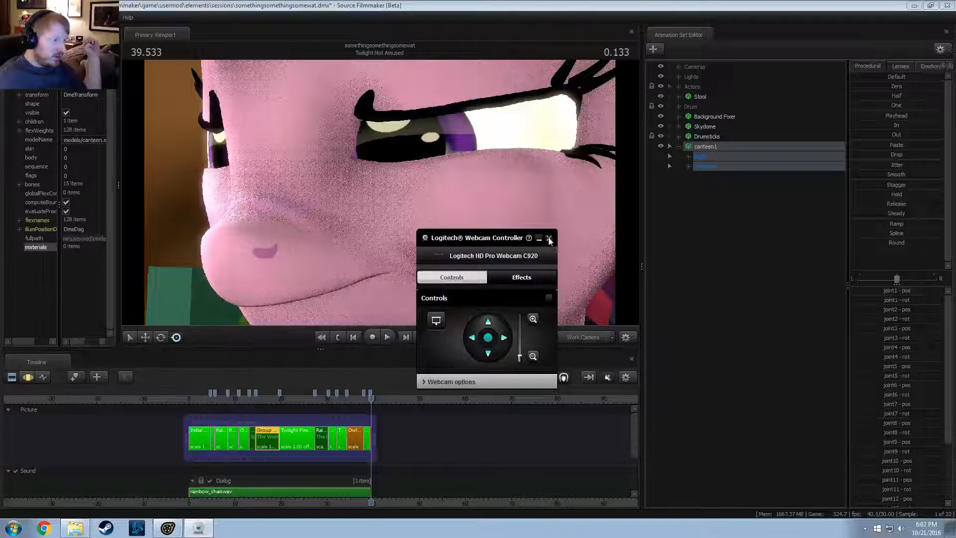
# Step: Close the webcam controller and preview the Owl/Spike Escape and Twilight Turnaround shots through the work camera and camera1
pyautogui.click(549, 238)
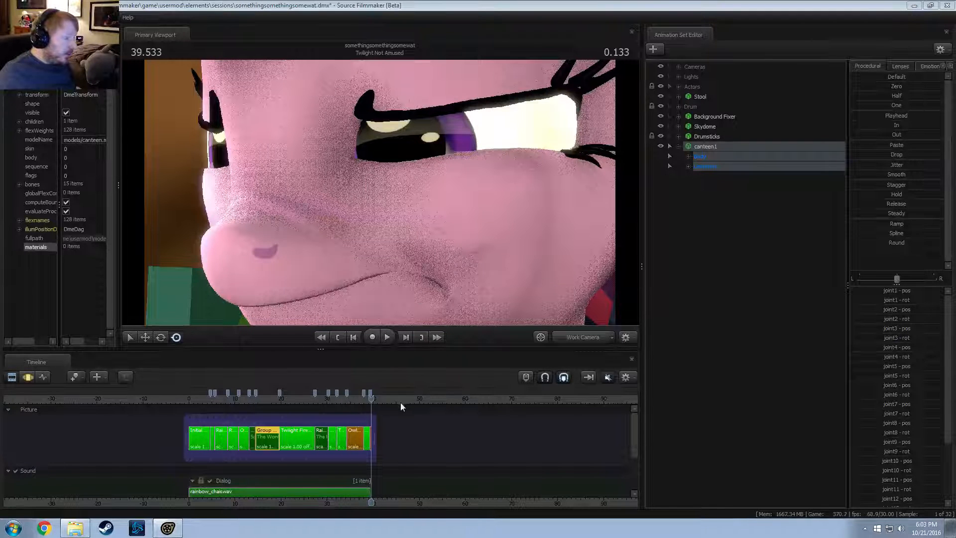
pyautogui.click(354, 401)
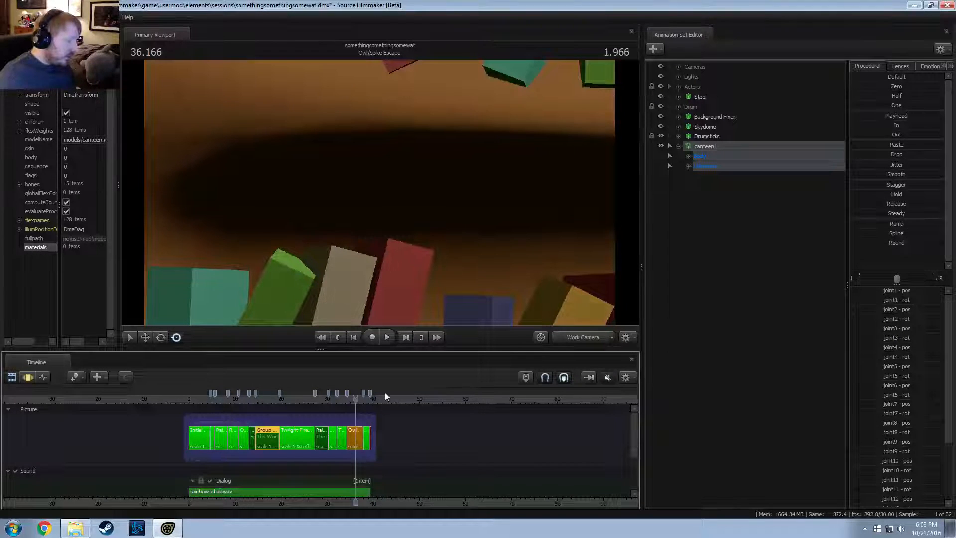
pyautogui.scroll(4, 395, 401)
pyautogui.moveTo(408, 401); pyautogui.dragTo(289, 398)
pyautogui.click(576, 338)
pyautogui.scroll(-6, 438, 438)
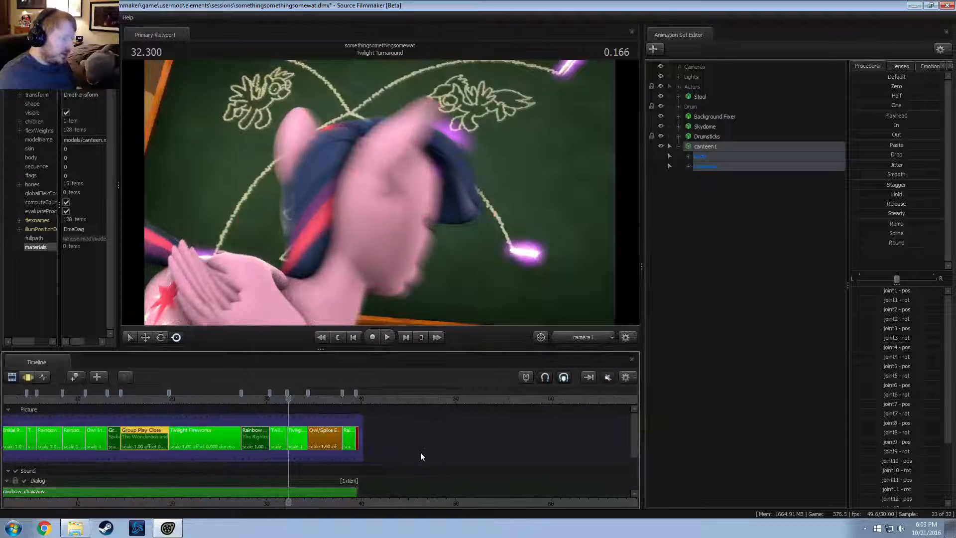
pyautogui.moveTo(359, 499); pyautogui.dragTo(538, 491, button='middle')
pyautogui.scroll(3, 508, 475)
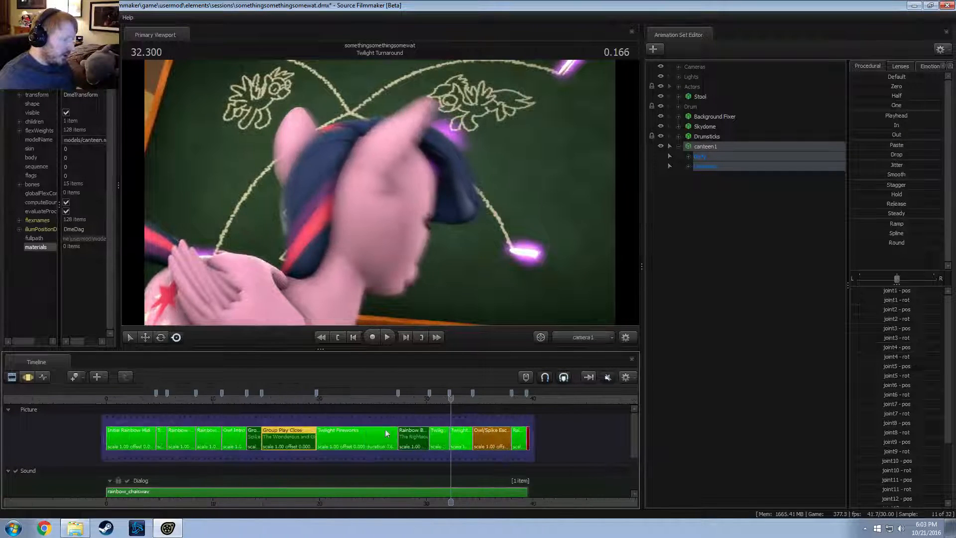
# Step: Preview the Group Play Close shot and play the sequence from Group Play Far into the start of Group Play Close
pyautogui.click(273, 402)
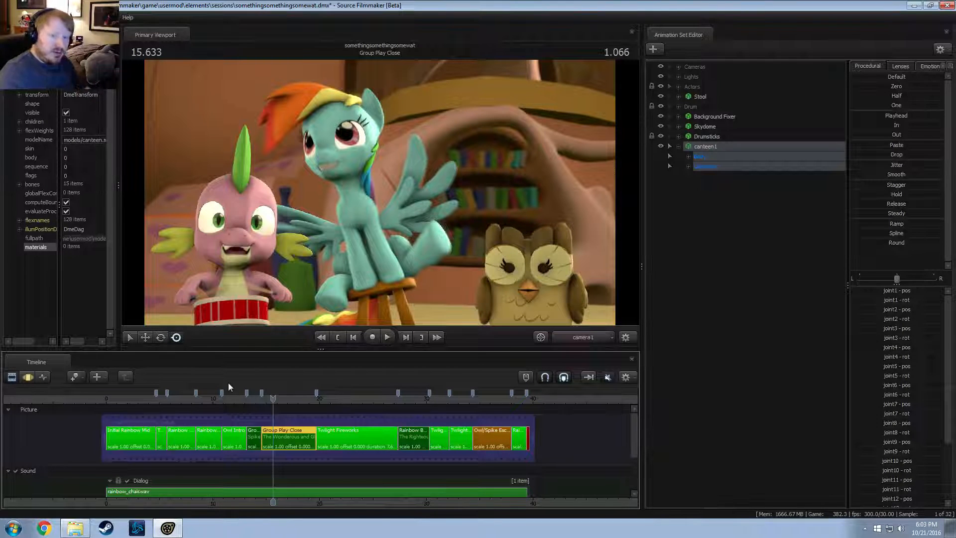
pyautogui.scroll(3, 231, 403)
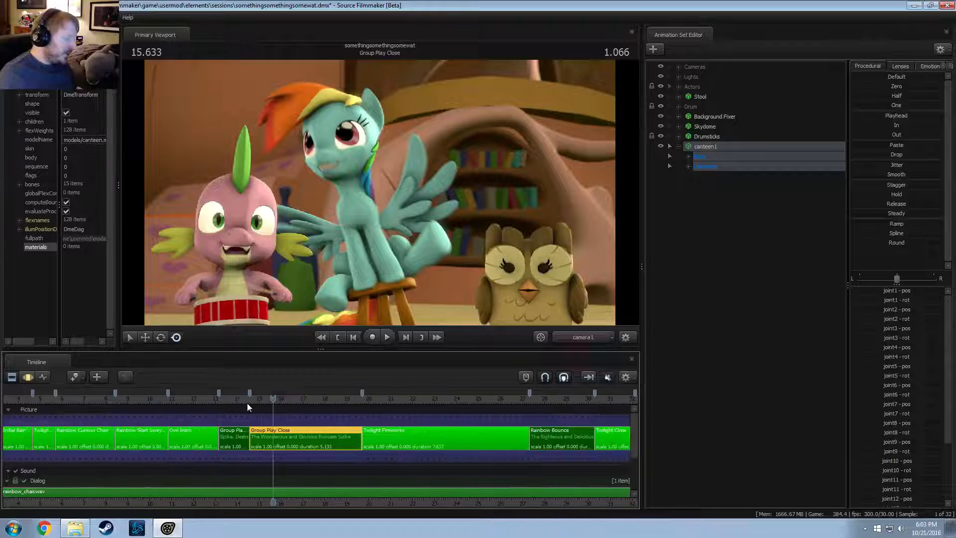
pyautogui.click(224, 399)
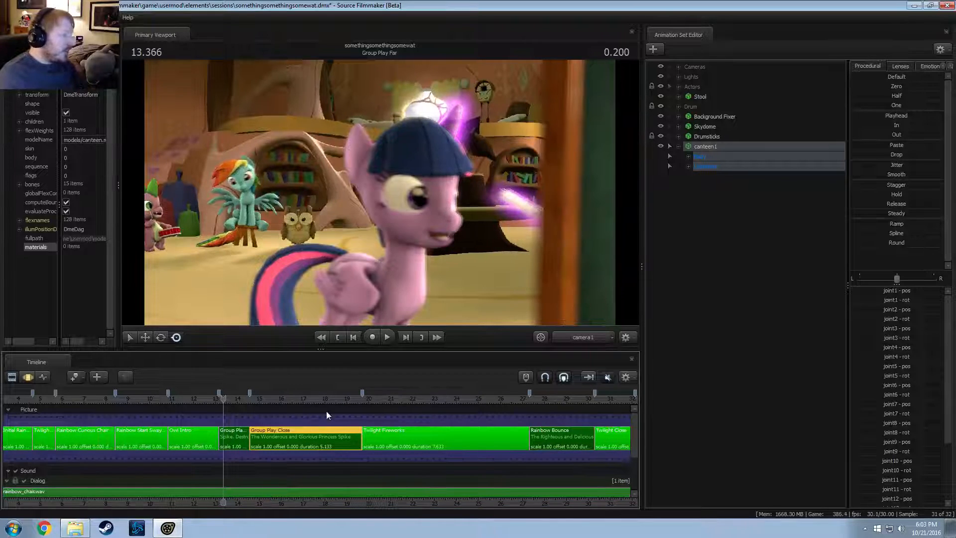
pyautogui.press('space')
pyautogui.press('space')
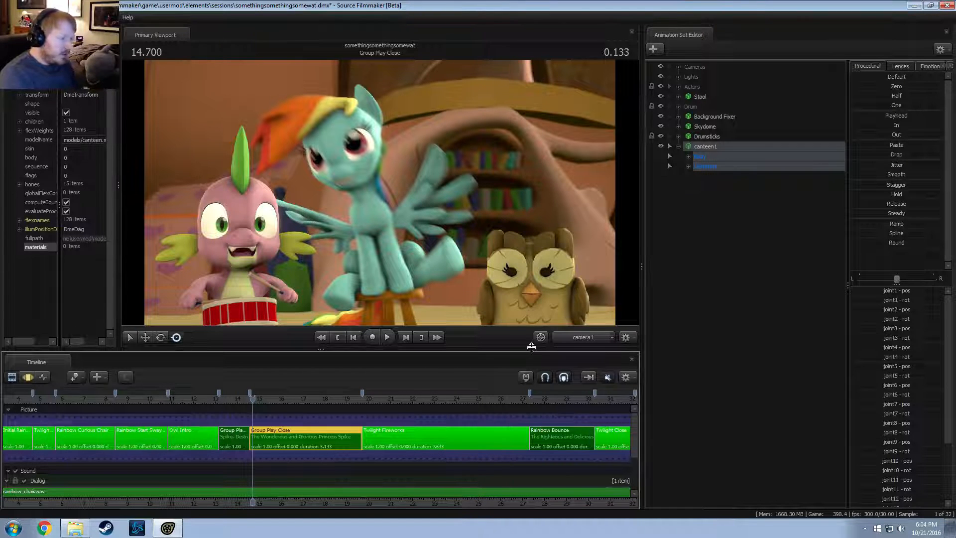
# Step: View the Group Play Close shot through the Work Camera in the Motion Editor, with the selected canteen's controls in view
pyautogui.click(575, 336)
pyautogui.click(575, 337)
pyautogui.keyDown('ctrl'); pyautogui.click(574, 337); pyautogui.keyUp('ctrl')
pyautogui.moveTo(495, 202); pyautogui.dragTo(495, 249)
pyautogui.press('s')
pyautogui.press('F3')
pyautogui.keyDown('alt'); pyautogui.moveTo(493, 200); pyautogui.dragTo(522, 234); pyautogui.keyUp('alt')
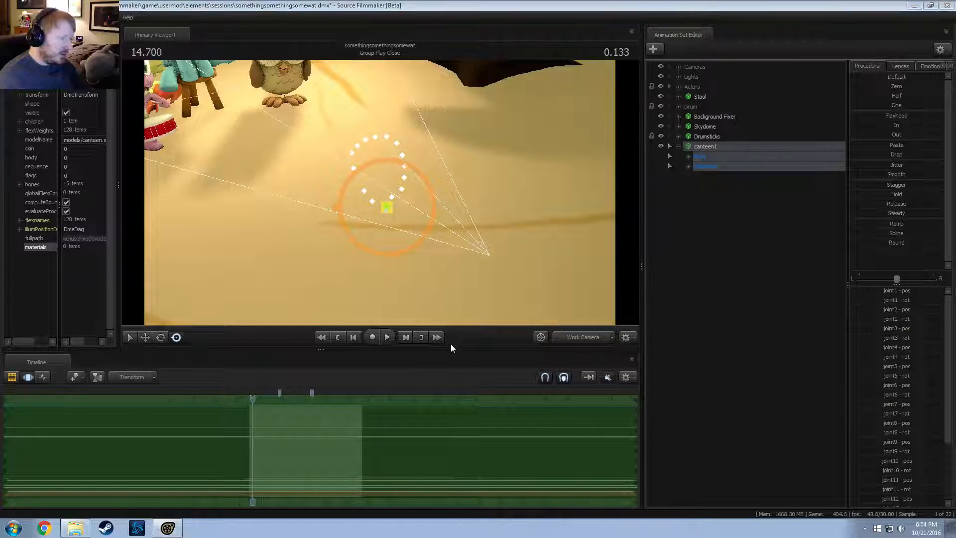
# Step: Switch to Windows Explorer, open canteen.vmt from the Materials folder of Canteen.zip in Notepad++, and place its window beside the folder
pyautogui.click(75, 528)
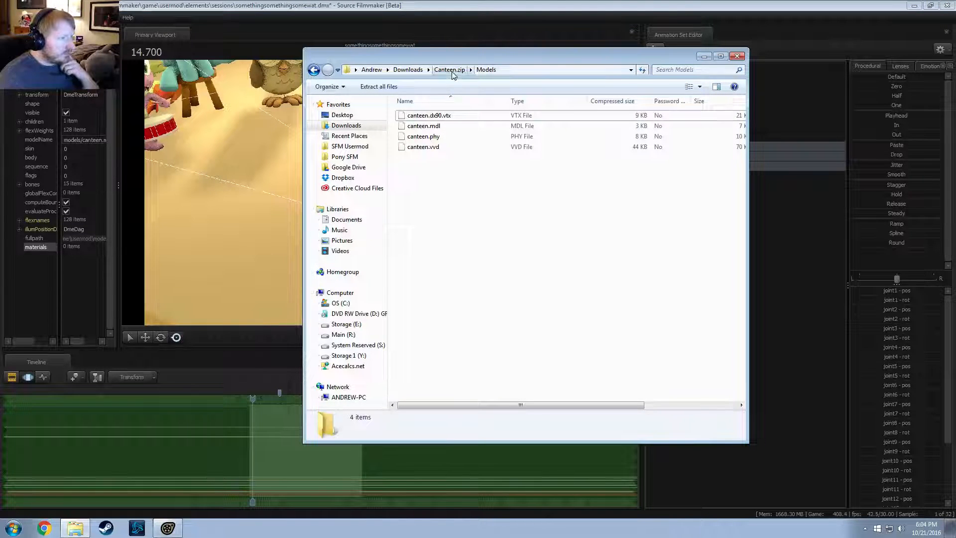
pyautogui.click(451, 70)
pyautogui.doubleClick(427, 118)
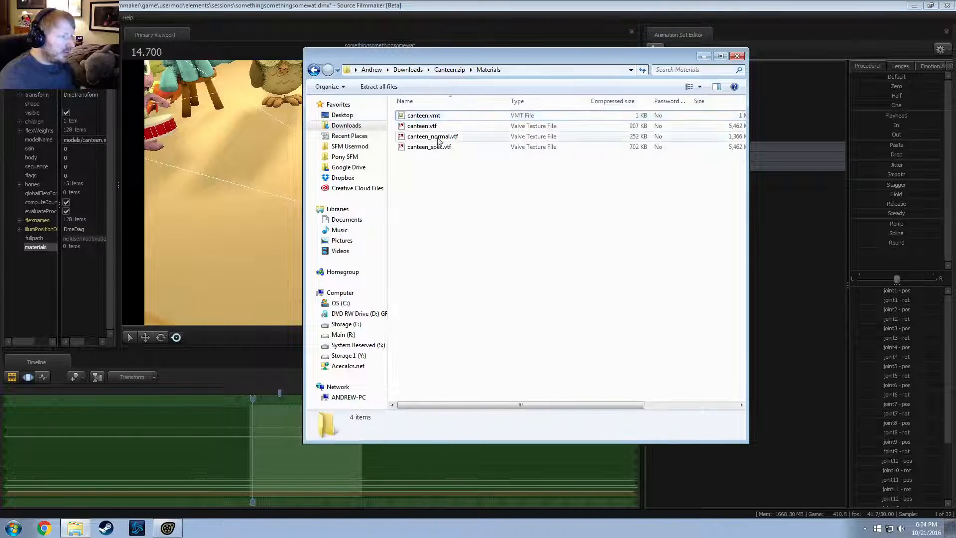
pyautogui.click(422, 117)
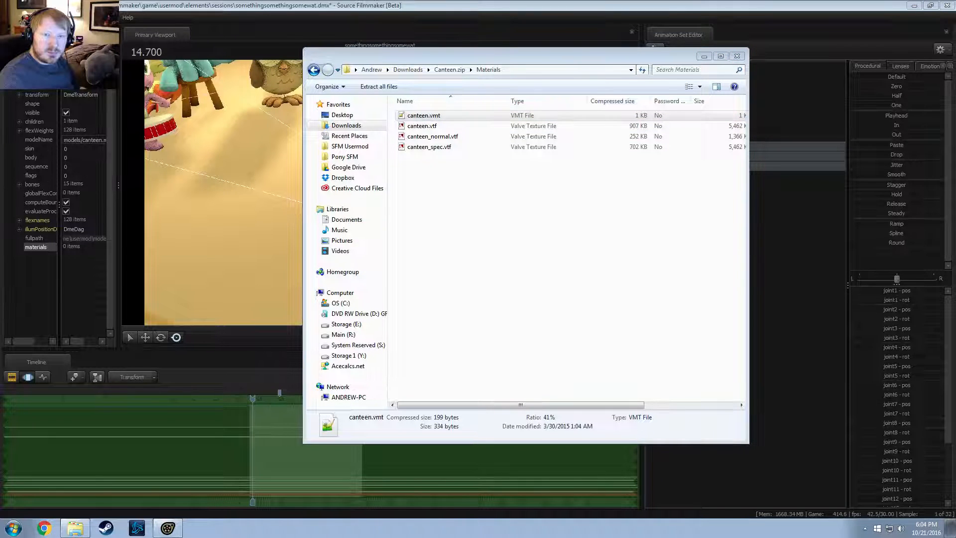
pyautogui.moveTo(955, 124); pyautogui.dragTo(274, 105)
pyautogui.rightClick(456, 201)
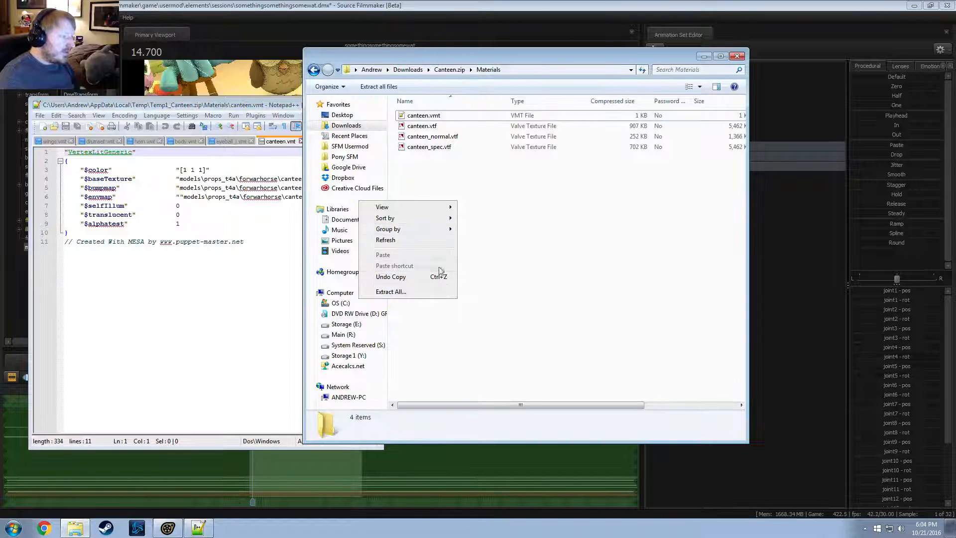
pyautogui.click(503, 209)
pyautogui.moveTo(447, 181); pyautogui.dragTo(423, 112)
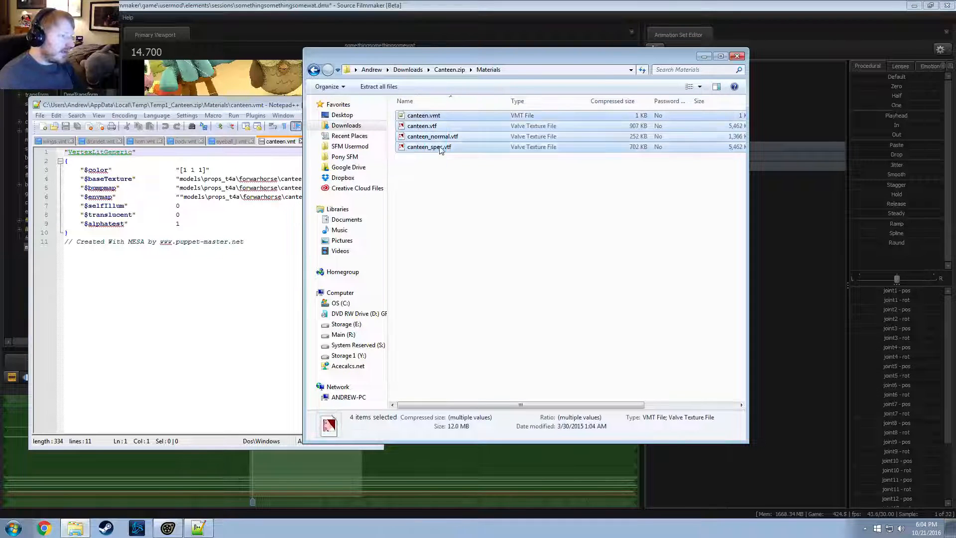
pyautogui.click(314, 70)
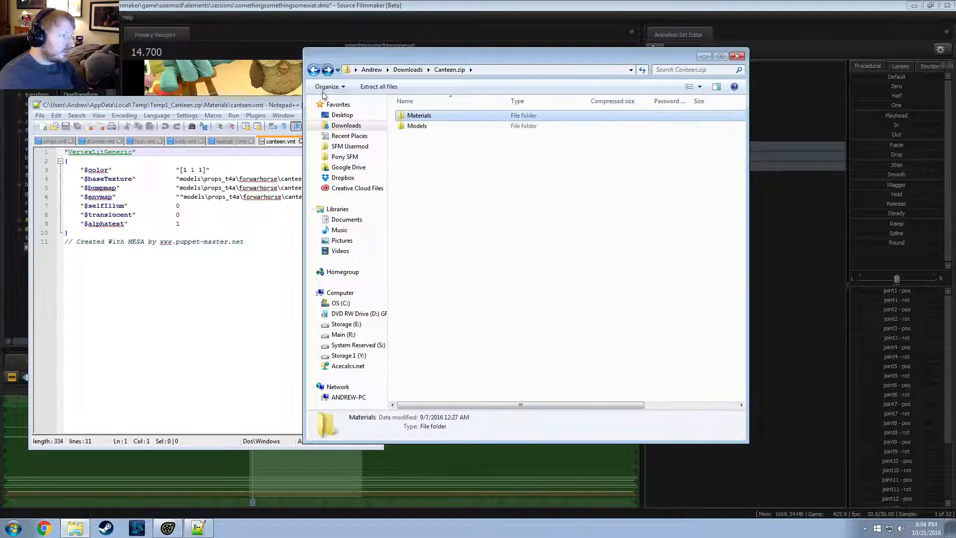
# Step: Look through the usermod models folder for the canteen model files and dismiss the Notepad++ plugin updates
pyautogui.click(349, 147)
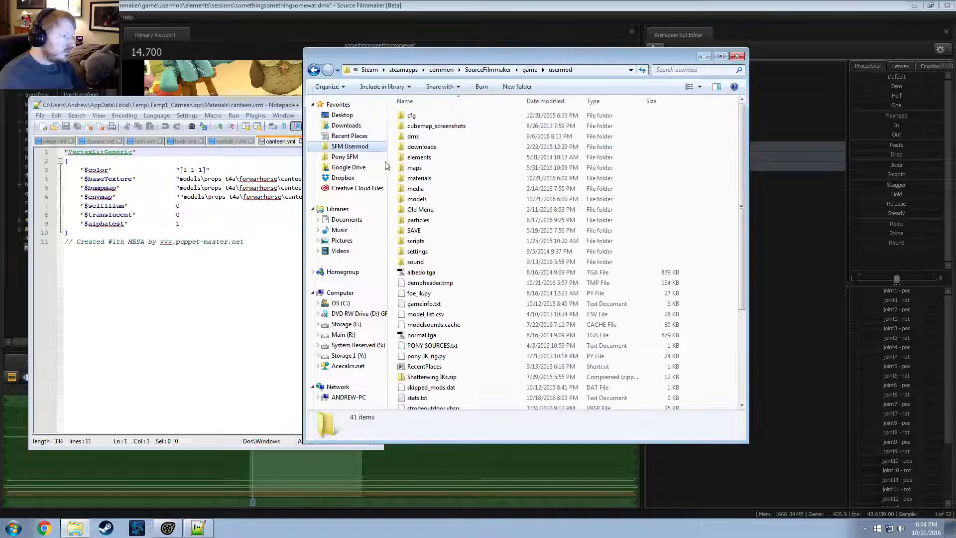
pyautogui.doubleClick(417, 198)
pyautogui.scroll(-10, 495, 269)
pyautogui.scroll(-20, 496, 275)
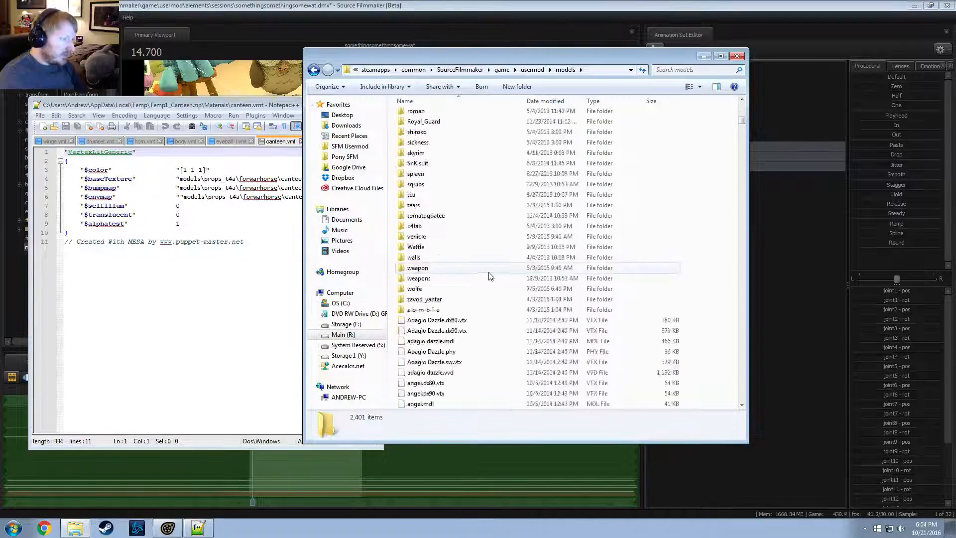
pyautogui.scroll(-15, 486, 271)
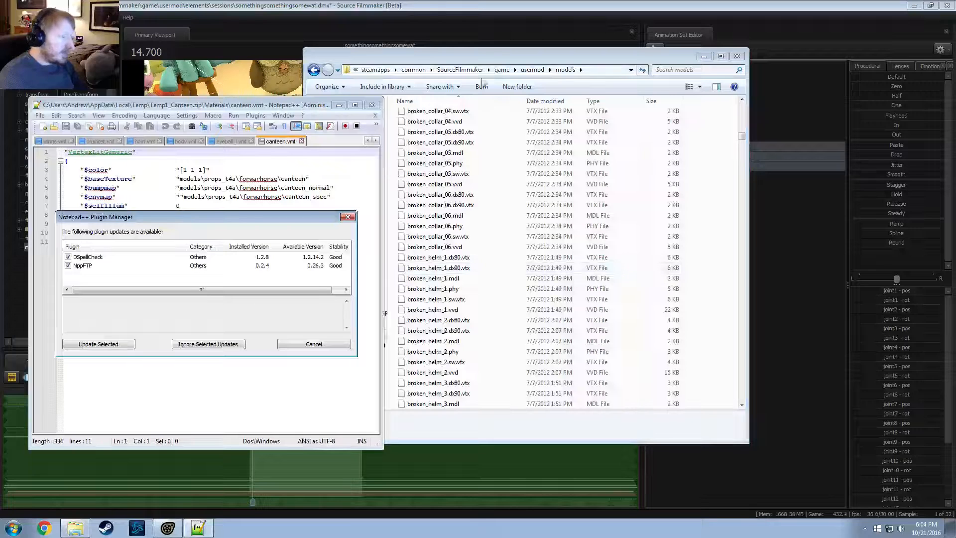
pyautogui.click(348, 218)
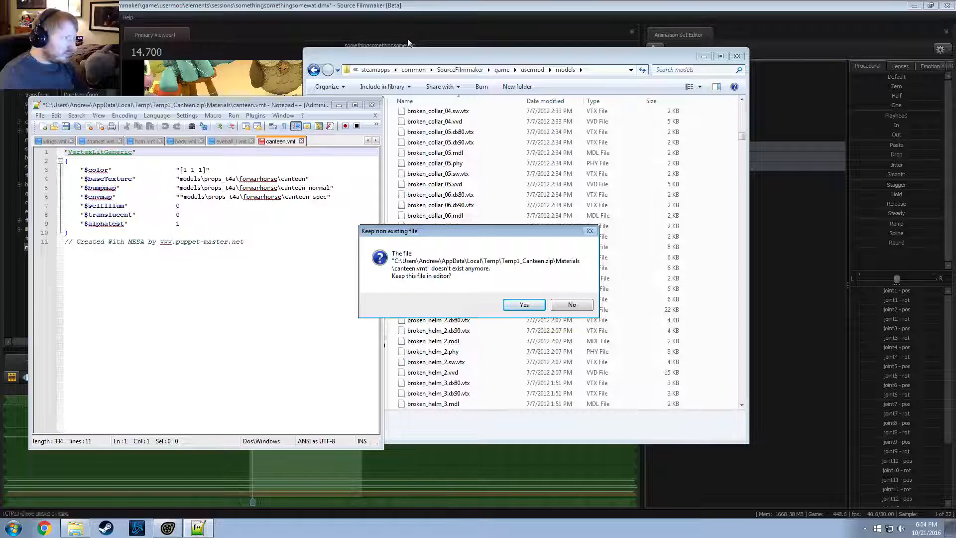
# Step: Return to the Explorer window and open the usermod materials folder
pyautogui.click(410, 53)
pyautogui.click(427, 6)
pyautogui.hotkey('alt', 'Tab')
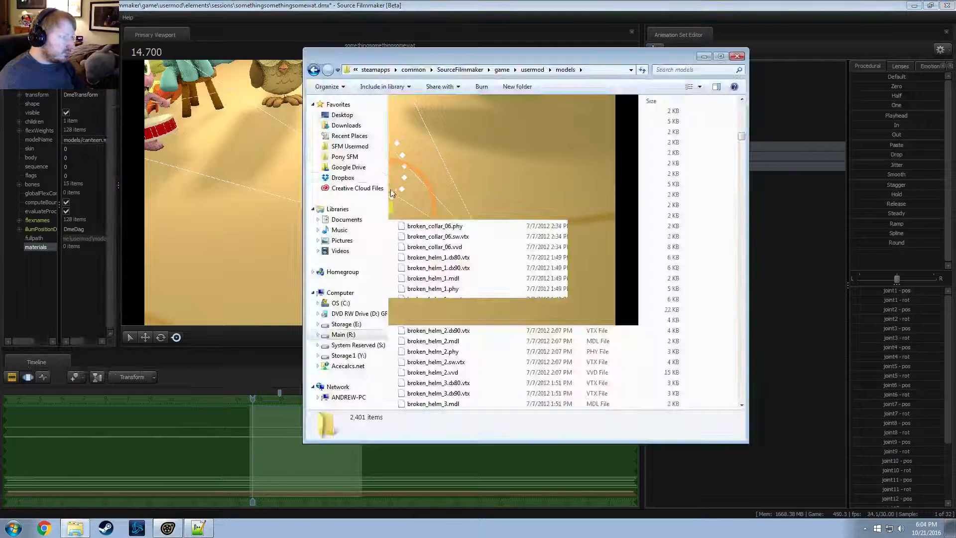
pyautogui.click(529, 69)
pyautogui.doubleClick(419, 179)
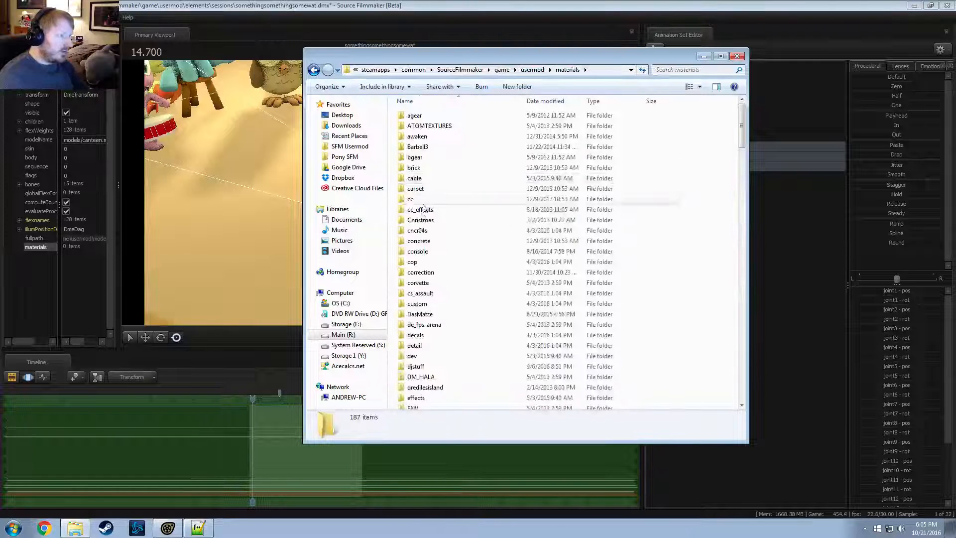
# Step: Select canteen.vmt, canteen.vtf, canteen_normal.vtf and canteen_spec.vtf in the usermod materials folder
pyautogui.scroll(-5, 409, 335)
pyautogui.scroll(-10, 408, 335)
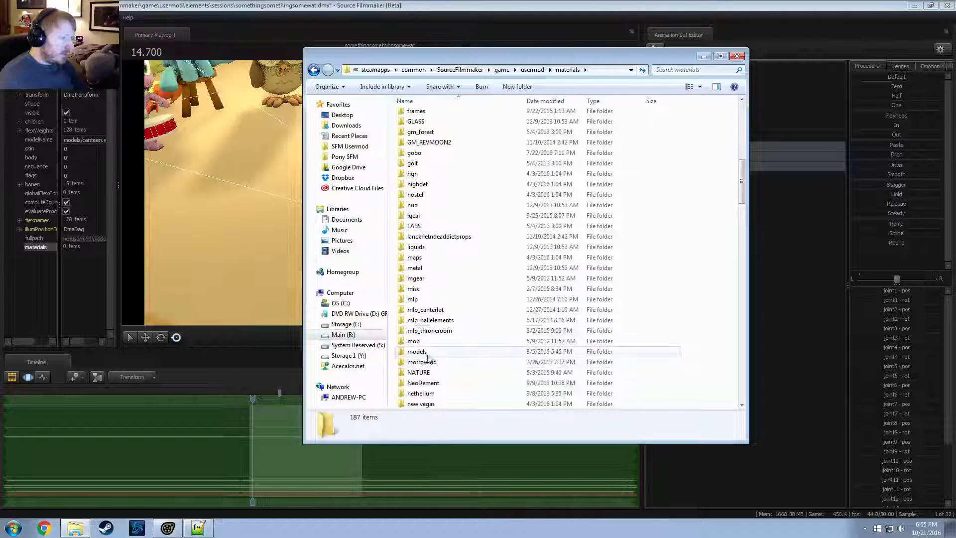
pyautogui.doubleClick(427, 359)
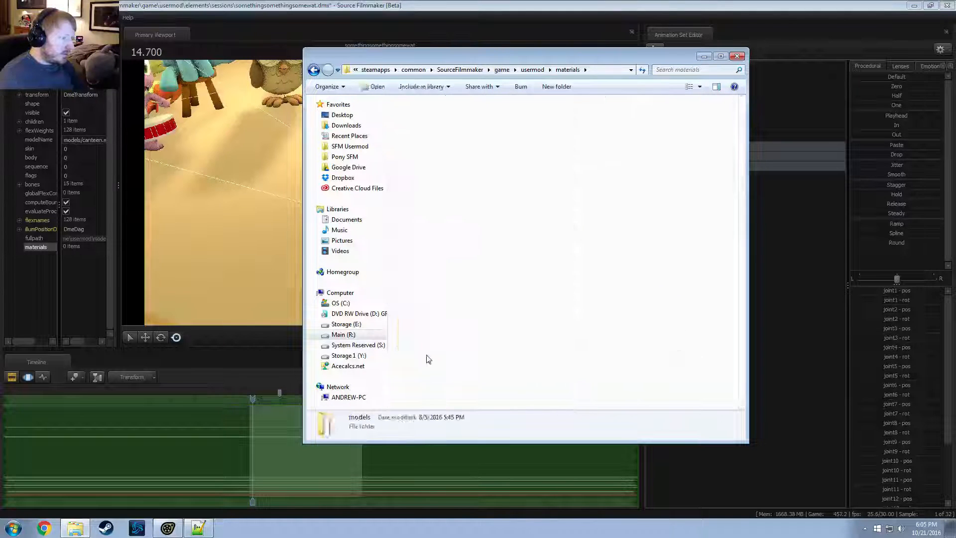
pyautogui.click(317, 72)
pyautogui.scroll(-8, 419, 272)
pyautogui.scroll(-15, 419, 275)
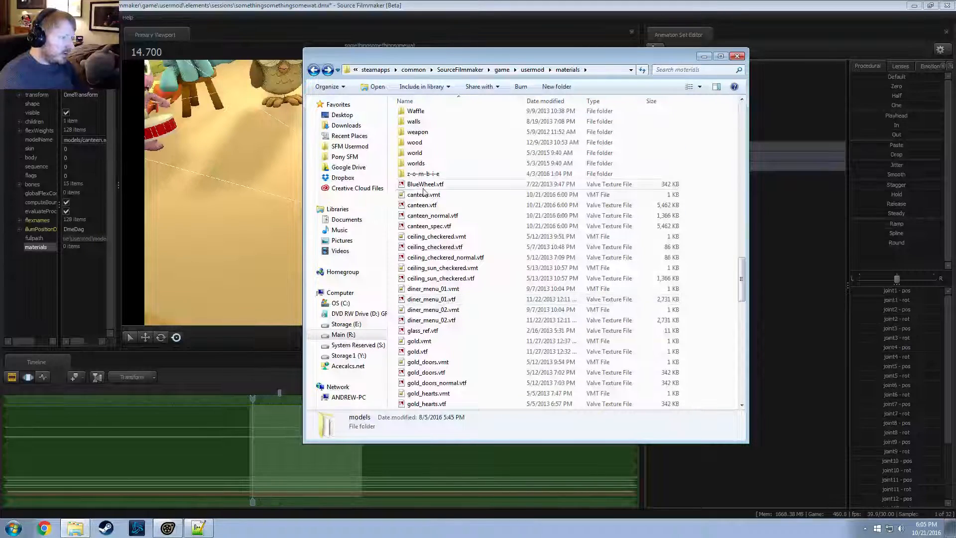
pyautogui.click(423, 194)
pyautogui.keyDown('shift'); pyautogui.click(425, 225); pyautogui.keyUp('shift')
# Step: Open the models subfolder of materials, minimize Source Filmmaker, and place the Explorer window beside the canteen.vmt text
pyautogui.scroll(15, 478, 276)
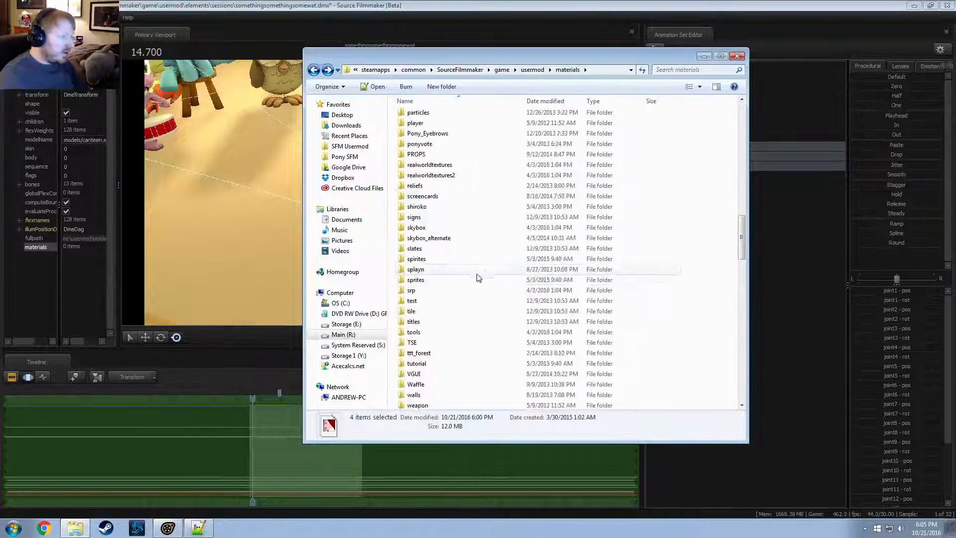
pyautogui.doubleClick(416, 237)
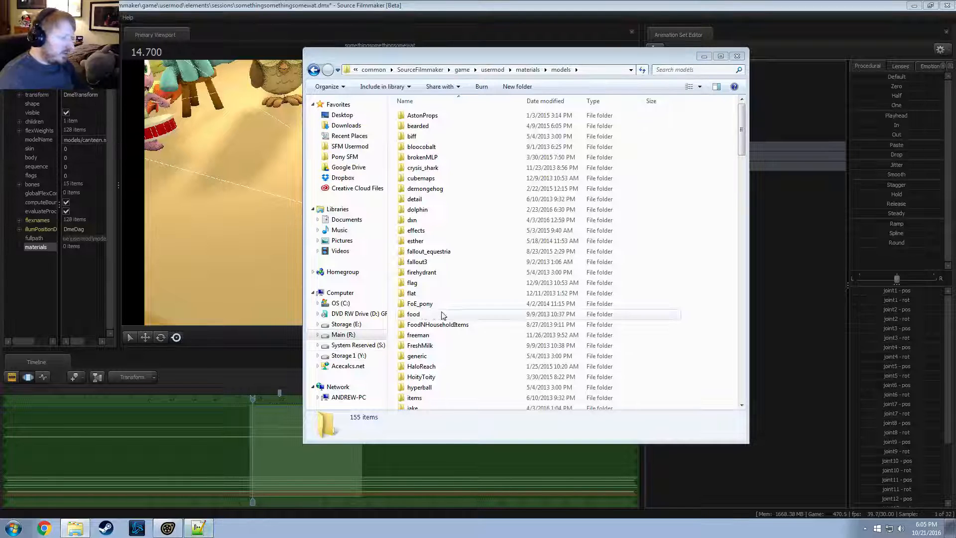
pyautogui.click(914, 6)
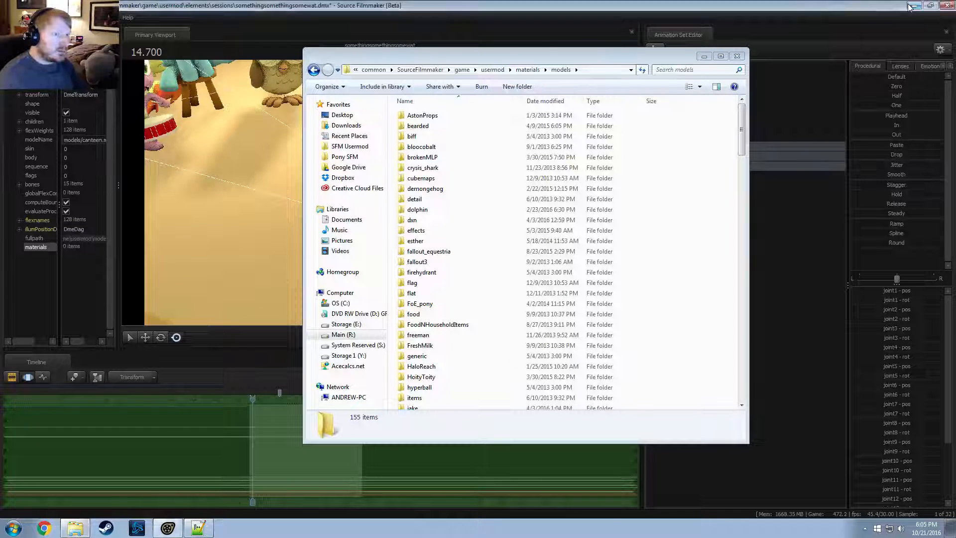
pyautogui.moveTo(438, 56); pyautogui.dragTo(507, 74)
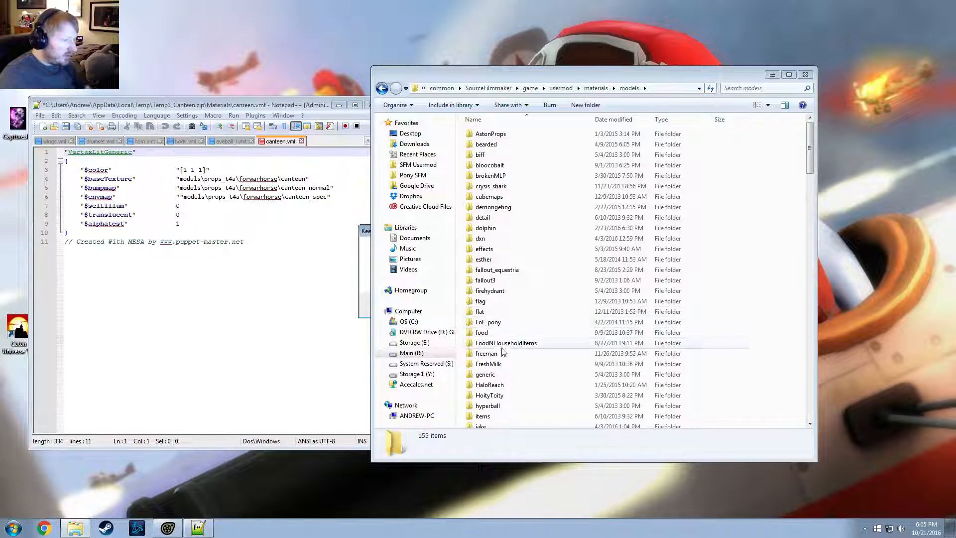
# Step: Find and open the props_t4a folder inside materials\models, matching the texture path in canteen.vmt
pyautogui.scroll(-6, 547, 303)
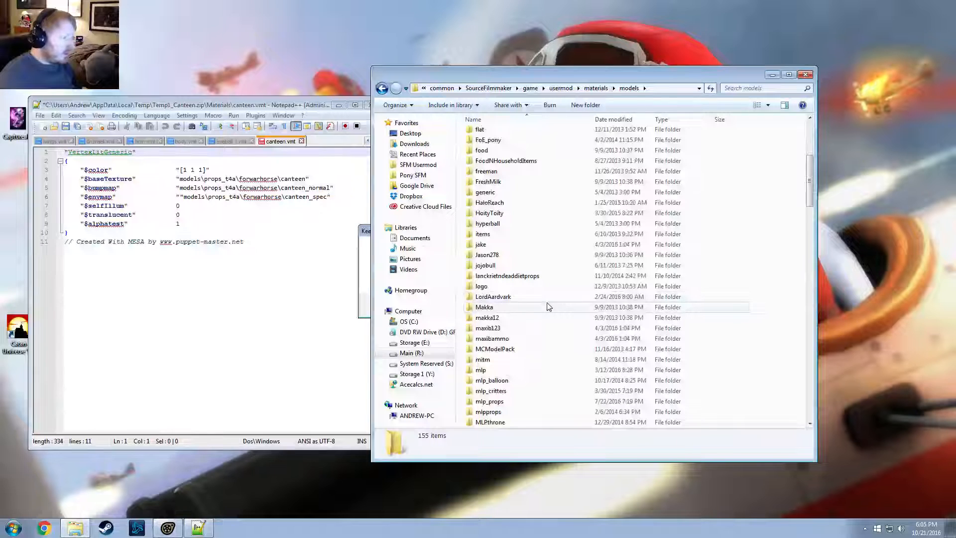
pyautogui.scroll(-10, 548, 304)
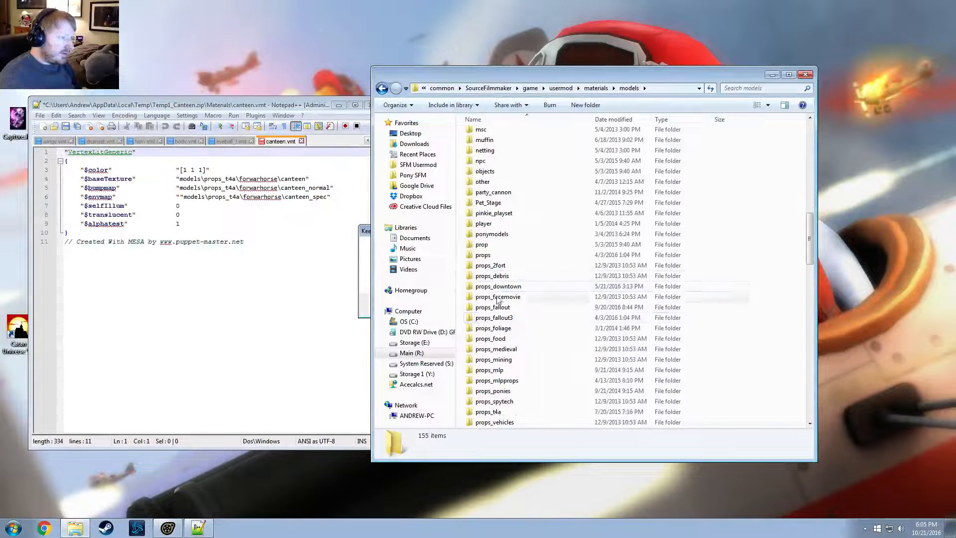
pyautogui.scroll(-3, 497, 300)
pyautogui.scroll(1, 510, 373)
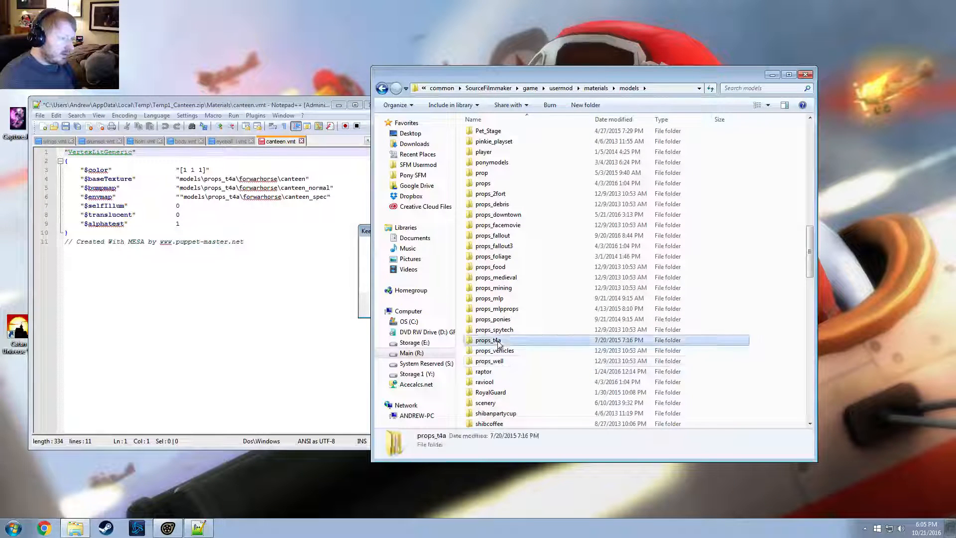
pyautogui.doubleClick(492, 340)
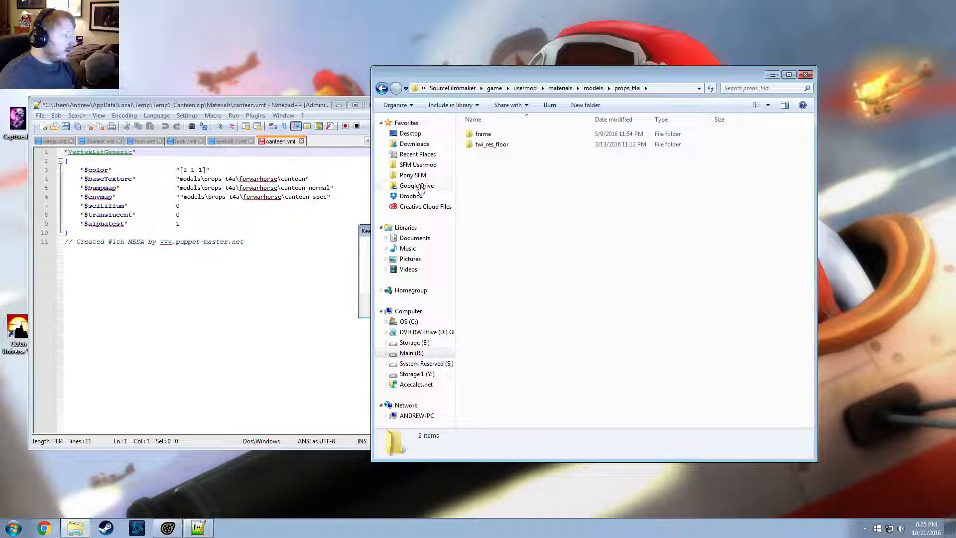
# Step: Create a new folder named forwarhorse inside props_t4a
pyautogui.click(586, 105)
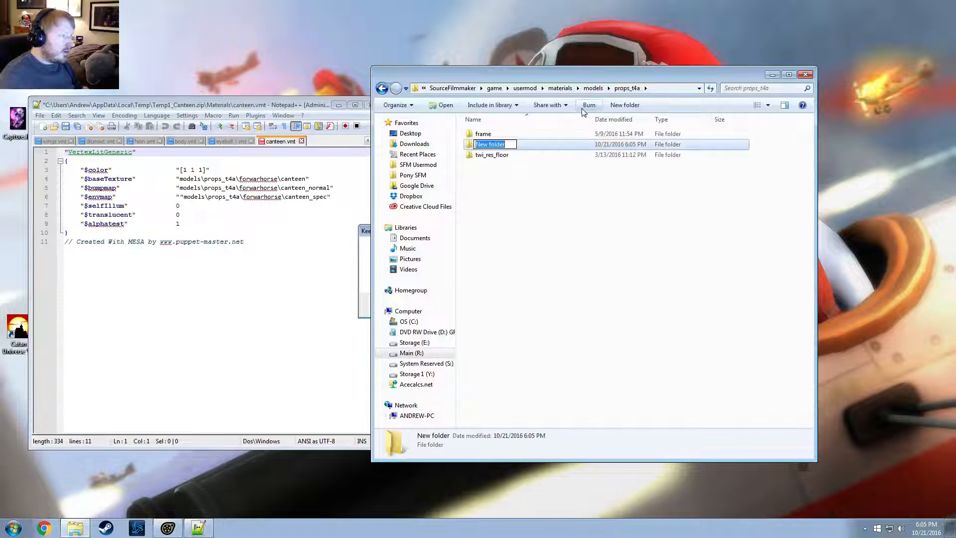
pyautogui.write('forwarhorse')
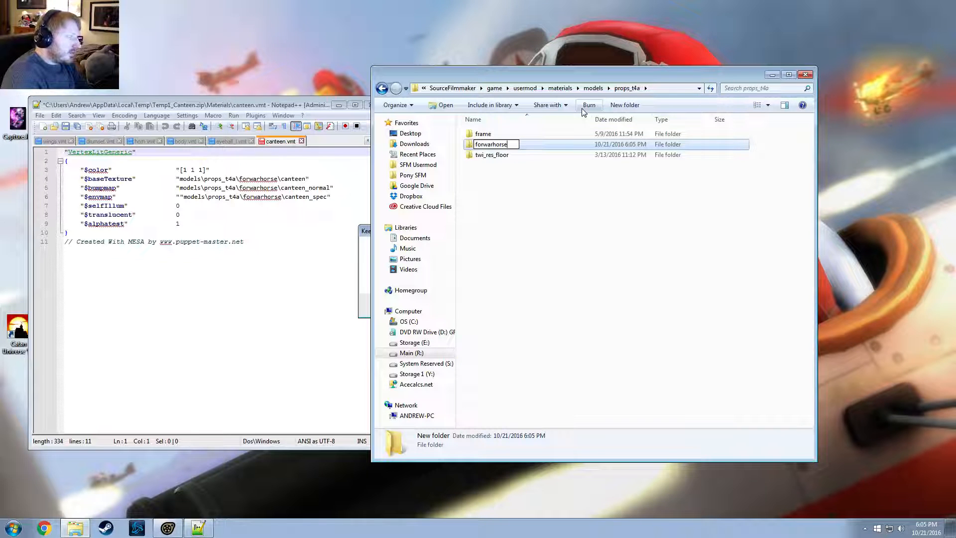
pyautogui.press('Return')
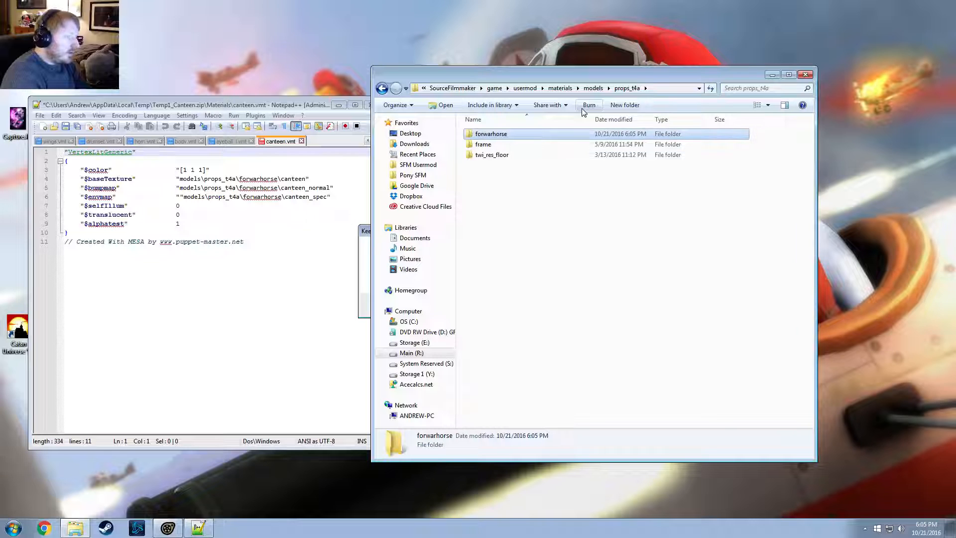
# Step: Open the forwarhorse folder and paste canteen.vmt, canteen.vtf, canteen_normal.vtf and canteen_spec.vtf into it
pyautogui.doubleClick(492, 136)
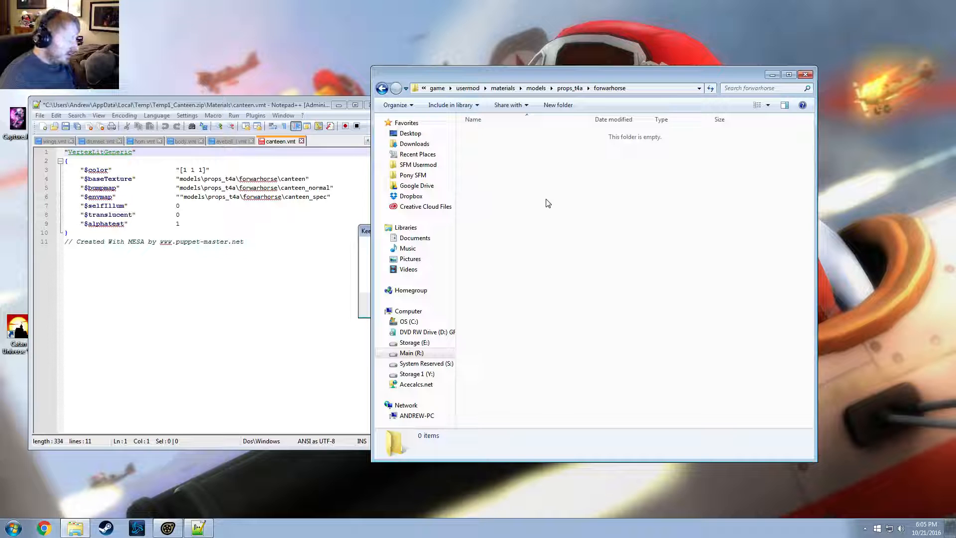
pyautogui.hotkey('ctrl', 'v')
pyautogui.click(562, 230)
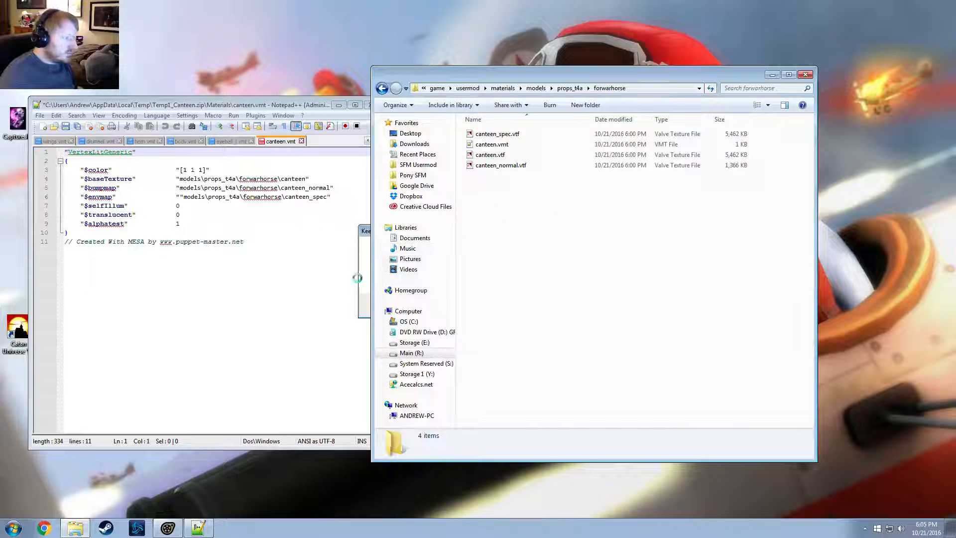
# Step: Restart Source Filmmaker without saving and reopen the recent session somethingsomethingsomewat.dmx, declining the removal of unsubscribed and deleted items
pyautogui.click(181, 526)
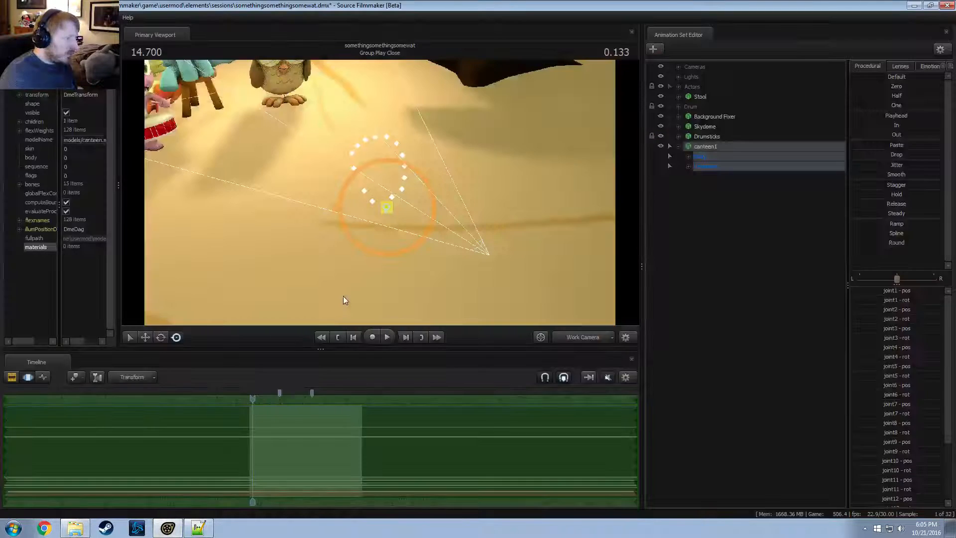
pyautogui.click(701, 147)
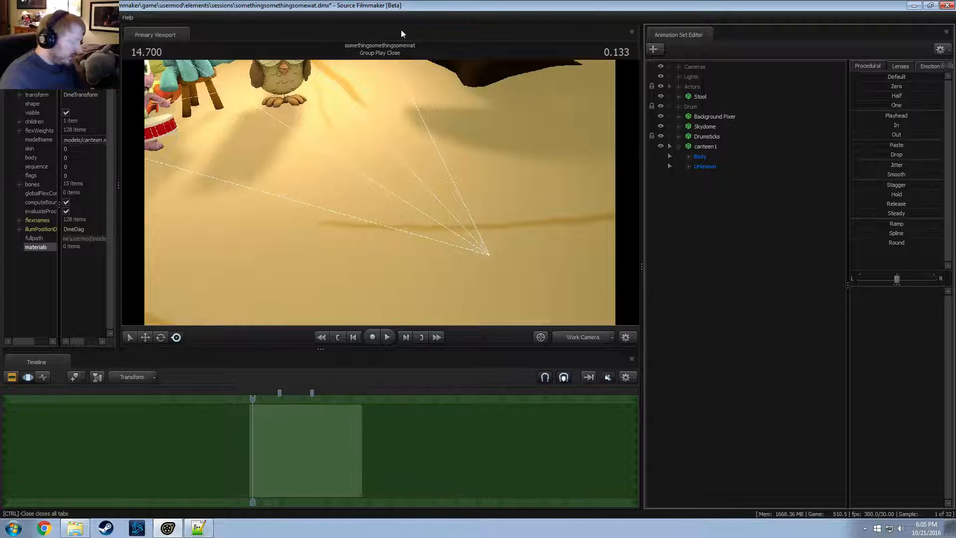
pyautogui.click(945, 5)
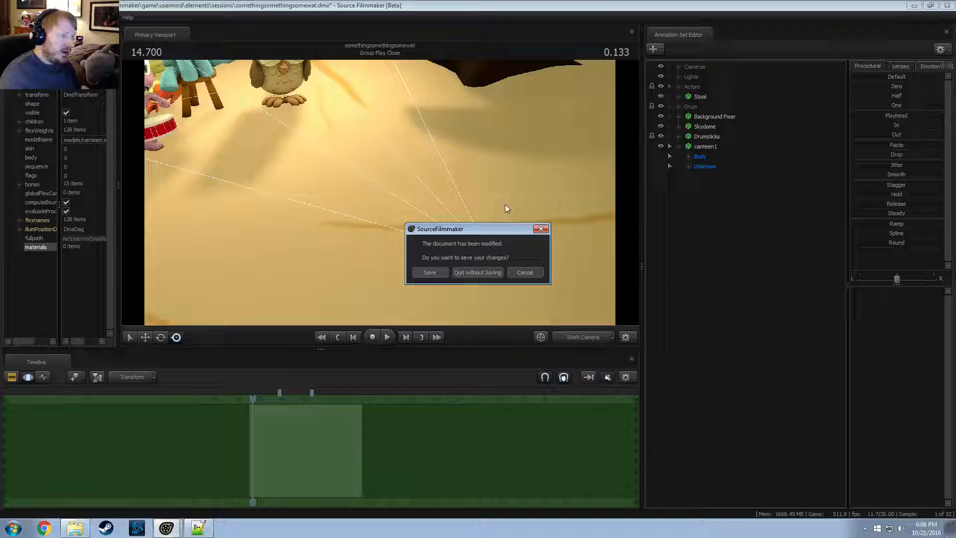
pyautogui.click(476, 272)
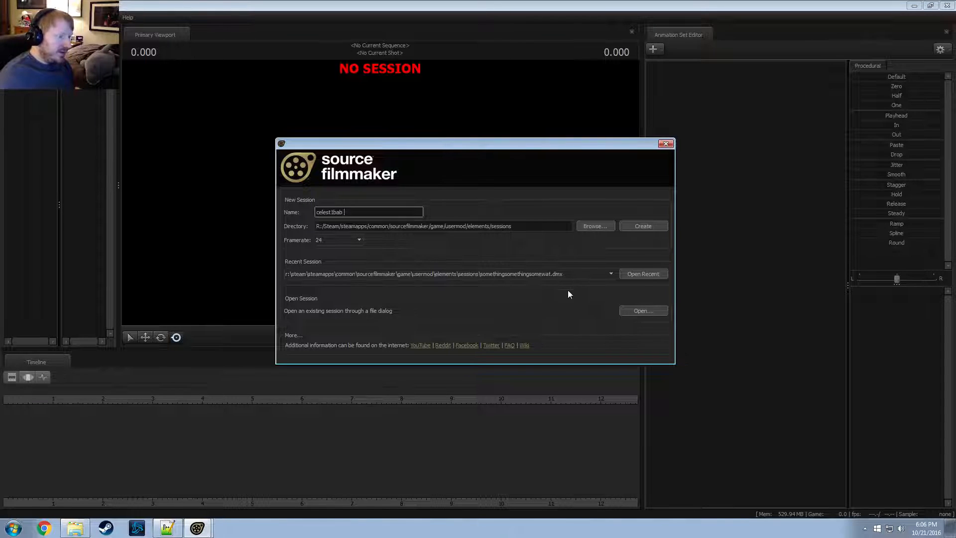
pyautogui.click(640, 274)
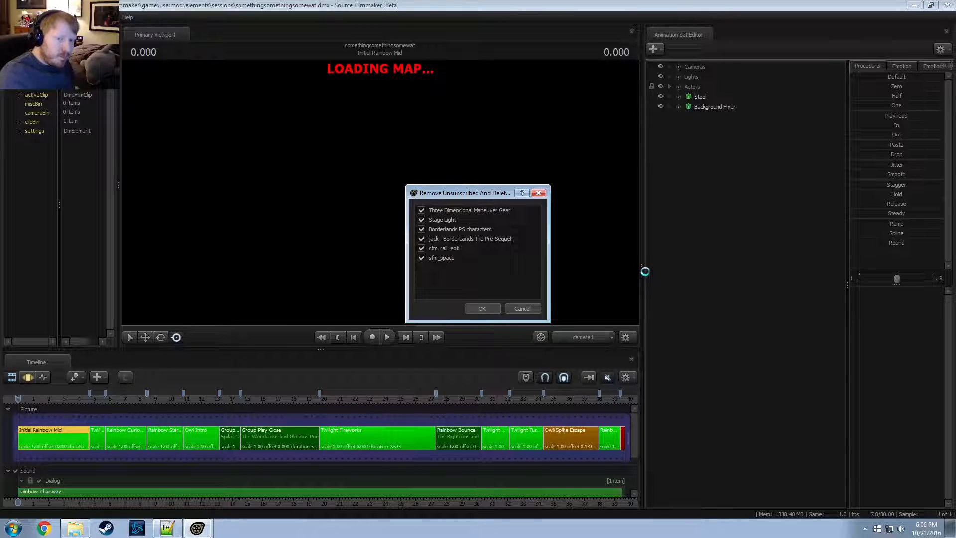
pyautogui.click(523, 309)
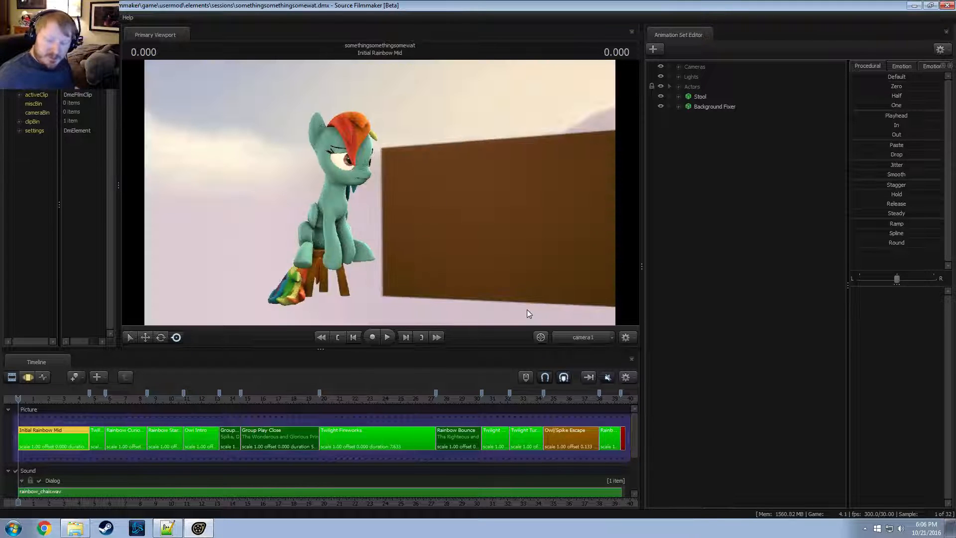
# Step: Switch the drawing of Other Entities in the primary viewport off and back on
pyautogui.rightClick(422, 201)
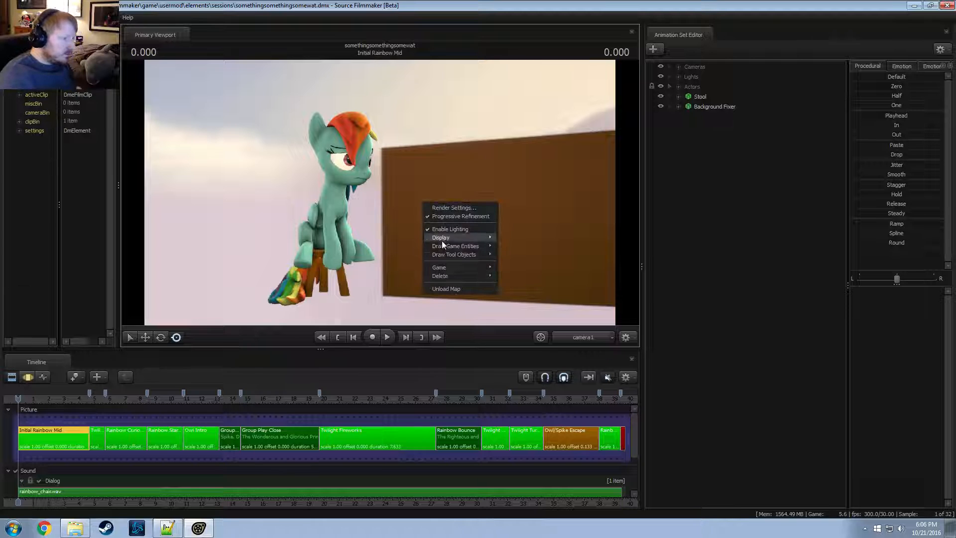
pyautogui.moveTo(467, 247)
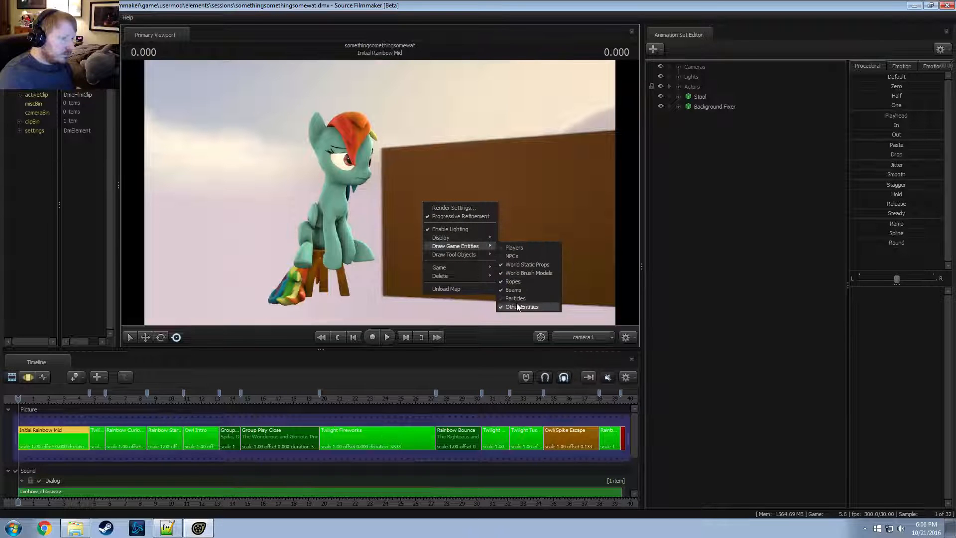
pyautogui.click(518, 306)
pyautogui.rightClick(454, 236)
pyautogui.moveTo(486, 280)
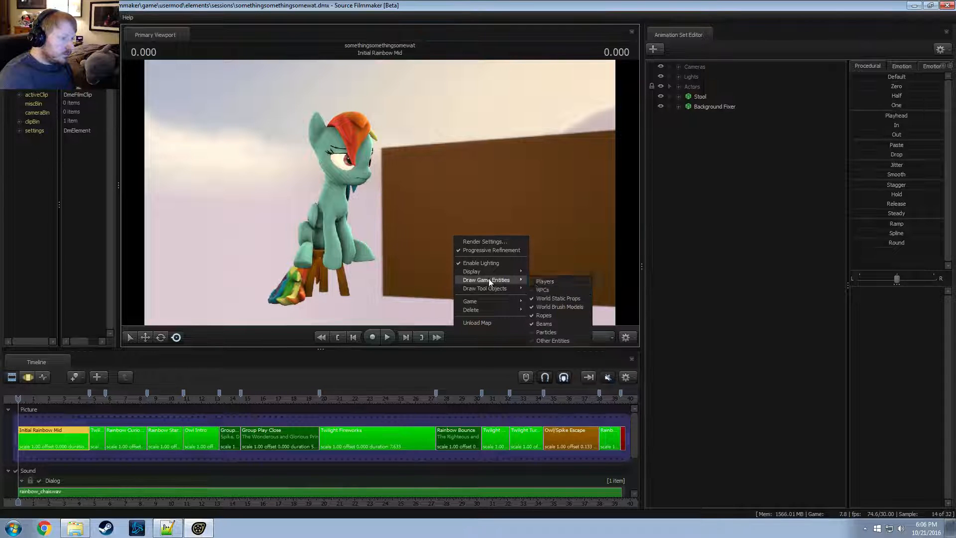
pyautogui.click(533, 341)
# Step: Move the playhead to 15.9 seconds and select the Group Play Close shot in the timeline
pyautogui.click(233, 402)
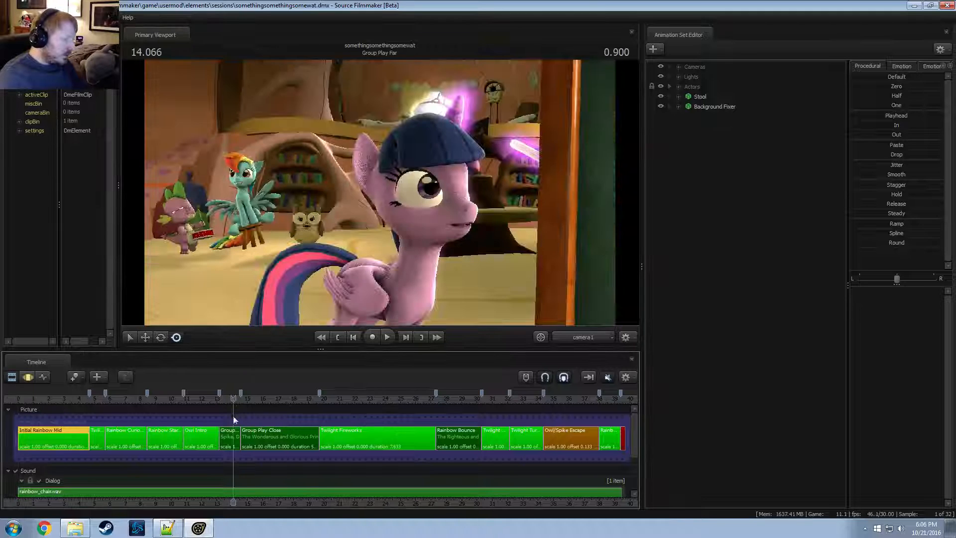
pyautogui.click(230, 436)
pyautogui.click(261, 401)
pyautogui.click(268, 433)
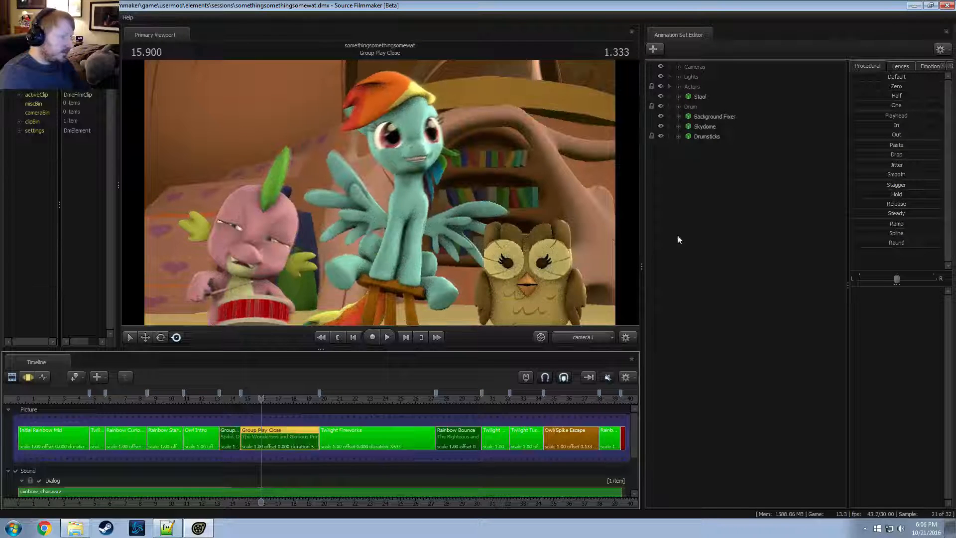
# Step: Create an animation set for a new model, filtering the model list by canteen and loading canteen.mdl
pyautogui.rightClick(677, 234)
pyautogui.click(719, 258)
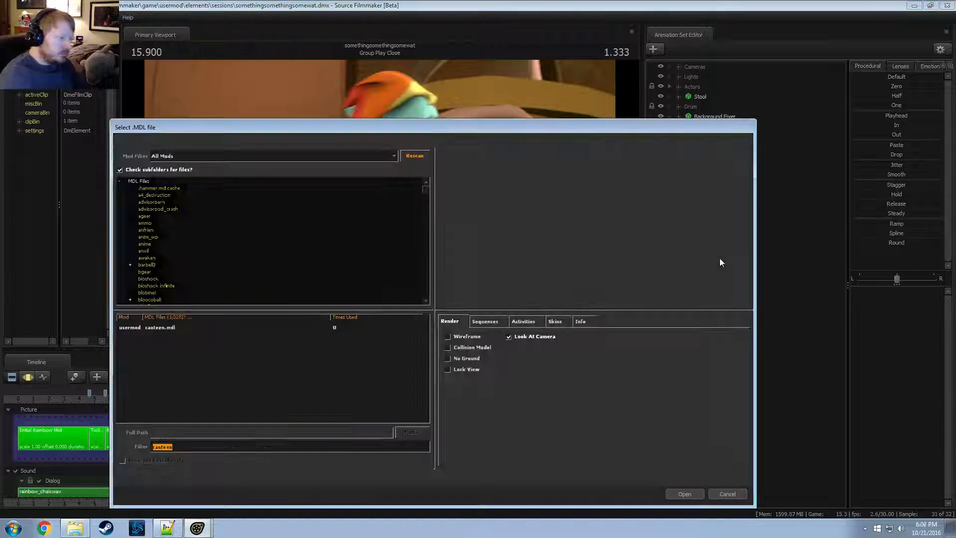
pyautogui.write('canteen')
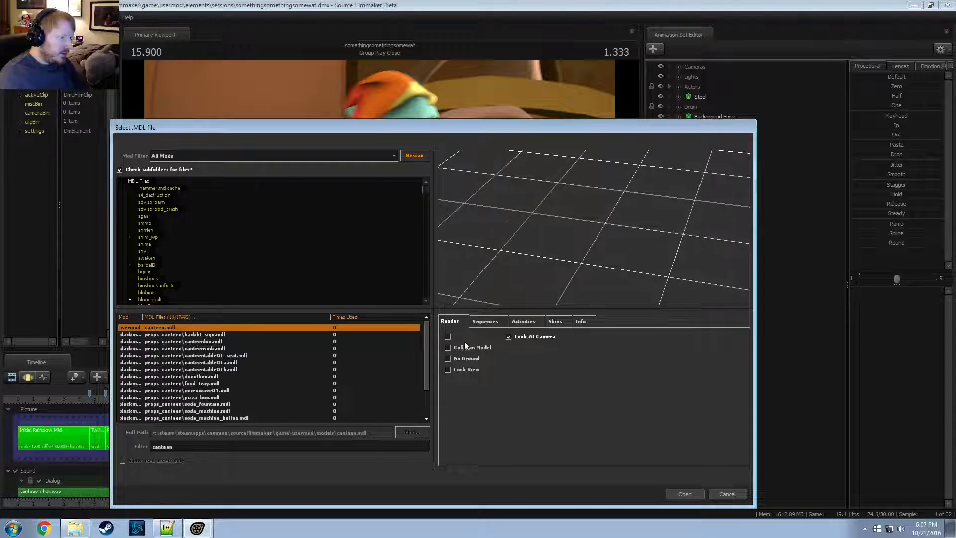
pyautogui.click(677, 493)
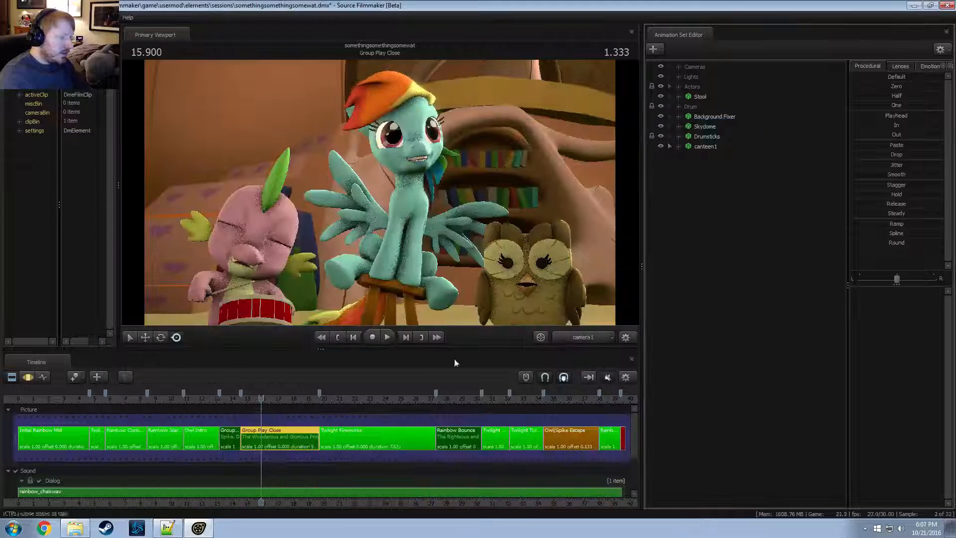
# Step: Switch the viewport to the work camera, view the floor near the drum, and add override materials to canteen1
pyautogui.click(468, 274)
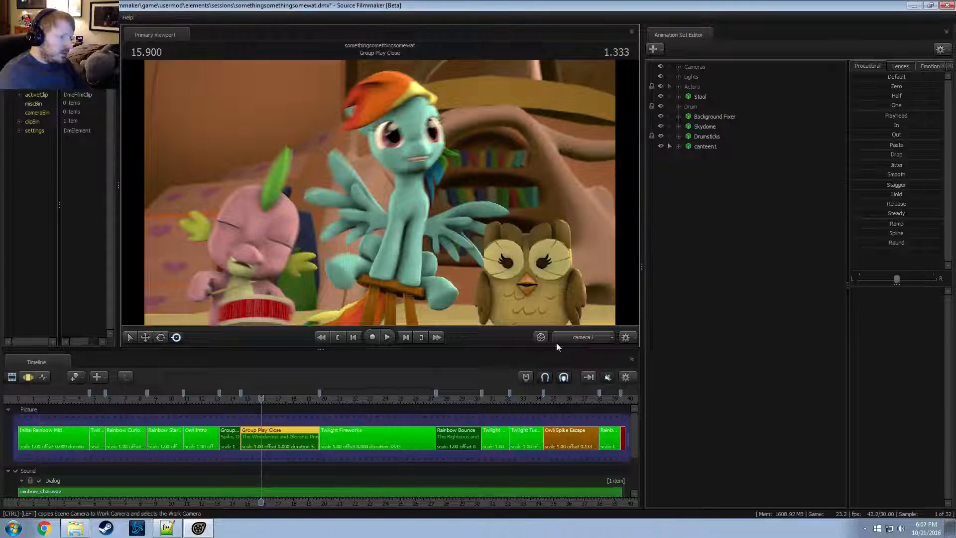
pyautogui.click(557, 340)
pyautogui.moveTo(456, 270); pyautogui.dragTo(604, 85)
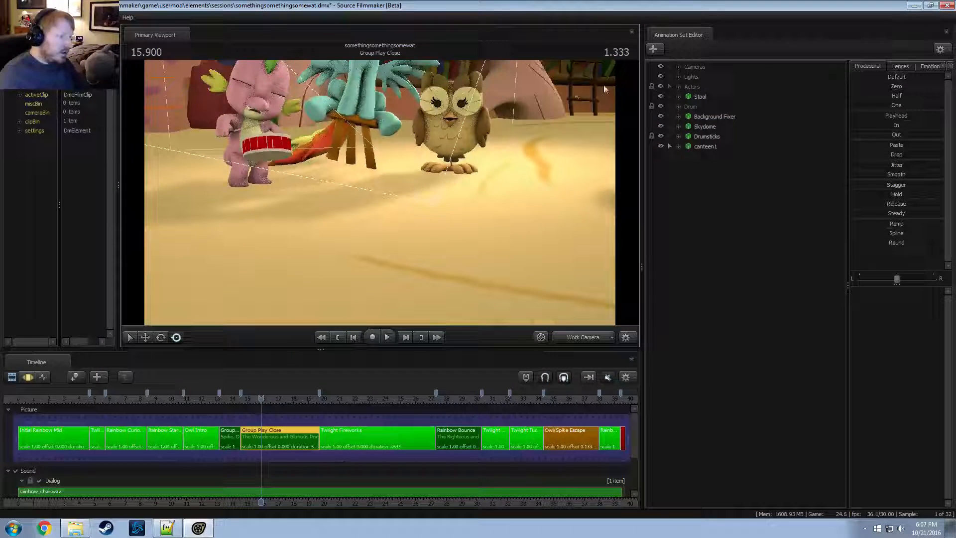
pyautogui.click(706, 148)
pyautogui.rightClick(706, 149)
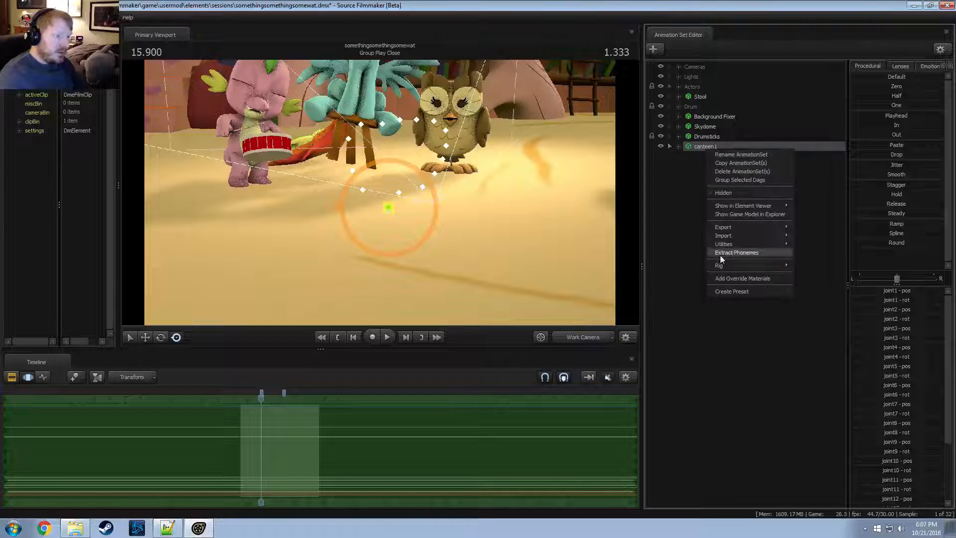
pyautogui.click(735, 278)
# Step: Show canteen1's model in the Element Viewer and examine its materials attribute
pyautogui.rightClick(714, 147)
pyautogui.moveTo(760, 203)
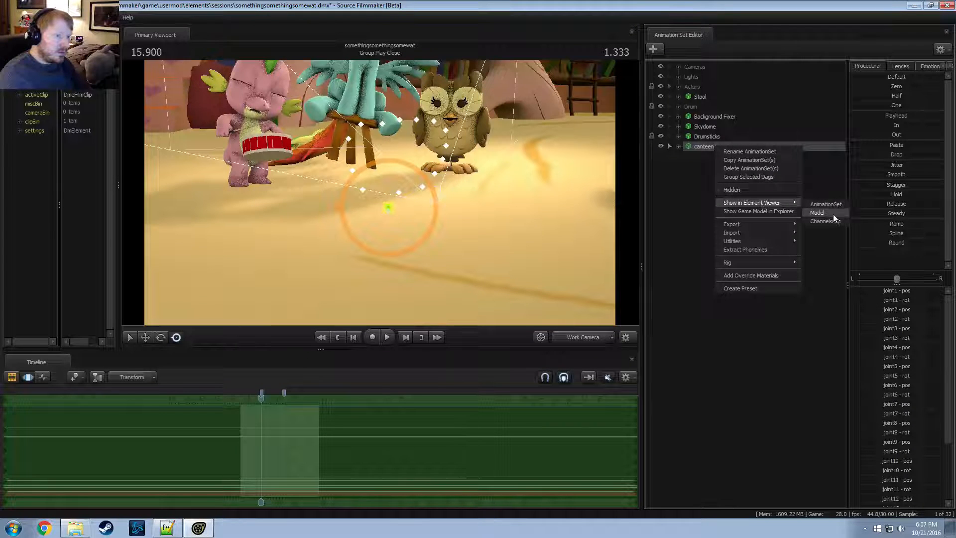
pyautogui.click(832, 215)
pyautogui.click(30, 247)
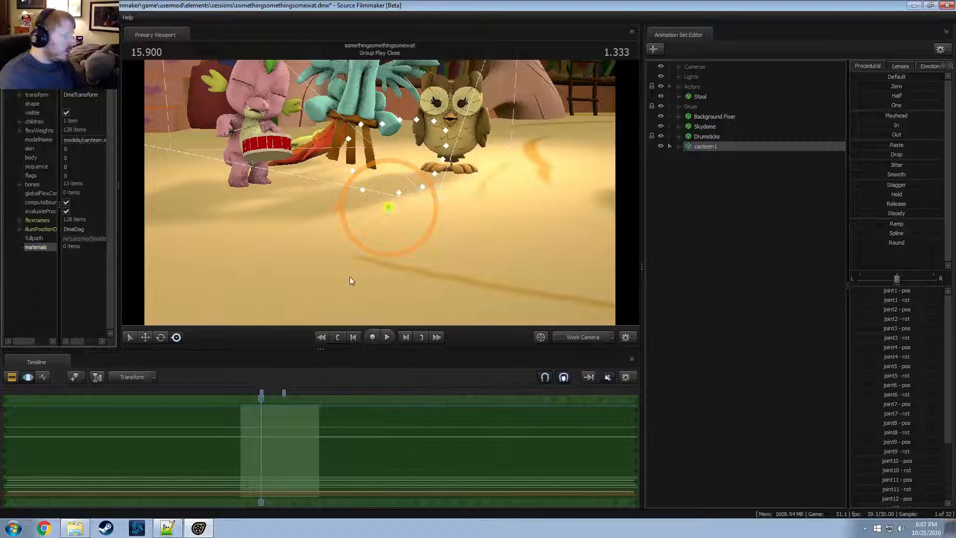
pyautogui.rightClick(716, 146)
pyautogui.click(703, 146)
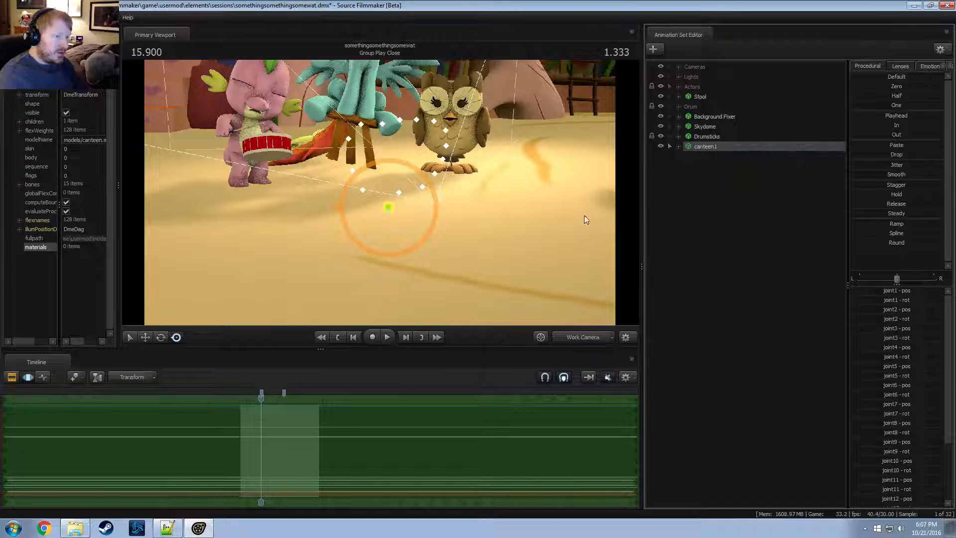
# Step: Switch to Windows Explorer, open the usermod models folder, and select the canteen .vtx, .mdl, .phy and .vvd files
pyautogui.click(75, 528)
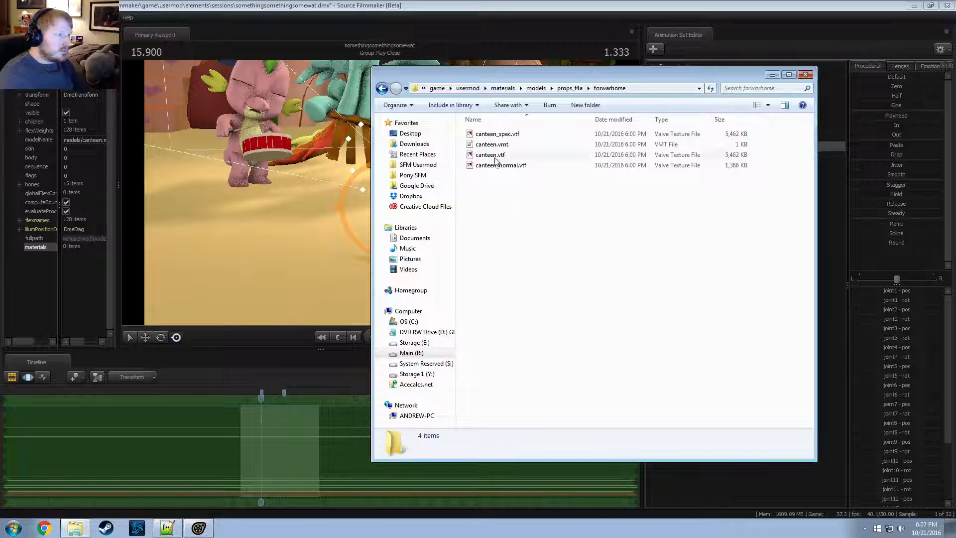
pyautogui.click(473, 92)
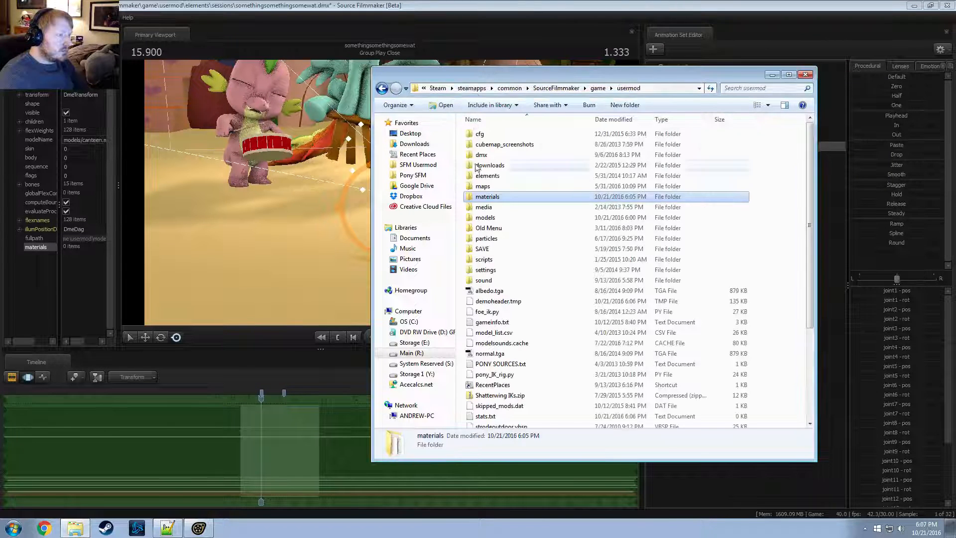
pyautogui.doubleClick(485, 217)
pyautogui.scroll(-10, 533, 289)
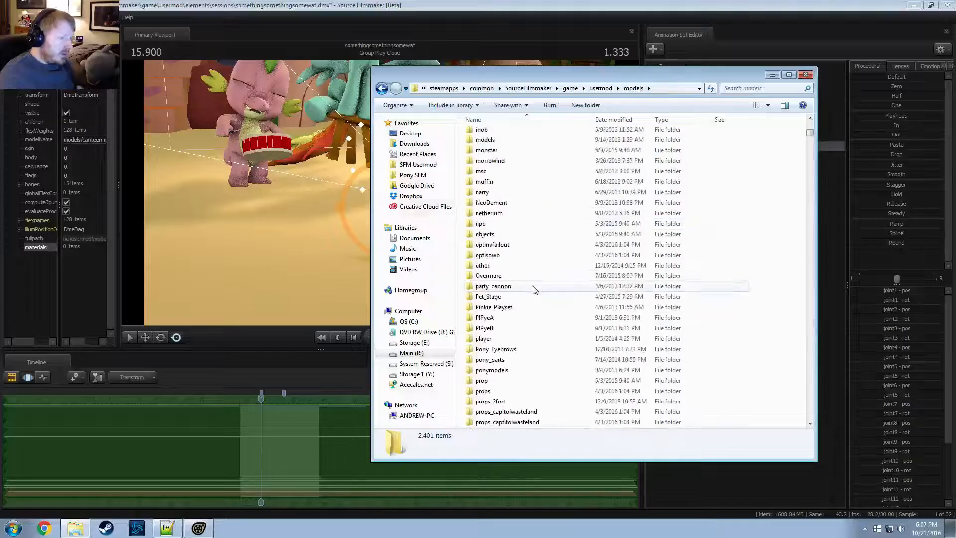
pyautogui.scroll(-20, 533, 289)
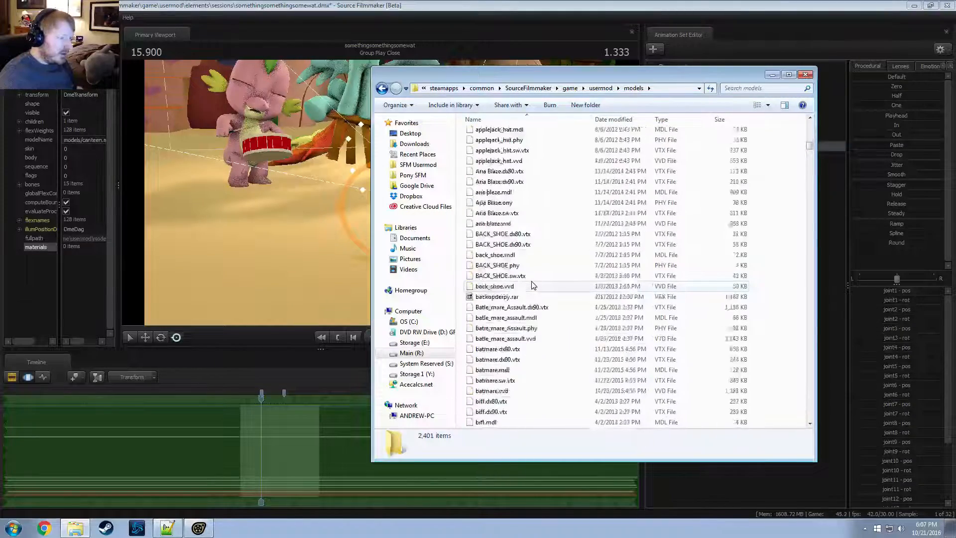
pyautogui.scroll(-20, 531, 284)
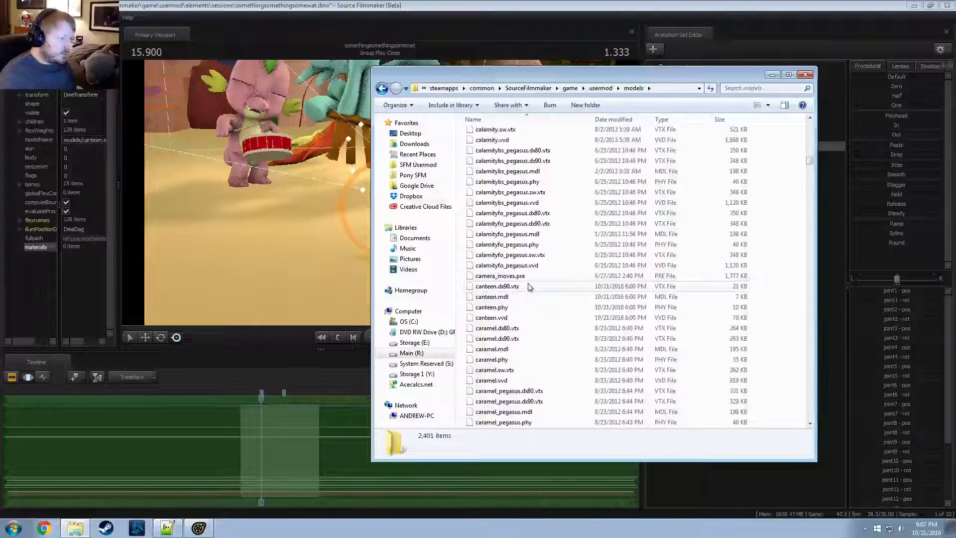
pyautogui.click(495, 317)
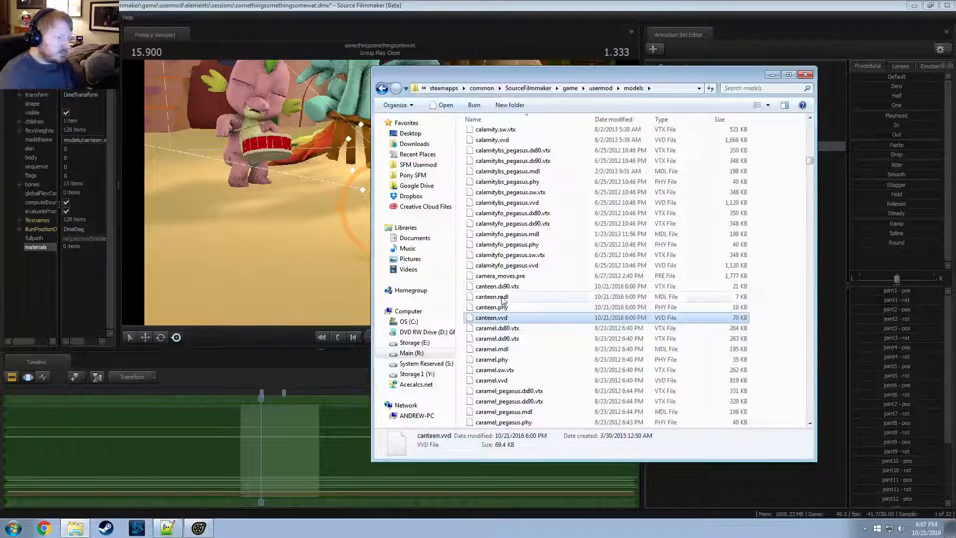
pyautogui.keyDown('shift'); pyautogui.click(501, 279); pyautogui.keyUp('shift')
pyautogui.keyDown('shift'); pyautogui.click(500, 283); pyautogui.keyUp('shift')
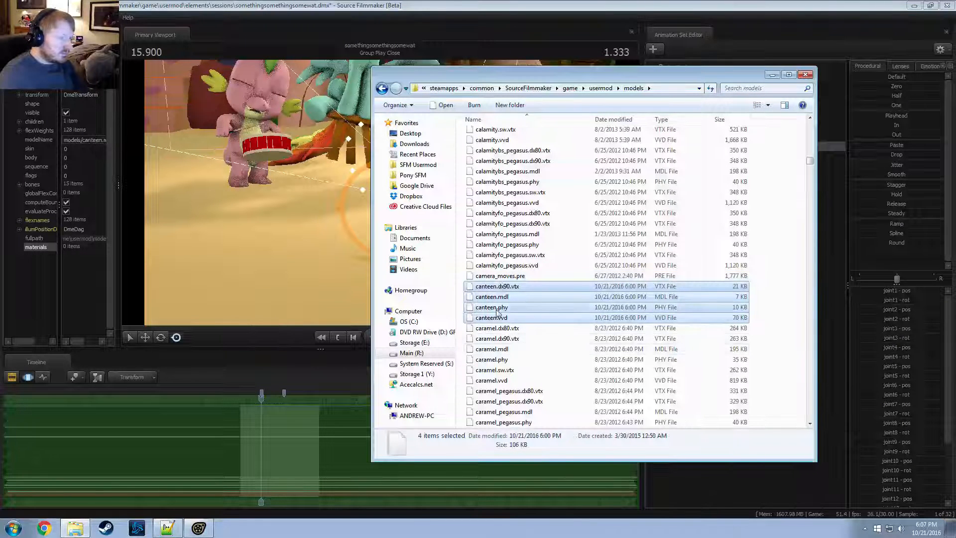
# Step: Try to open canteen.mdl from the models folder in Notepad++
pyautogui.click(487, 290)
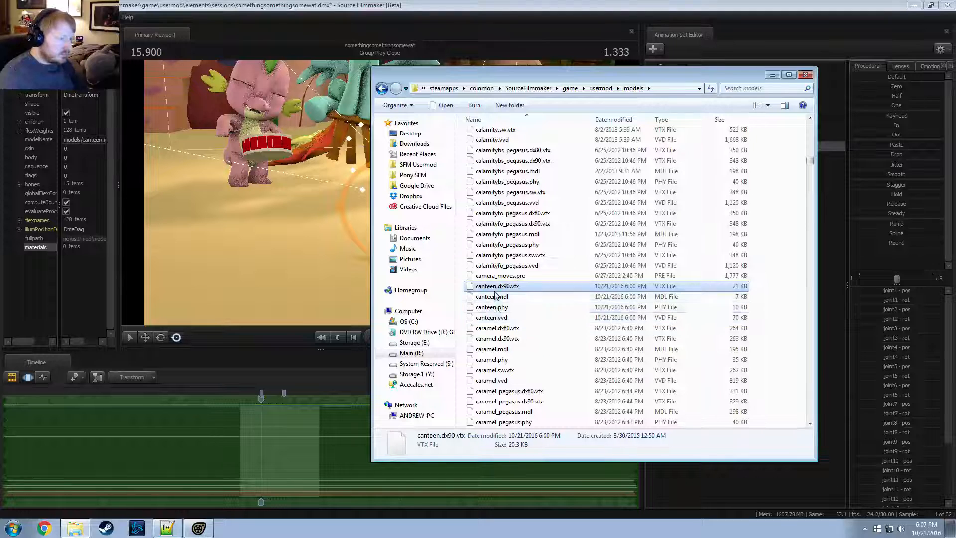
pyautogui.rightClick(490, 299)
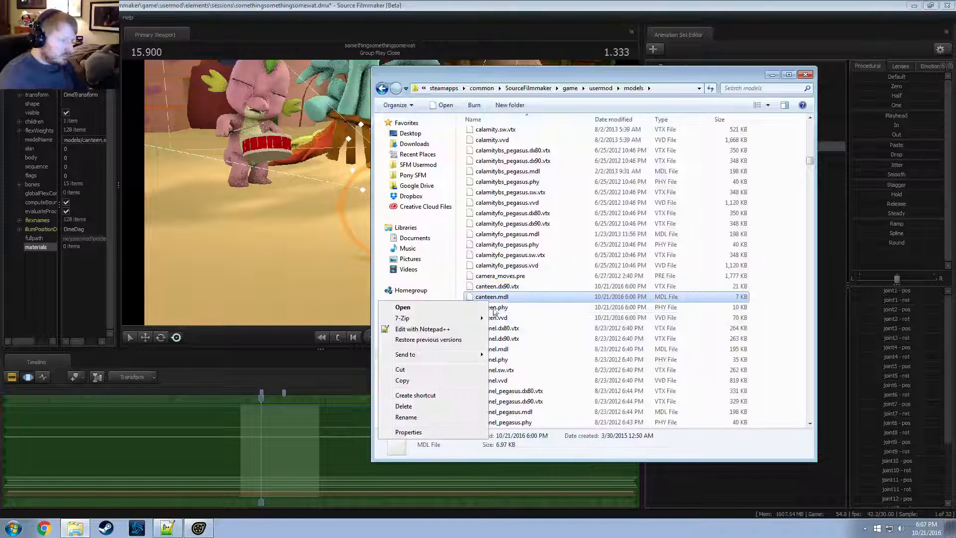
pyautogui.click(426, 331)
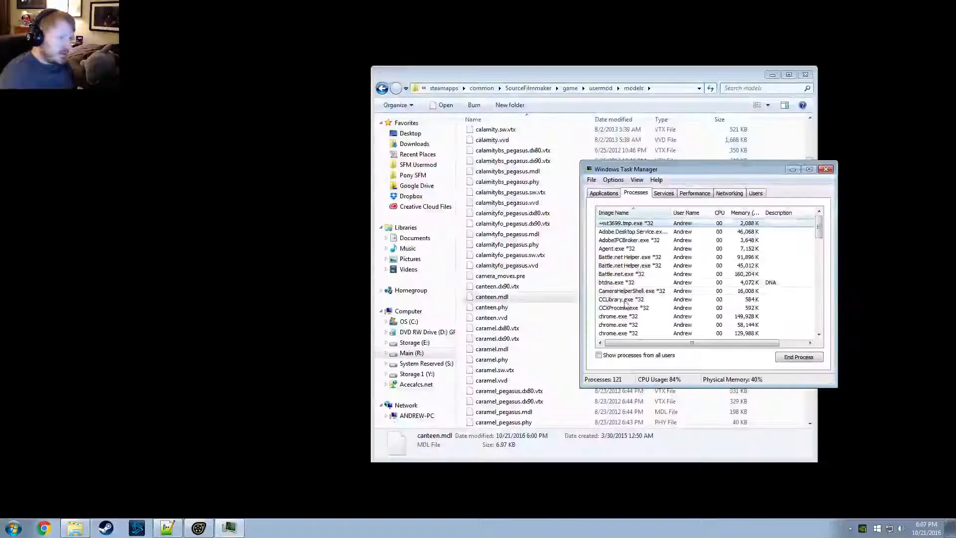
# Step: End the notepad++.exe process in Windows Task Manager, and close Task Manager
pyautogui.scroll(1, 617, 315)
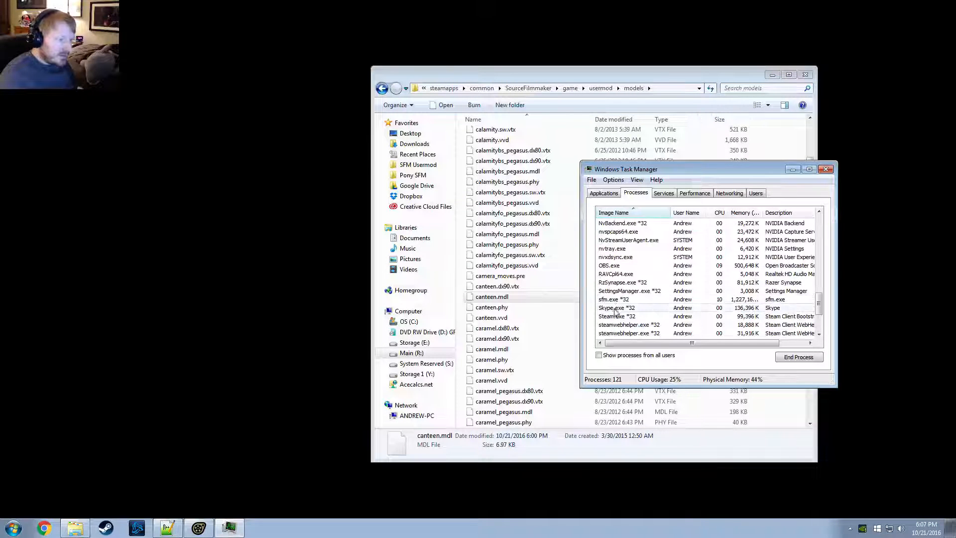
pyautogui.scroll(2, 621, 268)
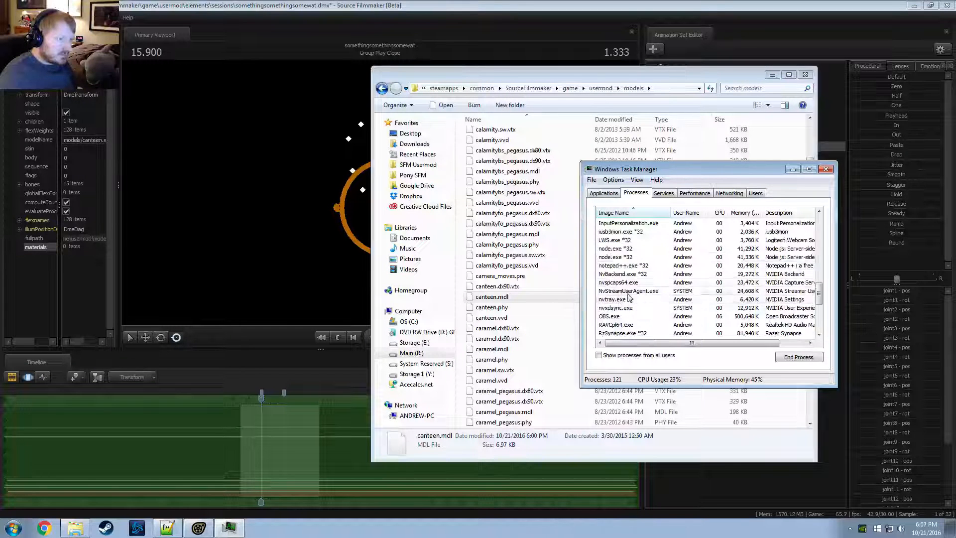
pyautogui.click(779, 357)
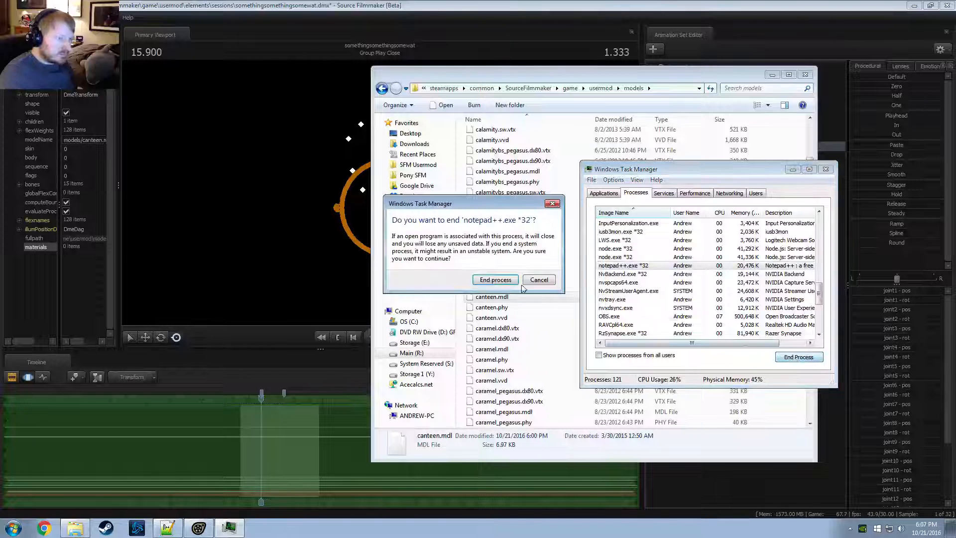
pyautogui.click(506, 286)
pyautogui.click(825, 168)
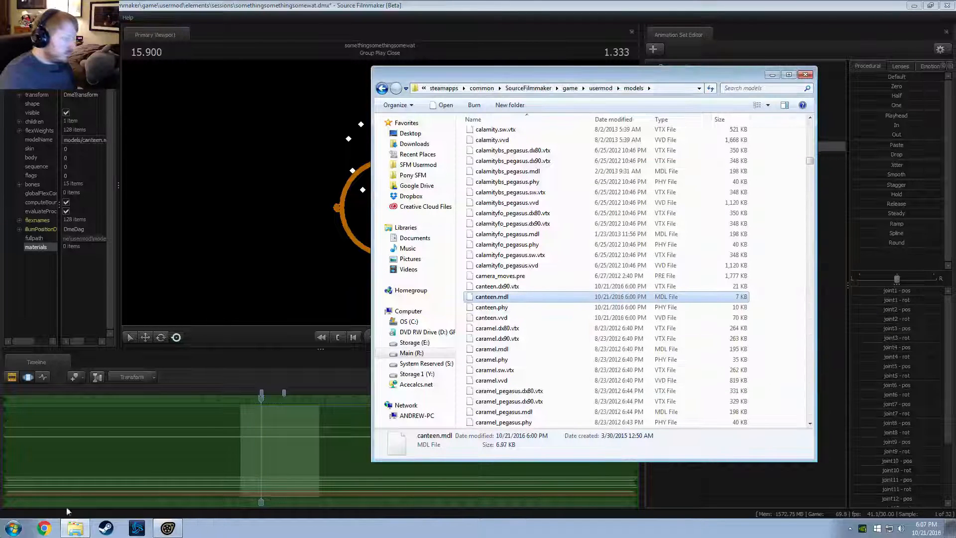
# Step: Relaunch Notepad++ and reposition its window over Source Filmmaker
pyautogui.click(13, 528)
pyautogui.click(62, 296)
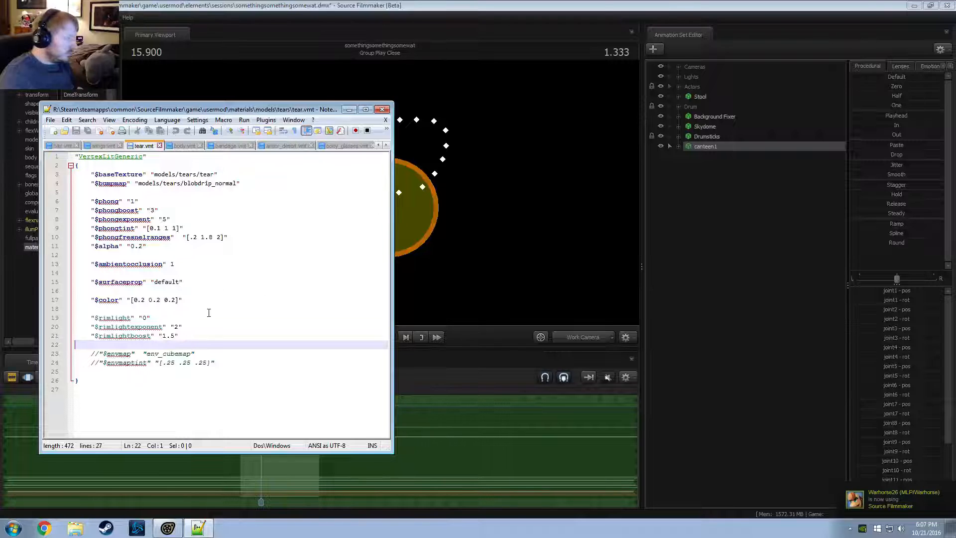
pyautogui.click(208, 316)
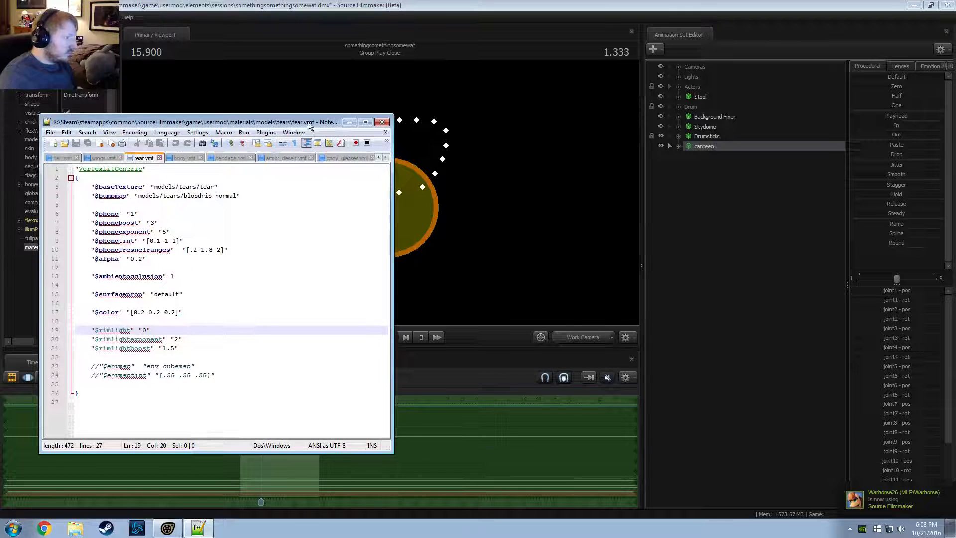
pyautogui.moveTo(221, 108); pyautogui.dragTo(447, 105)
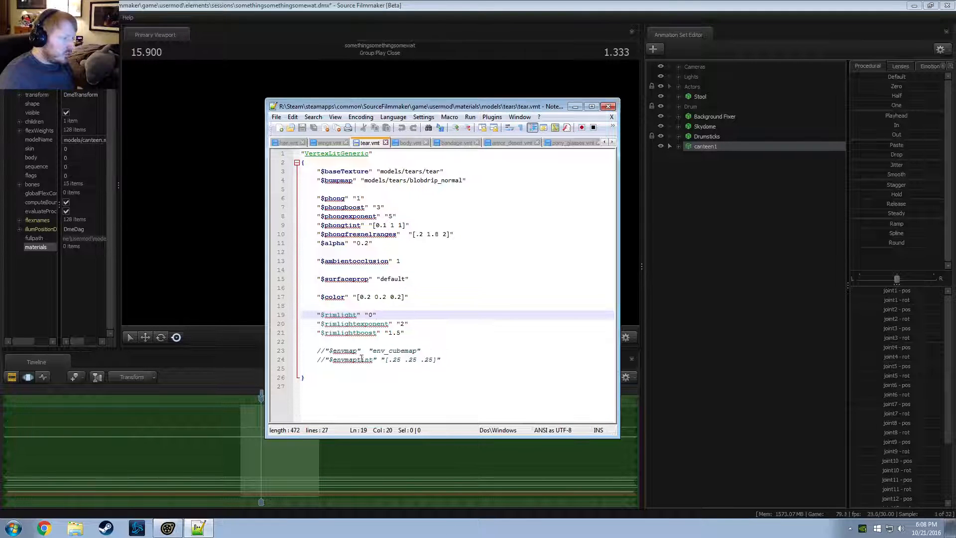
pyautogui.hotkey('alt', 'Tab')
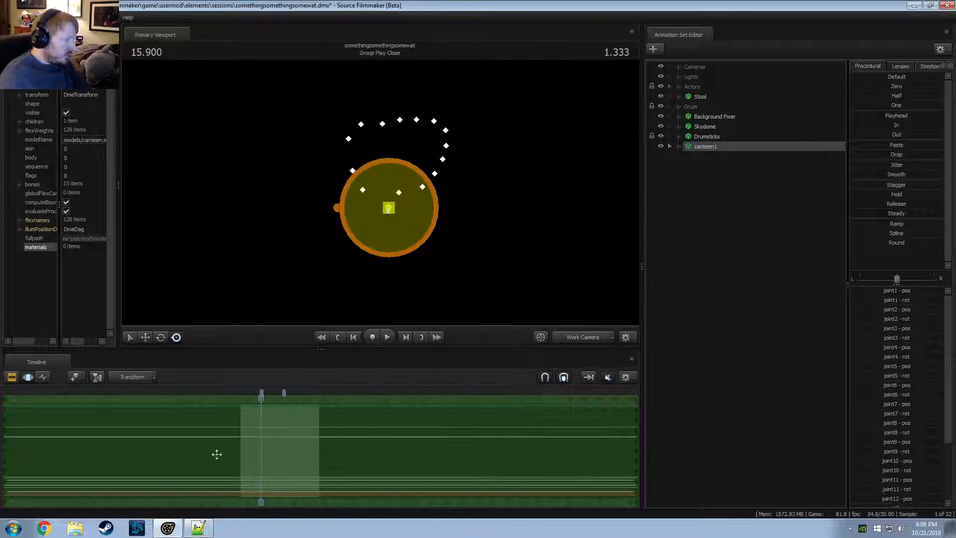
pyautogui.hotkey('alt', 'Tab')
# Step: Switch to Windows Explorer and open the models folder inside SFM Usermod
pyautogui.click(73, 528)
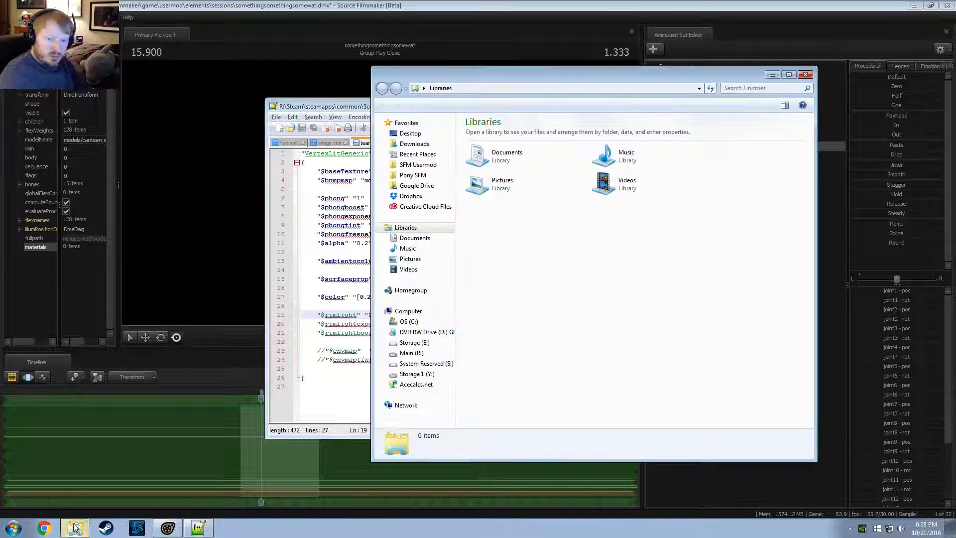
pyautogui.click(423, 176)
pyautogui.click(418, 165)
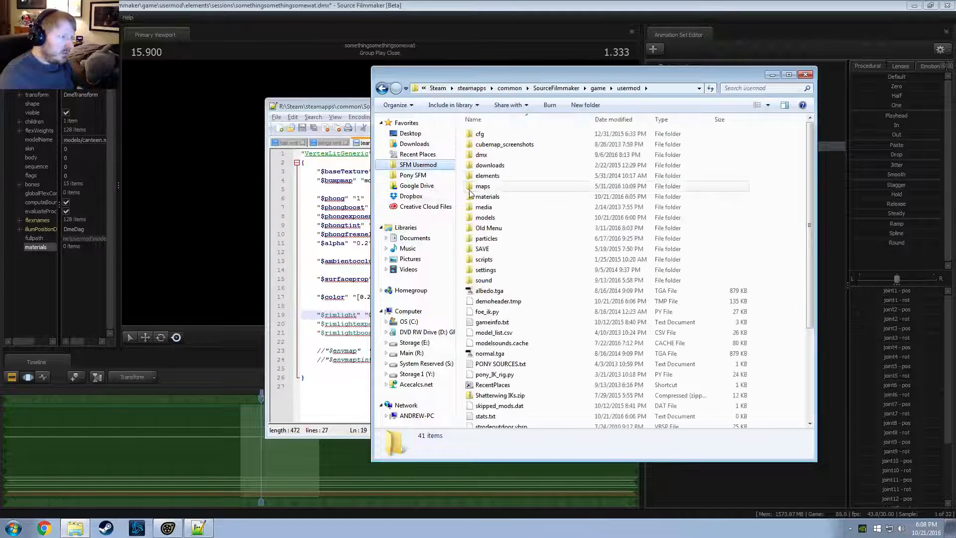
pyautogui.doubleClick(483, 205)
pyautogui.click(383, 89)
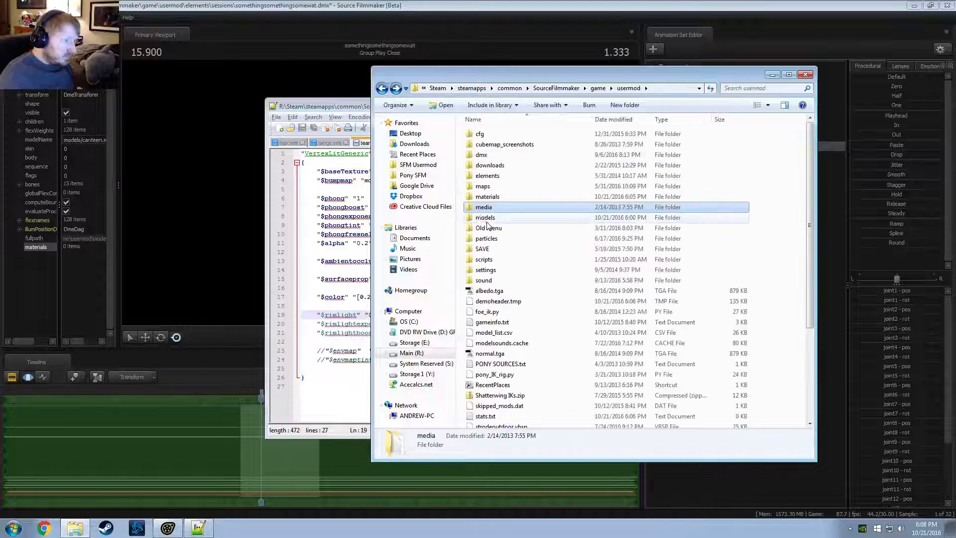
pyautogui.doubleClick(486, 217)
# Step: Open canteen.mdl in Notepad++ and examine the material path stored at the end of the file
pyautogui.scroll(-15, 533, 324)
pyautogui.scroll(-20, 534, 327)
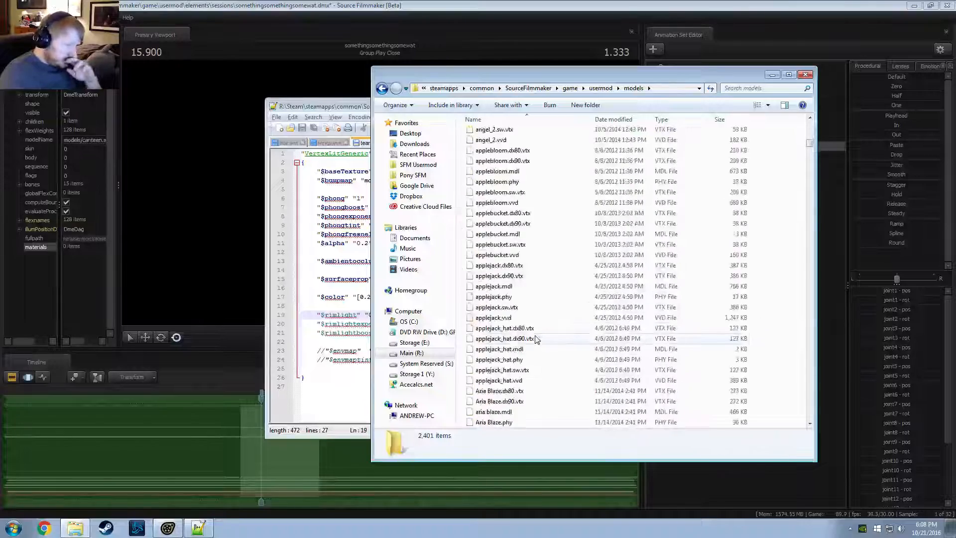
pyautogui.scroll(-15, 528, 344)
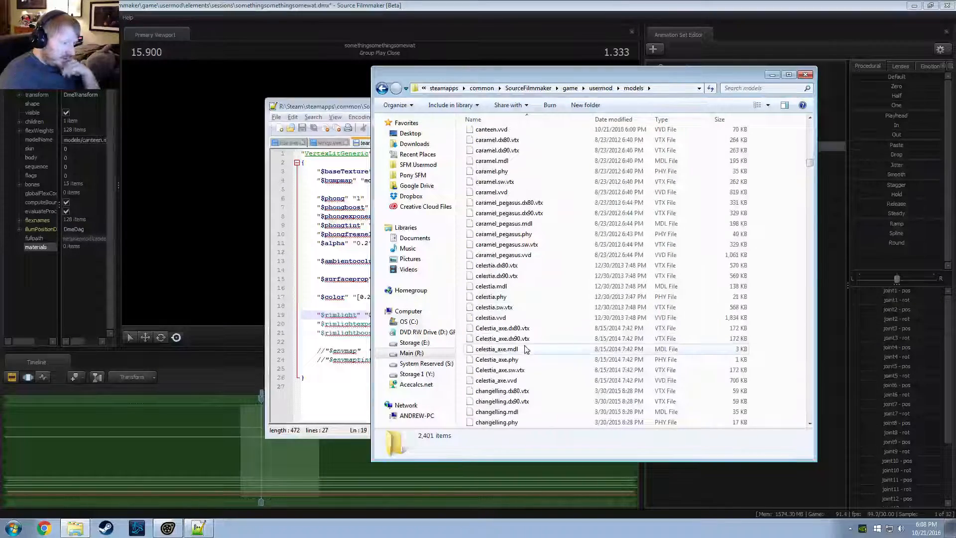
pyautogui.scroll(1, 500, 208)
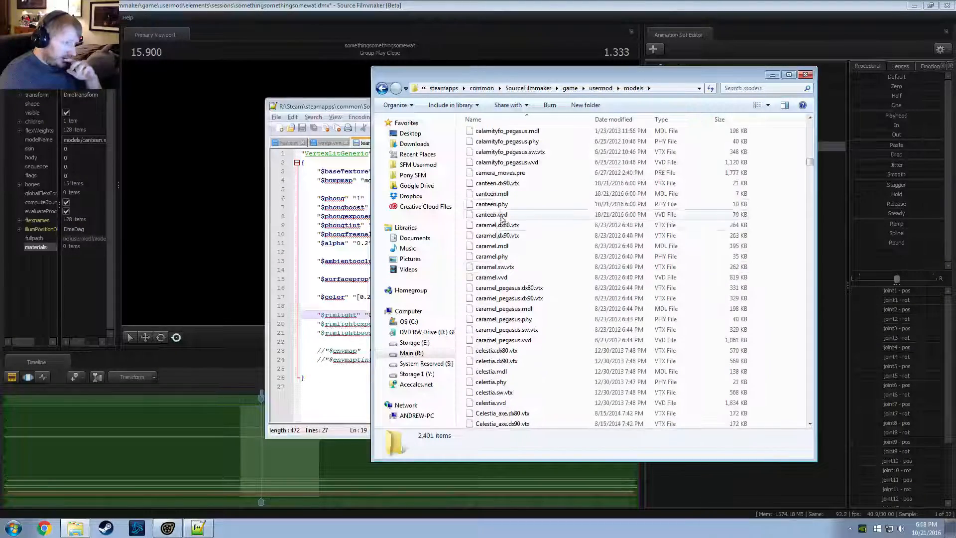
pyautogui.rightClick(500, 195)
pyautogui.click(446, 227)
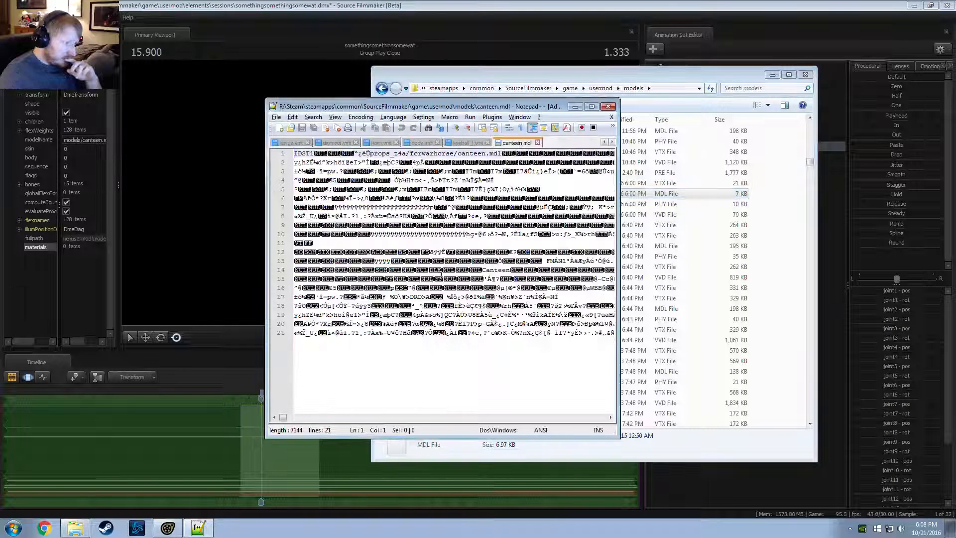
pyautogui.hotkey('ctrl', 'End')
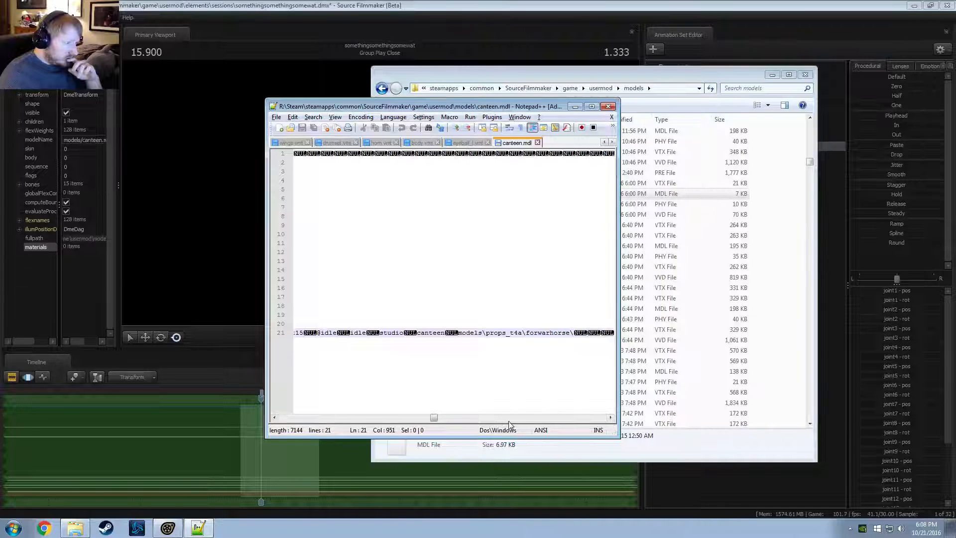
pyautogui.moveTo(496, 106); pyautogui.dragTo(299, 104)
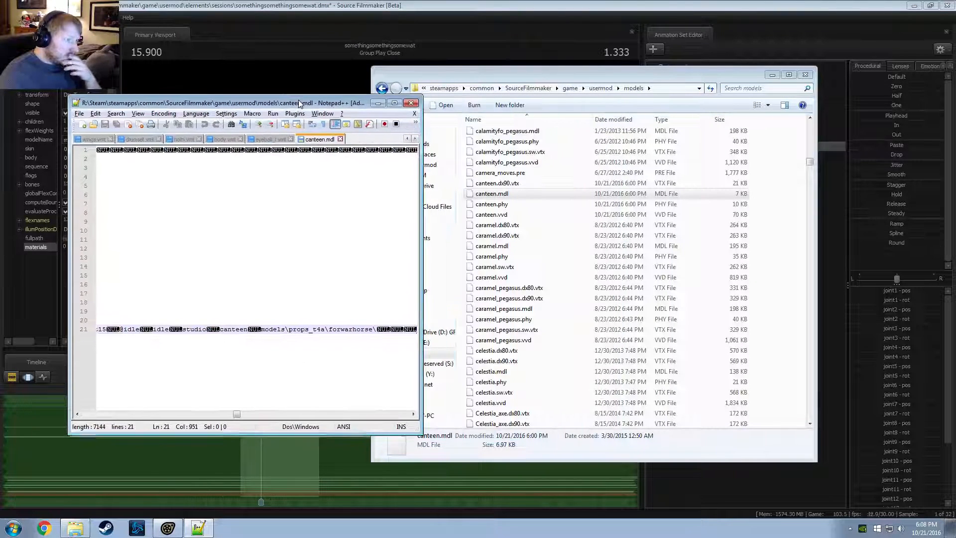
# Step: Return to Windows Explorer and look through the usermod models folder for the props_t4a folder
pyautogui.click(602, 90)
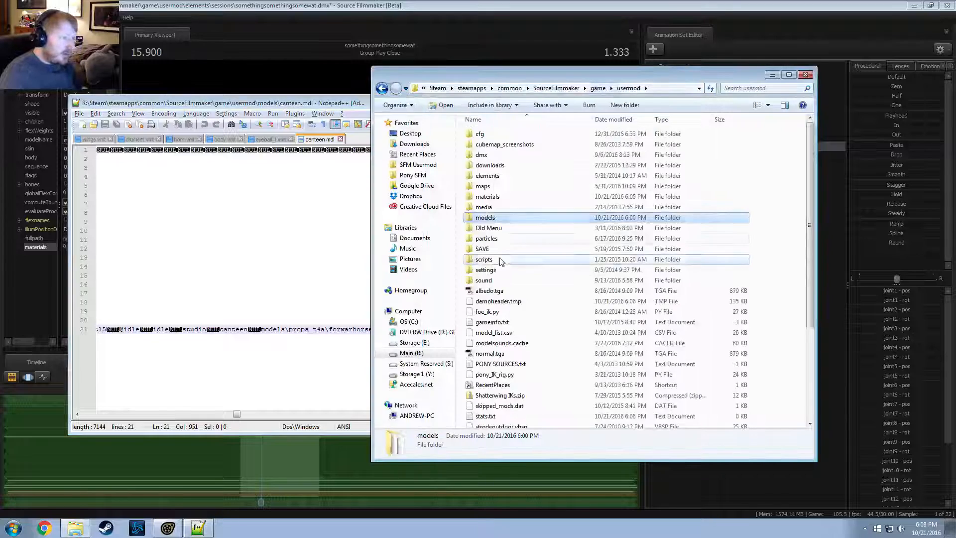
pyautogui.press('Return')
pyautogui.scroll(-15, 521, 263)
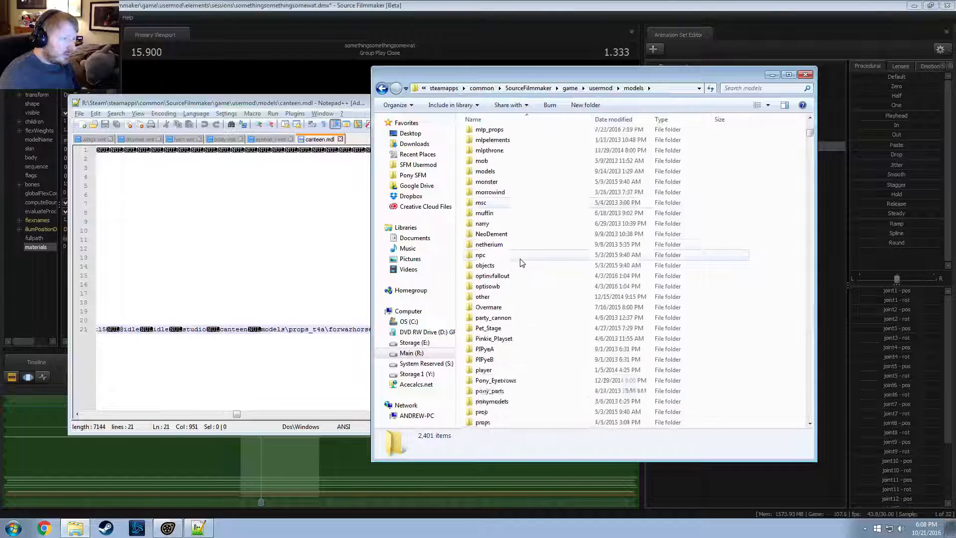
pyautogui.scroll(10, 521, 262)
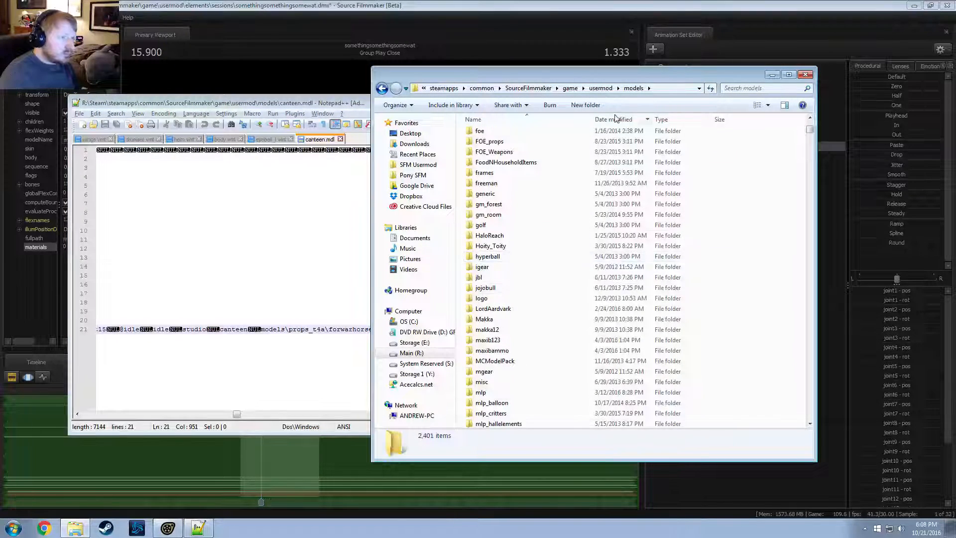
pyautogui.scroll(-20, 528, 259)
pyautogui.scroll(-4, 538, 259)
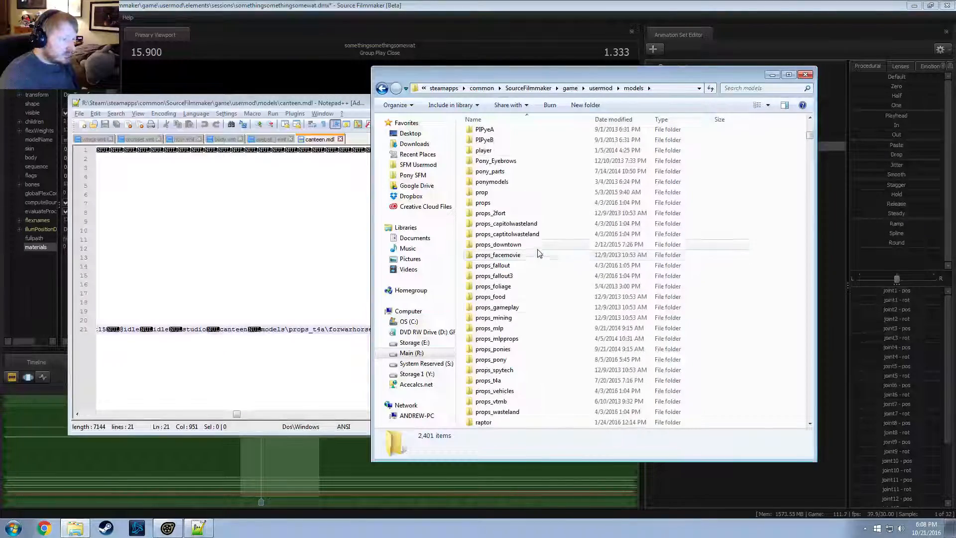
# Step: Cut the canteen .dx90.vtx, .mdl, .phy and .vvd files from the usermod models folder
pyautogui.scroll(-20, 500, 362)
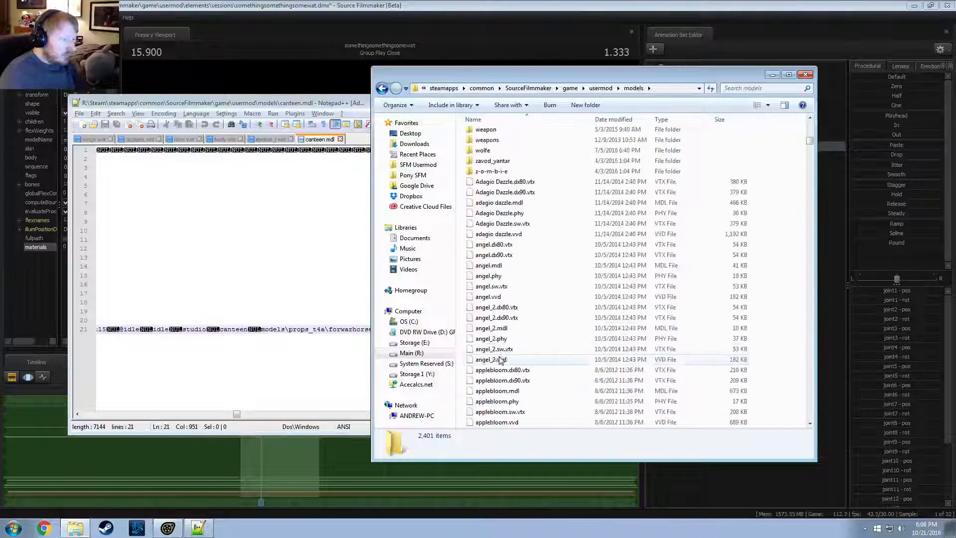
pyautogui.scroll(-15, 500, 359)
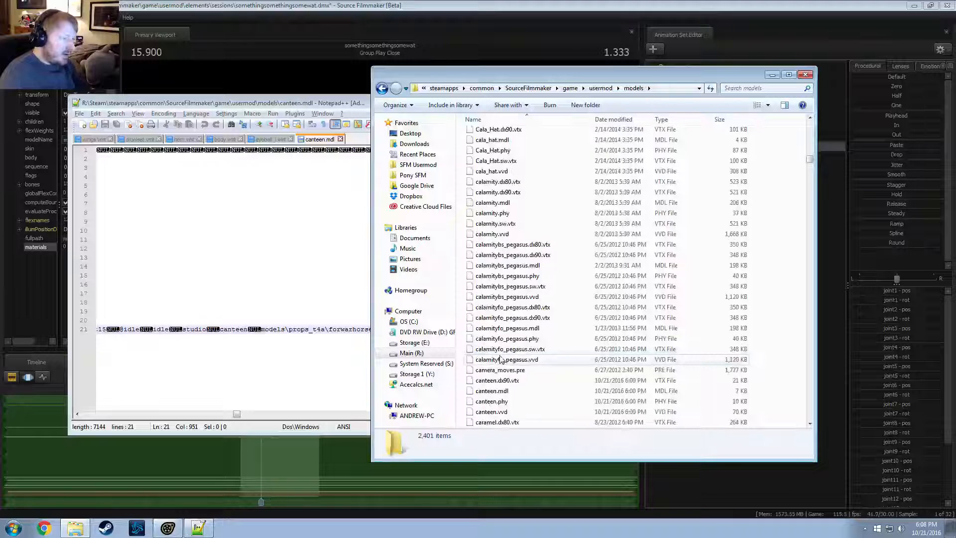
pyautogui.scroll(3, 501, 360)
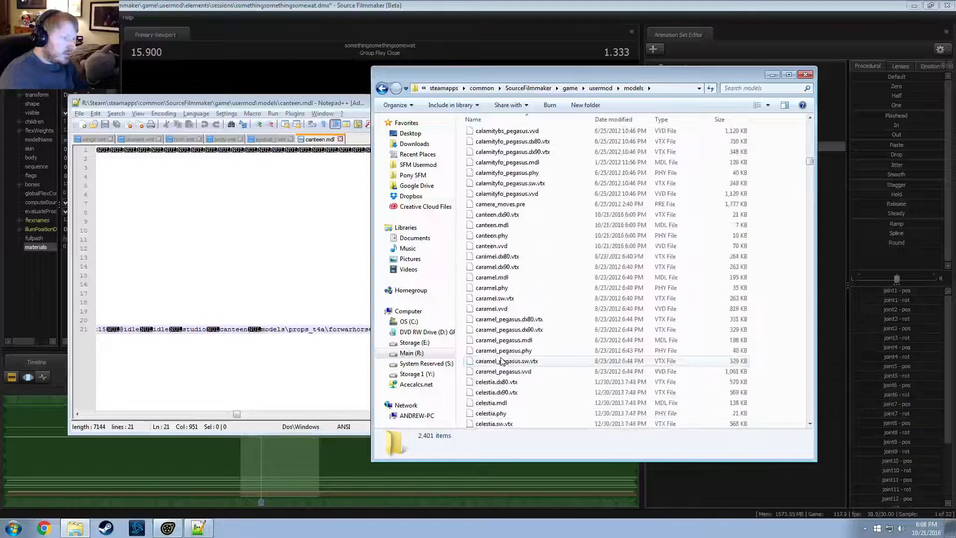
pyautogui.click(496, 244)
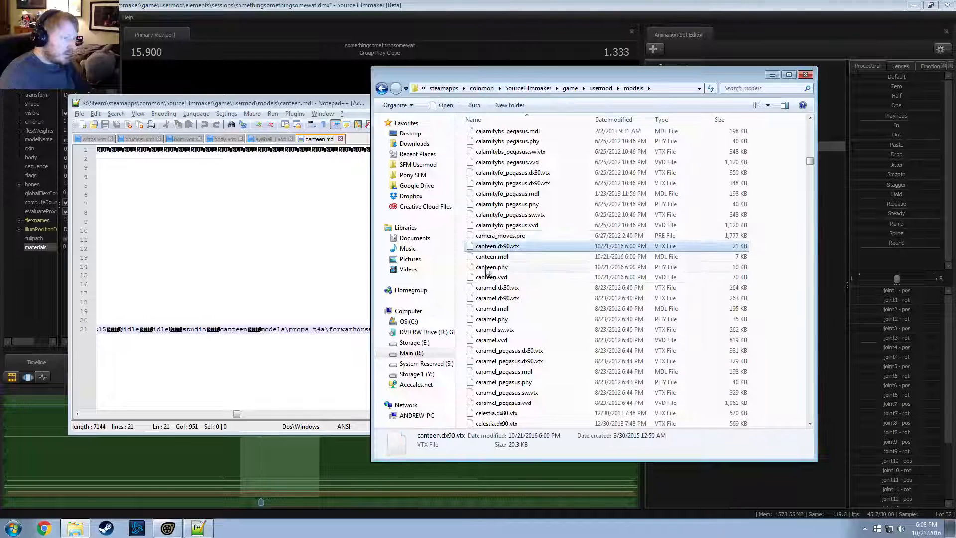
pyautogui.keyDown('shift'); pyautogui.click(490, 277); pyautogui.keyUp('shift')
# Step: Create a folder named forwarhorse inside models\props_t4a
pyautogui.scroll(20, 535, 324)
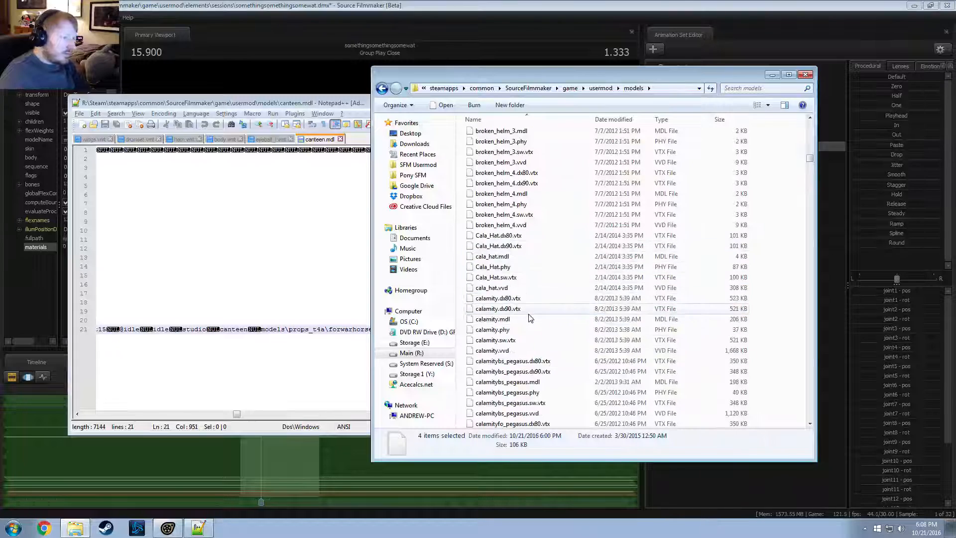
pyautogui.scroll(7, 521, 346)
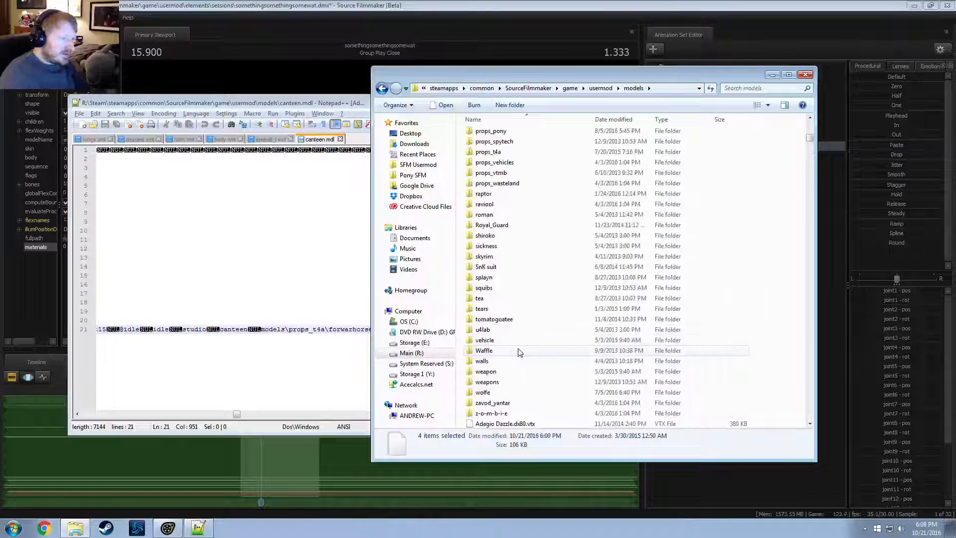
pyautogui.doubleClick(489, 152)
pyautogui.click(585, 105)
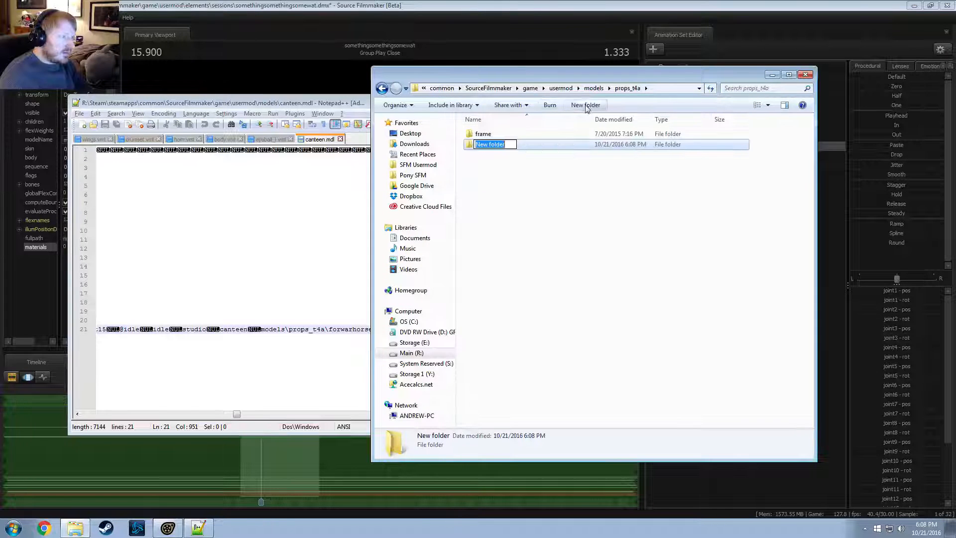
pyautogui.write('forwa')
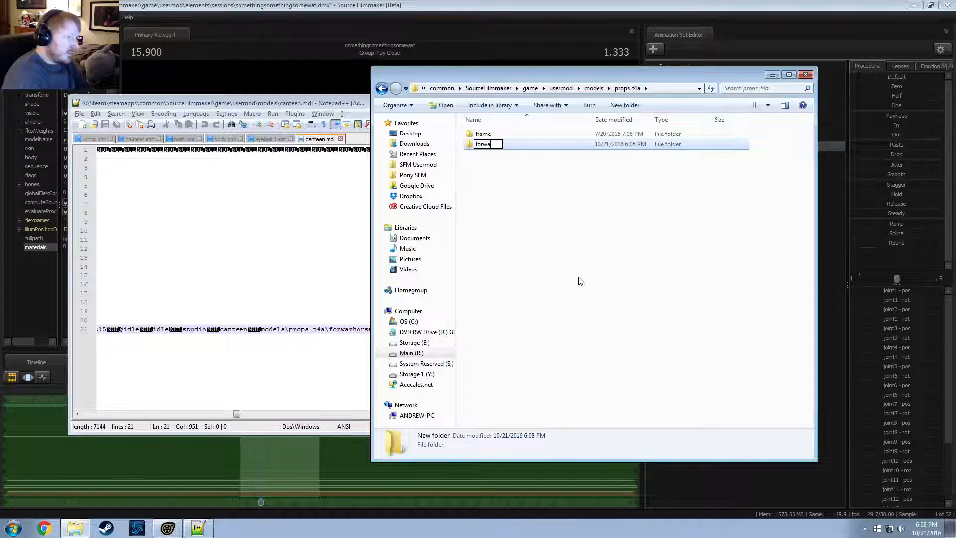
pyautogui.write('rhorse')
pyautogui.press('Return')
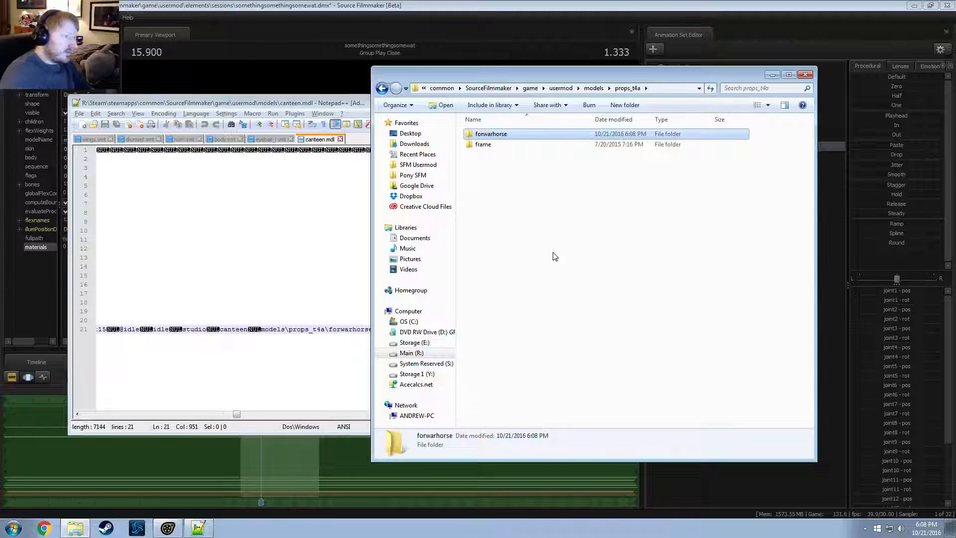
# Step: Paste the cut canteen files into the forwarhorse folder, and close Notepad++ without keeping the old canteen.mdl open
pyautogui.doubleClick(495, 135)
pyautogui.hotkey('ctrl', 'v')
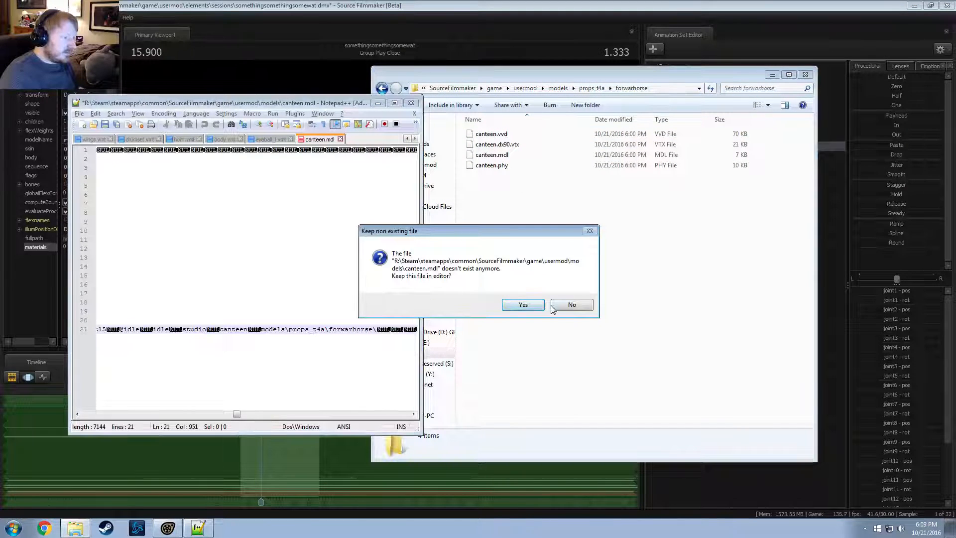
pyautogui.click(572, 305)
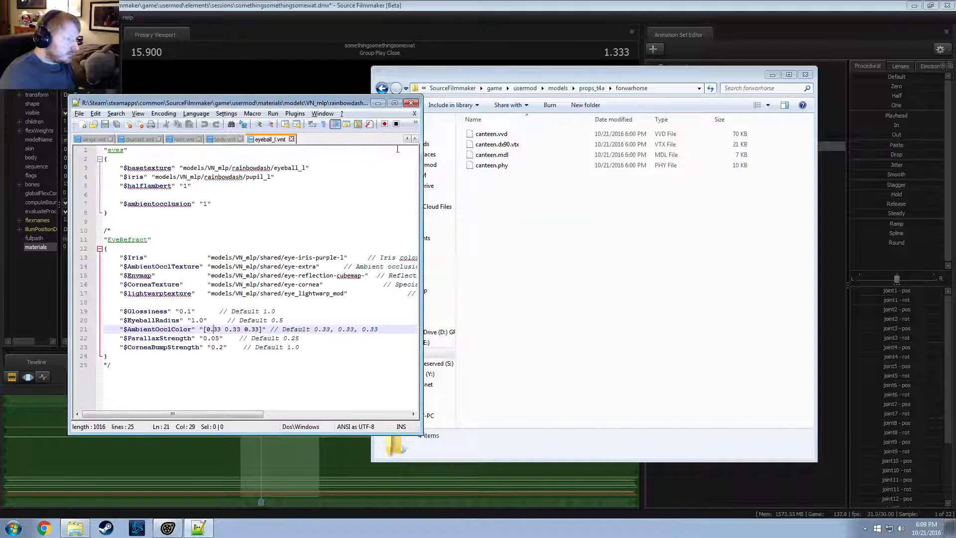
pyautogui.click(409, 104)
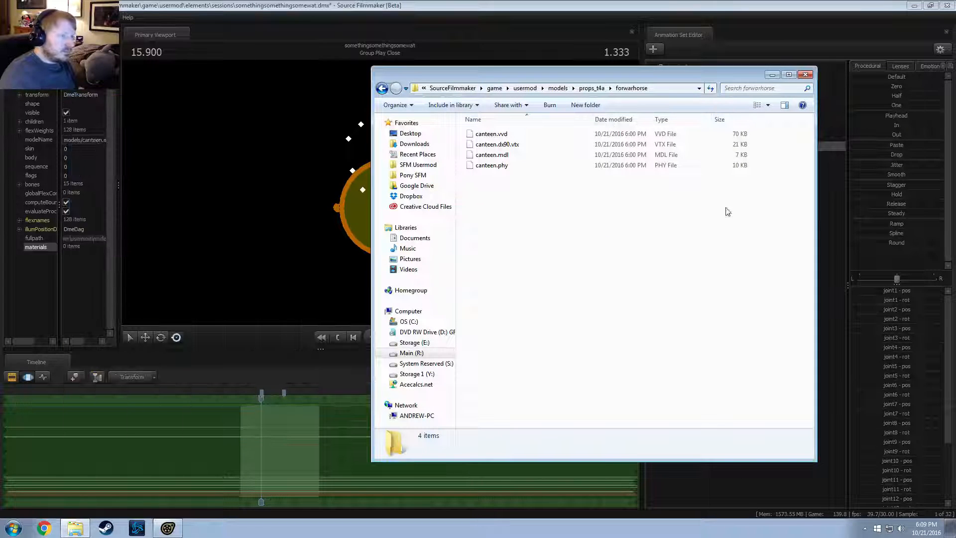
# Step: Close the Windows Explorer window and restart Source Filmmaker
pyautogui.click(806, 75)
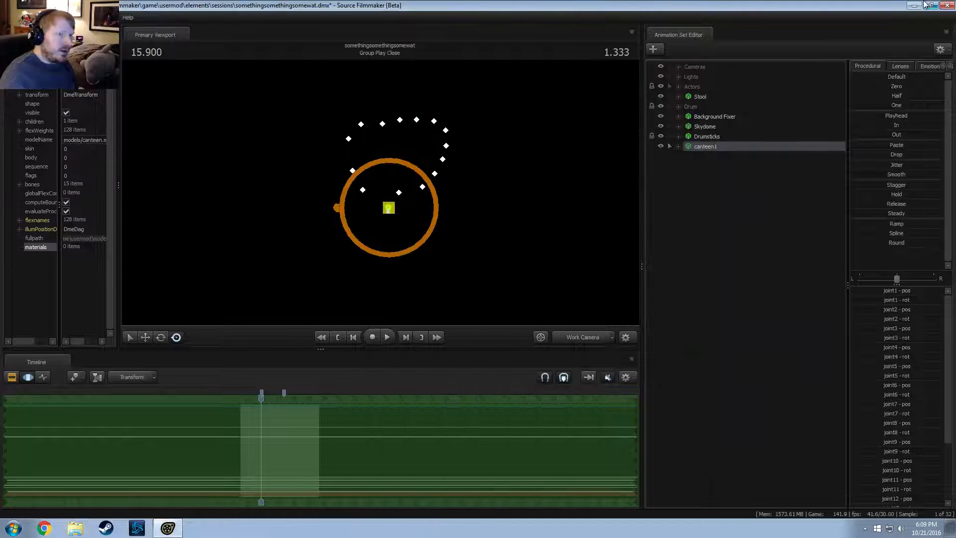
pyautogui.click(947, 5)
pyautogui.click(468, 269)
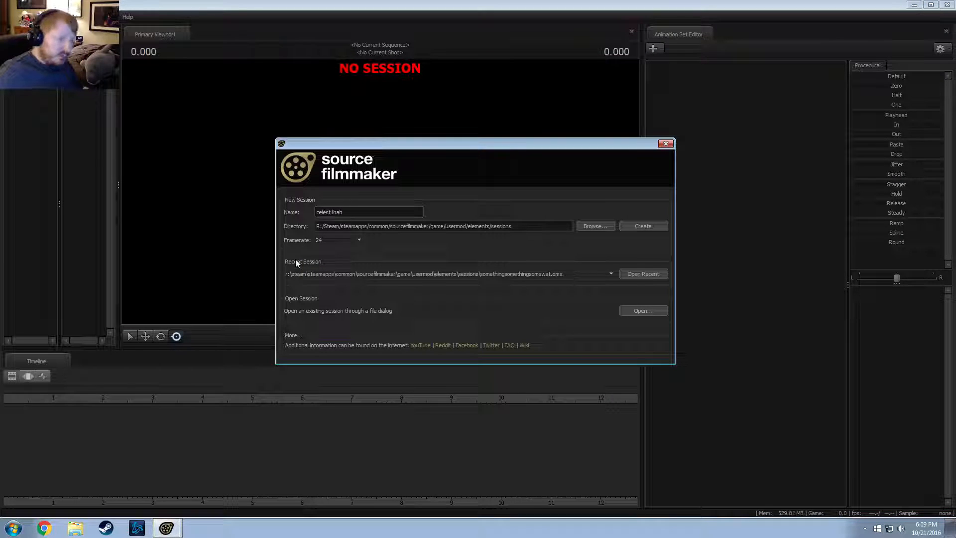
# Step: Open the recent session somethingsomethingsomewat.dmx and dismiss the removal list of unsubscribed and deleted items without removing any
pyautogui.click(628, 274)
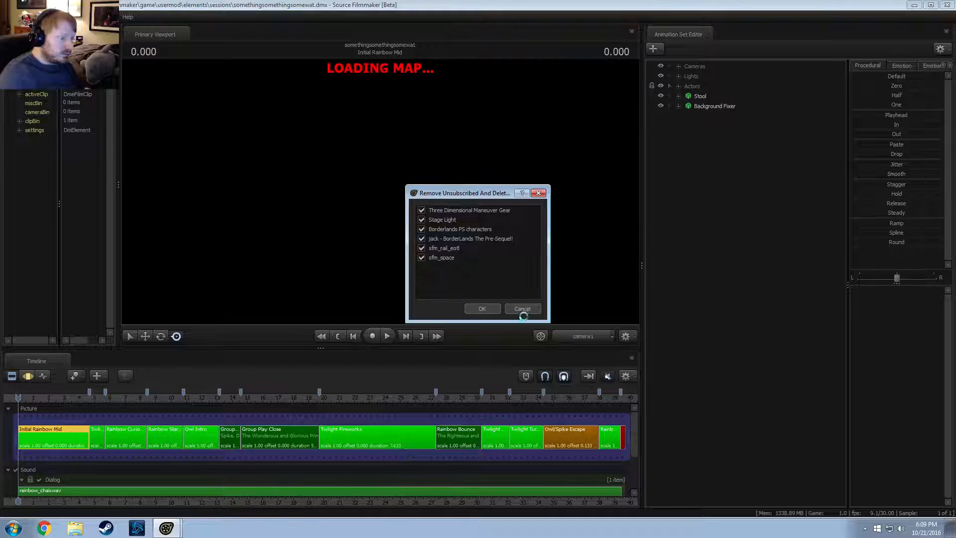
pyautogui.click(522, 309)
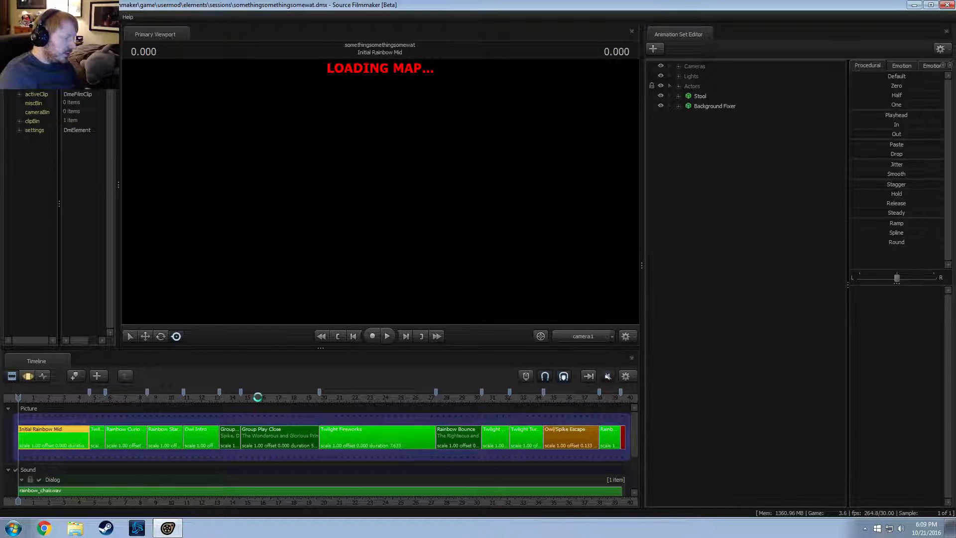
# Step: In the Group Play Close shot, create an animation set for a new model from usermod's props_t4a\forwarhorse\canteen.mdl
pyautogui.rightClick(707, 199)
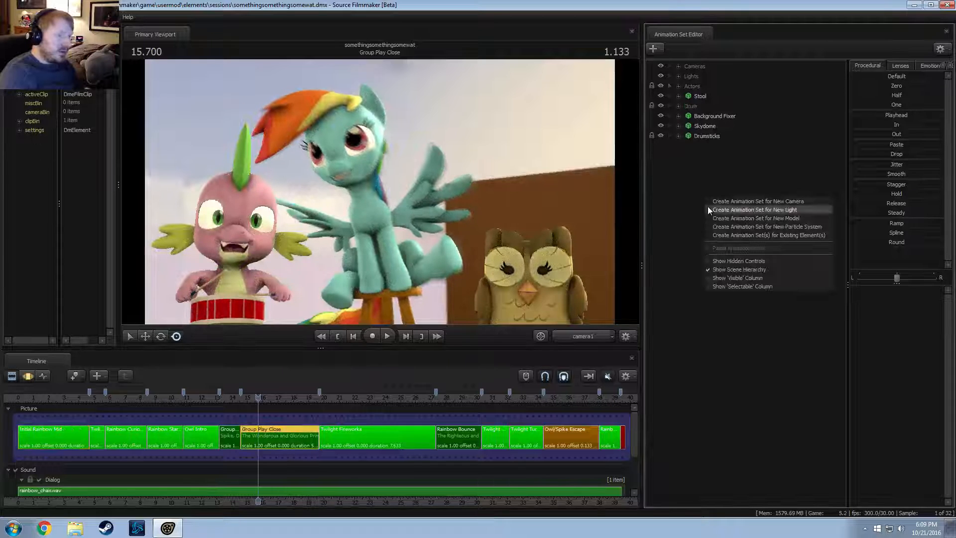
pyautogui.click(771, 219)
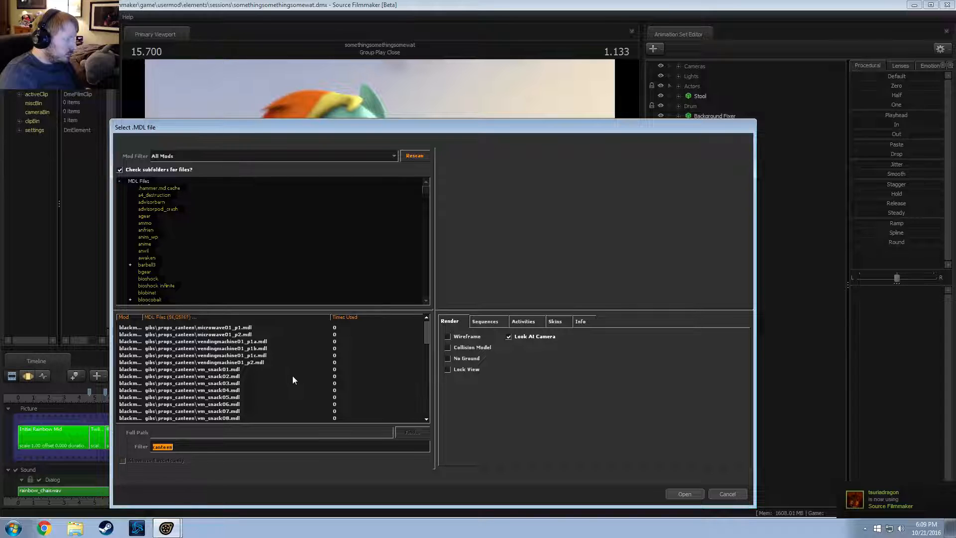
pyautogui.scroll(-9, 292, 375)
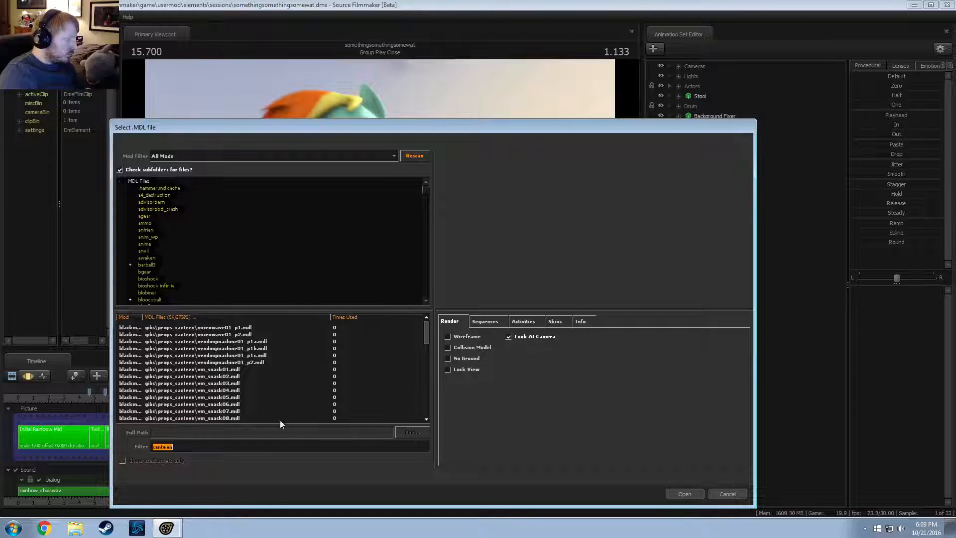
pyautogui.scroll(-10, 266, 383)
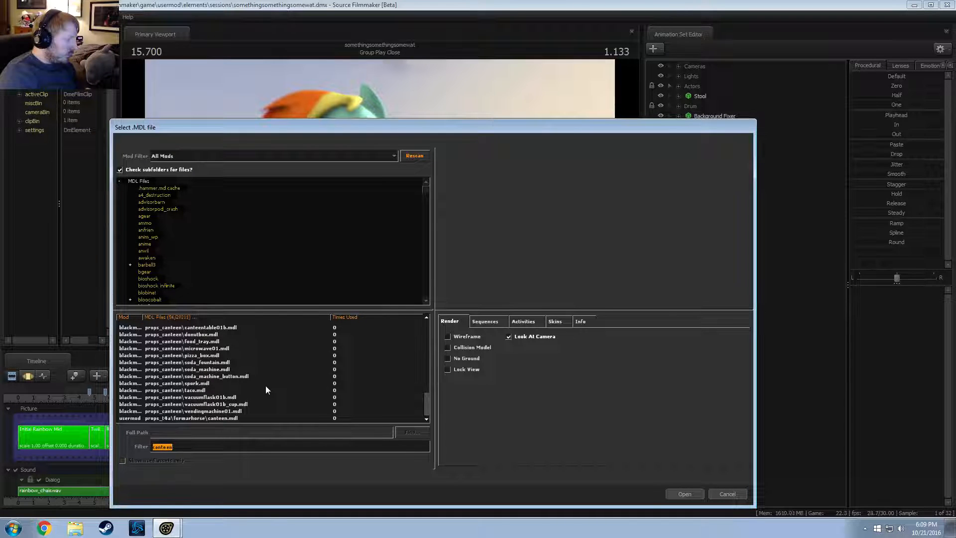
pyautogui.click(223, 418)
pyautogui.click(680, 494)
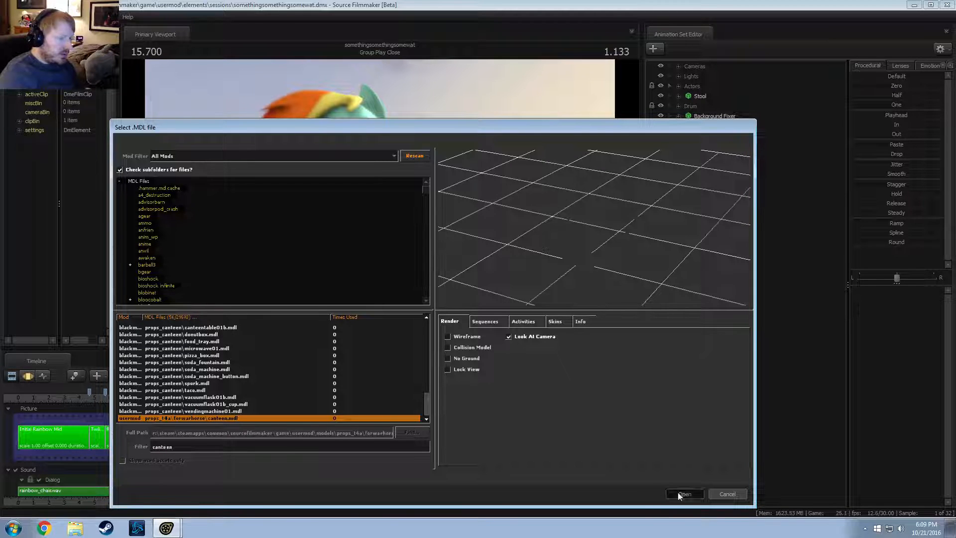
# Step: Switch the viewport to the Work Camera and fly around the canteen to examine its textures
pyautogui.click(579, 340)
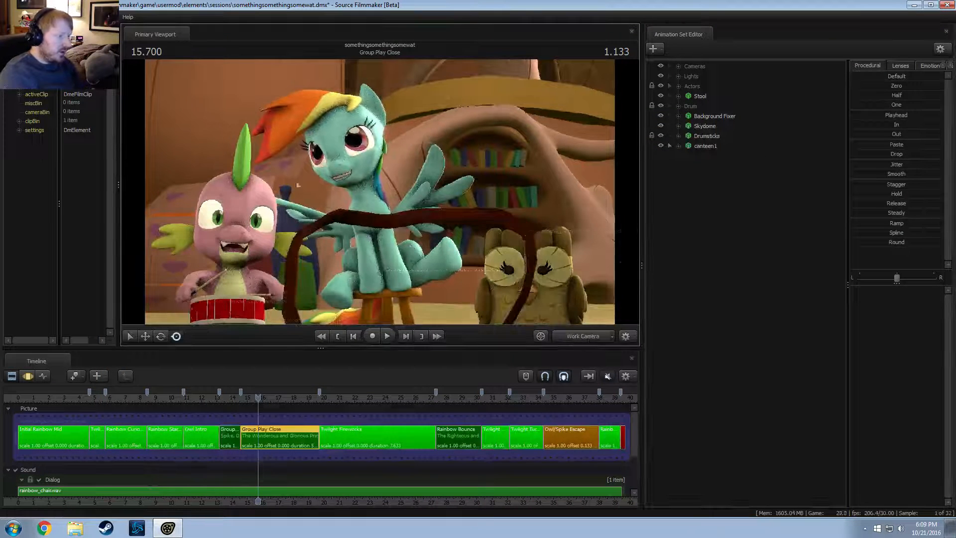
pyautogui.moveTo(505, 269); pyautogui.dragTo(528, 344)
pyautogui.moveTo(379, 191); pyautogui.dragTo(299, 200)
pyautogui.press('d')
pyautogui.press('d')
pyautogui.press('w')
pyautogui.press('a')
pyautogui.press('s')
pyautogui.press('w')
pyautogui.press('d')
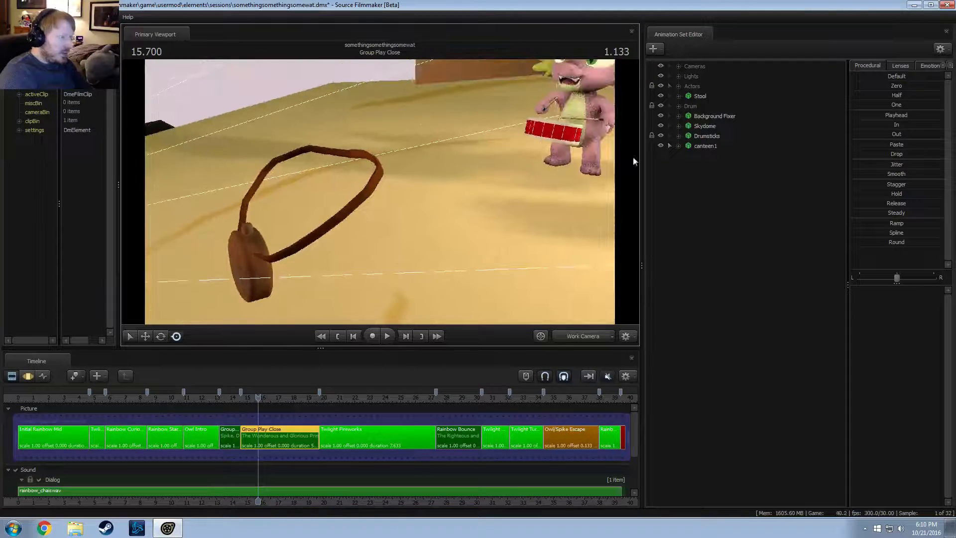
# Step: Select canteen1 and move it across the floor to the drumming dragon, with the flask beside the red drum
pyautogui.click(704, 145)
pyautogui.moveTo(250, 264); pyautogui.dragTo(577, 139)
pyautogui.press('w')
pyautogui.moveTo(380, 192); pyautogui.dragTo(409, 229)
pyautogui.press('d')
pyautogui.press('w')
pyautogui.press('s')
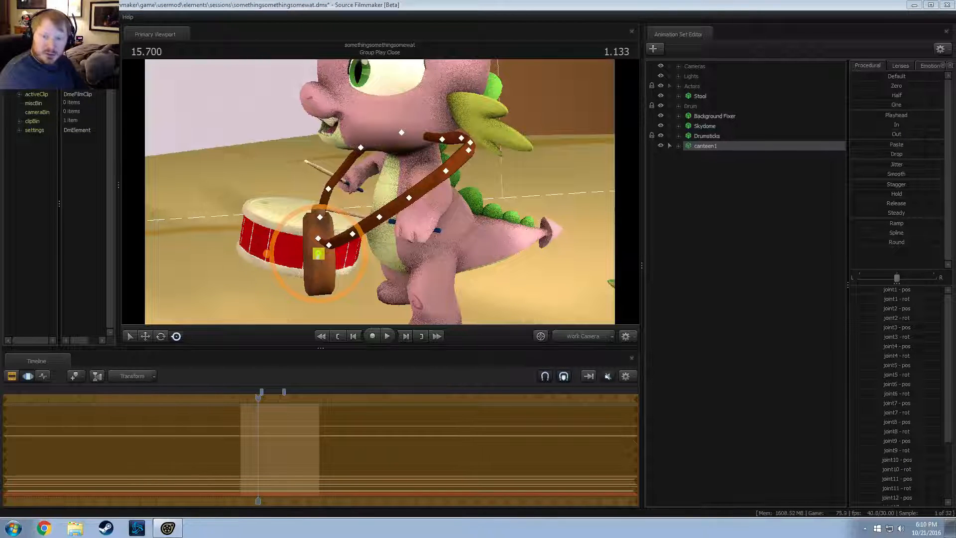
# Step: Switch to Chrome, open YouTube and search for "testing testing 1 2 3"
pyautogui.click(8, 522)
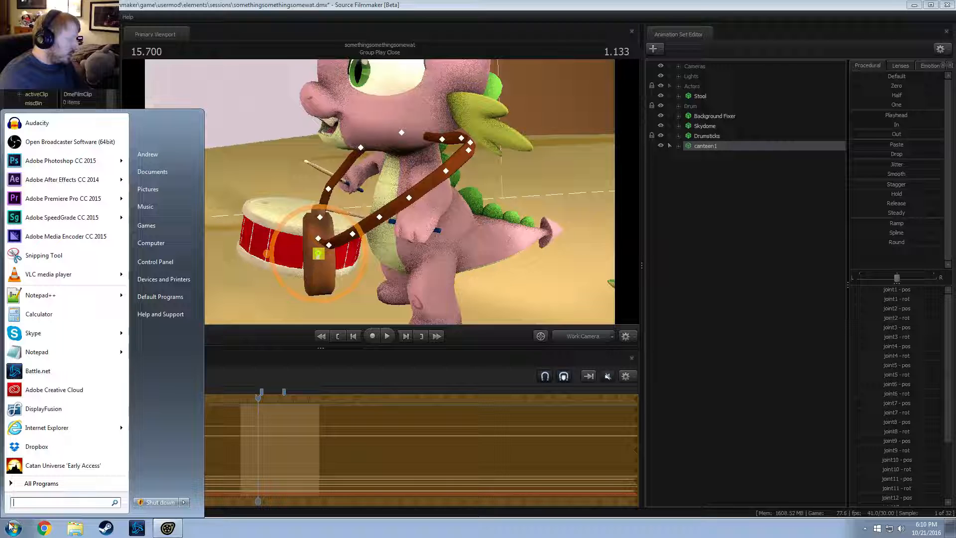
pyautogui.click(37, 143)
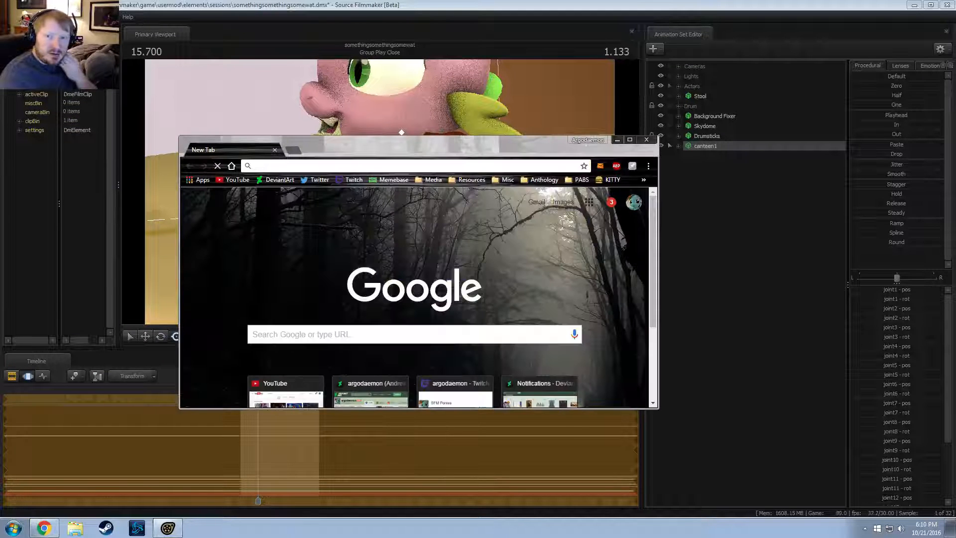
pyautogui.moveTo(524, 144); pyautogui.dragTo(542, 161)
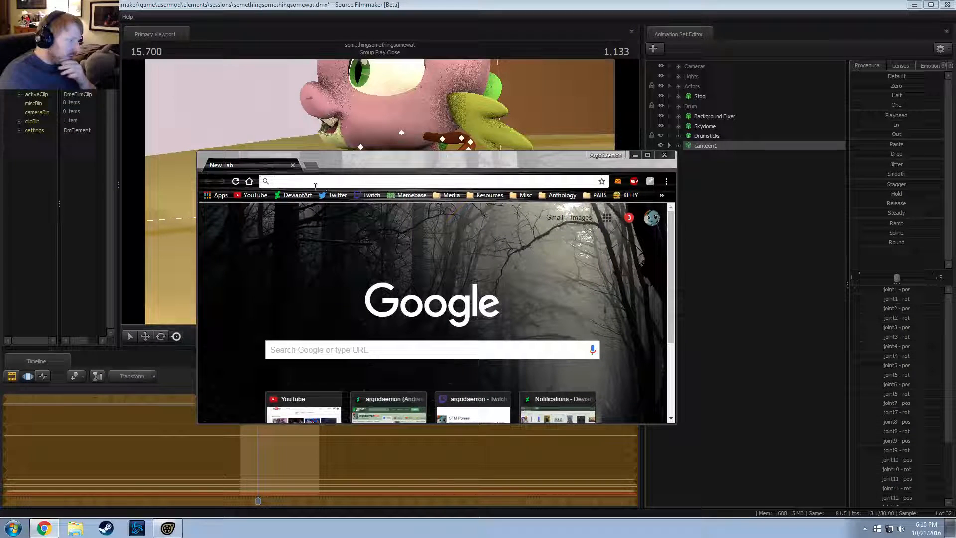
pyautogui.click(254, 195)
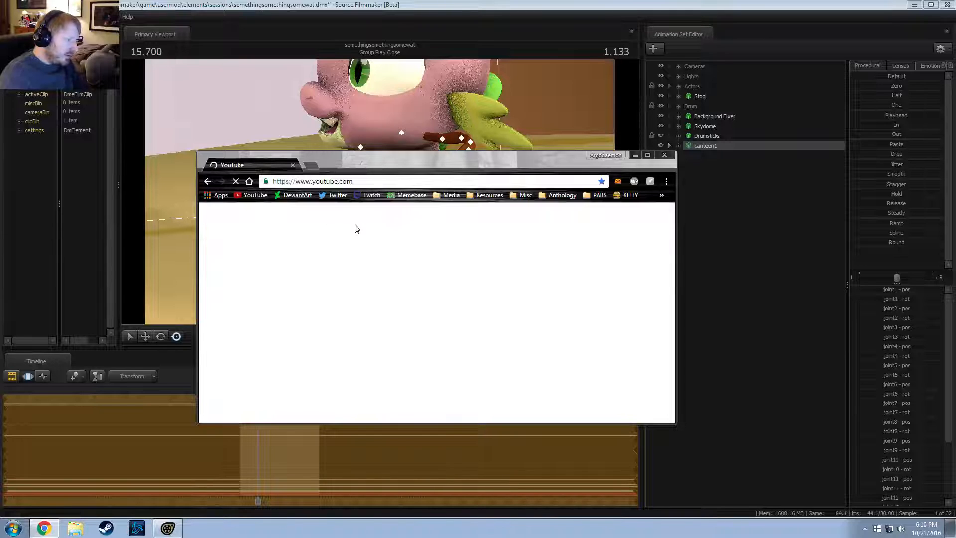
pyautogui.write('t')
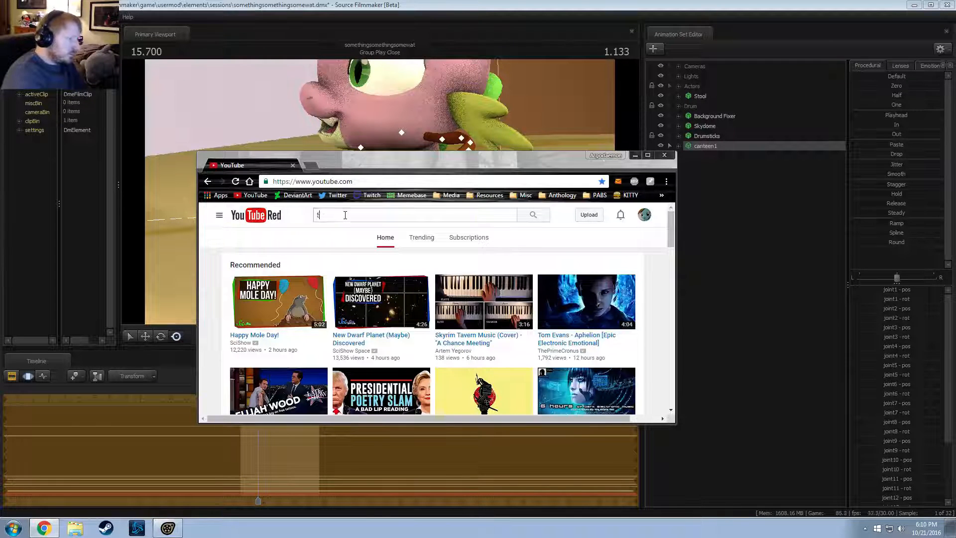
pyautogui.write('esting tes')
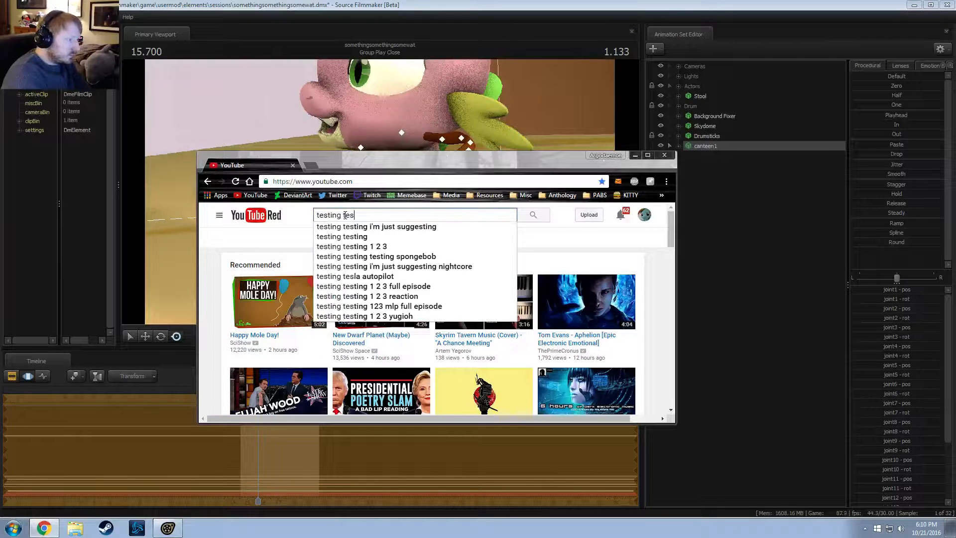
pyautogui.write('ting 1 2 3')
pyautogui.press('Return')
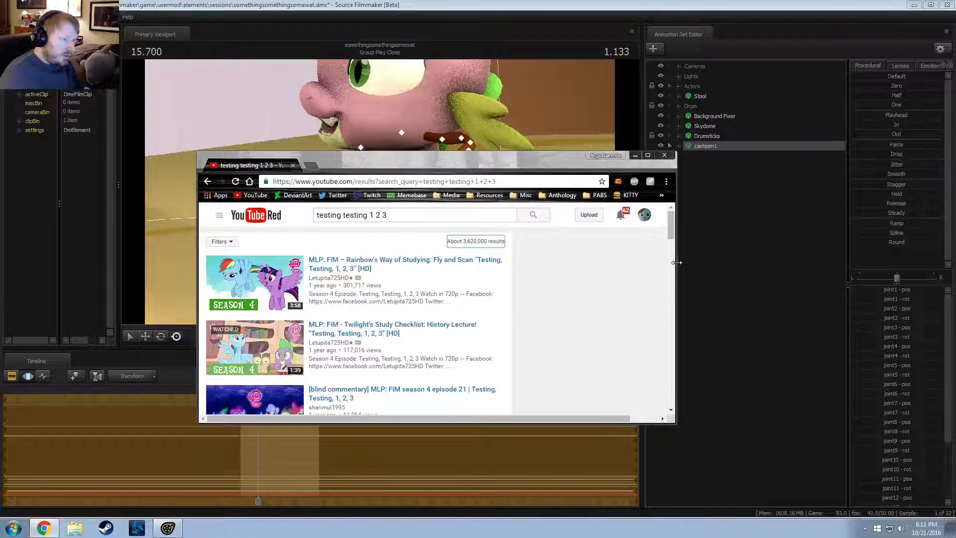
# Step: Open the "Twilight's Study Checklist: History Lecture!" video, pause it, pop it out into a floating pinned player and close the browser window
pyautogui.moveTo(676, 262); pyautogui.dragTo(849, 269)
pyautogui.click(366, 350)
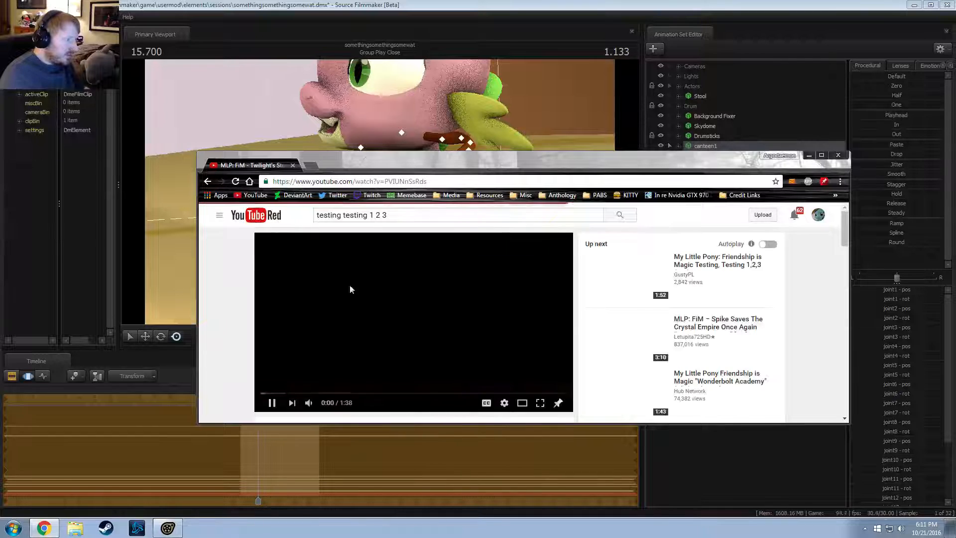
pyautogui.click(350, 289)
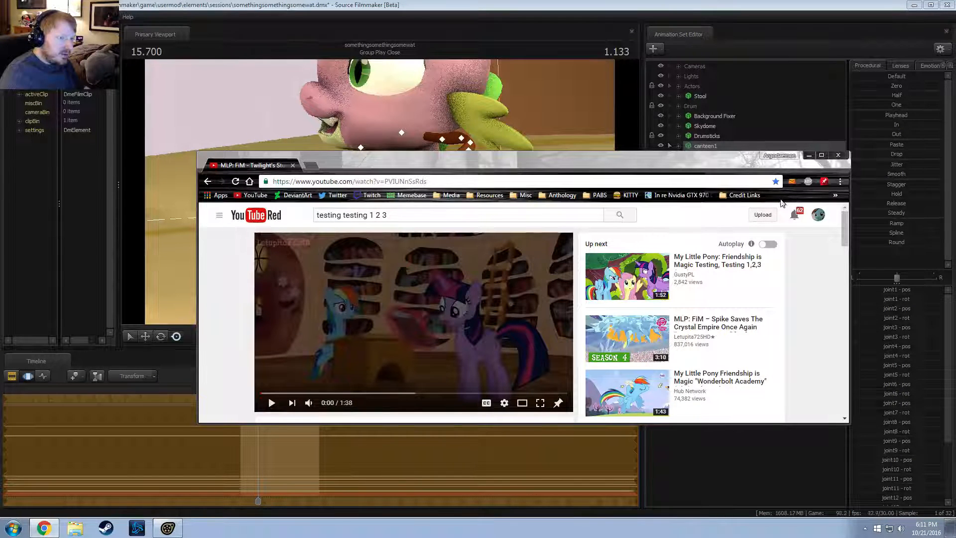
pyautogui.click(836, 196)
pyautogui.click(836, 196)
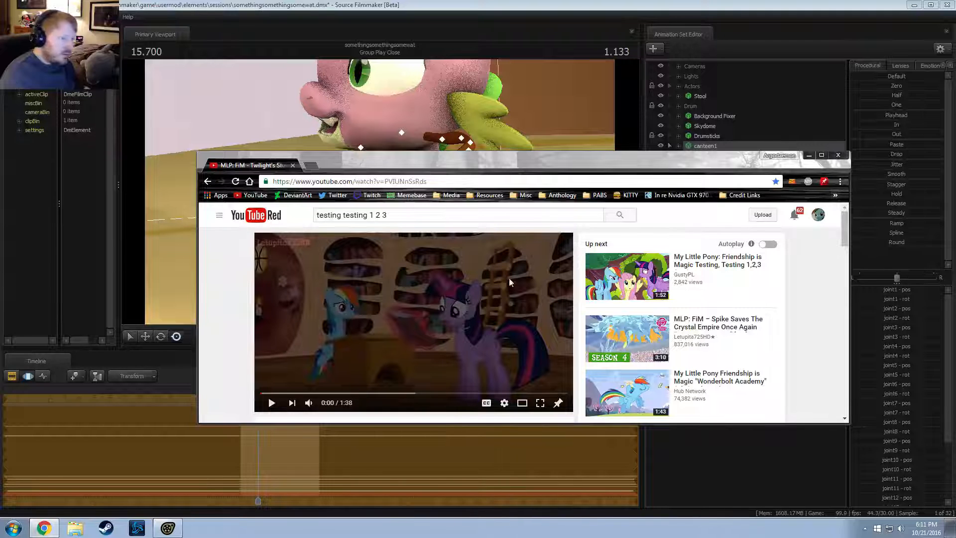
pyautogui.click(558, 403)
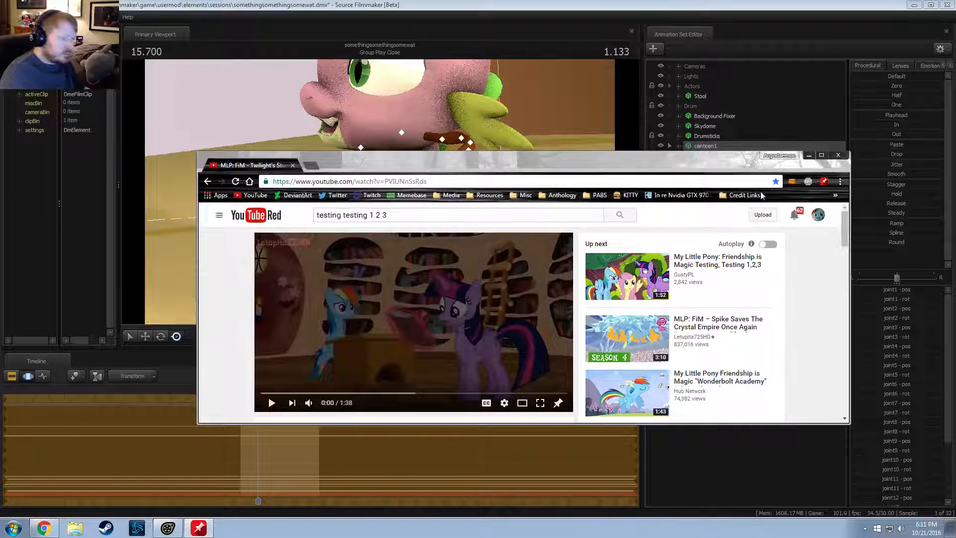
pyautogui.click(838, 155)
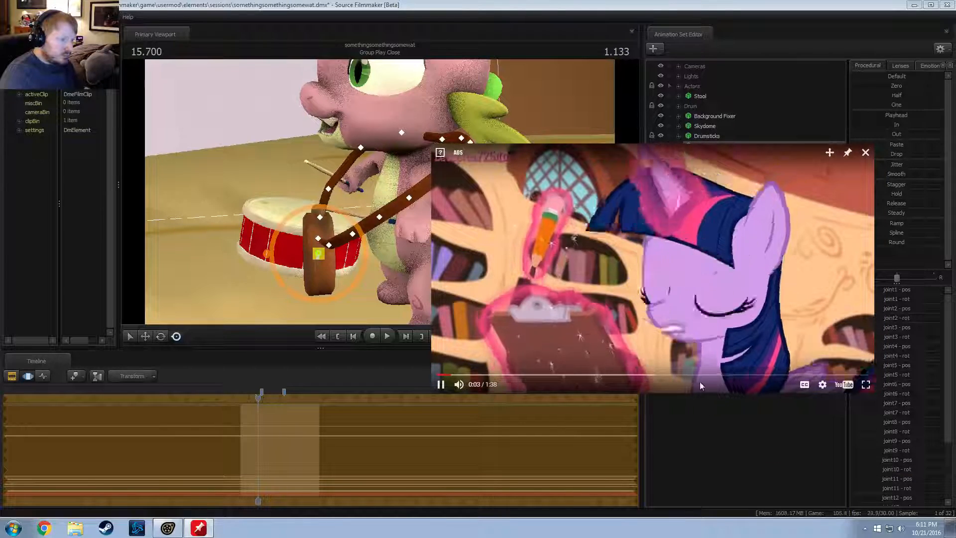
# Step: Scrub the floating video between 0:52 and 1:09, pausing it, to examine how Spike's drum is held across the shots
pyautogui.click(706, 374)
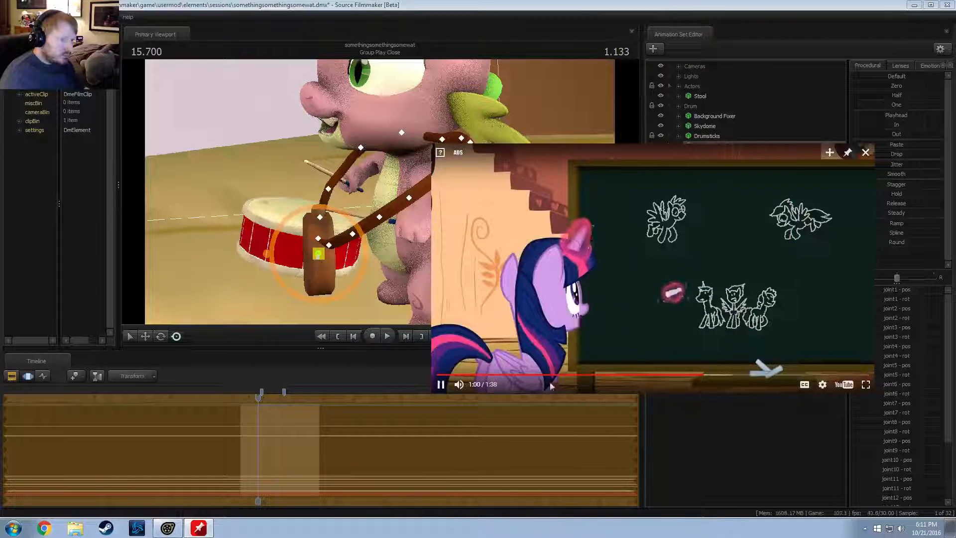
pyautogui.click(730, 378)
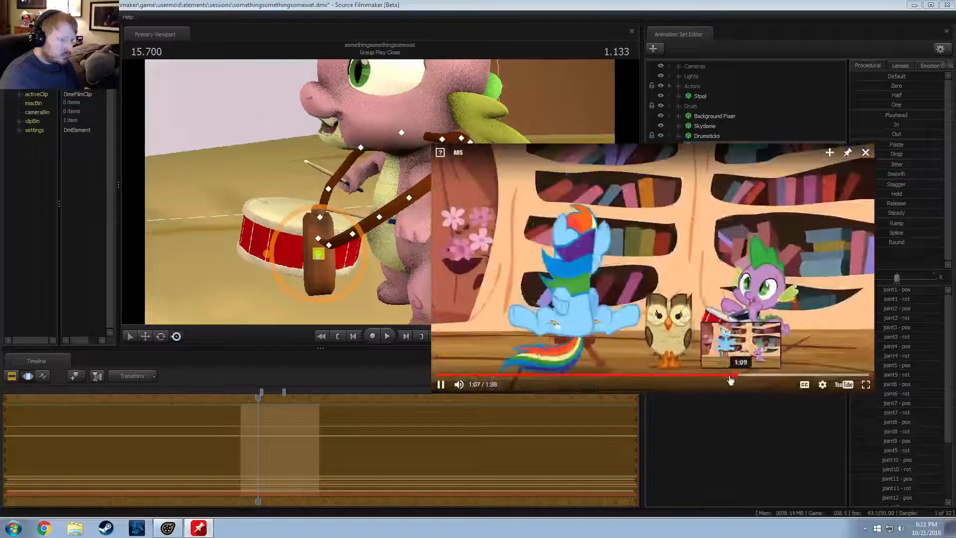
pyautogui.click(442, 387)
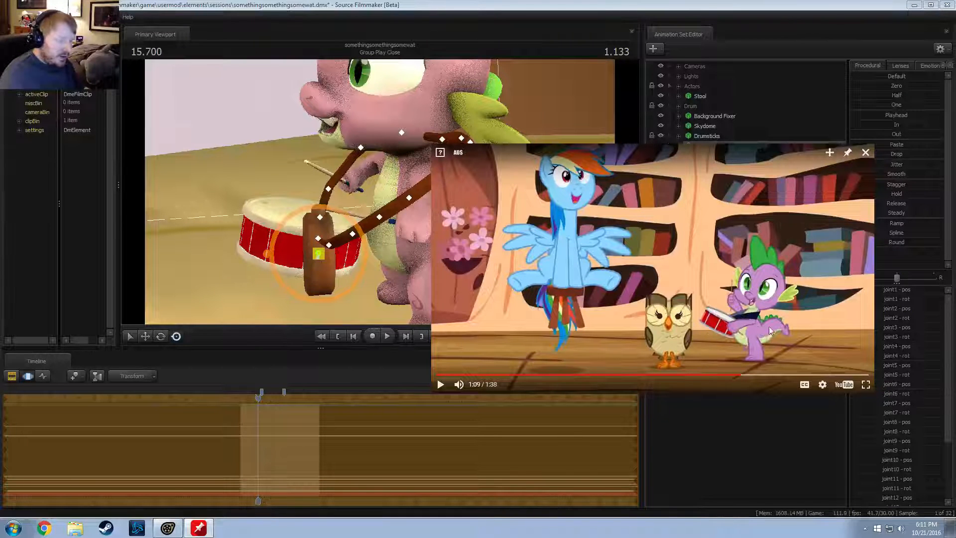
pyautogui.click(721, 375)
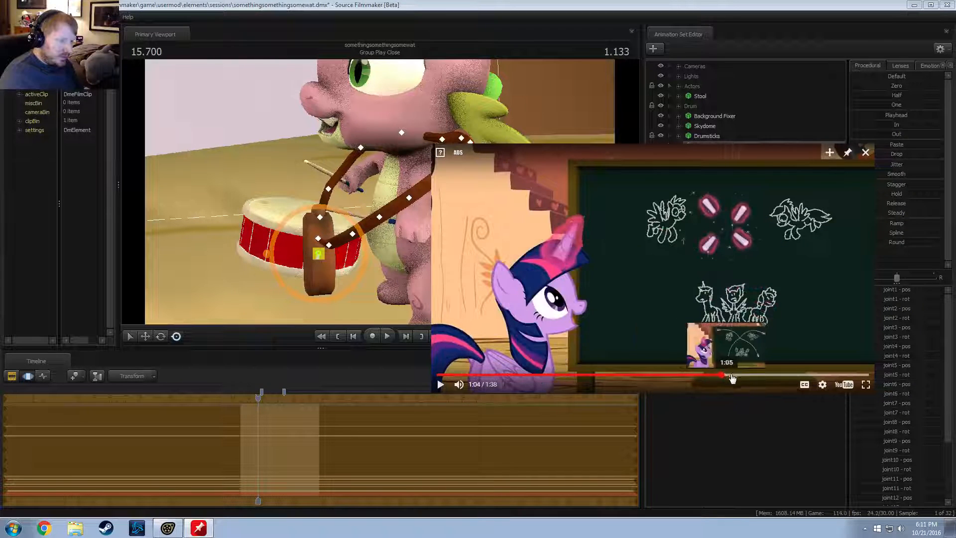
pyautogui.click(732, 377)
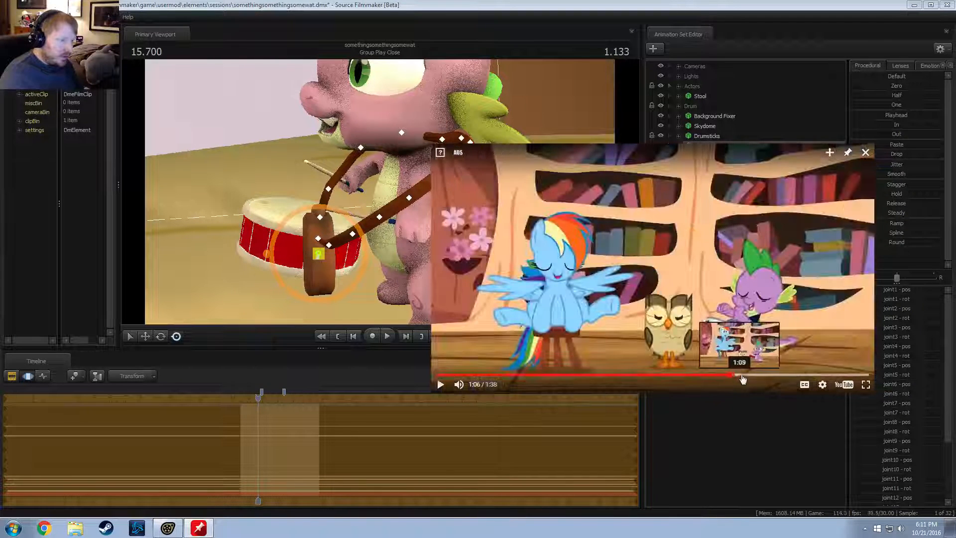
pyautogui.click(707, 378)
pyautogui.click(696, 378)
pyautogui.click(690, 379)
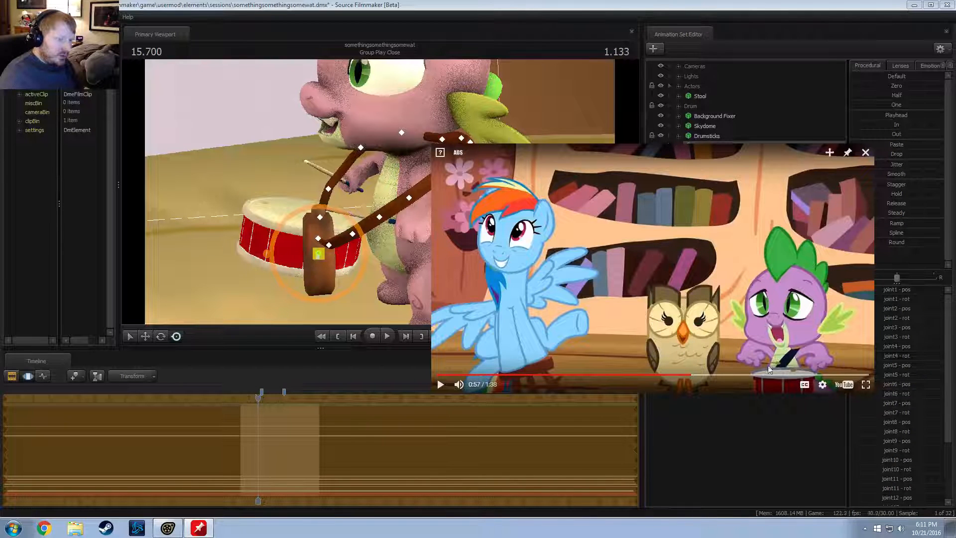
pyautogui.click(682, 375)
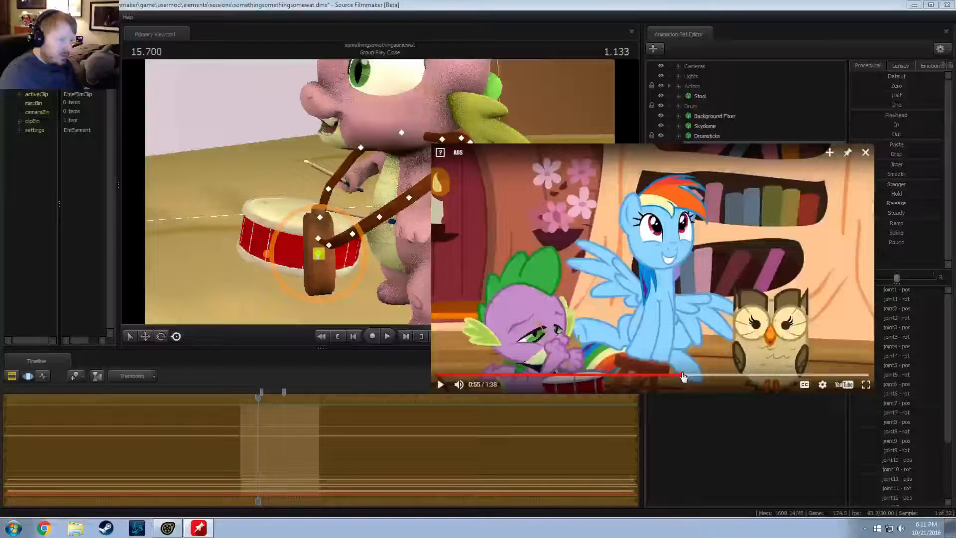
pyautogui.click(667, 376)
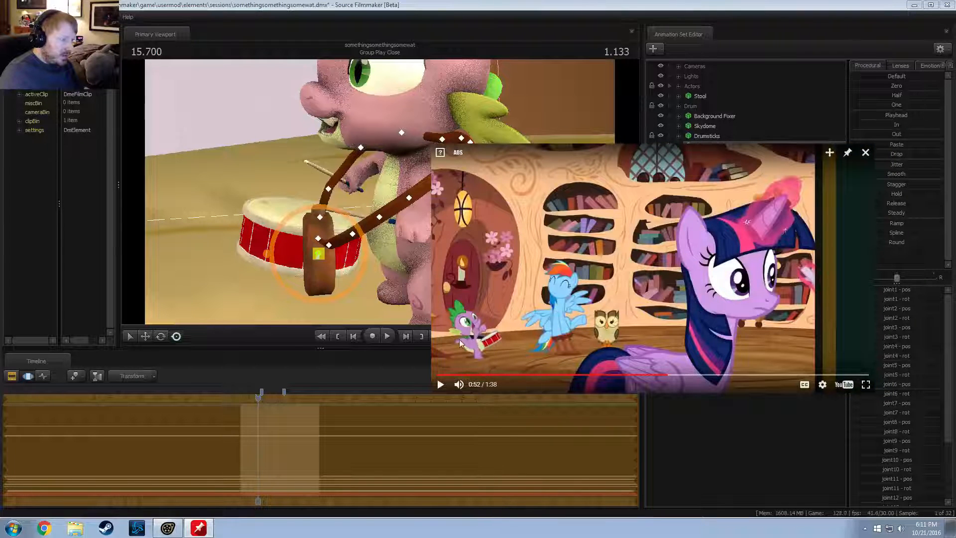
# Step: Play and pause the video around 0:53 to 0:54 to examine the drum in the cut to Spike's close-up
pyautogui.click(438, 390)
pyautogui.click(439, 390)
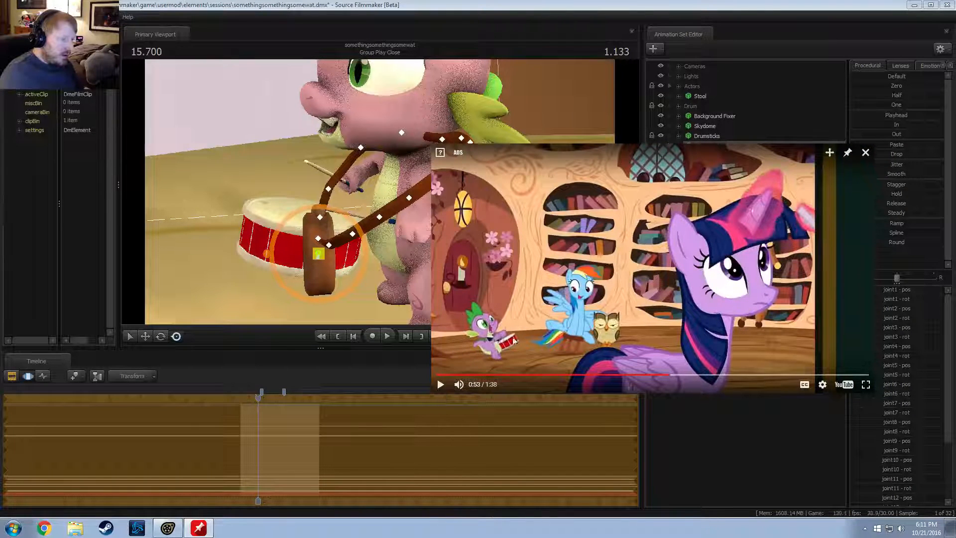
pyautogui.click(440, 386)
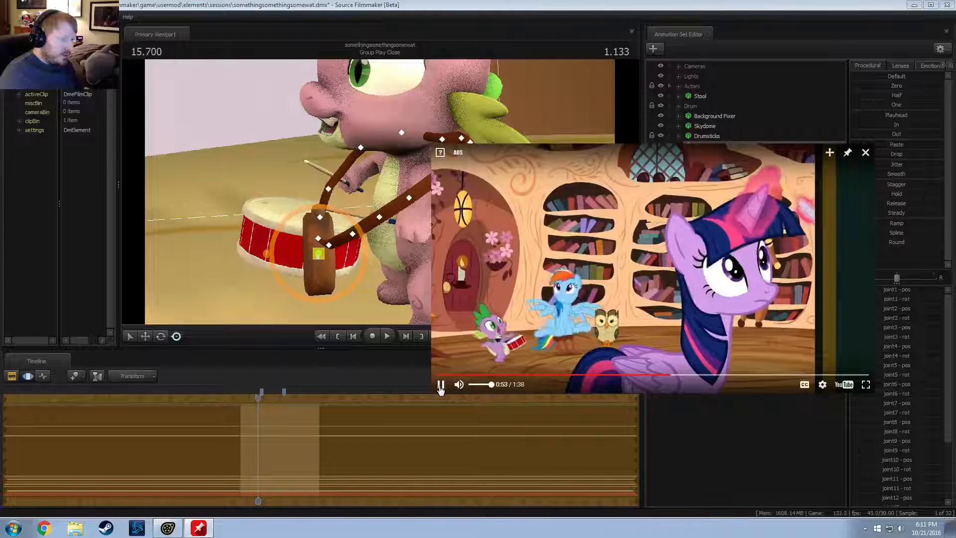
pyautogui.click(440, 387)
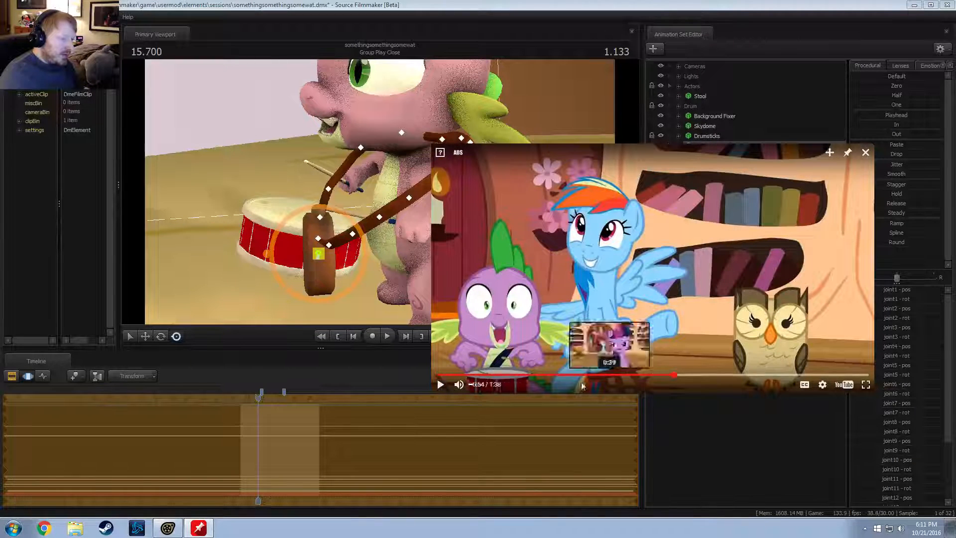
pyautogui.click(673, 376)
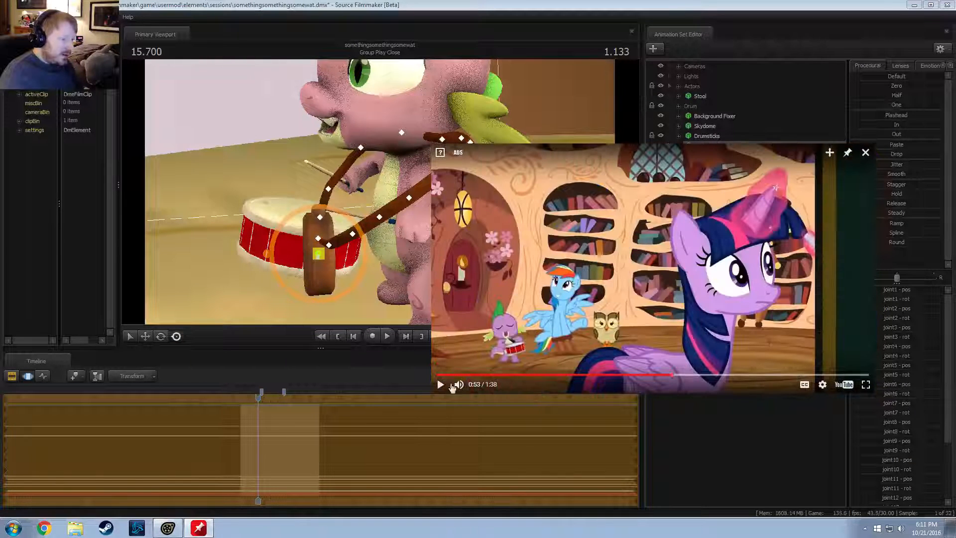
pyautogui.click(440, 386)
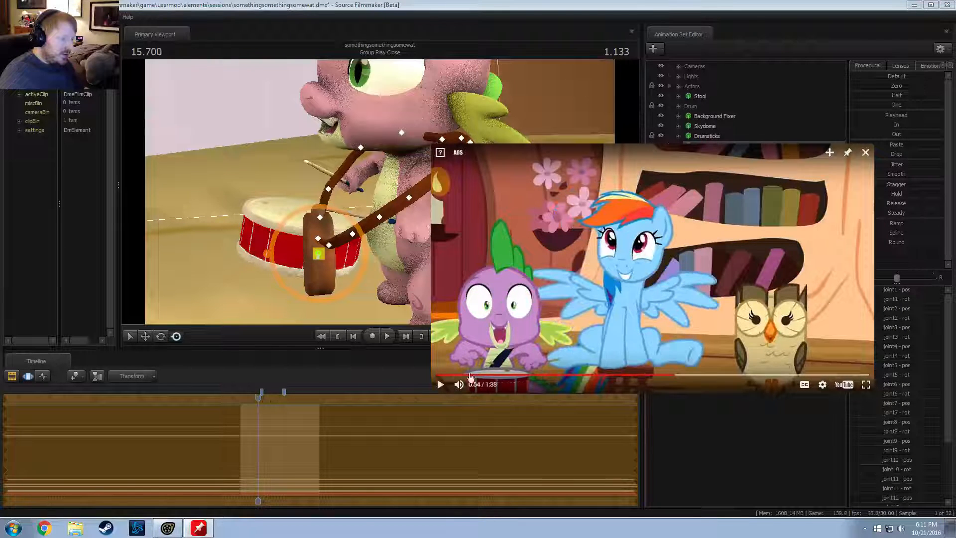
# Step: Play and pause the reference video between 0:54 and 0:58 to examine Spike's drum in those shots, and dismiss the floating player
pyautogui.click(440, 383)
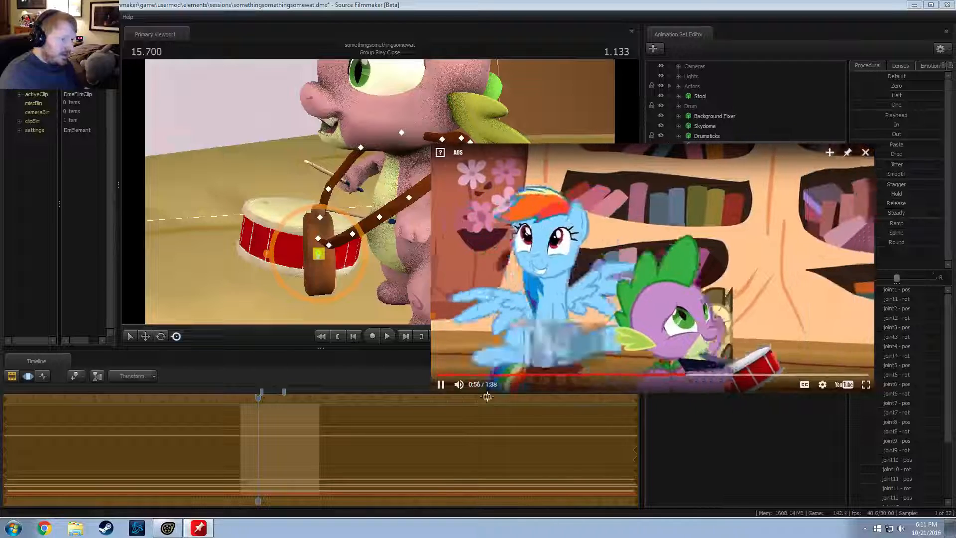
pyautogui.click(767, 361)
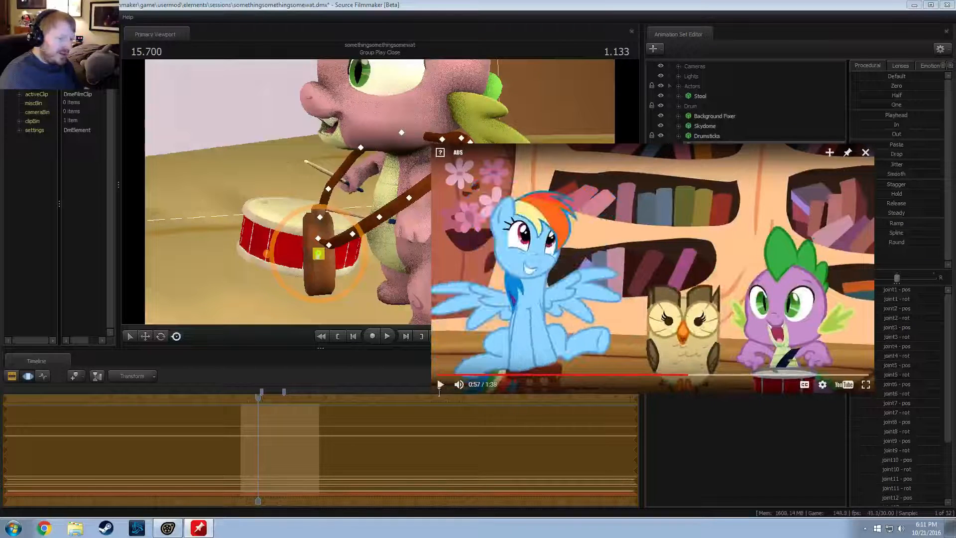
pyautogui.click(441, 386)
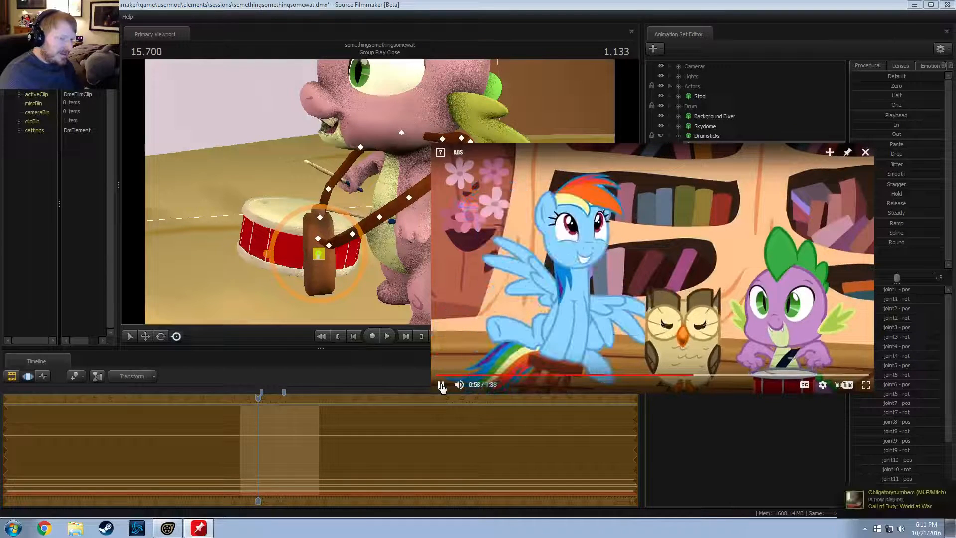
pyautogui.click(441, 384)
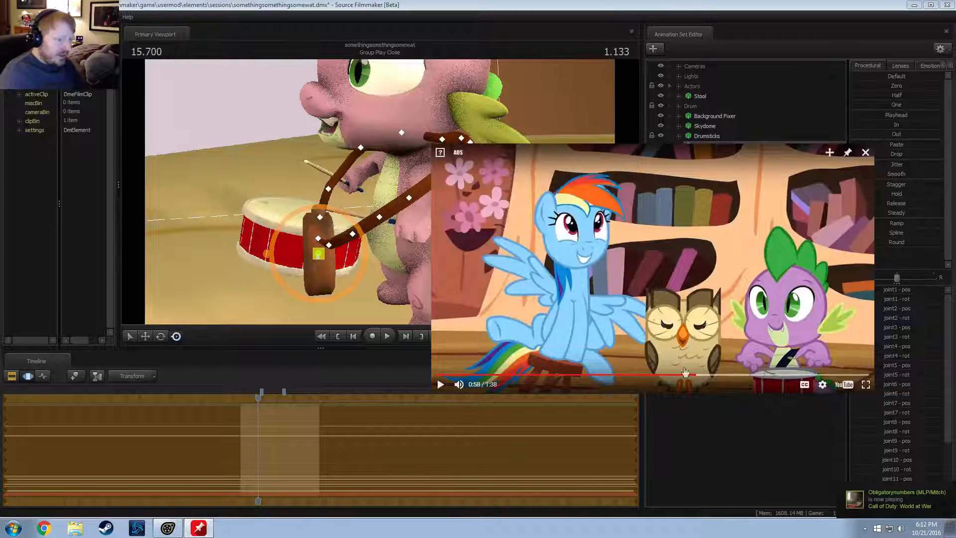
pyautogui.click(503, 4)
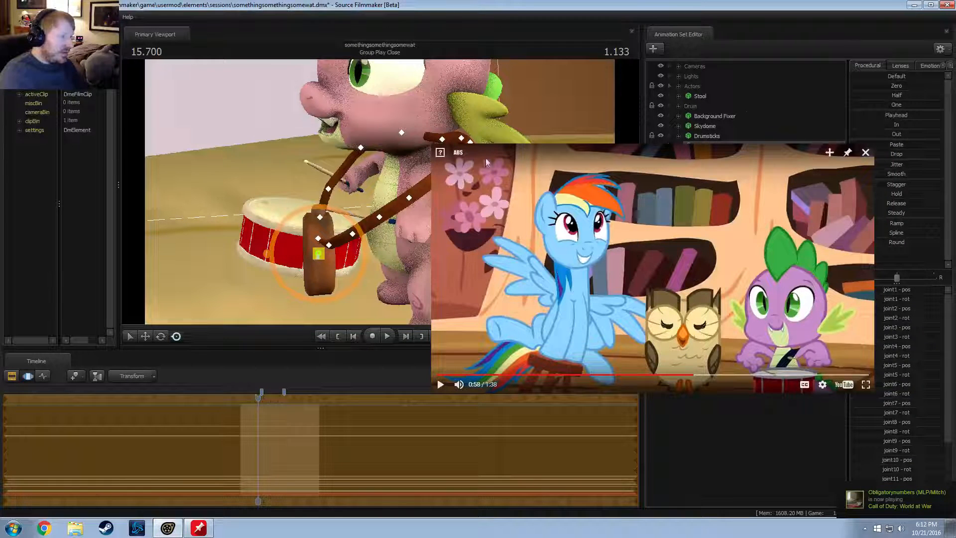
pyautogui.click(828, 152)
pyautogui.click(634, 3)
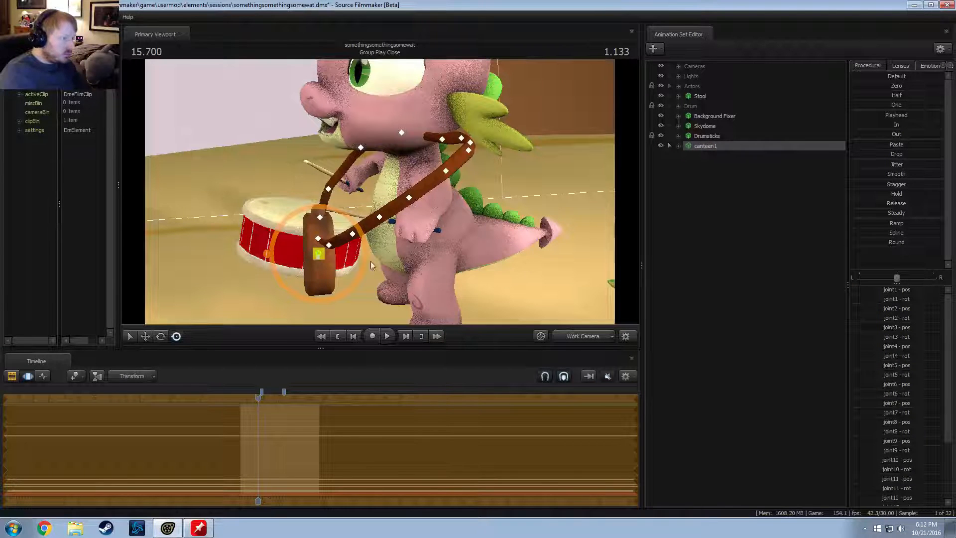
# Step: Launch Adobe Photoshop CC 2015 in the background
pyautogui.keyDown('alt'); pyautogui.moveTo(372, 262); pyautogui.dragTo(407, 269); pyautogui.keyUp('alt')
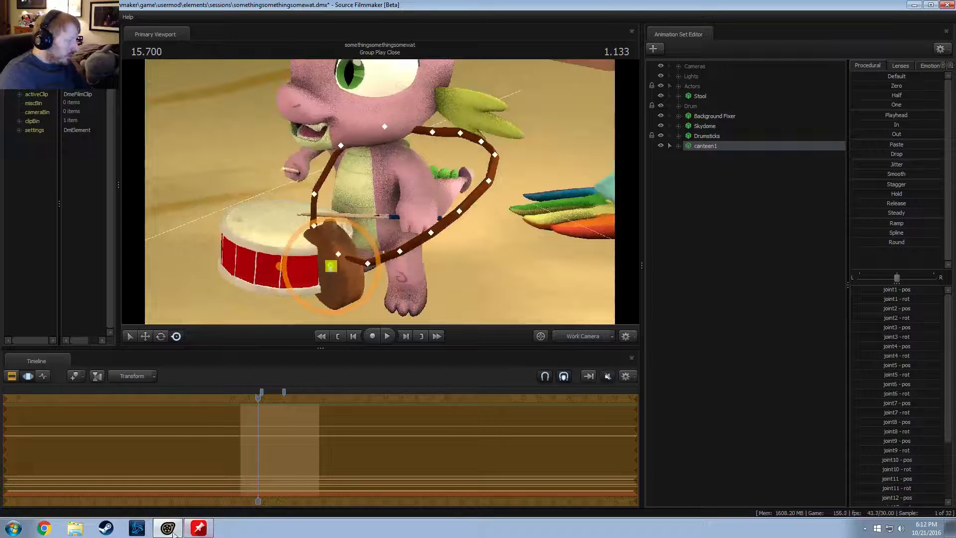
pyautogui.click(10, 532)
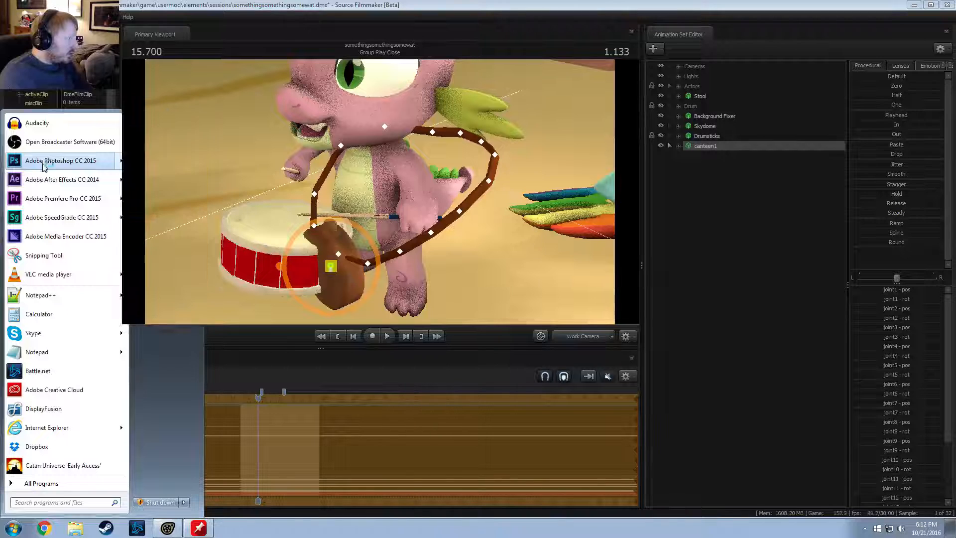
pyautogui.click(44, 166)
# Step: Show canteen1's model in the Element Viewer and add override materials to it
pyautogui.keyDown('alt'); pyautogui.moveTo(409, 215); pyautogui.dragTo(399, 191); pyautogui.keyUp('alt')
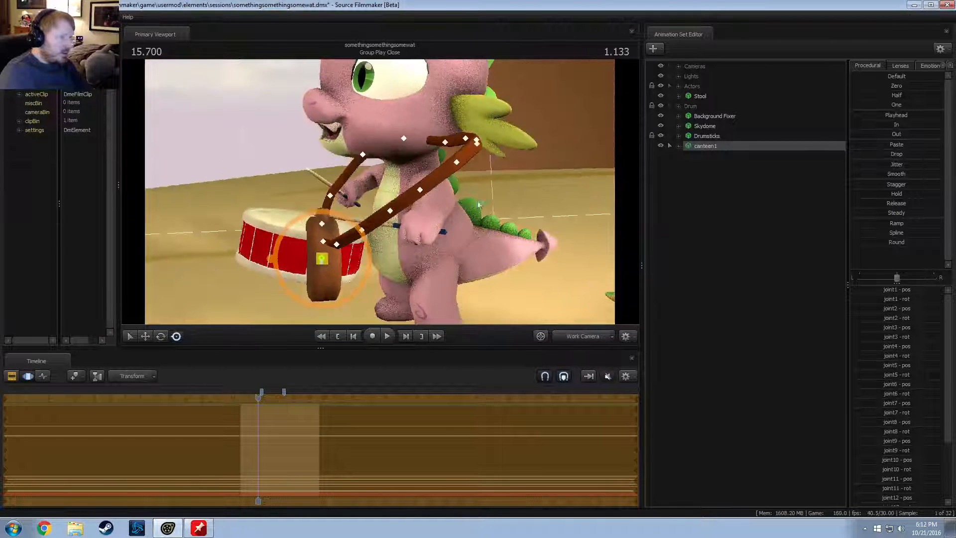
pyautogui.click(678, 146)
pyautogui.rightClick(703, 149)
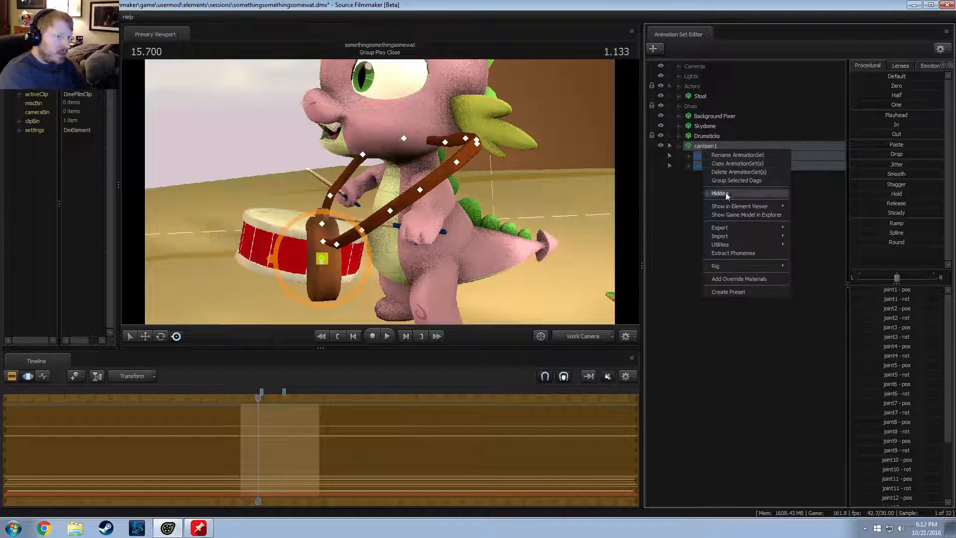
pyautogui.moveTo(742, 207)
pyautogui.click(823, 215)
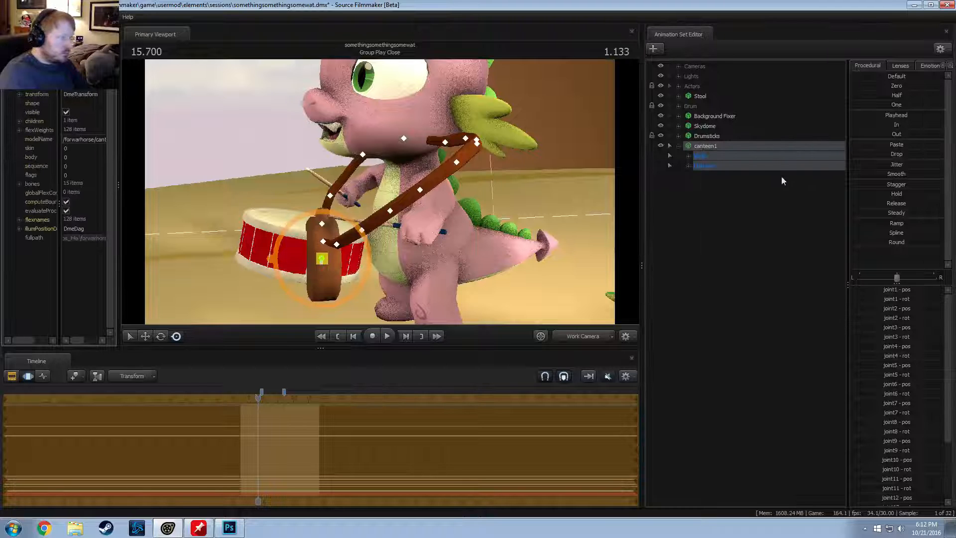
pyautogui.rightClick(718, 152)
pyautogui.click(755, 279)
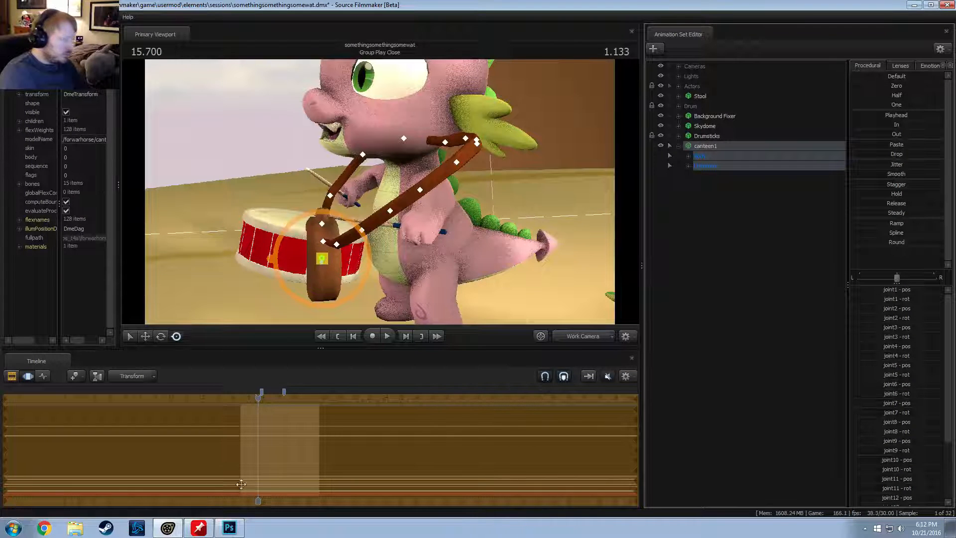
# Step: Switch to File Explorer and browse from SFM Usermod to the materials\models folder
pyautogui.click(68, 529)
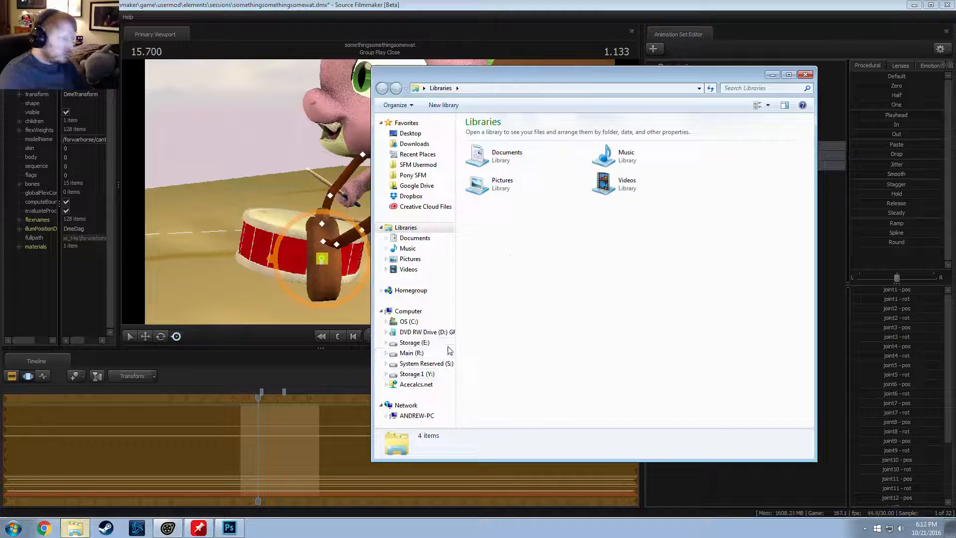
pyautogui.click(425, 176)
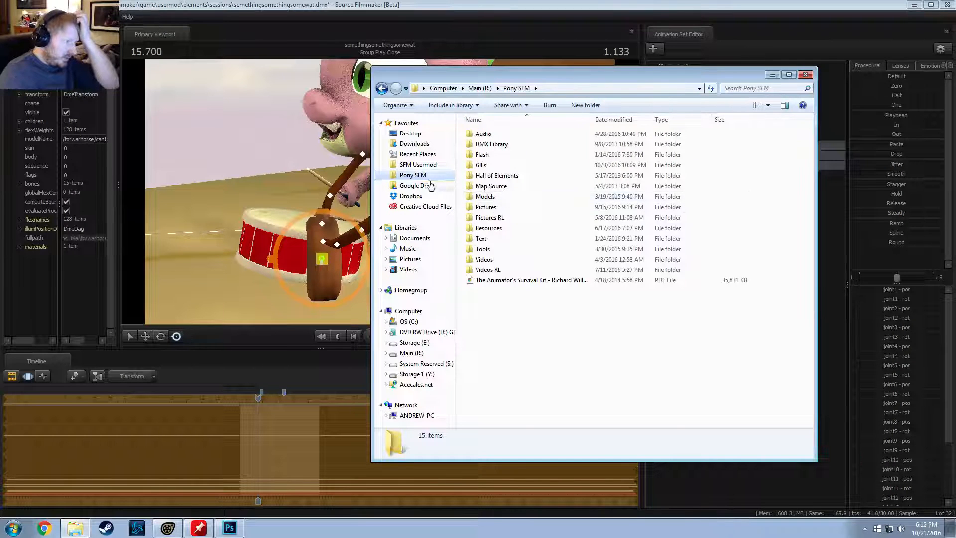
pyautogui.click(418, 164)
pyautogui.doubleClick(493, 204)
pyautogui.scroll(-5, 521, 311)
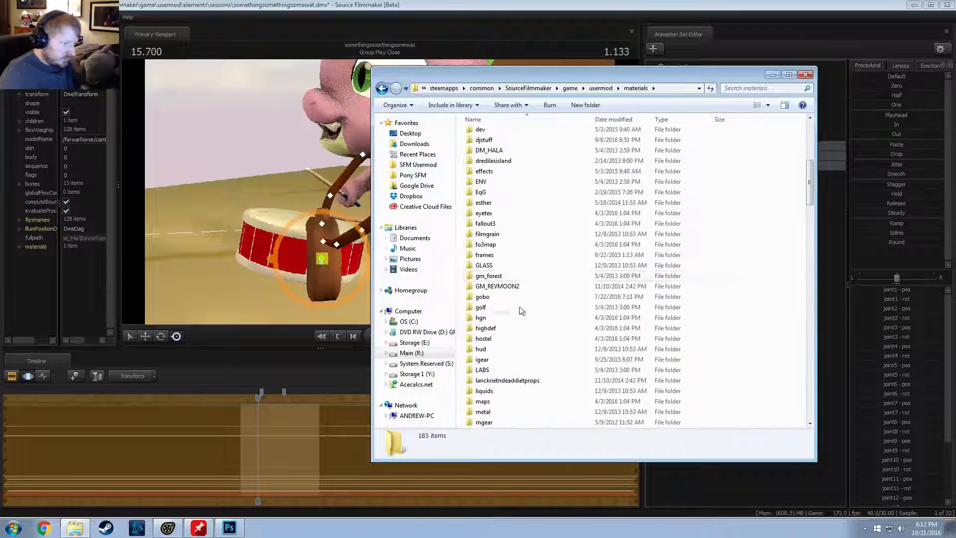
pyautogui.doubleClick(491, 401)
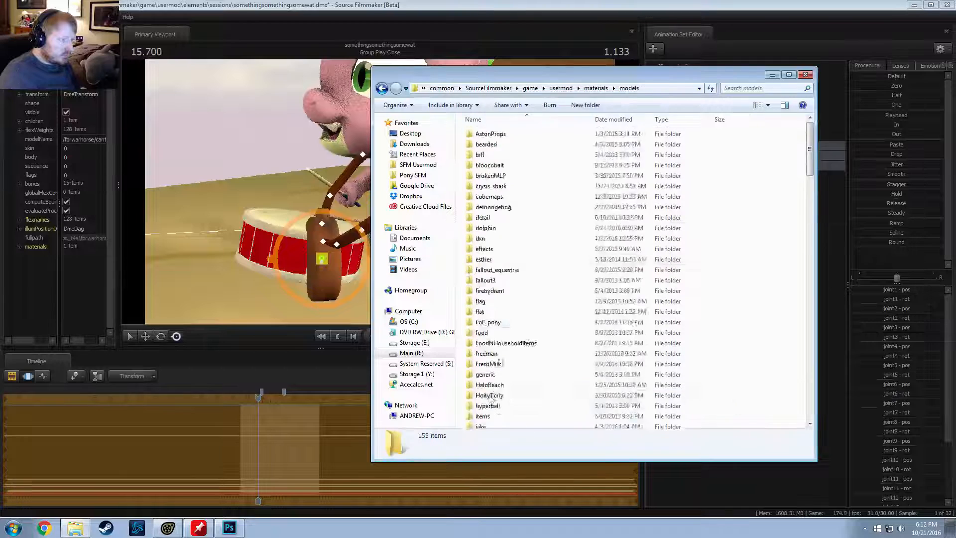
pyautogui.scroll(-18, 509, 331)
# Step: Go into the props_t4a\forwarhorse folder and open canteen.vtf in the texture editor
pyautogui.hotkey('alt', 'Tab')
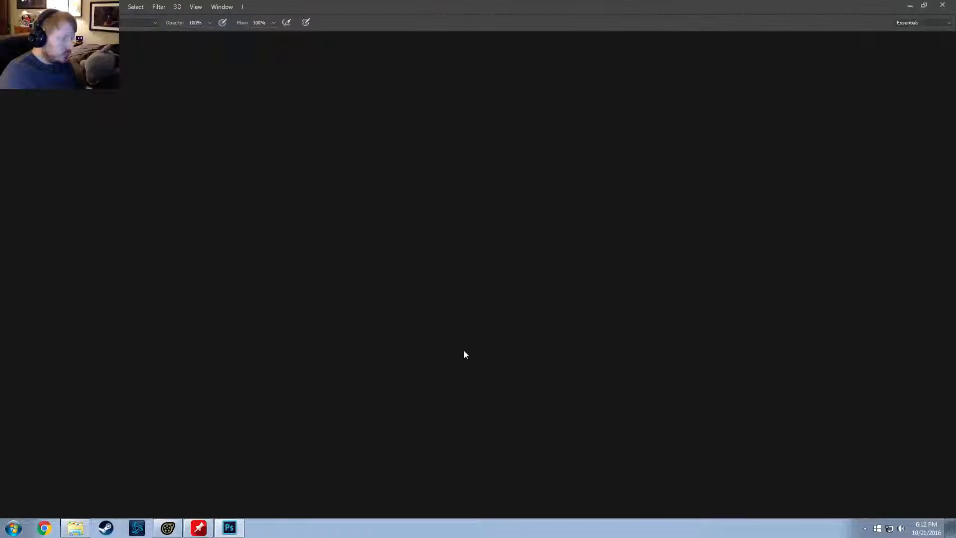
pyautogui.hotkey('alt', 'Tab')
pyautogui.scroll(5, 502, 278)
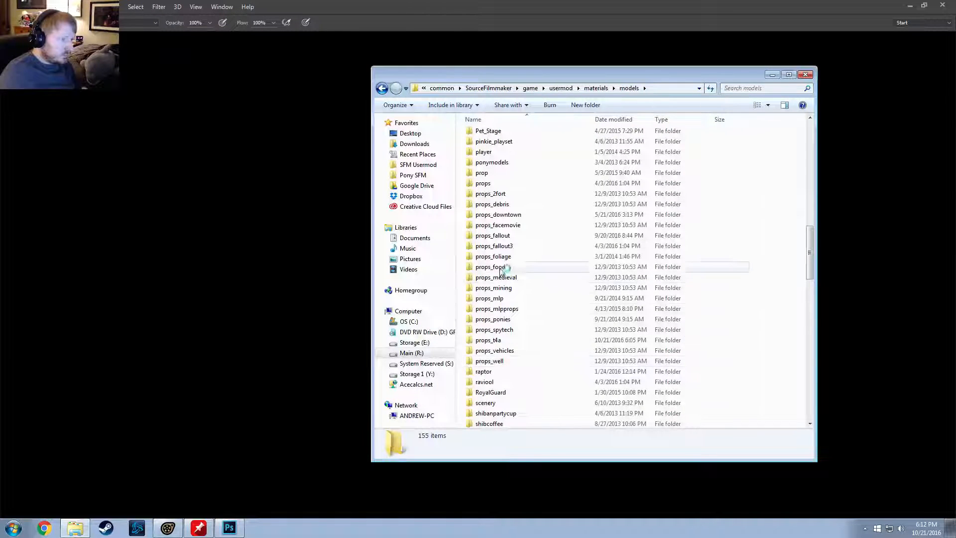
pyautogui.doubleClick(490, 341)
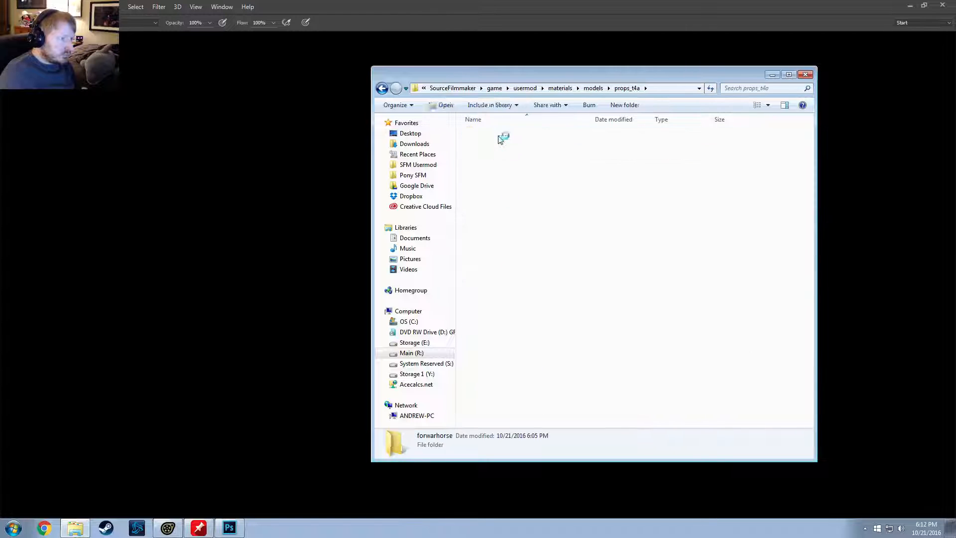
pyautogui.doubleClick(499, 136)
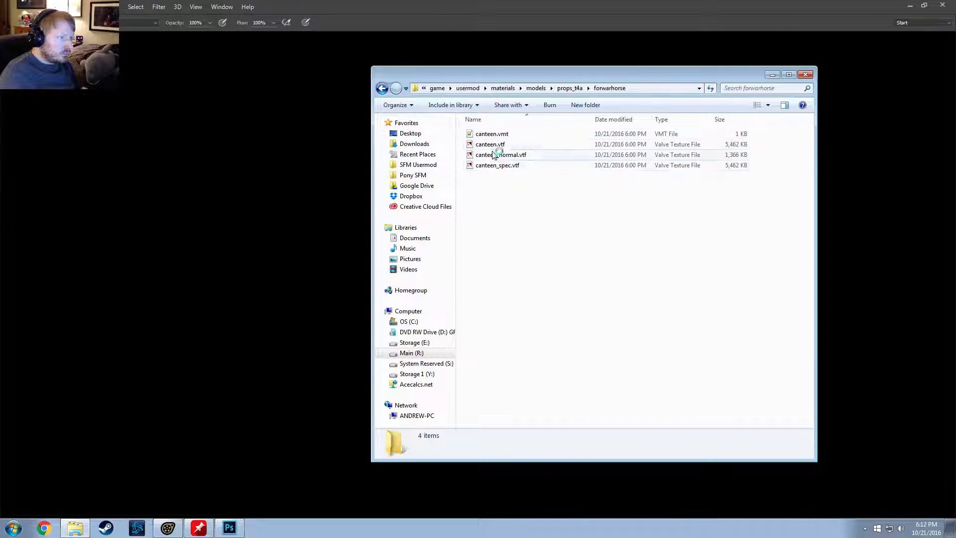
pyautogui.rightClick(492, 148)
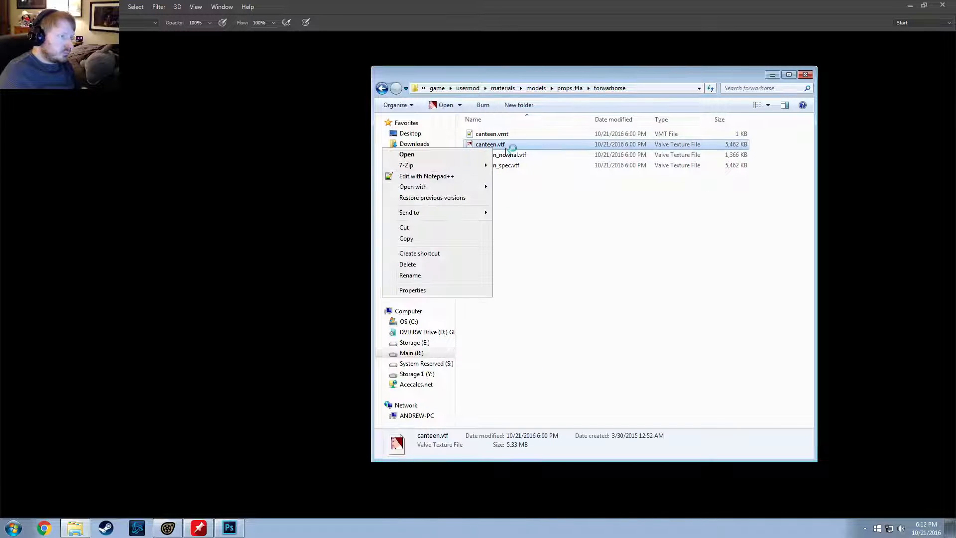
pyautogui.click(506, 148)
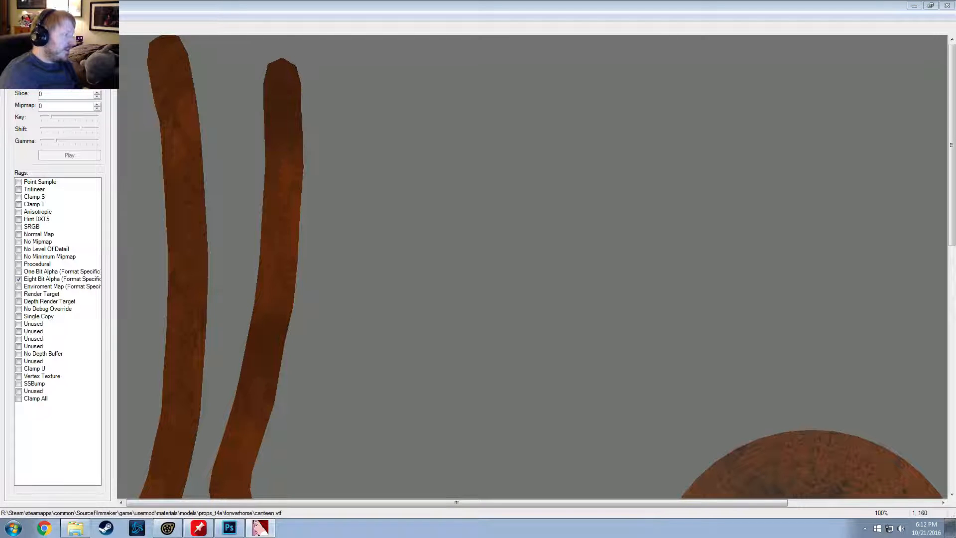
pyautogui.click(8, 16)
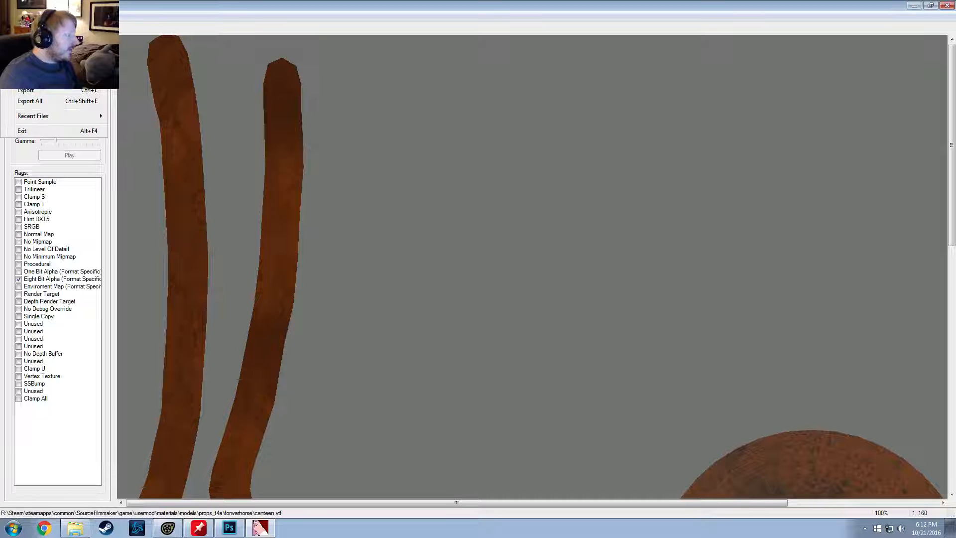
pyautogui.click(44, 85)
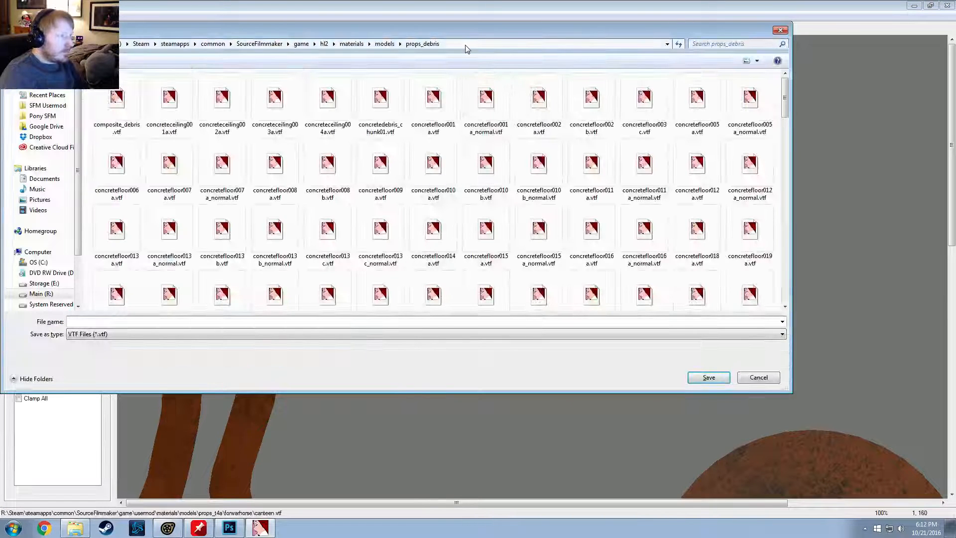
pyautogui.click(465, 45)
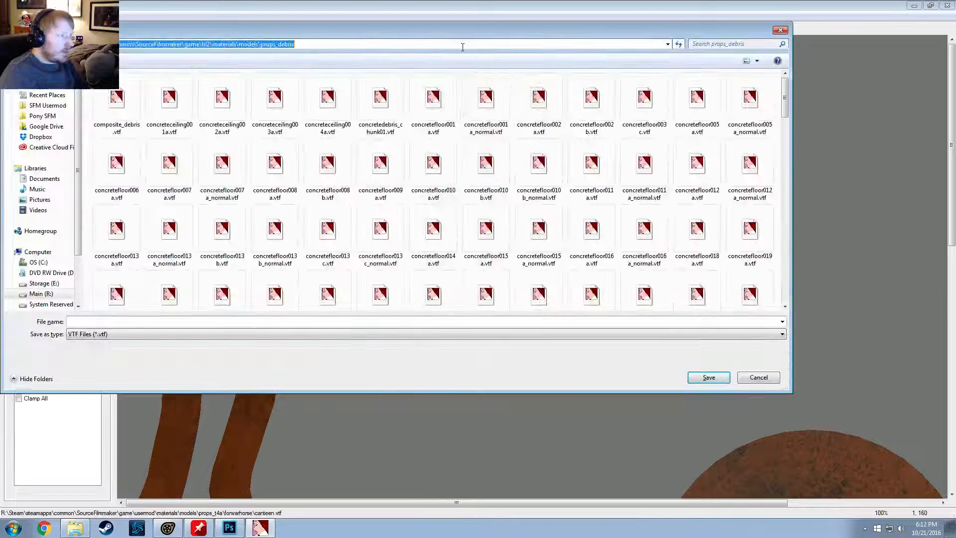
pyautogui.hotkey('alt', 'Tab')
pyautogui.hotkey('alt', 'Tab')
pyautogui.press('Tab')
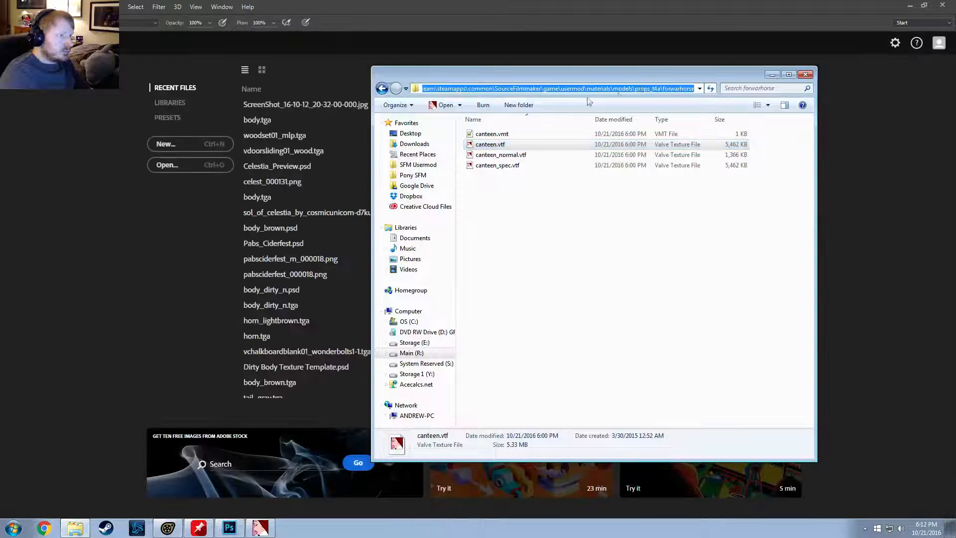
pyautogui.hotkey('alt', 'Tab')
pyautogui.hotkey('alt', 'Tab')
pyautogui.click(458, 42)
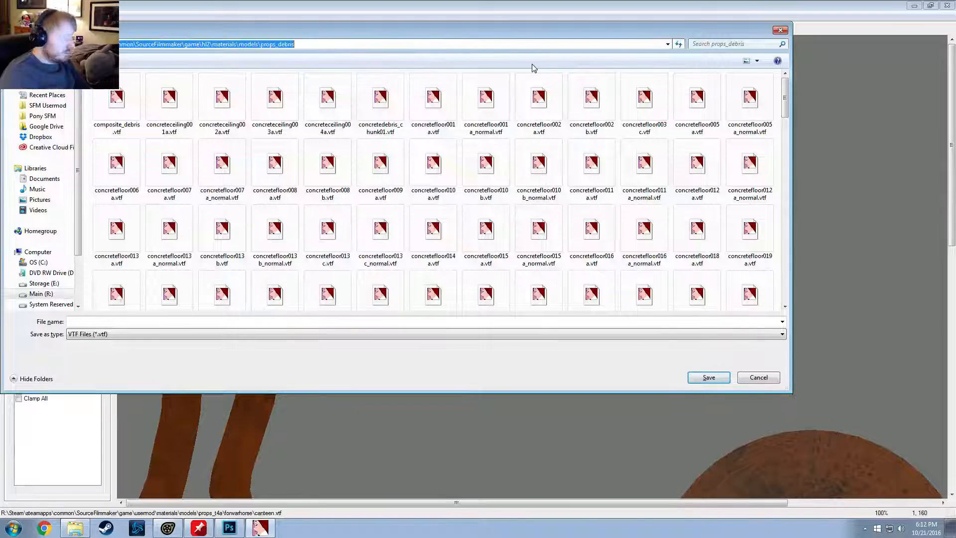
pyautogui.write('R:\\Steam\\steamapps\\common\\SourceFilmmaker\\game\\usermod\\materials\\models\\props_t4a\\forwarhorse')
pyautogui.press('Return')
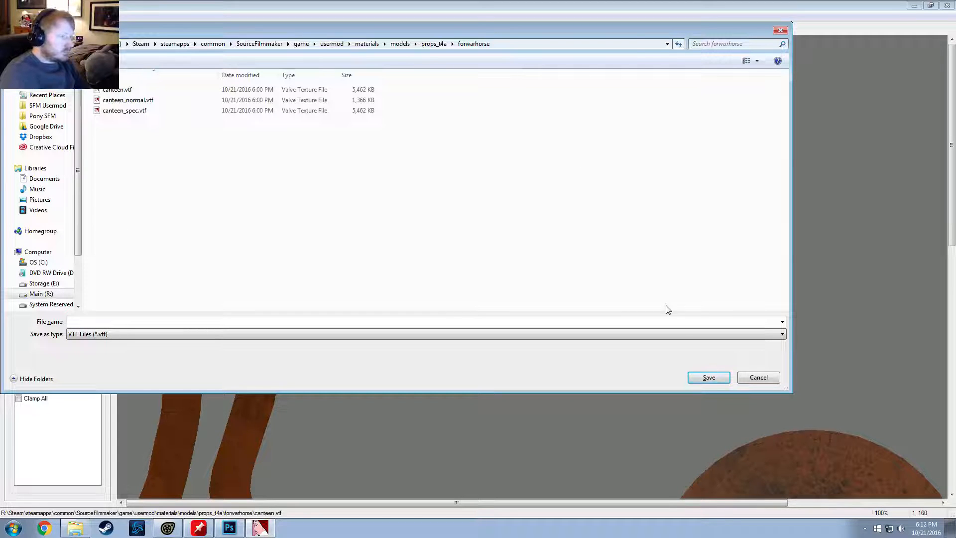
pyautogui.click(120, 90)
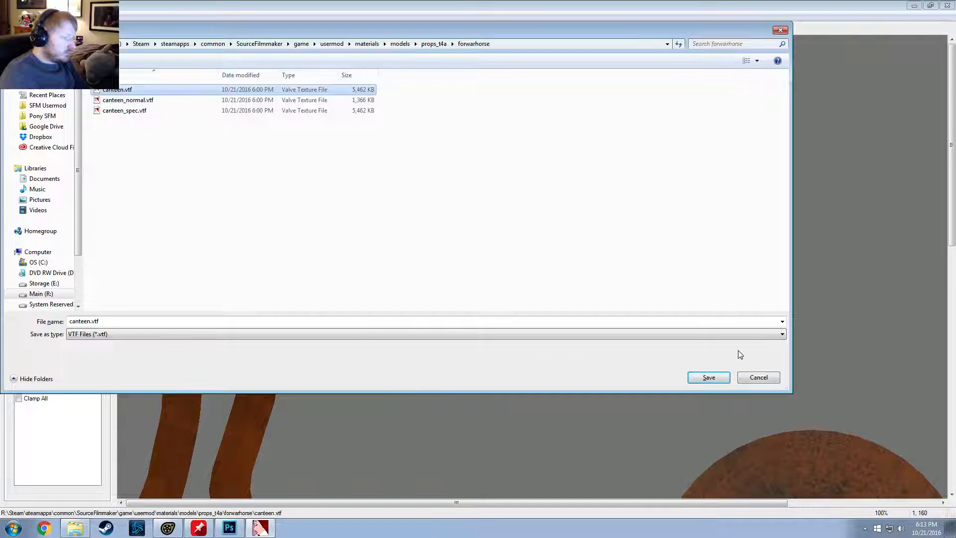
pyautogui.click(752, 377)
# Step: Export the texture as canteen.tga into the usermod\materials\models\props_t4a\forwarhorse folder
pyautogui.click(6, 16)
pyautogui.click(32, 92)
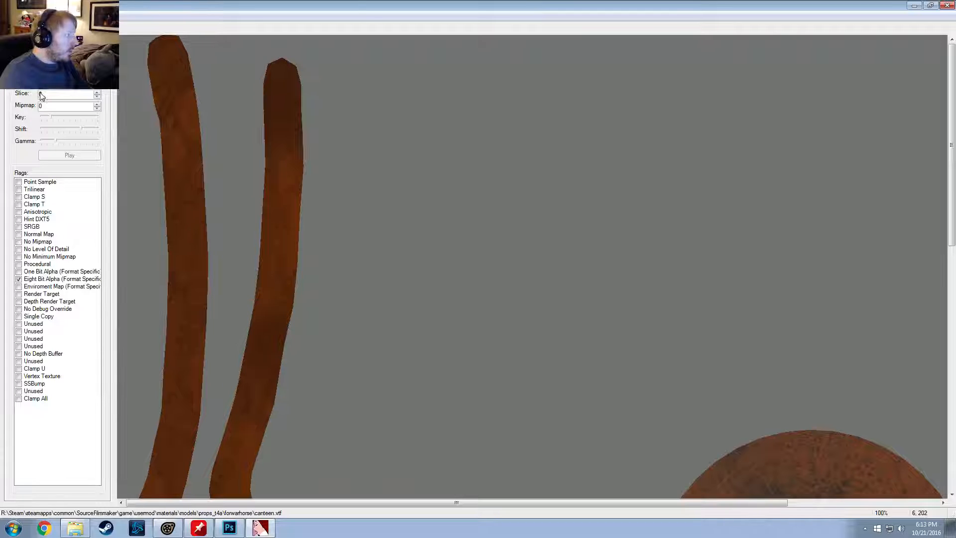
pyautogui.click(462, 44)
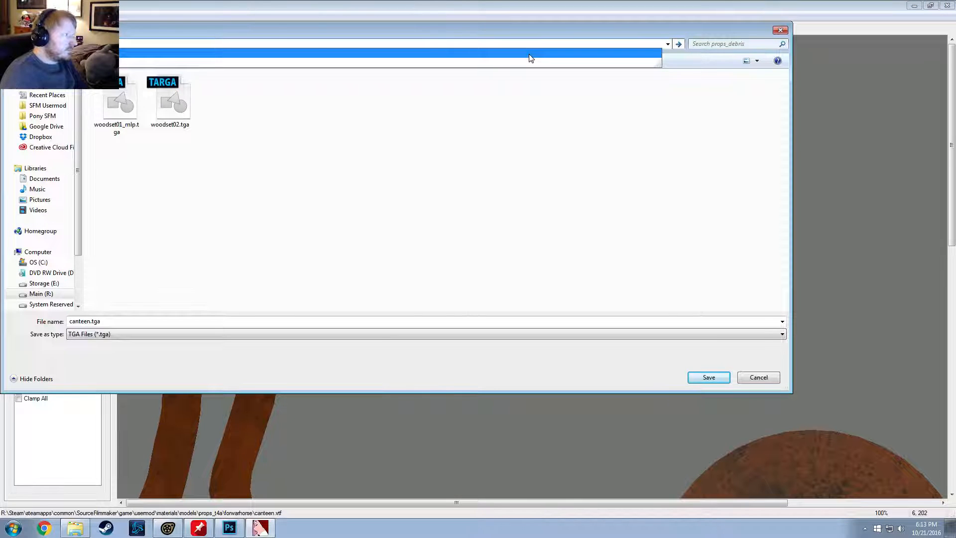
pyautogui.click(530, 58)
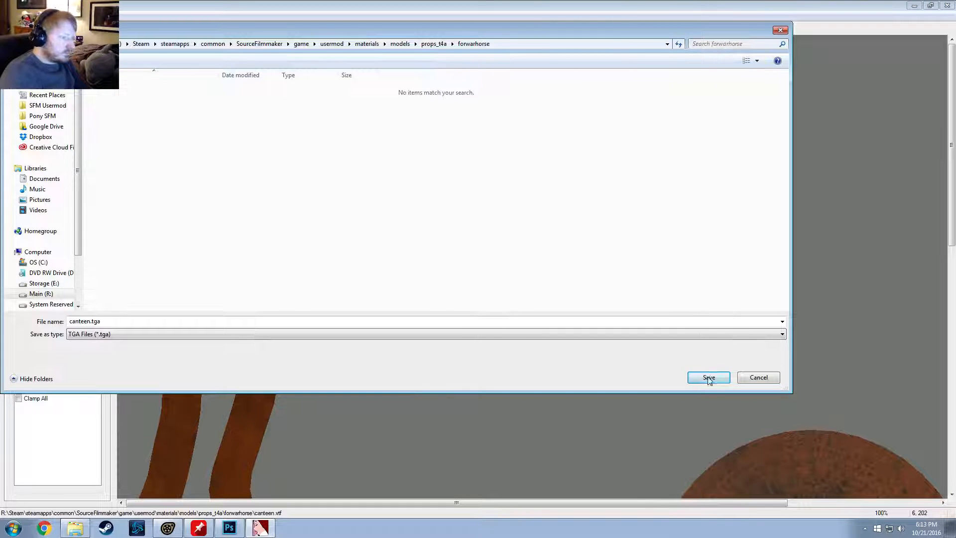
pyautogui.click(709, 377)
# Step: Switch to File Explorer and open the exported canteen.tga in Photoshop
pyautogui.click(75, 527)
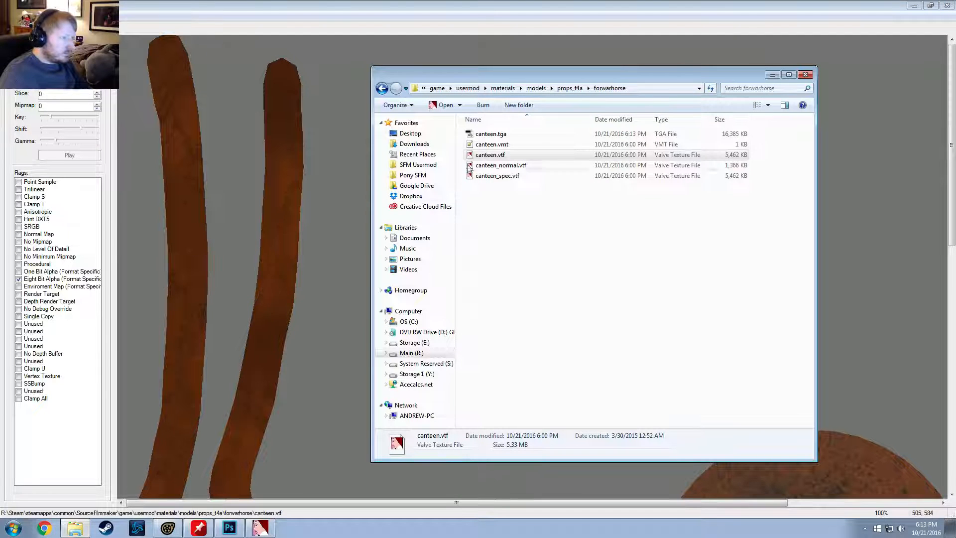
pyautogui.doubleClick(481, 135)
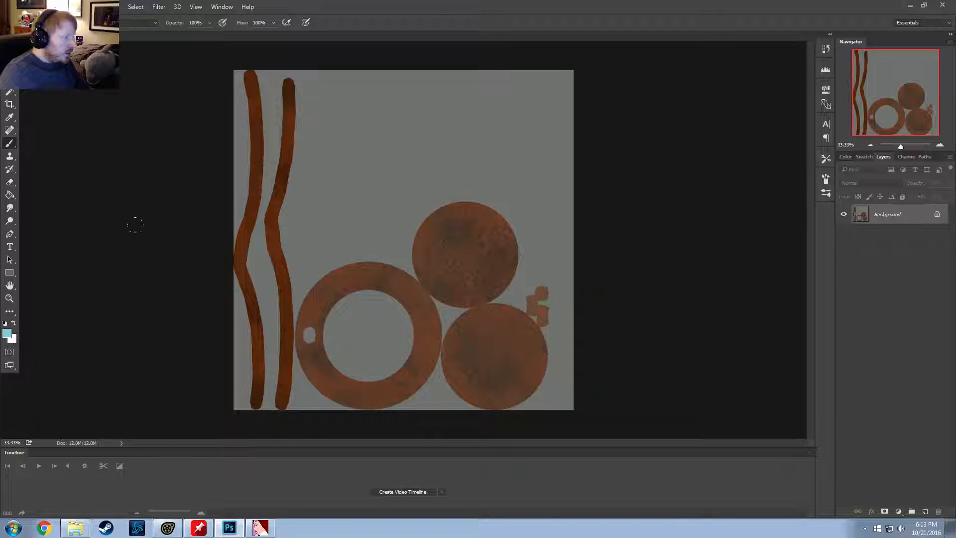
pyautogui.keyDown('alt'); pyautogui.scroll(2, 119, 141); pyautogui.keyUp('alt')
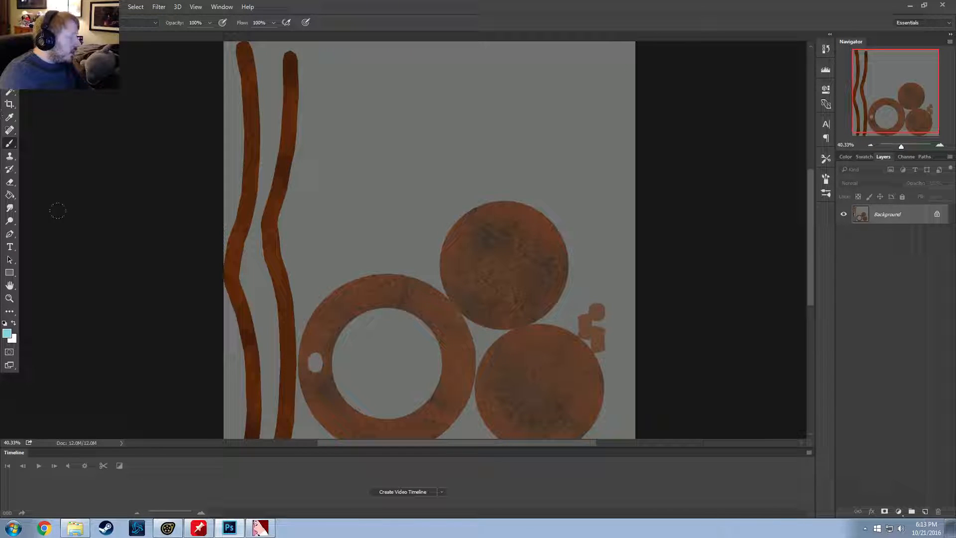
# Step: Switch to Source Filmmaker, expand canteen1's Body and Unknown groups, and select joint1 with the Rotate tool active
pyautogui.hotkey('alt', 'Tab')
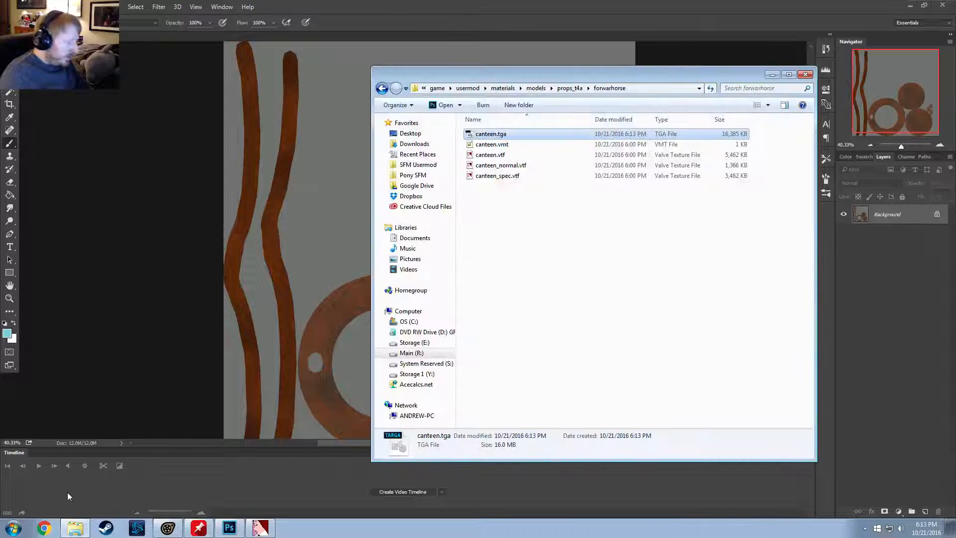
pyautogui.hotkey('alt', 'Tab')
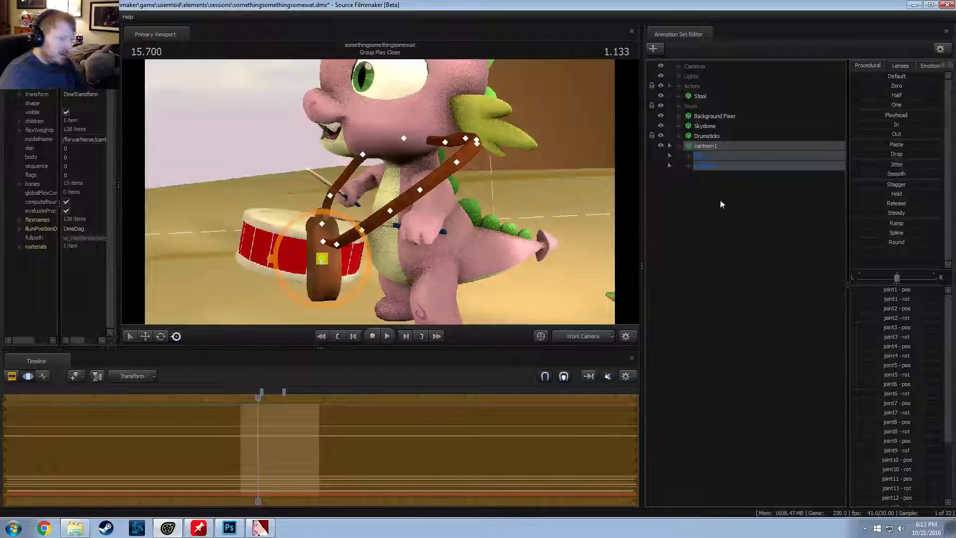
pyautogui.click(687, 156)
pyautogui.click(688, 175)
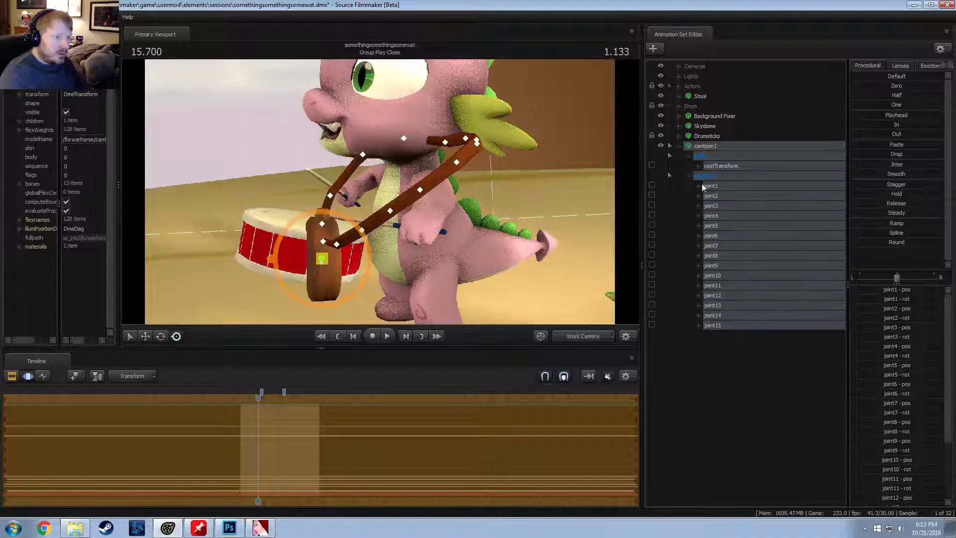
pyautogui.click(724, 188)
pyautogui.keyDown('alt'); pyautogui.moveTo(419, 239); pyautogui.dragTo(483, 241); pyautogui.keyUp('alt')
pyautogui.press('e')
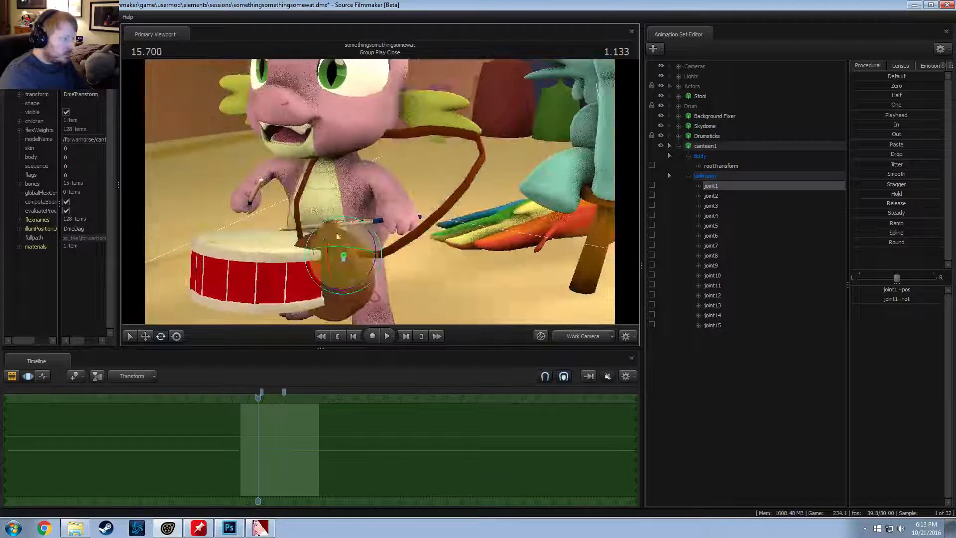
pyautogui.moveTo(353, 227); pyautogui.dragTo(363, 273)
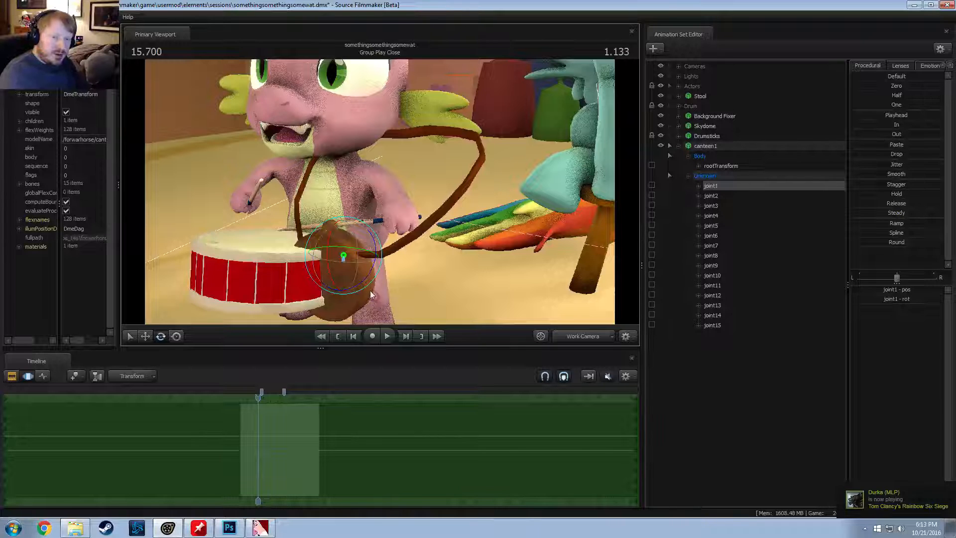
# Step: Switch to Photoshop and set the foreground color to the near-black 131313
pyautogui.hotkey('alt', 'Tab')
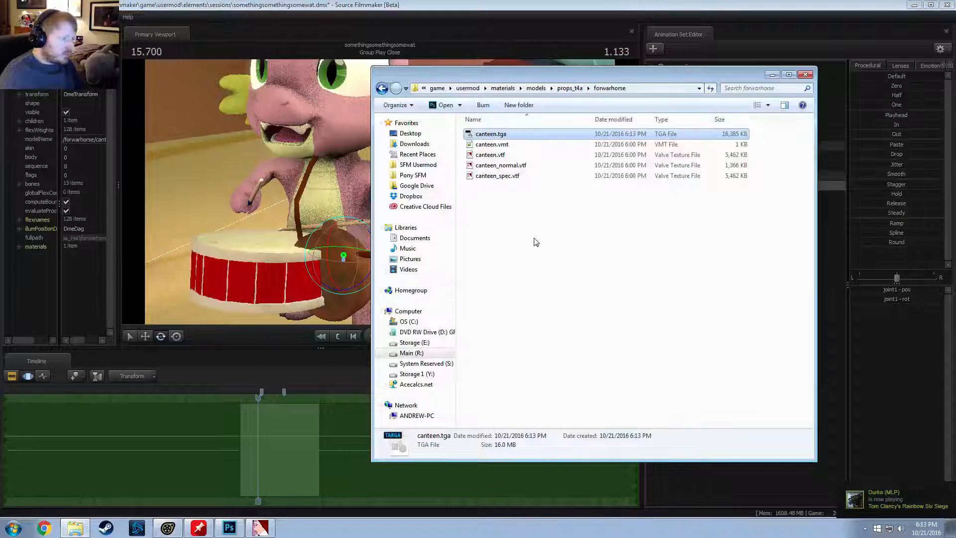
pyautogui.click(536, 242)
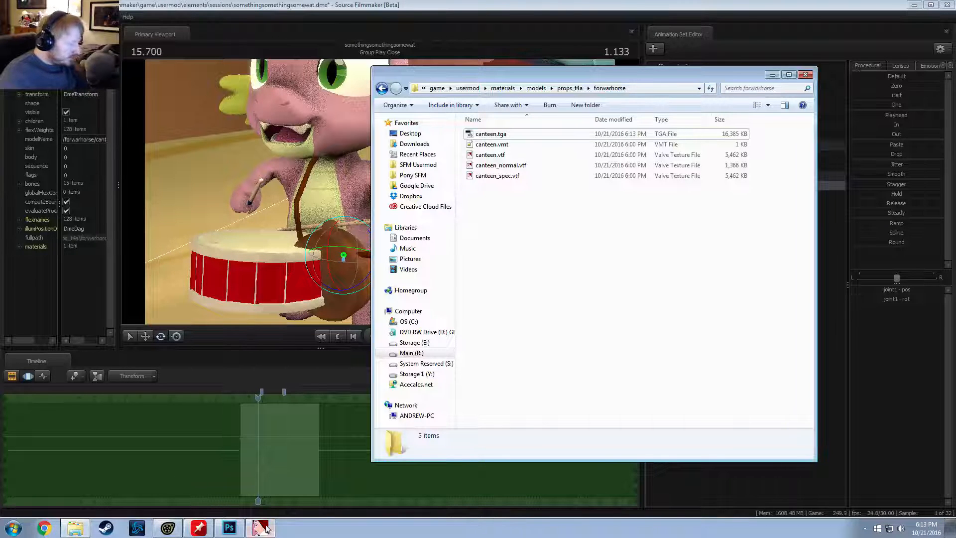
pyautogui.click(229, 528)
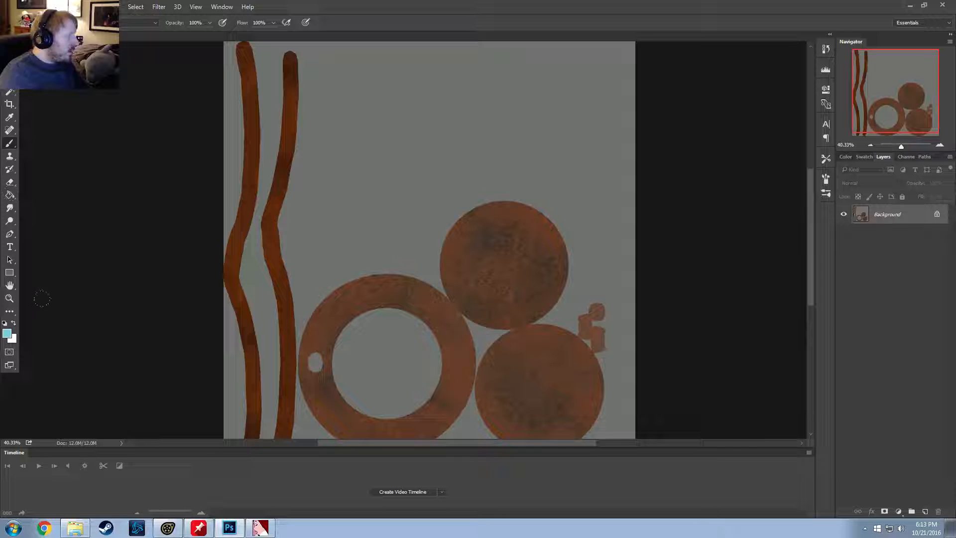
pyautogui.click(5, 322)
pyautogui.click(7, 333)
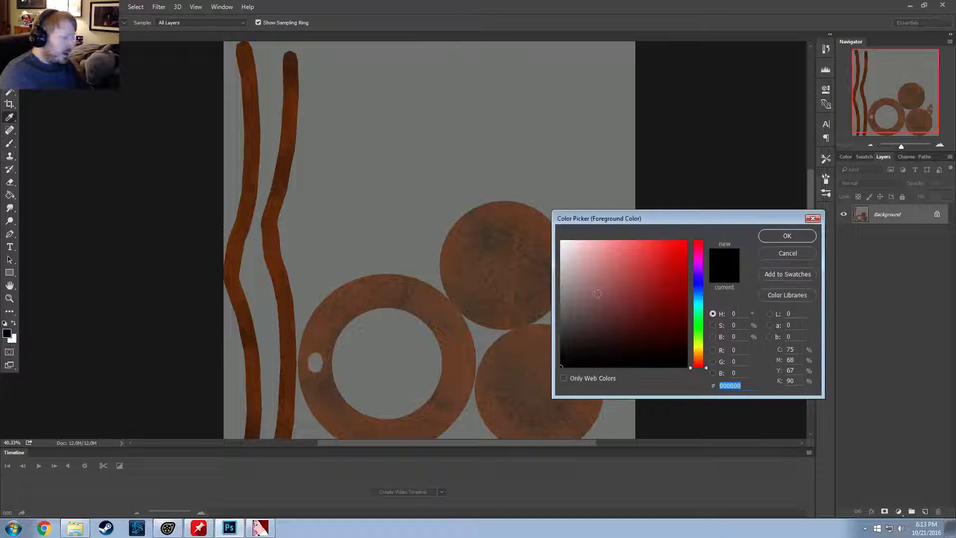
pyautogui.click(561, 357)
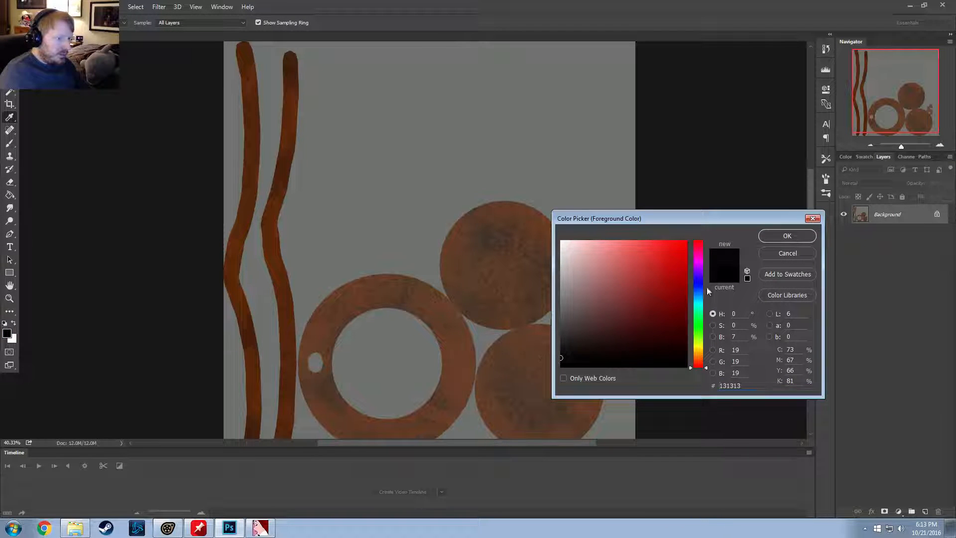
pyautogui.click(785, 235)
# Step: Paint over the entire canteen texture with the near-black color using the Brush tool
pyautogui.press('b')
pyautogui.moveTo(279, 50); pyautogui.dragTo(283, 343)
pyautogui.keyDown('alt'); pyautogui.scroll(-5, 297, 288); pyautogui.keyUp('alt')
pyautogui.moveTo(326, 271); pyautogui.dragTo(331, 325)
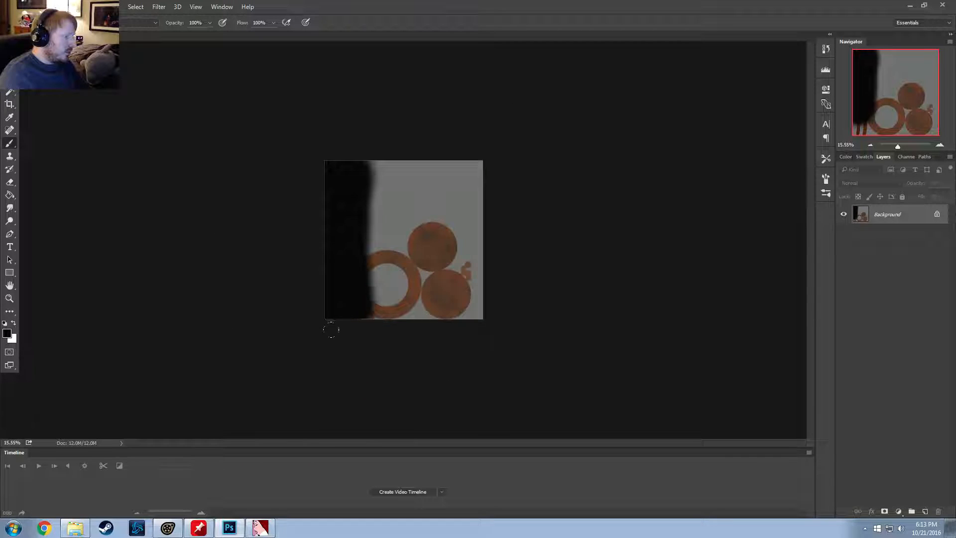
pyautogui.keyDown('alt'); pyautogui.scroll(1, 335, 322); pyautogui.keyUp('alt')
pyautogui.moveTo(314, 130)
pyautogui.mouseDown()
pyautogui.moveTo(518, 115)
pyautogui.moveTo(365, 174)
pyautogui.moveTo(311, 279)
pyautogui.moveTo(425, 341)
pyautogui.moveTo(354, 346)
pyautogui.mouseUp()
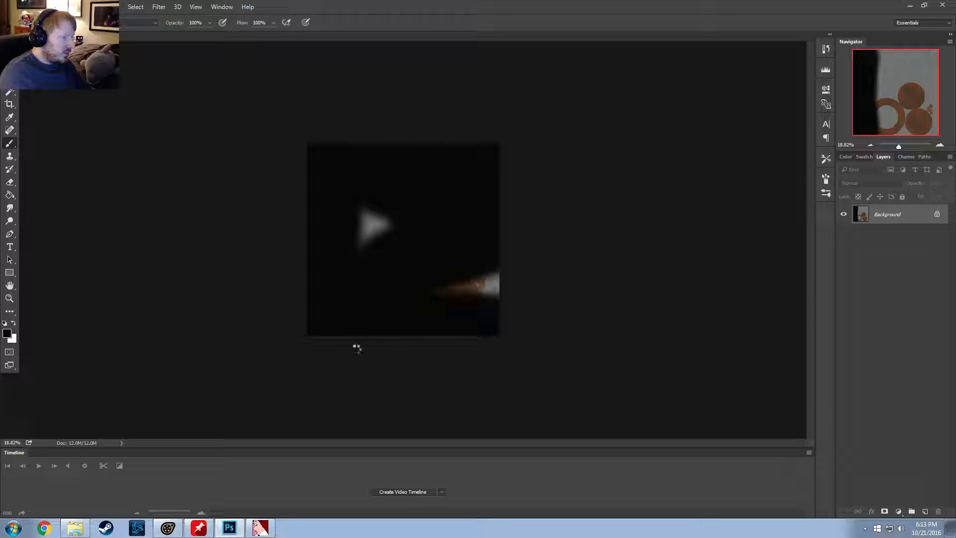
pyautogui.moveTo(523, 267); pyautogui.dragTo(300, 278)
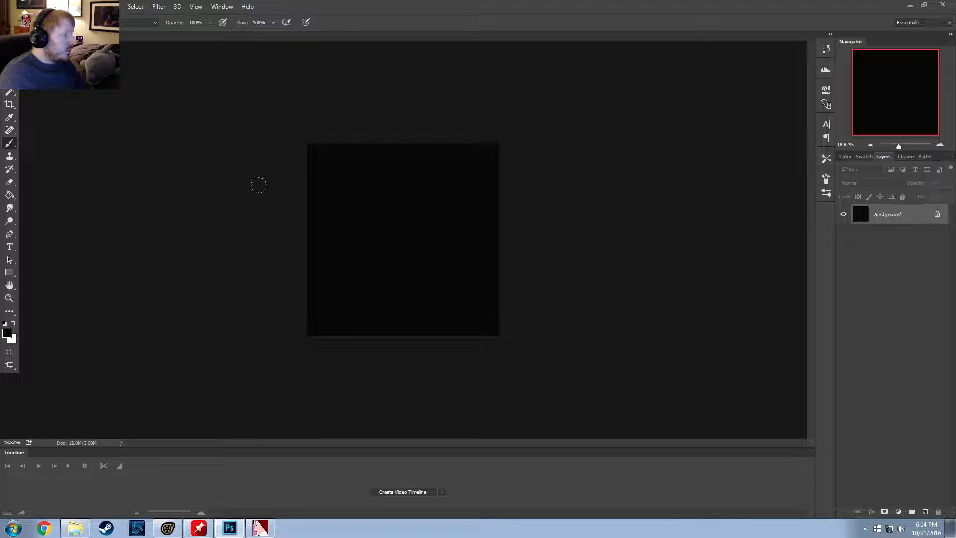
pyautogui.keyDown('alt'); pyautogui.scroll(3, 252, 207); pyautogui.keyUp('alt')
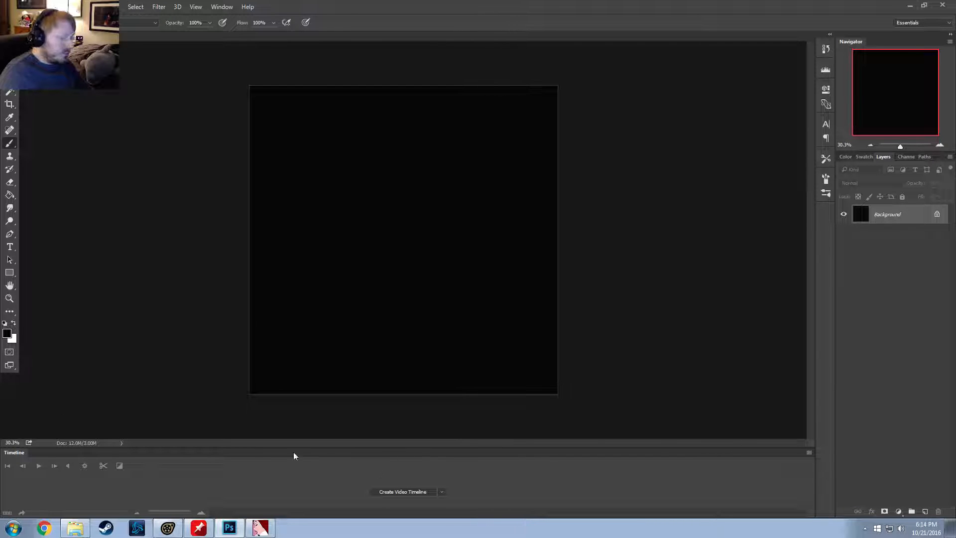
# Step: Collapse the video timeline to give the canvas more room
pyautogui.doubleClick(15, 452)
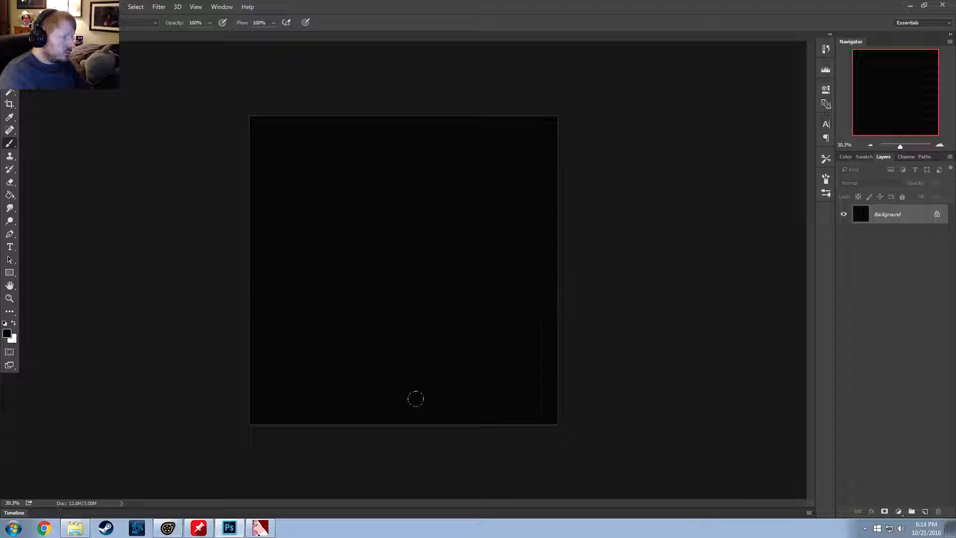
pyautogui.click(34, 23)
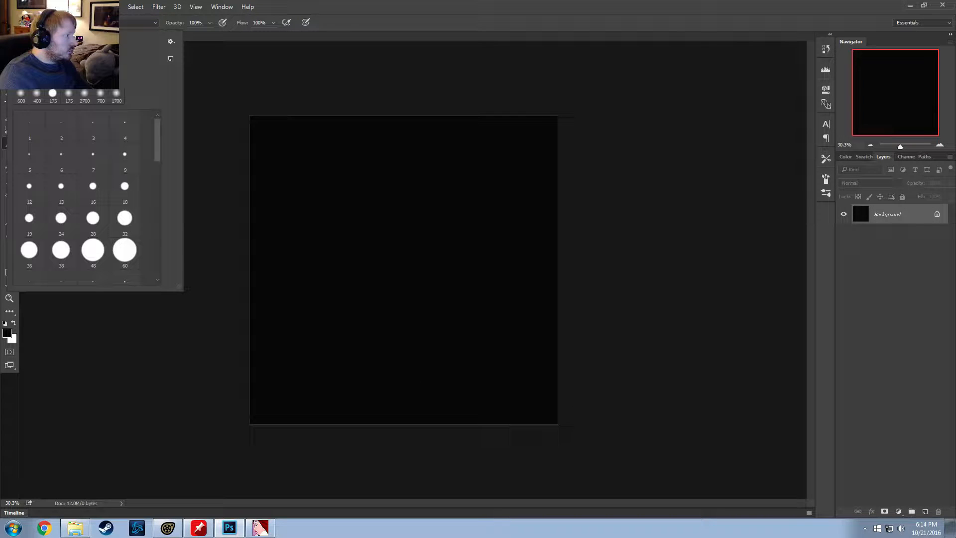
pyautogui.click(402, 5)
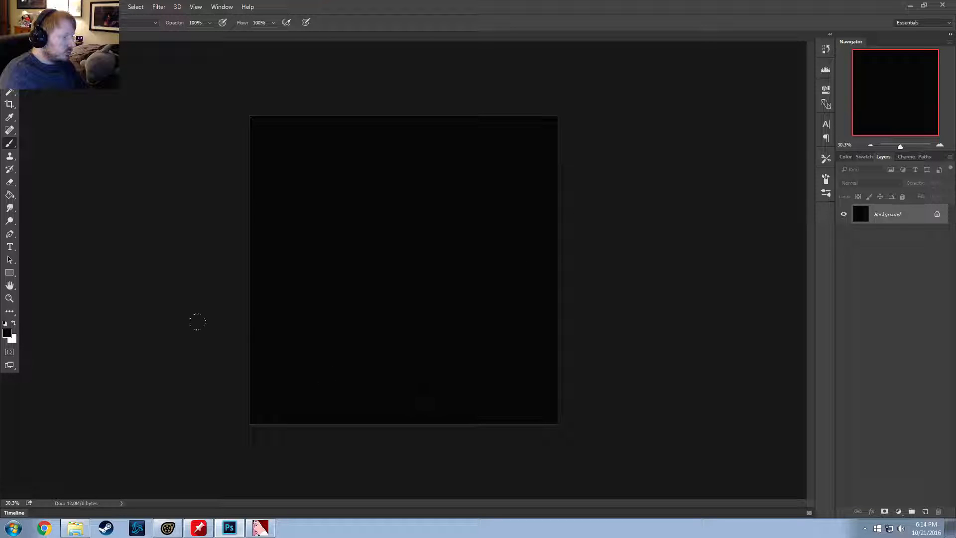
# Step: Save the texture as a Targa file over canteen.tga in the forwarhorse folder at 32 bits/pixel
pyautogui.click(25, 7)
pyautogui.click(40, 117)
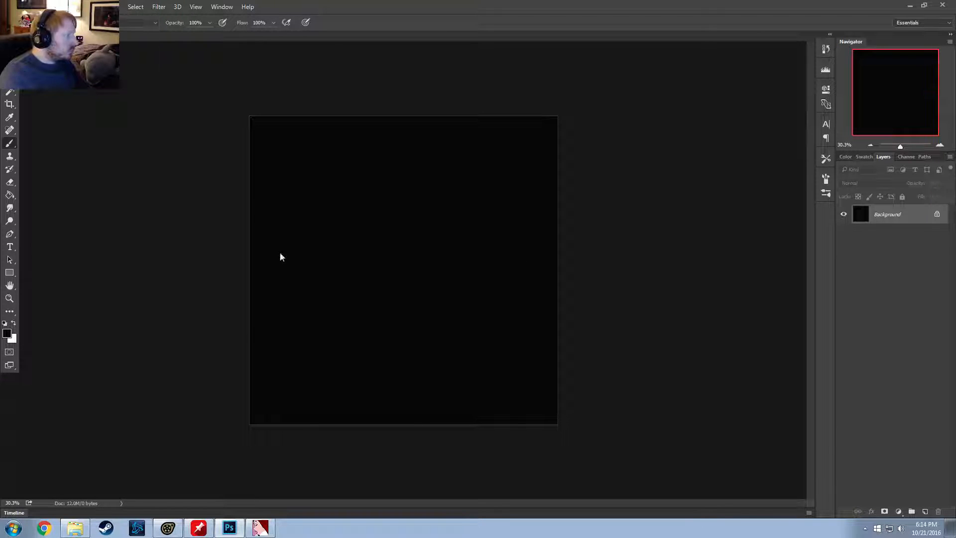
pyautogui.doubleClick(122, 82)
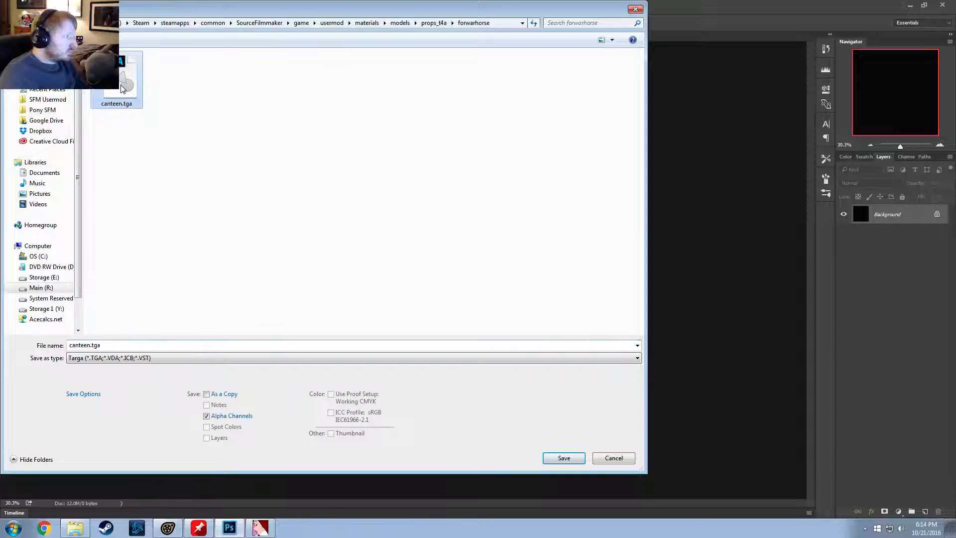
pyautogui.click(501, 265)
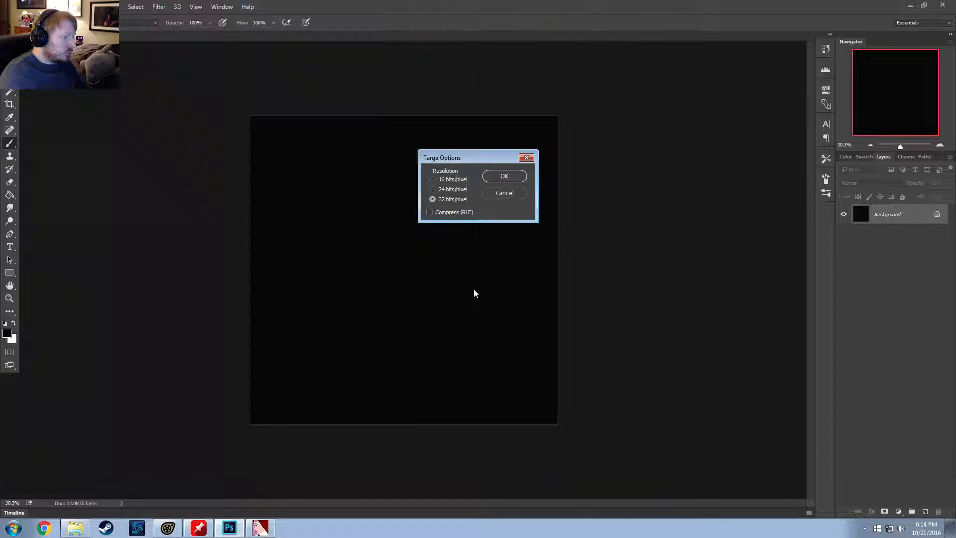
pyautogui.click(504, 176)
# Step: Switch to the VTF texture editor and import the edited canteen.tga with the existing import options
pyautogui.click(85, 525)
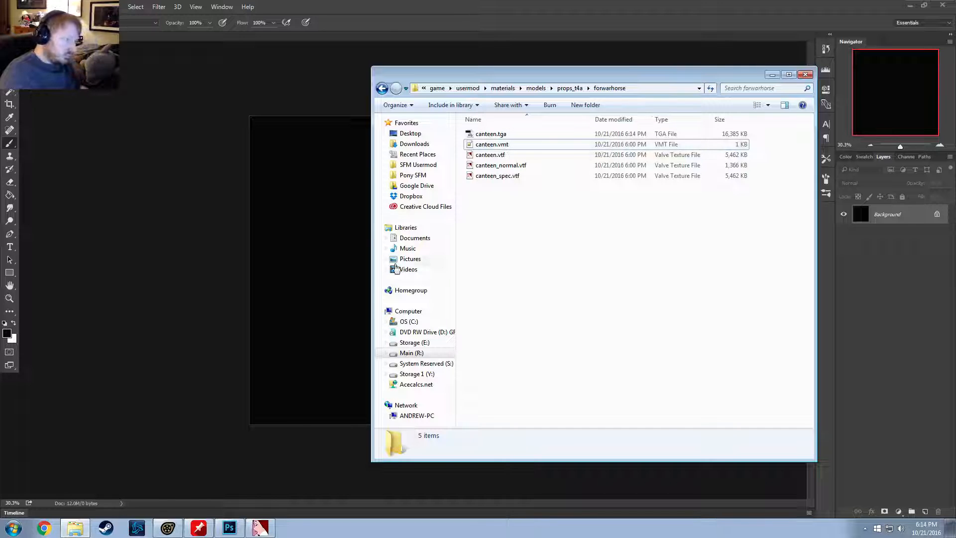
pyautogui.click(260, 528)
pyautogui.click(7, 16)
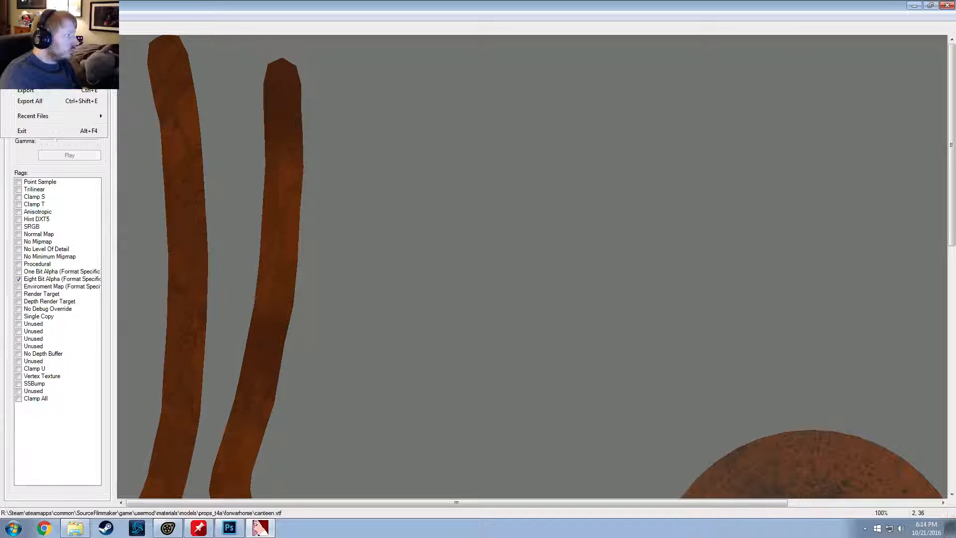
pyautogui.click(20, 78)
pyautogui.click(133, 100)
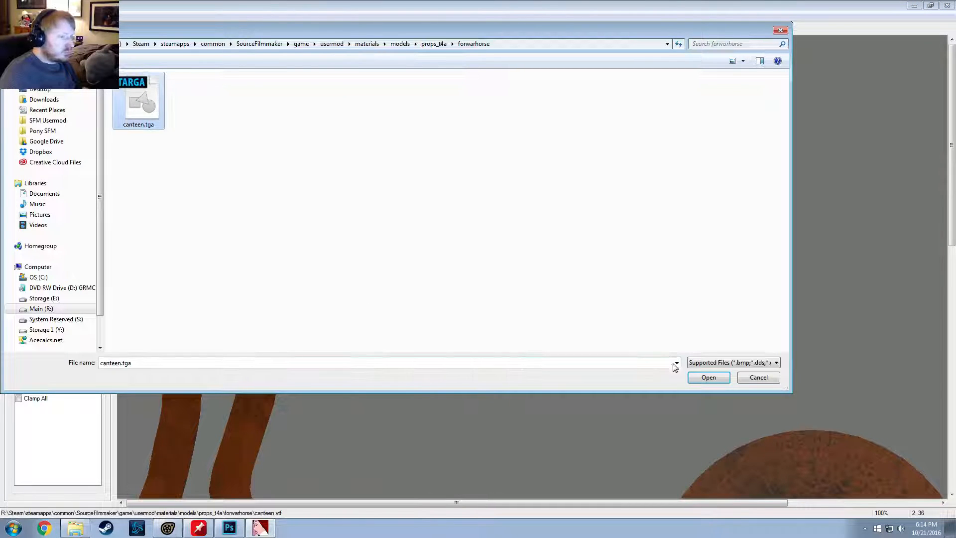
pyautogui.press('Return')
pyautogui.click(558, 360)
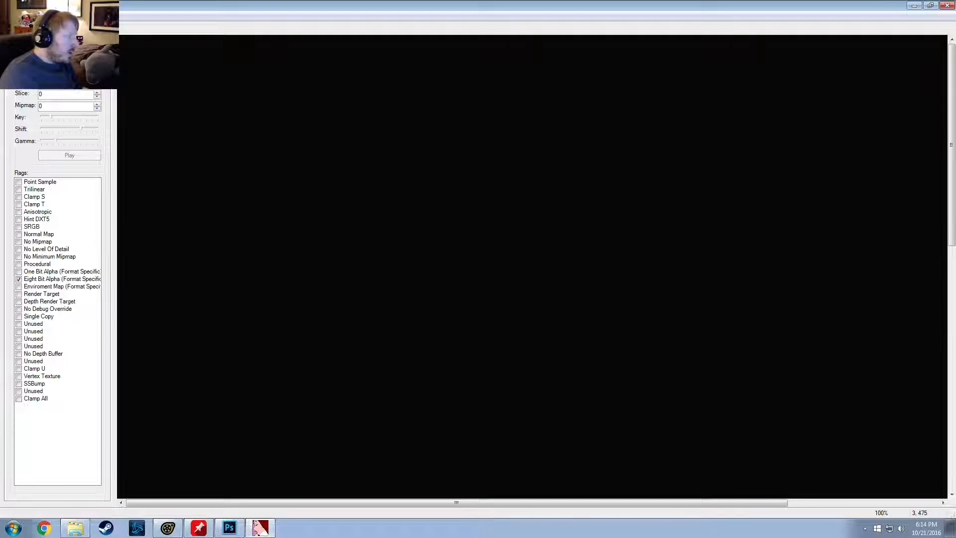
# Step: Save the imported texture as canteen_black.vtf in the props_t4a\forwarhorse folder
pyautogui.click(7, 17)
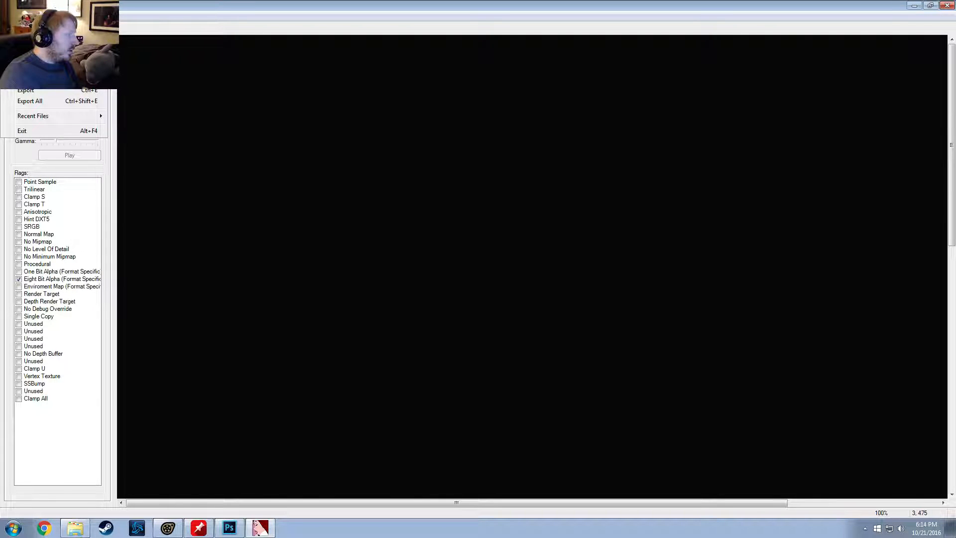
pyautogui.click(25, 87)
pyautogui.click(117, 99)
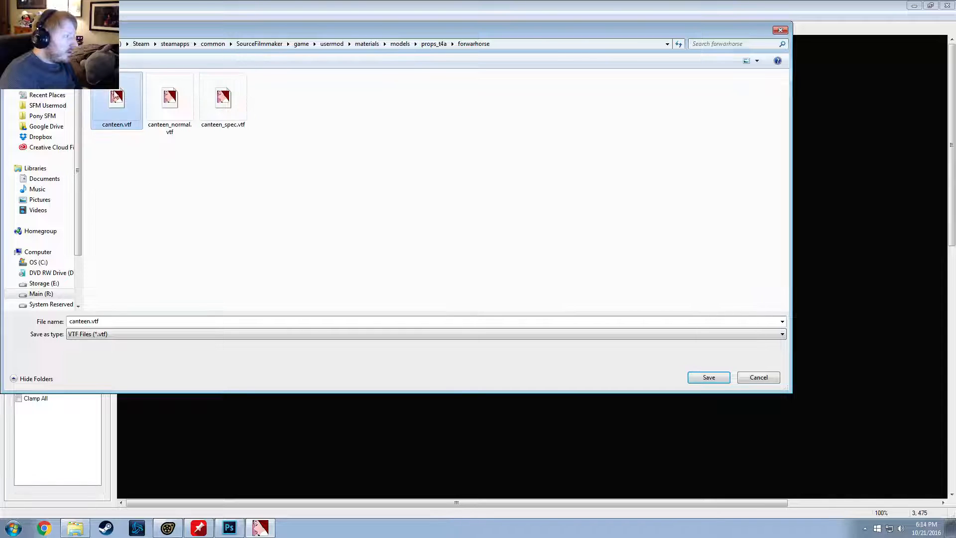
pyautogui.click(90, 324)
pyautogui.write('_b')
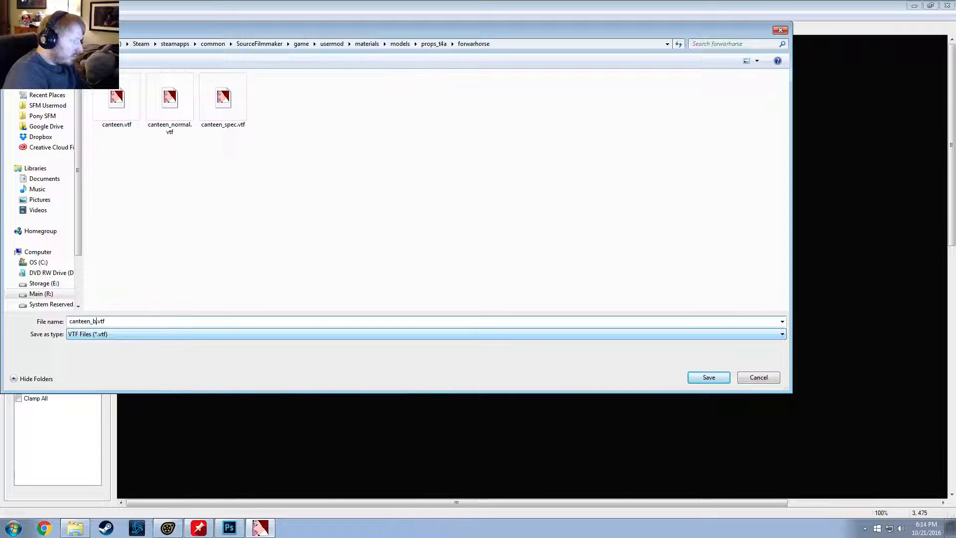
pyautogui.write('lack')
pyautogui.press('Return')
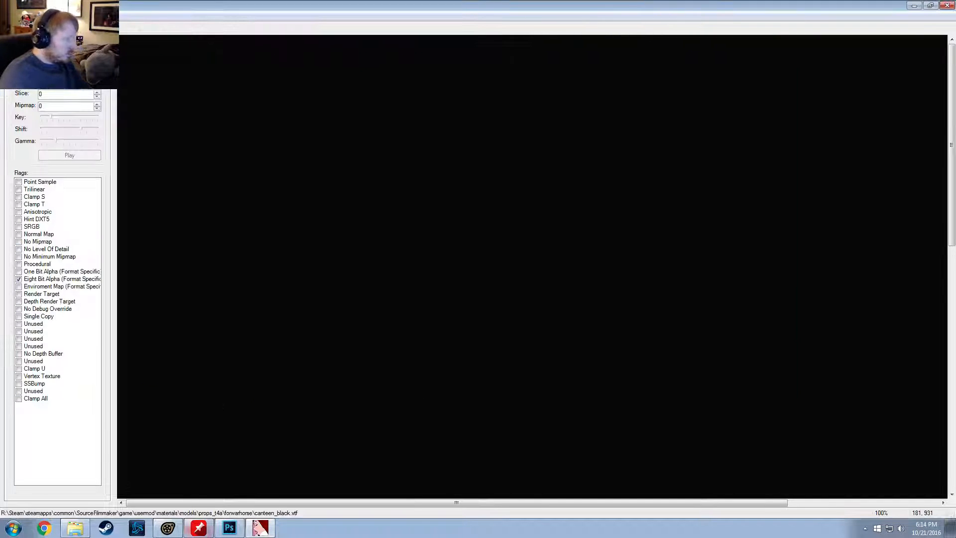
# Step: Switch to Source Filmmaker and expand the canteen model's materials to show the attributes of its canteen material
pyautogui.click(170, 528)
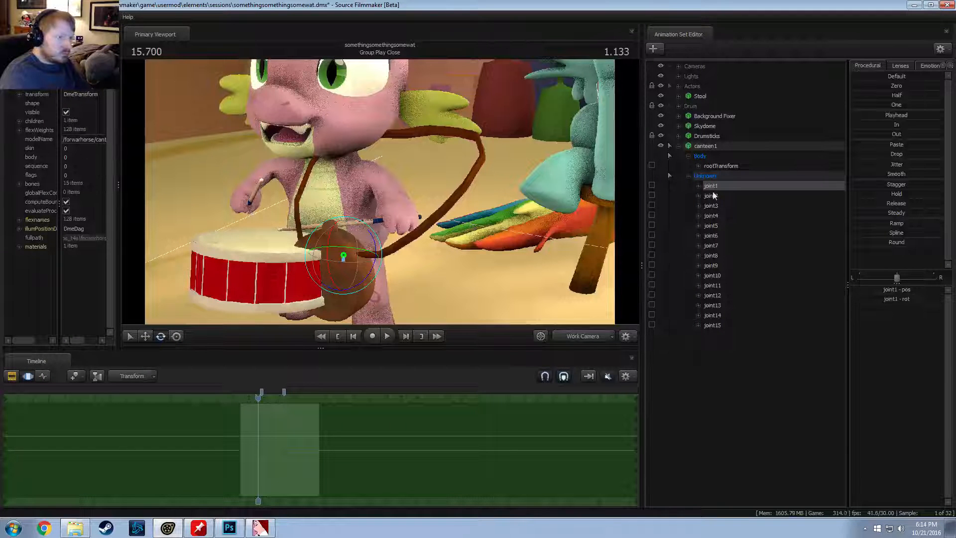
pyautogui.click(718, 148)
pyautogui.rightClick(718, 147)
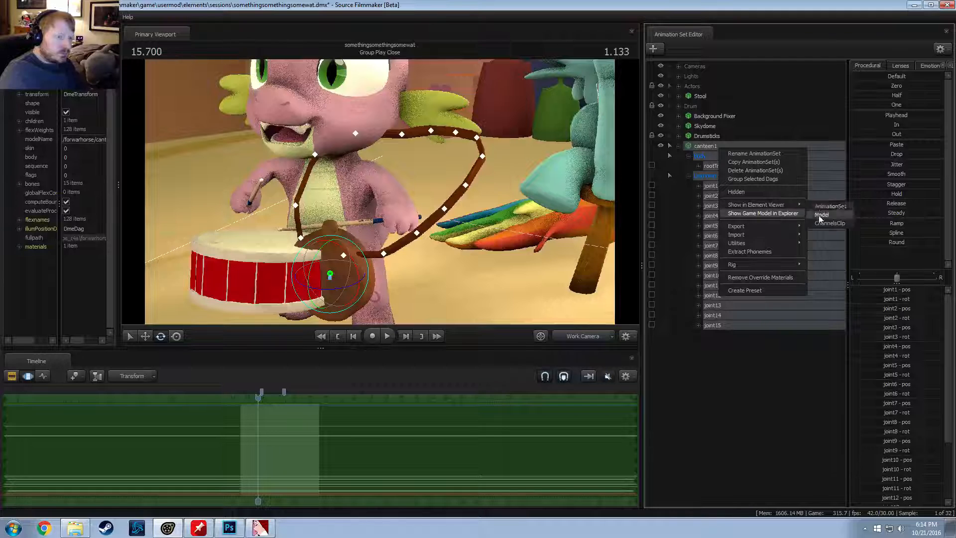
pyautogui.click(417, 232)
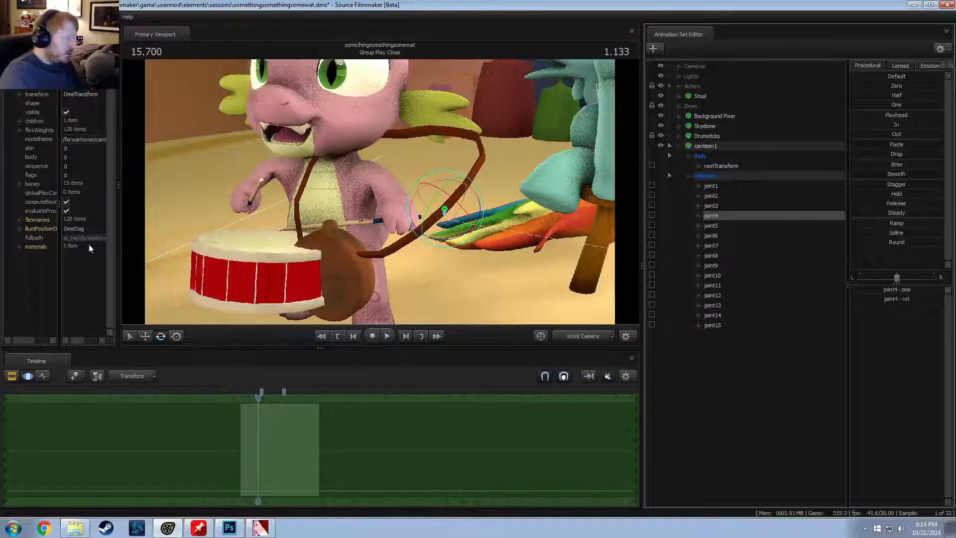
pyautogui.click(18, 247)
pyautogui.rightClick(44, 243)
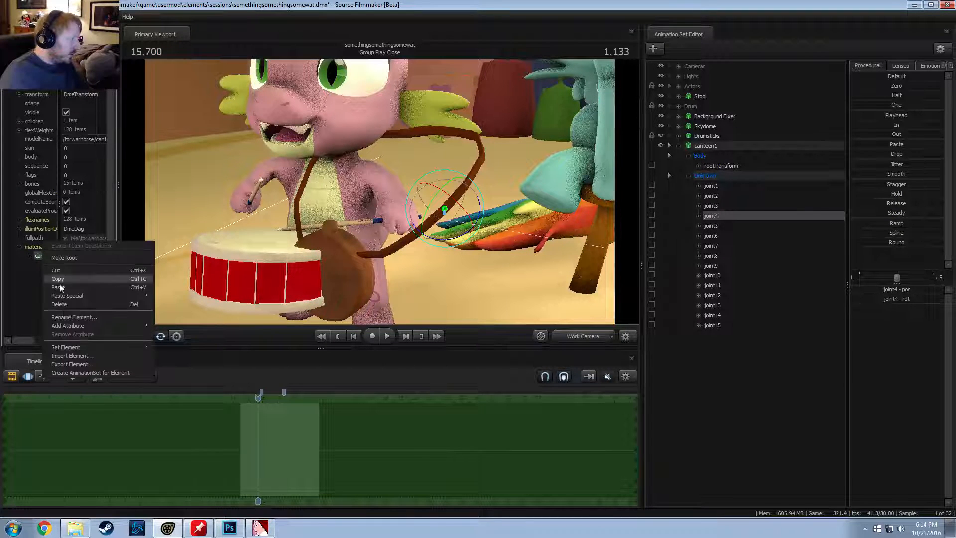
pyautogui.click(67, 320)
pyautogui.press('Escape')
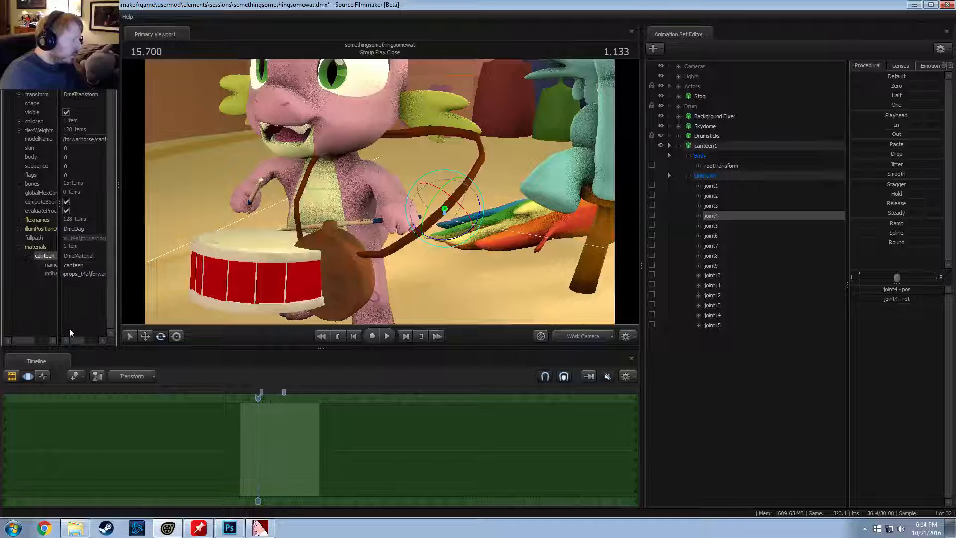
# Step: Add a string attribute named $basetexture to the canteen model's canteen material
pyautogui.rightClick(43, 256)
pyautogui.moveTo(116, 328)
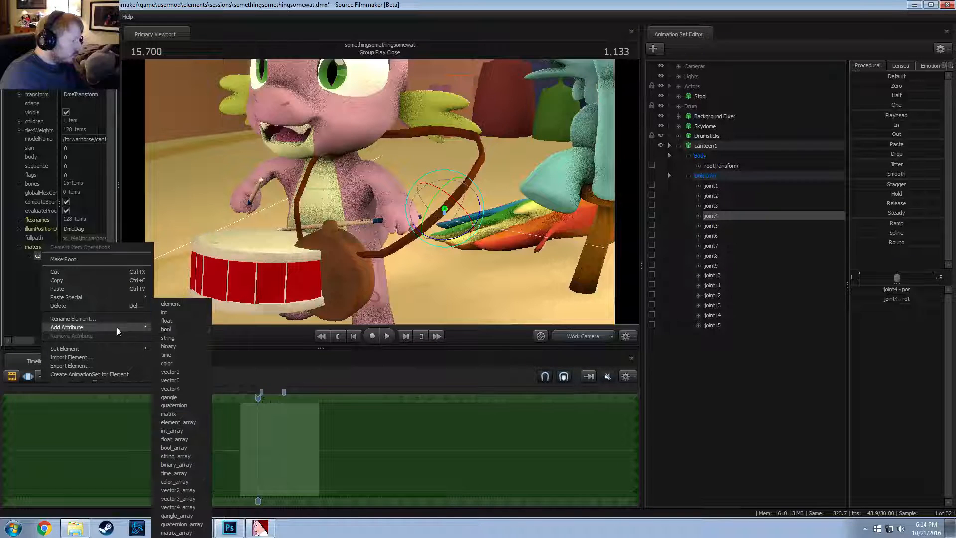
pyautogui.click(177, 337)
pyautogui.write('$ba')
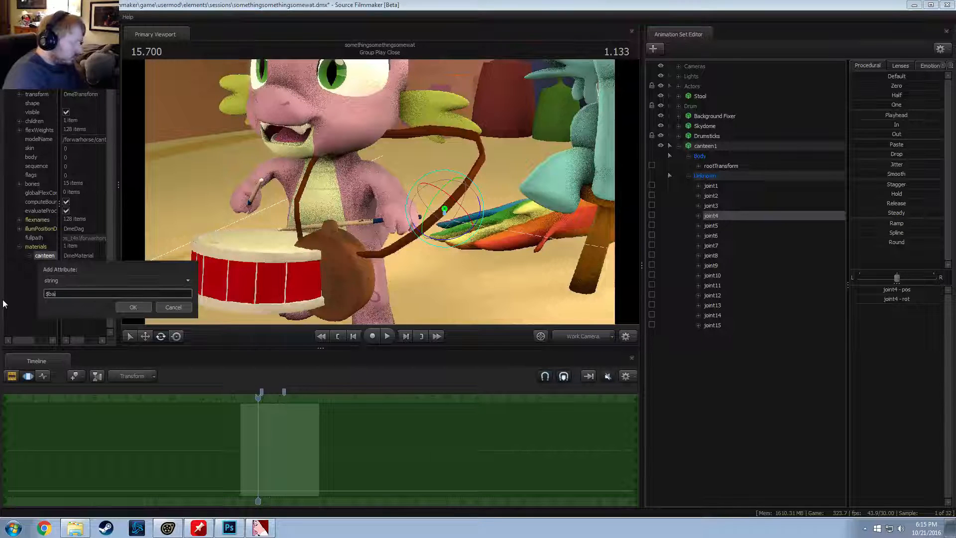
pyautogui.write('setexture')
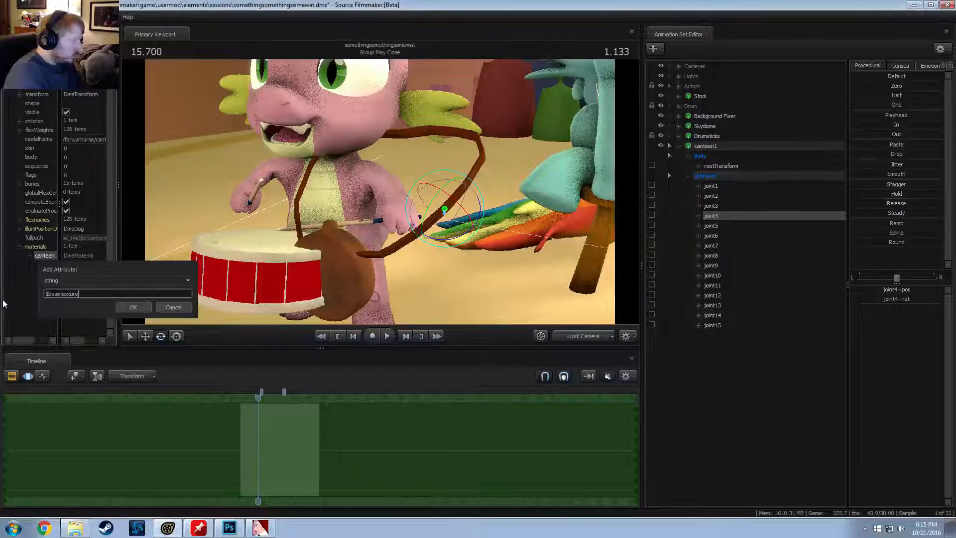
pyautogui.press('Return')
# Step: Copy the canteen material's mtlName path and paste it as the $basetexture value
pyautogui.doubleClick(84, 278)
pyautogui.hotkey('ctrl', 'c')
pyautogui.click(81, 284)
pyautogui.hotkey('ctrl', 'v')
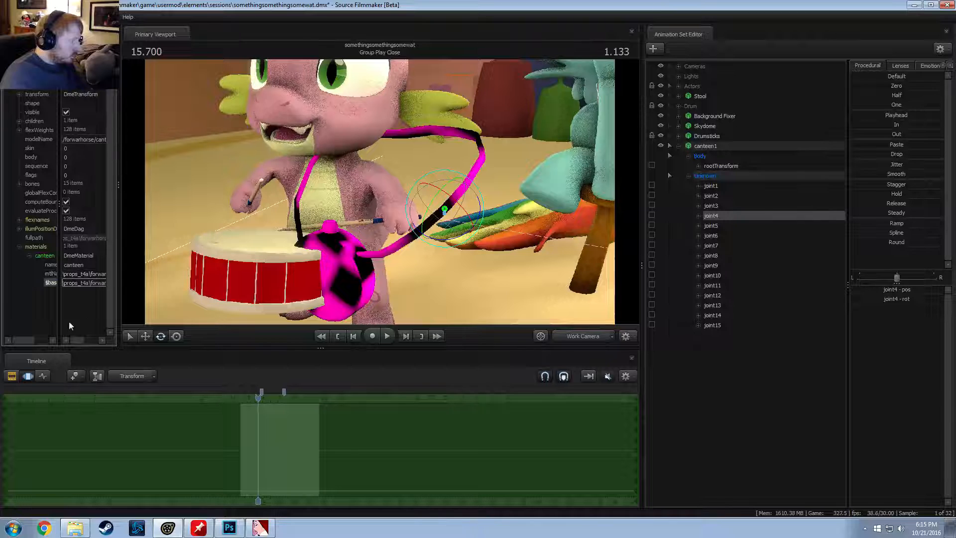
pyautogui.press('Return')
# Step: Append _black to the end of the $basetexture path so it points to canteen_black
pyautogui.moveTo(74, 341); pyautogui.dragTo(97, 337)
pyautogui.click(99, 283)
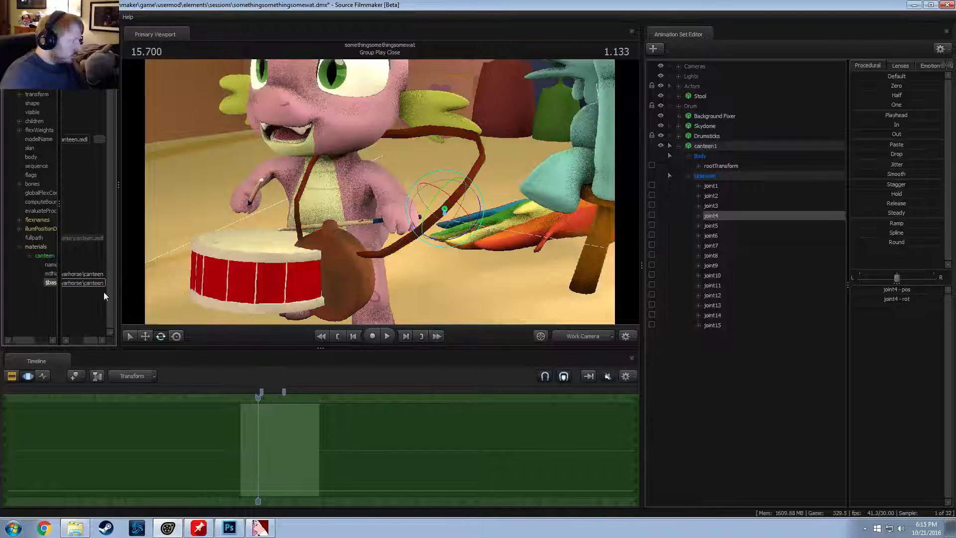
pyautogui.click(164, 289)
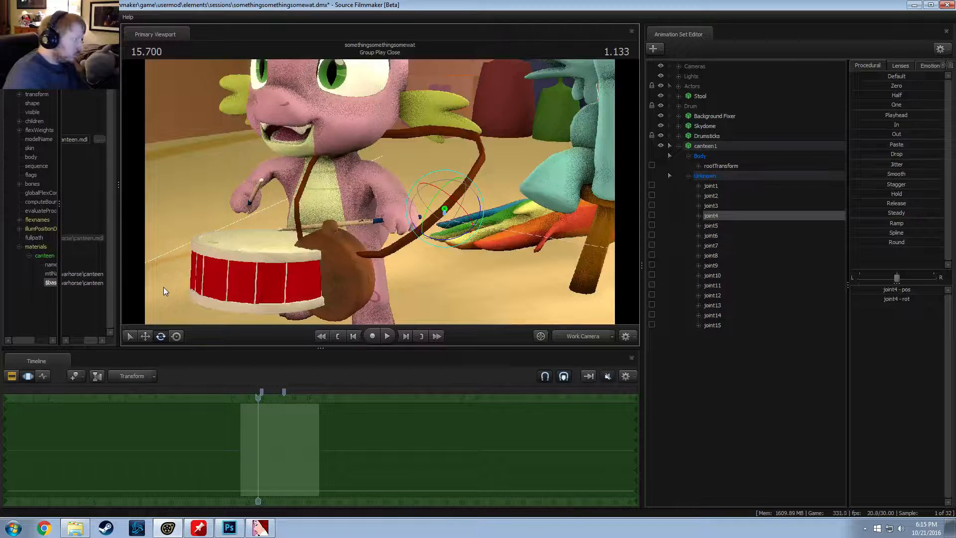
pyautogui.click(104, 282)
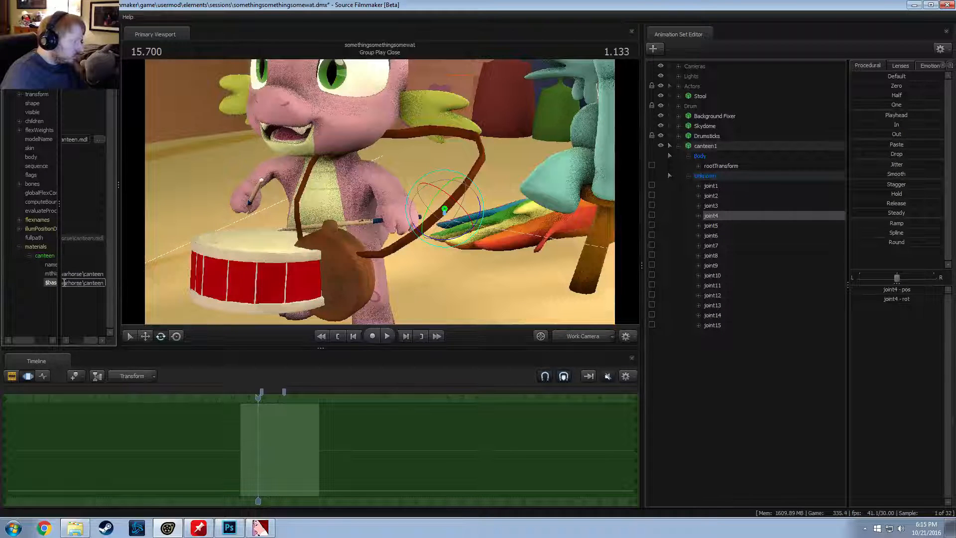
pyautogui.press('Left')
pyautogui.press('Left')
pyautogui.click(81, 284)
pyautogui.moveTo(81, 284); pyautogui.dragTo(56, 302)
pyautogui.moveTo(88, 340); pyautogui.dragTo(75, 341)
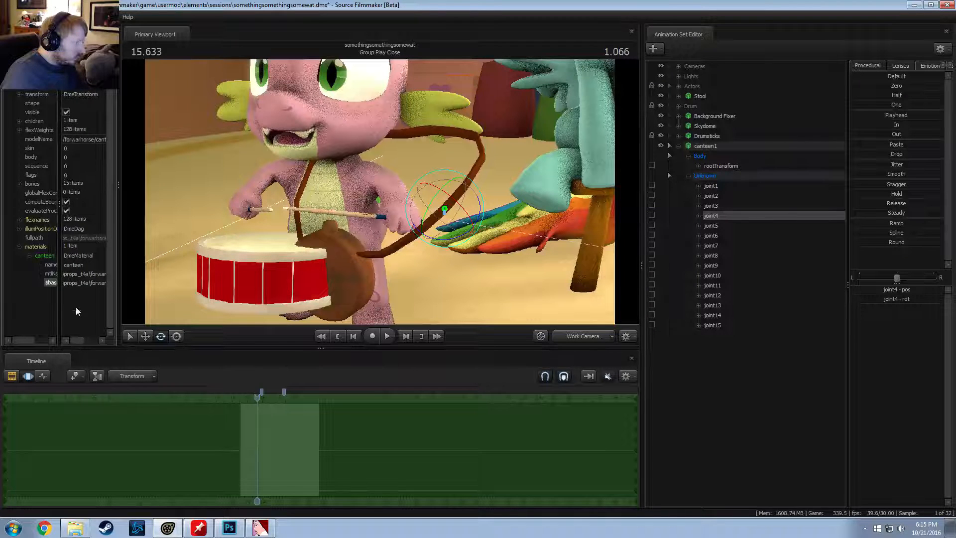
pyautogui.click(80, 283)
pyautogui.moveTo(81, 283); pyautogui.dragTo(78, 284)
pyautogui.moveTo(79, 340); pyautogui.dragTo(94, 341)
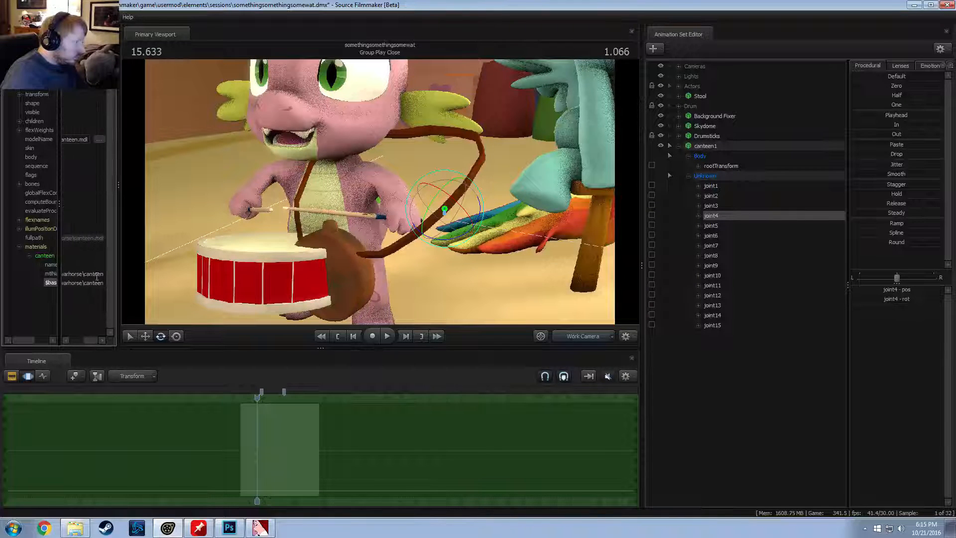
pyautogui.click(102, 284)
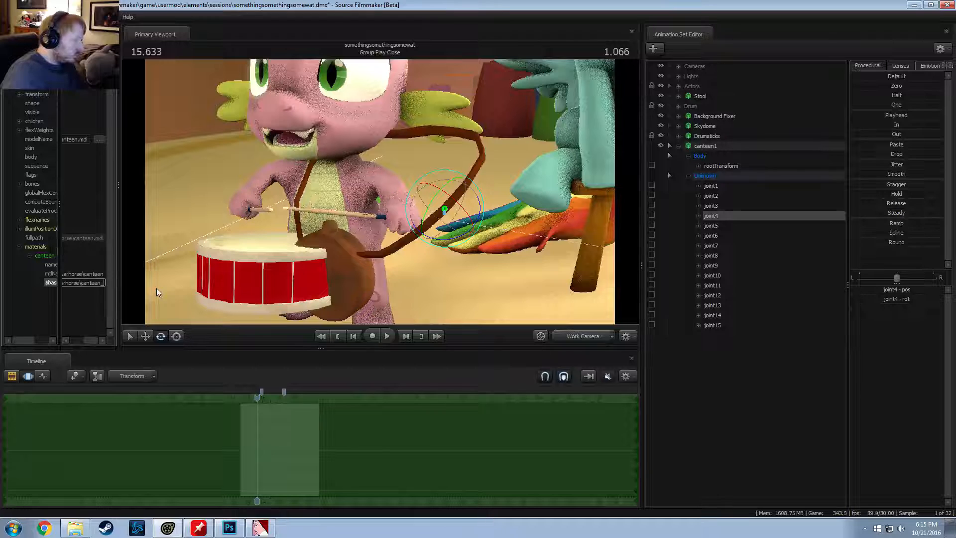
pyautogui.write('_black')
pyautogui.press('Return')
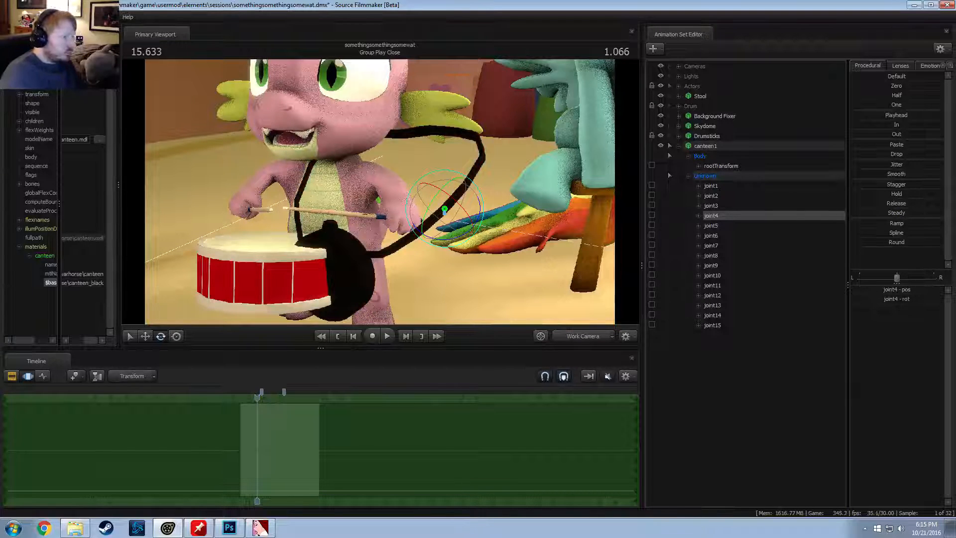
# Step: Expand the Drum group and lock the canteen's joint1 and rootTransform to the drum's rootTransform
pyautogui.keyDown('alt'); pyautogui.moveTo(359, 204); pyautogui.dragTo(426, 218); pyautogui.keyUp('alt')
pyautogui.click(717, 186)
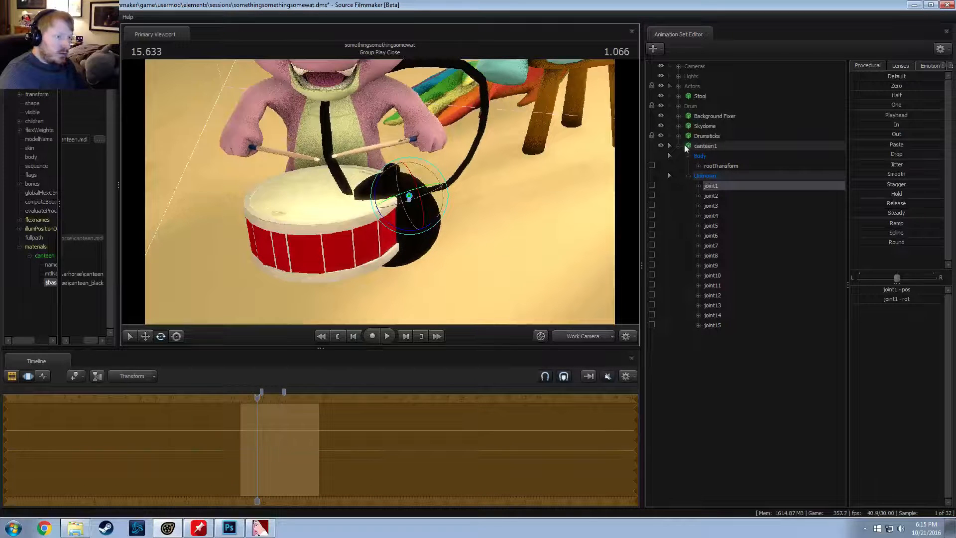
pyautogui.click(678, 106)
pyautogui.click(687, 116)
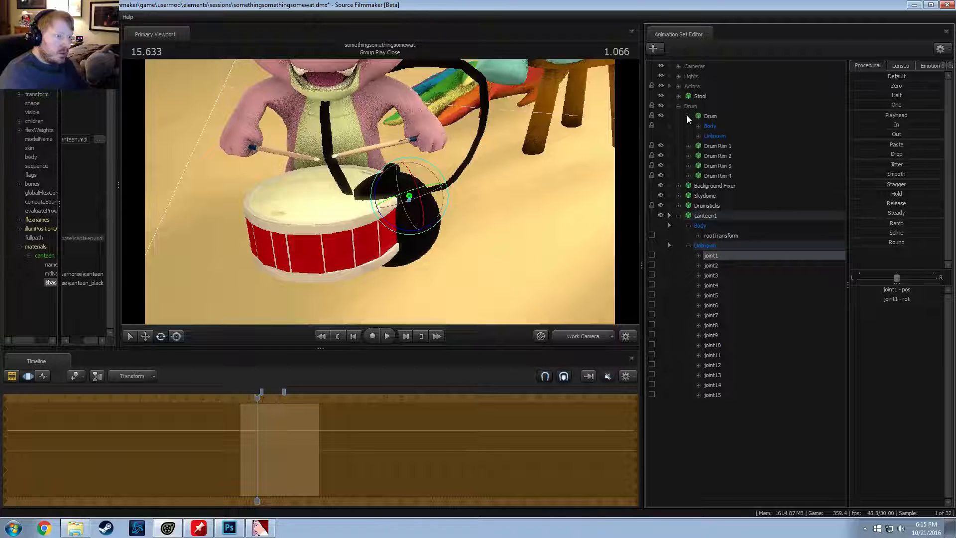
pyautogui.click(698, 126)
pyautogui.click(712, 136)
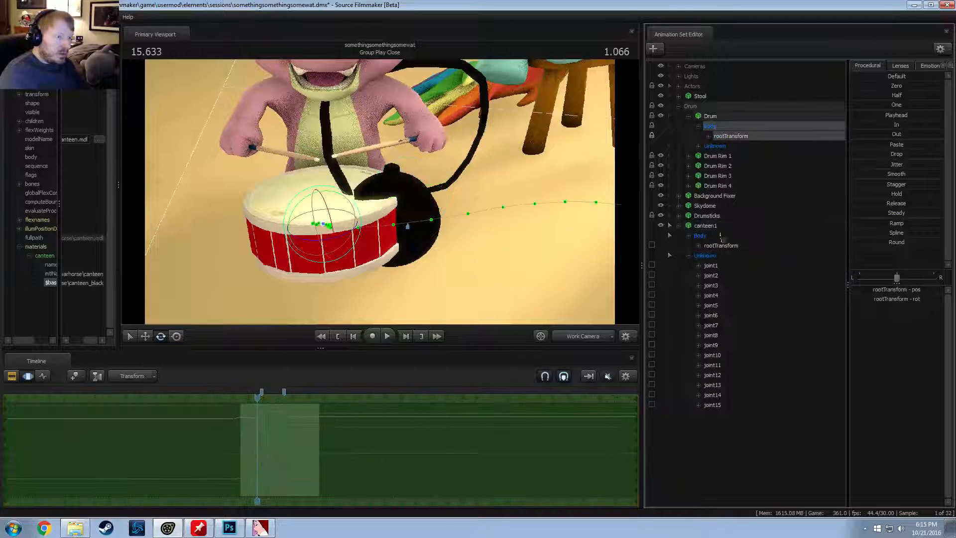
pyautogui.click(724, 266)
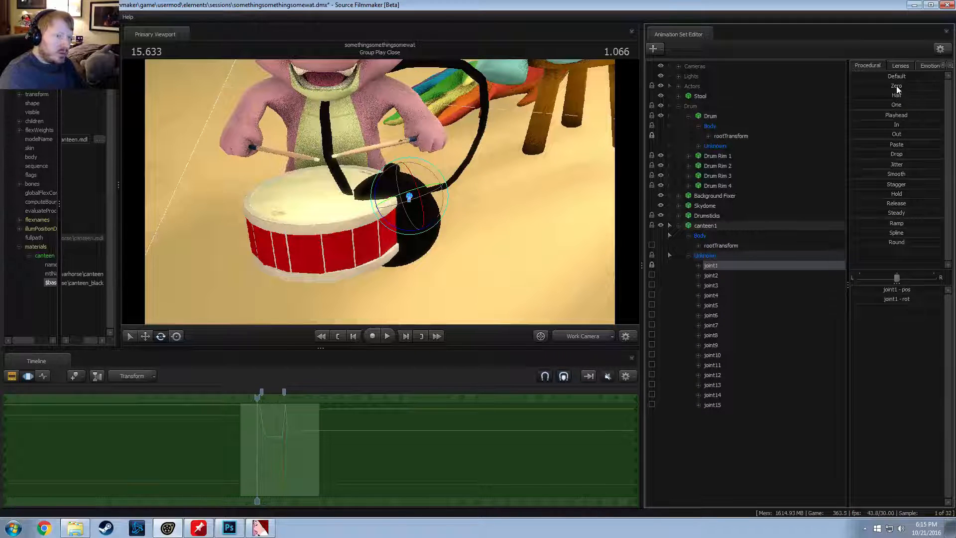
pyautogui.click(731, 137)
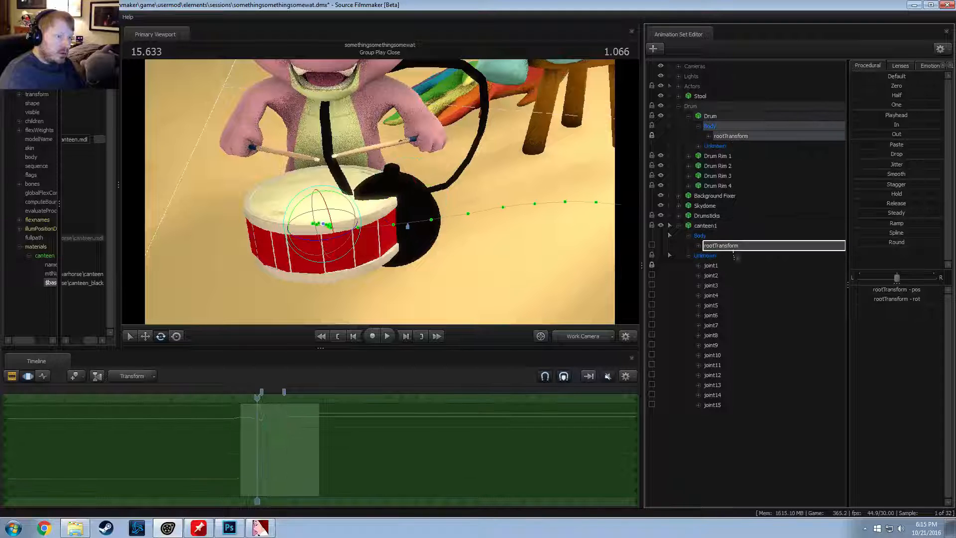
pyautogui.click(724, 245)
# Step: Zero the canteen's rootTransform and joint1, and rotate joint1 so the strap extends from the drum toward the character's body
pyautogui.keyDown('ctrl'); pyautogui.click(711, 266); pyautogui.keyUp('ctrl')
pyautogui.click(877, 86)
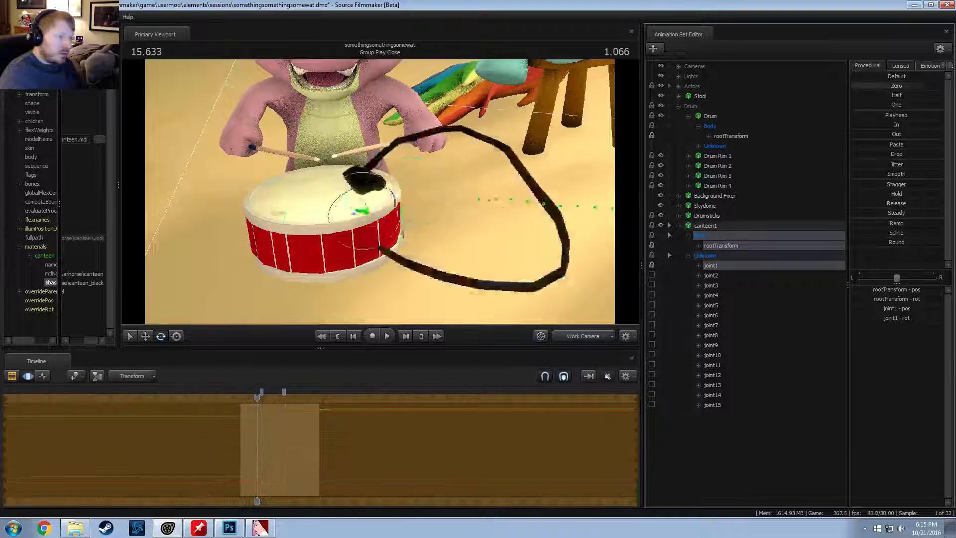
pyautogui.click(724, 263)
pyautogui.moveTo(327, 241); pyautogui.dragTo(355, 194)
pyautogui.keyDown('alt'); pyautogui.moveTo(354, 193); pyautogui.dragTo(516, 280); pyautogui.keyUp('alt')
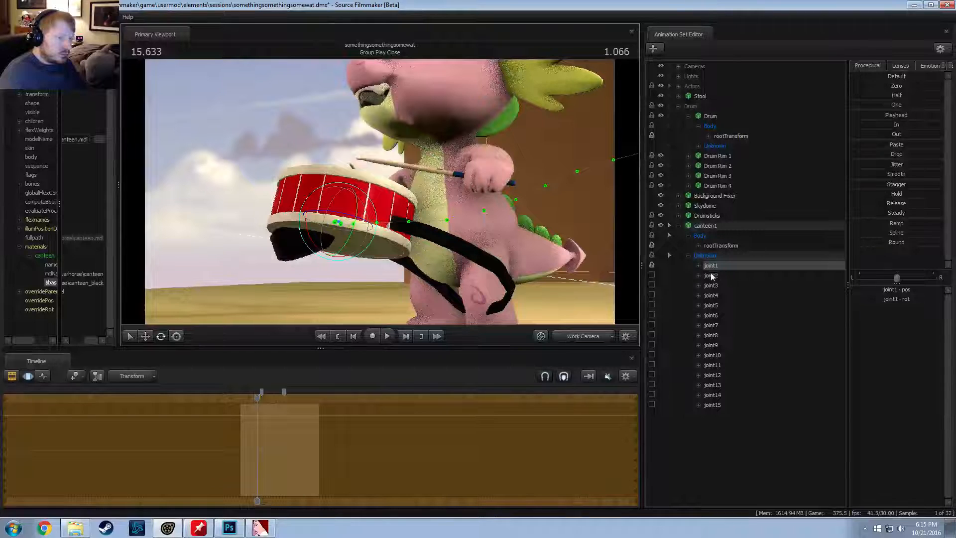
pyautogui.keyDown('alt'); pyautogui.moveTo(380, 199); pyautogui.dragTo(463, 229); pyautogui.keyUp('alt')
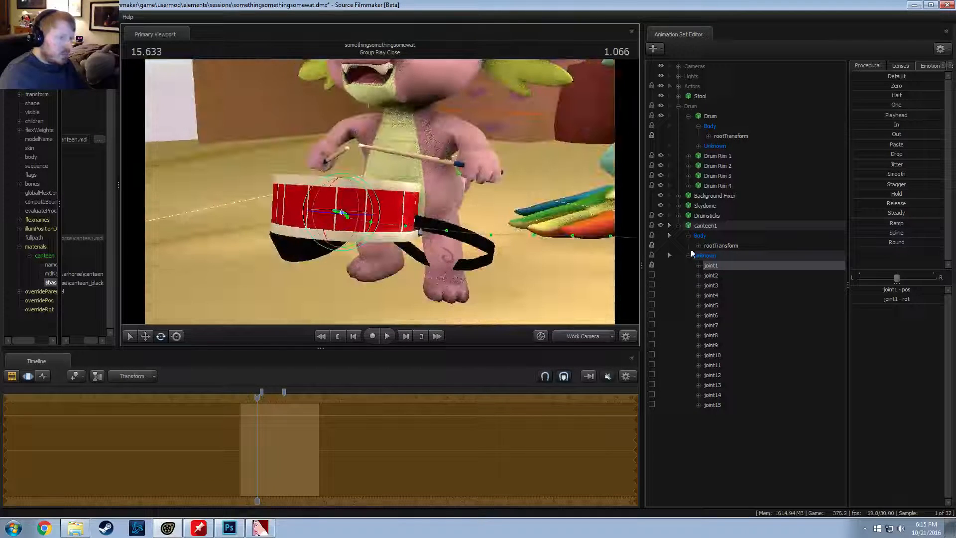
# Step: Switch to the reference video, play it from about 0:55 to examine how the drum strap is worn, and return to Source Filmmaker
pyautogui.click(712, 276)
pyautogui.keyDown('alt'); pyautogui.moveTo(456, 186); pyautogui.dragTo(478, 276); pyautogui.keyUp('alt')
pyautogui.hotkey('alt', 'Tab')
pyautogui.hotkey('alt', 'Tab')
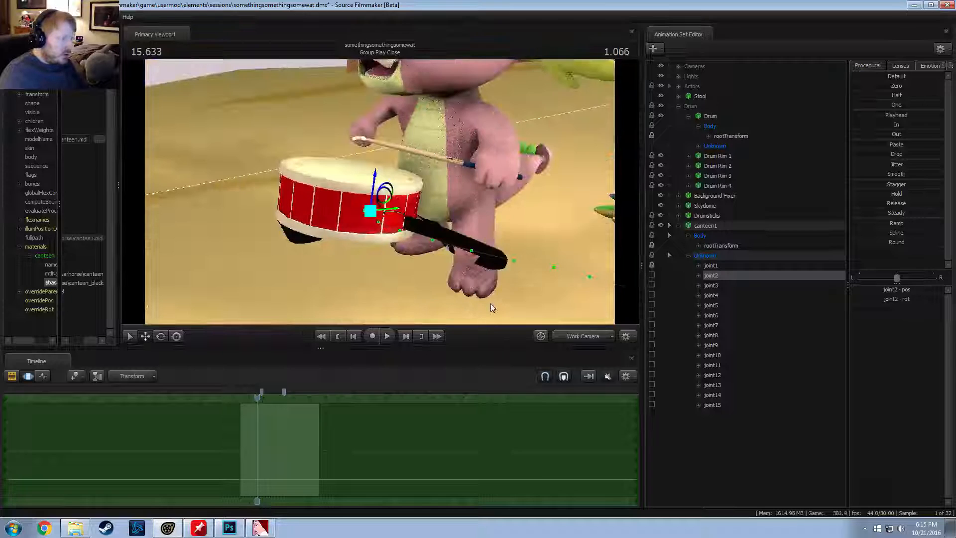
pyautogui.hotkey('alt', 'Tab')
pyautogui.hotkey('alt', 'Tab')
pyautogui.hotkey('alt', 'Tab')
pyautogui.hotkey('alt', 'Tab')
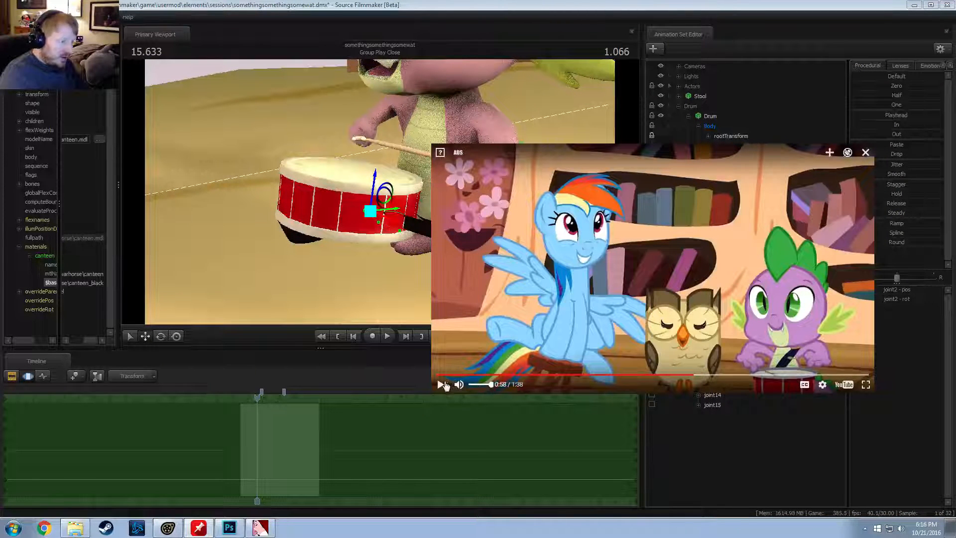
pyautogui.click(679, 374)
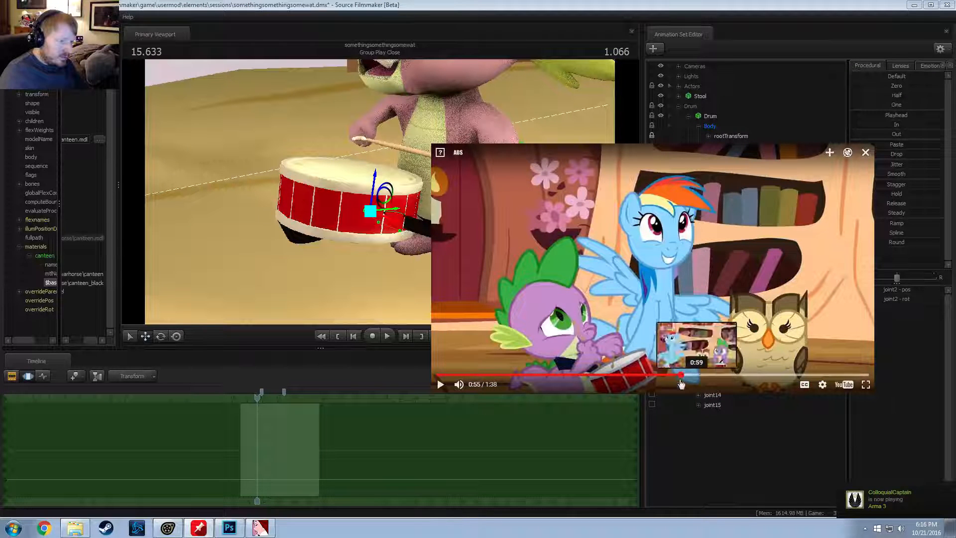
pyautogui.click(439, 391)
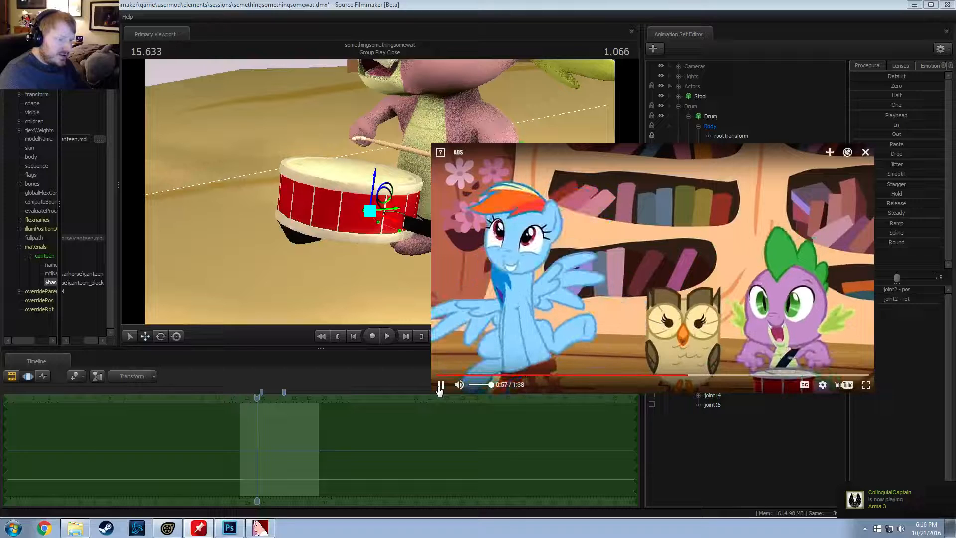
pyautogui.hotkey('alt', 'Tab')
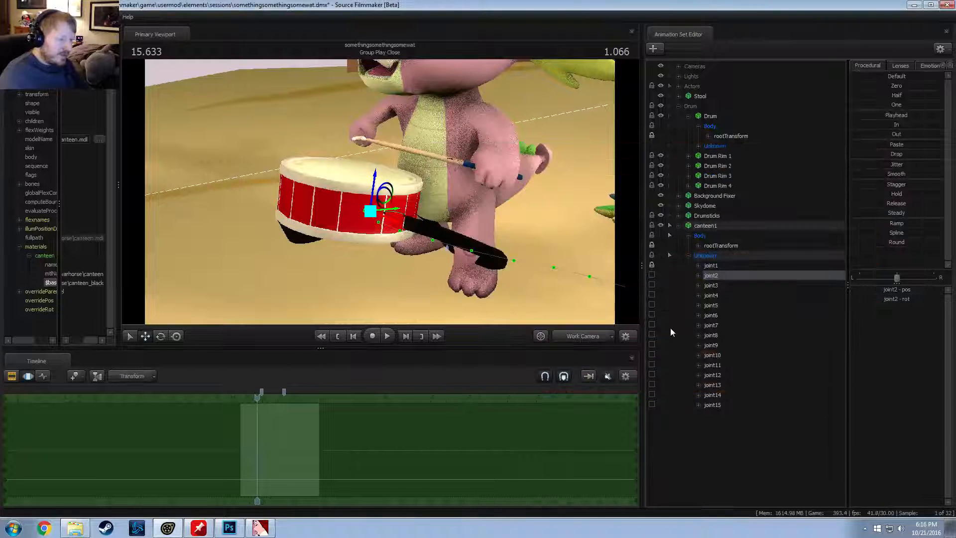
# Step: Try to reposition the canteen strap with its joint2 and joint1, and undo the changes
pyautogui.keyDown('alt'); pyautogui.moveTo(421, 204); pyautogui.dragTo(670, 314); pyautogui.keyUp('alt')
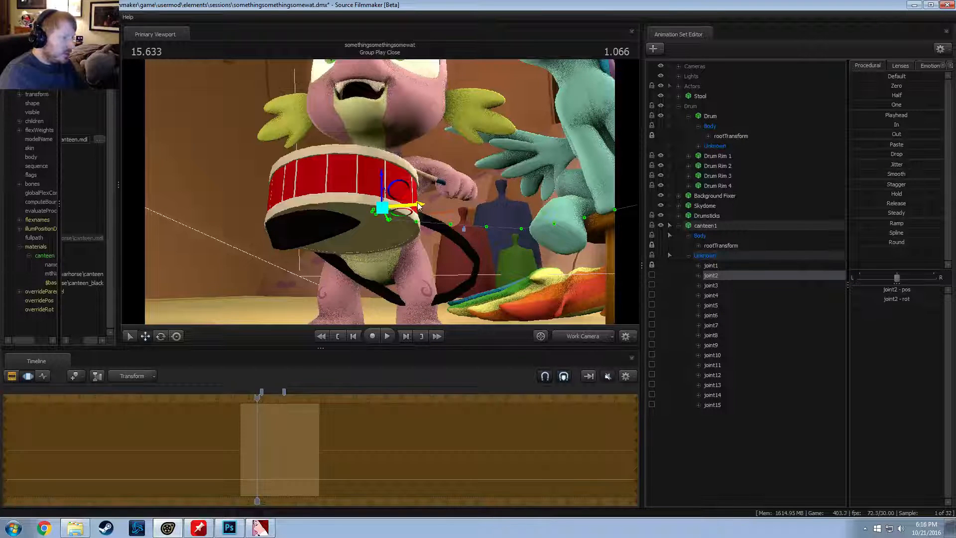
pyautogui.keyDown('alt'); pyautogui.moveTo(432, 205); pyautogui.dragTo(469, 174); pyautogui.keyUp('alt')
pyautogui.keyDown('alt'); pyautogui.moveTo(523, 162); pyautogui.dragTo(684, 197); pyautogui.keyUp('alt')
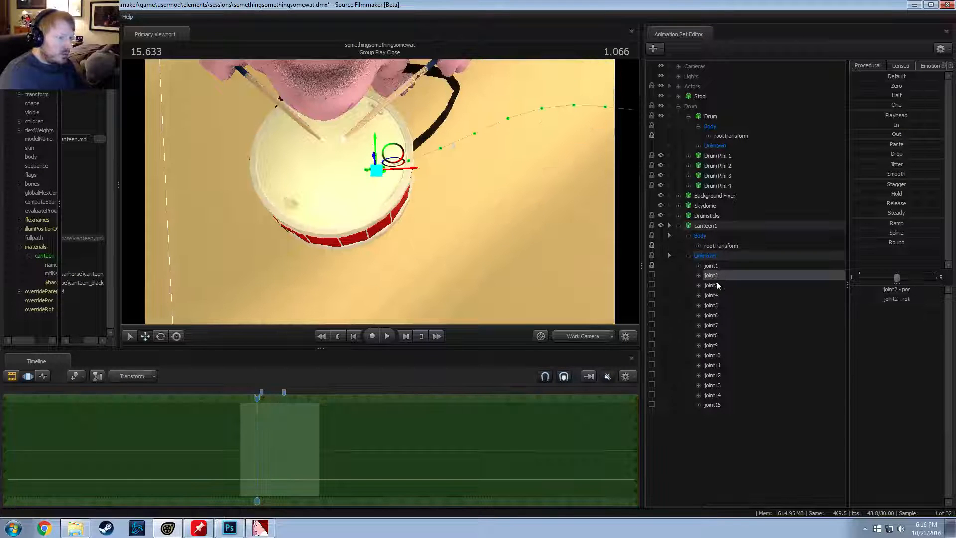
pyautogui.click(711, 266)
pyautogui.keyDown('alt'); pyautogui.moveTo(484, 199); pyautogui.dragTo(442, 237); pyautogui.keyUp('alt')
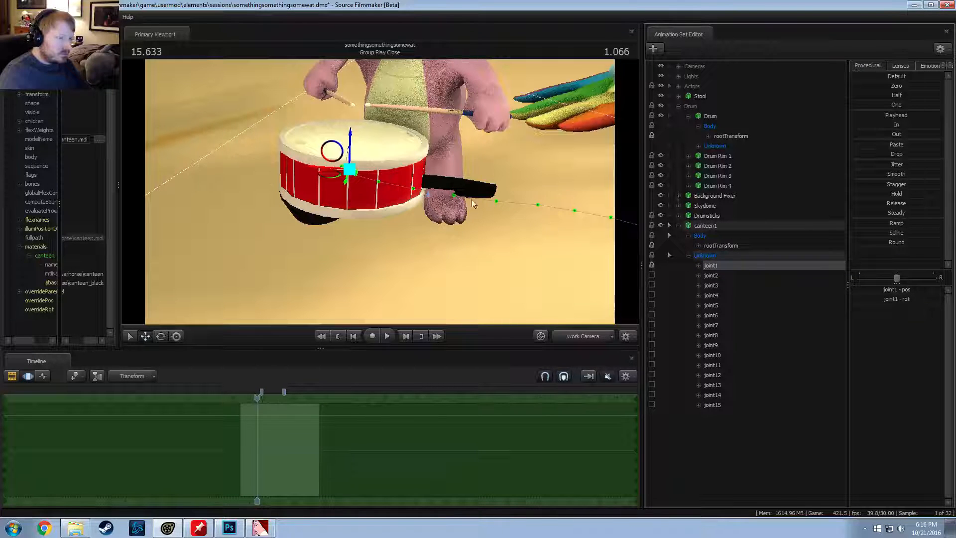
pyautogui.keyDown('alt'); pyautogui.moveTo(471, 199); pyautogui.dragTo(487, 180); pyautogui.keyUp('alt')
pyautogui.hotkey('ctrl', 'z')
pyautogui.click(712, 276)
pyautogui.hotkey('ctrl', 'z')
pyautogui.click(712, 287)
pyautogui.hotkey('ctrl', 'z')
# Step: Try to move the canteen body away from the drum with joint15, and undo the move
pyautogui.click(713, 405)
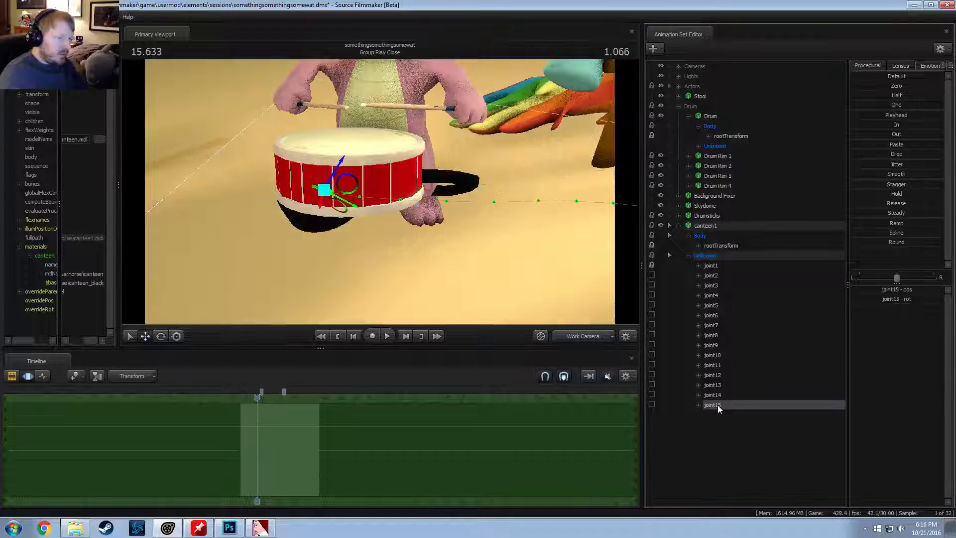
pyautogui.moveTo(371, 200); pyautogui.dragTo(332, 159)
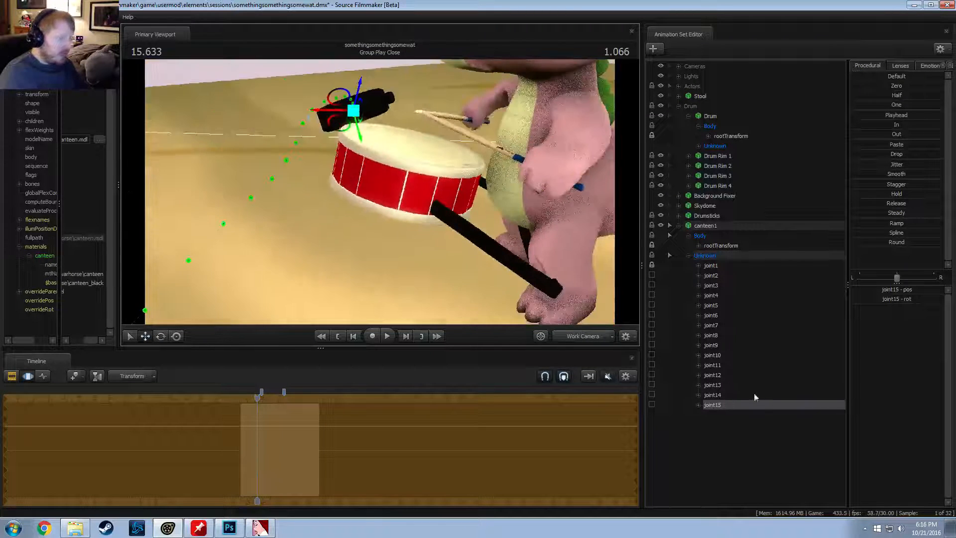
pyautogui.hotkey('ctrl', 'z')
# Step: Add a scale control to the canteen's joint15 and use it to shrink the canteen body out of sight
pyautogui.rightClick(724, 408)
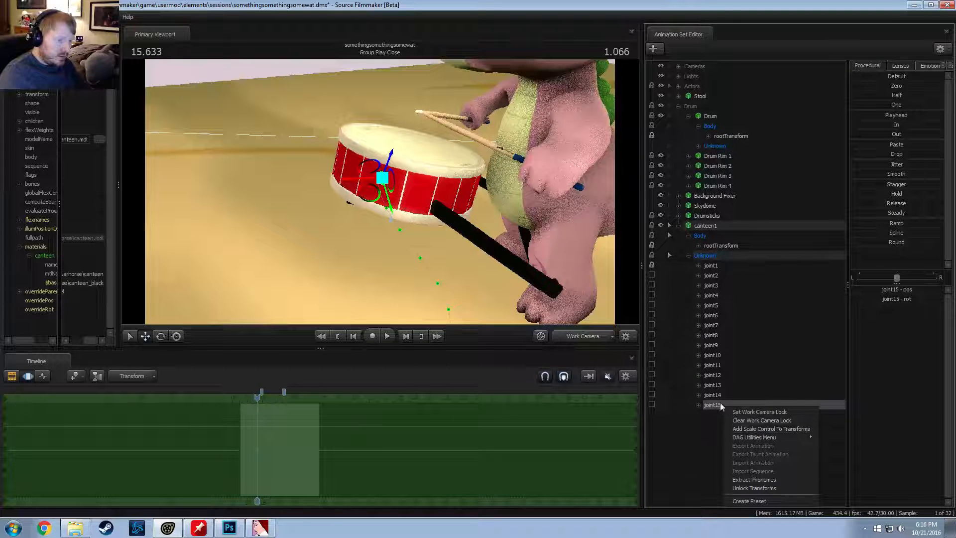
pyautogui.click(747, 428)
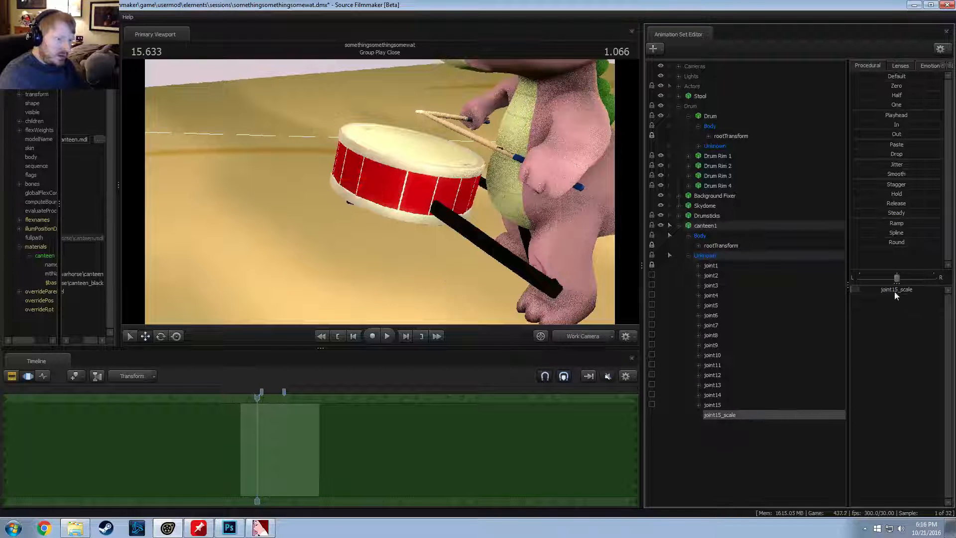
pyautogui.click(896, 290)
# Step: Move and rotate the strap's joint1 so the strap ends sit at the drum and the loop surrounds the character
pyautogui.moveTo(380, 192); pyautogui.dragTo(352, 193)
pyautogui.press('w')
pyautogui.click(710, 265)
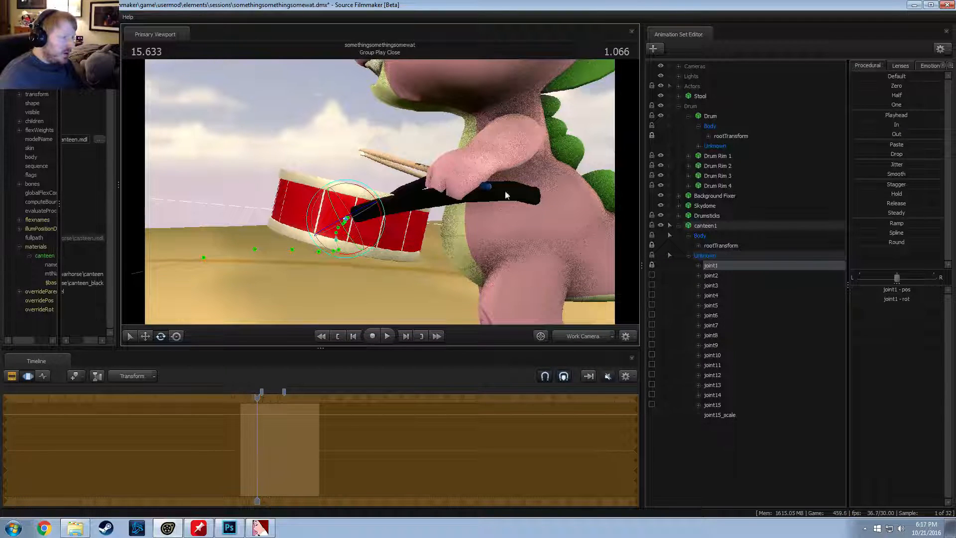
pyautogui.moveTo(504, 192); pyautogui.dragTo(380, 192)
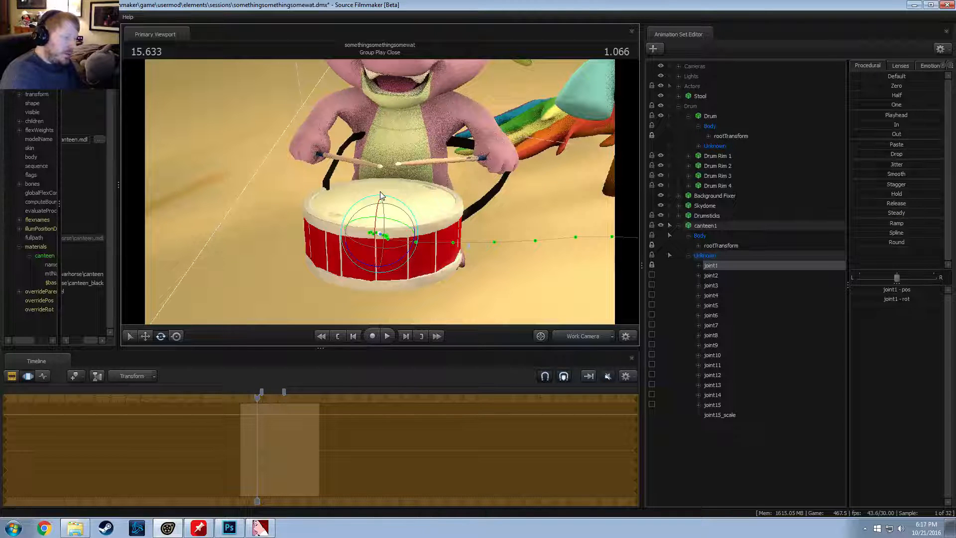
pyautogui.moveTo(379, 192); pyautogui.dragTo(398, 205)
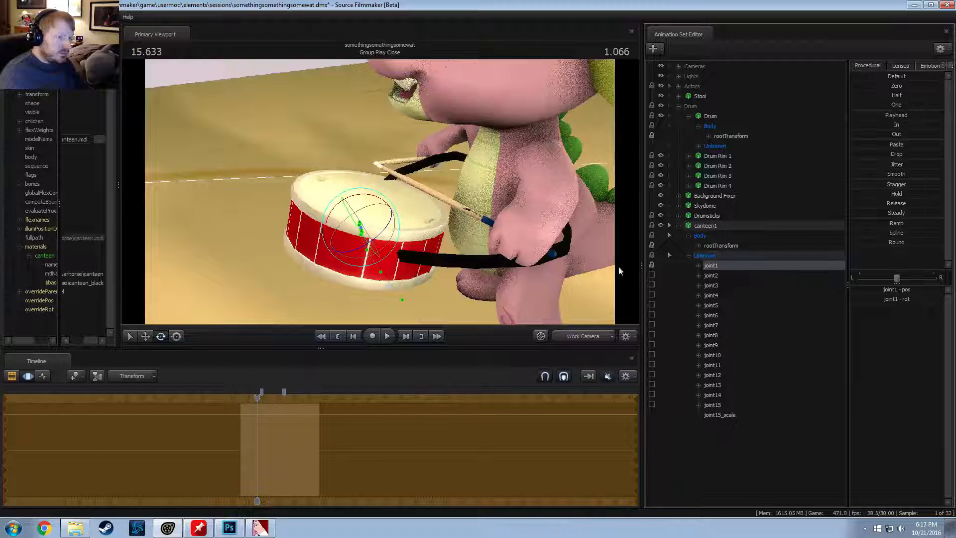
pyautogui.keyDown('alt'); pyautogui.moveTo(472, 244); pyautogui.dragTo(505, 272); pyautogui.keyUp('alt')
pyautogui.press('w')
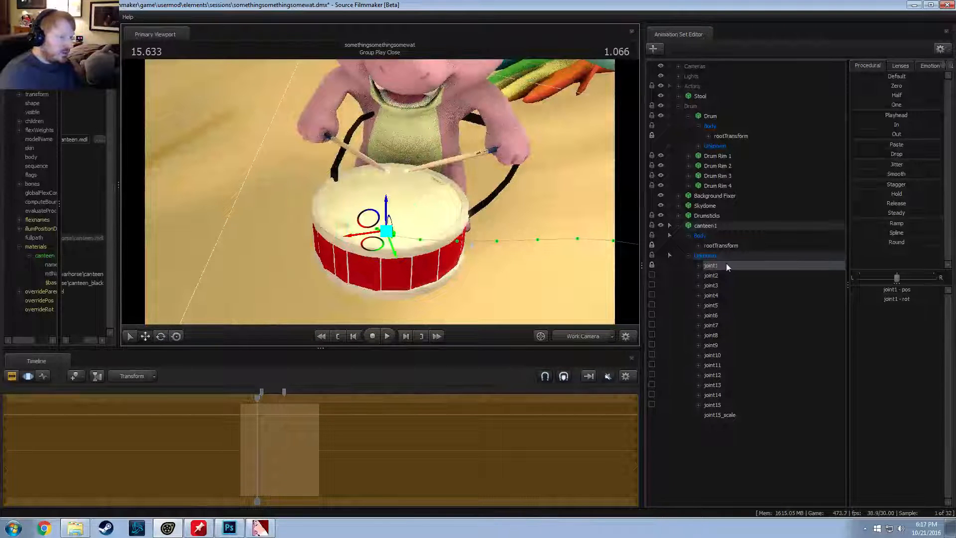
# Step: Try to move the strap's joint2 and joint3, and undo both changes
pyautogui.click(717, 276)
pyautogui.moveTo(456, 241); pyautogui.dragTo(401, 225)
pyautogui.hotkey('ctrl', 'z')
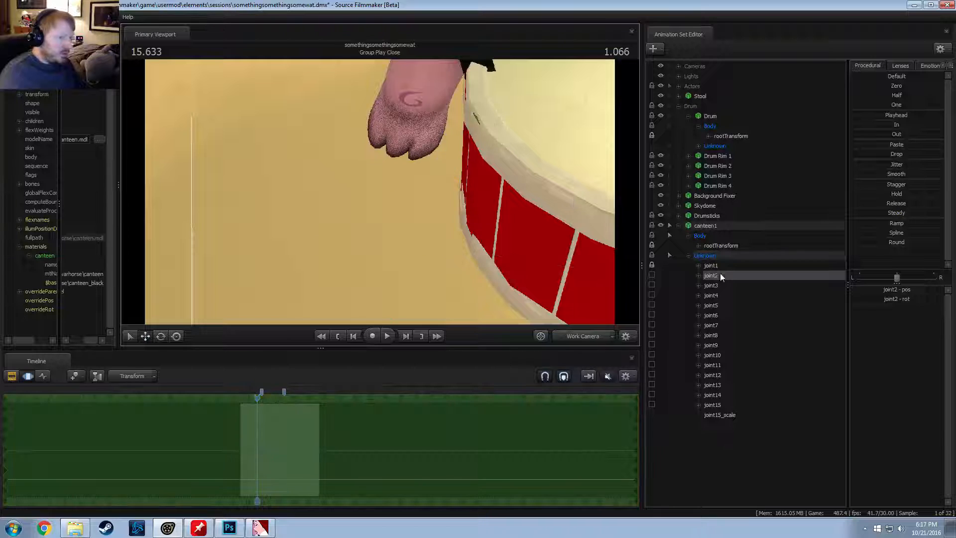
pyautogui.click(718, 285)
pyautogui.moveTo(498, 214); pyautogui.dragTo(374, 264)
pyautogui.hotkey('ctrl', 'z')
# Step: Rotate and move joint3 to attach that strap end to the drum's side, and lock it to the drum's rootTransform
pyautogui.moveTo(321, 219); pyautogui.dragTo(354, 239)
pyautogui.press('e')
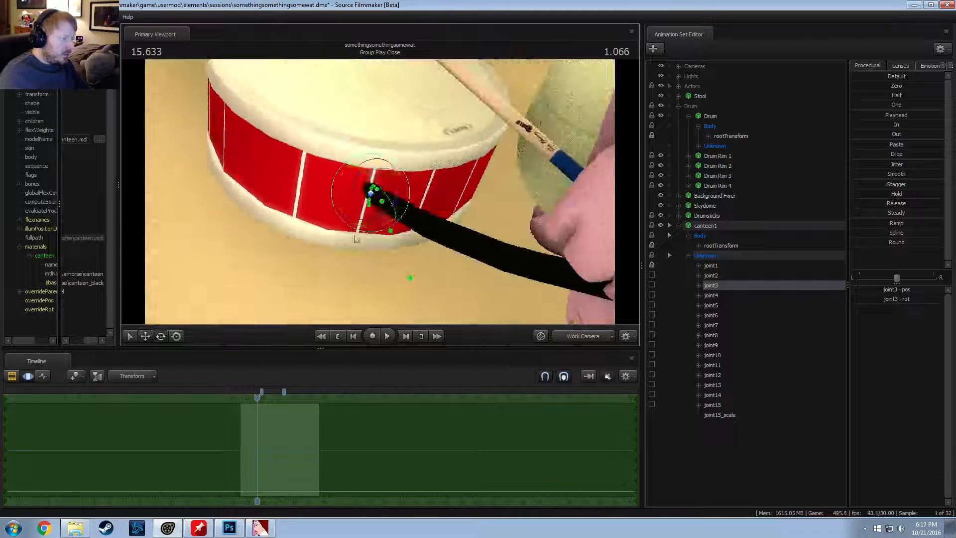
pyautogui.moveTo(411, 223); pyautogui.dragTo(364, 155)
pyautogui.press('e')
pyautogui.keyDown('alt'); pyautogui.moveTo(368, 234); pyautogui.dragTo(391, 187); pyautogui.keyUp('alt')
pyautogui.moveTo(402, 252); pyautogui.dragTo(381, 196)
pyautogui.press('w')
pyautogui.keyDown('alt'); pyautogui.moveTo(411, 231); pyautogui.dragTo(405, 206); pyautogui.keyUp('alt')
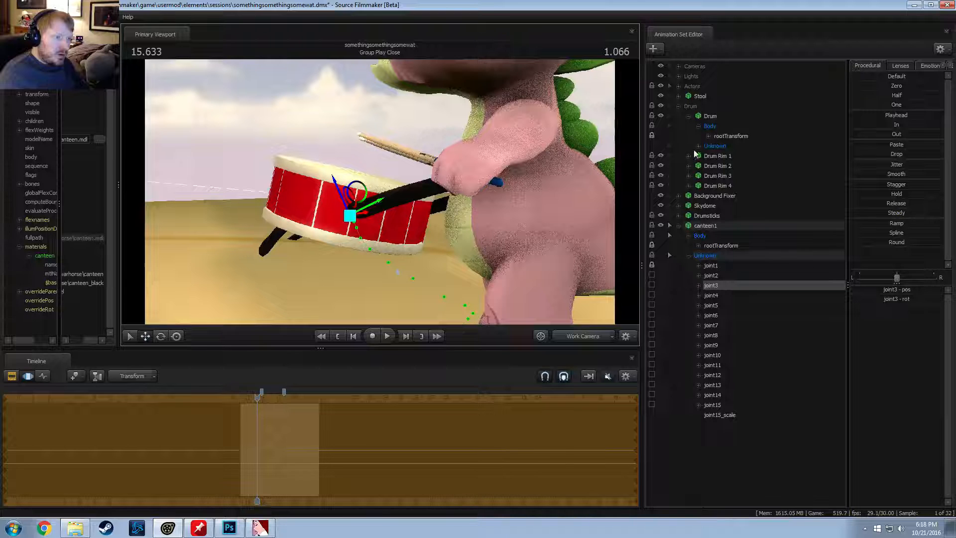
pyautogui.moveTo(728, 137); pyautogui.dragTo(729, 286)
pyautogui.click(727, 287)
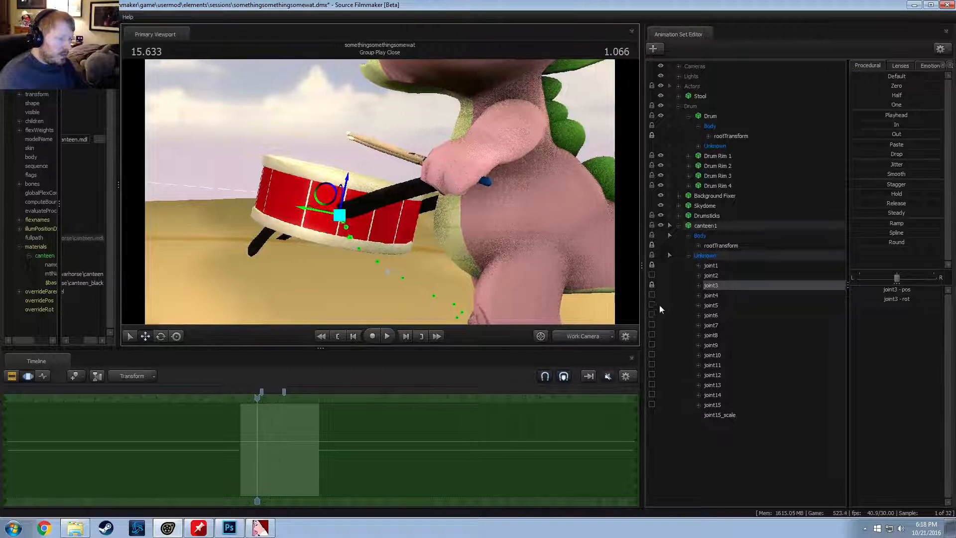
# Step: Move and rotate joint4 to bring the strap up from the drum to the side of the character's neck
pyautogui.click(718, 297)
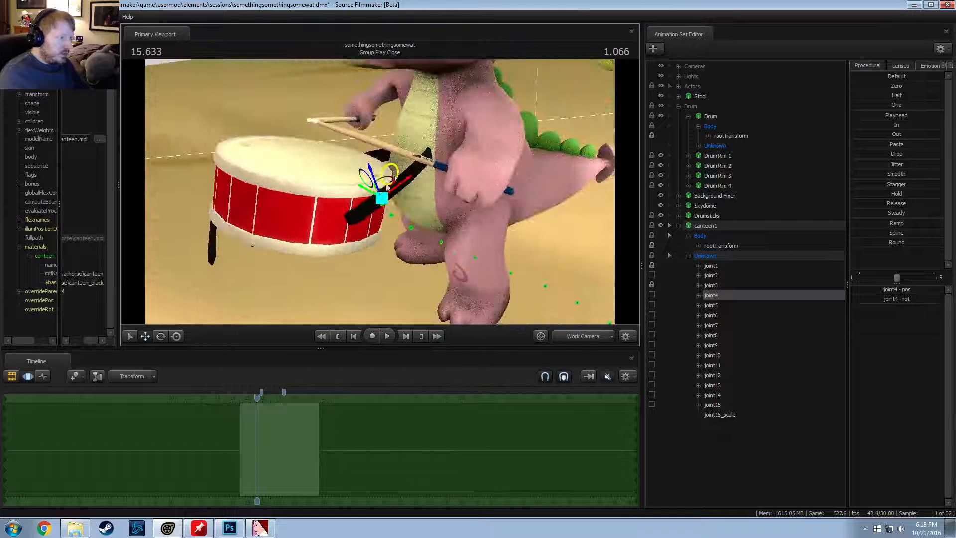
pyautogui.moveTo(412, 157); pyautogui.dragTo(490, 63)
pyautogui.moveTo(358, 154); pyautogui.dragTo(347, 160)
pyautogui.moveTo(414, 214); pyautogui.dragTo(414, 145)
pyautogui.press('e')
pyautogui.moveTo(414, 145); pyautogui.dragTo(486, 143)
pyautogui.moveTo(362, 154); pyautogui.dragTo(357, 156)
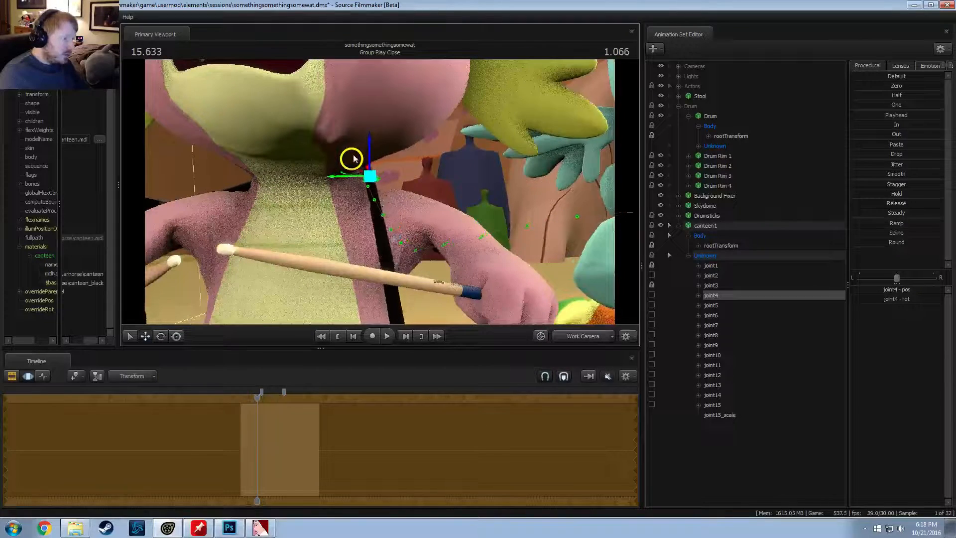
pyautogui.keyDown('alt'); pyautogui.moveTo(415, 225); pyautogui.dragTo(378, 228); pyautogui.keyUp('alt')
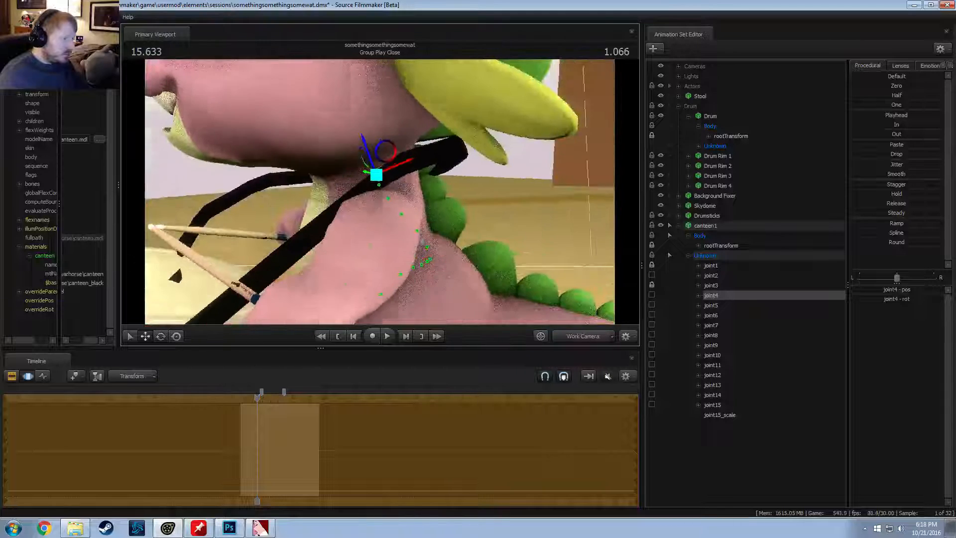
pyautogui.moveTo(387, 158); pyautogui.dragTo(487, 233)
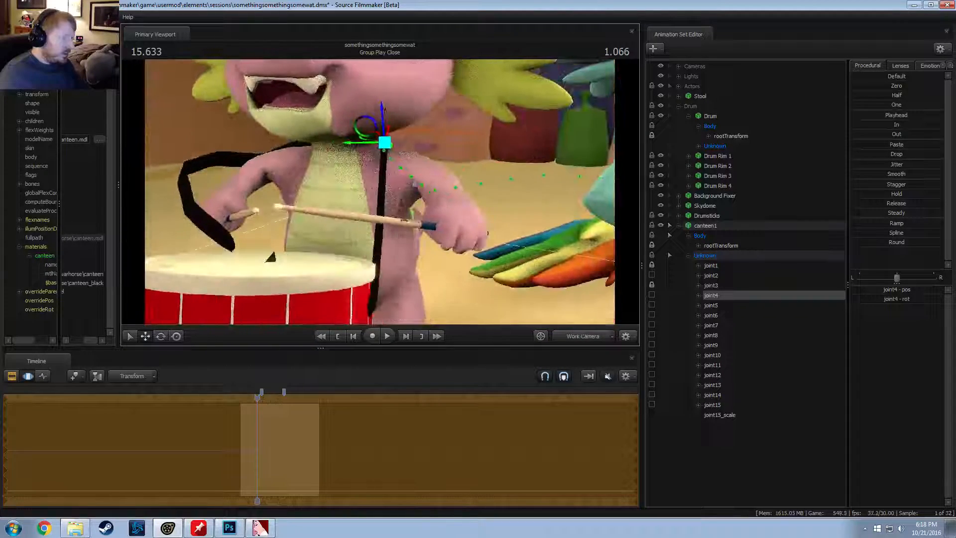
# Step: Try to rotate joint4 at the neck, and undo the rotation
pyautogui.press('e')
pyautogui.moveTo(403, 123); pyautogui.dragTo(411, 120)
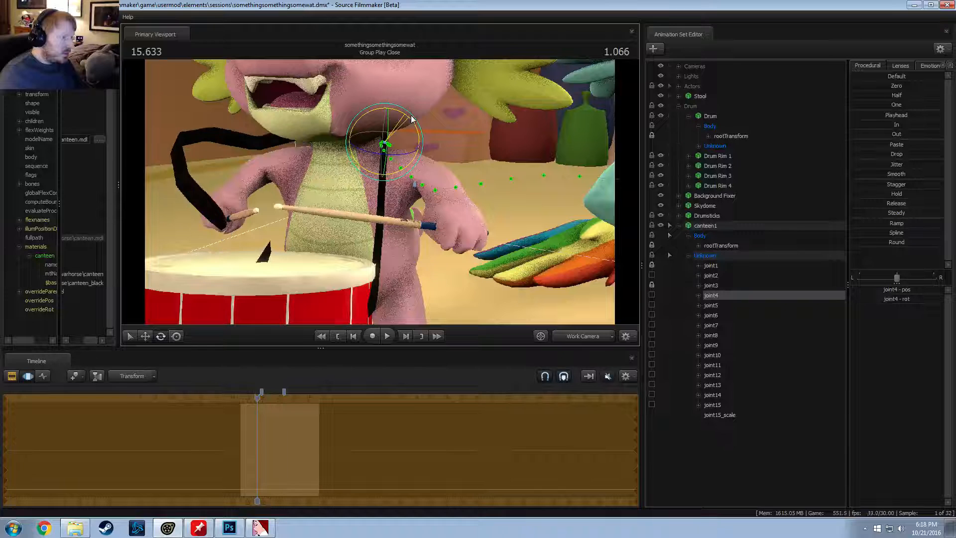
pyautogui.hotkey('ctrl', 'z')
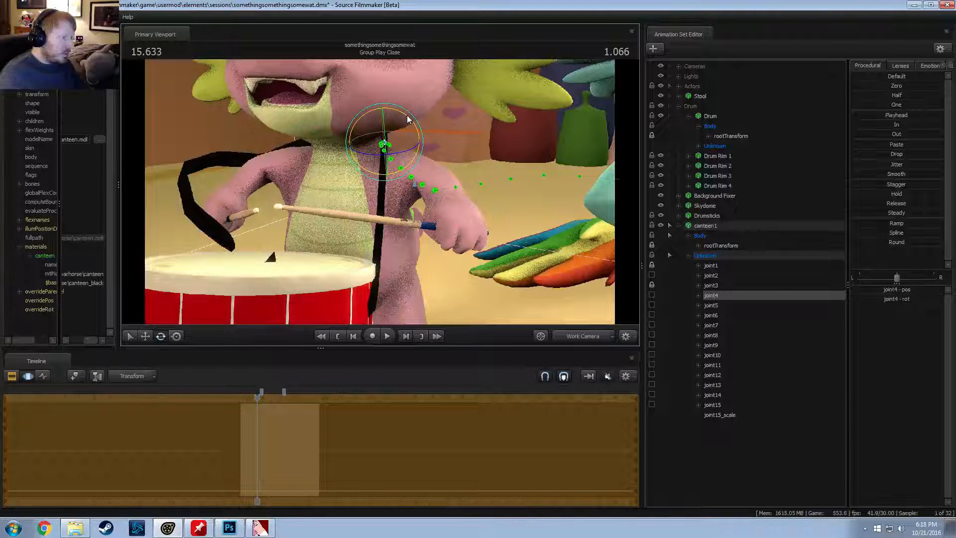
pyautogui.keyDown('alt'); pyautogui.moveTo(474, 151); pyautogui.dragTo(523, 255); pyautogui.keyUp('alt')
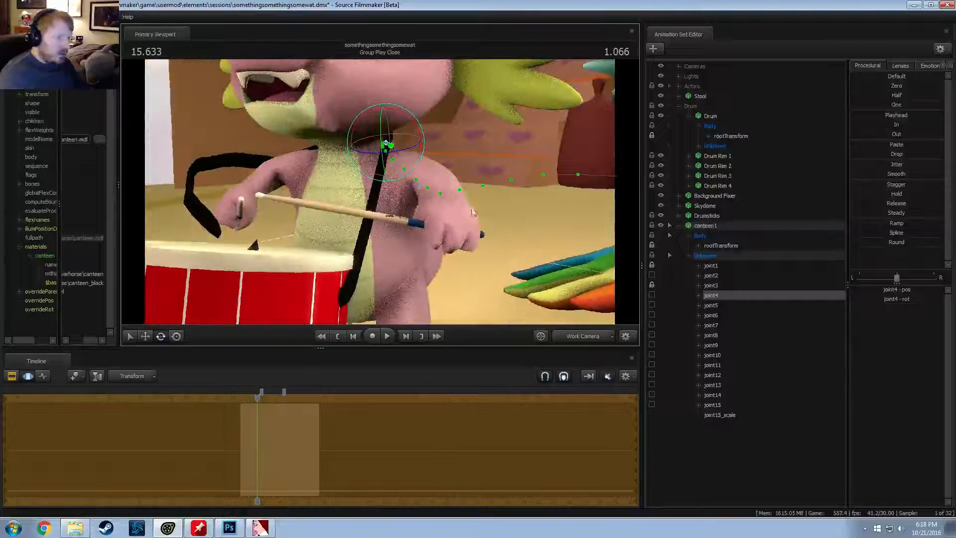
# Step: Identify Spike's neck bone with a test rotation that is undone, and lock joint4 to ValveBiped.Bip01_Neck1
pyautogui.press('ctrl')
pyautogui.click(355, 147)
pyautogui.moveTo(354, 147); pyautogui.dragTo(379, 149)
pyautogui.hotkey('ctrl', 'z')
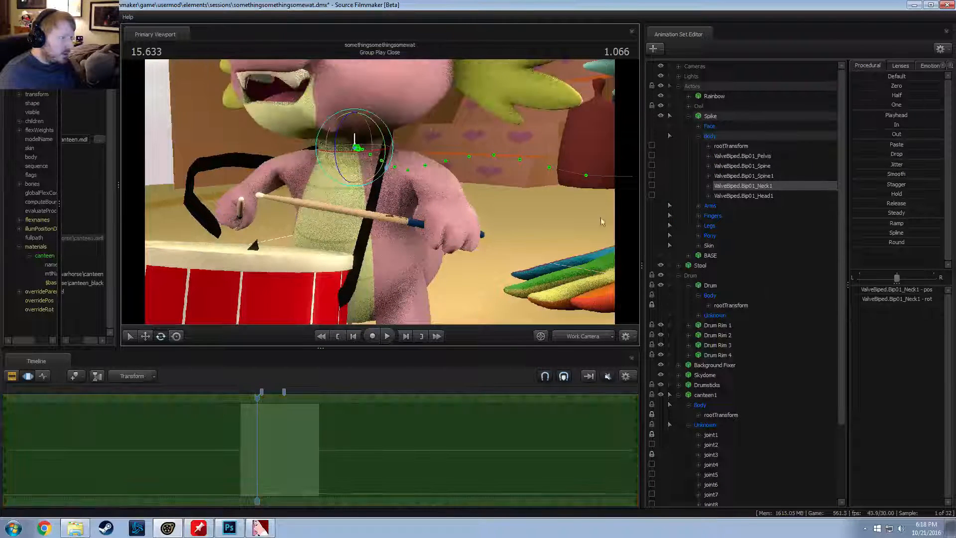
pyautogui.scroll(-2, 756, 319)
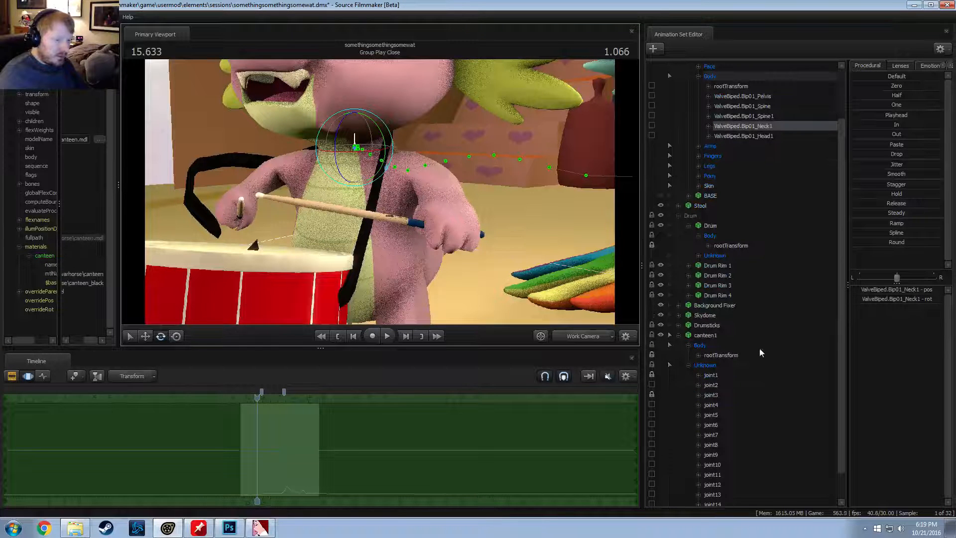
pyautogui.click(718, 404)
pyautogui.click(749, 127)
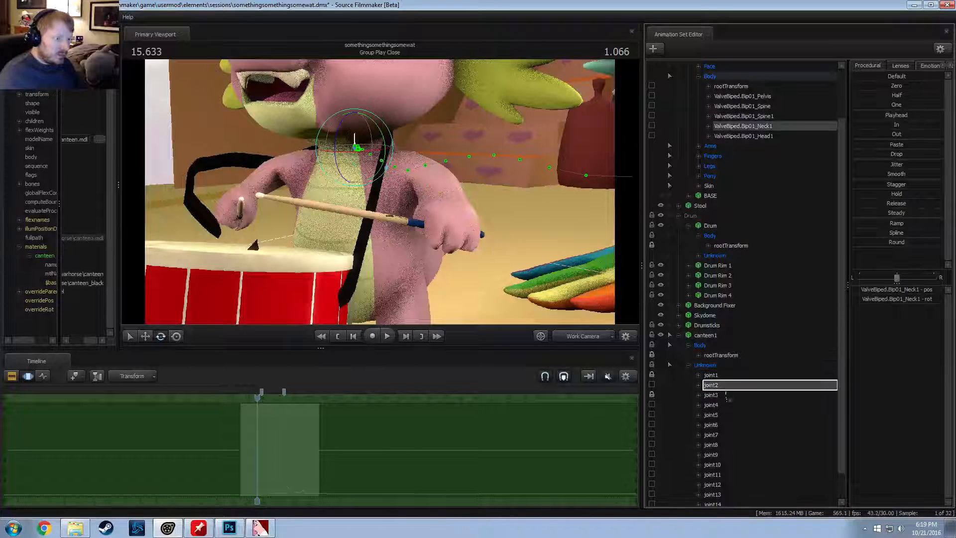
pyautogui.moveTo(726, 395); pyautogui.dragTo(726, 405)
pyautogui.click(721, 406)
# Step: Move and rotate joint5 to bend the strap closely along the side of the neck
pyautogui.keyDown('alt'); pyautogui.moveTo(448, 199); pyautogui.dragTo(318, 199); pyautogui.keyUp('alt')
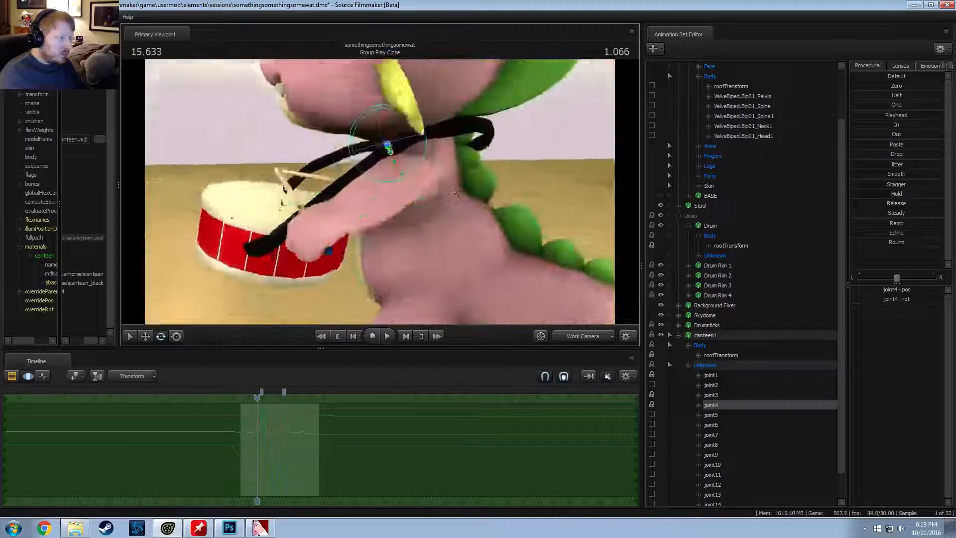
pyautogui.keyDown('alt'); pyautogui.moveTo(382, 196); pyautogui.dragTo(318, 209); pyautogui.keyUp('alt')
pyautogui.press('w')
pyautogui.moveTo(381, 196)
pyautogui.mouseDown()
pyautogui.moveTo(398, 184)
pyautogui.moveTo(378, 195)
pyautogui.moveTo(239, 194)
pyautogui.moveTo(379, 194)
pyautogui.mouseUp()
pyautogui.click(728, 416)
pyautogui.press('e')
pyautogui.press('w')
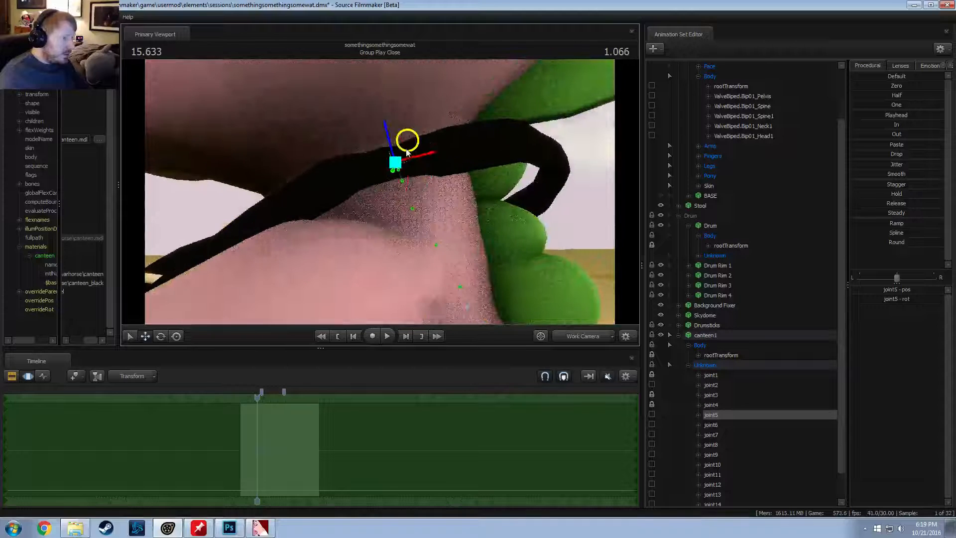
pyautogui.moveTo(403, 148)
pyautogui.mouseDown()
pyautogui.moveTo(415, 160)
pyautogui.moveTo(405, 147)
pyautogui.mouseUp()
pyautogui.click(408, 143)
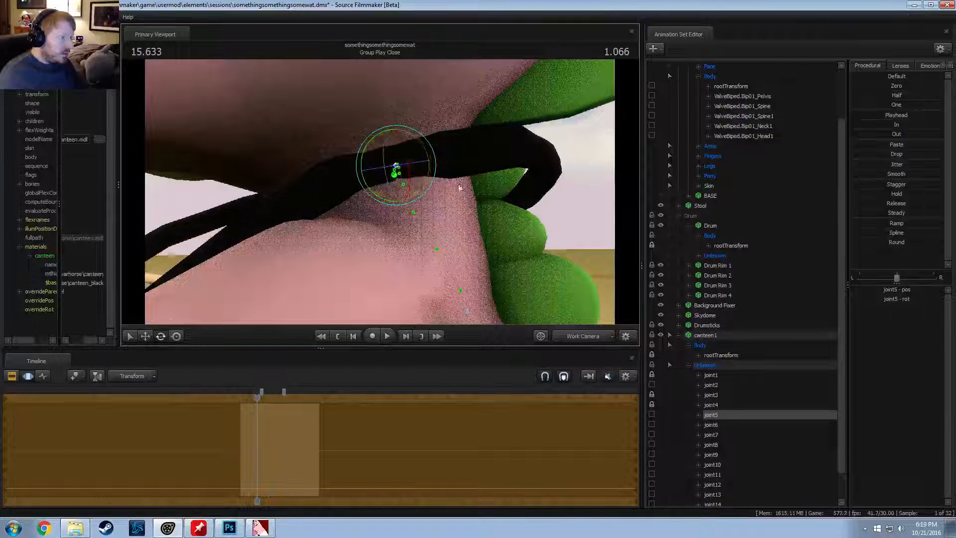
pyautogui.keyDown('alt'); pyautogui.moveTo(459, 187); pyautogui.dragTo(616, 311); pyautogui.keyUp('alt')
pyautogui.press('w')
# Step: Move and rotate joint6 to wrap the strap around the back of the neck at the spines
pyautogui.click(737, 426)
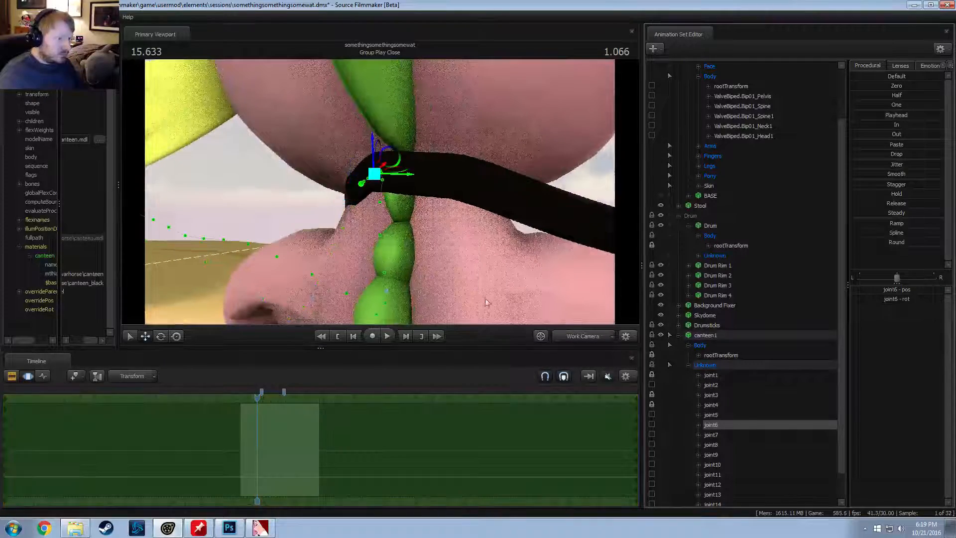
pyautogui.keyDown('alt'); pyautogui.moveTo(348, 149); pyautogui.dragTo(517, 174); pyautogui.keyUp('alt')
pyautogui.press('e')
pyautogui.press('w')
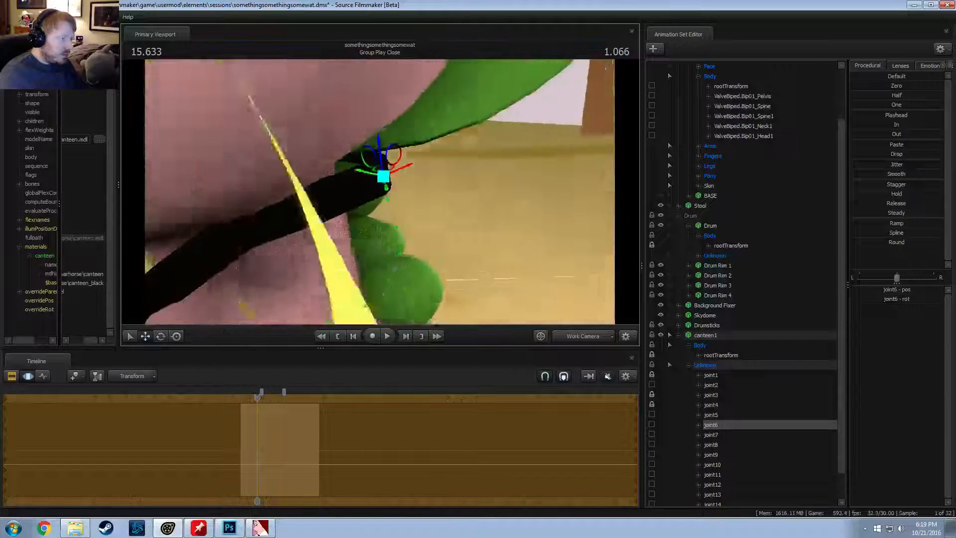
pyautogui.keyDown('alt'); pyautogui.moveTo(380, 192); pyautogui.dragTo(403, 185); pyautogui.keyUp('alt')
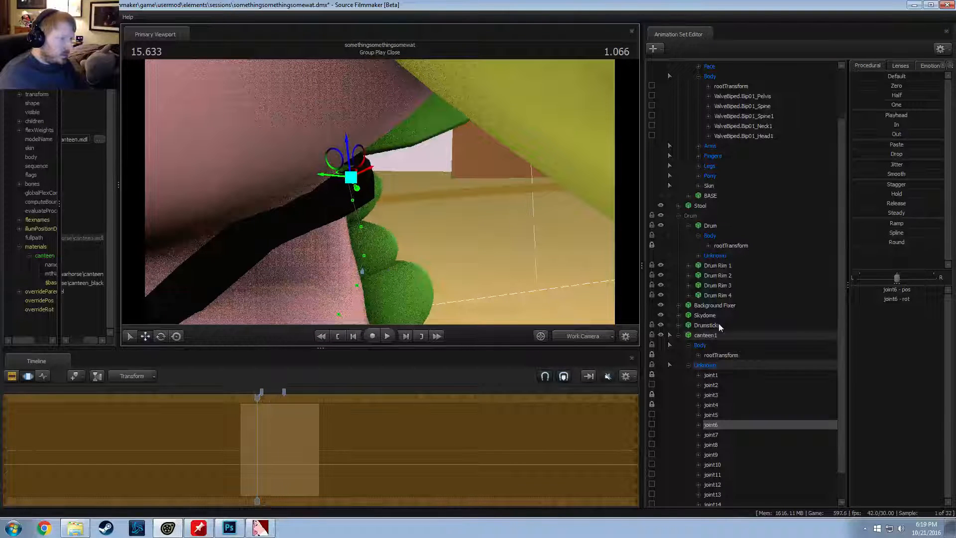
# Step: Readjust joint5 so the strap rests against the side of the neck
pyautogui.click(710, 415)
pyautogui.press('e')
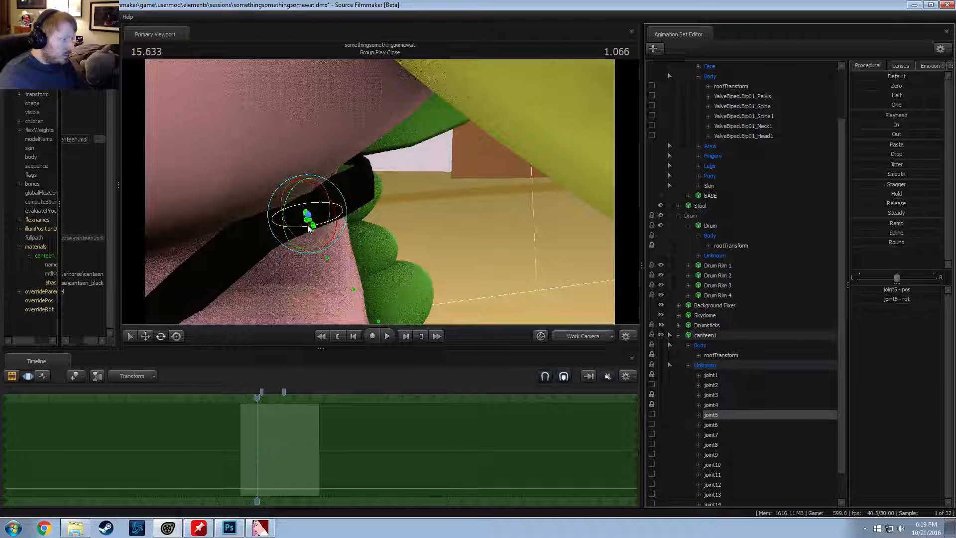
pyautogui.moveTo(309, 228); pyautogui.dragTo(786, 294)
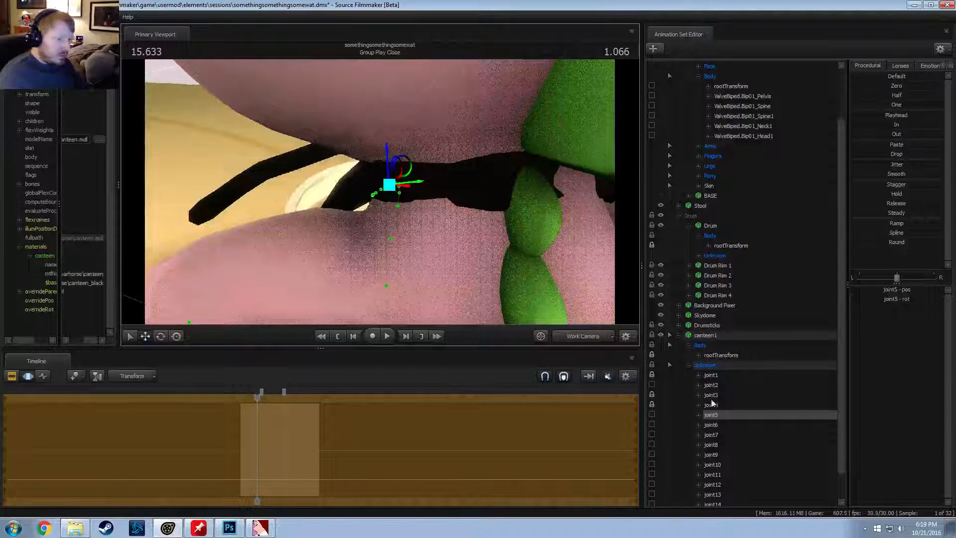
# Step: Refine the position and rotation of joint6 so the strap hugs the back of the neck beside the spines
pyautogui.click(712, 425)
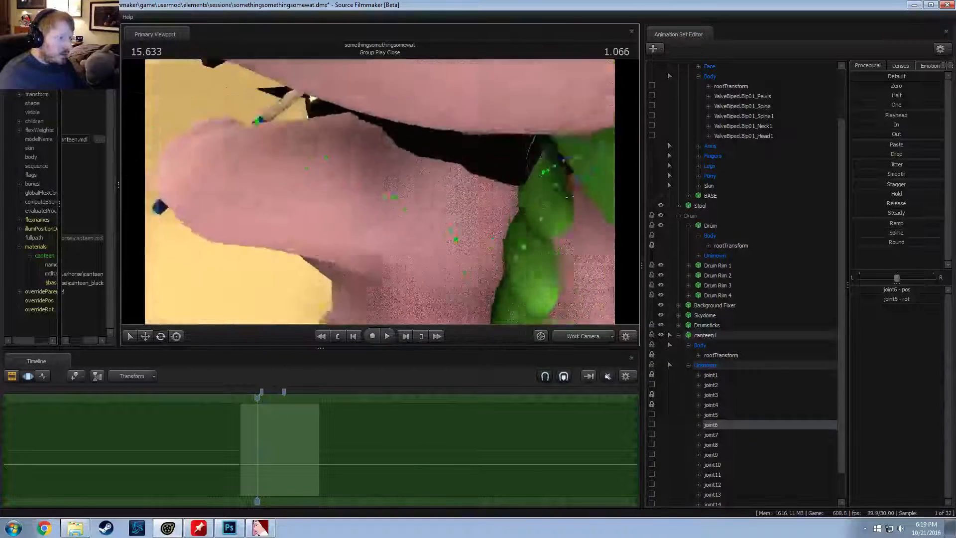
pyautogui.moveTo(380, 192)
pyautogui.keyDown('alt'); pyautogui.mouseDown()
pyautogui.moveTo(453, 204)
pyautogui.moveTo(478, 189)
pyautogui.moveTo(547, 184)
pyautogui.moveTo(431, 196)
pyautogui.moveTo(443, 177)
pyautogui.moveTo(376, 196)
pyautogui.mouseUp(); pyautogui.keyUp('alt')
pyautogui.press('w')
pyautogui.press('e')
pyautogui.press('w')
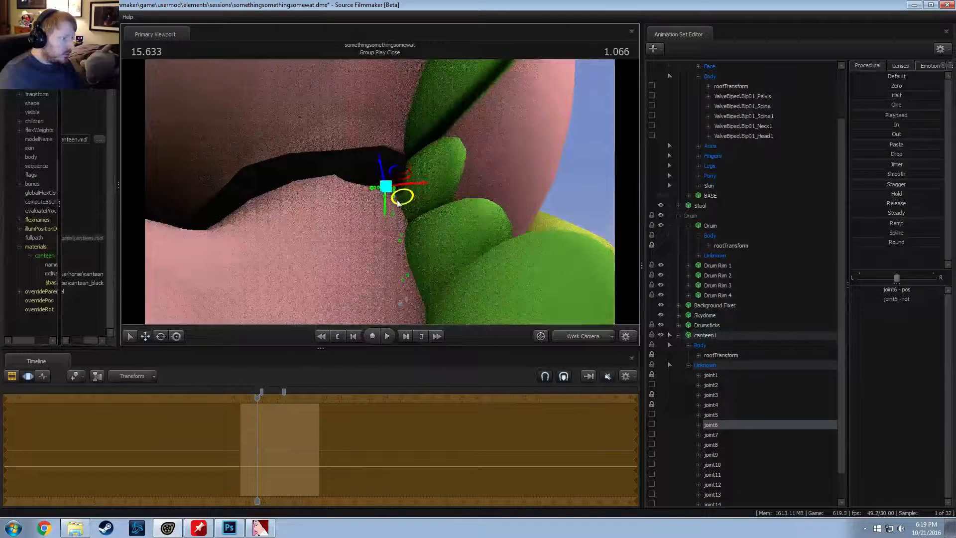
pyautogui.keyDown('alt'); pyautogui.moveTo(440, 202); pyautogui.dragTo(387, 192); pyautogui.keyUp('alt')
# Step: Try to move joint7 on the far side of the neck, and undo the move
pyautogui.click(710, 433)
pyautogui.keyDown('alt'); pyautogui.moveTo(548, 249); pyautogui.dragTo(397, 201); pyautogui.keyUp('alt')
pyautogui.moveTo(528, 190); pyautogui.dragTo(522, 178)
pyautogui.hotkey('ctrl', 'z')
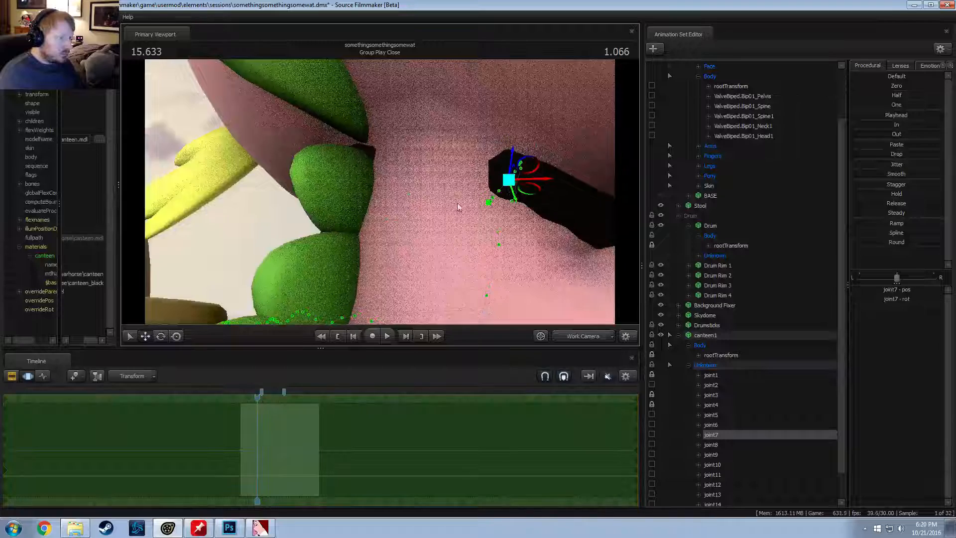
# Step: Rotate joint6 to redirect the strap out of the neck on the far side of the spines
pyautogui.keyDown('alt'); pyautogui.moveTo(458, 207); pyautogui.dragTo(388, 201); pyautogui.keyUp('alt')
pyautogui.click(715, 426)
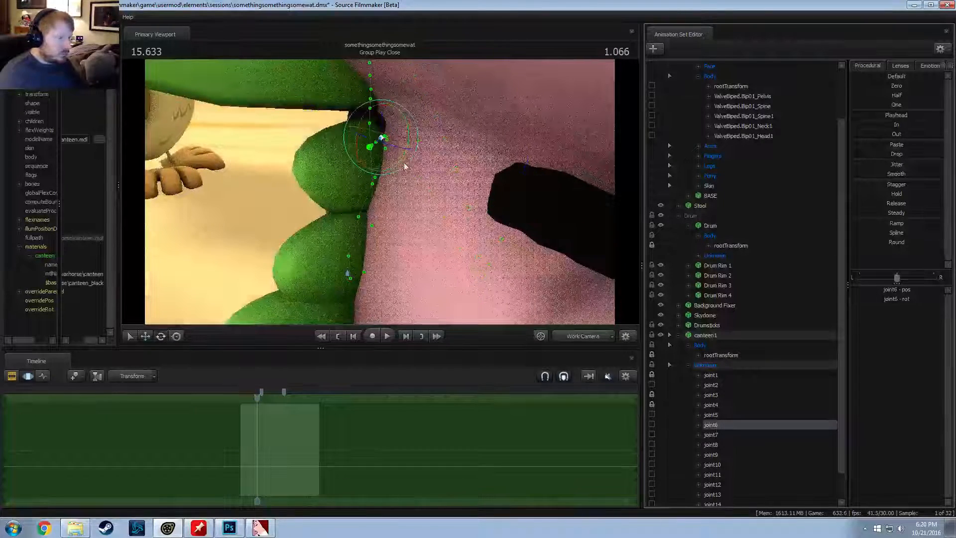
pyautogui.moveTo(391, 148); pyautogui.dragTo(352, 135)
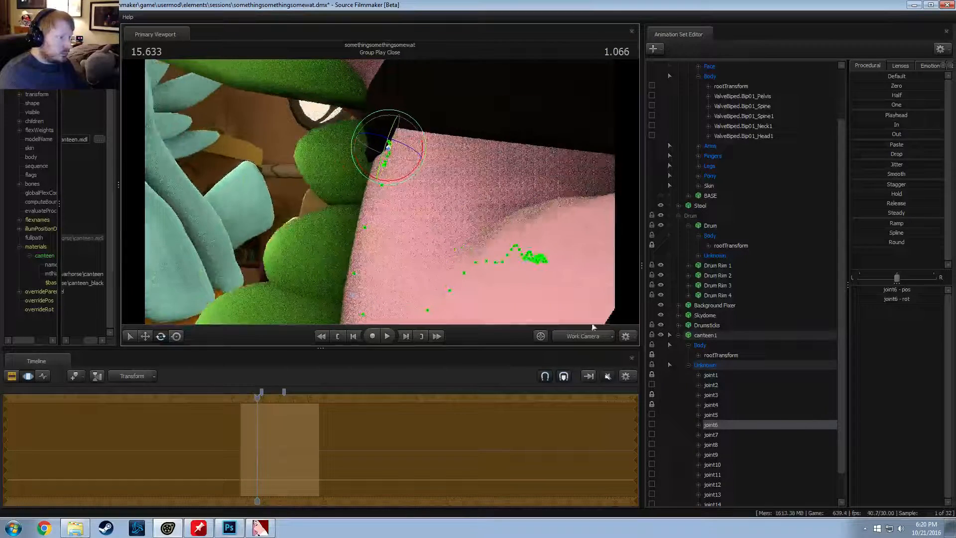
# Step: Move and rotate joint7 to lay the strap over the neck on the far side of the spines
pyautogui.click(736, 433)
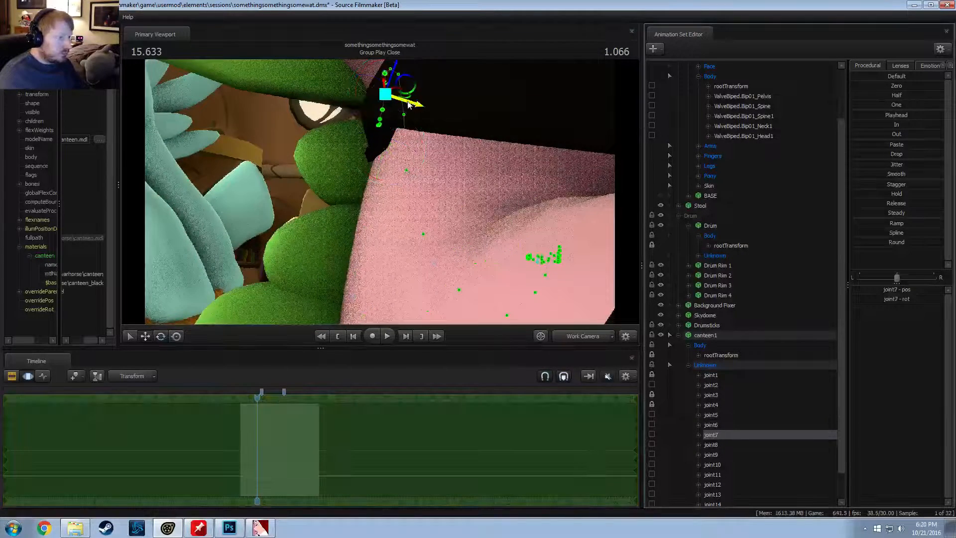
pyautogui.moveTo(409, 104); pyautogui.dragTo(425, 114)
pyautogui.keyDown('alt'); pyautogui.moveTo(426, 150); pyautogui.dragTo(440, 195); pyautogui.keyUp('alt')
pyautogui.press('e')
pyautogui.keyDown('alt'); pyautogui.moveTo(398, 245); pyautogui.dragTo(387, 169); pyautogui.keyUp('alt')
pyautogui.press('w')
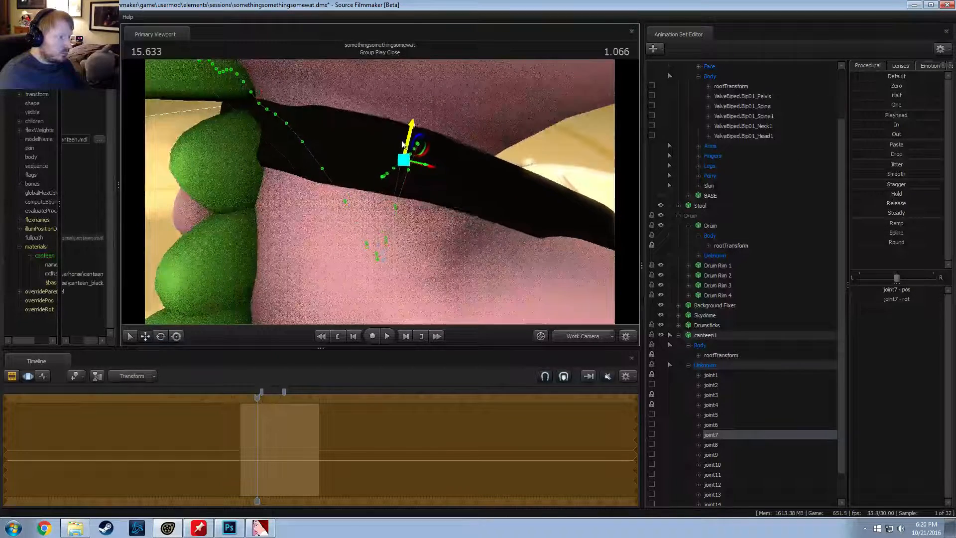
pyautogui.press('e')
pyautogui.keyDown('alt'); pyautogui.moveTo(382, 253); pyautogui.dragTo(479, 295); pyautogui.keyUp('alt')
pyautogui.moveTo(391, 201)
pyautogui.keyDown('alt'); pyautogui.mouseDown()
pyautogui.moveTo(359, 224)
pyautogui.moveTo(398, 207)
pyautogui.moveTo(391, 202)
pyautogui.mouseUp(); pyautogui.keyUp('alt')
pyautogui.press('w')
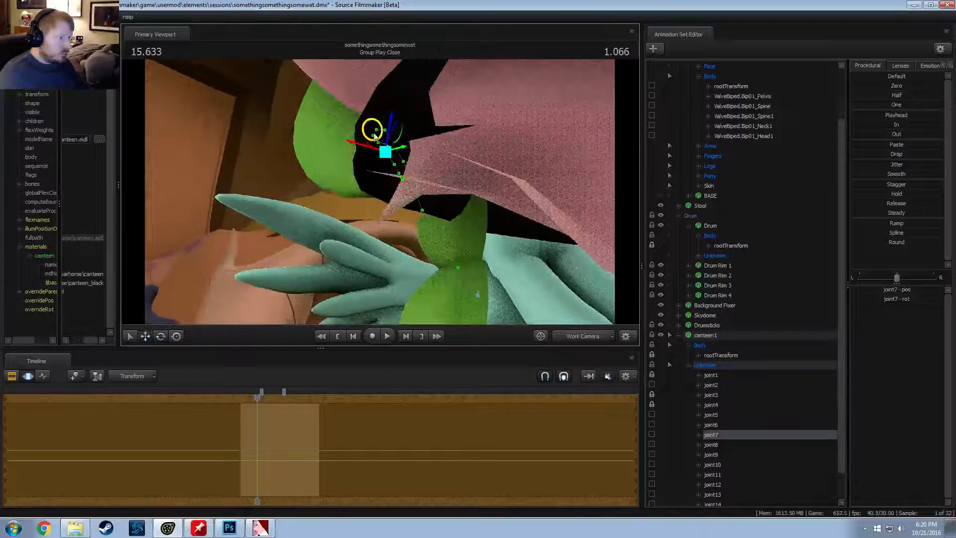
# Step: Move and rotate the strap's joint7, then select joint8 for rotating, to wrap the strap around the dragon's neck
pyautogui.moveTo(378, 137); pyautogui.dragTo(436, 181)
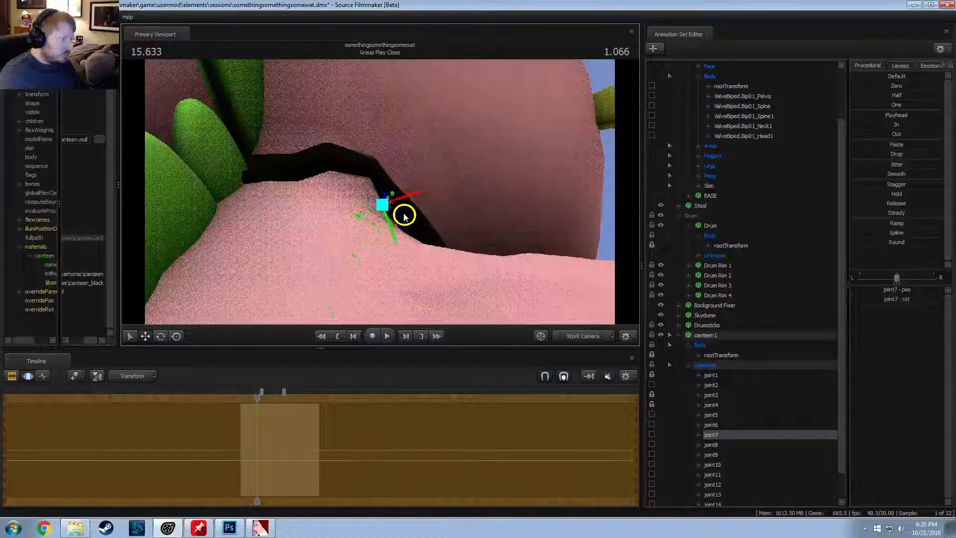
pyautogui.keyDown('alt'); pyautogui.moveTo(389, 209); pyautogui.dragTo(483, 182); pyautogui.keyUp('alt')
pyautogui.press('e')
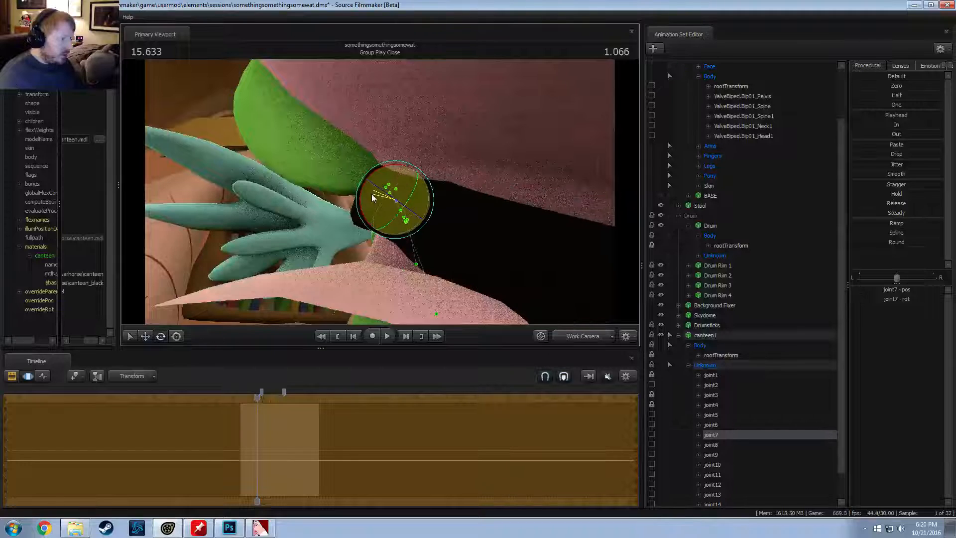
pyautogui.moveTo(372, 194); pyautogui.dragTo(388, 205)
pyautogui.click(719, 446)
pyautogui.press('e')
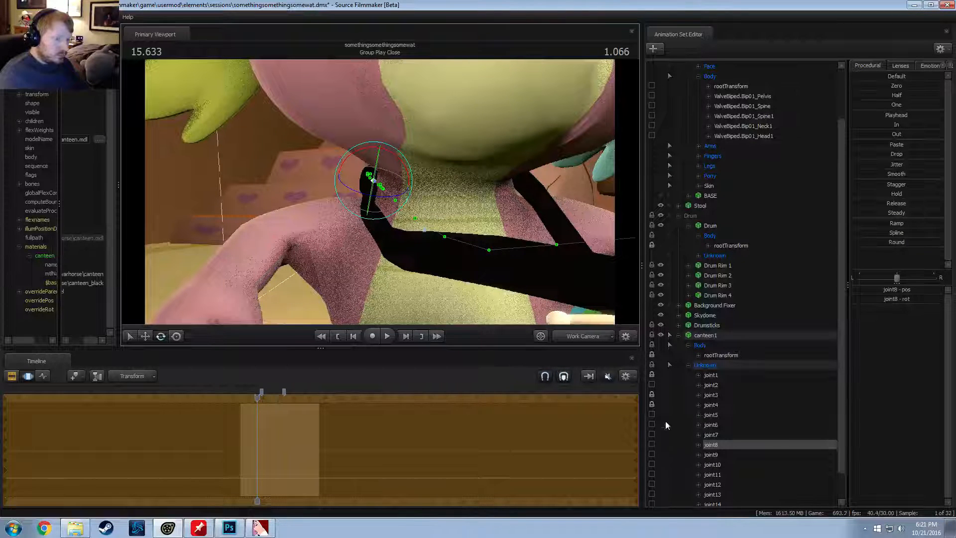
# Step: Lock the strap's joint8 to the dragon's ValveBiped.Bip01_Neck1 control
pyautogui.click(769, 127)
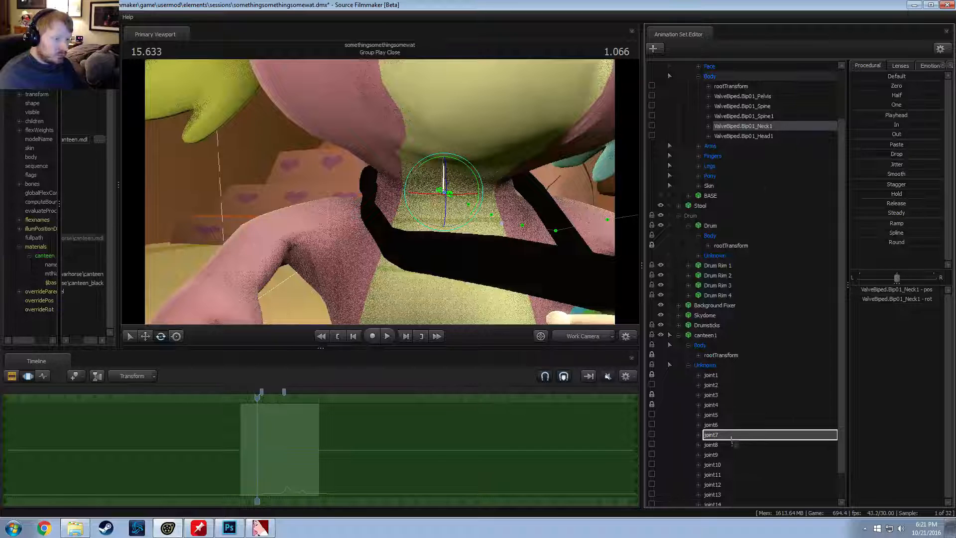
pyautogui.click(718, 436)
pyautogui.click(718, 445)
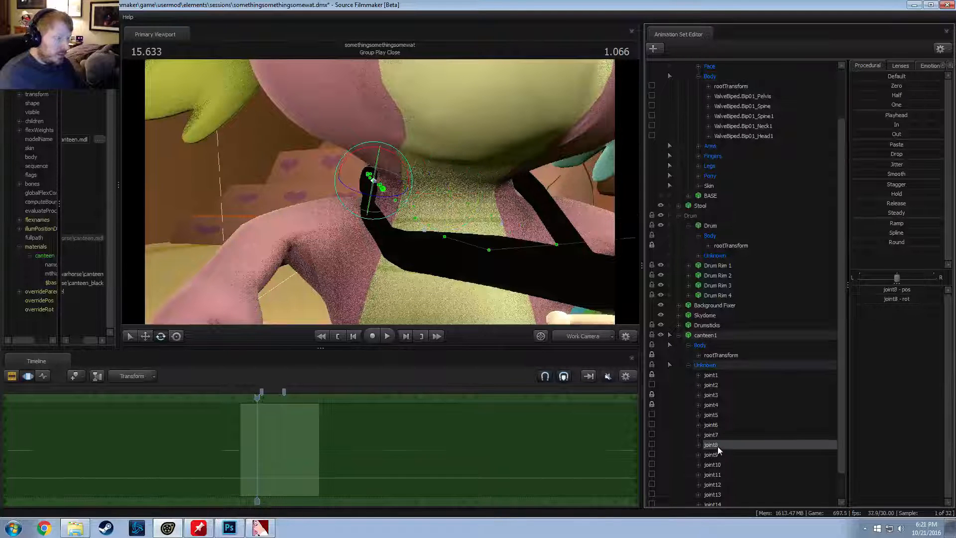
pyautogui.click(712, 455)
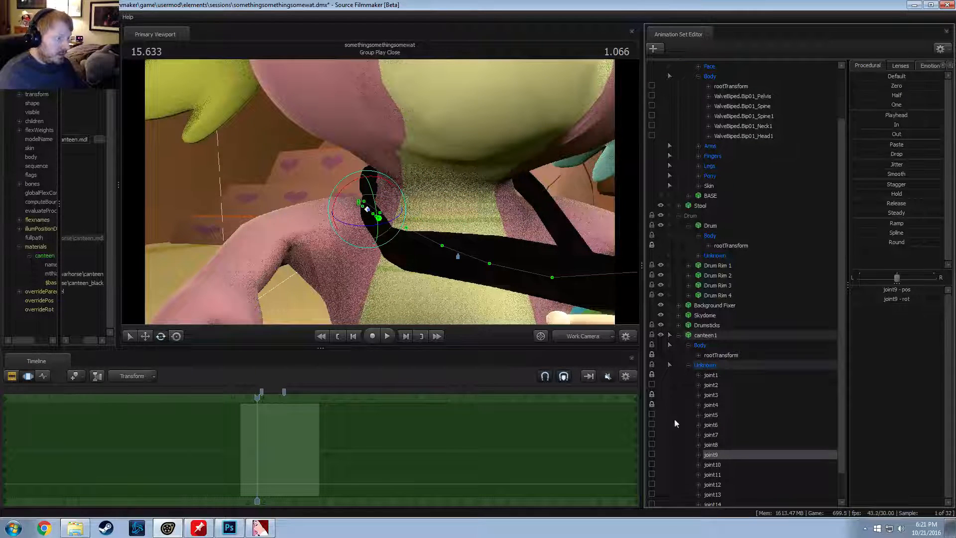
pyautogui.keyDown('alt'); pyautogui.moveTo(476, 287); pyautogui.dragTo(443, 292); pyautogui.keyUp('alt')
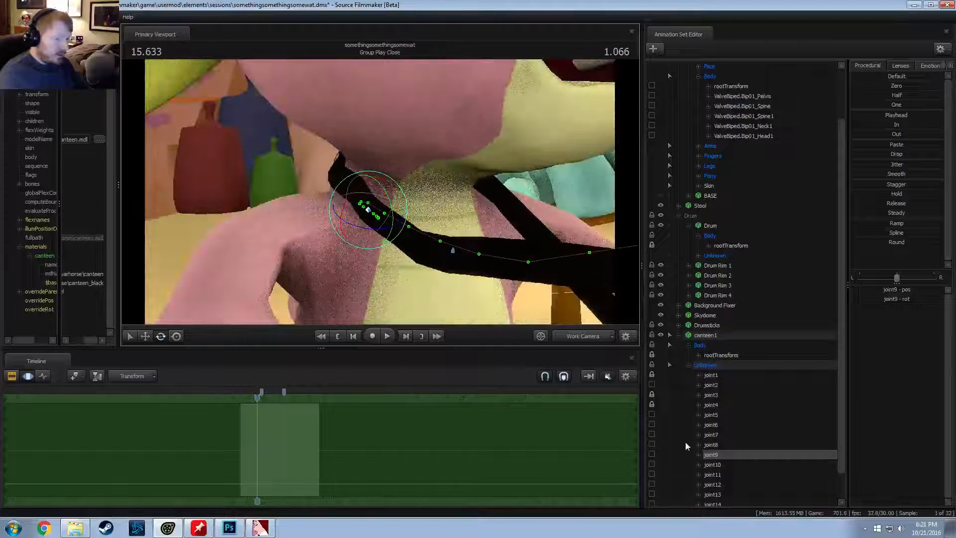
pyautogui.click(717, 443)
pyautogui.click(760, 128)
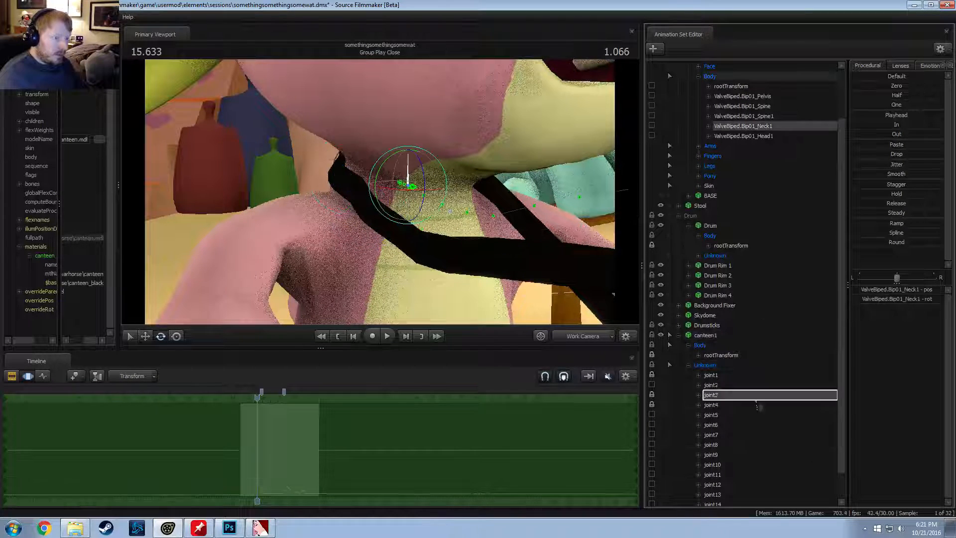
pyautogui.moveTo(714, 445); pyautogui.dragTo(714, 445)
# Step: Move the strap's joint9 down from the dragon's shoulder to the side of the drum
pyautogui.click(715, 453)
pyautogui.press('s')
pyautogui.moveTo(428, 209); pyautogui.dragTo(436, 242)
pyautogui.press('w')
pyautogui.moveTo(351, 129); pyautogui.dragTo(337, 243)
pyautogui.keyDown('alt'); pyautogui.moveTo(337, 243); pyautogui.dragTo(393, 172); pyautogui.keyUp('alt')
pyautogui.press('w')
pyautogui.moveTo(375, 210)
pyautogui.mouseDown()
pyautogui.moveTo(368, 230)
pyautogui.moveTo(371, 194)
pyautogui.moveTo(374, 244)
pyautogui.moveTo(382, 219)
pyautogui.moveTo(356, 219)
pyautogui.moveTo(382, 195)
pyautogui.mouseUp()
# Step: Shift and rotate joint9 to bring the strap alongside the drum's outer edge
pyautogui.press('s')
pyautogui.press('w')
pyautogui.press('d')
pyautogui.keyDown('alt'); pyautogui.moveTo(366, 106); pyautogui.dragTo(381, 195); pyautogui.keyUp('alt')
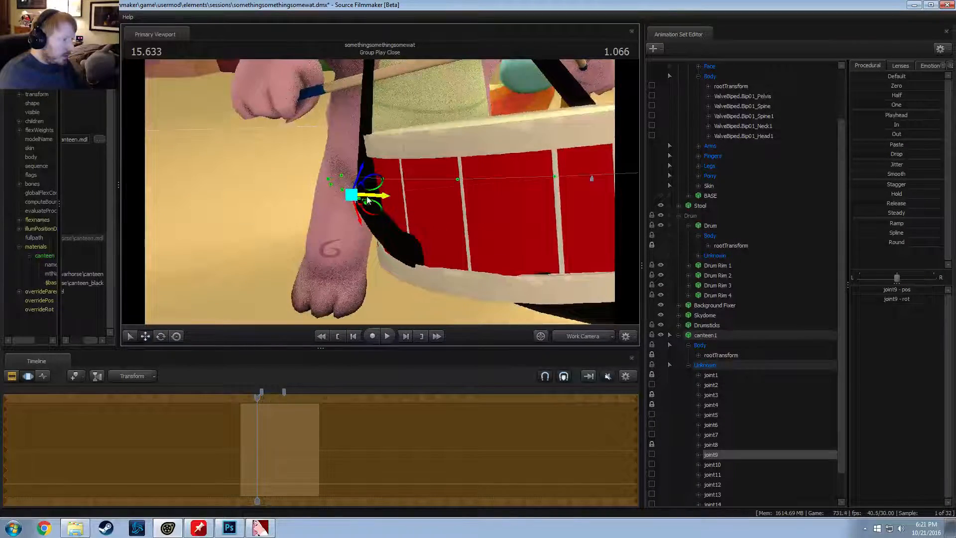
pyautogui.moveTo(374, 198)
pyautogui.mouseDown()
pyautogui.moveTo(384, 214)
pyautogui.moveTo(383, 199)
pyautogui.mouseUp()
pyautogui.keyDown('alt'); pyautogui.moveTo(285, 203); pyautogui.dragTo(381, 192); pyautogui.keyUp('alt')
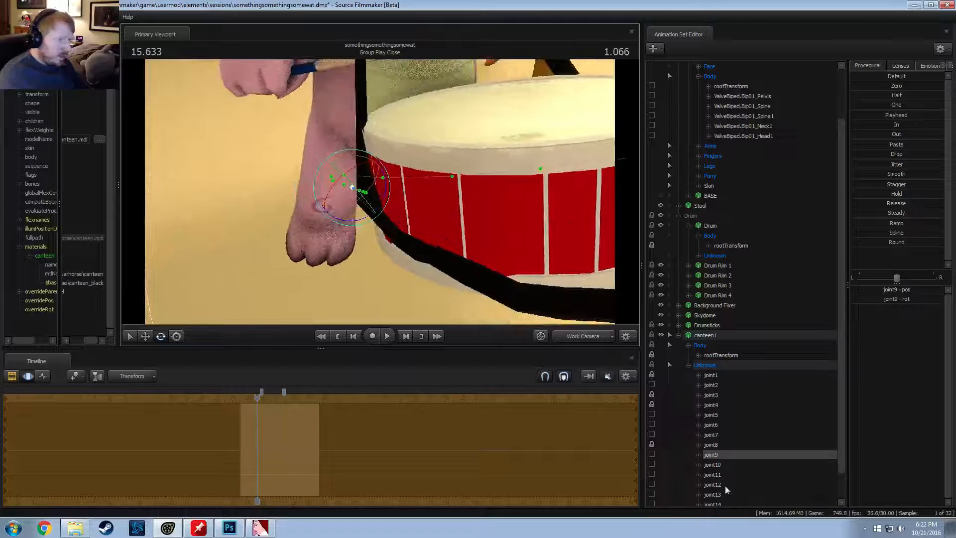
# Step: Tuck joint10 into the side of the drum and reposition joint9 against the drum's shell
pyautogui.click(720, 465)
pyautogui.moveTo(435, 245); pyautogui.dragTo(435, 195)
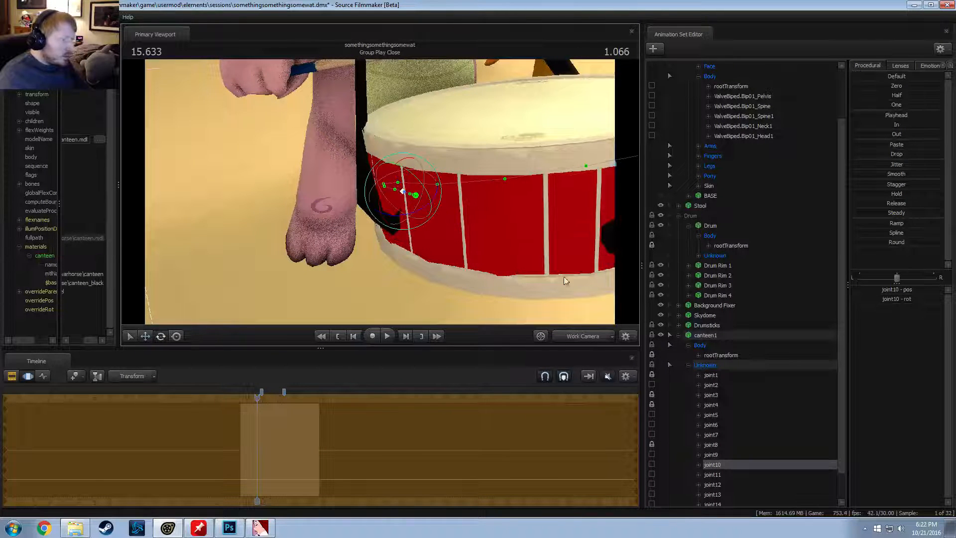
pyautogui.click(722, 456)
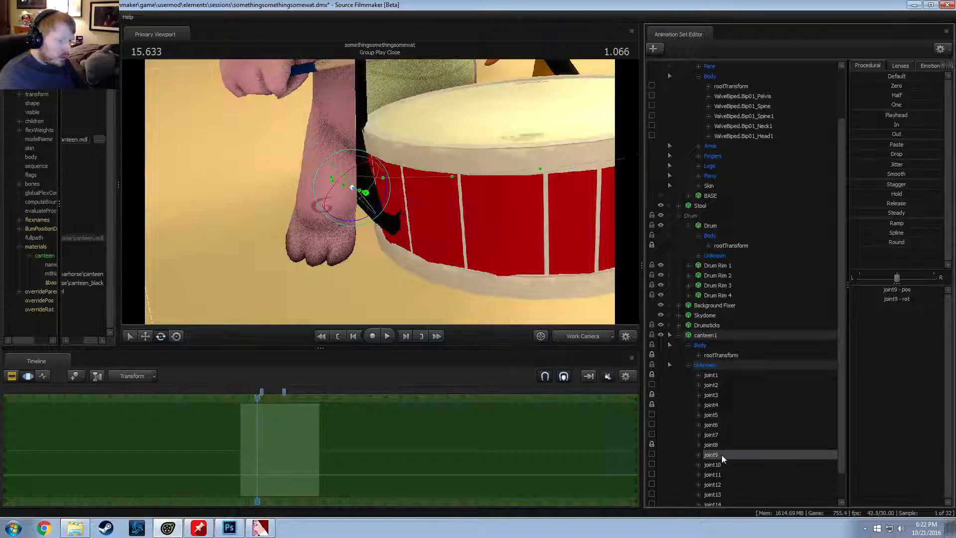
pyautogui.moveTo(377, 198); pyautogui.dragTo(381, 196)
pyautogui.keyDown('alt'); pyautogui.moveTo(382, 196); pyautogui.dragTo(376, 175); pyautogui.keyUp('alt')
pyautogui.keyDown('alt'); pyautogui.moveTo(376, 175); pyautogui.dragTo(381, 195); pyautogui.keyUp('alt')
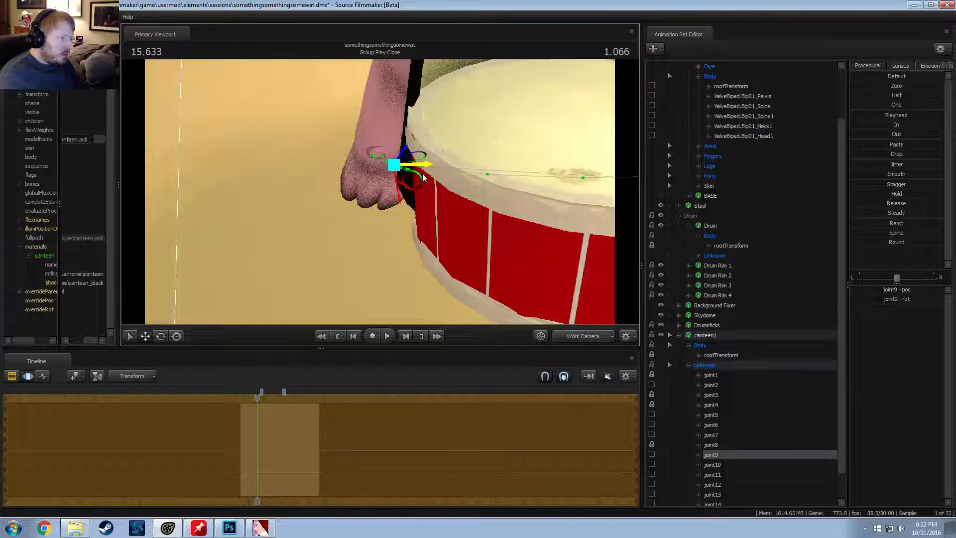
pyautogui.keyDown('alt'); pyautogui.moveTo(421, 176); pyautogui.dragTo(422, 192); pyautogui.keyUp('alt')
pyautogui.moveTo(382, 189); pyautogui.dragTo(434, 234)
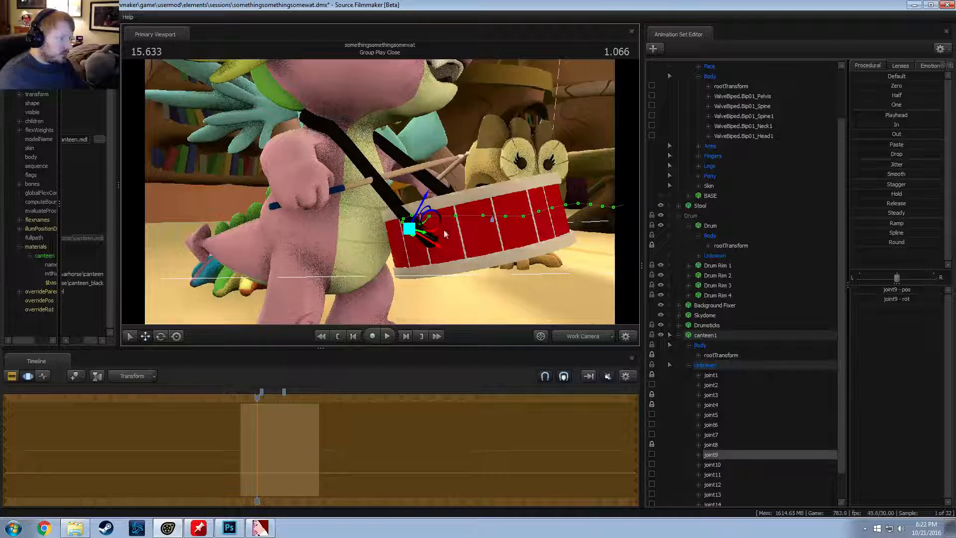
# Step: Lock joint9 to the drum's rootTransform and select joint10
pyautogui.click(718, 466)
pyautogui.click(715, 456)
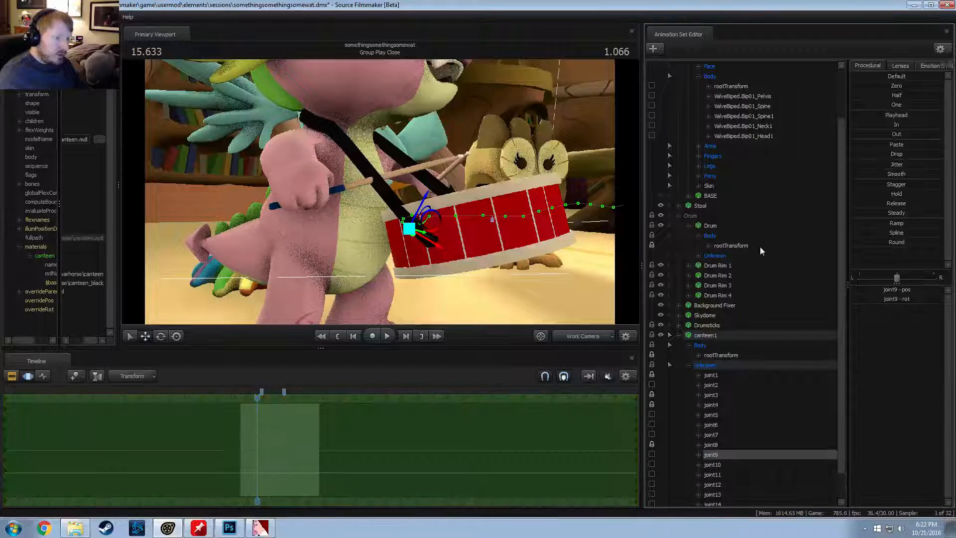
pyautogui.click(720, 465)
# Step: Add a scale control to joint10 of canteen1
pyautogui.rightClick(726, 466)
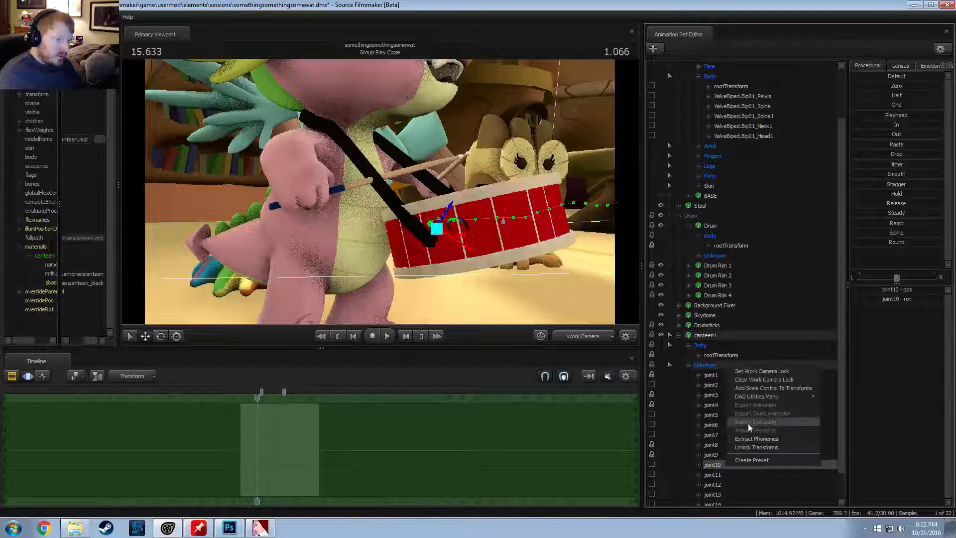
pyautogui.click(774, 470)
pyautogui.scroll(-1, 775, 470)
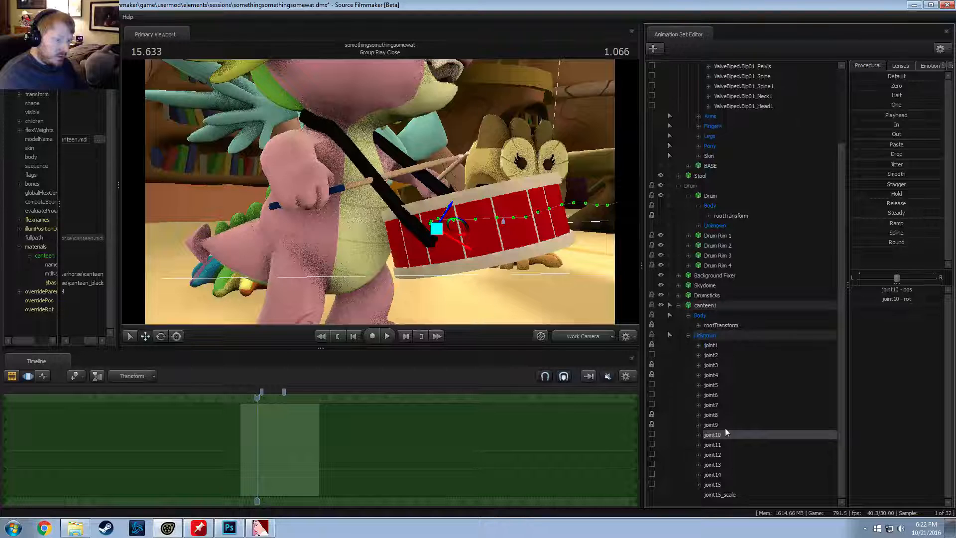
pyautogui.rightClick(727, 431)
pyautogui.click(757, 456)
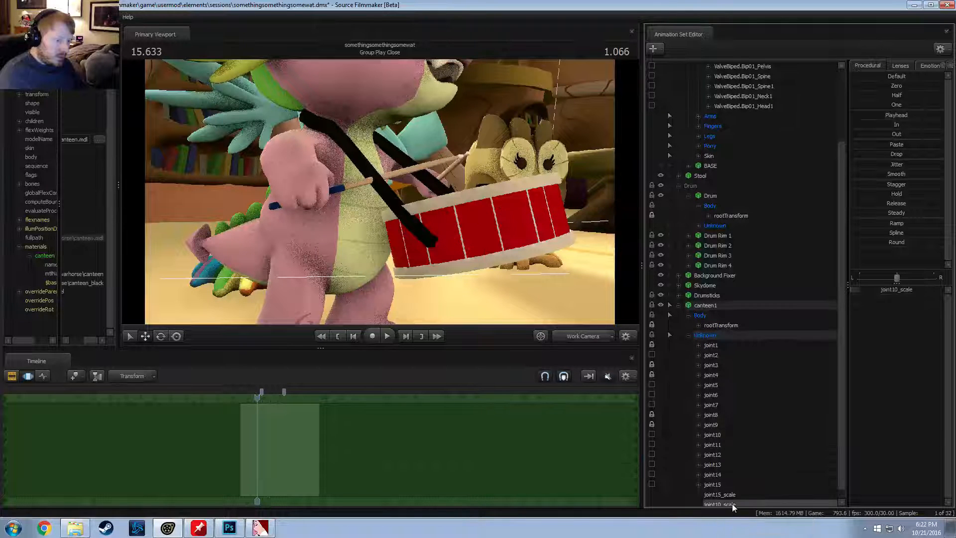
# Step: Examine the strap through camera1 and around the dragon with the work camera at several moments of the shot
pyautogui.press('space')
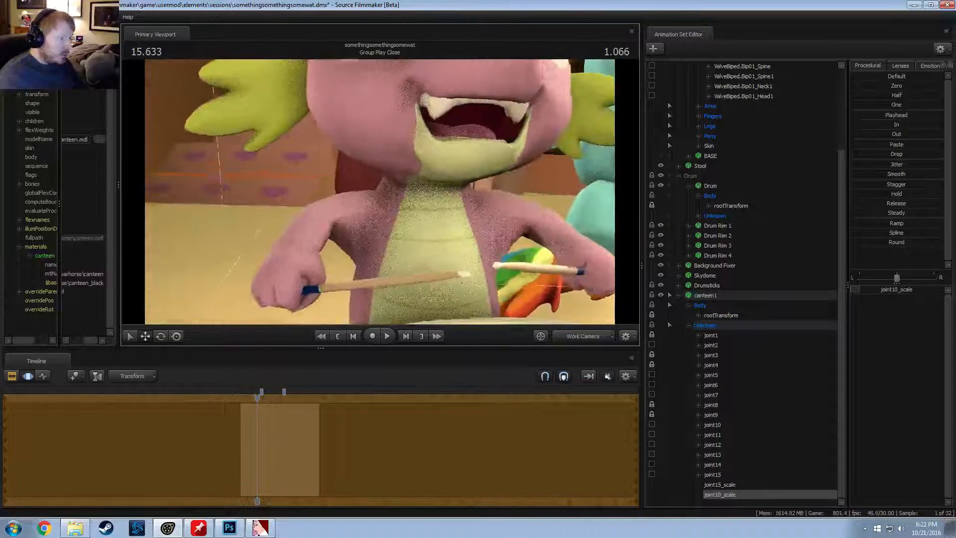
pyautogui.click(558, 336)
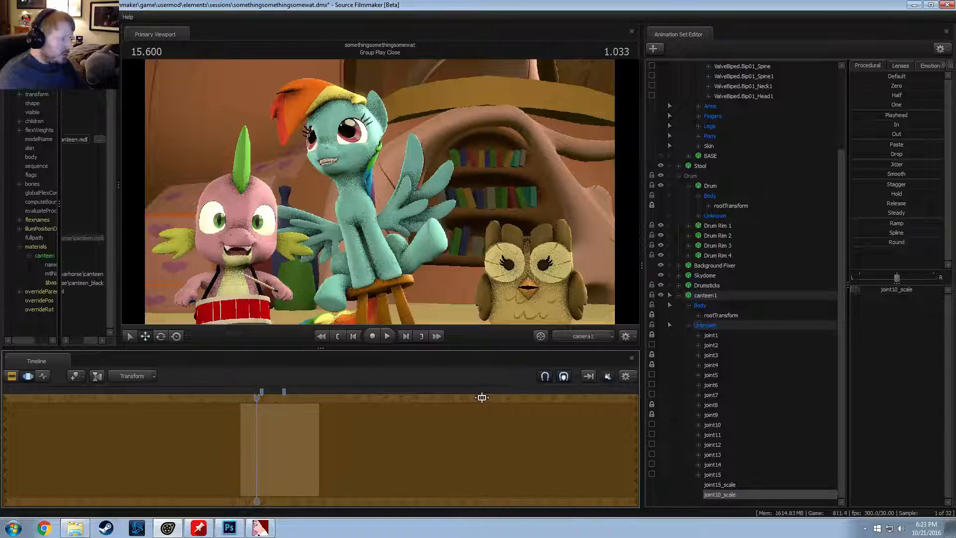
pyautogui.scroll(4, 274, 412)
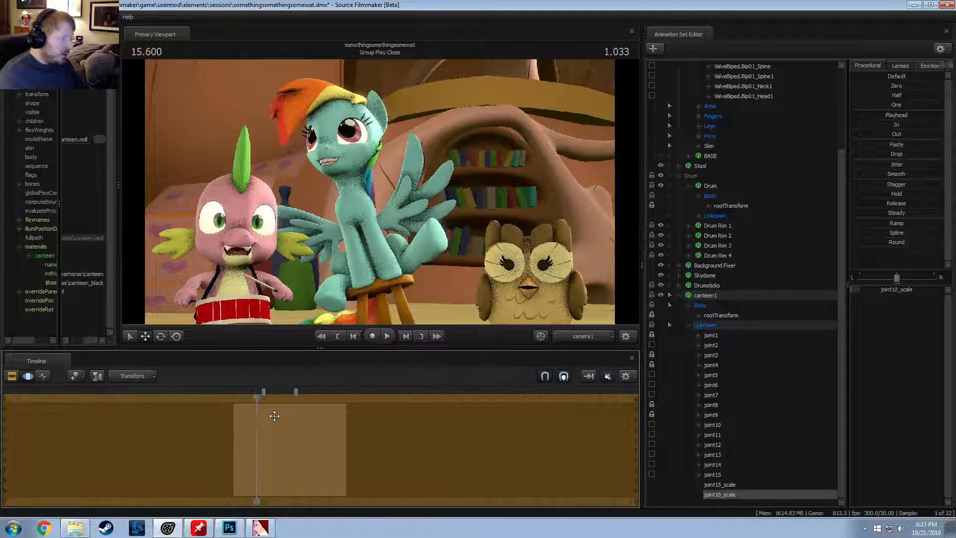
pyautogui.moveTo(249, 399); pyautogui.dragTo(258, 400)
pyautogui.click(573, 343)
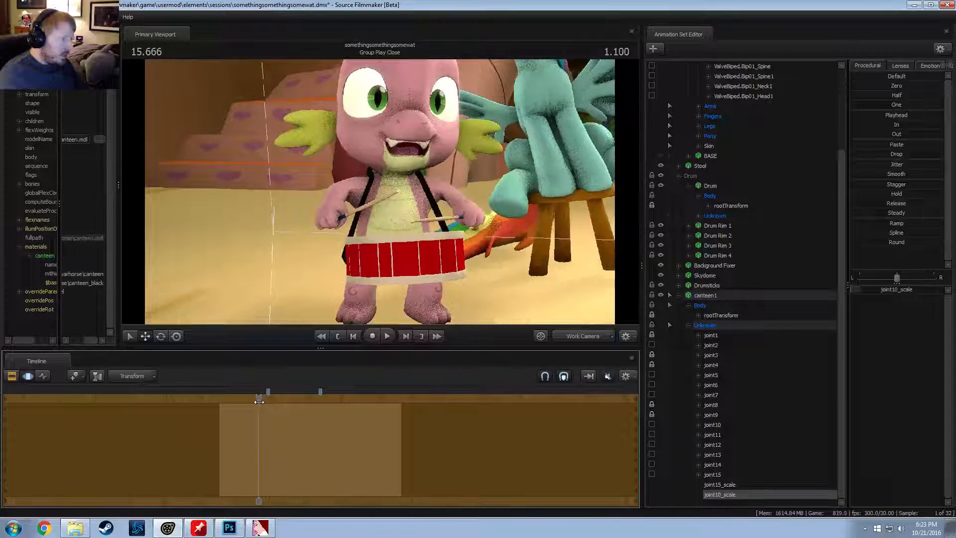
pyautogui.moveTo(319, 234); pyautogui.dragTo(381, 196)
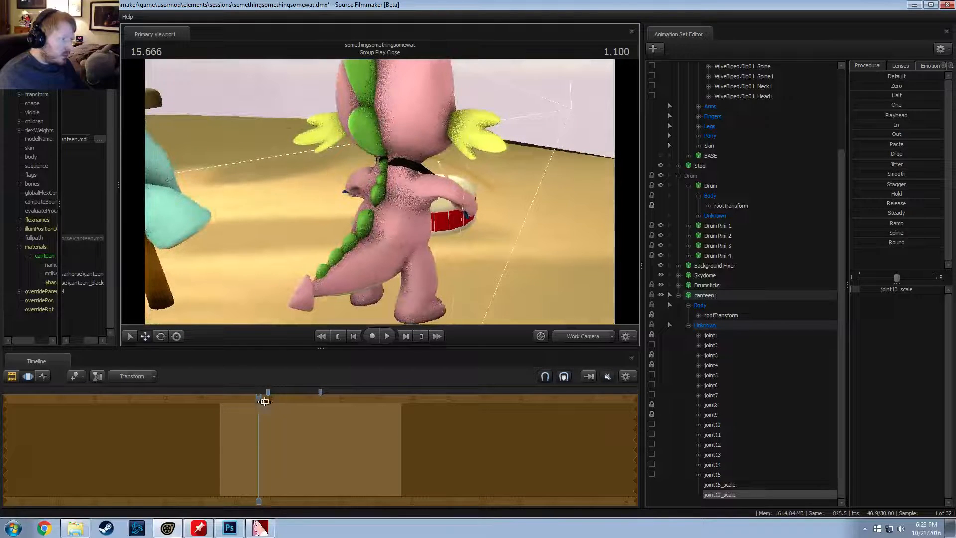
pyautogui.moveTo(264, 401)
pyautogui.mouseDown()
pyautogui.moveTo(208, 408)
pyautogui.moveTo(249, 410)
pyautogui.mouseUp()
pyautogui.moveTo(381, 209)
pyautogui.mouseDown()
pyautogui.moveTo(398, 199)
pyautogui.moveTo(427, 204)
pyautogui.moveTo(381, 196)
pyautogui.mouseUp()
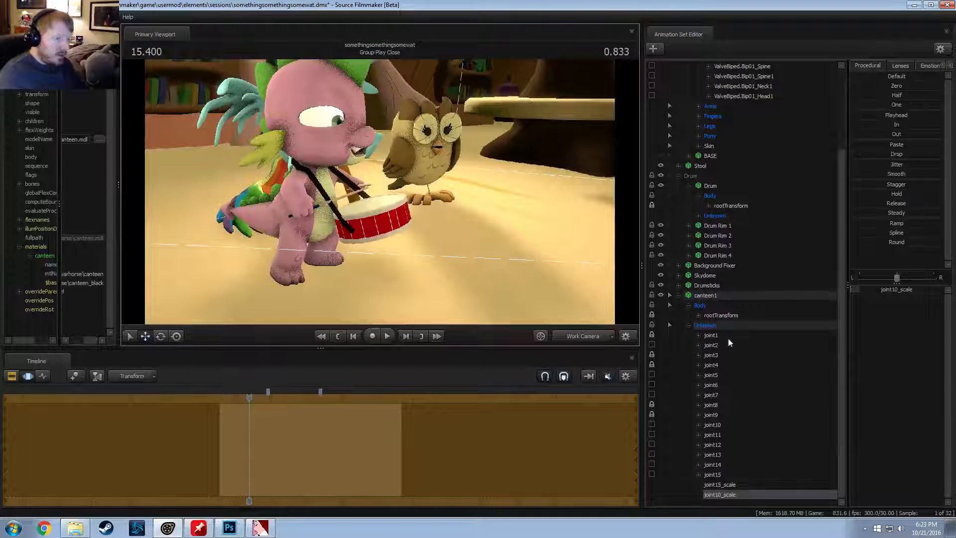
# Step: Apply the Playhead preset to all controls of canteen1
pyautogui.click(705, 296)
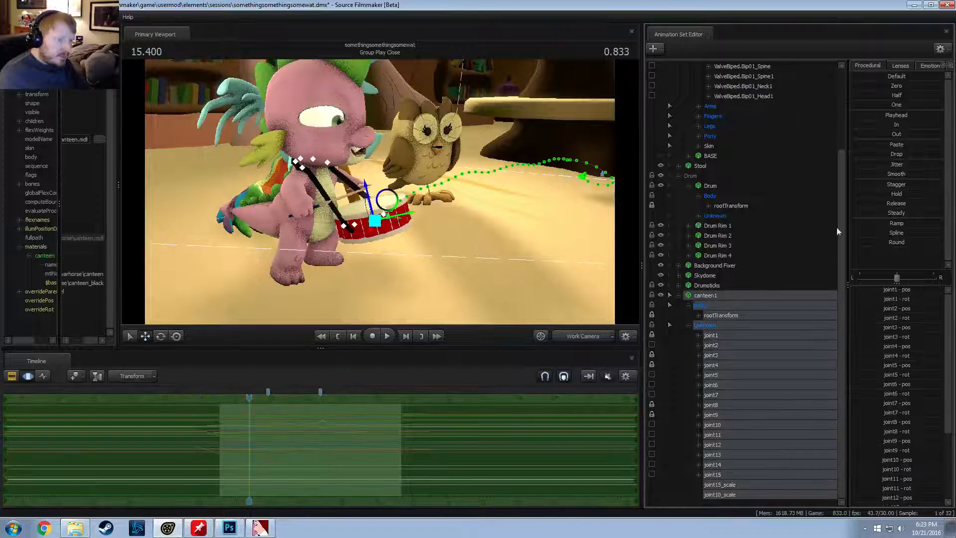
pyautogui.click(896, 115)
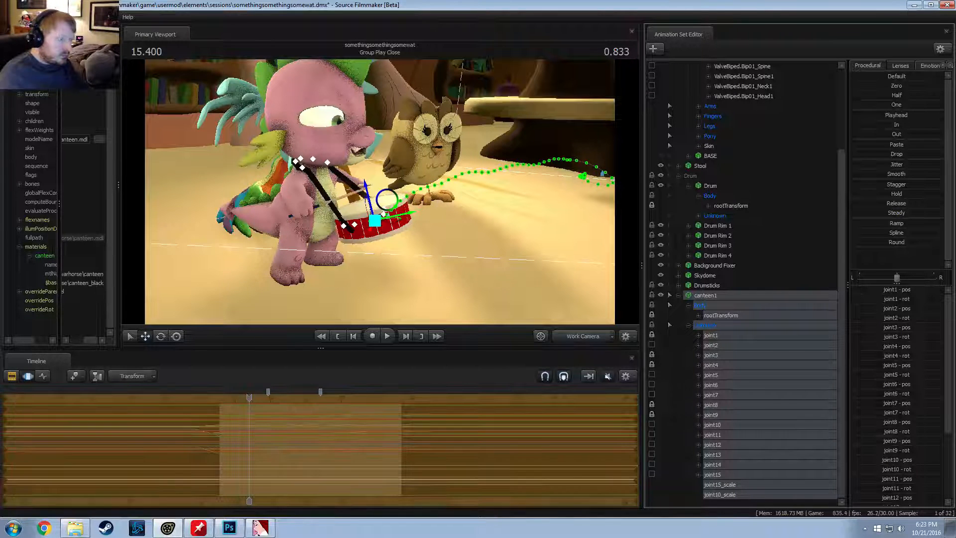
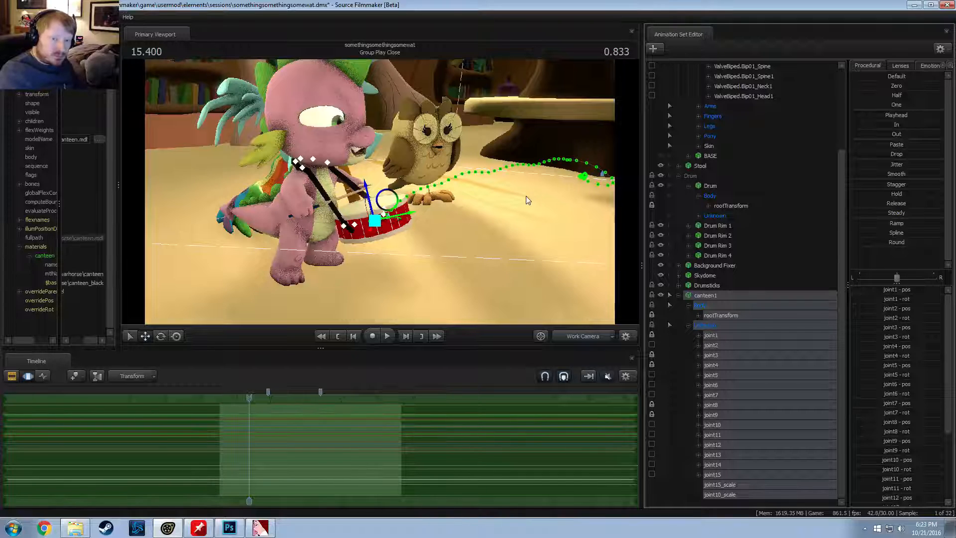
# Step: Select joint8 behind the dragon's neck and adjust its rotation and position to refit the strap
pyautogui.press('d')
pyautogui.moveTo(495, 212); pyautogui.dragTo(380, 224)
pyautogui.press('w')
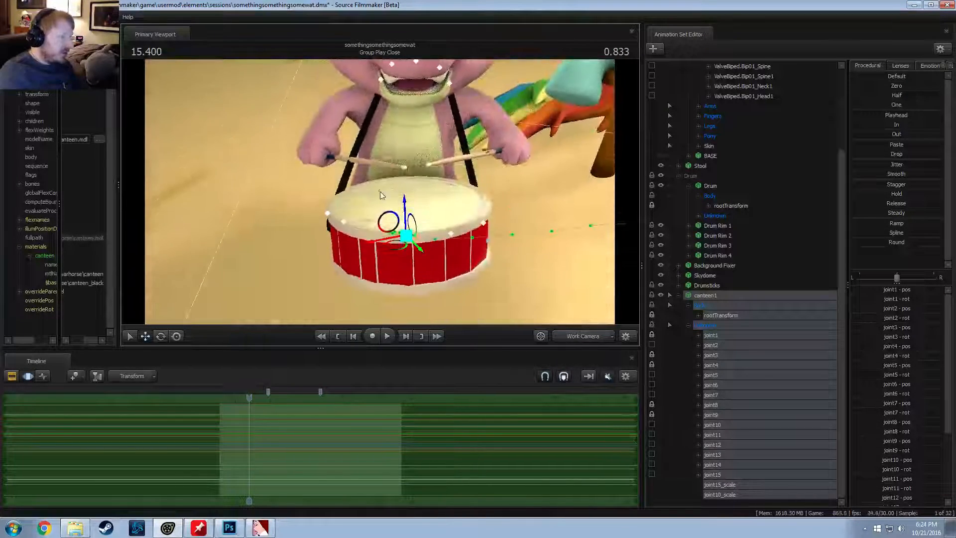
pyautogui.keyDown('alt'); pyautogui.moveTo(368, 170); pyautogui.dragTo(371, 117); pyautogui.keyUp('alt')
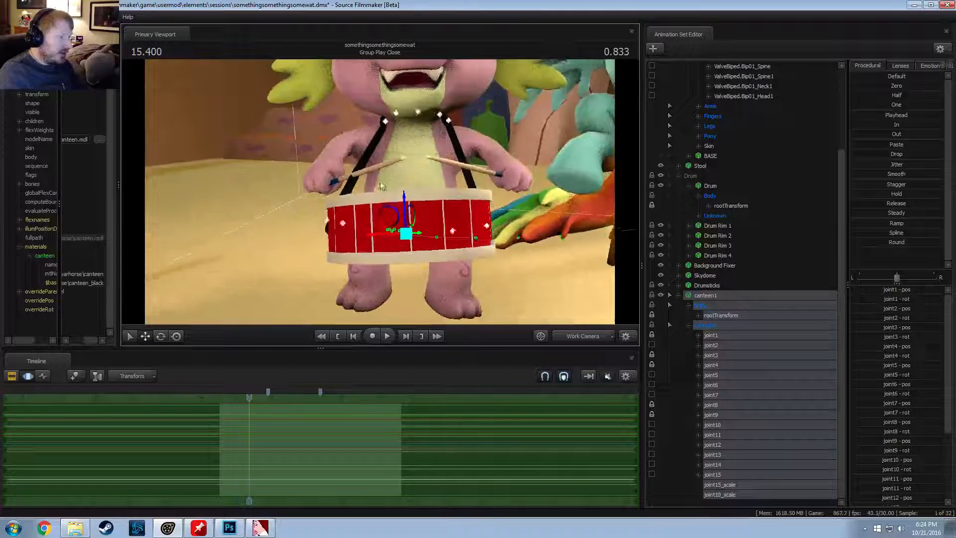
pyautogui.press('w')
pyautogui.moveTo(381, 192); pyautogui.dragTo(538, 199)
pyautogui.press('w')
pyautogui.press('s')
pyautogui.press('ctrl')
pyautogui.keyDown('ctrl'); pyautogui.click(381, 171); pyautogui.keyUp('ctrl')
pyautogui.press('e')
pyautogui.press('w')
pyautogui.press('F2')
pyautogui.press('F3')
pyautogui.press('e')
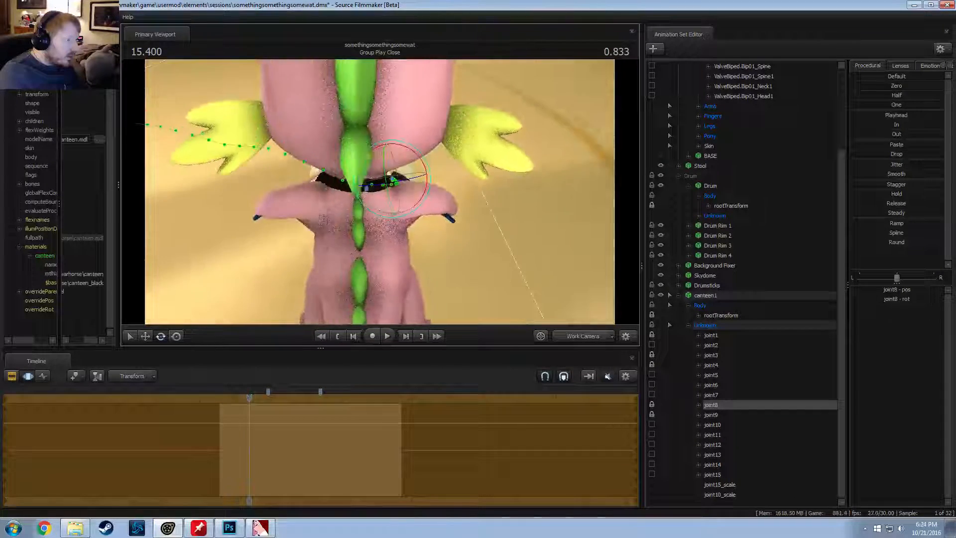
pyautogui.press('w')
pyautogui.press('w')
pyautogui.moveTo(380, 196); pyautogui.dragTo(412, 189)
# Step: Select the neighbouring joint7 and adjust its rotation and position to smooth the strap around the neck
pyautogui.press('s')
pyautogui.press('d')
pyautogui.hotkey('ctrl', 'z')
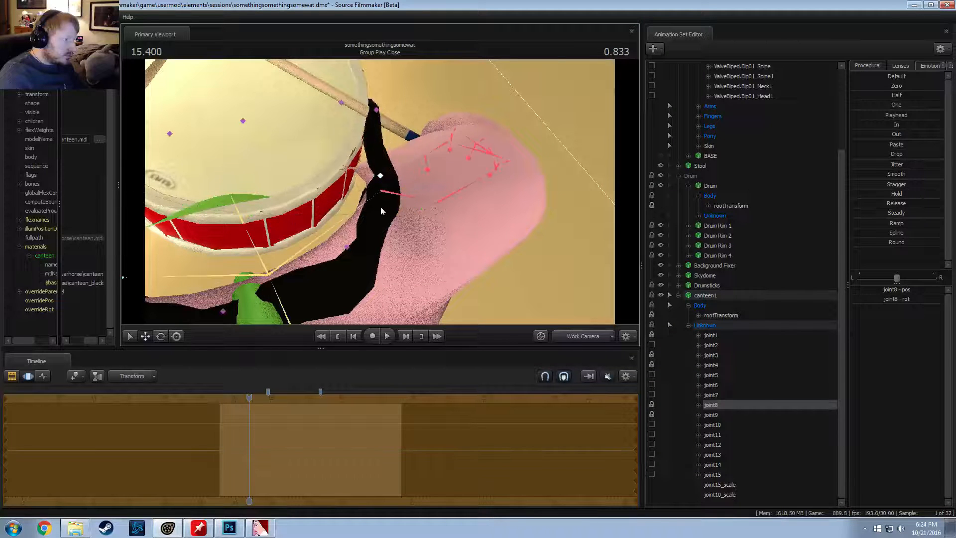
pyautogui.click(347, 246)
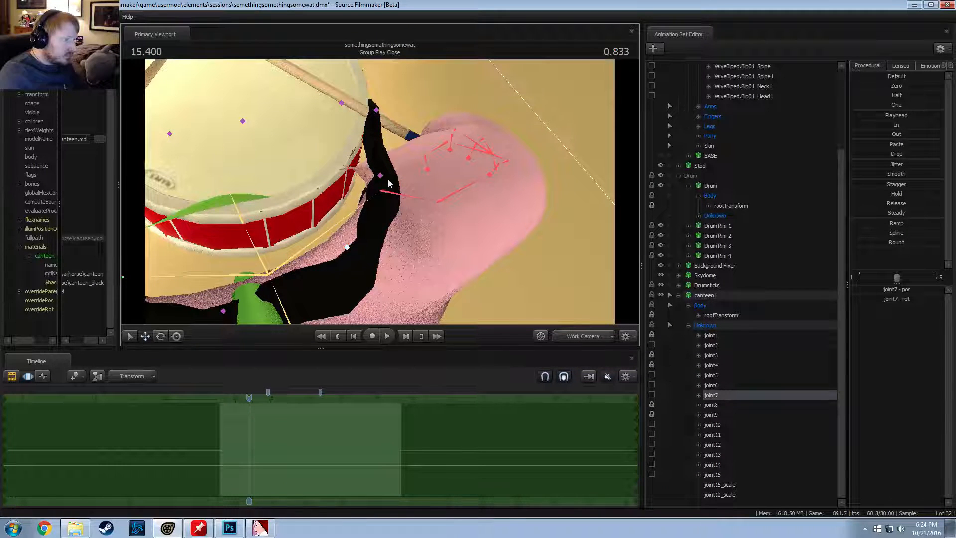
pyautogui.press('e')
pyautogui.moveTo(375, 256); pyautogui.dragTo(381, 169)
pyautogui.press('w')
# Step: Switch to the Clip Editor and play back the Group Play Close shot through camera1 to check the strap
pyautogui.press('F2')
pyautogui.press('w')
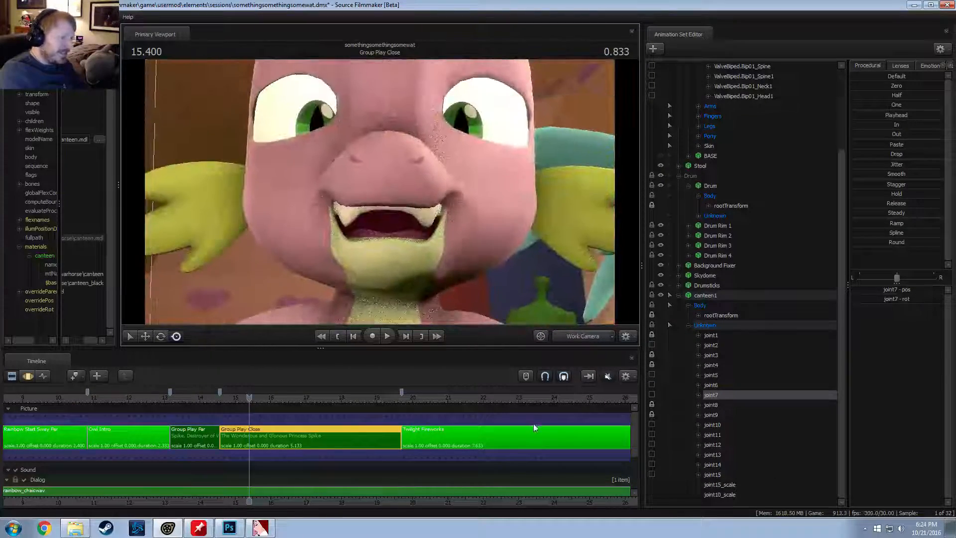
pyautogui.press('space')
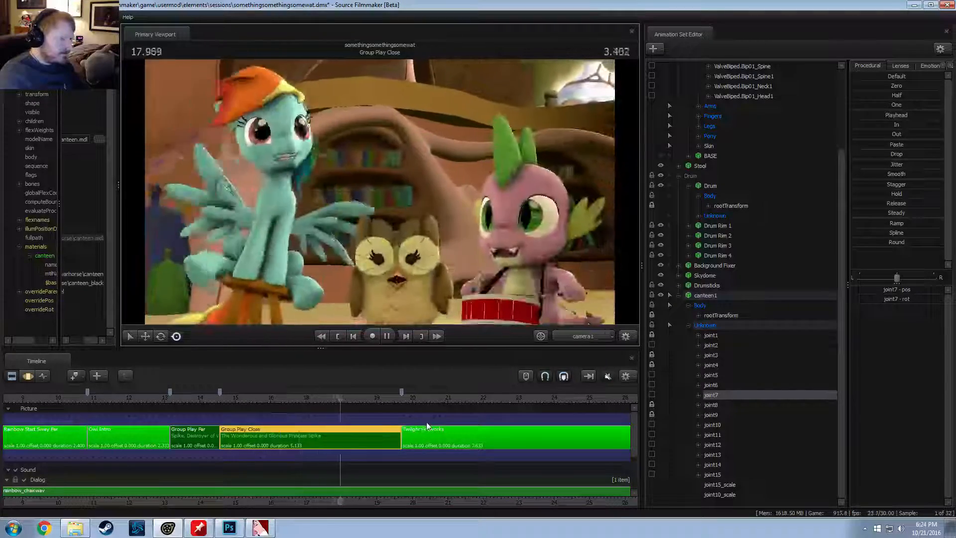
pyautogui.press('space')
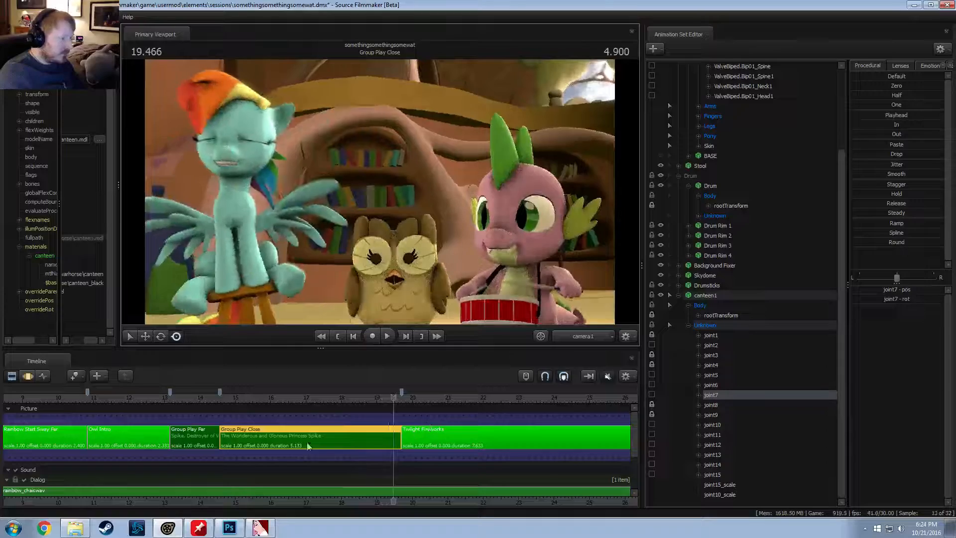
# Step: Play back the Group Play Close shot several times and stop at 16.733 seconds to check the strap on the dragon's neck
pyautogui.click(227, 397)
pyautogui.press('space')
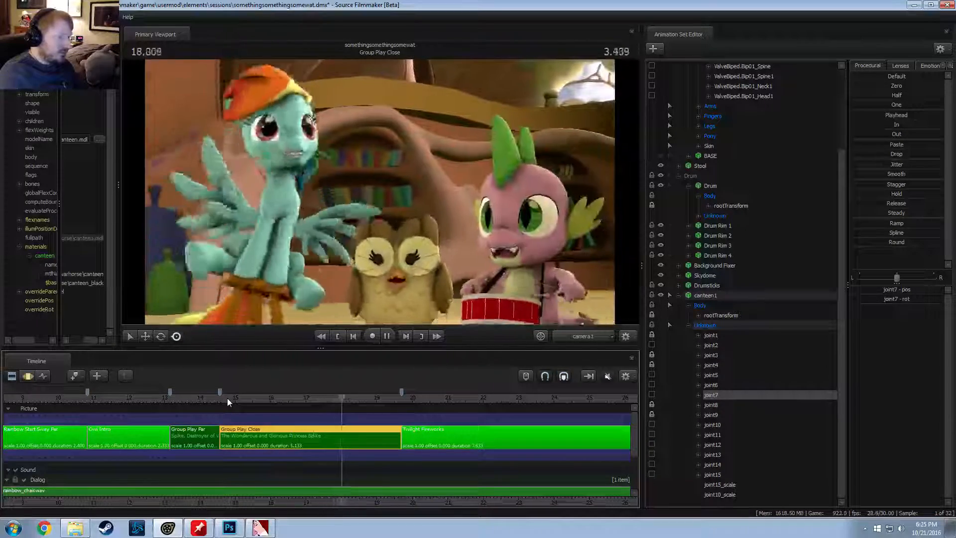
pyautogui.press('space')
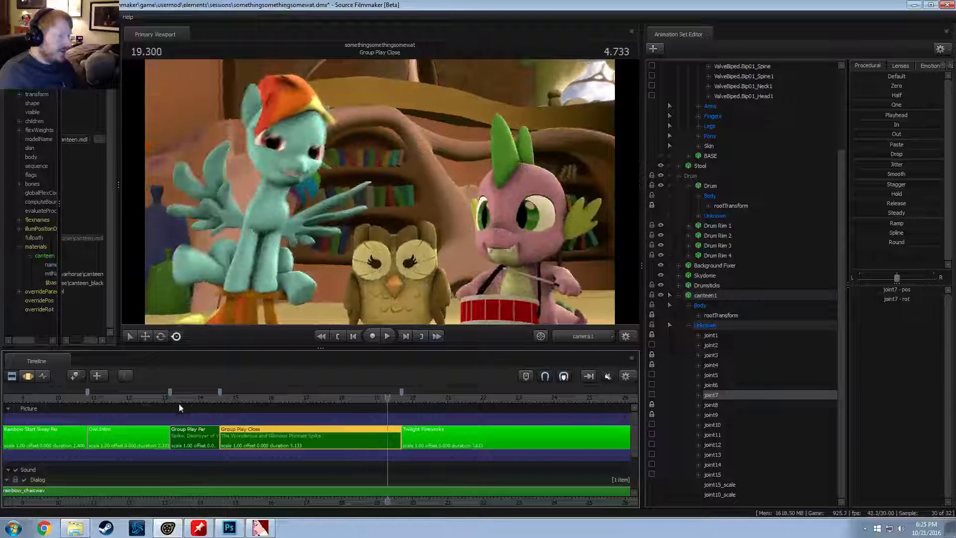
pyautogui.click(220, 399)
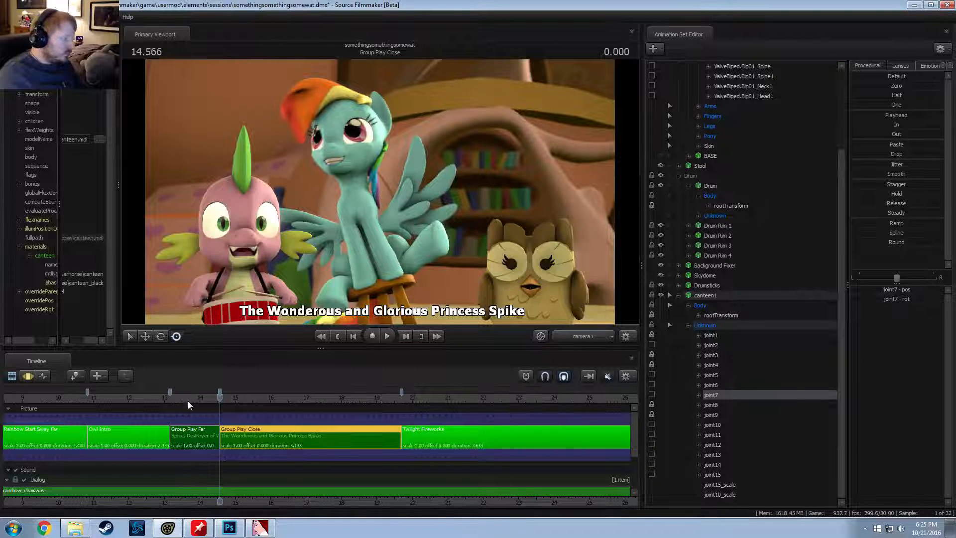
pyautogui.moveTo(202, 400); pyautogui.dragTo(215, 399)
pyautogui.press('space')
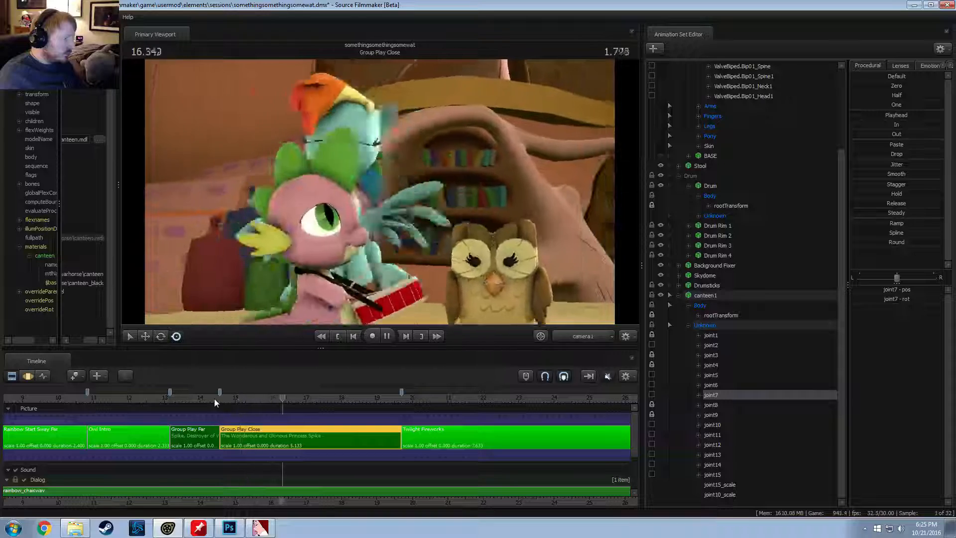
pyautogui.press('space')
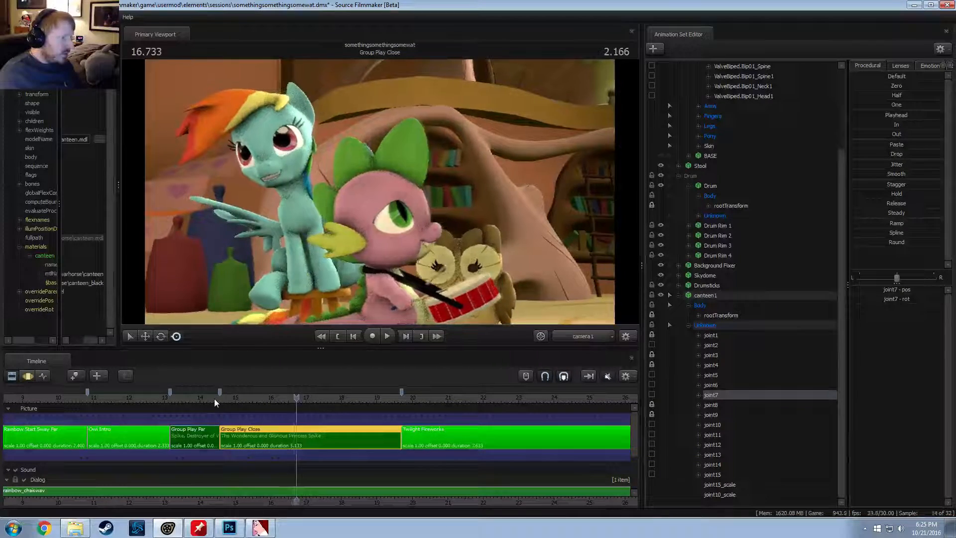
# Step: In the Motion Editor with the Work Camera, select joint6 and joint7 of canteen1 and shift them to refit the strap behind the dragon's neck
pyautogui.press('F3')
pyautogui.click(571, 335)
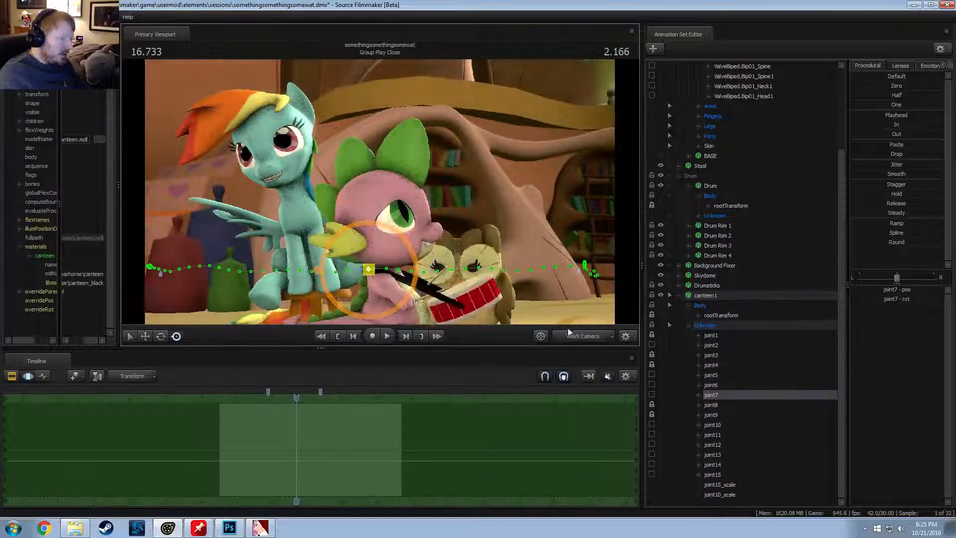
pyautogui.press('w')
pyautogui.moveTo(414, 190); pyautogui.dragTo(375, 187)
pyautogui.press('s')
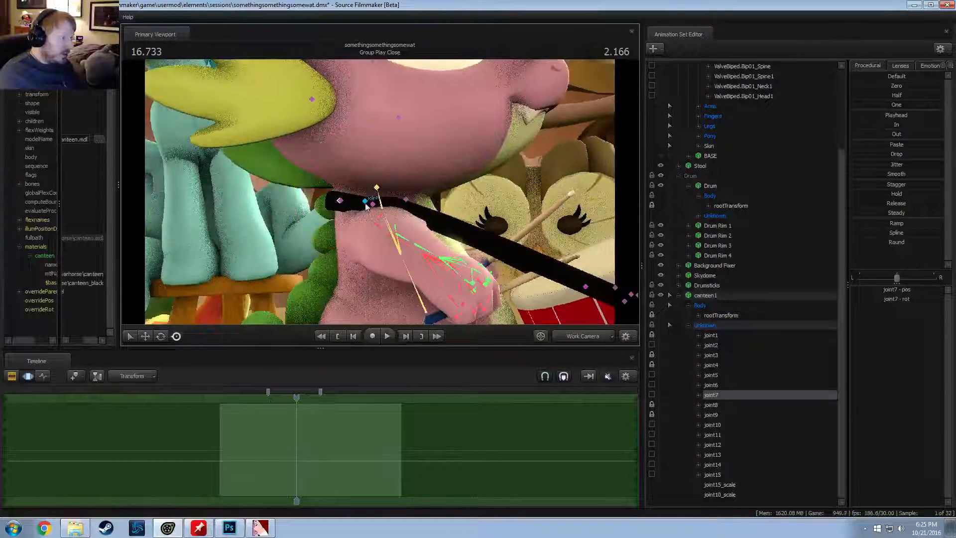
pyautogui.doubleClick(719, 383)
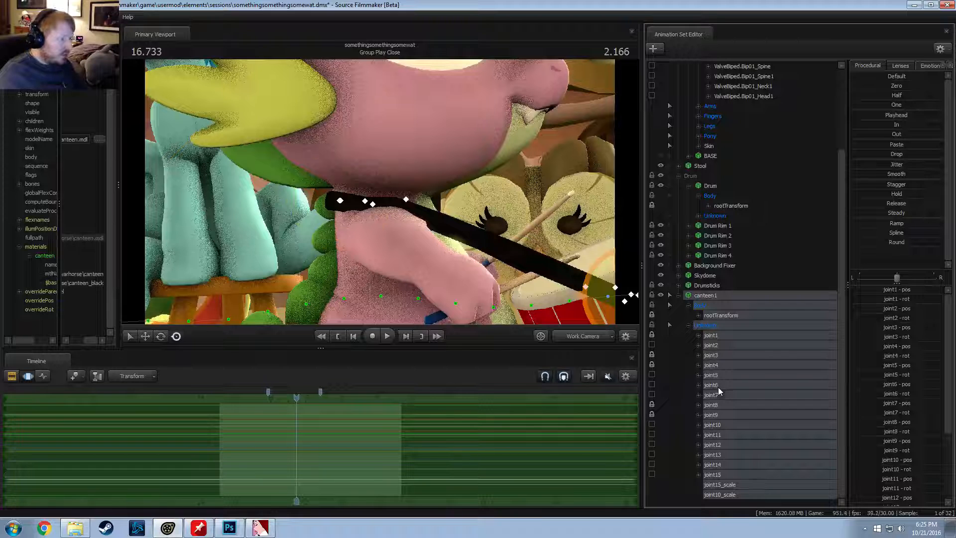
pyautogui.click(718, 387)
pyautogui.keyDown('ctrl'); pyautogui.click(719, 396); pyautogui.keyUp('ctrl')
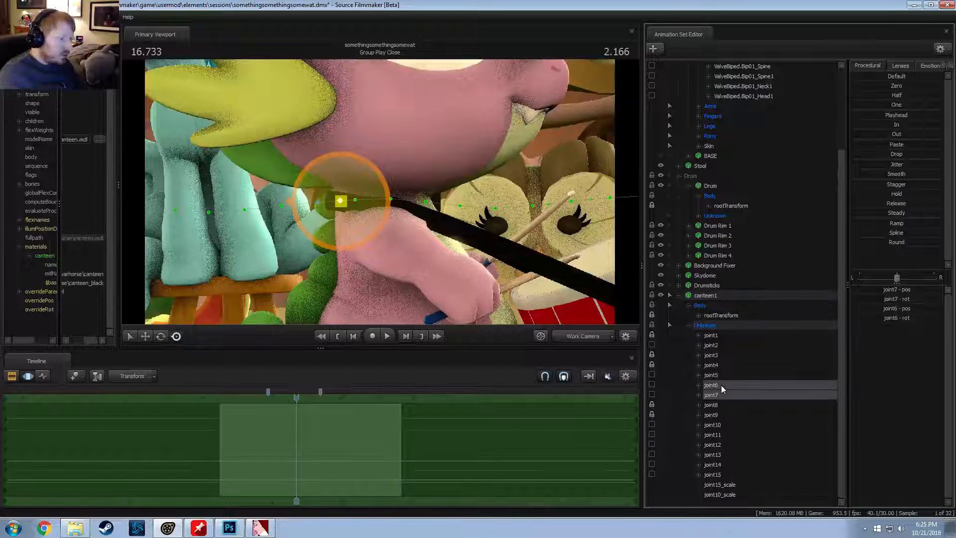
pyautogui.keyDown('ctrl'); pyautogui.click(717, 375); pyautogui.keyUp('ctrl')
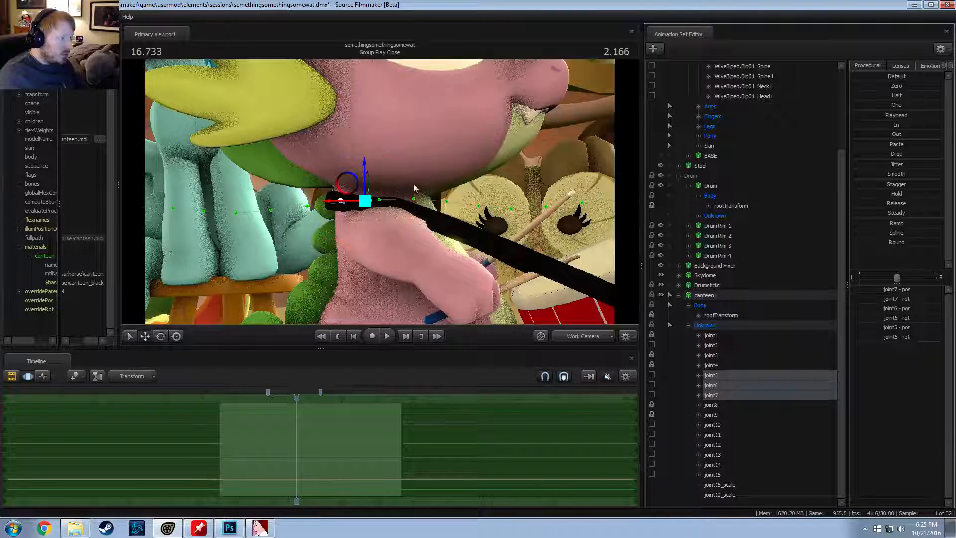
pyautogui.click(721, 381)
pyautogui.keyDown('ctrl'); pyautogui.click(714, 375); pyautogui.keyUp('ctrl')
pyautogui.click(727, 385)
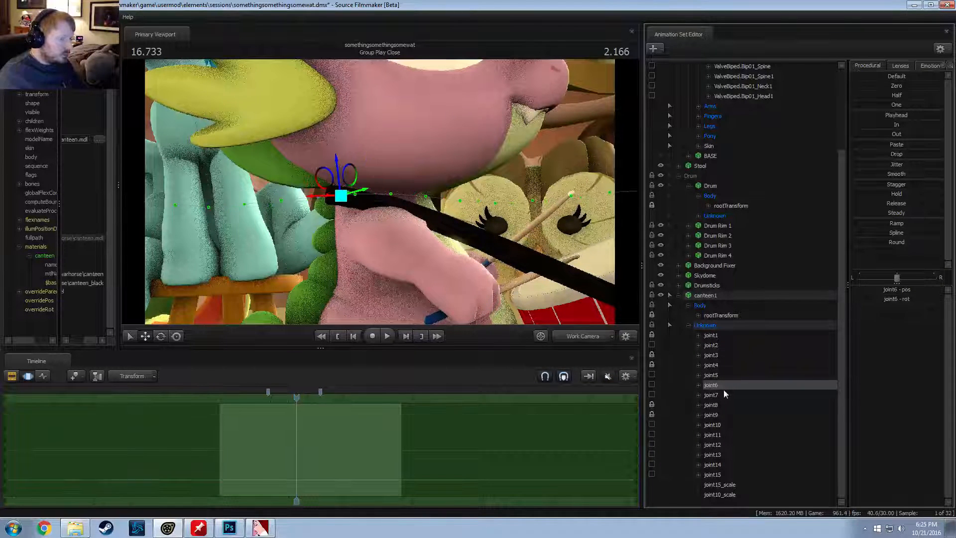
pyautogui.keyDown('ctrl'); pyautogui.click(723, 394); pyautogui.keyUp('ctrl')
pyautogui.moveTo(316, 165); pyautogui.dragTo(313, 167)
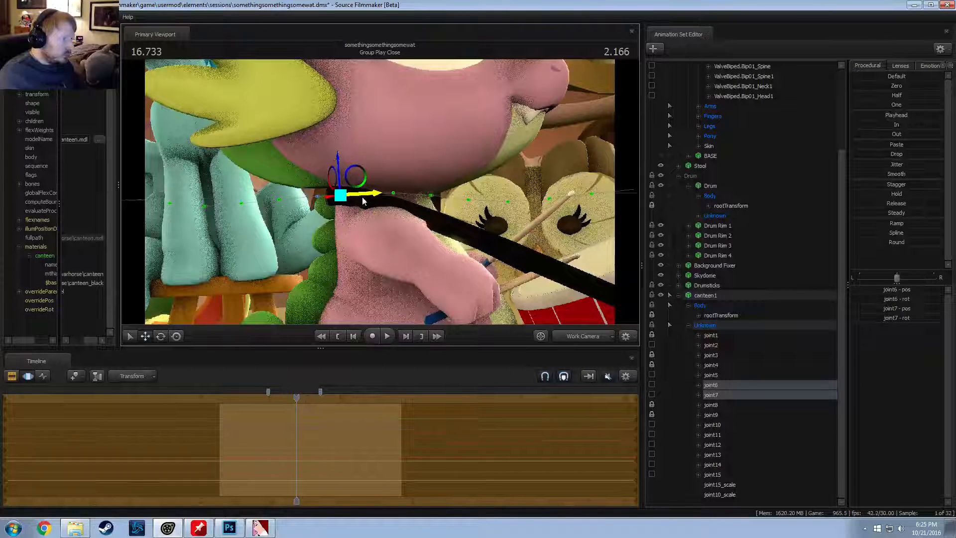
# Step: Return to the Clip Editor and camera1 and play back the Group Play Close shot to 17.533 seconds to check the refitted strap
pyautogui.press('F2')
pyautogui.keyDown('alt'); pyautogui.moveTo(421, 259); pyautogui.dragTo(460, 269); pyautogui.keyUp('alt')
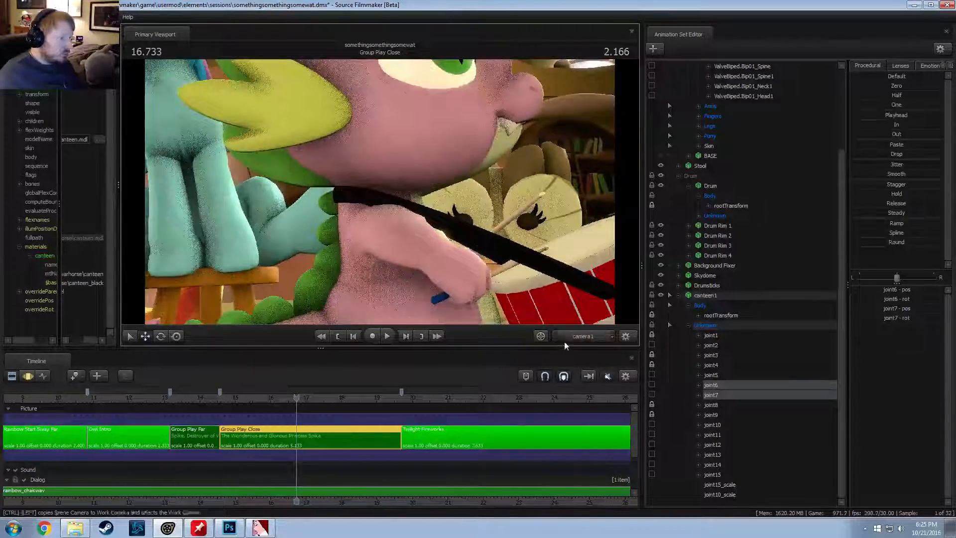
pyautogui.moveTo(232, 397); pyautogui.dragTo(224, 401)
pyautogui.press('space')
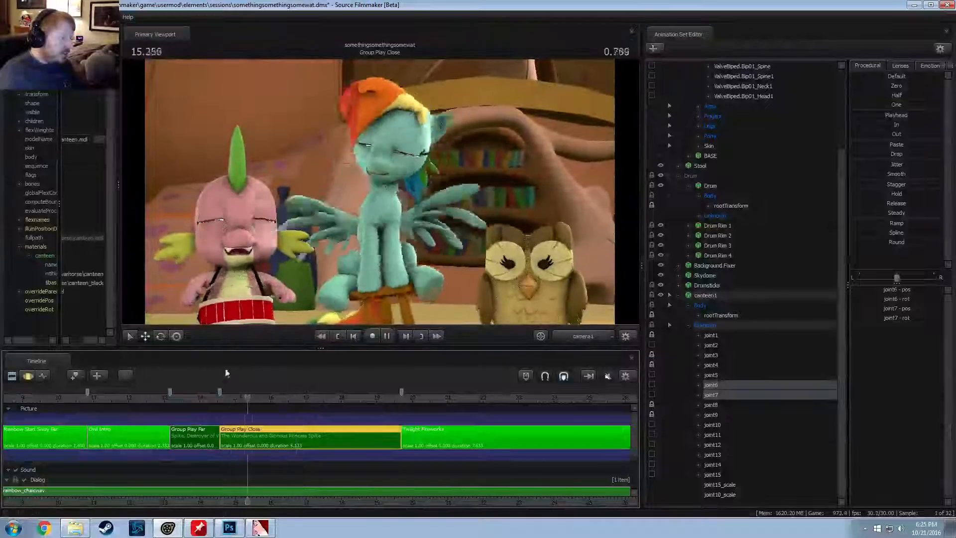
pyautogui.click(240, 399)
pyautogui.press('space')
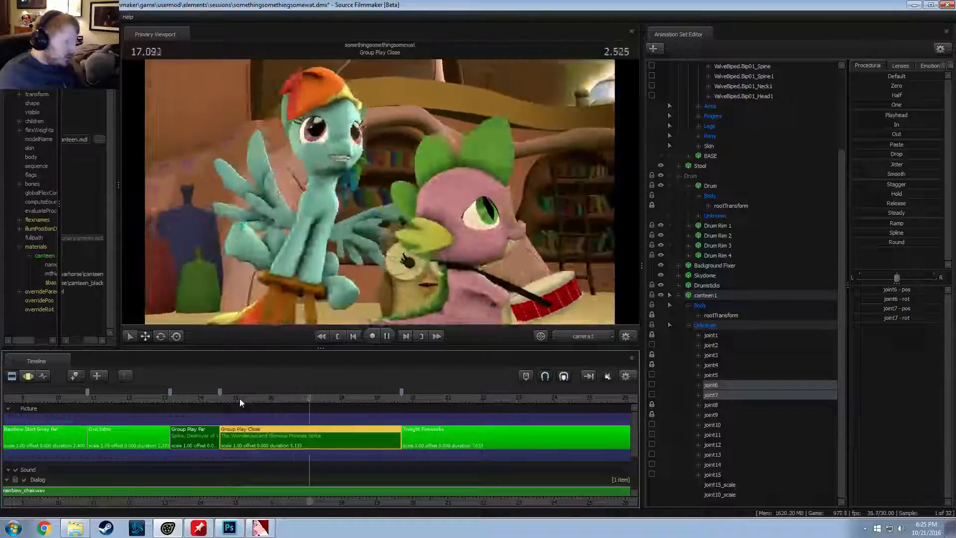
pyautogui.press('space')
pyautogui.moveTo(304, 402); pyautogui.dragTo(325, 405)
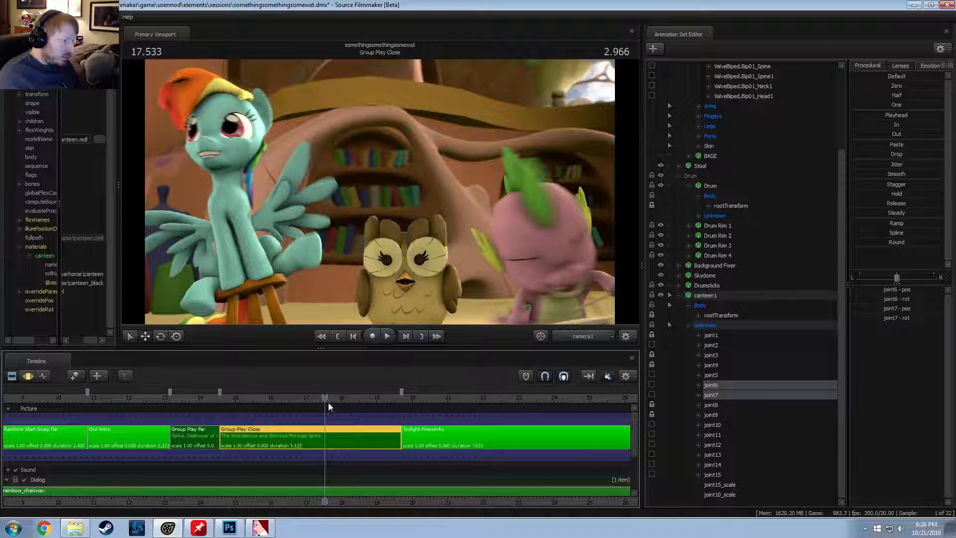
# Step: Replay the dragon's turn in the Motion Editor, then inspect the rest of the shot in the Clip Editor up to 19.566 seconds
pyautogui.press('F3')
pyautogui.moveTo(331, 398); pyautogui.dragTo(256, 398)
pyautogui.press('space')
pyautogui.press('space')
pyautogui.press('space')
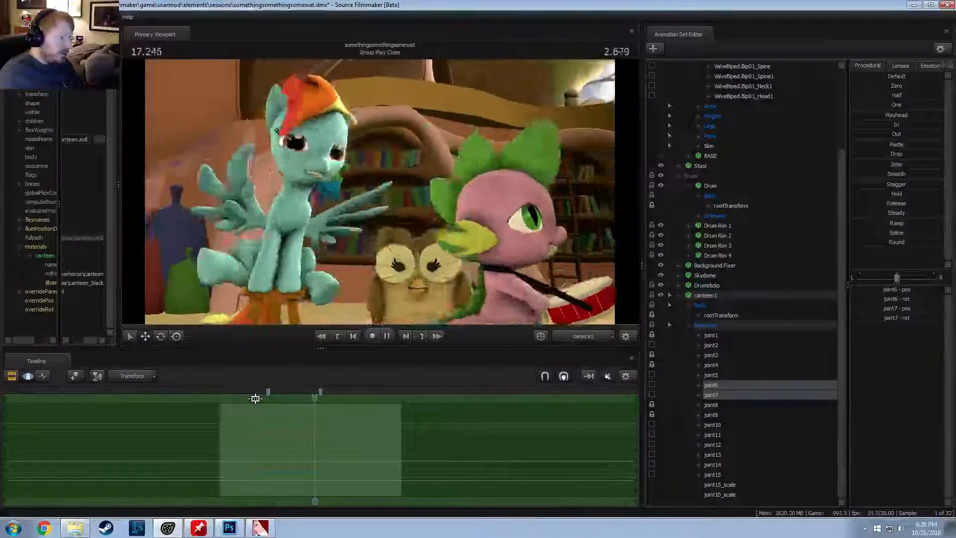
pyautogui.press('space')
pyautogui.moveTo(335, 398); pyautogui.dragTo(325, 400)
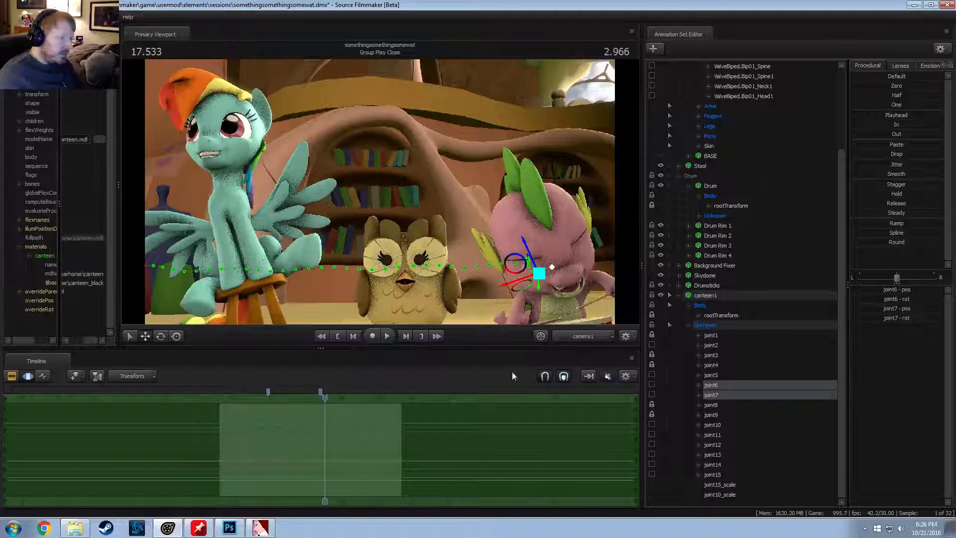
pyautogui.press('F2')
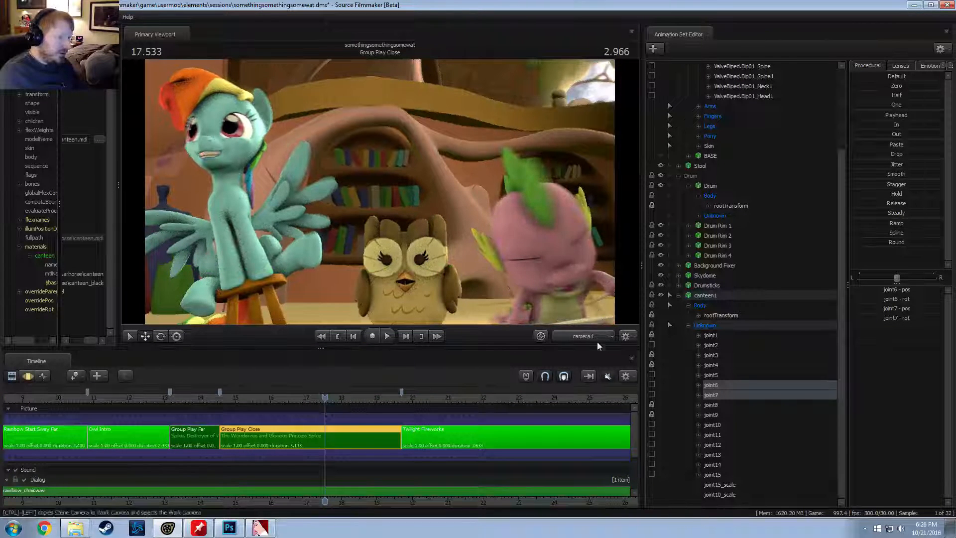
pyautogui.moveTo(324, 399); pyautogui.dragTo(397, 400)
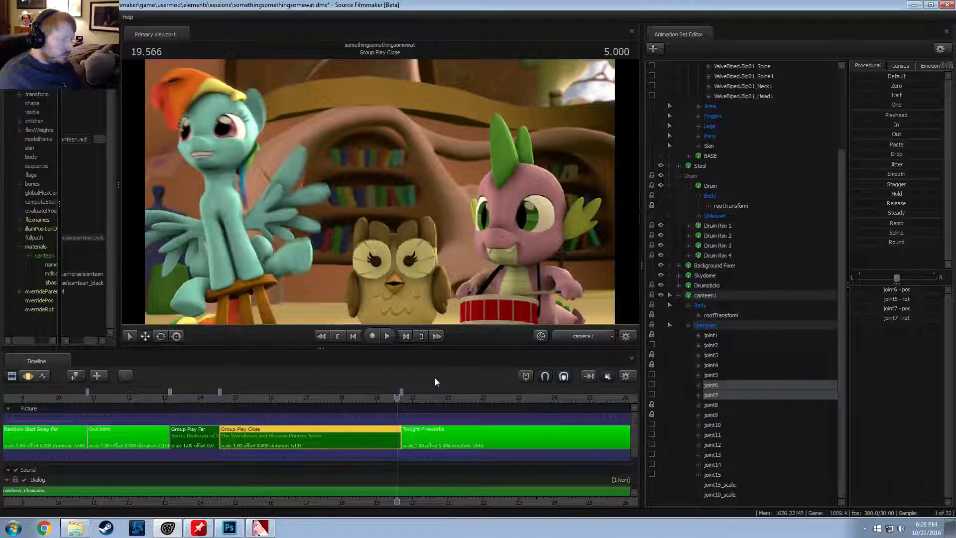
# Step: Switch to Photoshop, set the foreground colour to 313131 and paint over the entire black canvas with the Brush tool
pyautogui.click(242, 531)
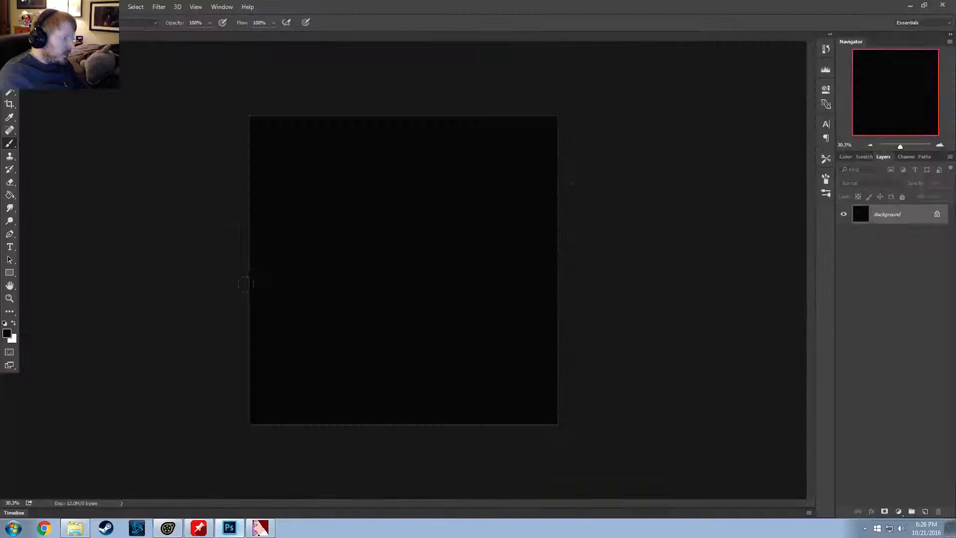
pyautogui.click(8, 334)
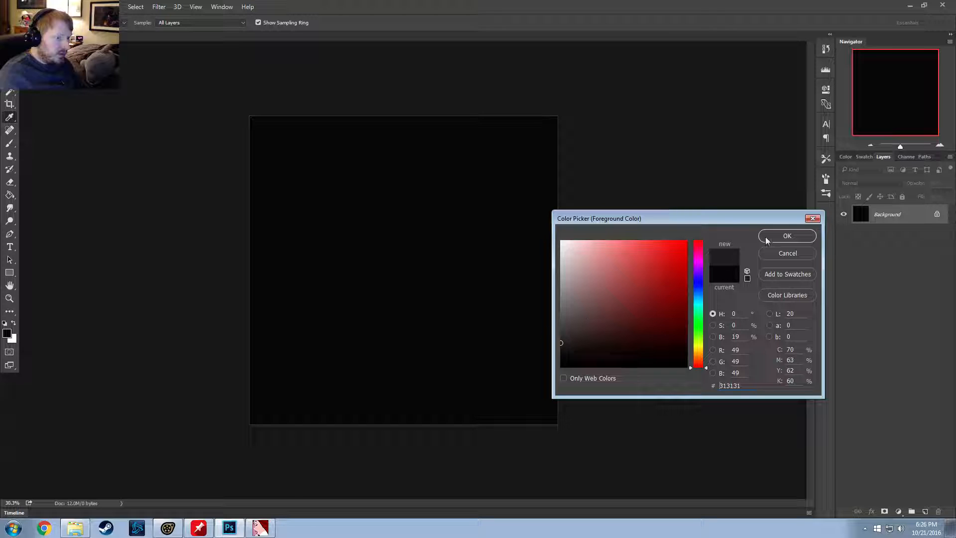
pyautogui.click(786, 236)
pyautogui.press('b')
pyautogui.moveTo(308, 96)
pyautogui.mouseDown()
pyautogui.moveTo(500, 98)
pyautogui.moveTo(441, 83)
pyautogui.mouseUp()
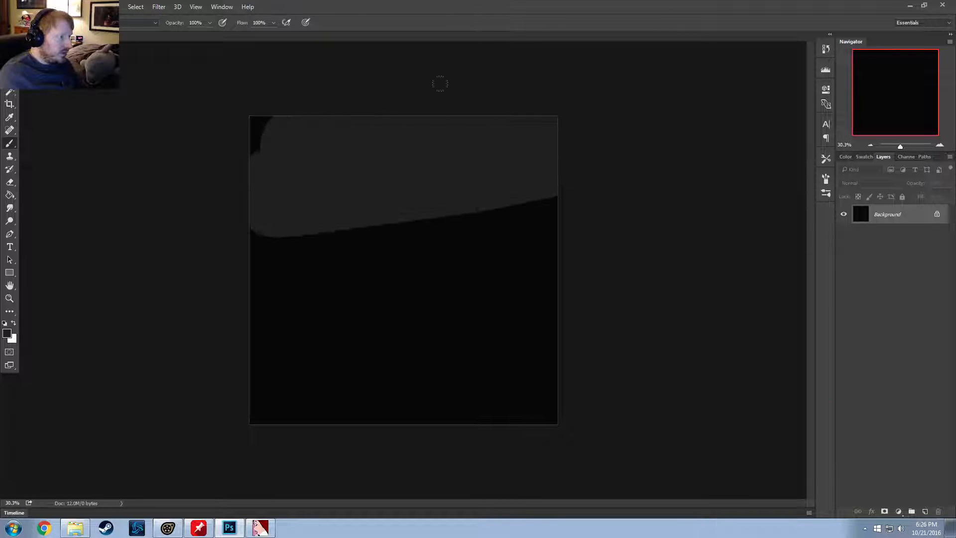
pyautogui.moveTo(499, 202)
pyautogui.mouseDown()
pyautogui.moveTo(239, 226)
pyautogui.moveTo(106, 277)
pyautogui.moveTo(207, 348)
pyautogui.moveTo(530, 389)
pyautogui.mouseUp()
# Step: Save the recoloured texture over canteen.tga in the forwarhorse folder as a 32 bits/pixel Targa file
pyautogui.click(26, 7)
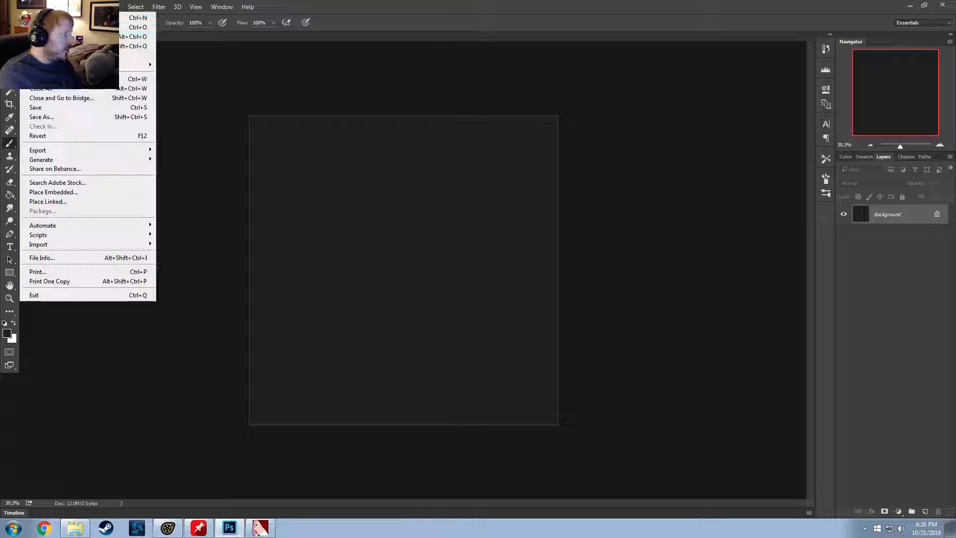
pyautogui.click(35, 118)
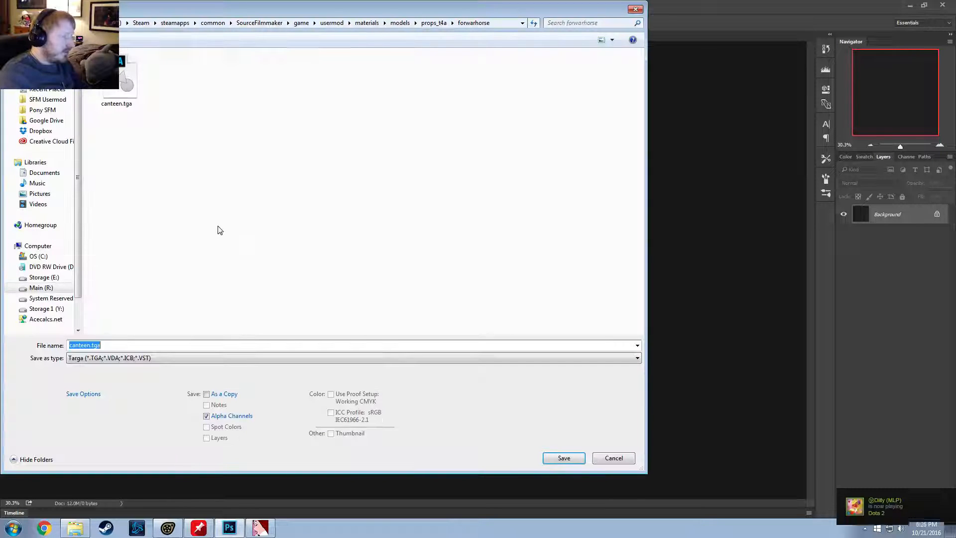
pyautogui.doubleClick(140, 99)
pyautogui.click(499, 265)
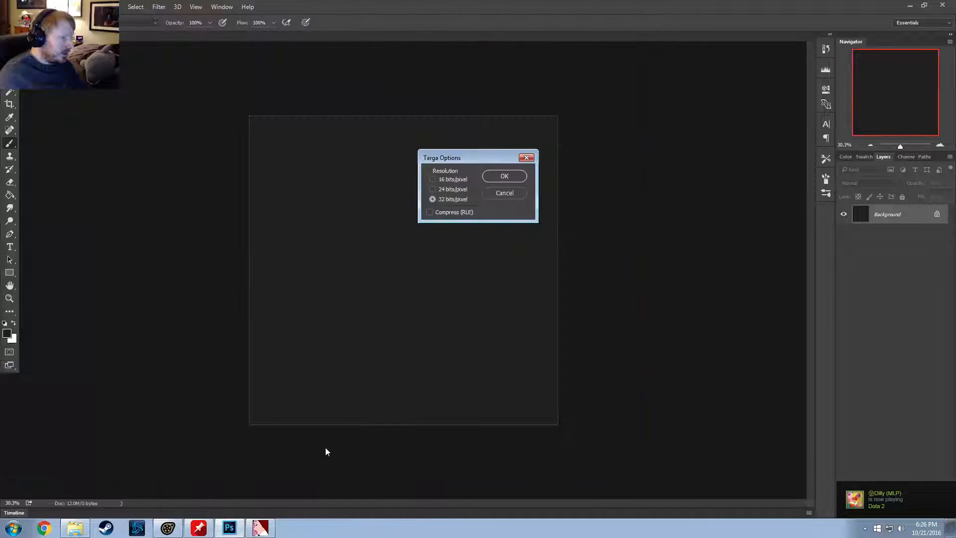
pyautogui.click(504, 177)
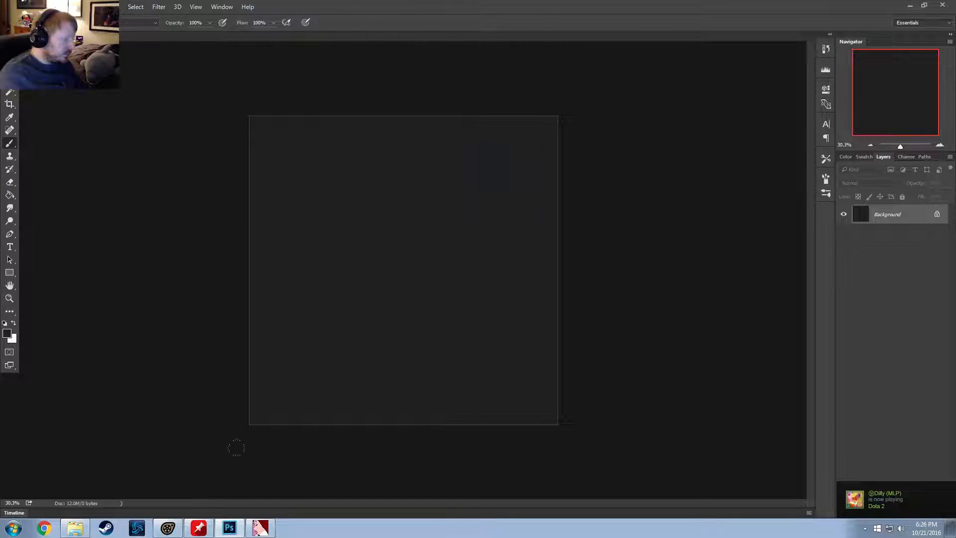
# Step: Switch to VTFEdit and import canteen.tga with DXT5 formats, mipmaps and nearest power of 2 resizing
pyautogui.click(264, 529)
pyautogui.click(8, 16)
pyautogui.click(25, 80)
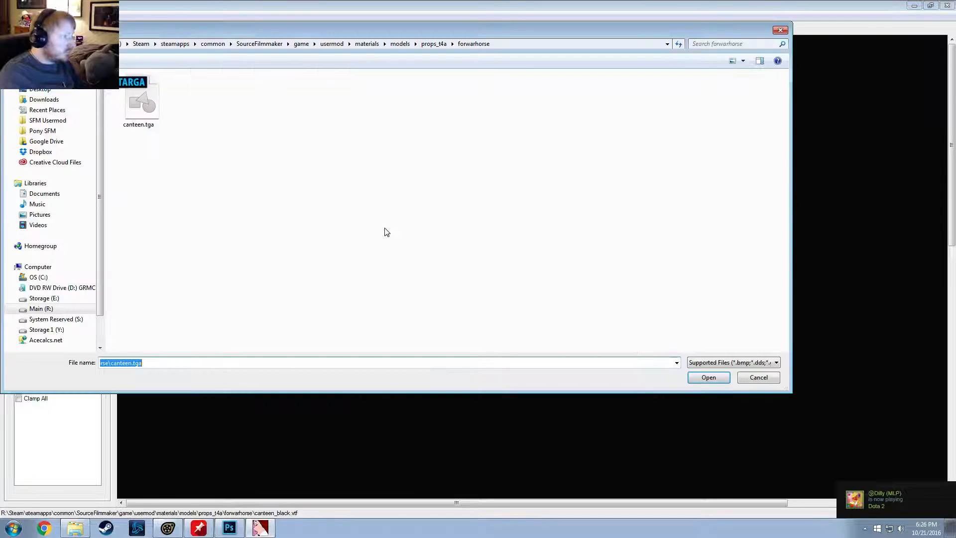
pyautogui.click(135, 92)
pyautogui.doubleClick(145, 99)
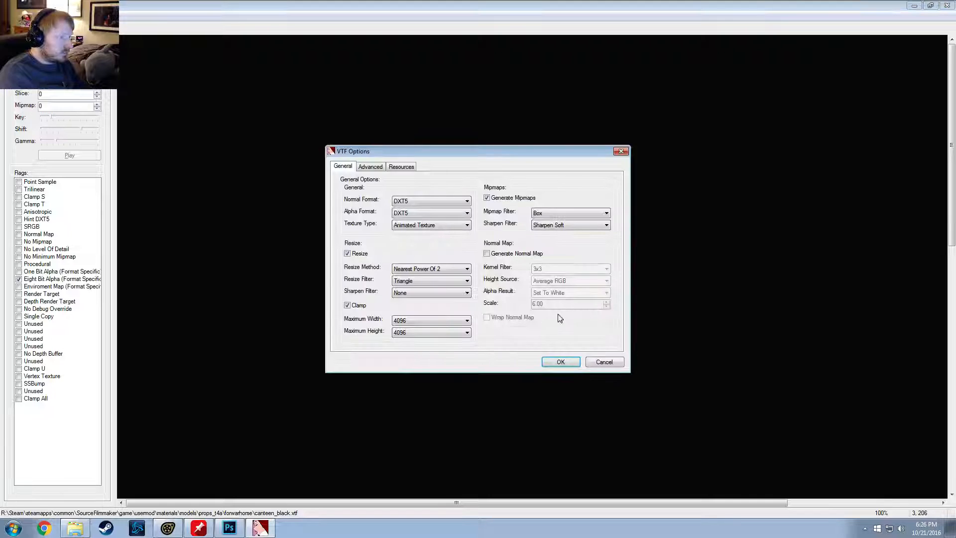
pyautogui.click(556, 361)
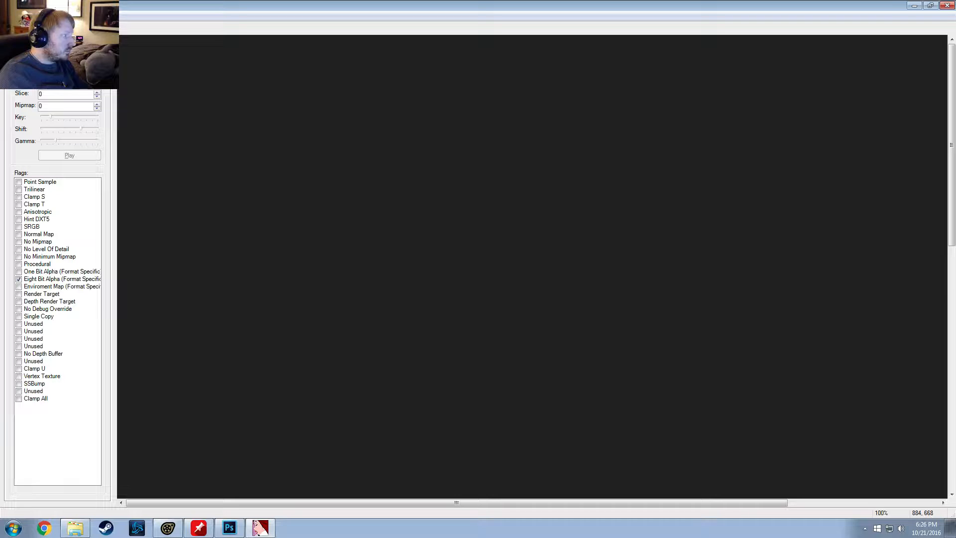
# Step: Save the imported texture over canteen_black.vtf and switch back to Source Filmmaker
pyautogui.click(8, 16)
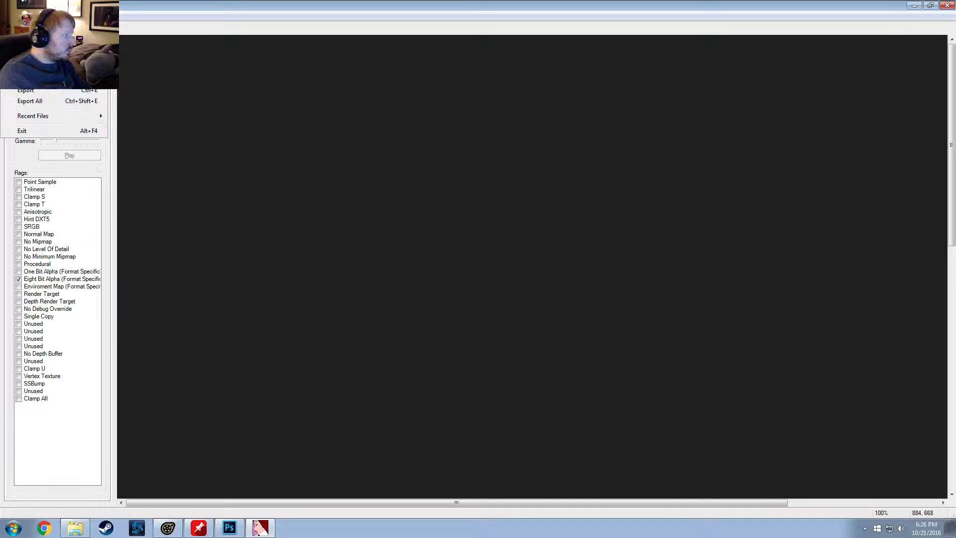
pyautogui.click(25, 65)
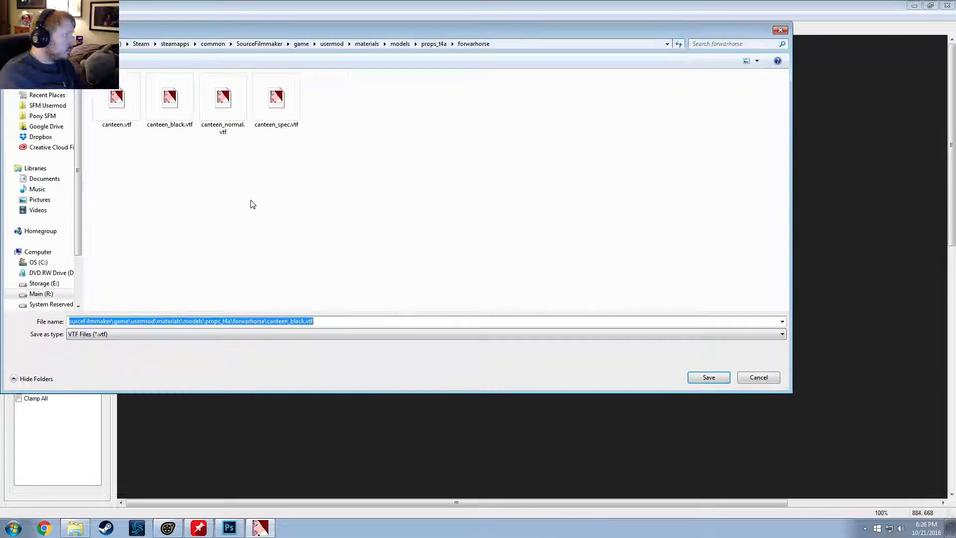
pyautogui.doubleClick(156, 98)
pyautogui.click(506, 267)
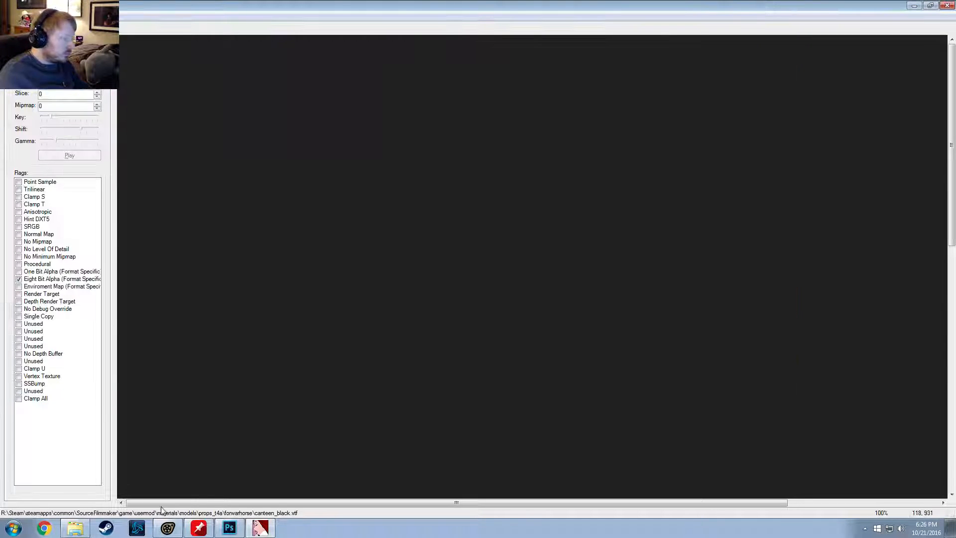
pyautogui.click(173, 522)
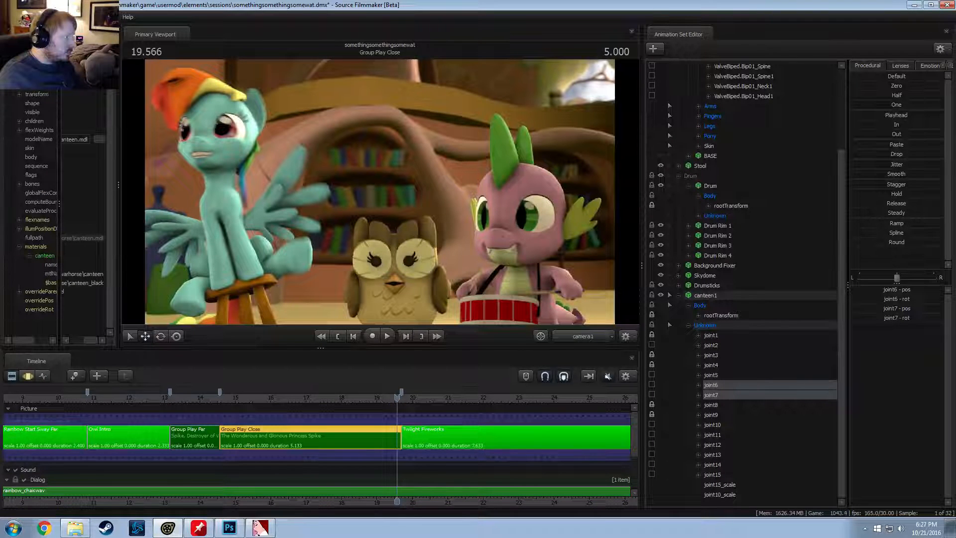
pyautogui.click(106, 17)
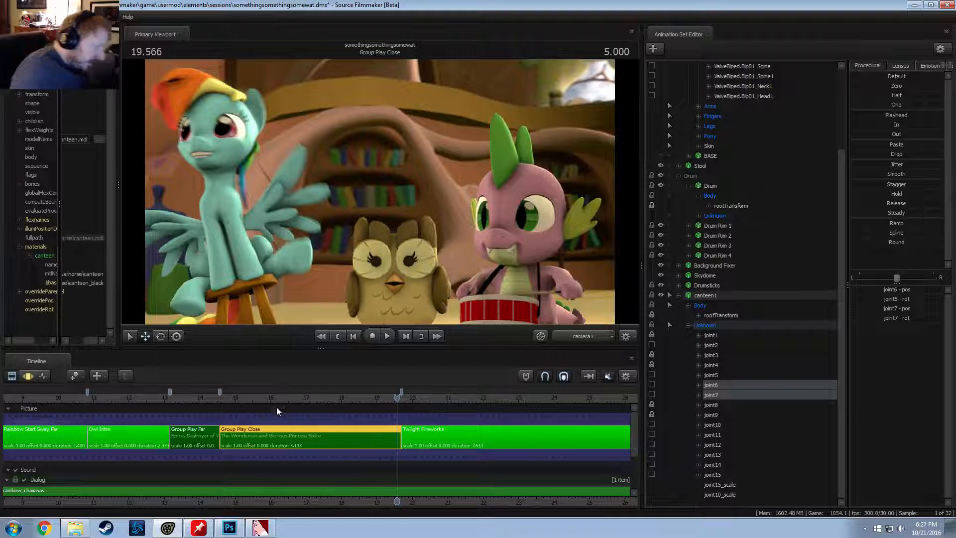
# Step: Play back the Group Play Close shot from its start and examine how the strap and drum follow the dragon
pyautogui.moveTo(238, 399); pyautogui.dragTo(229, 398)
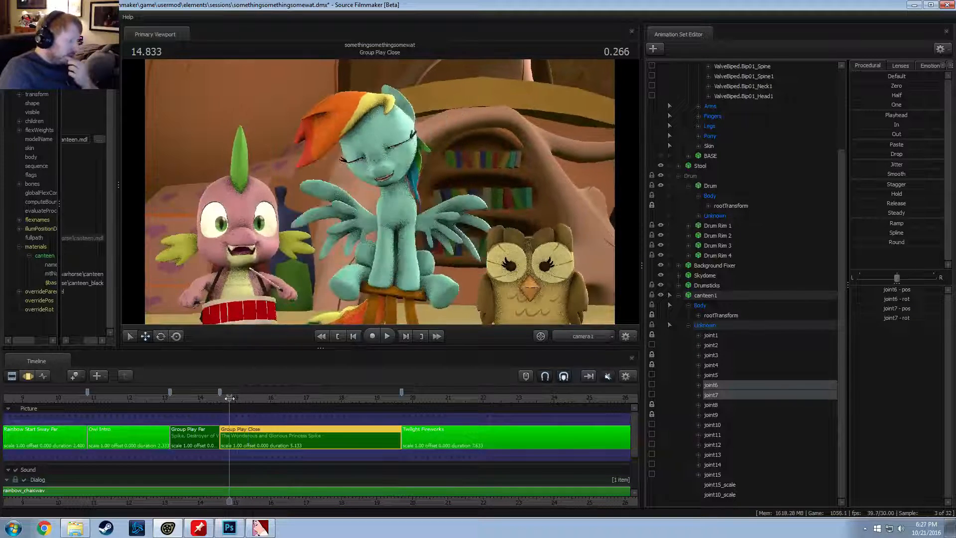
pyautogui.press('space')
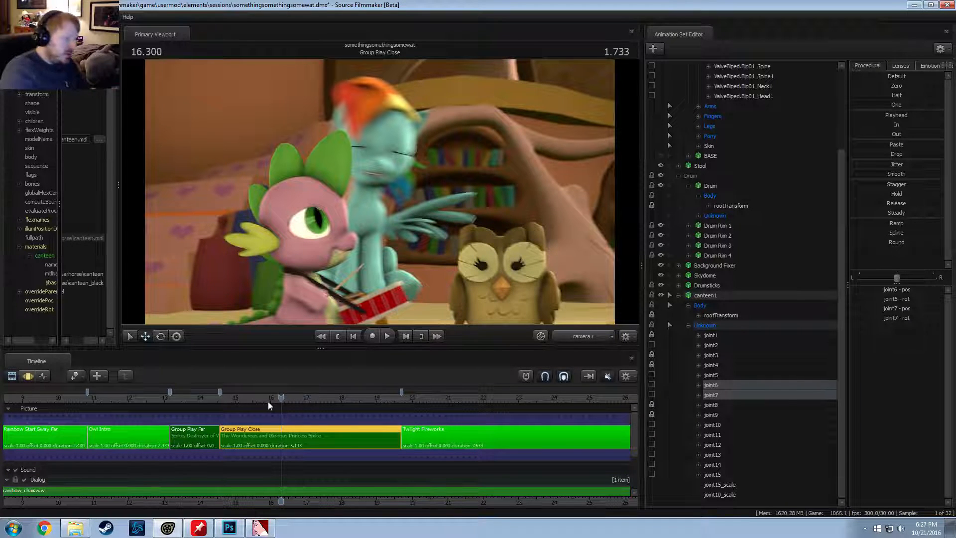
pyautogui.moveTo(268, 401); pyautogui.dragTo(220, 408)
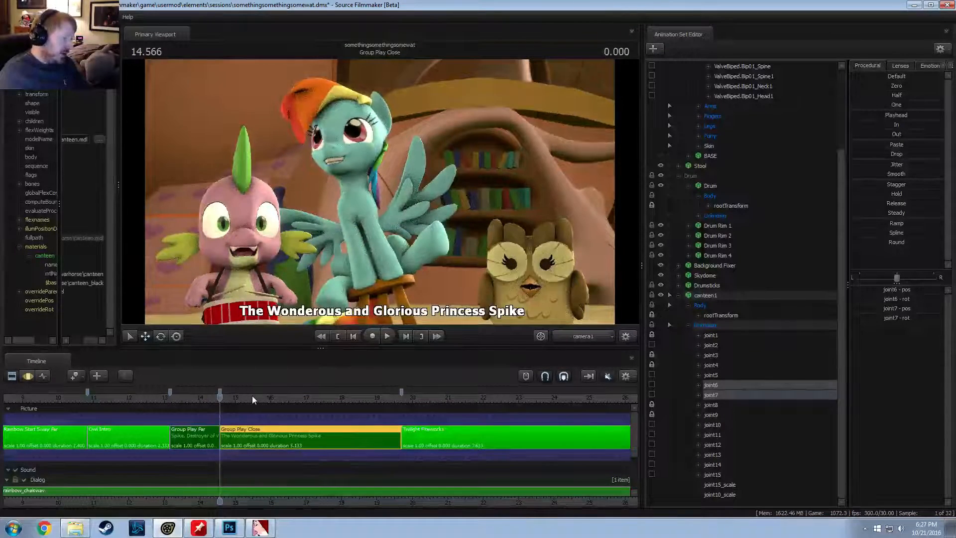
pyautogui.press('space')
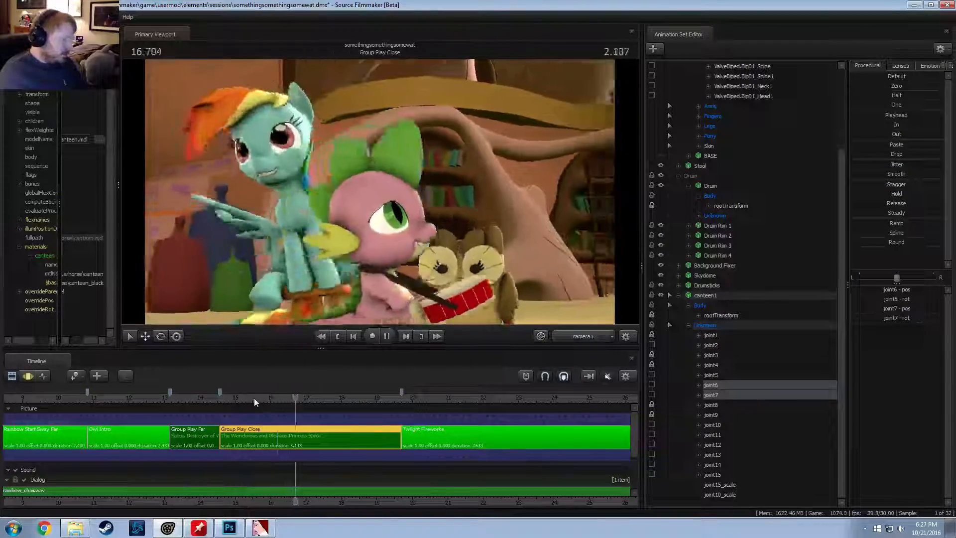
pyautogui.press('space')
pyautogui.click(234, 399)
pyautogui.moveTo(234, 399); pyautogui.dragTo(278, 402)
pyautogui.press('space')
# Step: Review the opening of the Group Play Close shot again through the Work Camera
pyautogui.click(569, 337)
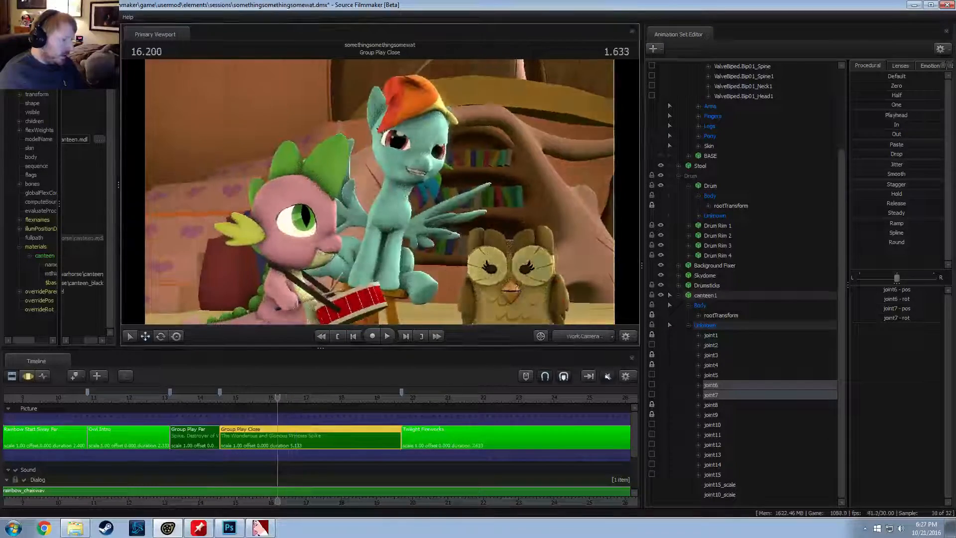
pyautogui.press('w')
pyautogui.moveTo(369, 234); pyautogui.dragTo(384, 260)
pyautogui.press('space')
pyautogui.click(227, 399)
pyautogui.press('space')
pyautogui.press('space')
# Step: Rotate the dragon's left upper arm and left hand clear of the strap in the motion editor, then play back the result
pyautogui.press('w')
pyautogui.press('w')
pyautogui.press('F3')
pyautogui.scroll(5, 276, 433)
pyautogui.press('ctrl')
pyautogui.keyDown('ctrl'); pyautogui.click(413, 179); pyautogui.keyUp('ctrl')
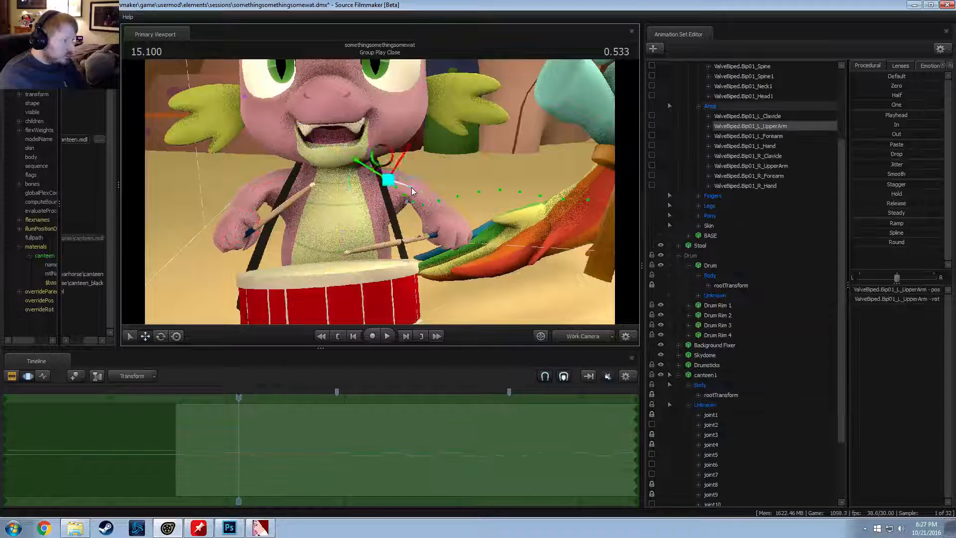
pyautogui.press('e')
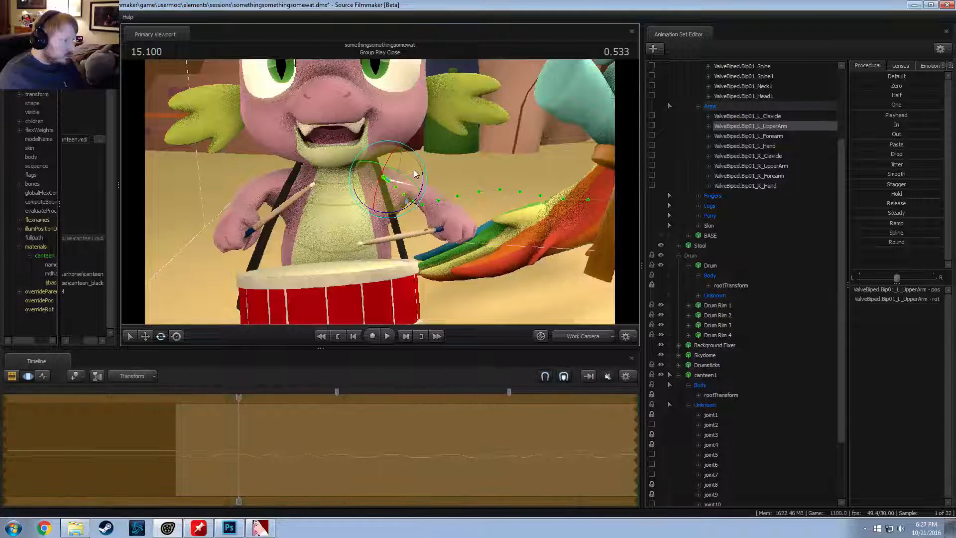
pyautogui.keyDown('ctrl'); pyautogui.click(416, 197); pyautogui.keyUp('ctrl')
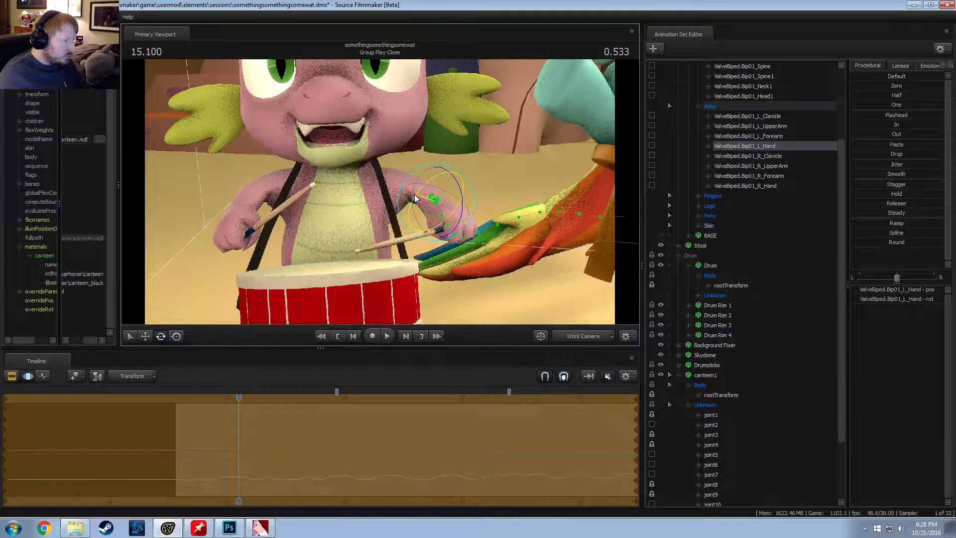
pyautogui.press('shift')
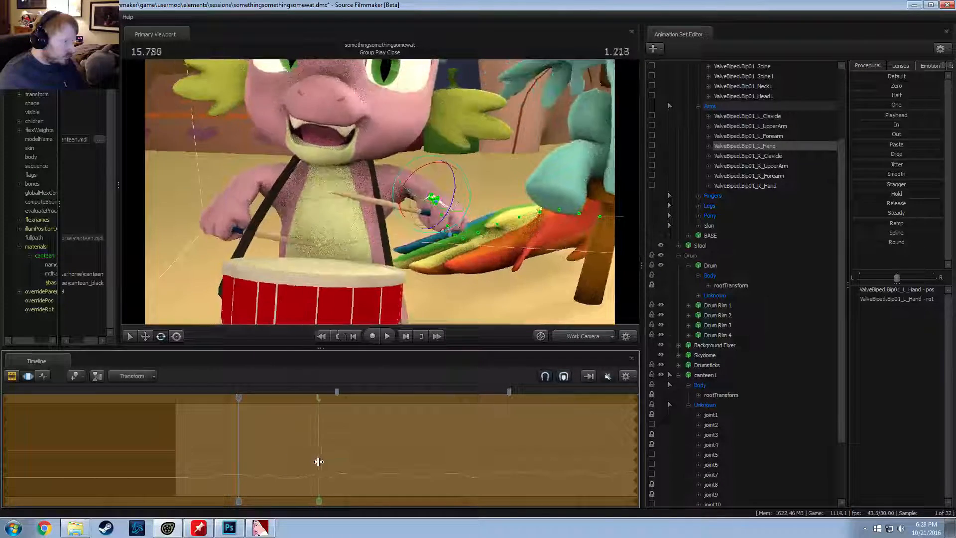
pyautogui.press('space')
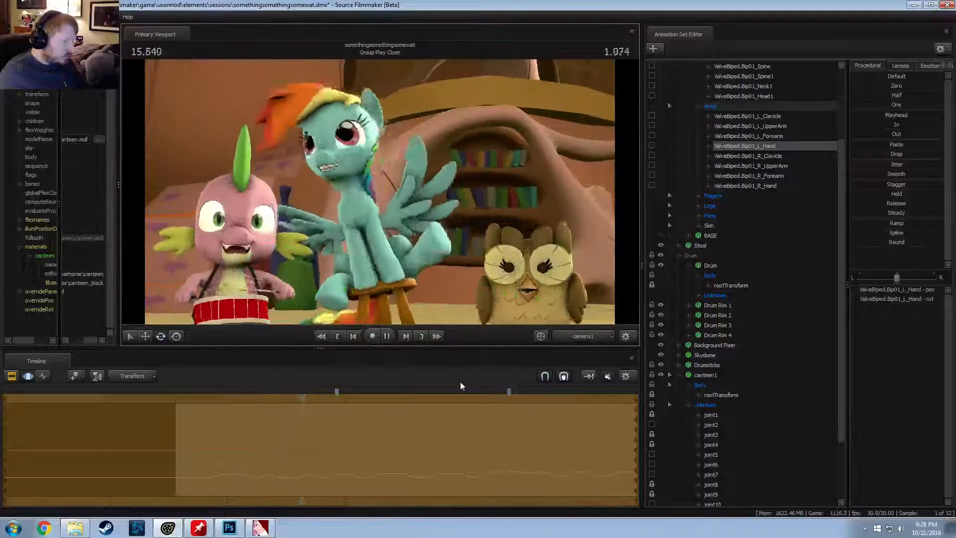
pyautogui.press('space')
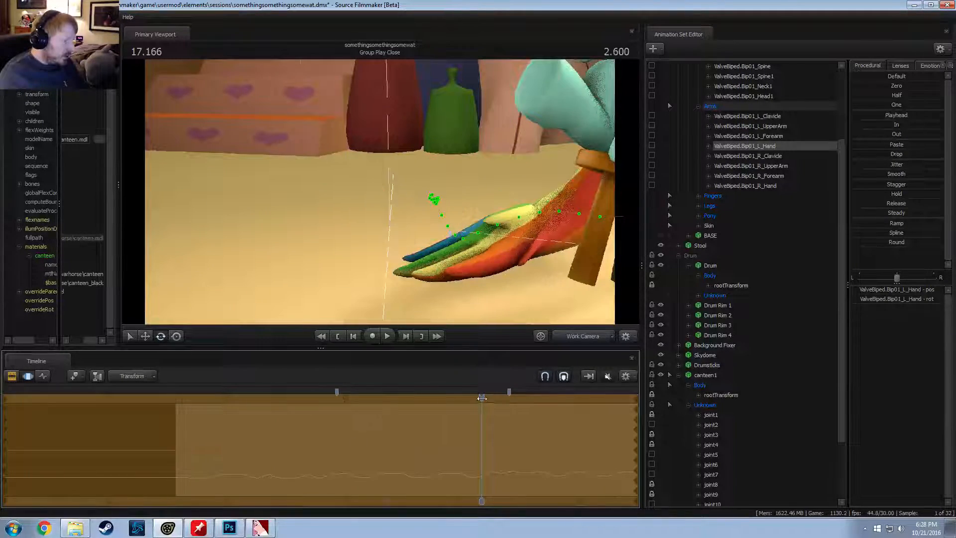
# Step: Try to rotate the dragon's right clavicle and upper arm outward, away from the strap, at 15.266 seconds
pyautogui.moveTo(481, 398); pyautogui.dragTo(259, 401)
pyautogui.moveTo(323, 177); pyautogui.dragTo(323, 177)
pyautogui.press('w')
pyautogui.click(313, 169)
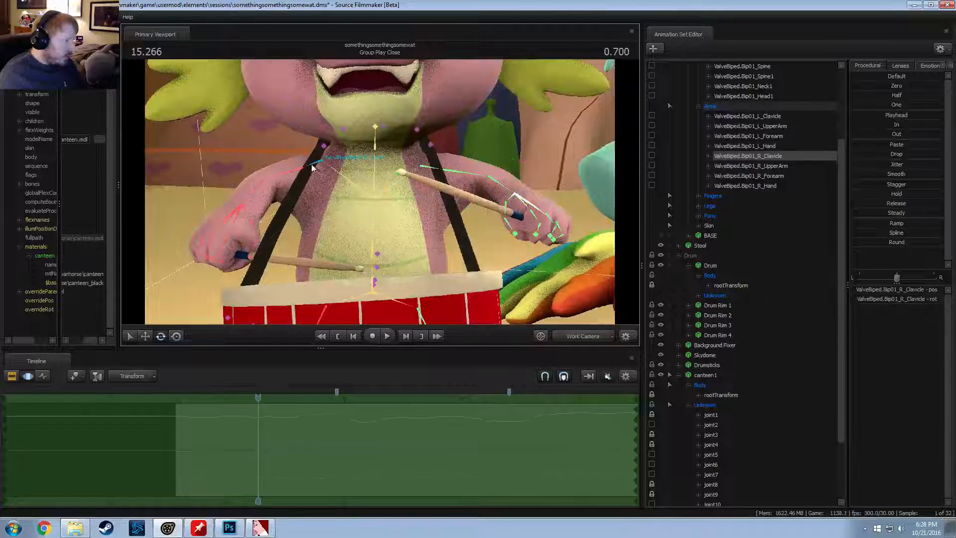
pyautogui.moveTo(328, 131); pyautogui.dragTo(332, 130)
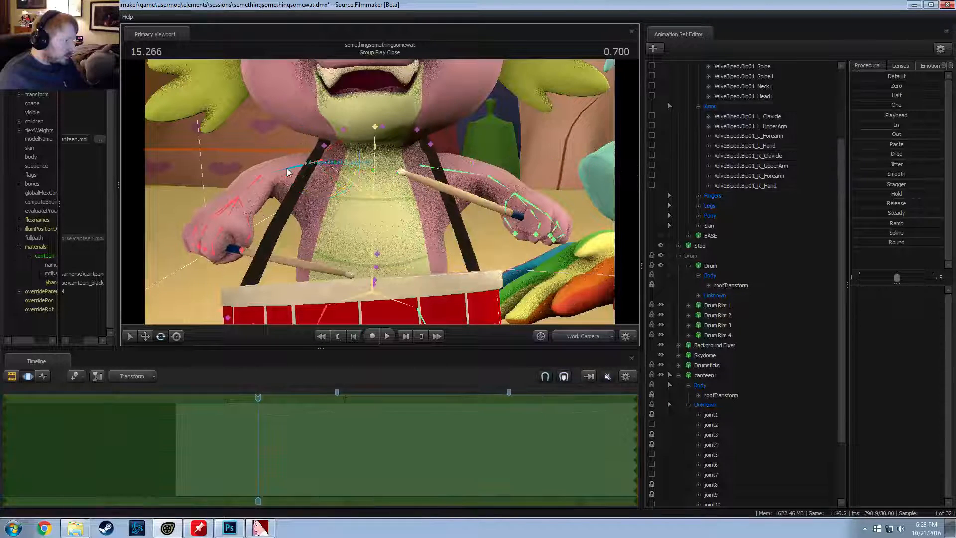
pyautogui.click(297, 158)
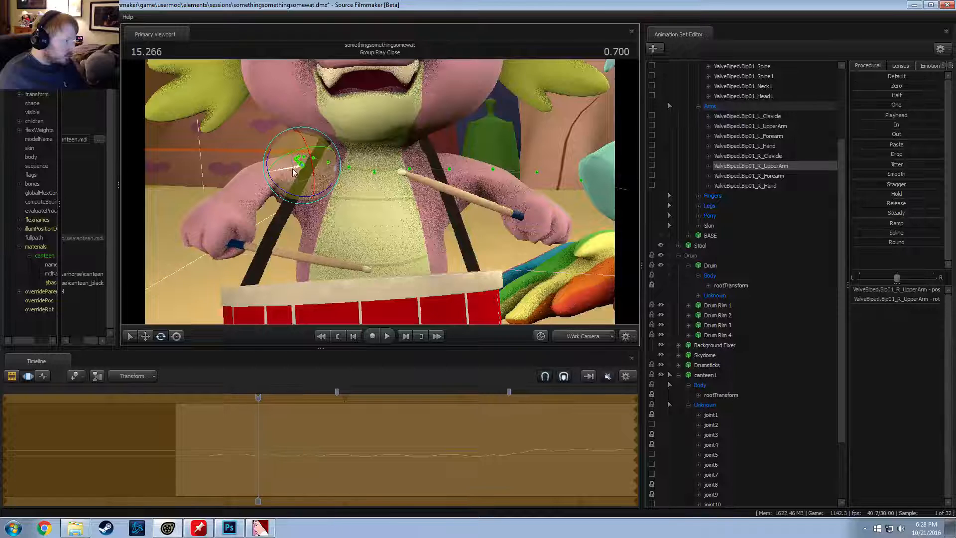
pyautogui.moveTo(293, 172); pyautogui.dragTo(268, 205)
pyautogui.keyDown('ctrl'); pyautogui.click(255, 183); pyautogui.keyUp('ctrl')
pyautogui.keyDown('ctrl'); pyautogui.click(231, 199); pyautogui.keyUp('ctrl')
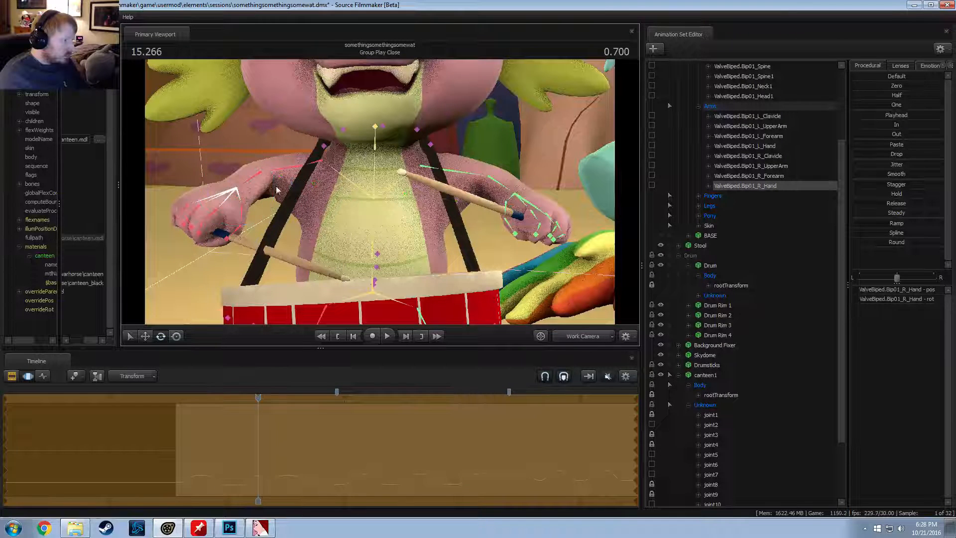
# Step: Try to refine the right arm pose by readjusting the clavicle, forearm and hand rotations
pyautogui.keyDown('ctrl'); pyautogui.click(304, 164); pyautogui.keyUp('ctrl')
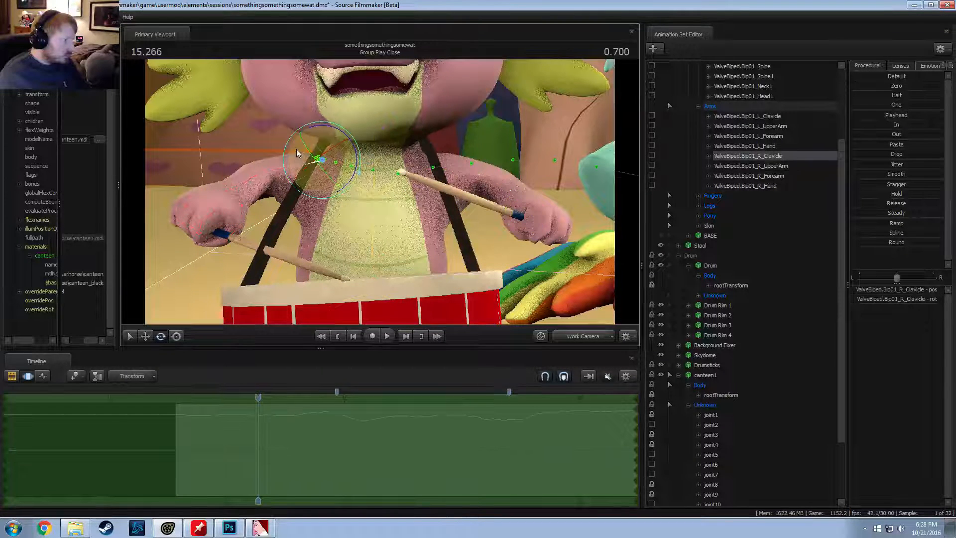
pyautogui.moveTo(297, 153); pyautogui.dragTo(300, 152)
pyautogui.keyDown('ctrl'); pyautogui.click(250, 184); pyautogui.keyUp('ctrl')
pyautogui.moveTo(263, 193); pyautogui.dragTo(251, 305)
pyautogui.keyDown('ctrl'); pyautogui.click(230, 193); pyautogui.keyUp('ctrl')
pyautogui.click(258, 174)
pyautogui.press('shift')
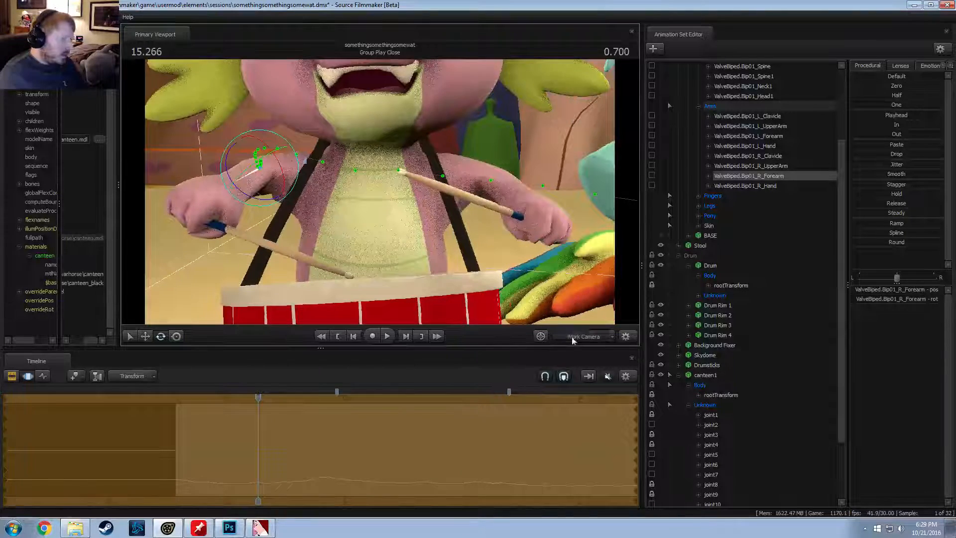
# Step: Play back the start of the Group Play Close shot through camera1 and the Work Camera to examine the drumming arms
pyautogui.press('F2')
pyautogui.press('space')
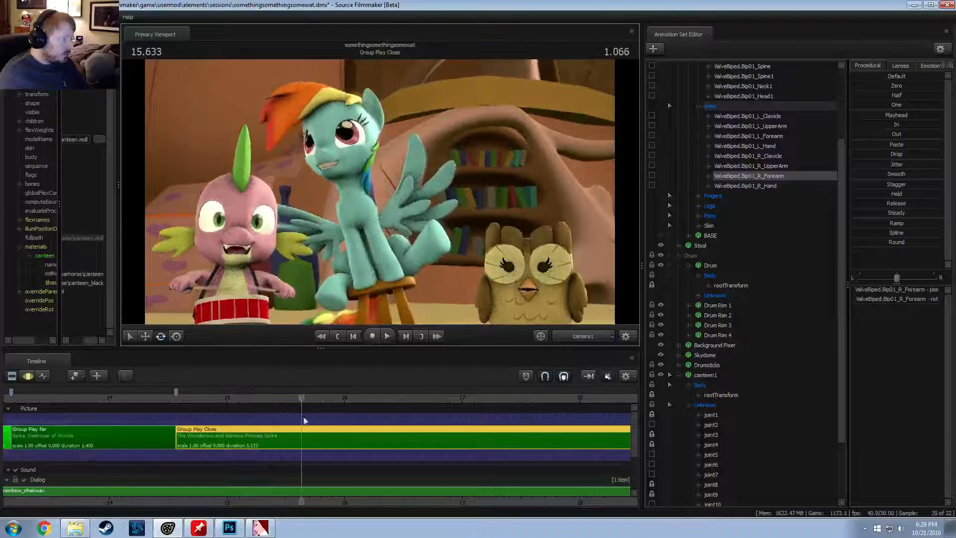
pyautogui.click(199, 401)
pyautogui.press('space')
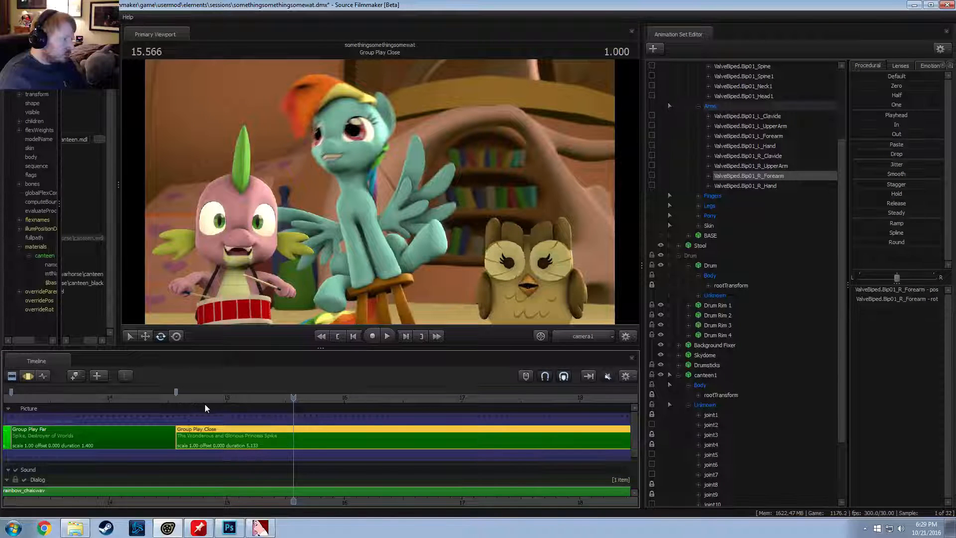
pyautogui.click(188, 399)
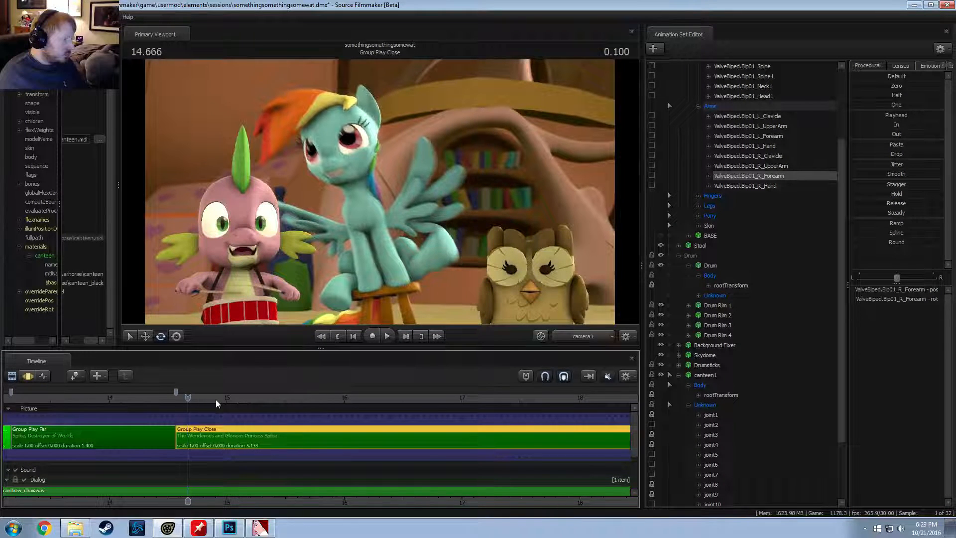
pyautogui.click(558, 336)
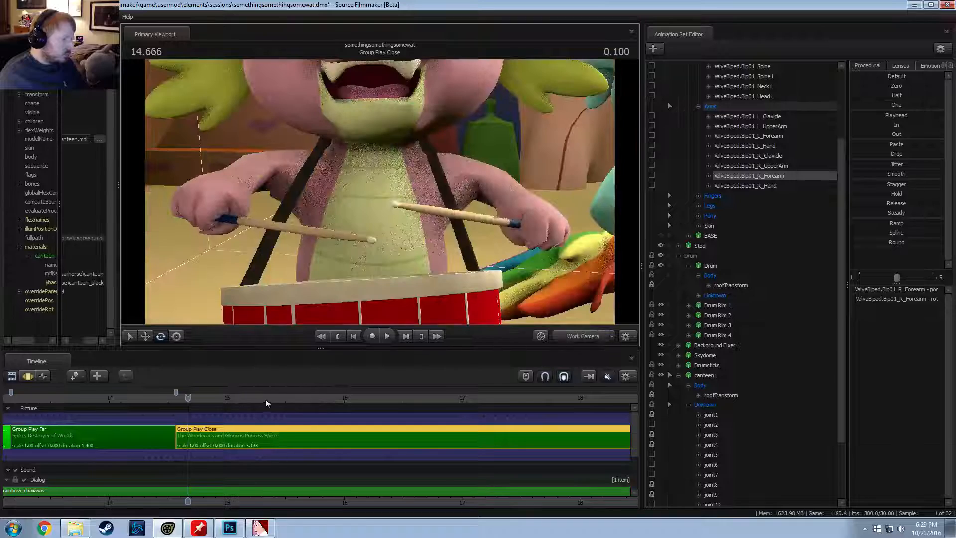
pyautogui.press('space')
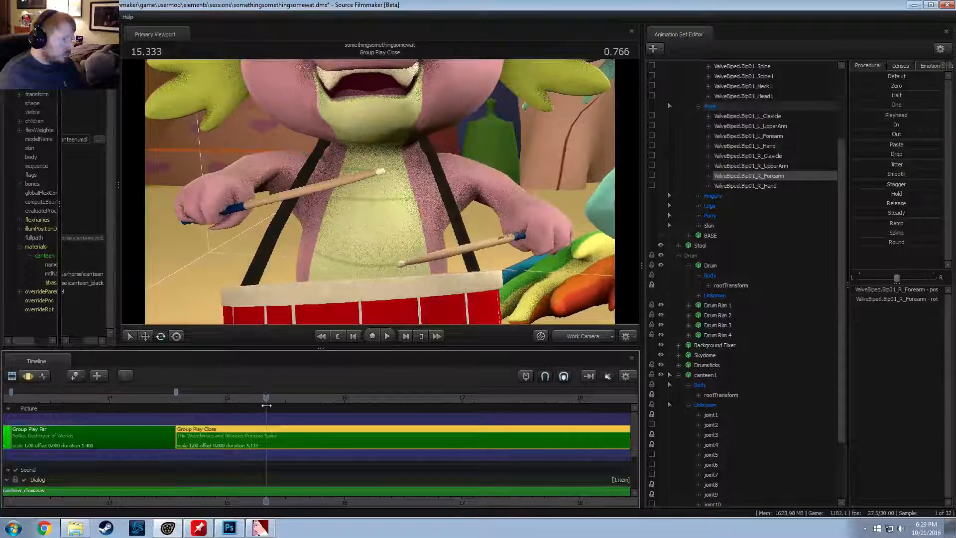
pyautogui.moveTo(267, 404)
pyautogui.mouseDown()
pyautogui.moveTo(250, 405)
pyautogui.moveTo(265, 406)
pyautogui.mouseUp()
pyautogui.press('s')
pyautogui.moveTo(346, 301); pyautogui.dragTo(363, 270)
pyautogui.press('space')
pyautogui.press('space')
# Step: Undo the recent pose changes to the dragon's right arm in the motion editor
pyautogui.press('F3')
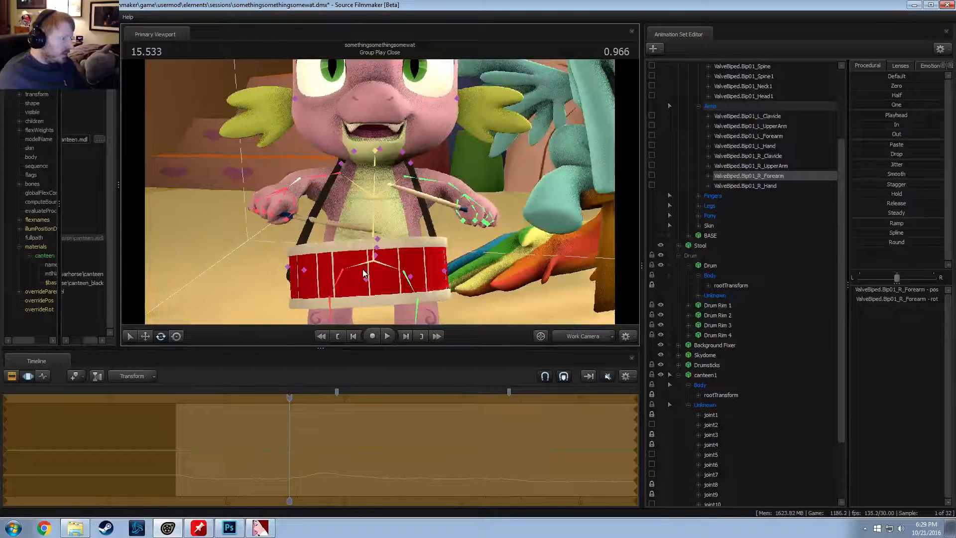
pyautogui.hotkey('ctrl', 'z')
pyautogui.hotkey('ctrl', 'z')
pyautogui.hotkey('ctrl', 'z')
pyautogui.hotkey('ctrl', 'z')
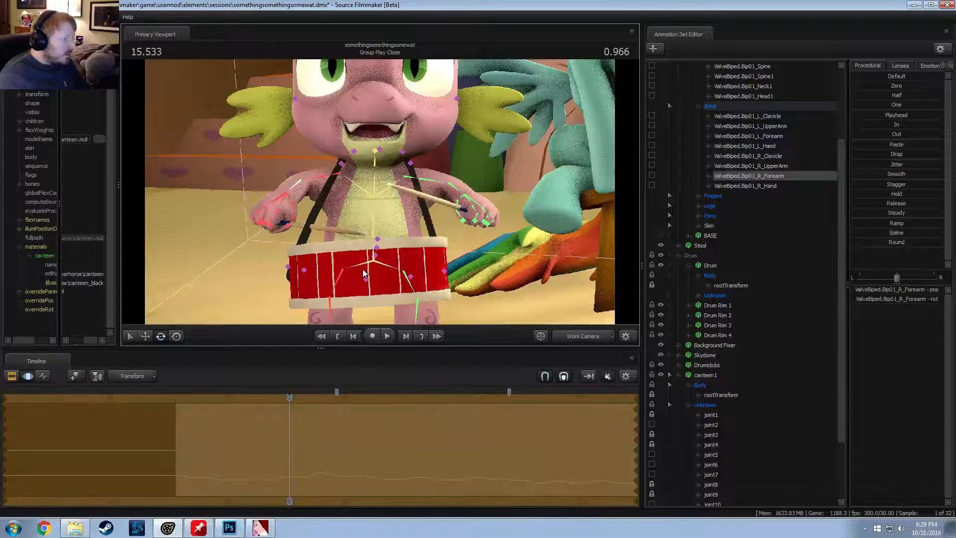
pyautogui.hotkey('ctrl', 'z')
pyautogui.hotkey('ctrl', 'z')
pyautogui.hotkey('ctrl', 'z')
pyautogui.press('Left')
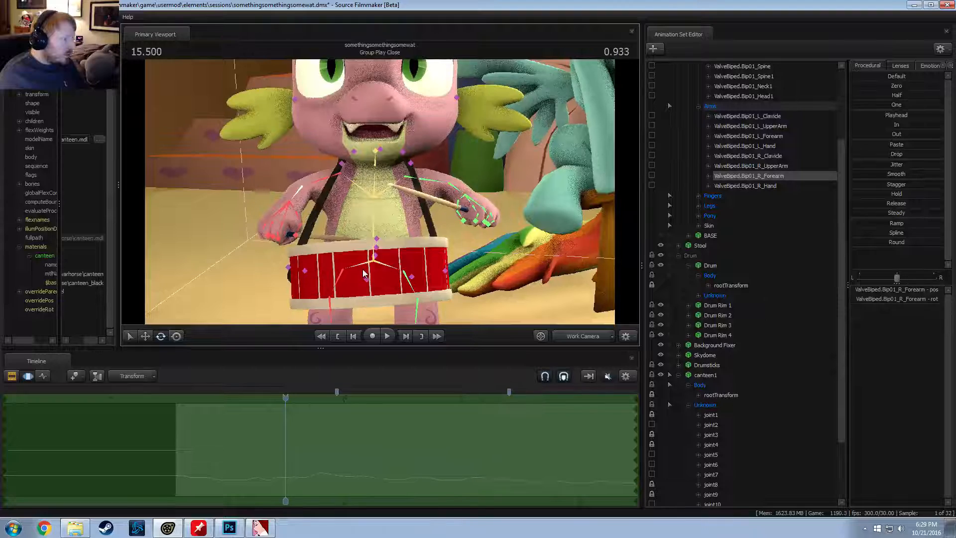
pyautogui.hotkey('ctrl', 'z')
# Step: Select the Drum at 15.4 seconds and shift it slightly sideways to centre it in front of the dragon's body
pyautogui.moveTo(259, 398)
pyautogui.mouseDown()
pyautogui.moveTo(230, 399)
pyautogui.moveTo(274, 397)
pyautogui.mouseUp()
pyautogui.press('F2')
pyautogui.moveTo(349, 239)
pyautogui.keyDown('alt'); pyautogui.mouseDown()
pyautogui.moveTo(369, 264)
pyautogui.moveTo(346, 240)
pyautogui.mouseUp(); pyautogui.keyUp('alt')
pyautogui.moveTo(396, 204); pyautogui.dragTo(397, 231)
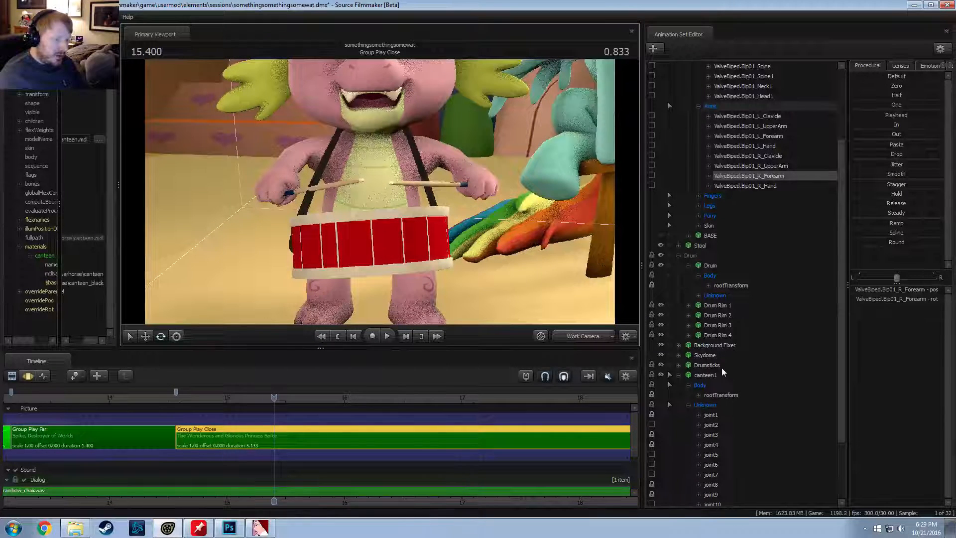
pyautogui.click(719, 269)
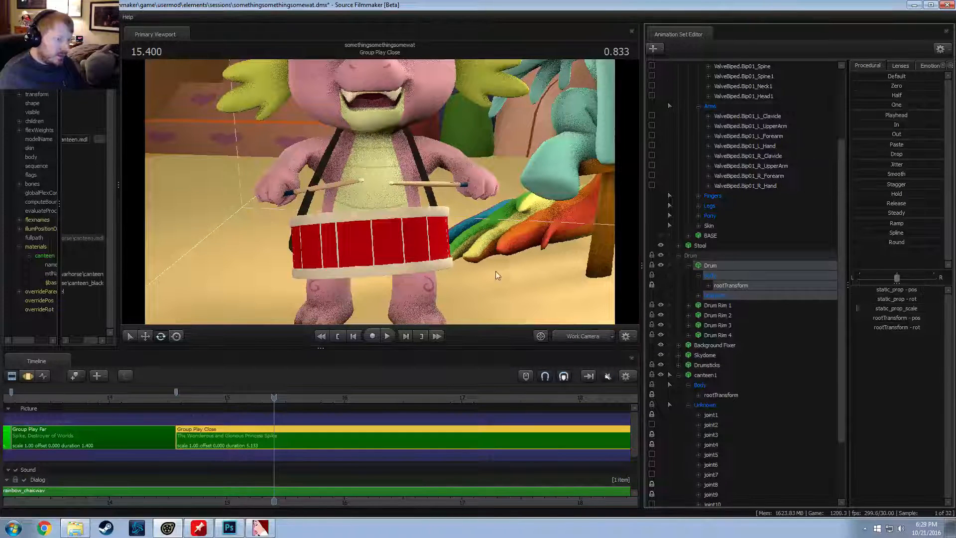
pyautogui.moveTo(398, 230); pyautogui.dragTo(429, 238)
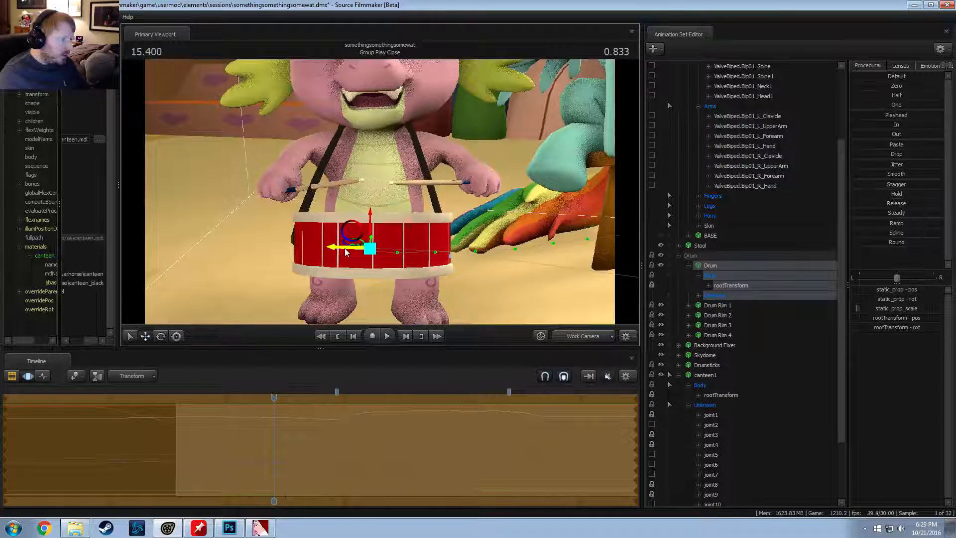
pyautogui.moveTo(344, 248); pyautogui.dragTo(348, 249)
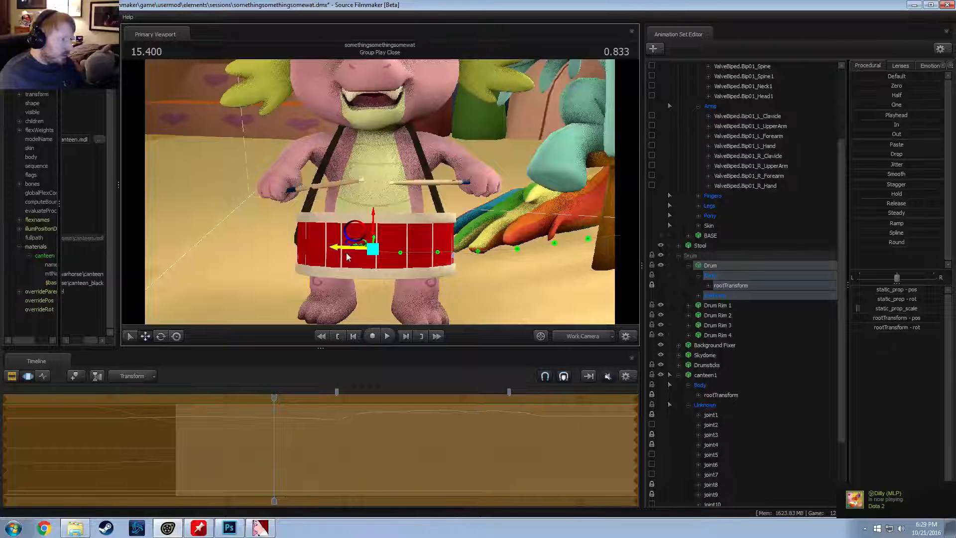
pyautogui.press('e')
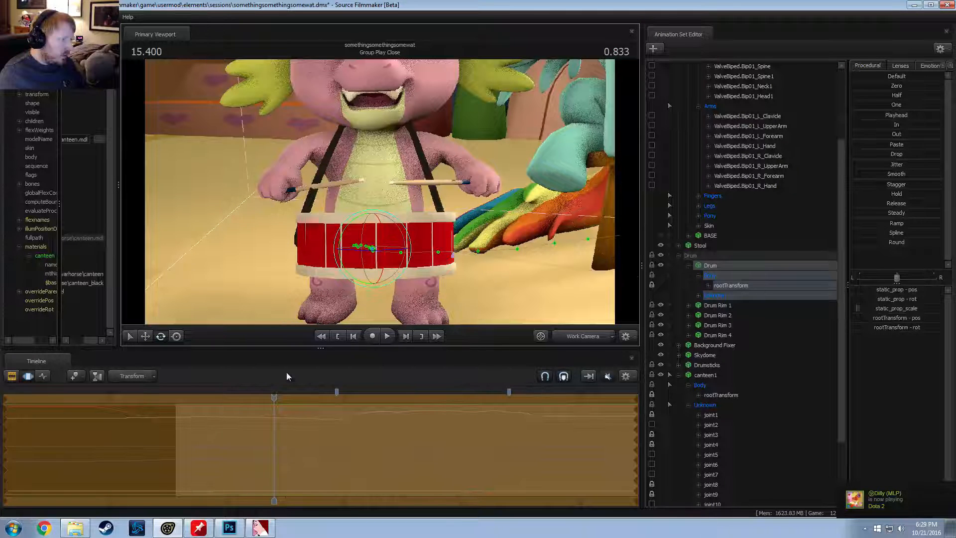
pyautogui.moveTo(249, 429)
pyautogui.mouseDown()
pyautogui.moveTo(213, 433)
pyautogui.moveTo(259, 437)
pyautogui.mouseUp()
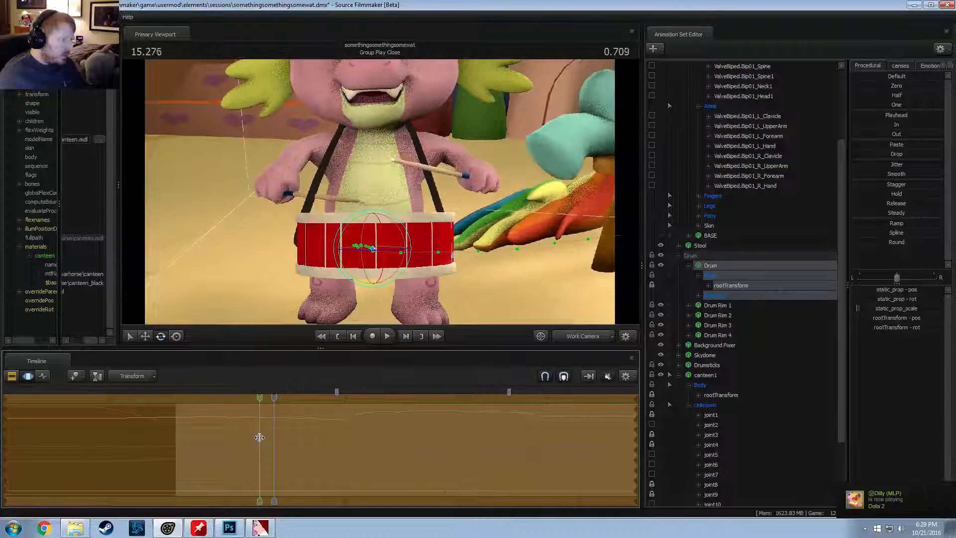
# Step: Move the canteen strap's joint9 at 15.4 seconds so the strap end sits against the side of the drum
pyautogui.keyDown('alt'); pyautogui.moveTo(378, 220); pyautogui.dragTo(408, 211); pyautogui.keyUp('alt')
pyautogui.keyDown('ctrl'); pyautogui.click(383, 233); pyautogui.keyUp('ctrl')
pyautogui.press('w')
pyautogui.press('w')
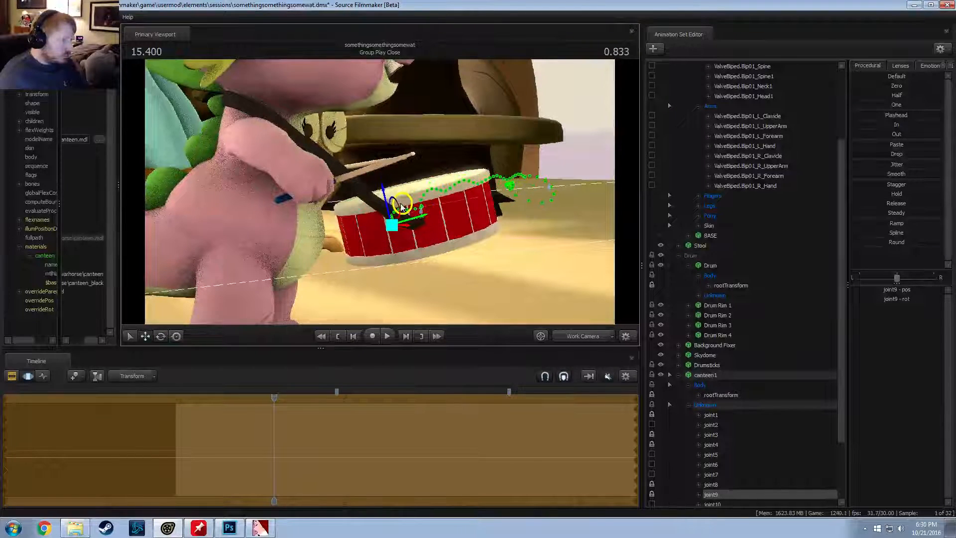
pyautogui.press('F2')
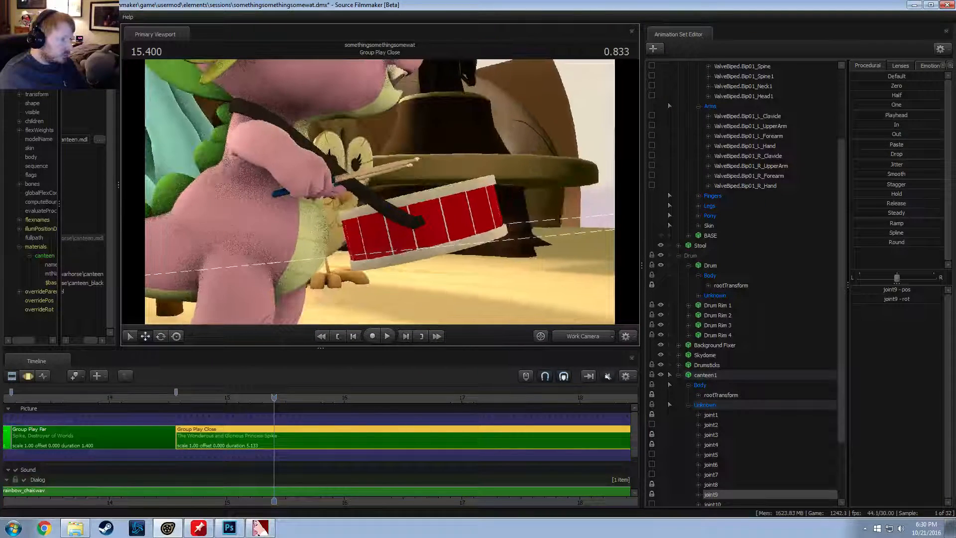
pyautogui.press('F3')
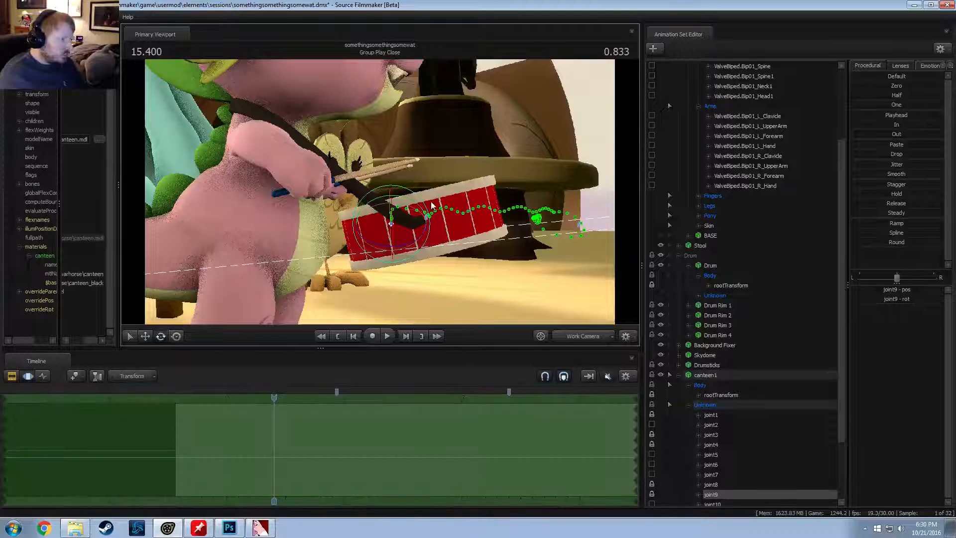
pyautogui.moveTo(428, 206); pyautogui.dragTo(432, 214)
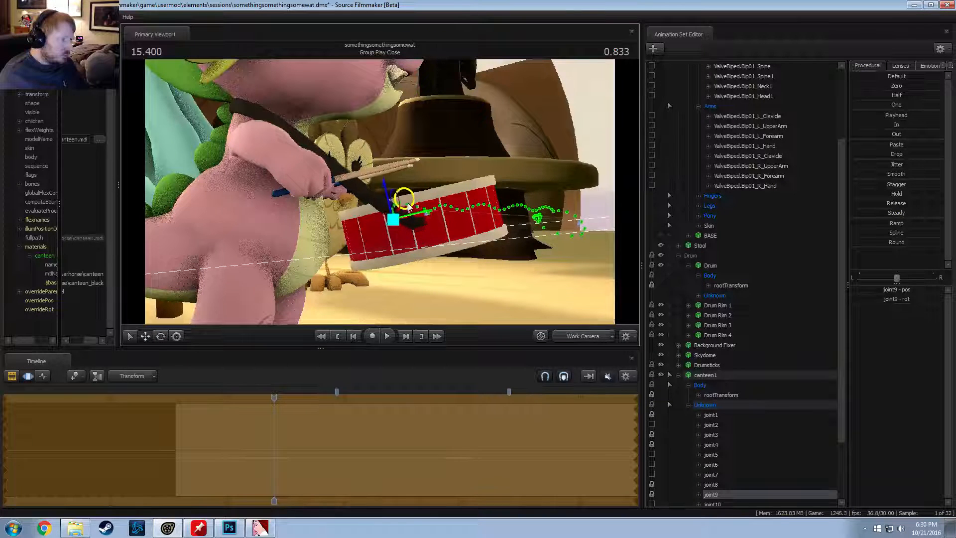
pyautogui.press('F2')
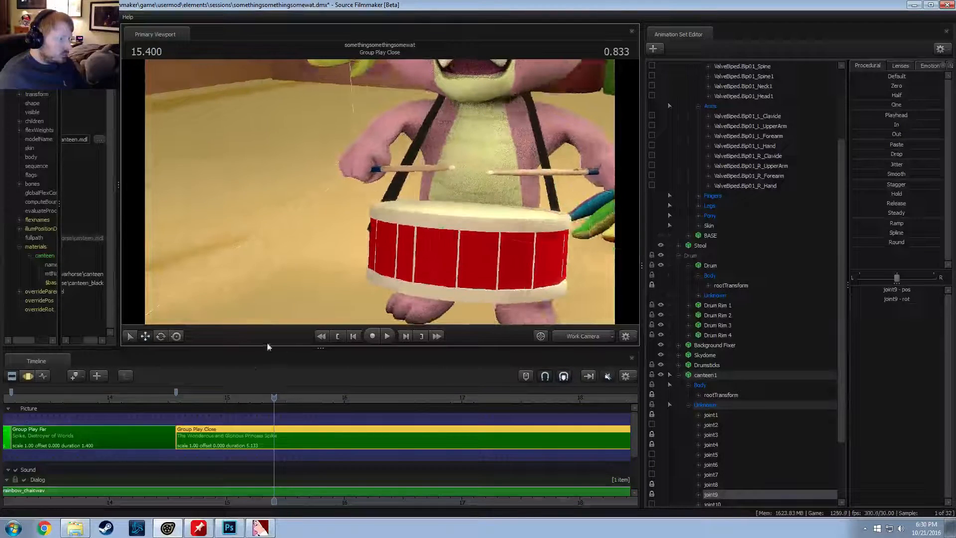
# Step: Rotate the dragon's R_Clavicle at 15.5 seconds to swing the right arm forward towards the drum
pyautogui.press('F3')
pyautogui.moveTo(266, 435)
pyautogui.mouseDown()
pyautogui.moveTo(284, 445)
pyautogui.moveTo(268, 446)
pyautogui.moveTo(277, 445)
pyautogui.mouseUp()
pyautogui.press('F4')
pyautogui.press('F3')
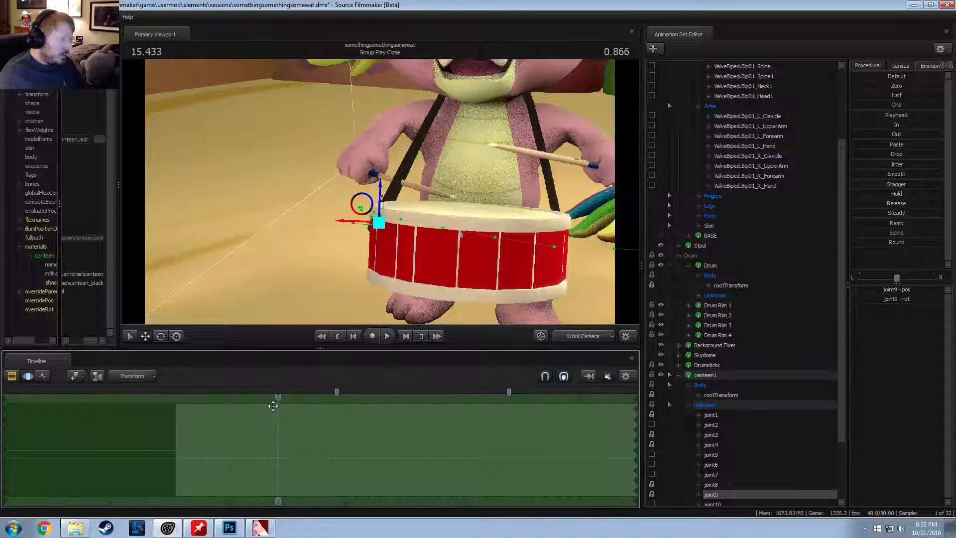
pyautogui.moveTo(273, 399); pyautogui.dragTo(285, 400)
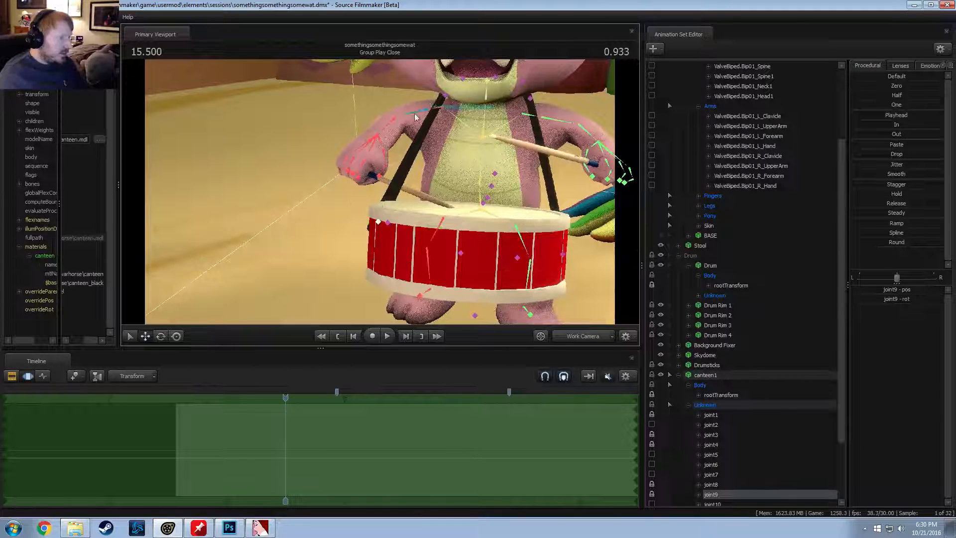
pyautogui.click(425, 104)
pyautogui.keyDown('alt'); pyautogui.moveTo(452, 112); pyautogui.dragTo(378, 195); pyautogui.keyUp('alt')
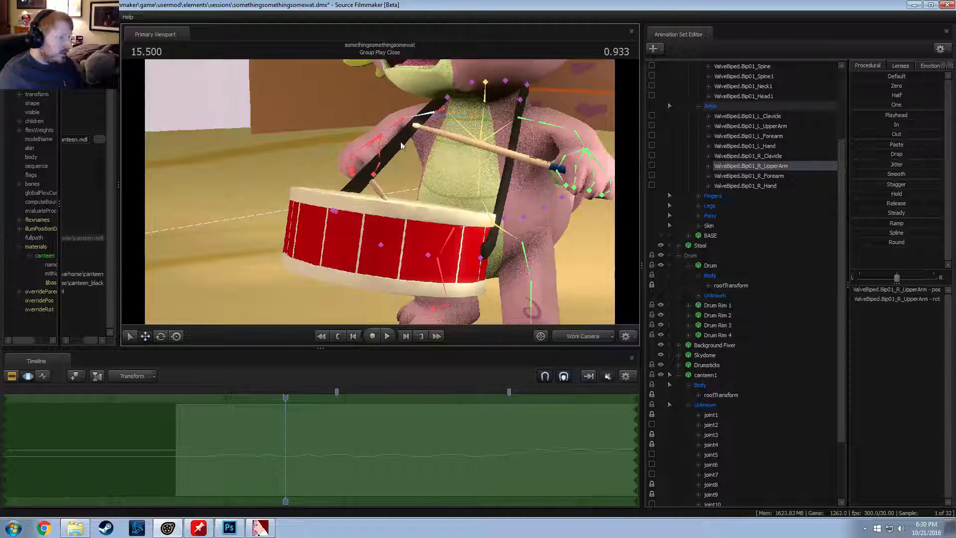
pyautogui.keyDown('alt'); pyautogui.moveTo(402, 121); pyautogui.dragTo(577, 135); pyautogui.keyUp('alt')
pyautogui.moveTo(349, 214); pyautogui.dragTo(377, 194)
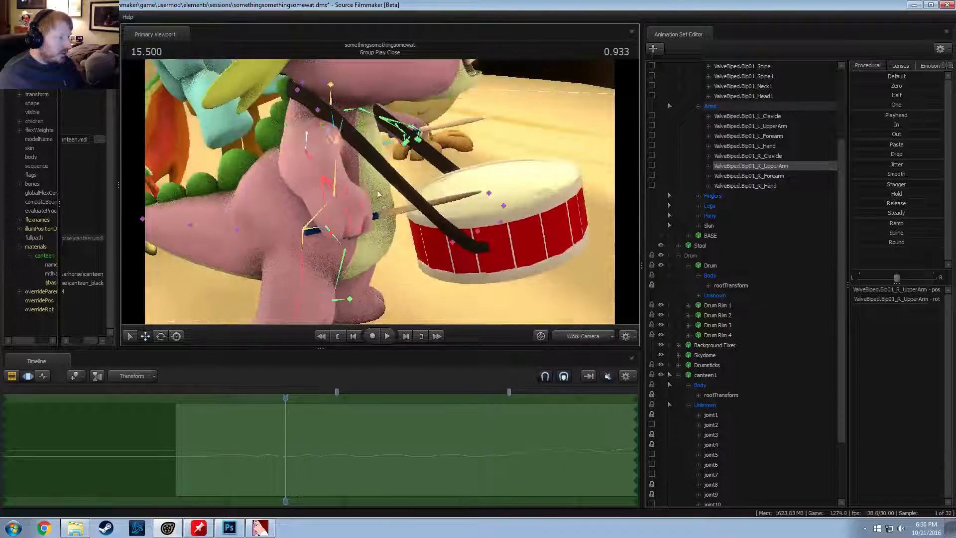
pyautogui.keyDown('ctrl'); pyautogui.click(311, 130); pyautogui.keyUp('ctrl')
pyautogui.press('e')
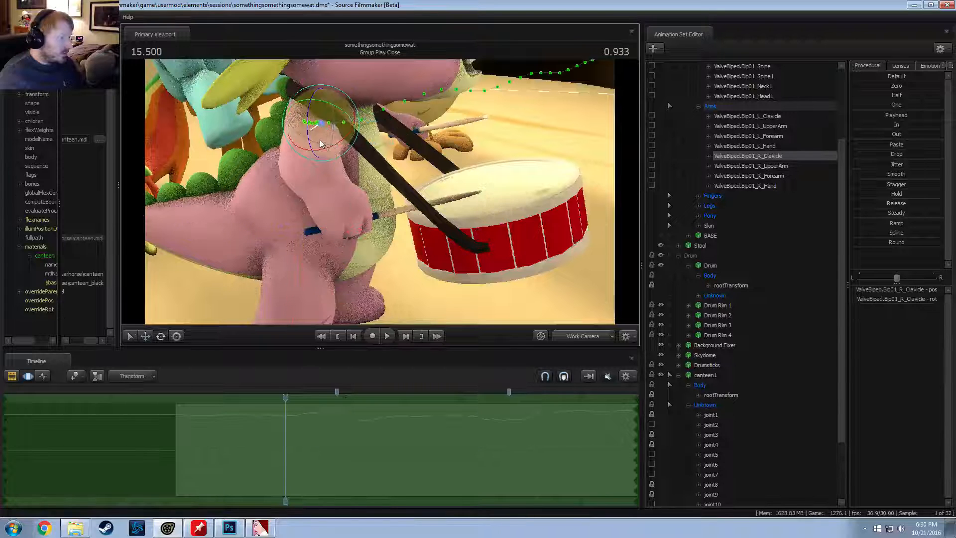
pyautogui.moveTo(319, 140); pyautogui.dragTo(332, 134)
# Step: Rotate the R_UpperArm at 15.5 seconds to bring the right arm back and down clear of the strap
pyautogui.keyDown('ctrl'); pyautogui.click(316, 143); pyautogui.keyUp('ctrl')
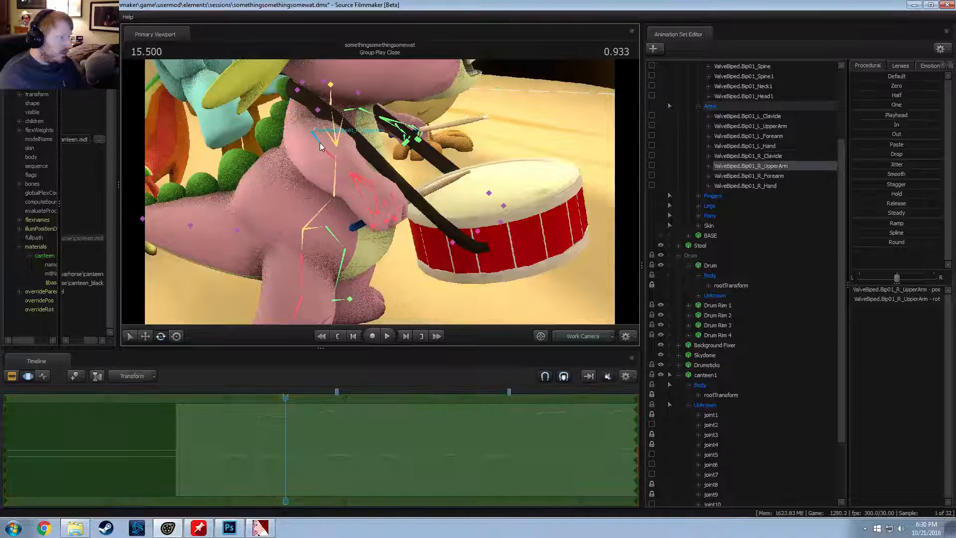
pyautogui.press('ctrl')
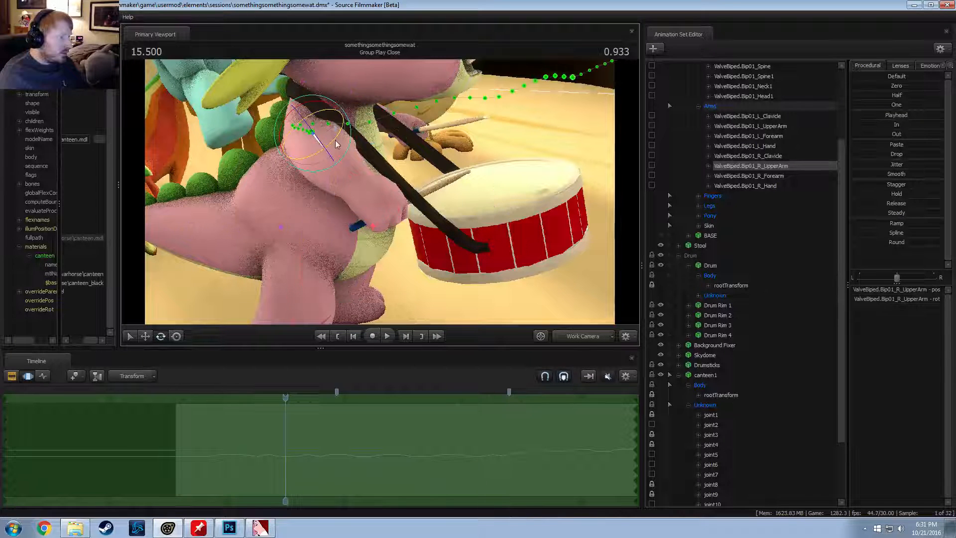
pyautogui.moveTo(339, 144); pyautogui.dragTo(329, 149)
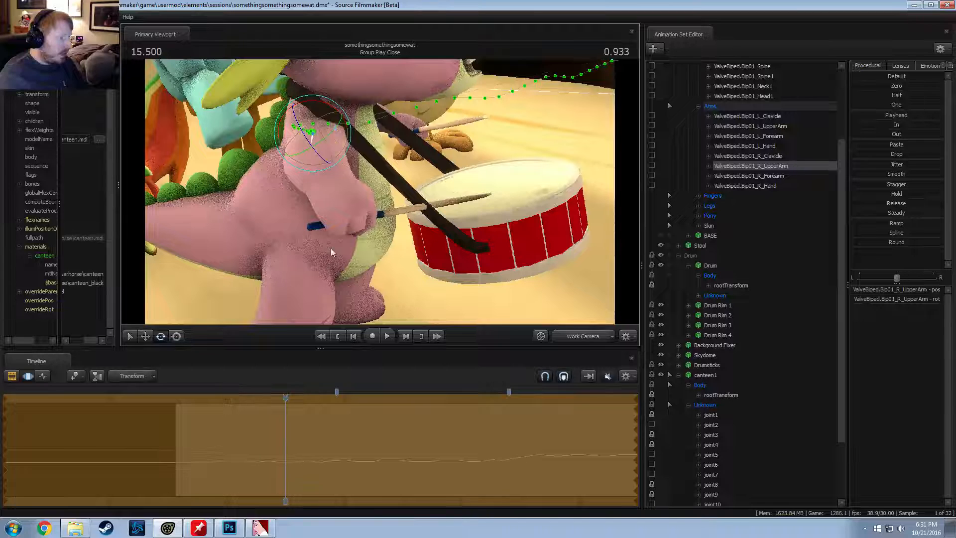
pyautogui.moveTo(195, 442); pyautogui.dragTo(287, 454)
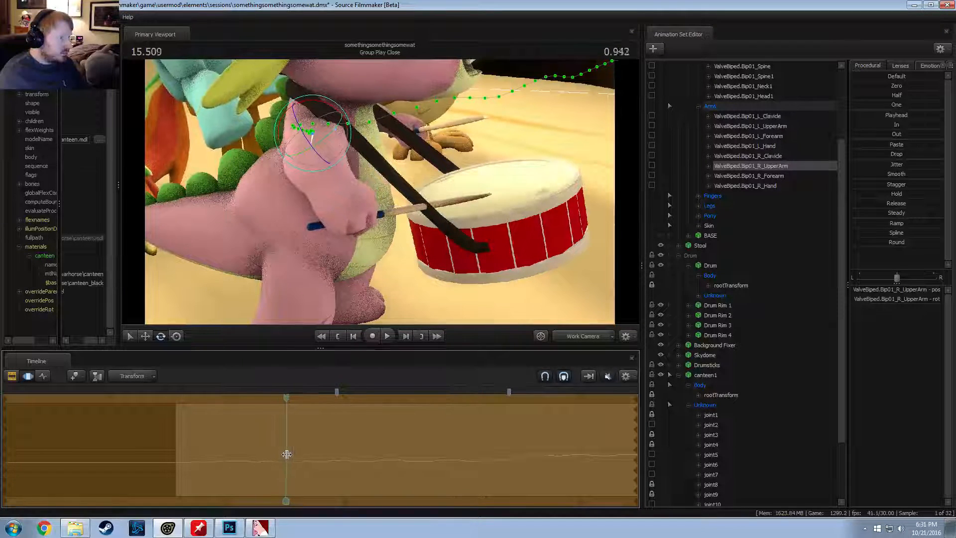
pyautogui.moveTo(380, 178)
pyautogui.mouseDown()
pyautogui.moveTo(349, 178)
pyautogui.moveTo(380, 178)
pyautogui.mouseUp()
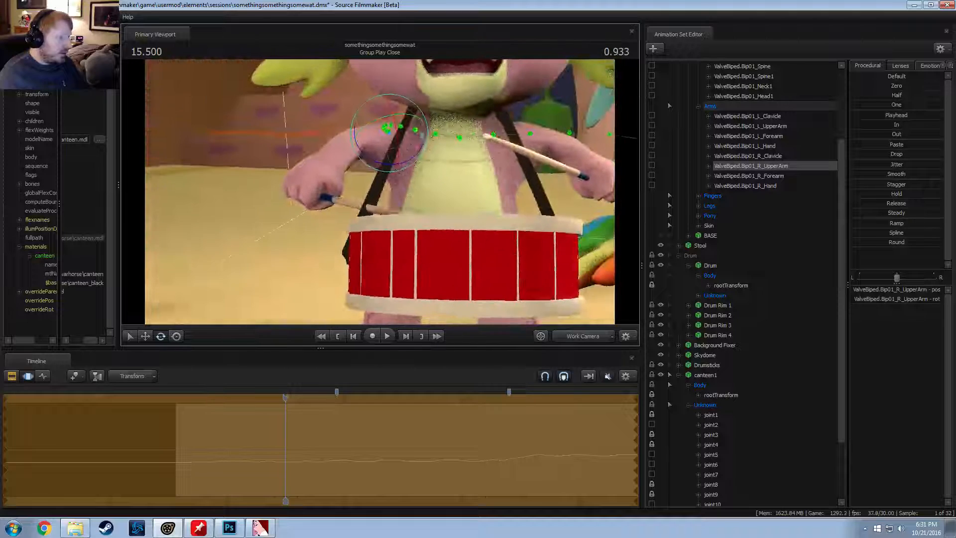
# Step: Refine the right arm at 15.5 seconds by rotating the clavicle, forearm and hand so the drumstick meets the drumhead
pyautogui.keyDown('ctrl'); pyautogui.click(349, 143); pyautogui.keyUp('ctrl')
pyautogui.keyDown('alt'); pyautogui.moveTo(348, 142); pyautogui.dragTo(347, 161); pyautogui.keyUp('alt')
pyautogui.keyDown('ctrl'); pyautogui.click(348, 167); pyautogui.keyUp('ctrl')
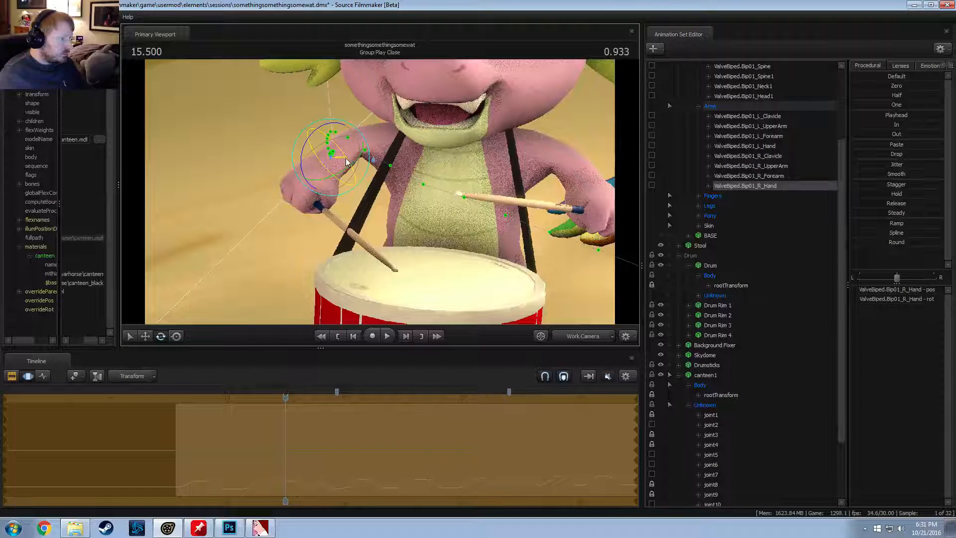
pyautogui.keyDown('ctrl'); pyautogui.click(374, 146); pyautogui.keyUp('ctrl')
pyautogui.moveTo(397, 98); pyautogui.dragTo(404, 96)
pyautogui.keyDown('ctrl'); pyautogui.click(402, 103); pyautogui.keyUp('ctrl')
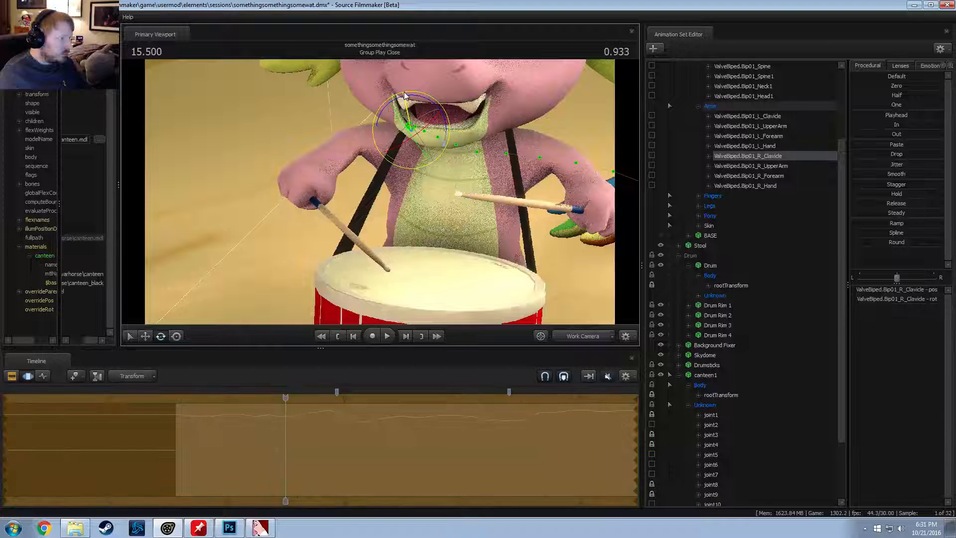
pyautogui.keyDown('ctrl'); pyautogui.click(352, 172); pyautogui.keyUp('ctrl')
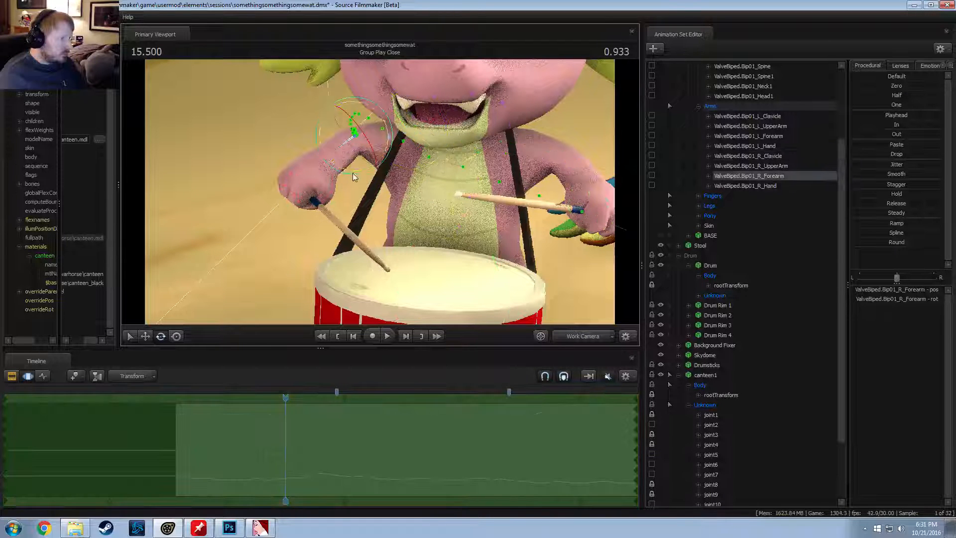
pyautogui.moveTo(354, 171)
pyautogui.mouseDown()
pyautogui.moveTo(382, 191)
pyautogui.moveTo(344, 171)
pyautogui.mouseUp()
pyautogui.keyDown('ctrl'); pyautogui.click(323, 168); pyautogui.keyUp('ctrl')
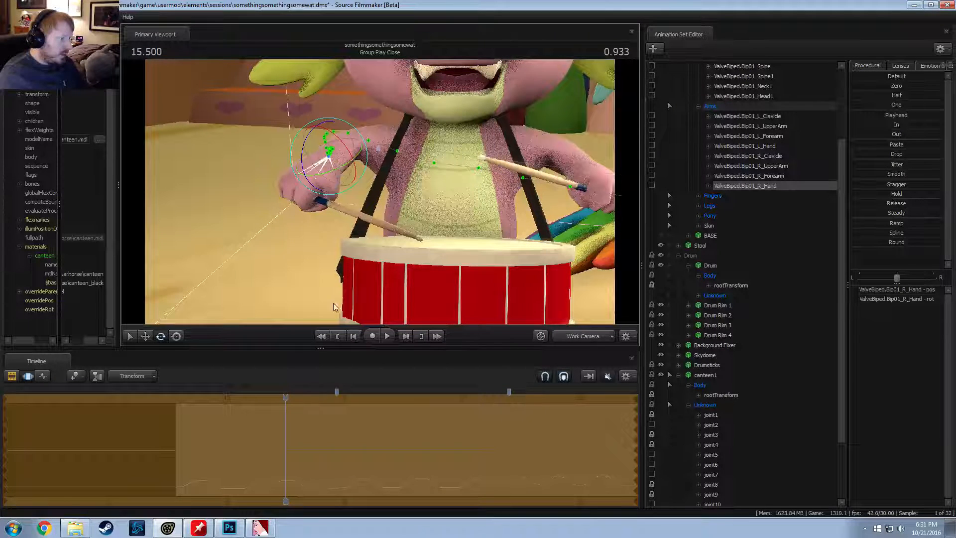
# Step: Rotate the right forearm, clavicle and hand within a short time selection around 15.8 seconds to correct the drumstick's position
pyautogui.moveTo(285, 433); pyautogui.dragTo(321, 453)
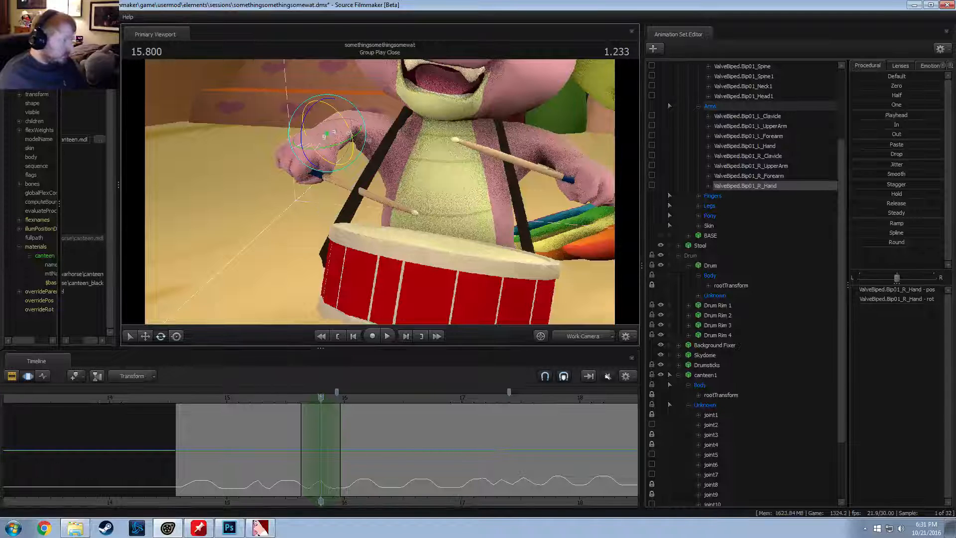
pyautogui.click(380, 137)
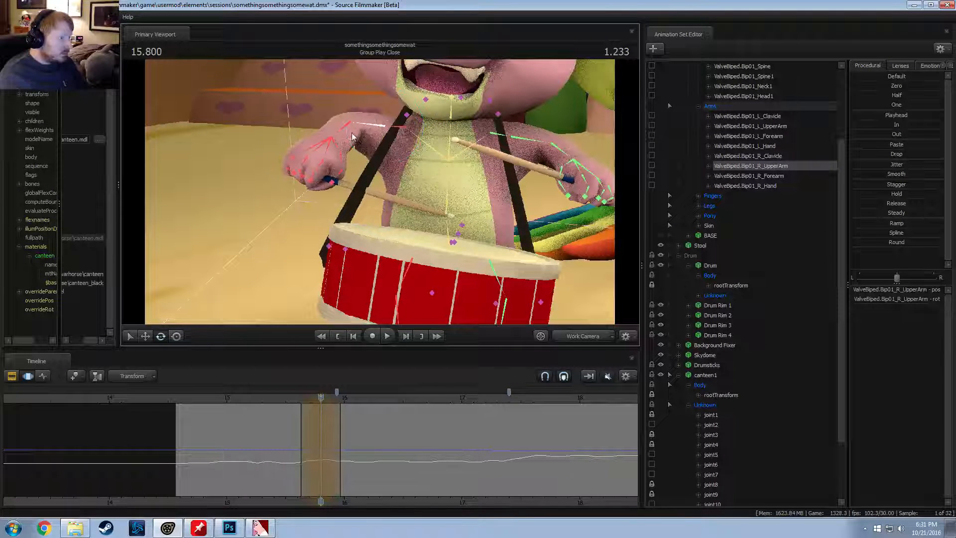
pyautogui.click(362, 150)
pyautogui.moveTo(361, 150); pyautogui.dragTo(357, 154)
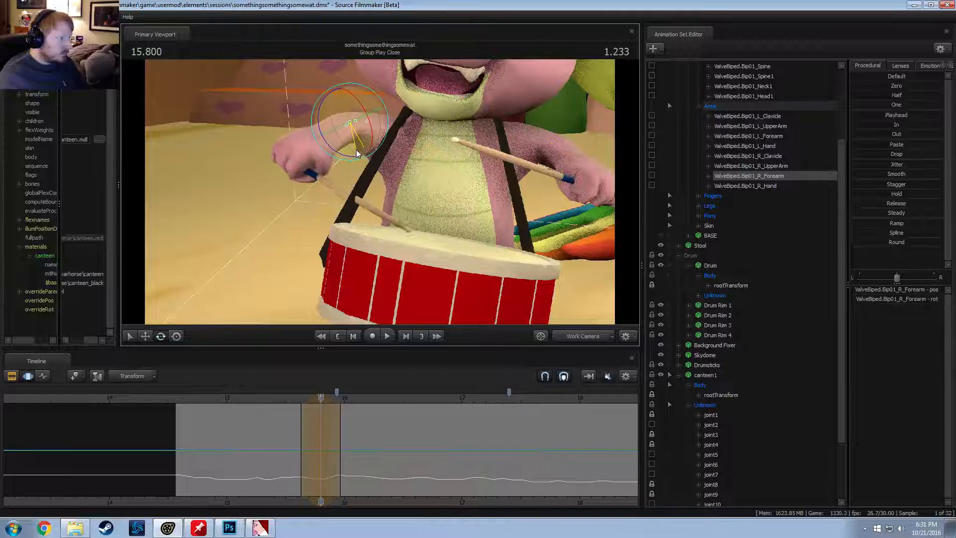
pyautogui.keyDown('ctrl'); pyautogui.click(376, 129); pyautogui.keyUp('ctrl')
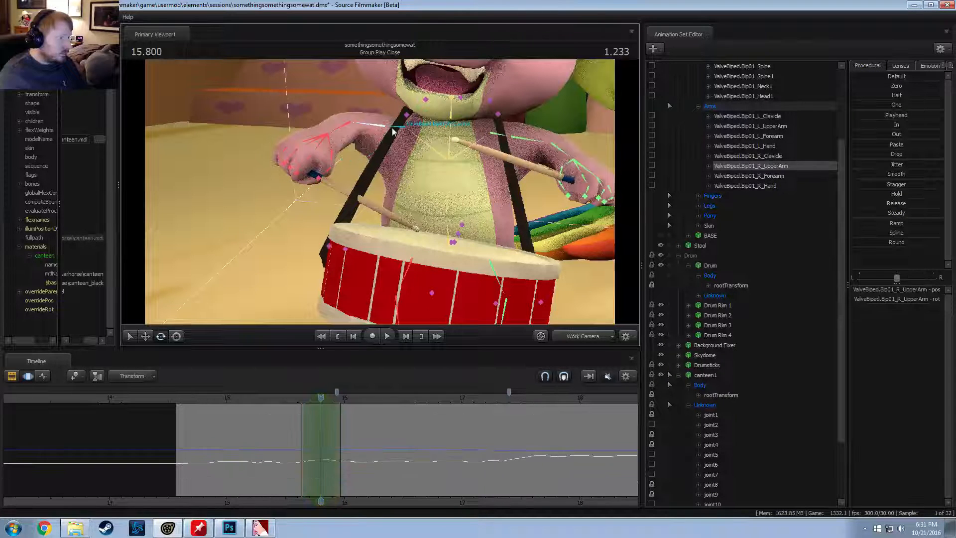
pyautogui.keyDown('ctrl'); pyautogui.click(393, 128); pyautogui.keyUp('ctrl')
pyautogui.moveTo(383, 96); pyautogui.dragTo(338, 151)
pyautogui.keyDown('ctrl'); pyautogui.click(332, 143); pyautogui.keyUp('ctrl')
# Step: Review the corrected drumming at the start of the Group Play Close shot through camera1
pyautogui.moveTo(321, 432); pyautogui.dragTo(353, 457)
pyautogui.click(573, 339)
pyautogui.moveTo(298, 430); pyautogui.dragTo(264, 433)
pyautogui.press('space')
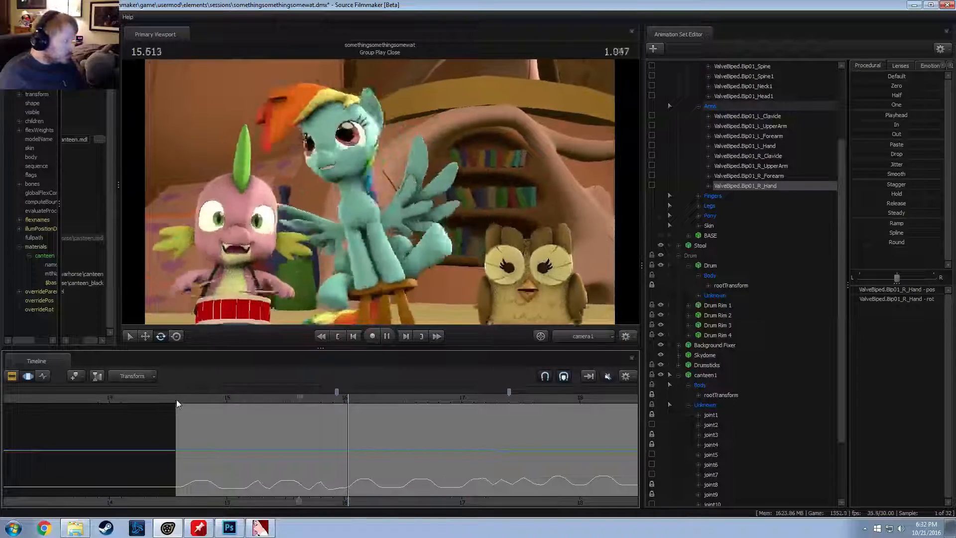
pyautogui.click(231, 427)
pyautogui.moveTo(231, 426); pyautogui.dragTo(331, 442)
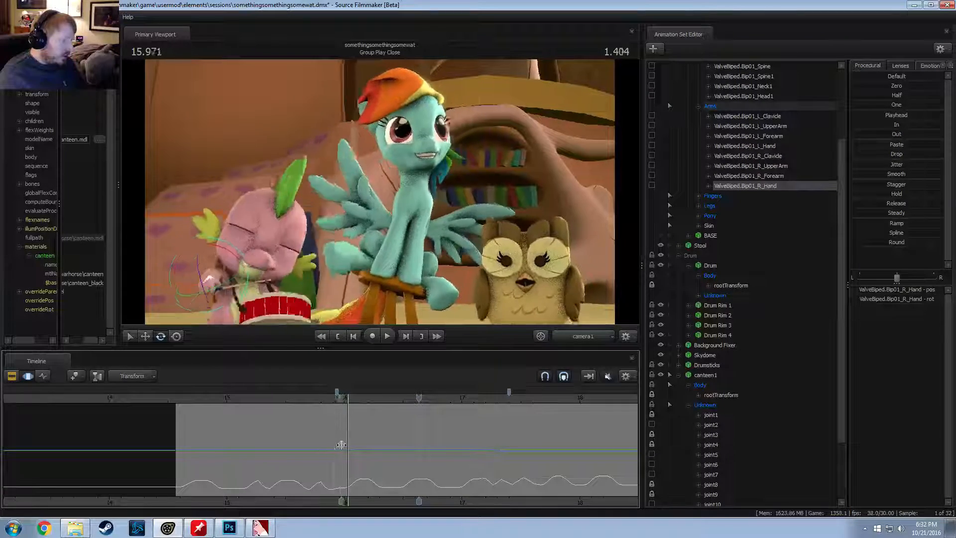
# Step: Set a time selection from about 15.97 to 17.4 seconds and adjust the right arm rotation at 16.7 seconds through the Work Camera
pyautogui.moveTo(340, 445); pyautogui.dragTo(492, 459)
pyautogui.moveTo(512, 464); pyautogui.dragTo(529, 451)
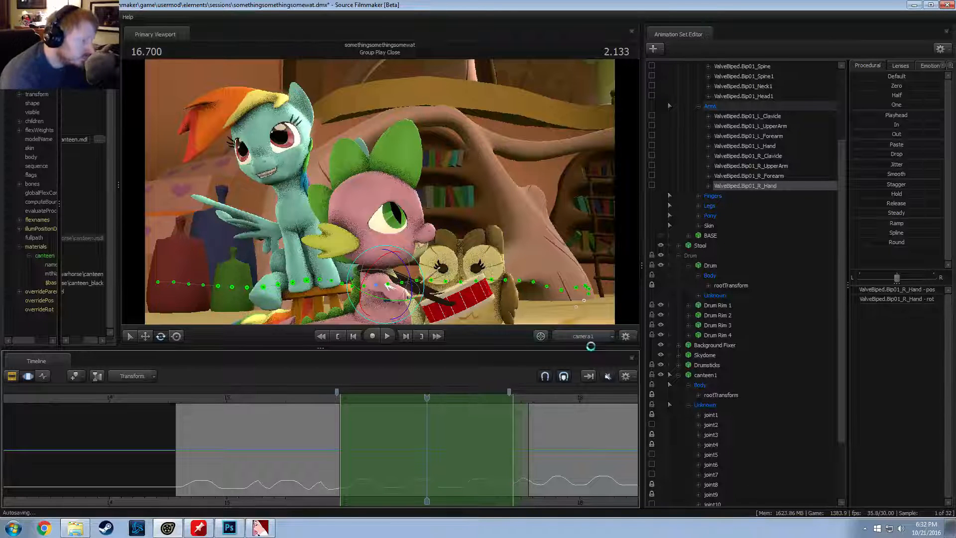
pyautogui.click(589, 340)
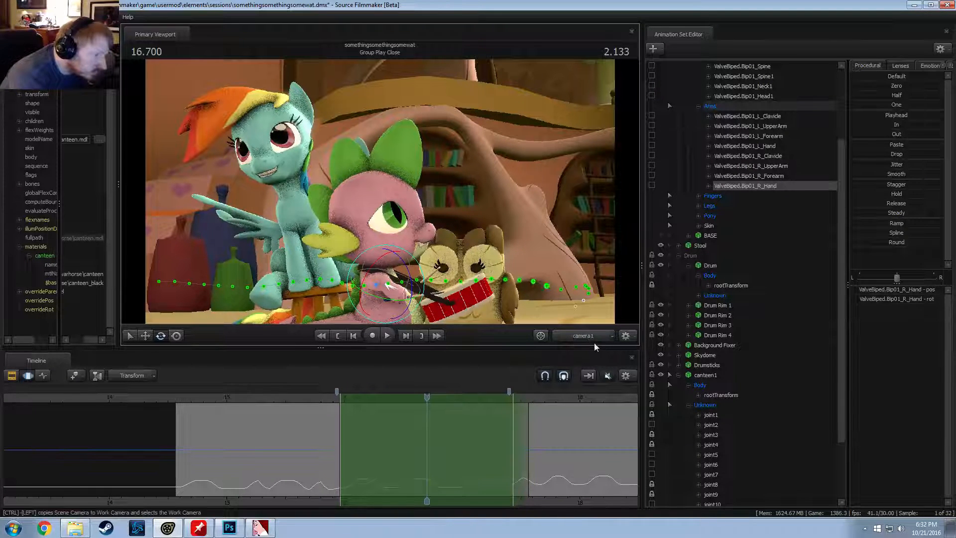
pyautogui.keyDown('alt'); pyautogui.moveTo(563, 284); pyautogui.dragTo(500, 266); pyautogui.keyUp('alt')
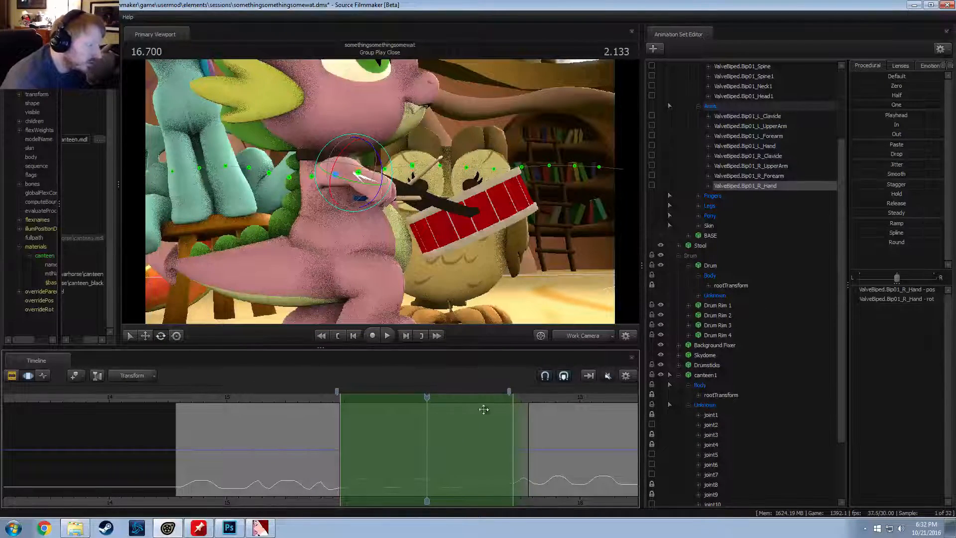
pyautogui.keyDown('alt'); pyautogui.moveTo(559, 274); pyautogui.dragTo(438, 294); pyautogui.keyUp('alt')
pyautogui.keyDown('ctrl'); pyautogui.click(396, 148); pyautogui.keyUp('ctrl')
pyautogui.keyDown('alt'); pyautogui.moveTo(398, 152); pyautogui.dragTo(407, 187); pyautogui.keyUp('alt')
pyautogui.keyDown('ctrl'); pyautogui.click(424, 152); pyautogui.keyUp('ctrl')
pyautogui.keyDown('ctrl'); pyautogui.click(416, 159); pyautogui.keyUp('ctrl')
pyautogui.keyDown('ctrl'); pyautogui.click(422, 194); pyautogui.keyUp('ctrl')
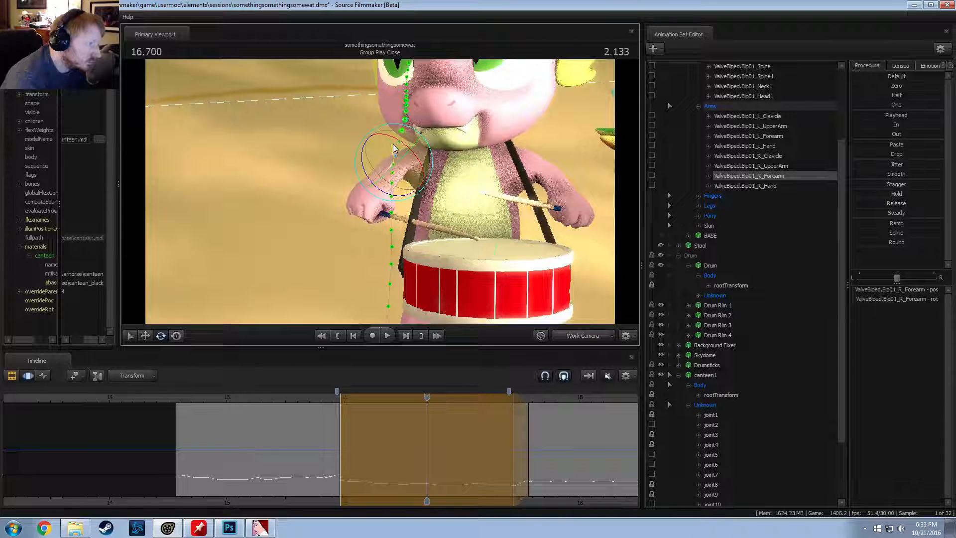
# Step: Rotate the R_Clavicle and R_Hand at 16.7 seconds to keep the right arm clear of the strap
pyautogui.keyDown('ctrl'); pyautogui.click(422, 156); pyautogui.keyUp('ctrl')
pyautogui.moveTo(431, 113); pyautogui.dragTo(433, 114)
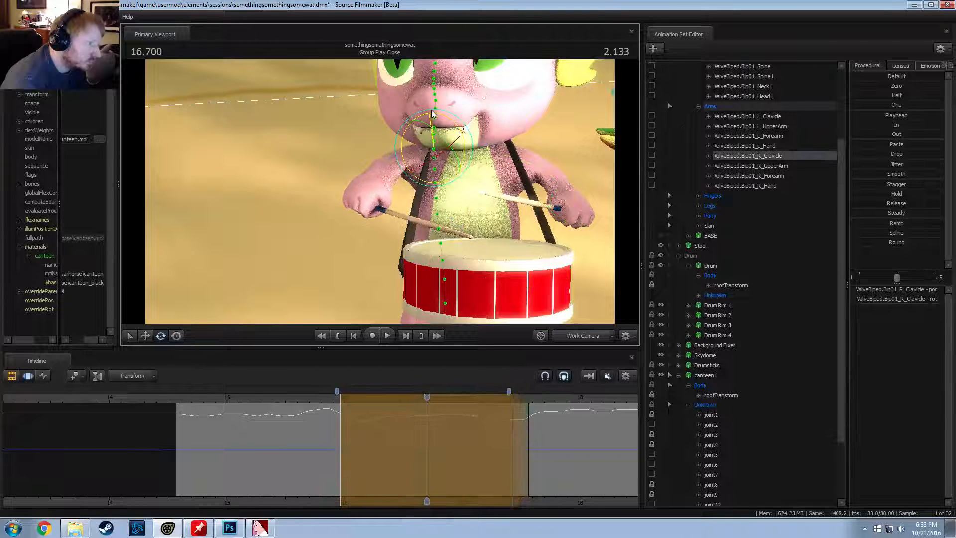
pyautogui.keyDown('ctrl'); pyautogui.click(377, 180); pyautogui.keyUp('ctrl')
pyautogui.moveTo(416, 171); pyautogui.dragTo(383, 187)
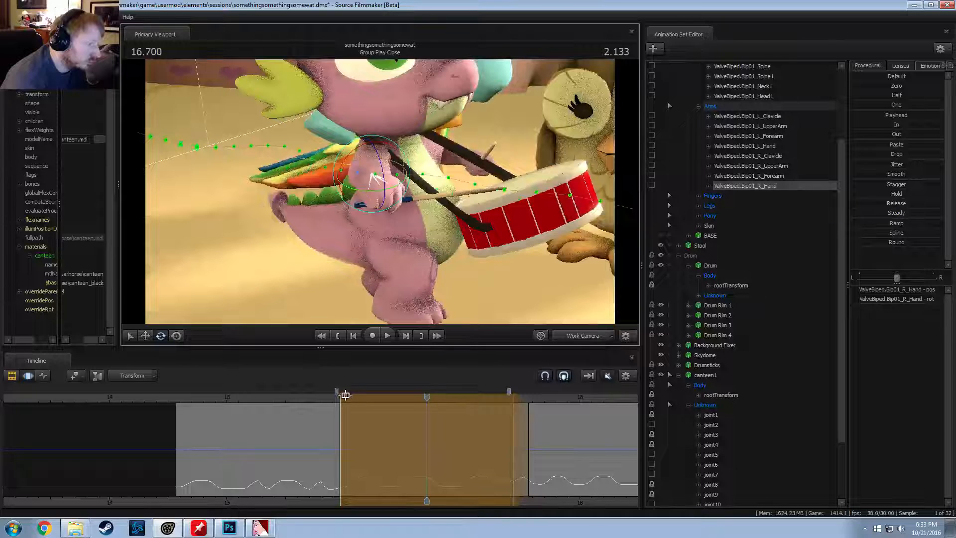
# Step: Select the right arm bones from R_Clavicle to R_Hand and apply the Round preset over a short time selection around 16 seconds
pyautogui.moveTo(345, 395); pyautogui.dragTo(317, 423)
pyautogui.moveTo(379, 293); pyautogui.dragTo(339, 289)
pyautogui.moveTo(321, 423); pyautogui.dragTo(341, 436)
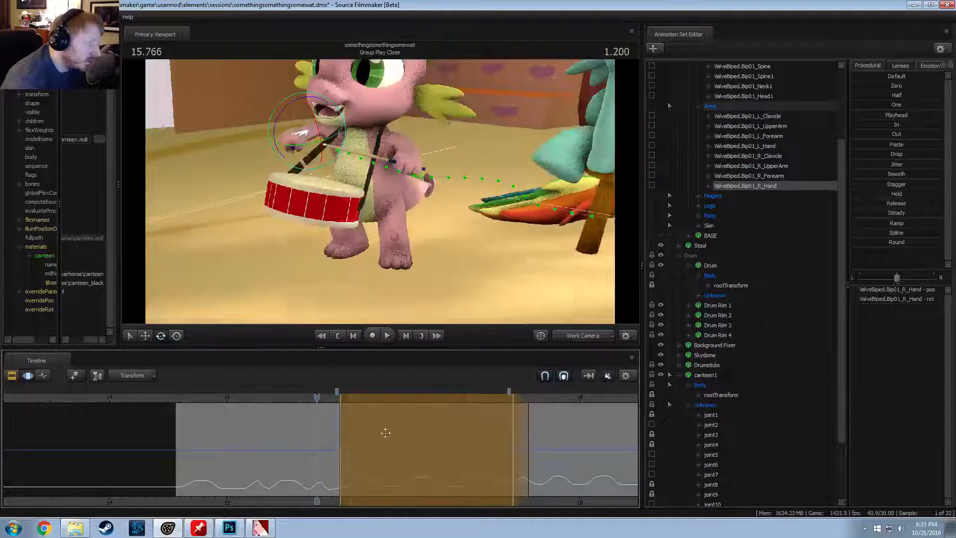
pyautogui.click(752, 155)
pyautogui.keyDown('shift'); pyautogui.click(756, 186); pyautogui.keyUp('shift')
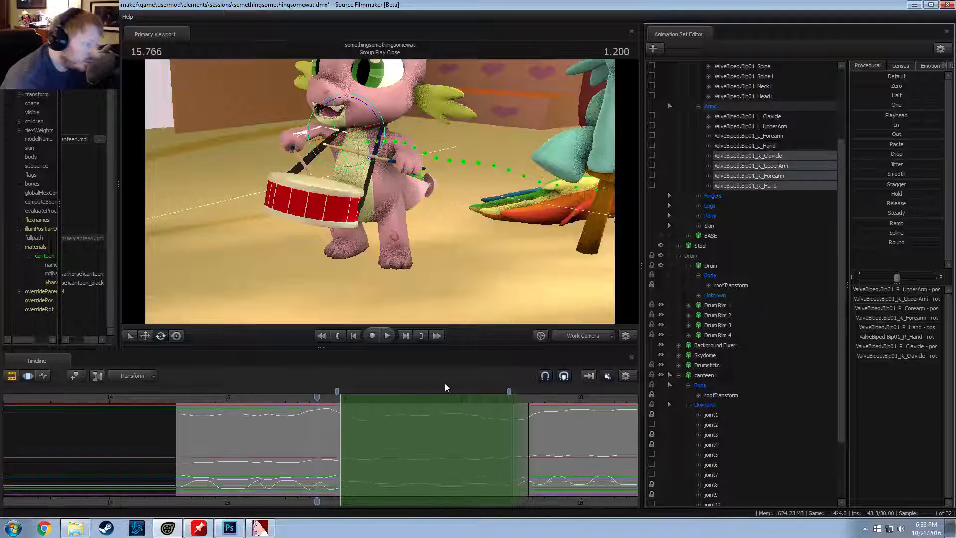
pyautogui.scroll(3, 367, 484)
pyautogui.keyDown('shift'); pyautogui.moveTo(367, 484); pyautogui.dragTo(339, 462); pyautogui.keyUp('shift')
pyautogui.doubleClick(865, 241)
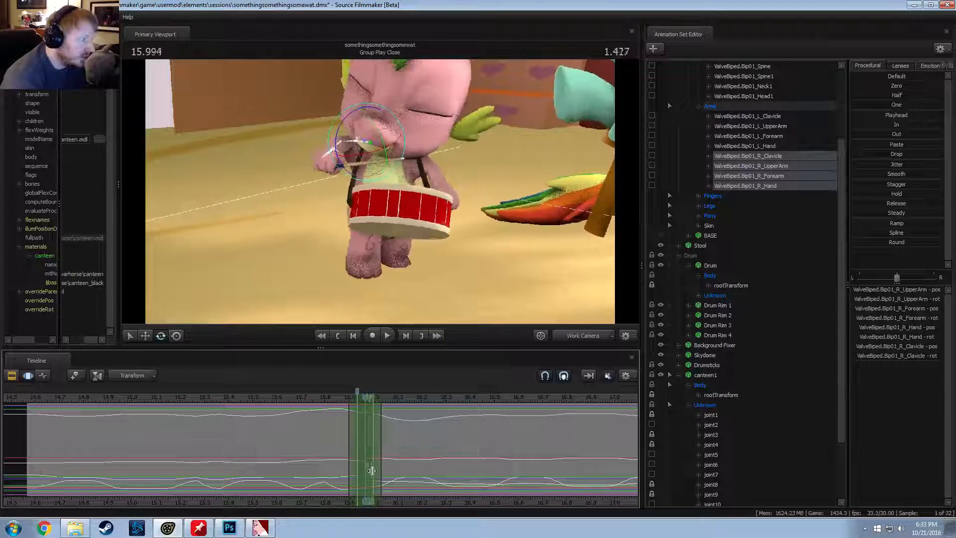
pyautogui.doubleClick(896, 246)
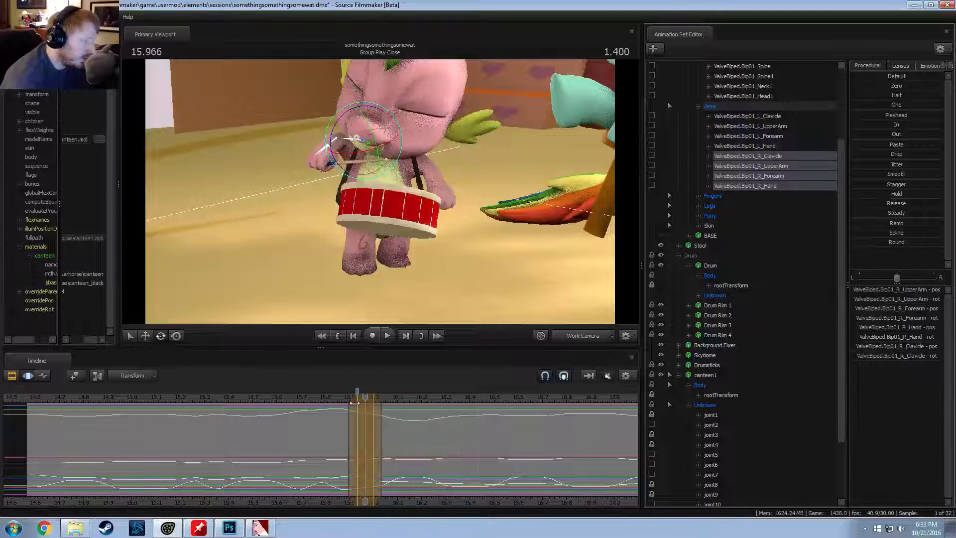
# Step: Review the smoothed right arm motion between about 15.7 and 16.28 seconds through camera1
pyautogui.scroll(3, 340, 416)
pyautogui.moveTo(331, 424); pyautogui.dragTo(315, 461)
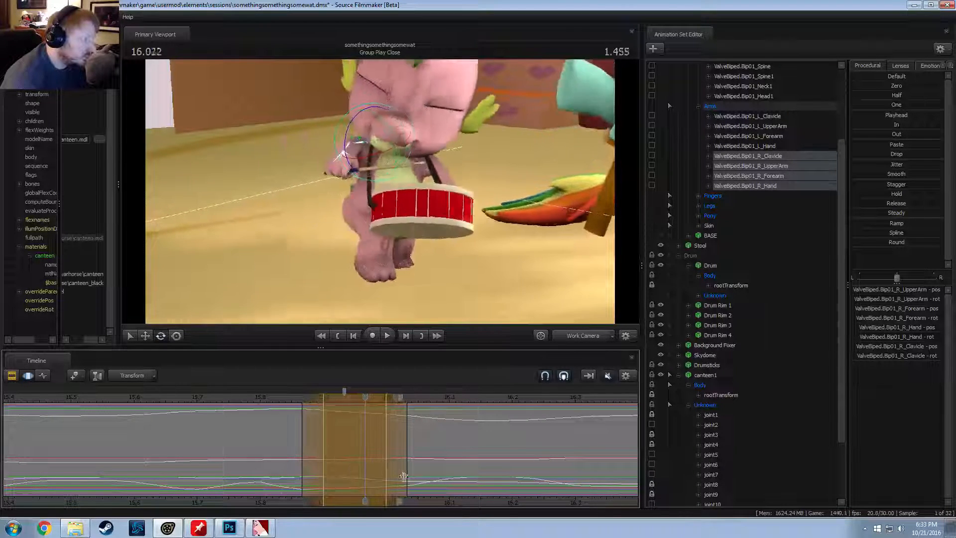
pyautogui.click(588, 338)
pyautogui.click(207, 396)
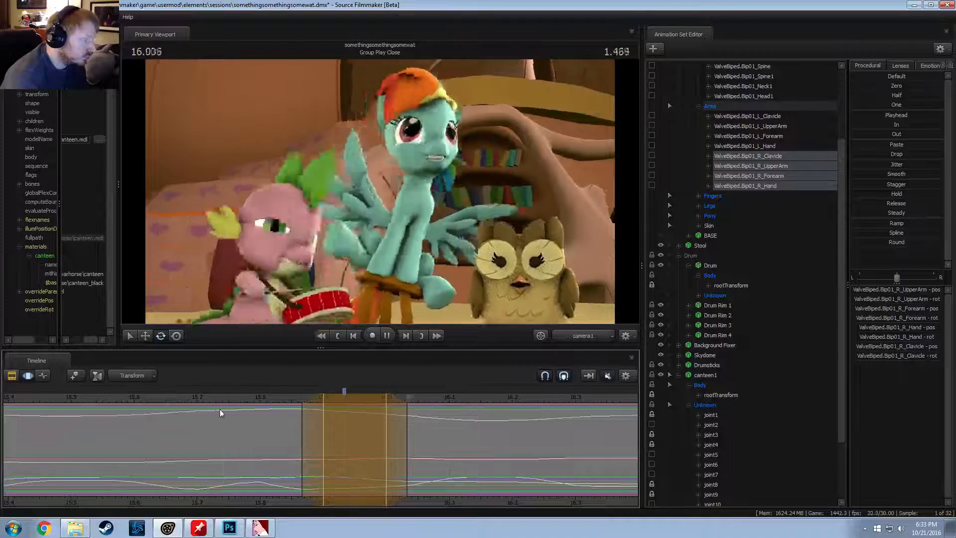
pyautogui.moveTo(220, 414); pyautogui.dragTo(258, 437)
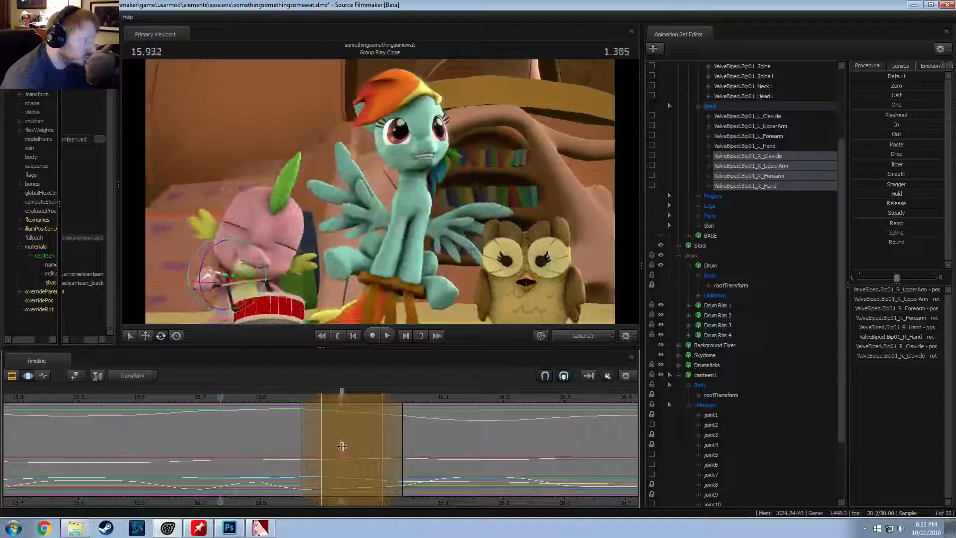
pyautogui.moveTo(392, 457); pyautogui.dragTo(551, 474)
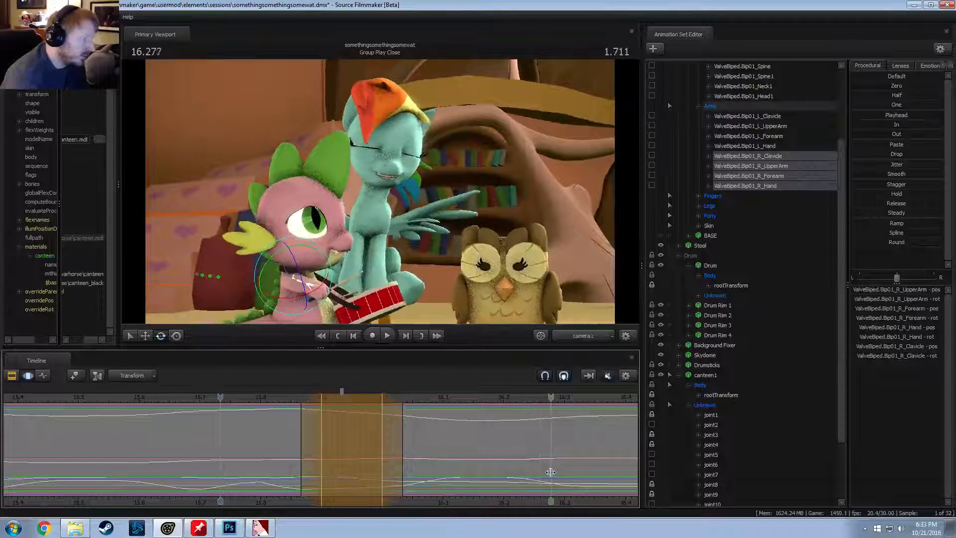
# Step: Set a short time selection around 16.17 seconds and rotate the R_Clavicle through the Work Camera
pyautogui.press('Escape')
pyautogui.moveTo(540, 474); pyautogui.dragTo(297, 475, button='middle')
pyautogui.scroll(-5, 297, 476)
pyautogui.moveTo(348, 458)
pyautogui.mouseDown()
pyautogui.moveTo(416, 465)
pyautogui.moveTo(314, 459)
pyautogui.moveTo(346, 467)
pyautogui.mouseUp()
pyautogui.keyDown('ctrl'); pyautogui.scroll(3, 347, 467); pyautogui.keyUp('ctrl')
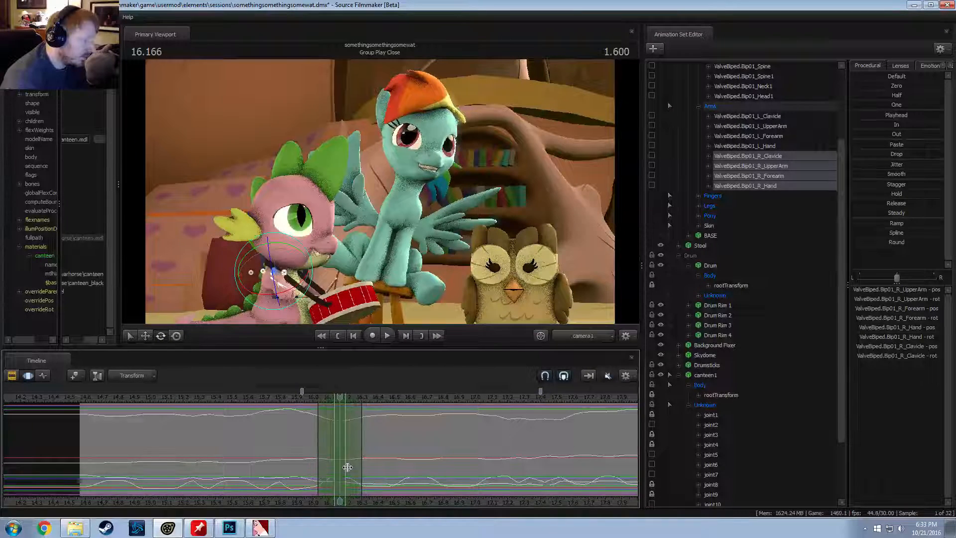
pyautogui.click(591, 338)
pyautogui.keyDown('alt'); pyautogui.moveTo(395, 193); pyautogui.dragTo(359, 174); pyautogui.keyUp('alt')
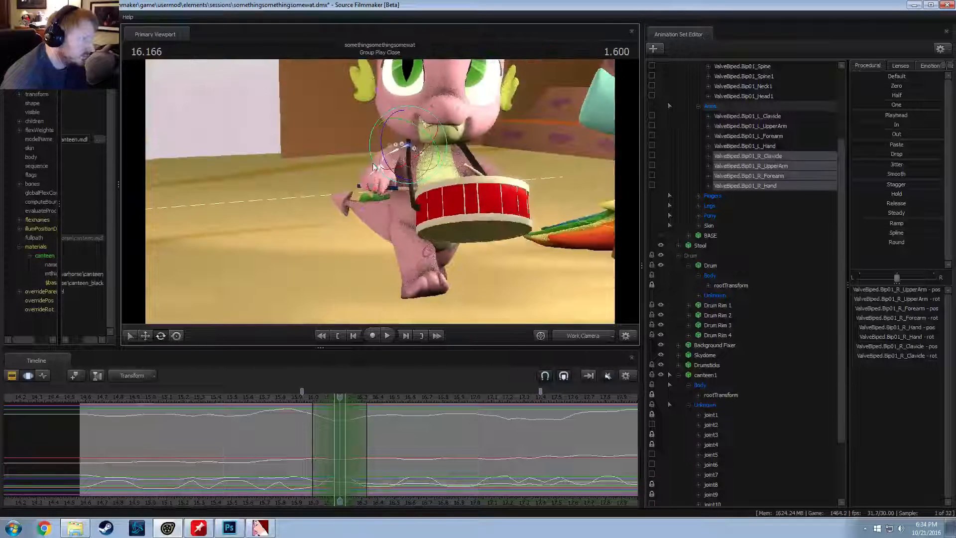
pyautogui.keyDown('ctrl'); pyautogui.click(412, 145); pyautogui.keyUp('ctrl')
pyautogui.moveTo(411, 113); pyautogui.dragTo(400, 130)
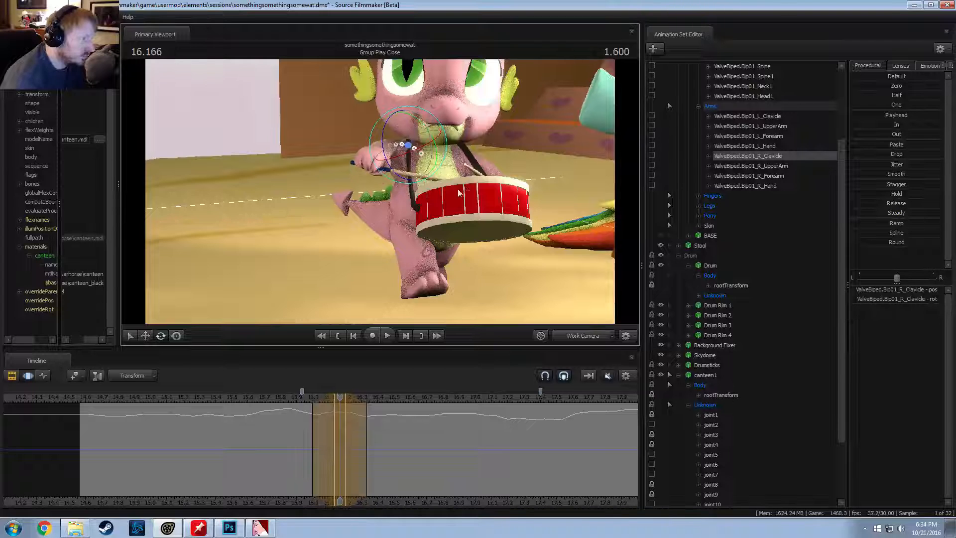
# Step: Rotate the R_Forearm and R_Hand at 16.166 seconds so the drumstick arm sits clear of the strap
pyautogui.keyDown('alt'); pyautogui.moveTo(457, 192); pyautogui.dragTo(379, 216); pyautogui.keyUp('alt')
pyautogui.click(371, 151)
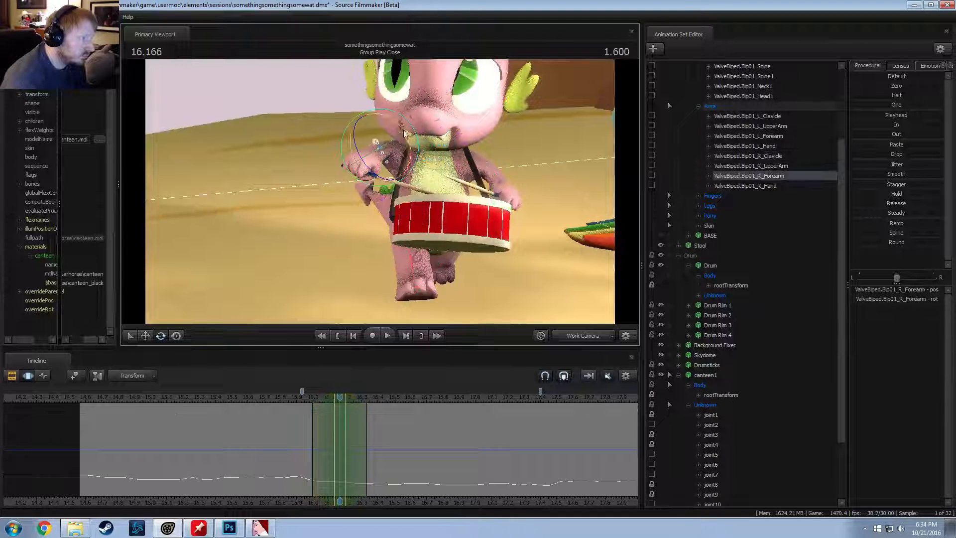
pyautogui.moveTo(404, 121); pyautogui.dragTo(407, 124)
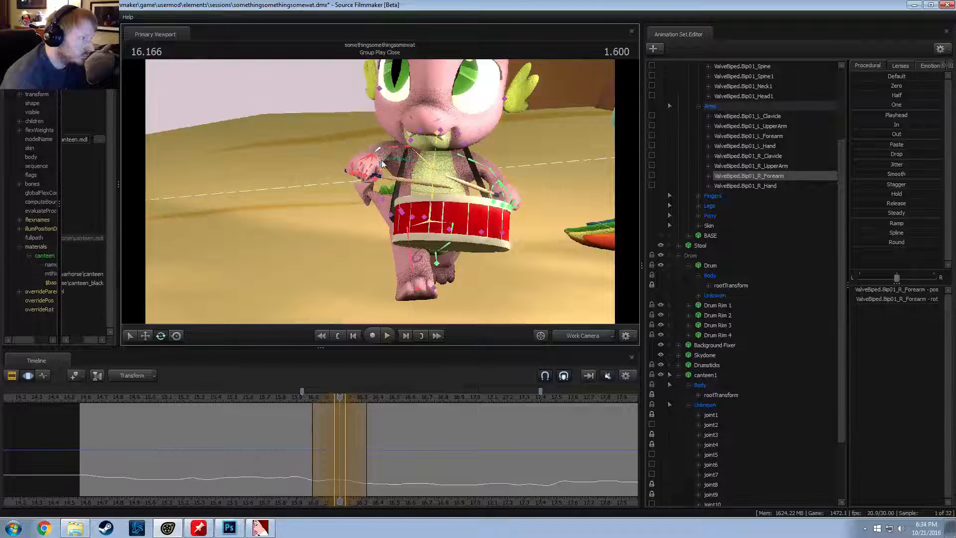
pyautogui.keyDown('ctrl'); pyautogui.click(370, 155); pyautogui.keyUp('ctrl')
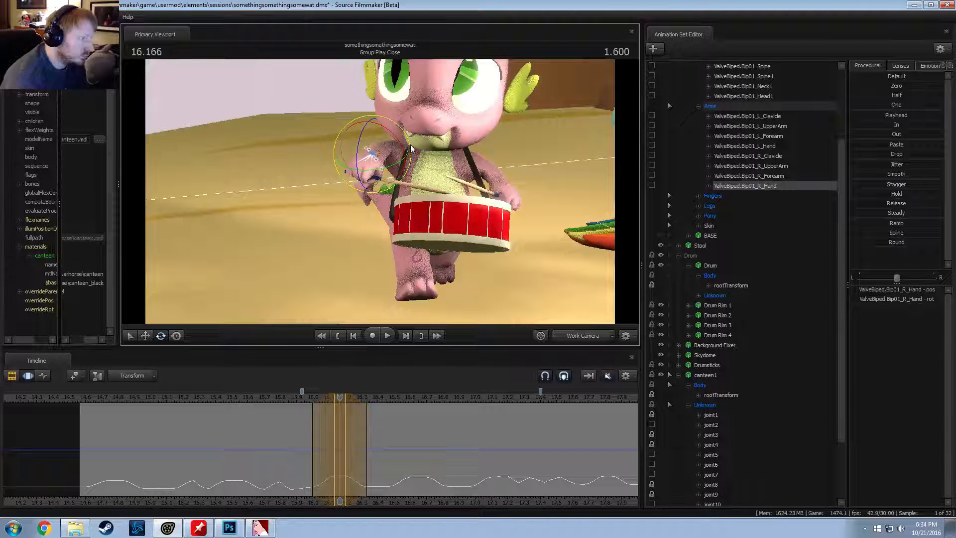
pyautogui.keyDown('alt'); pyautogui.moveTo(413, 150); pyautogui.dragTo(379, 192); pyautogui.keyUp('alt')
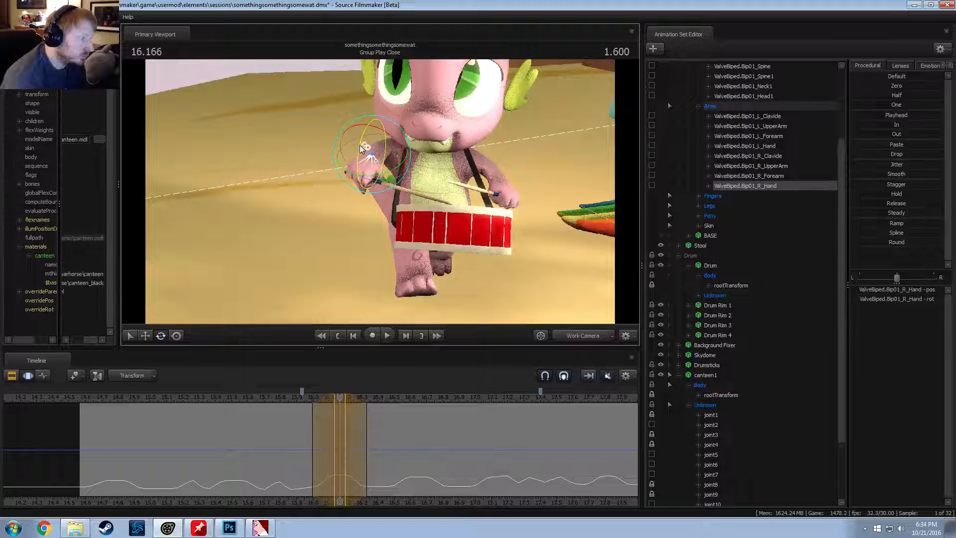
pyautogui.moveTo(403, 155); pyautogui.dragTo(367, 242)
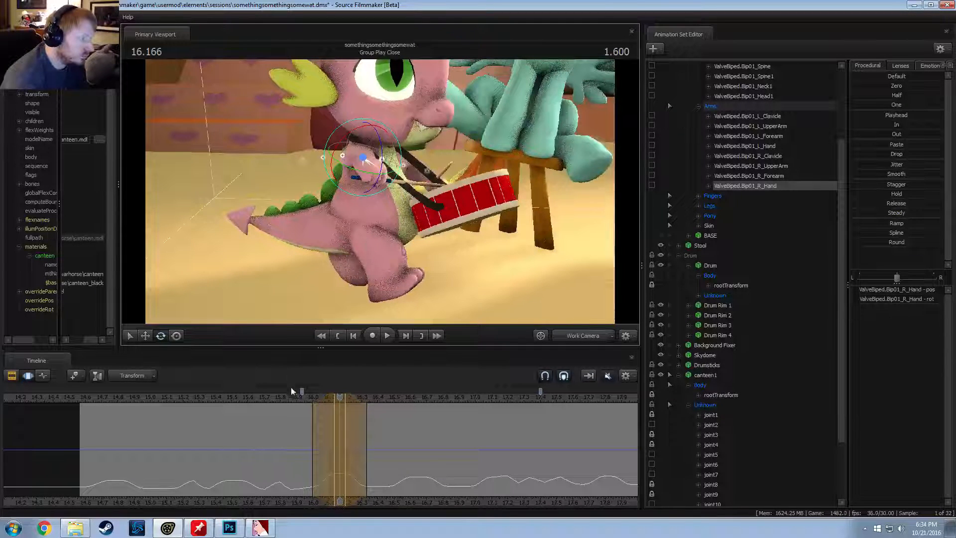
# Step: Inspect the right arm from the side at 16.166 seconds and rotate the R_Clavicle to bring the arm forward
pyautogui.moveTo(309, 419); pyautogui.dragTo(340, 427)
pyautogui.keyDown('alt'); pyautogui.moveTo(400, 314); pyautogui.dragTo(394, 269); pyautogui.keyUp('alt')
pyautogui.keyDown('alt'); pyautogui.moveTo(394, 269); pyautogui.dragTo(389, 239, button='right'); pyautogui.keyUp('alt')
pyautogui.press('w')
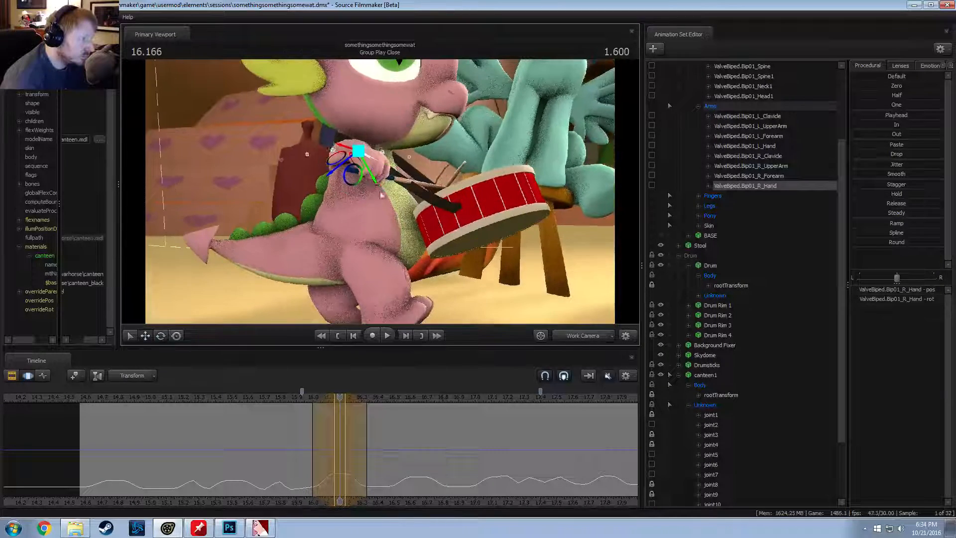
pyautogui.press('ctrl')
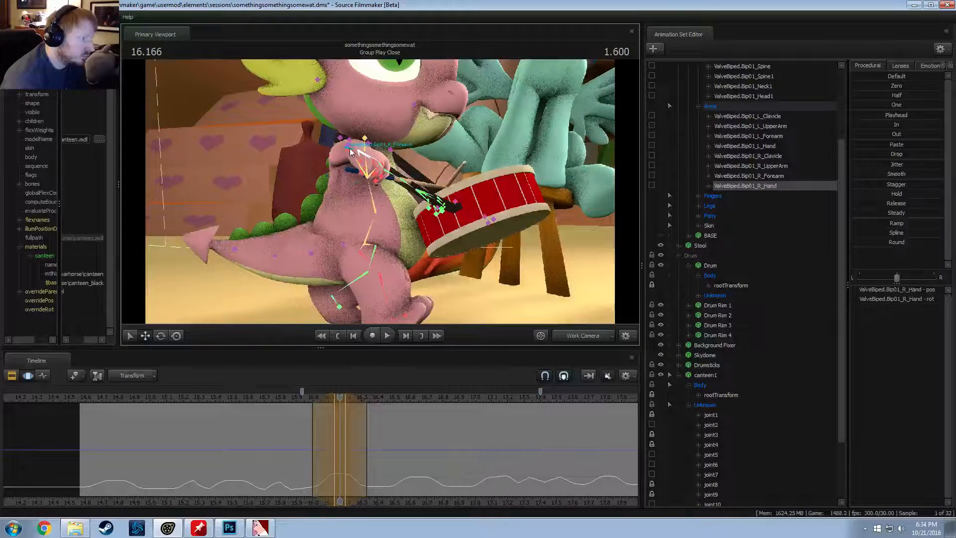
pyautogui.keyDown('alt'); pyautogui.moveTo(343, 151); pyautogui.dragTo(366, 192); pyautogui.keyUp('alt')
pyautogui.press('ctrl')
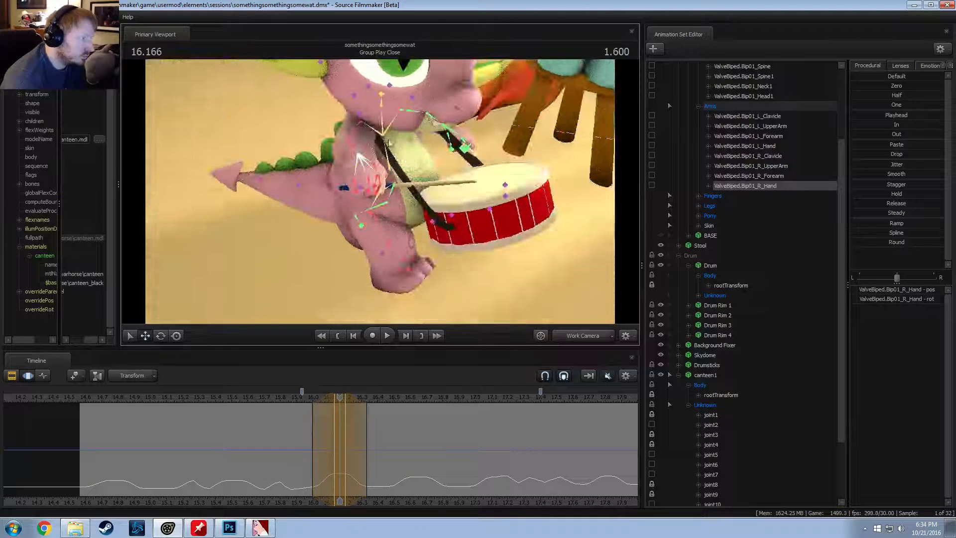
pyautogui.keyDown('ctrl'); pyautogui.click(361, 128); pyautogui.keyUp('ctrl')
pyautogui.press('e')
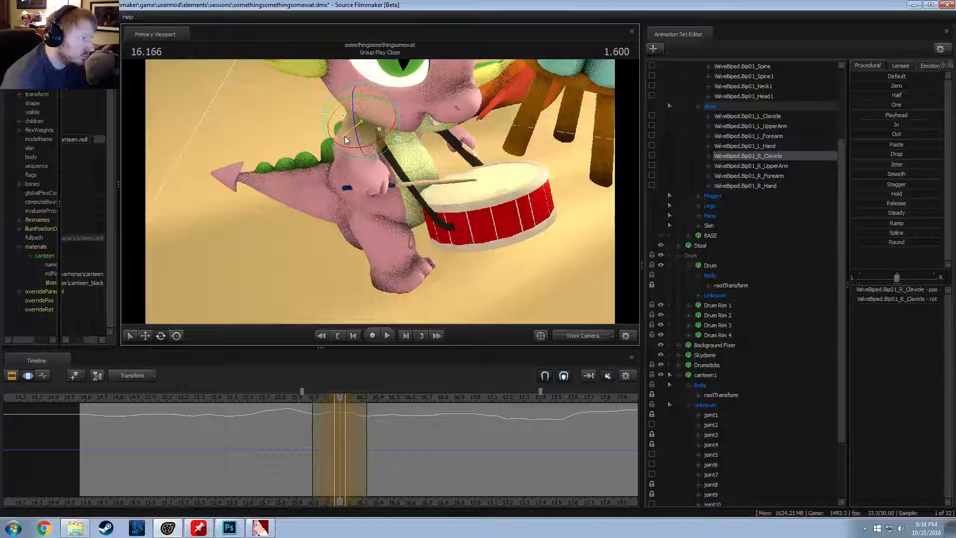
# Step: Refine the R_Forearm and R_Hand rotations at 16.166 seconds to aim the drumstick over the drum
pyautogui.keyDown('ctrl'); pyautogui.click(370, 157); pyautogui.keyUp('ctrl')
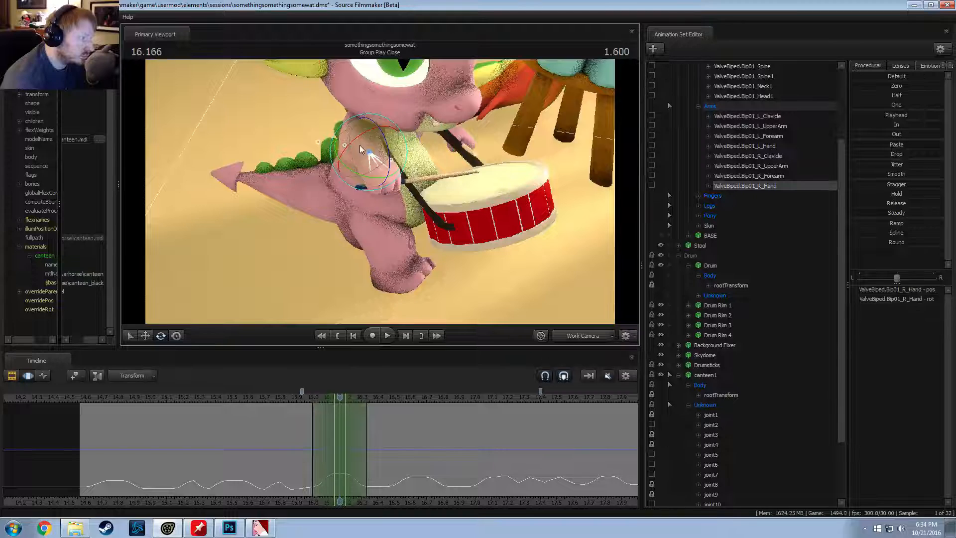
pyautogui.keyDown('alt'); pyautogui.moveTo(359, 145); pyautogui.dragTo(369, 132); pyautogui.keyUp('alt')
pyautogui.press('ctrl')
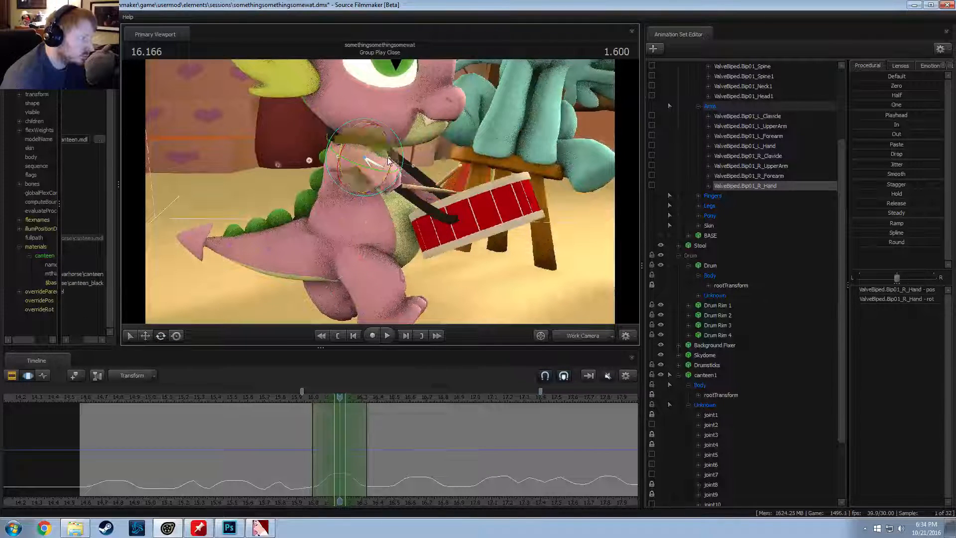
pyautogui.keyDown('ctrl'); pyautogui.click(352, 159); pyautogui.keyUp('ctrl')
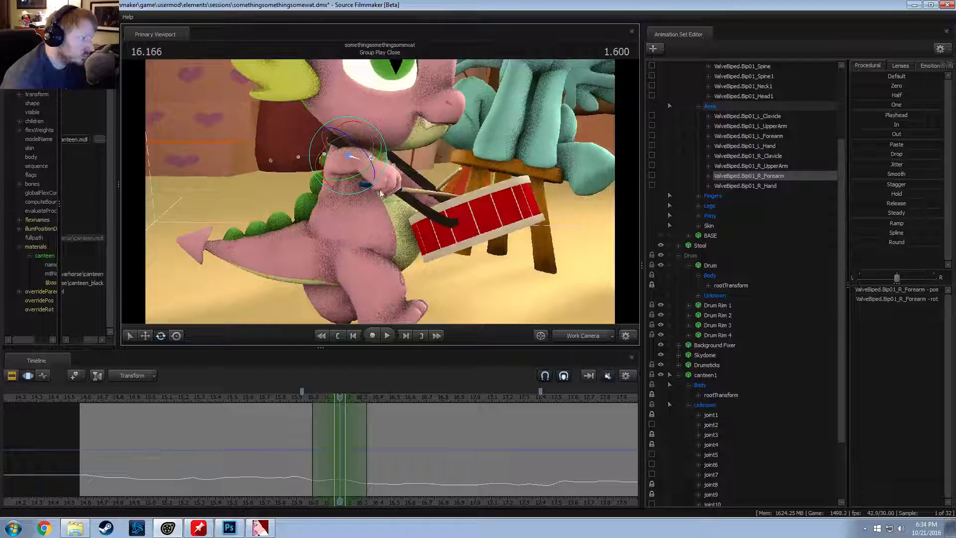
pyautogui.keyDown('ctrl'); pyautogui.click(393, 166); pyautogui.keyUp('ctrl')
pyautogui.moveTo(393, 167)
pyautogui.mouseDown()
pyautogui.moveTo(395, 155)
pyautogui.moveTo(388, 165)
pyautogui.mouseUp()
# Step: Adjust the R_Forearm and R_UpperArm rotations at 16.166 seconds to correct the arm's bend beside the strap
pyautogui.press('ctrl')
pyautogui.keyDown('ctrl'); pyautogui.click(353, 156); pyautogui.keyUp('ctrl')
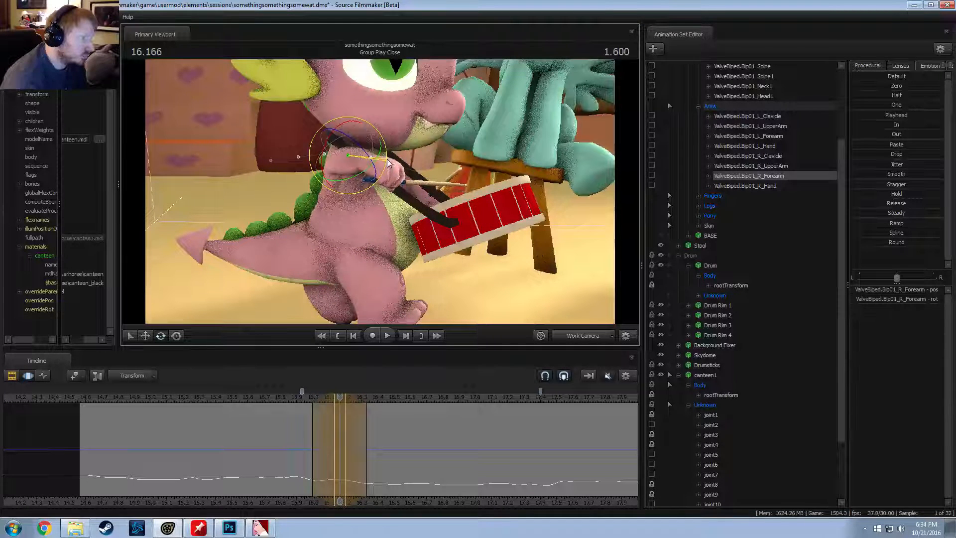
pyautogui.keyDown('ctrl'); pyautogui.click(339, 156); pyautogui.keyUp('ctrl')
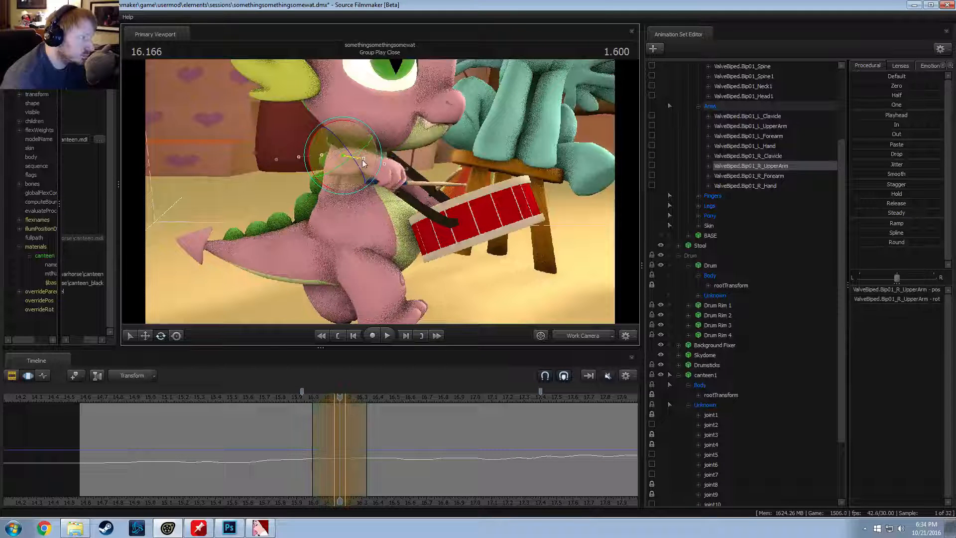
pyautogui.moveTo(358, 175); pyautogui.dragTo(458, 173)
pyautogui.keyDown('ctrl'); pyautogui.click(364, 162); pyautogui.keyUp('ctrl')
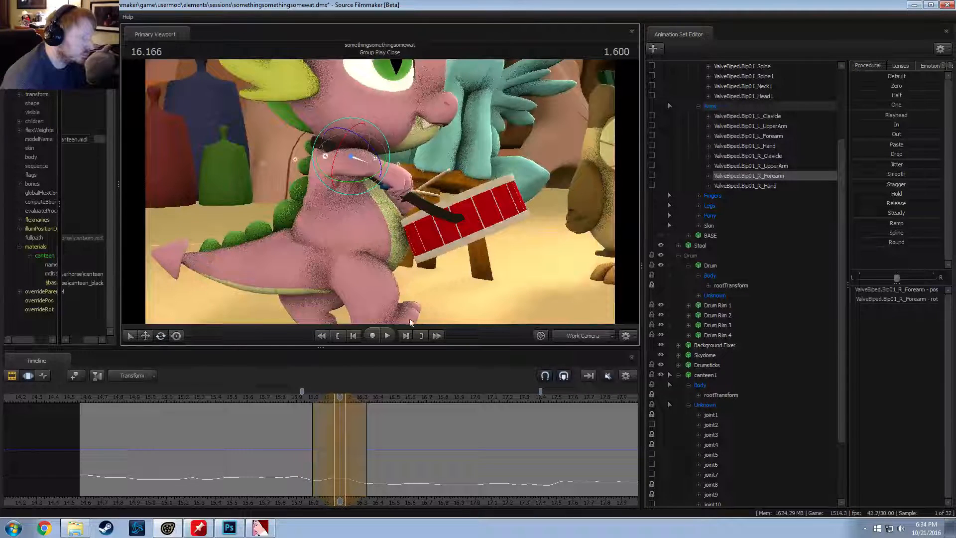
# Step: Play back the corrected arm motion from about 15.9 seconds, switching to camera1 to check it
pyautogui.click(296, 398)
pyautogui.press('space')
pyautogui.press('space')
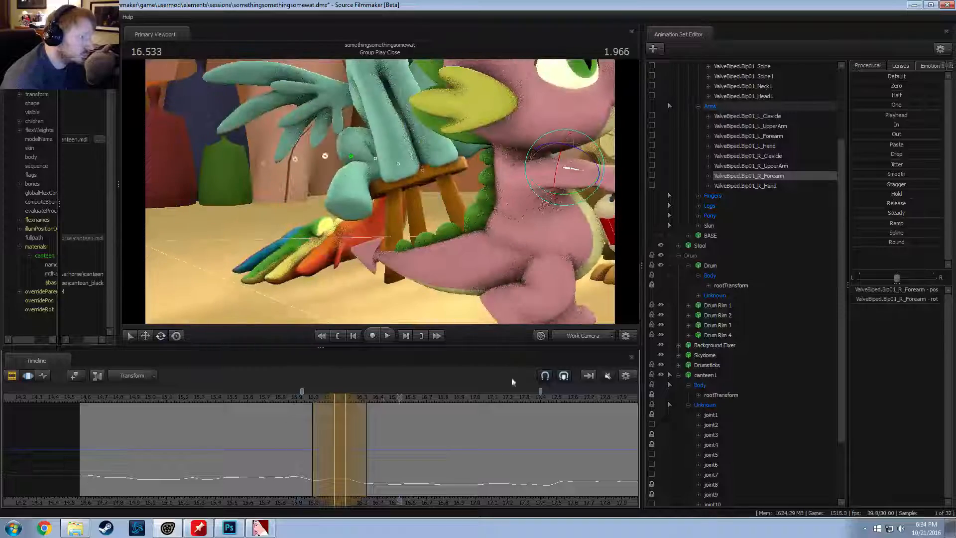
pyautogui.click(559, 338)
pyautogui.press('space')
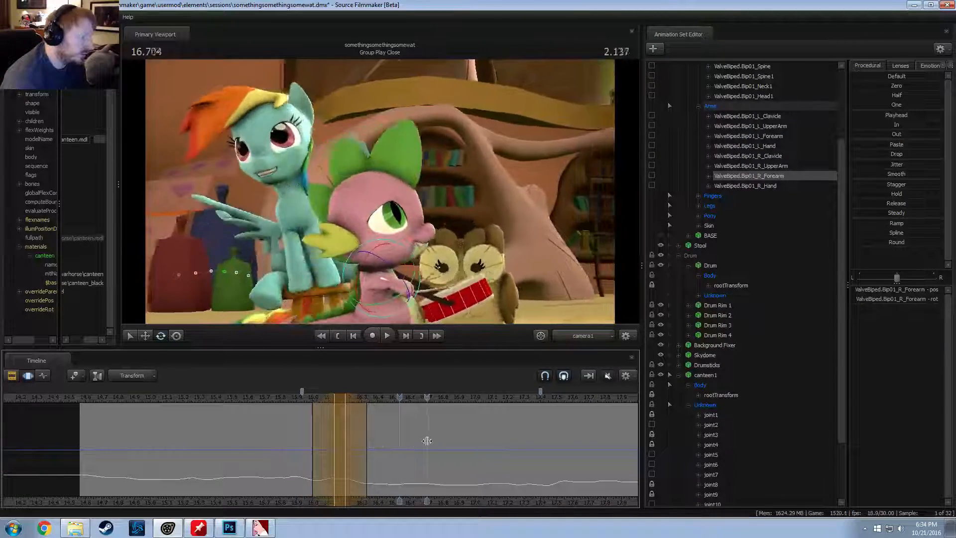
pyautogui.press('space')
# Step: Rotate the R_Hand at 16.133 seconds through the Work Camera to realign the right drumstick with the drum
pyautogui.click(335, 401)
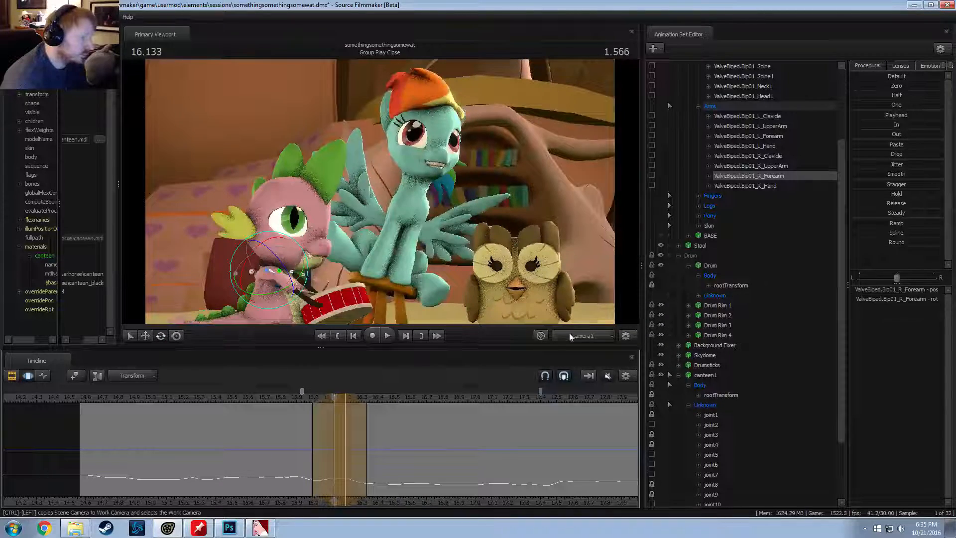
pyautogui.click(583, 334)
pyautogui.moveTo(478, 224); pyautogui.dragTo(374, 233)
pyautogui.click(378, 165)
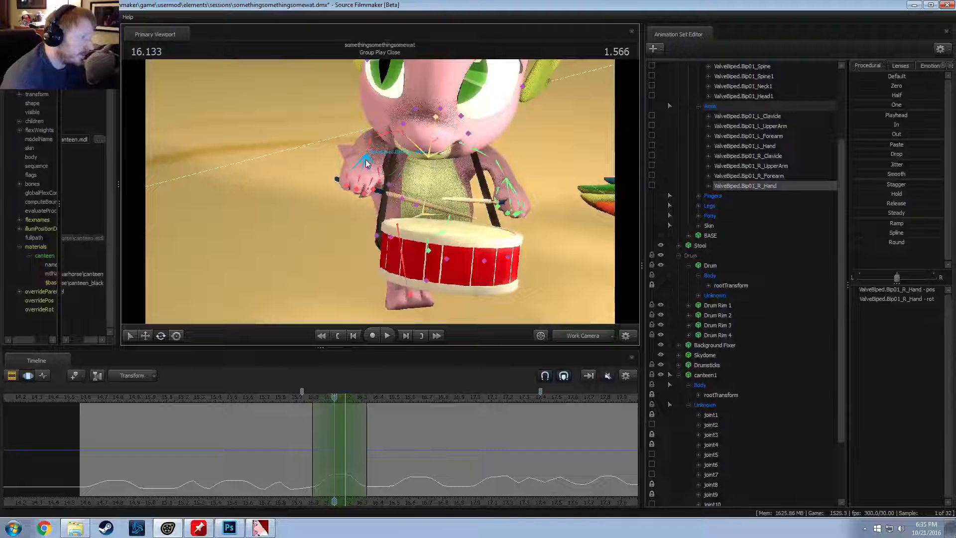
pyautogui.keyDown('alt'); pyautogui.moveTo(366, 164); pyautogui.dragTo(401, 199); pyautogui.keyUp('alt')
pyautogui.moveTo(408, 161); pyautogui.dragTo(388, 185)
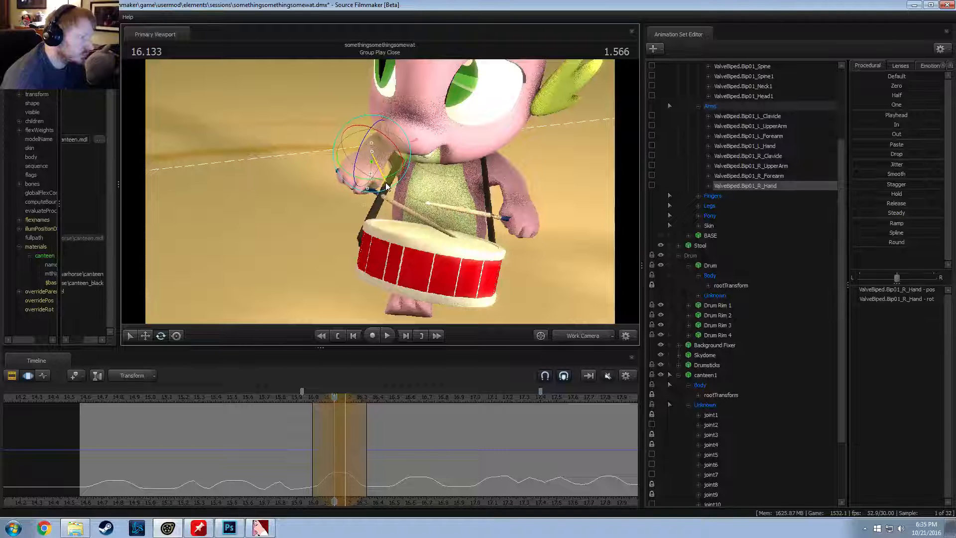
pyautogui.keyDown('alt'); pyautogui.moveTo(387, 185); pyautogui.dragTo(420, 189); pyautogui.keyUp('alt')
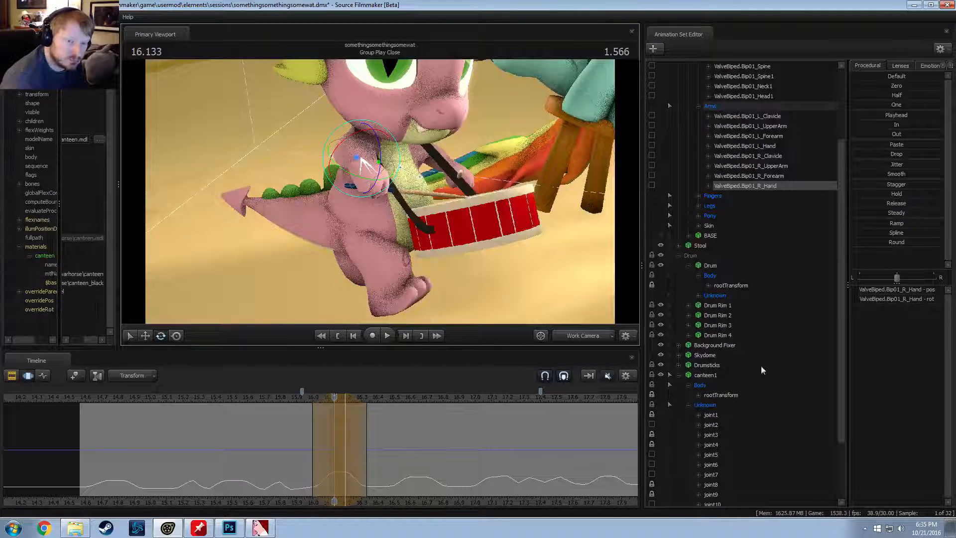
# Step: Review the shot through camera1 up to 16.966 seconds and extend the time selection over the whole timeline
pyautogui.click(593, 336)
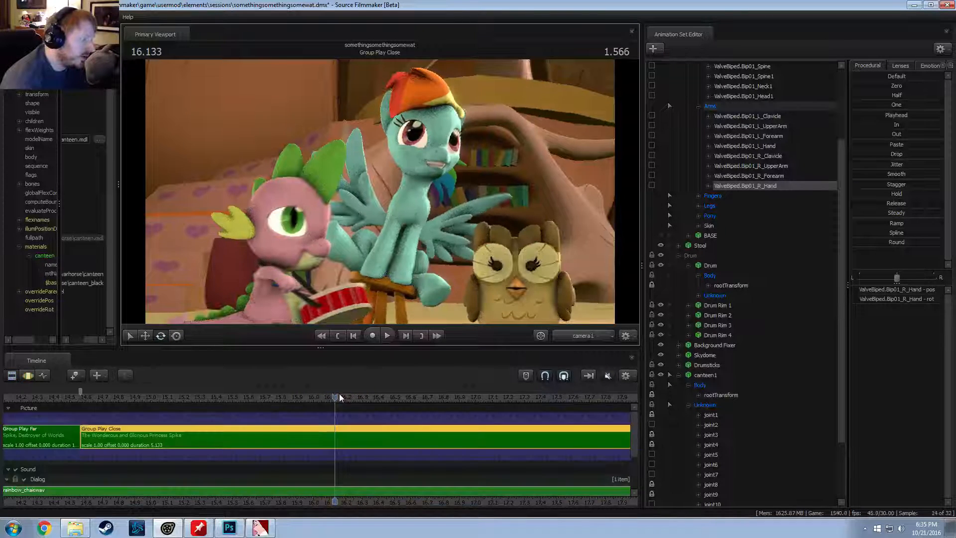
pyautogui.moveTo(256, 443); pyautogui.dragTo(470, 467)
pyautogui.press('Escape')
pyautogui.hotkey('ctrl', 'a')
pyautogui.press('Escape')
pyautogui.hotkey('ctrl', 'a')
# Step: Inspect the drum and strap through the Work Camera at 16.966 seconds and collapse Spike's control tree
pyautogui.click(590, 337)
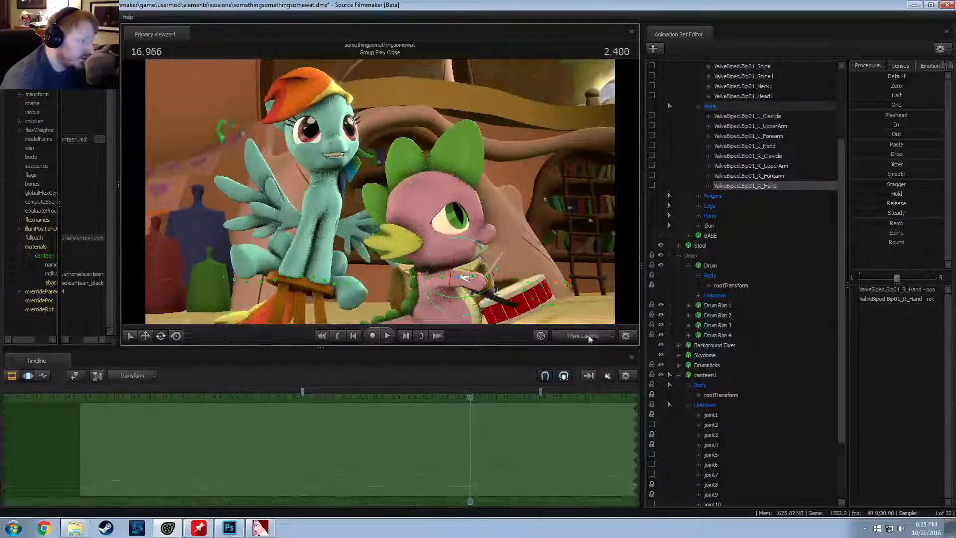
pyautogui.click(578, 341)
pyautogui.moveTo(397, 209); pyautogui.dragTo(418, 245)
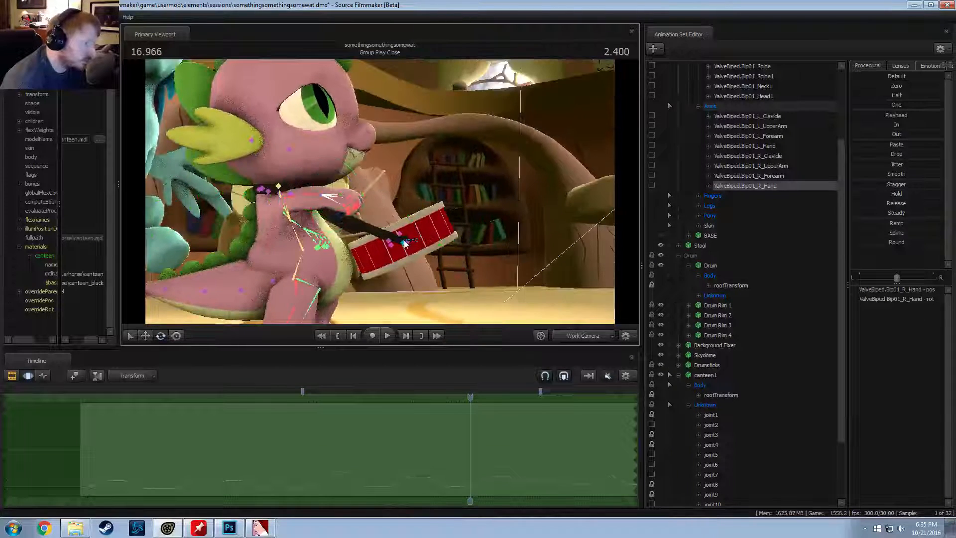
pyautogui.scroll(-3, 740, 251)
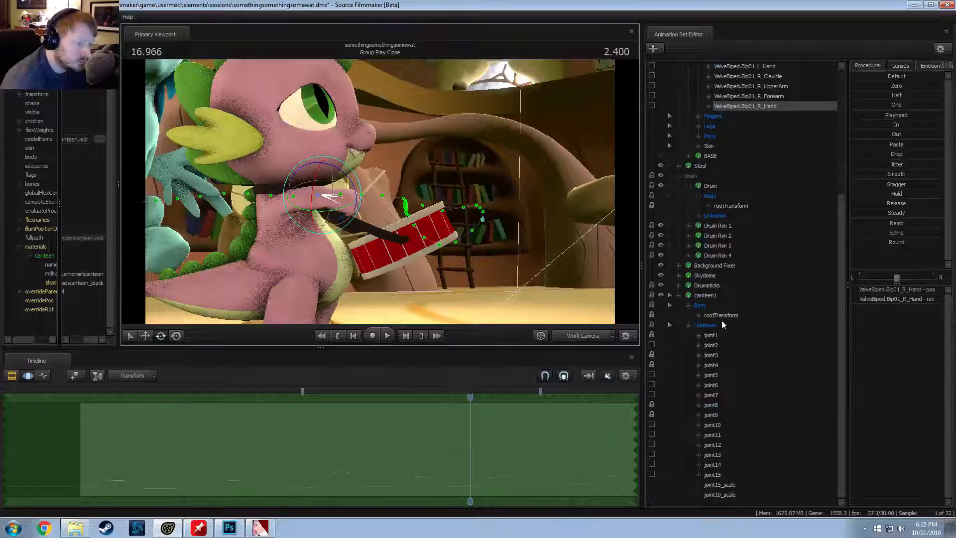
pyautogui.scroll(6, 734, 349)
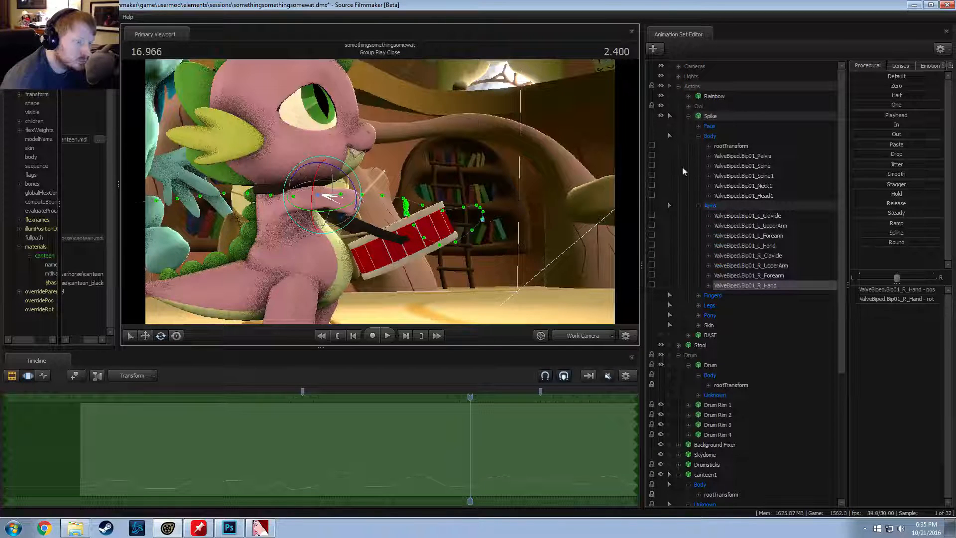
pyautogui.click(688, 115)
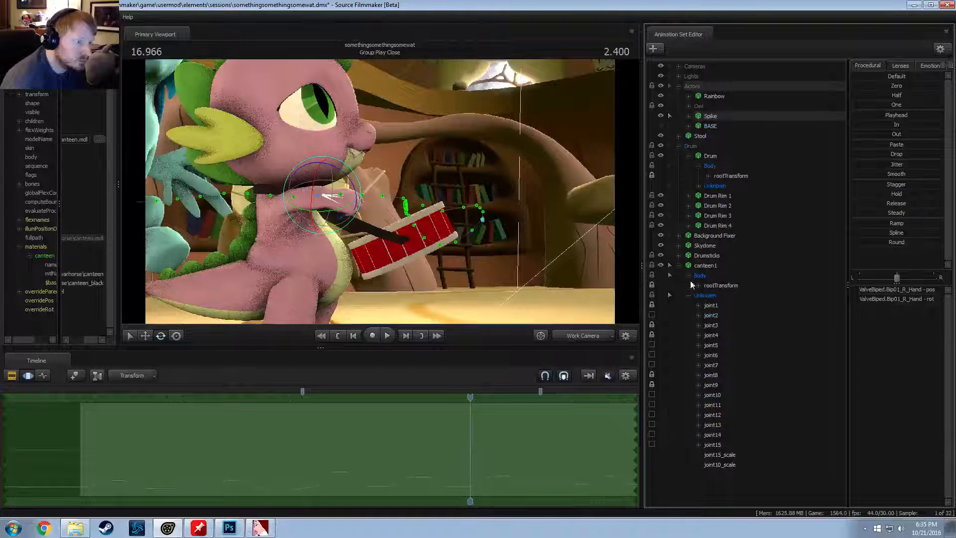
# Step: Lower the Drum's rootTransform slightly along its own axis at 16.966 seconds across the whole time selection and inspect the strap fit
pyautogui.click(718, 177)
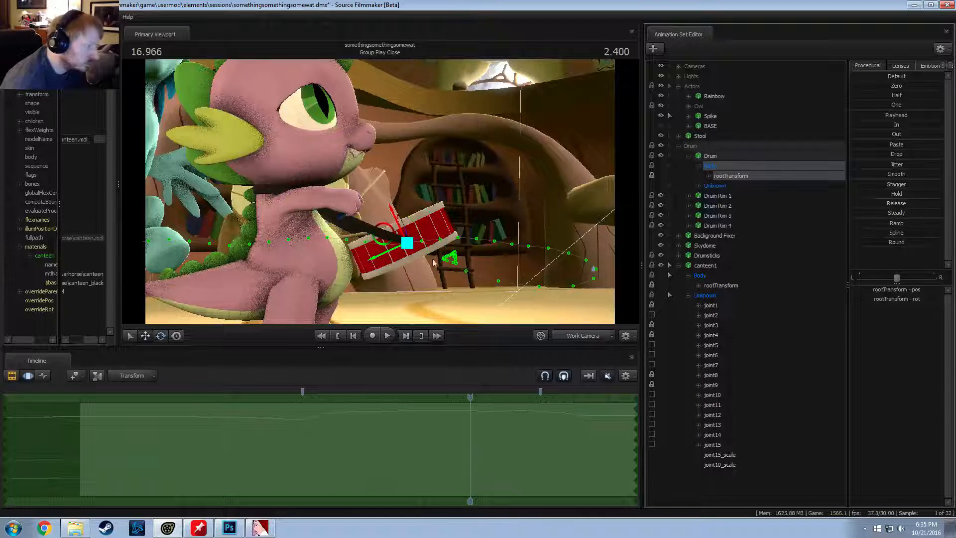
pyautogui.keyDown('alt'); pyautogui.moveTo(433, 262); pyautogui.dragTo(464, 252); pyautogui.keyUp('alt')
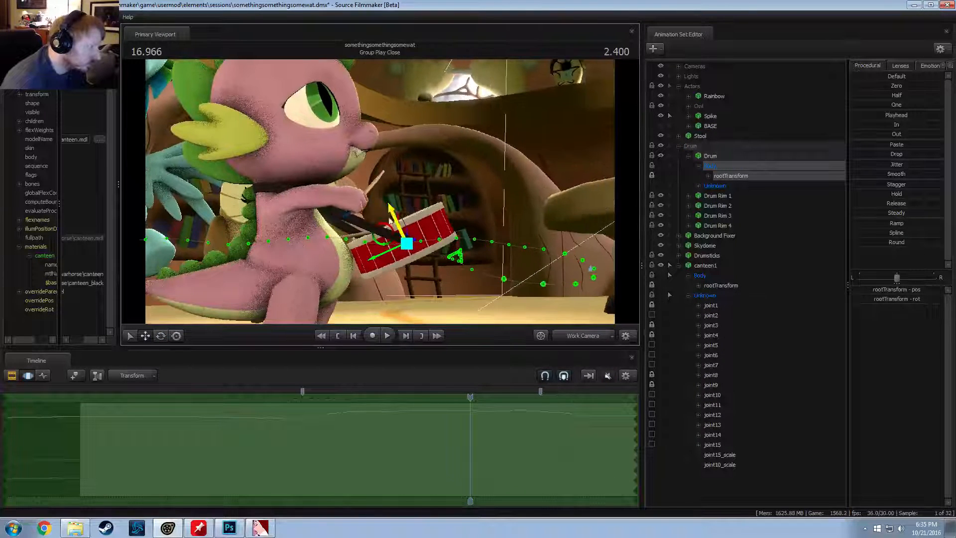
pyautogui.moveTo(390, 219); pyautogui.dragTo(383, 240)
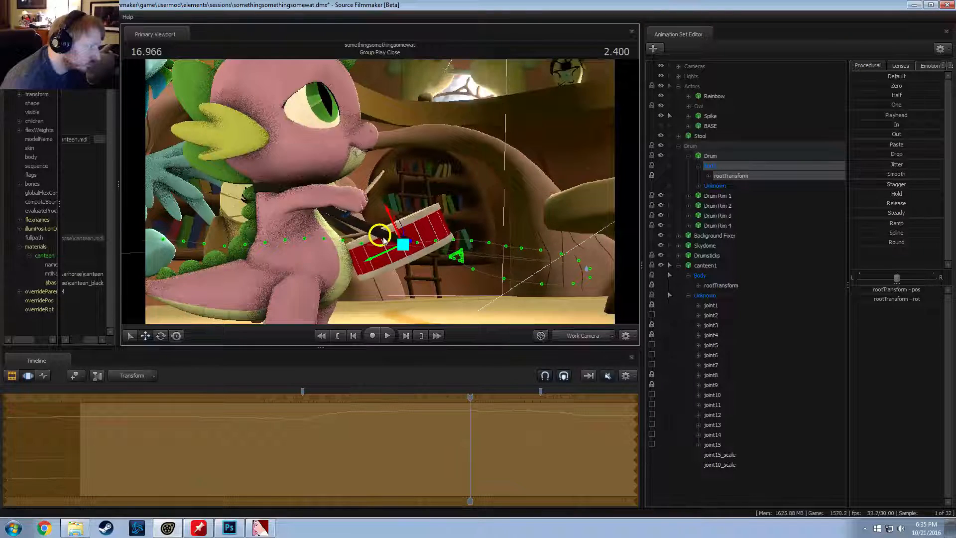
pyautogui.keyDown('alt'); pyautogui.moveTo(431, 207); pyautogui.dragTo(446, 262); pyautogui.keyUp('alt')
pyautogui.press('w')
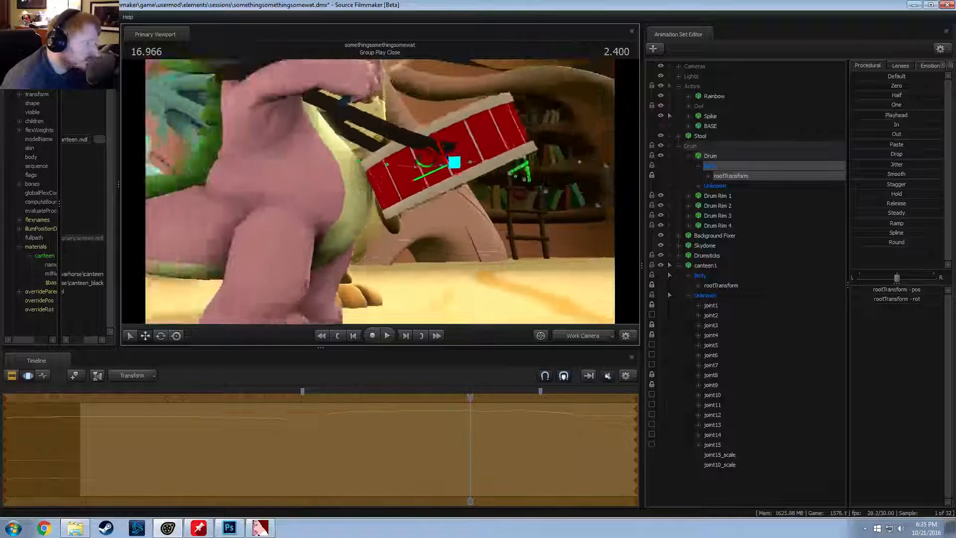
pyautogui.press('s')
# Step: Play back the shot through camera1 up to 19.466 seconds to check the lowered drum's motion
pyautogui.click(569, 335)
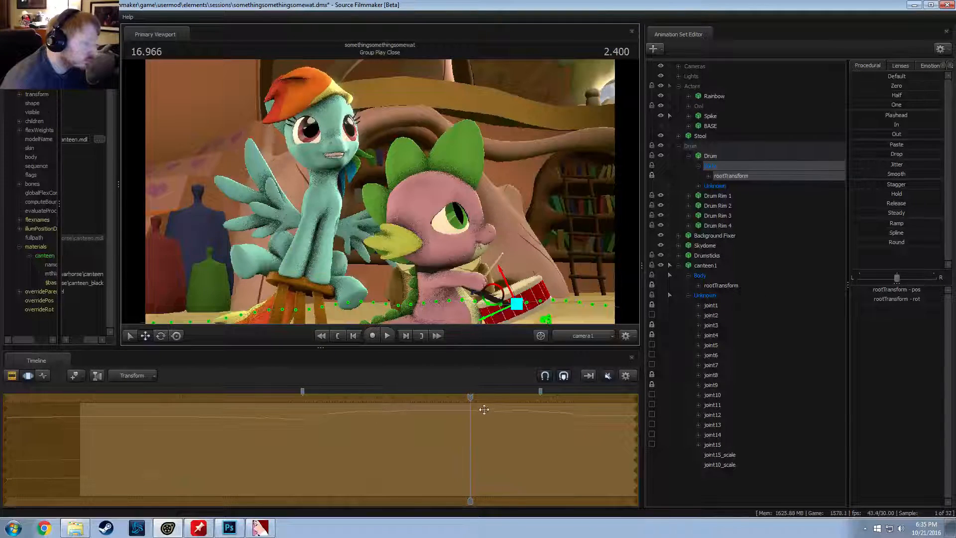
pyautogui.moveTo(484, 409); pyautogui.dragTo(335, 402)
pyautogui.press('space')
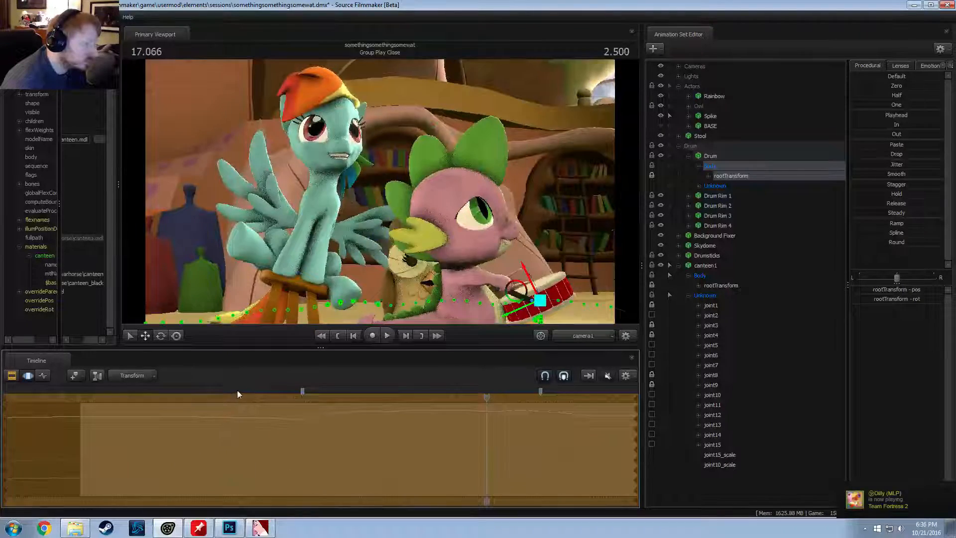
pyautogui.press('space')
pyautogui.press('space')
pyautogui.scroll(-4, 521, 433)
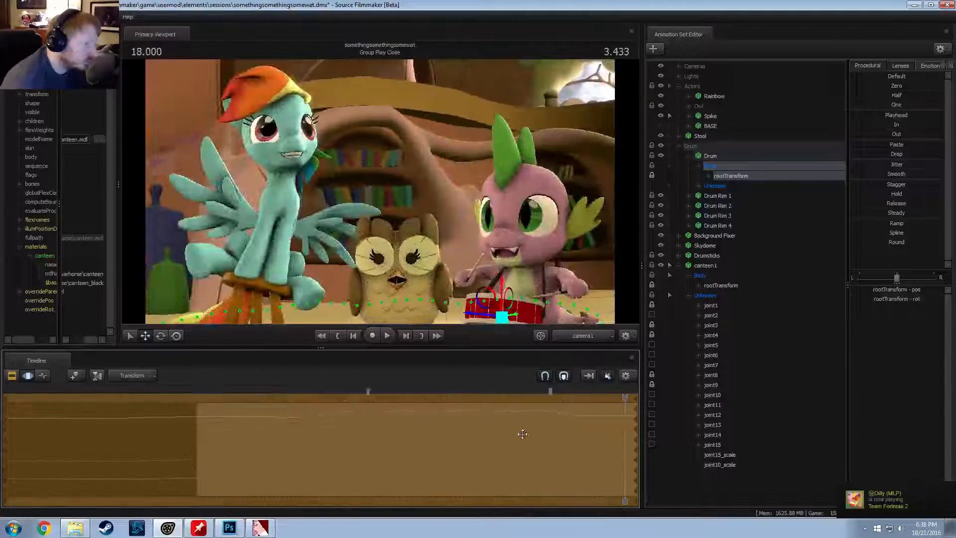
pyautogui.moveTo(625, 456); pyautogui.dragTo(570, 457)
pyautogui.moveTo(604, 501); pyautogui.dragTo(363, 477, button='middle')
pyautogui.press('space')
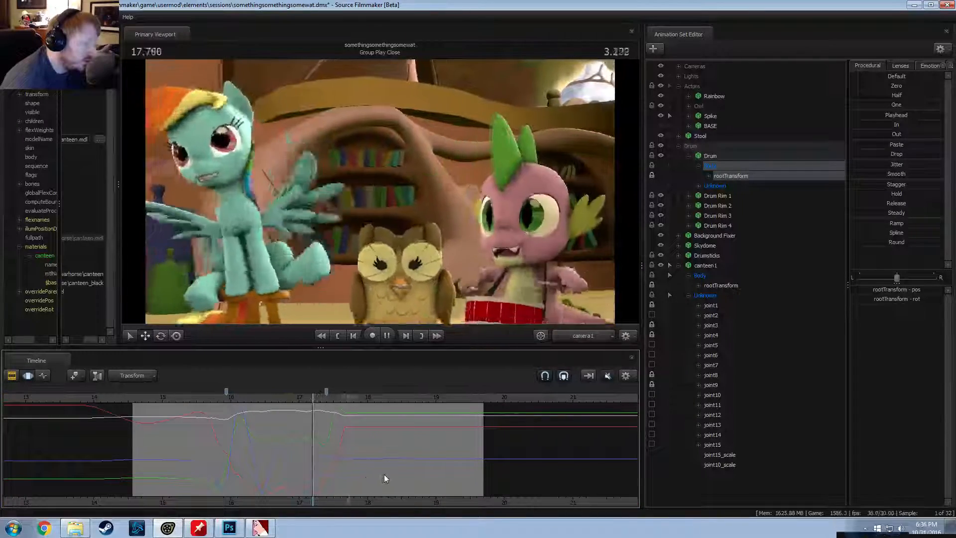
pyautogui.click(380, 396)
pyautogui.press('space')
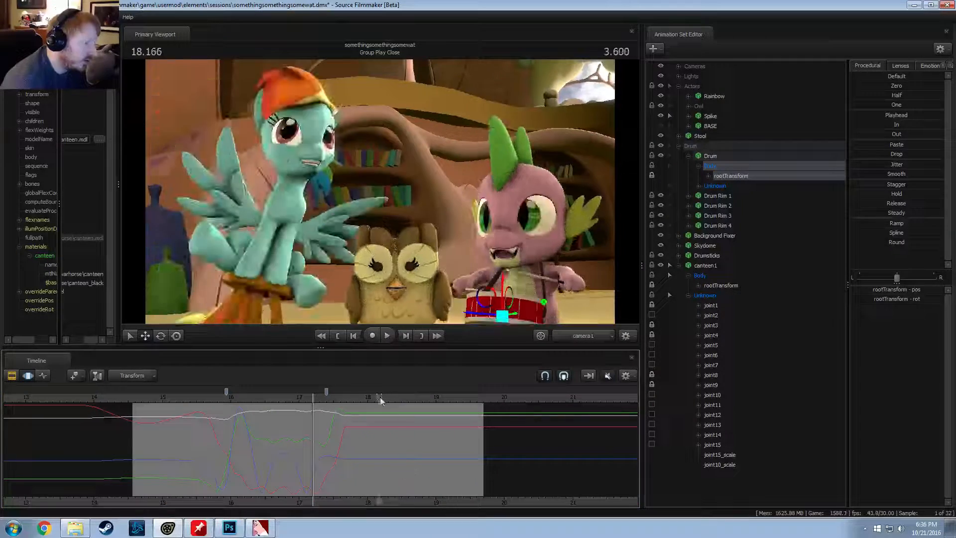
pyautogui.press('space')
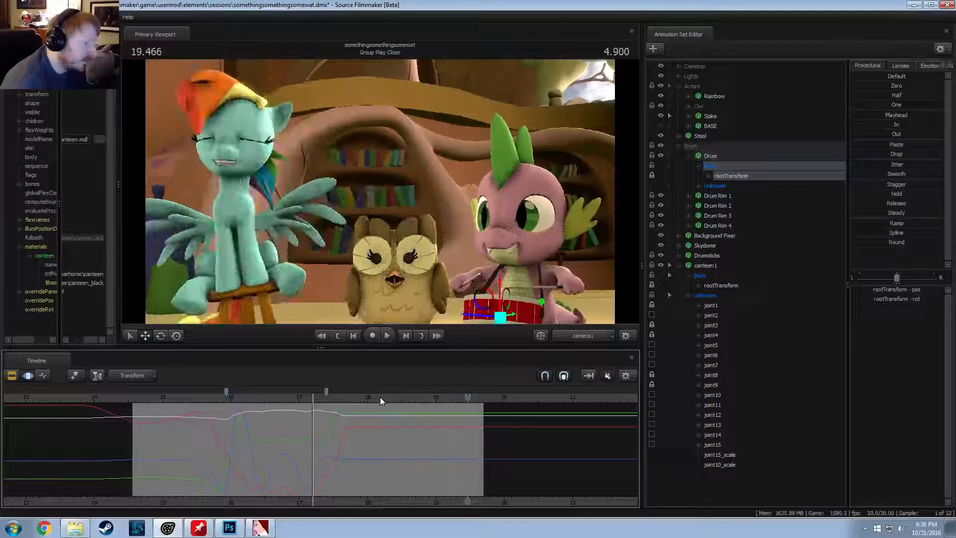
# Step: Check the drum at 17.614 seconds, then replay the turn up to 16.166 seconds
pyautogui.scroll(3, 259, 433)
pyautogui.moveTo(259, 434); pyautogui.dragTo(237, 424)
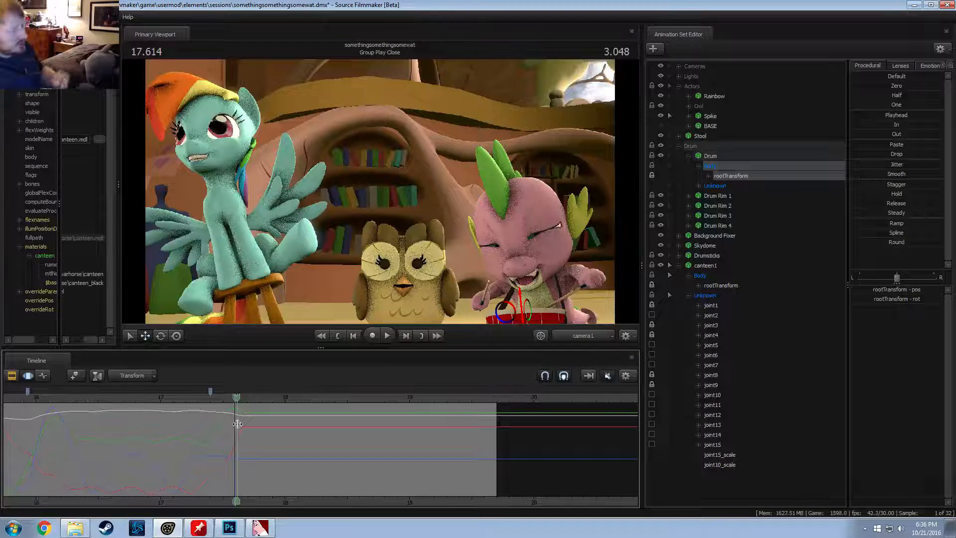
pyautogui.scroll(-3, 233, 424)
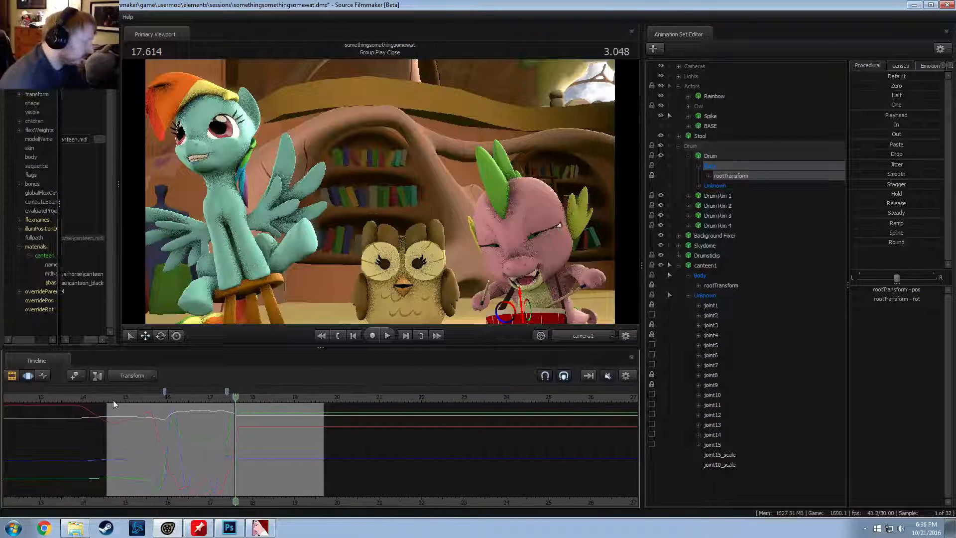
pyautogui.press('space')
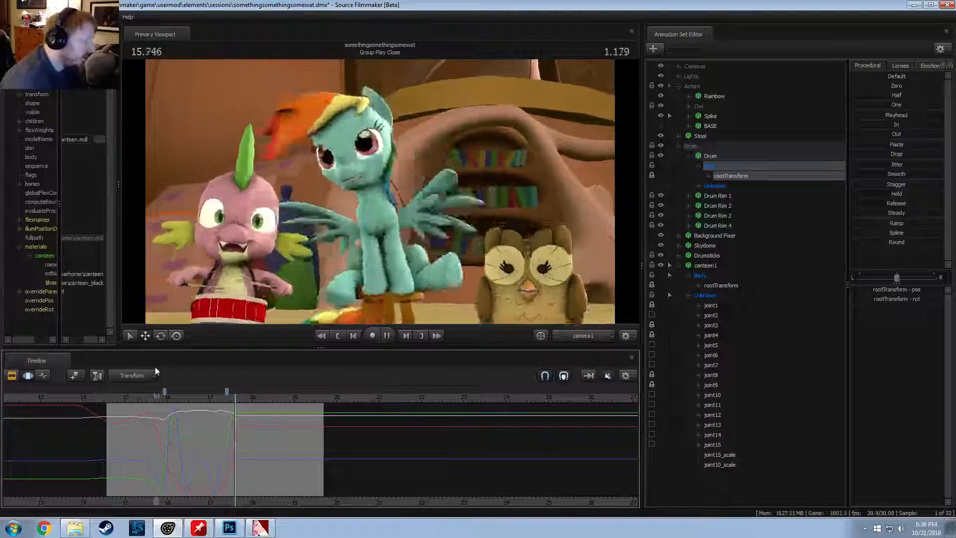
pyautogui.press('space')
# Step: Examine the drum and straps from several angles through the Work Camera at 16.166 and 15.233 seconds
pyautogui.click(596, 333)
pyautogui.moveTo(428, 268); pyautogui.dragTo(298, 251)
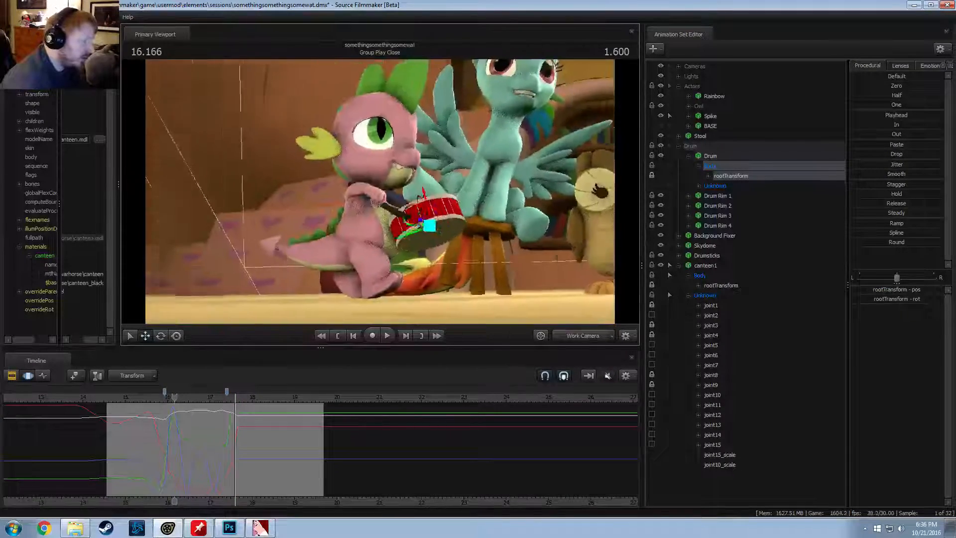
pyautogui.moveTo(388, 239); pyautogui.dragTo(378, 241)
pyautogui.press('w')
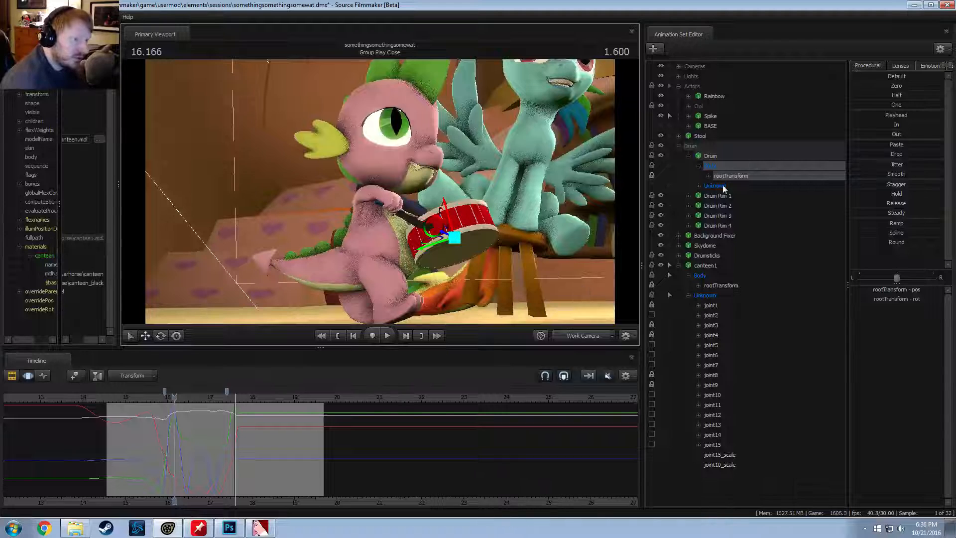
pyautogui.scroll(1, 176, 432)
pyautogui.moveTo(174, 432); pyautogui.dragTo(130, 434)
pyautogui.moveTo(176, 501); pyautogui.dragTo(304, 506, button='middle')
pyautogui.moveTo(348, 249); pyautogui.dragTo(324, 249)
pyautogui.moveTo(433, 167); pyautogui.dragTo(390, 212)
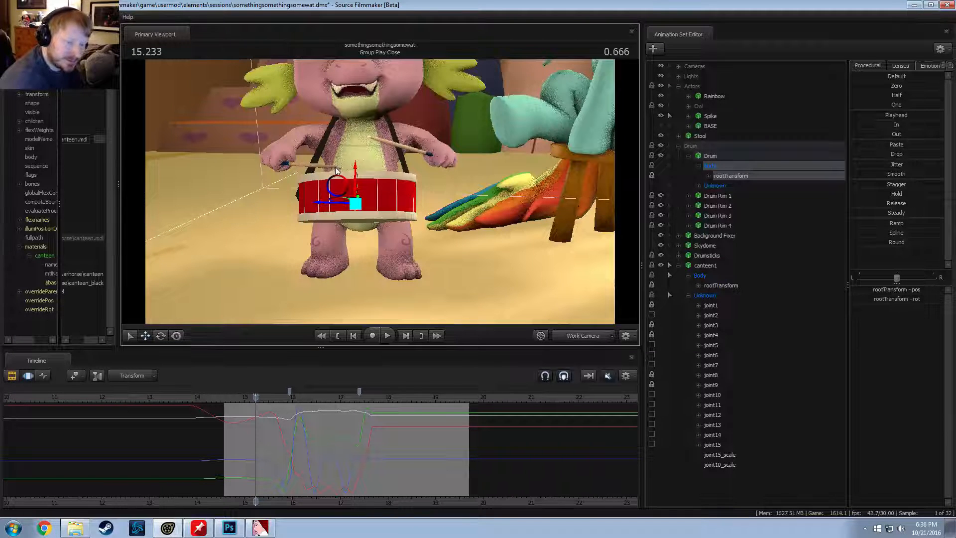
# Step: Shift the drum's rotation pivot and rotate its rootTransform at 15.966 seconds, using a time selection with falloff on both sides
pyautogui.scroll(2, 243, 444)
pyautogui.moveTo(243, 444)
pyautogui.mouseDown()
pyautogui.moveTo(296, 447)
pyautogui.moveTo(260, 447)
pyautogui.moveTo(312, 463)
pyautogui.mouseUp()
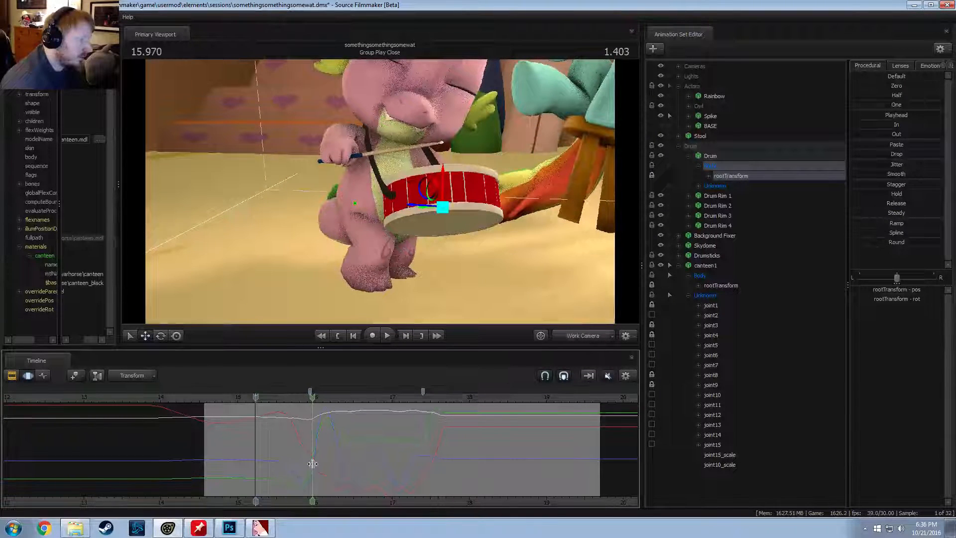
pyautogui.scroll(4, 312, 463)
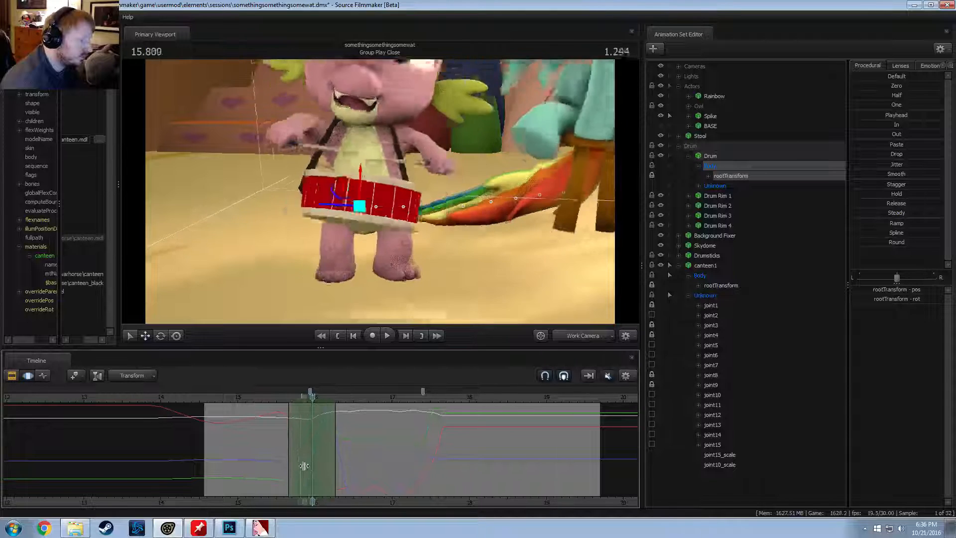
pyautogui.scroll(-3, 310, 465)
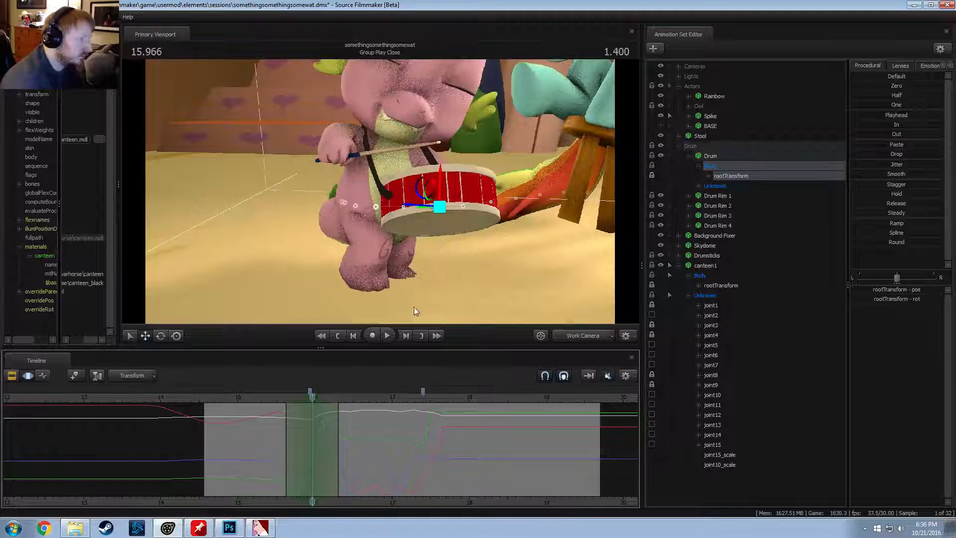
pyautogui.press('e')
pyautogui.keyDown('alt'); pyautogui.moveTo(413, 307); pyautogui.dragTo(375, 319); pyautogui.keyUp('alt')
pyautogui.press('r')
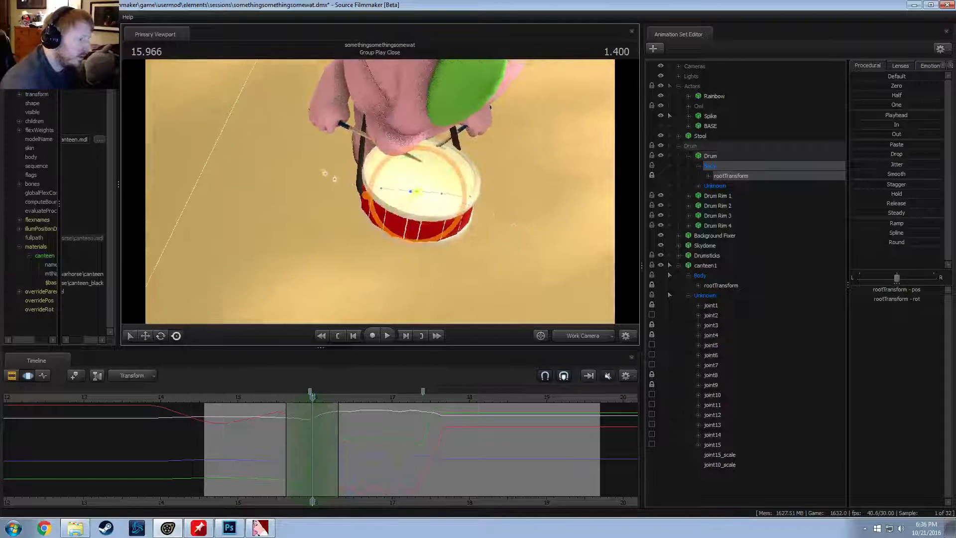
pyautogui.keyDown('alt'); pyautogui.moveTo(258, 248); pyautogui.dragTo(327, 188); pyautogui.keyUp('alt')
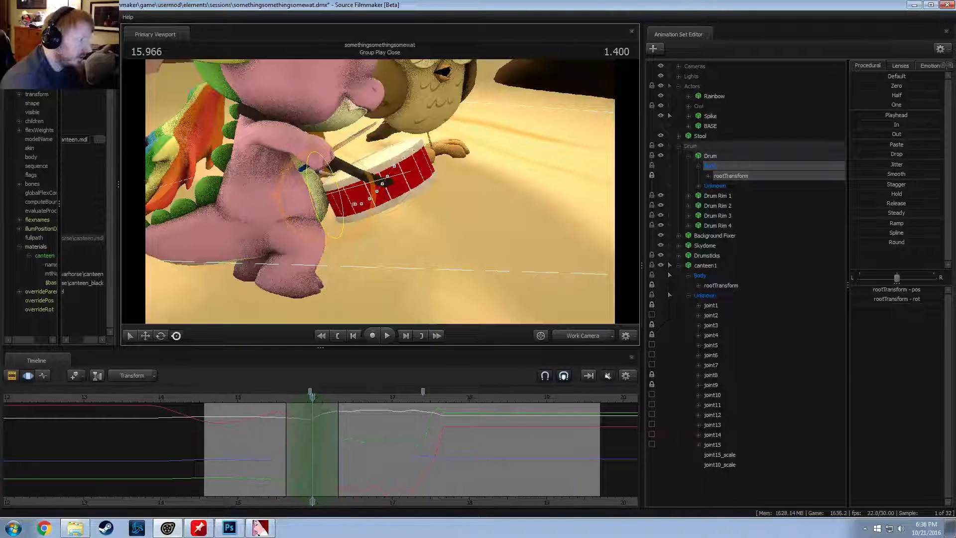
pyautogui.keyDown('alt'); pyautogui.moveTo(428, 188); pyautogui.dragTo(349, 191); pyautogui.keyUp('alt')
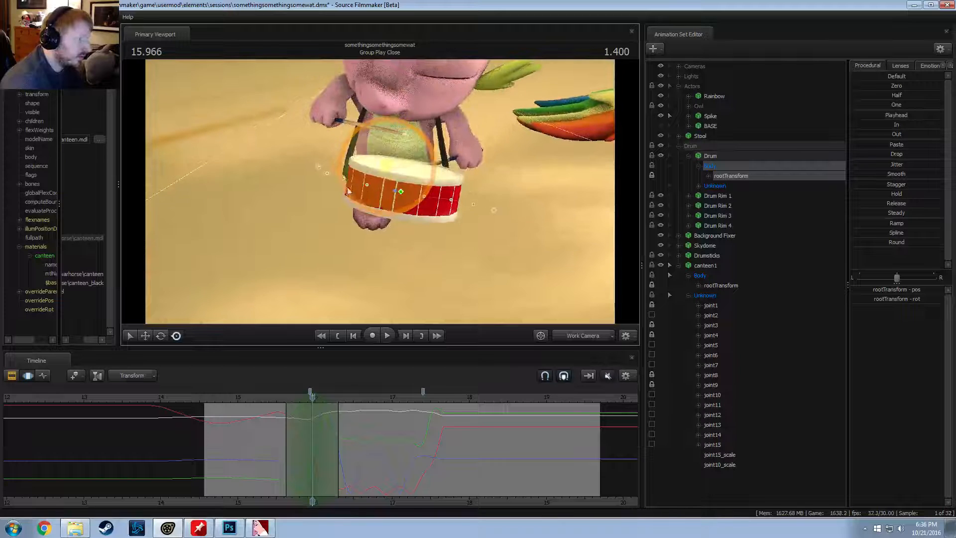
pyautogui.keyDown('alt'); pyautogui.moveTo(406, 183); pyautogui.dragTo(364, 228); pyautogui.keyUp('alt')
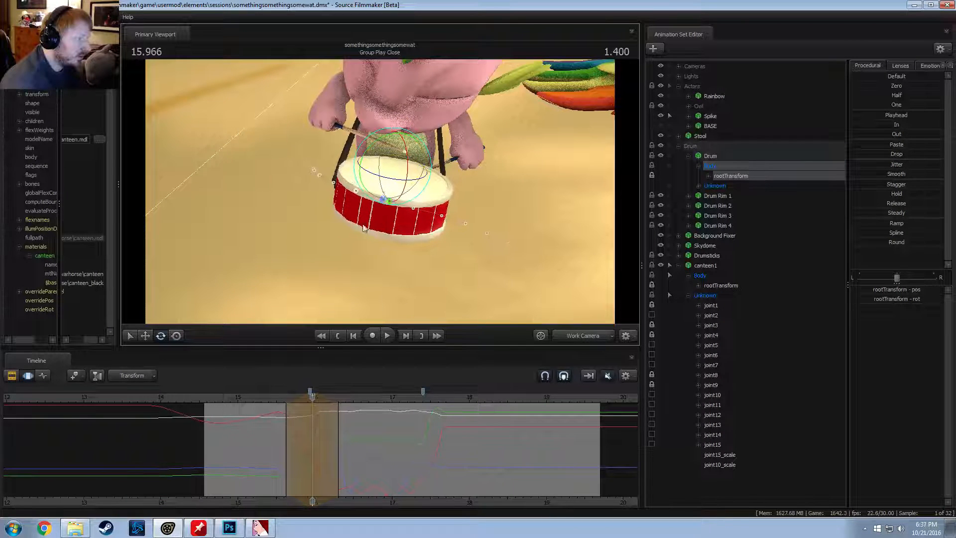
# Step: Play back the drum's turn through camera1 and refine the rootTransform rotation at 15.966 seconds in the Work Camera
pyautogui.moveTo(271, 394); pyautogui.dragTo(326, 398)
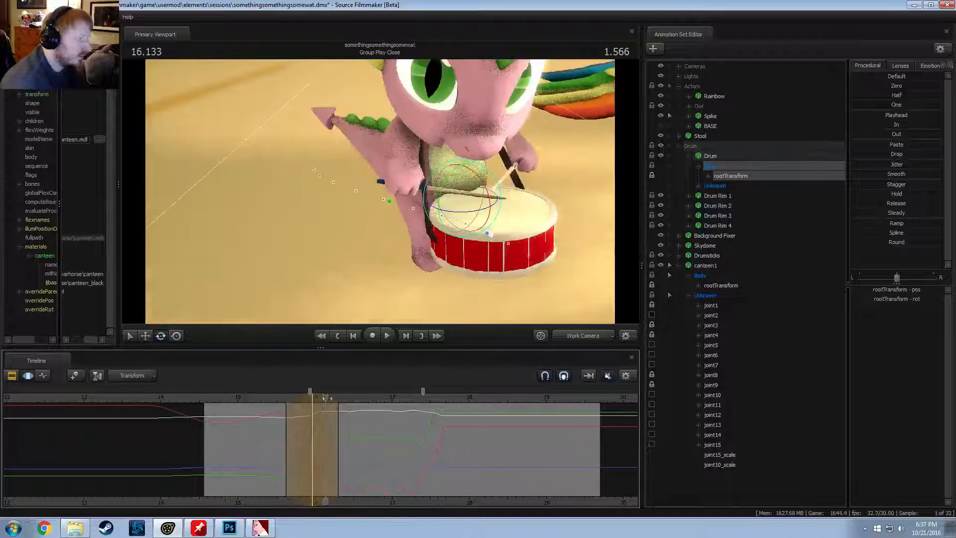
pyautogui.click(582, 339)
pyautogui.press('space')
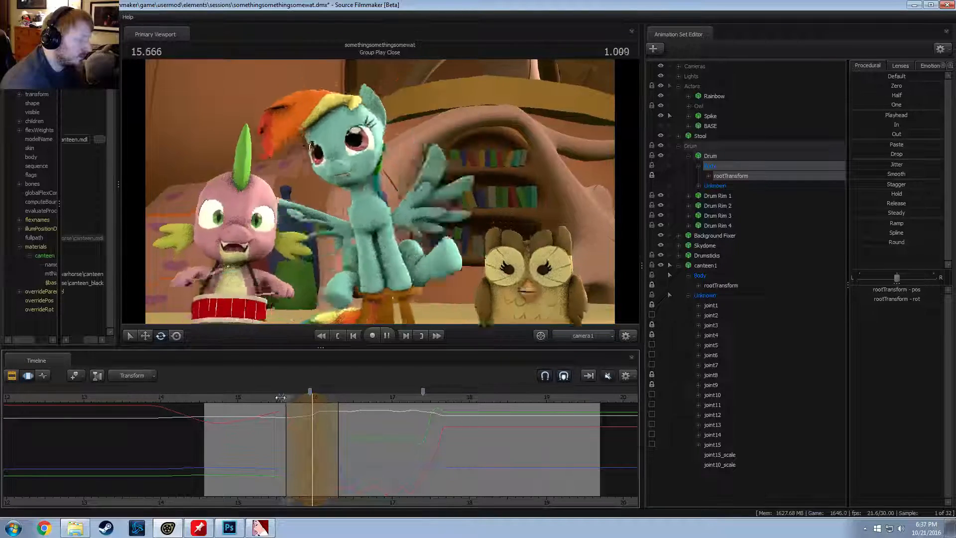
pyautogui.press('space')
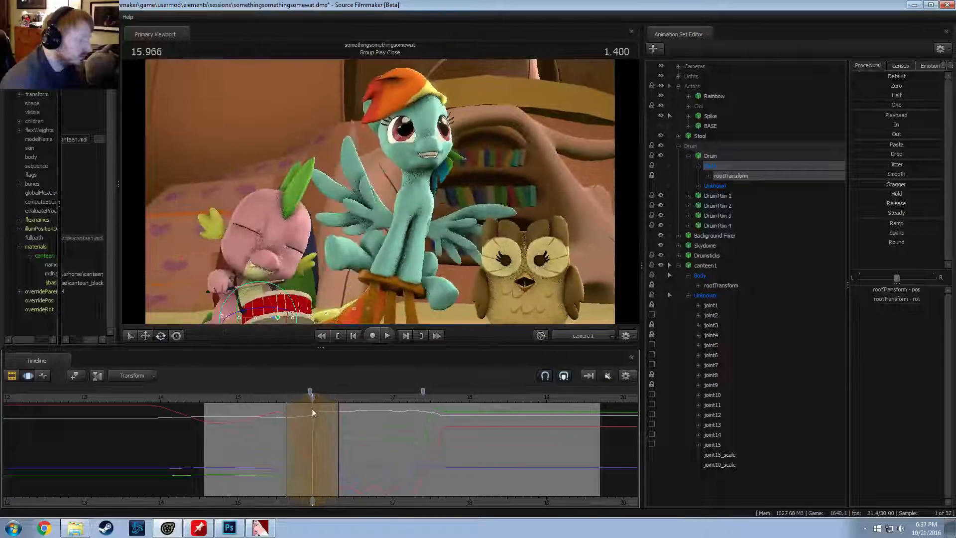
pyautogui.keyDown('ctrl'); pyautogui.click(576, 335); pyautogui.keyUp('ctrl')
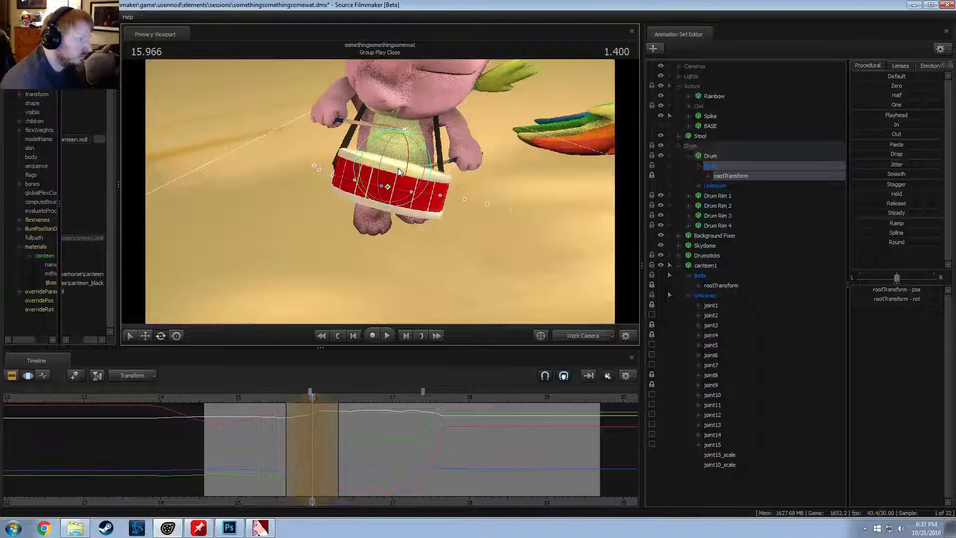
pyautogui.moveTo(399, 168); pyautogui.dragTo(390, 168)
# Step: Center the falloff time selection on 16.300 seconds and rotate the drum's rootTransform to align it with the straps
pyautogui.moveTo(285, 393); pyautogui.dragTo(338, 424)
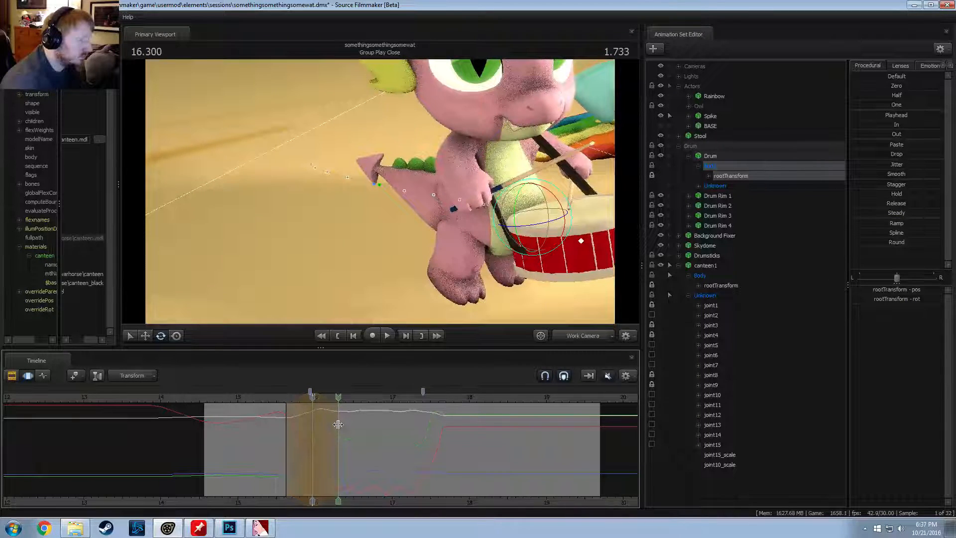
pyautogui.press('Escape')
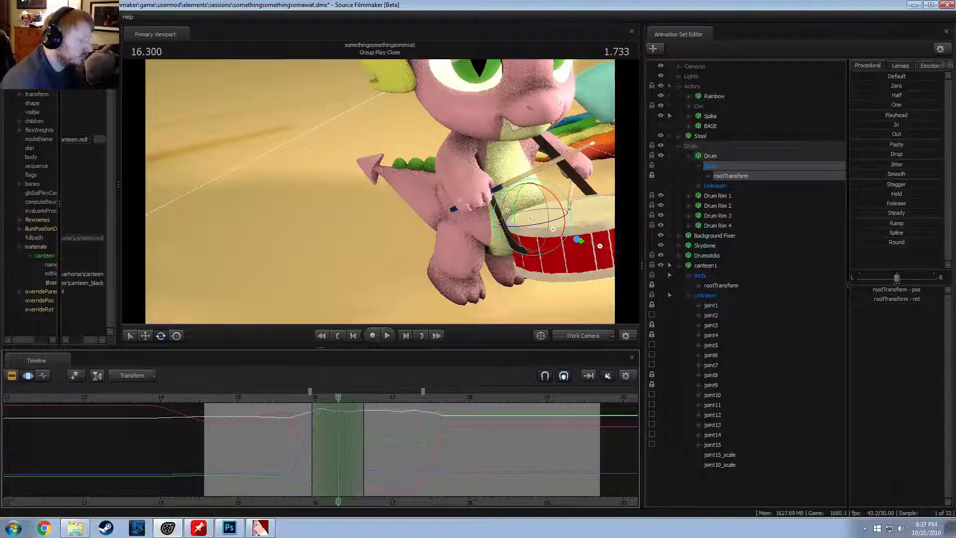
pyautogui.moveTo(460, 218); pyautogui.dragTo(483, 231)
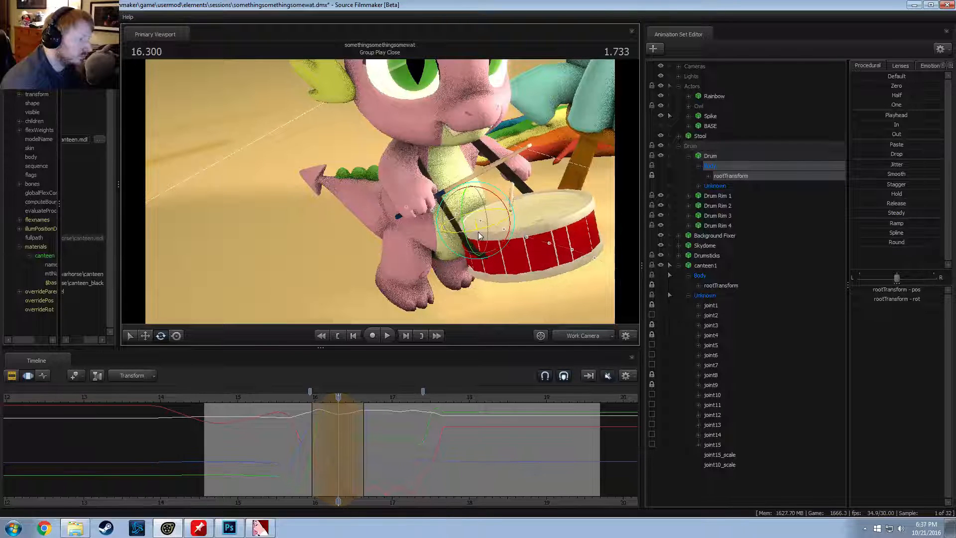
# Step: Play back the drum's turn from 15.700 seconds through camera1 and return to 15.800 seconds
pyautogui.press('shift')
pyautogui.click(292, 398)
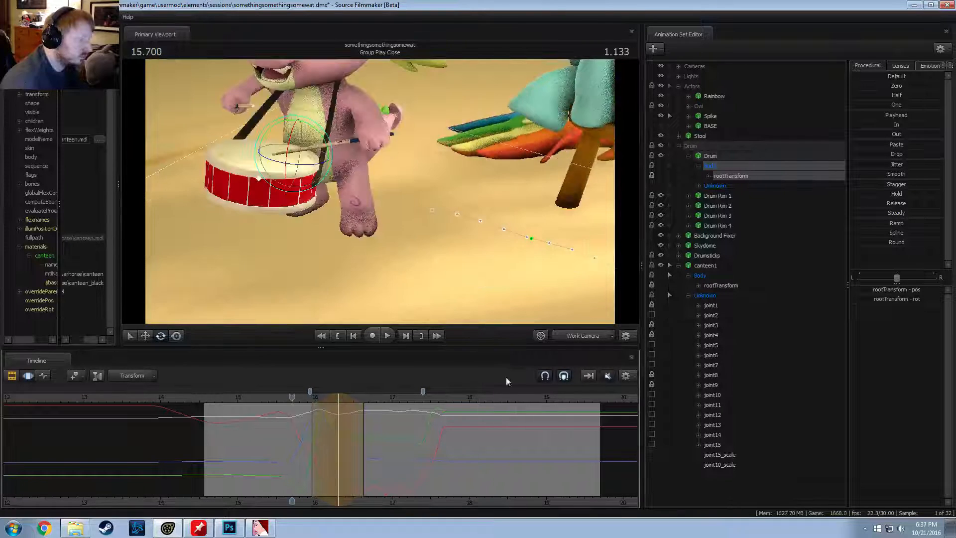
pyautogui.click(588, 339)
pyautogui.press('space')
pyautogui.press('space')
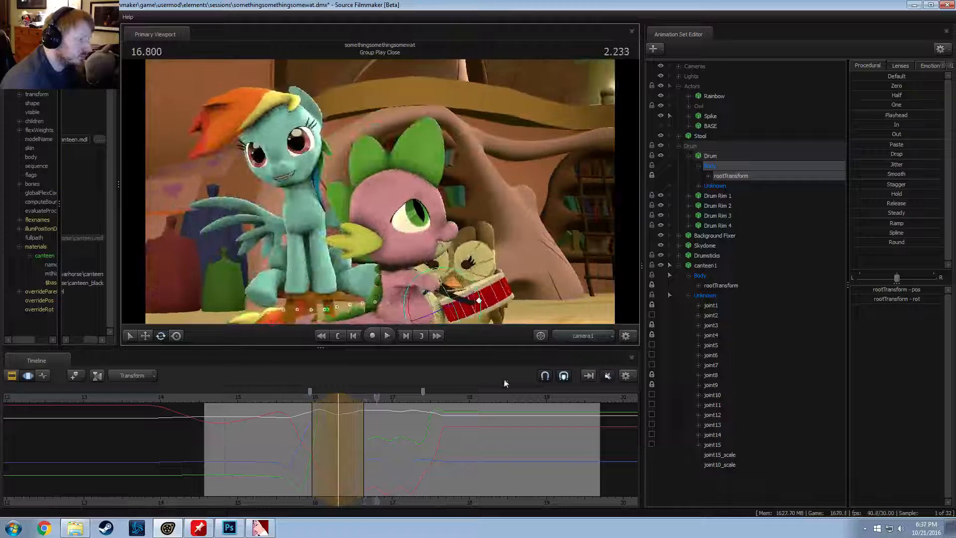
pyautogui.click(300, 397)
# Step: Disable lighting in the viewport and replay the drum's turn from about 15.7 seconds
pyautogui.rightClick(447, 272)
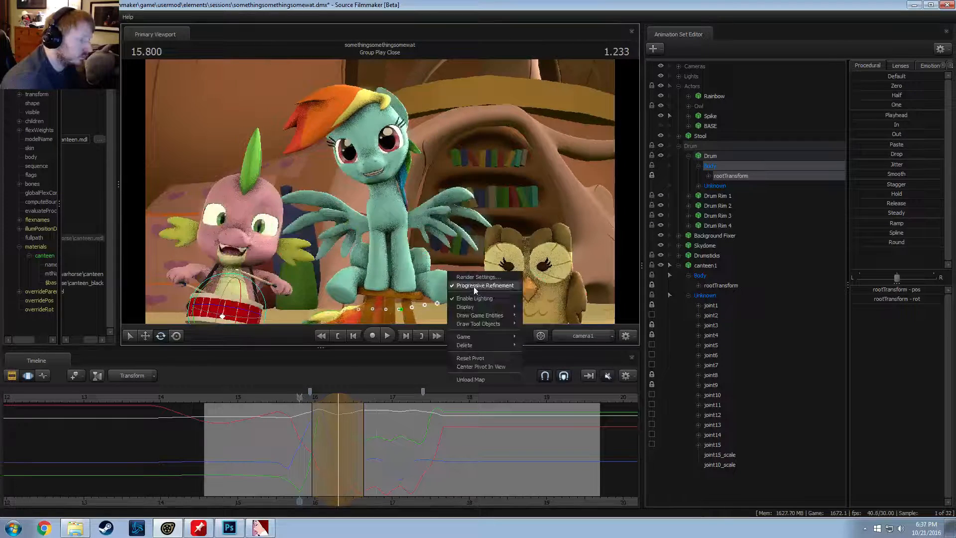
pyautogui.click(479, 298)
pyautogui.click(293, 398)
pyautogui.press('space')
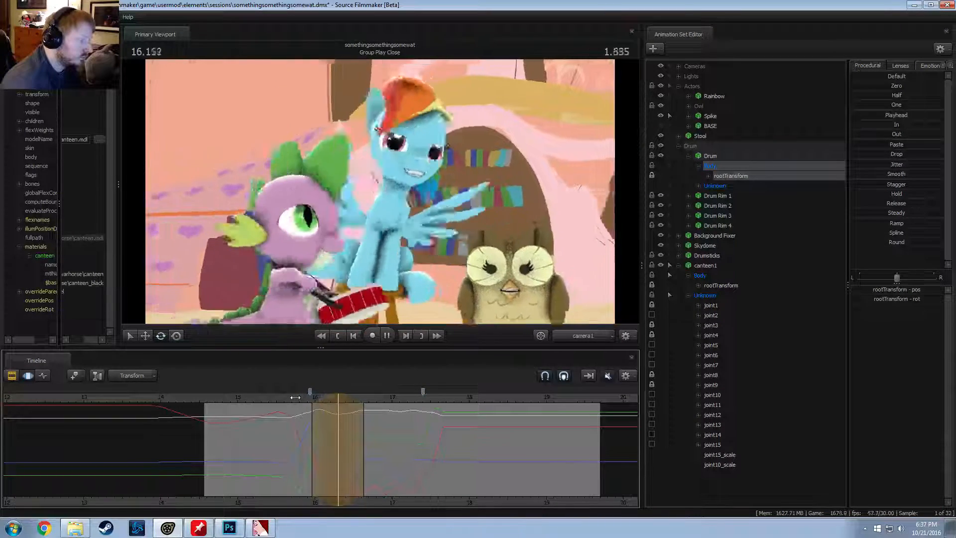
pyautogui.press('space')
# Step: Rotate and move the drum's rootTransform at 16.300 seconds in the Work Camera to line it up with the straps
pyautogui.click(576, 336)
pyautogui.click(279, 396)
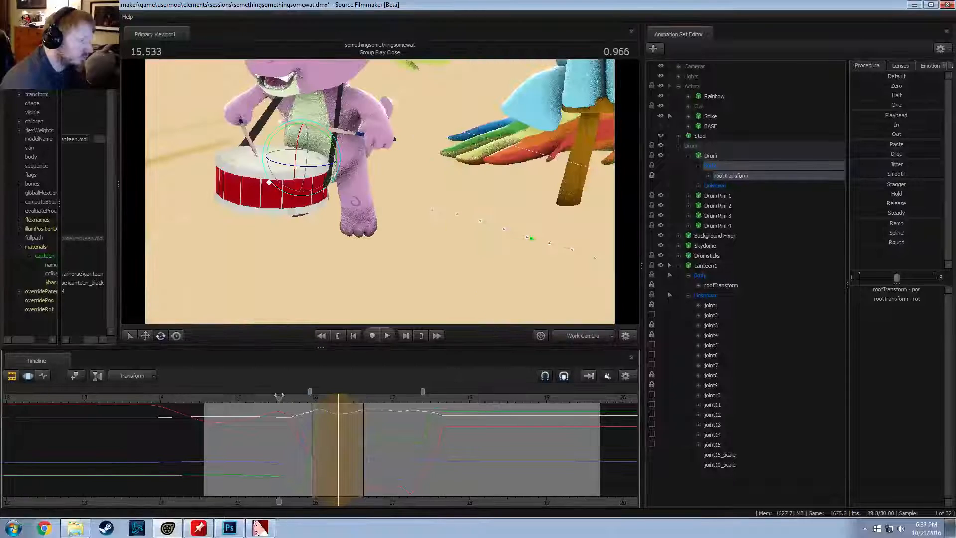
pyautogui.moveTo(295, 397); pyautogui.dragTo(338, 397)
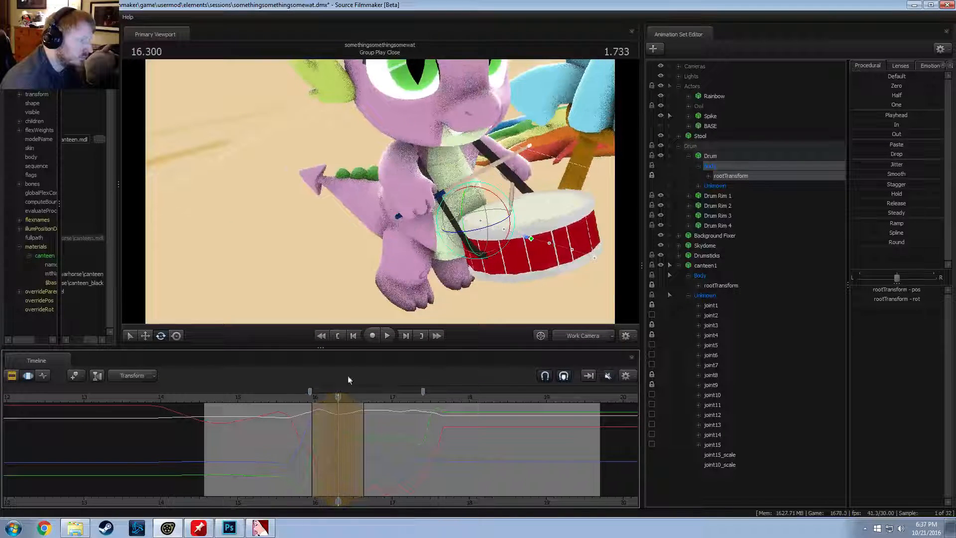
pyautogui.moveTo(301, 208); pyautogui.dragTo(323, 218)
pyautogui.hotkey('ctrl', 'z')
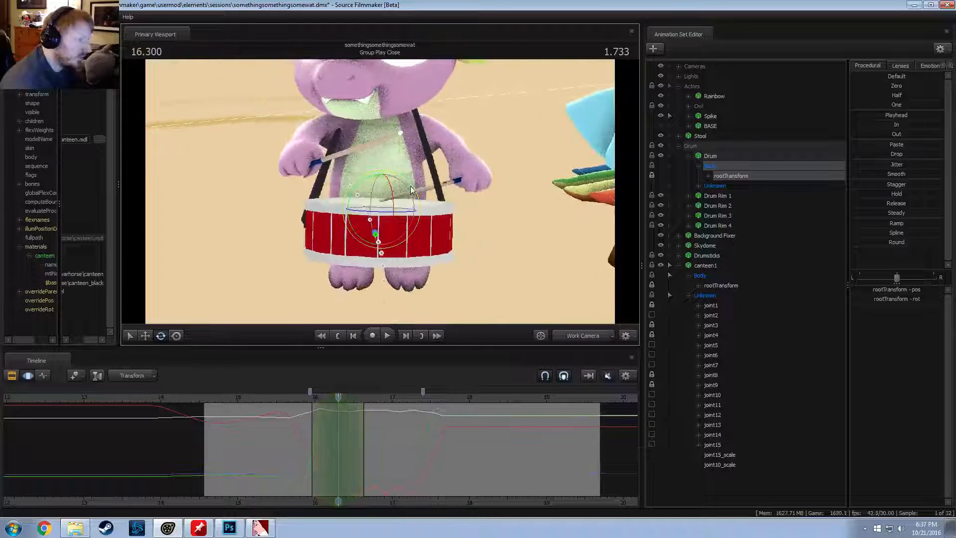
pyautogui.moveTo(414, 186); pyautogui.dragTo(411, 182)
pyautogui.press('w')
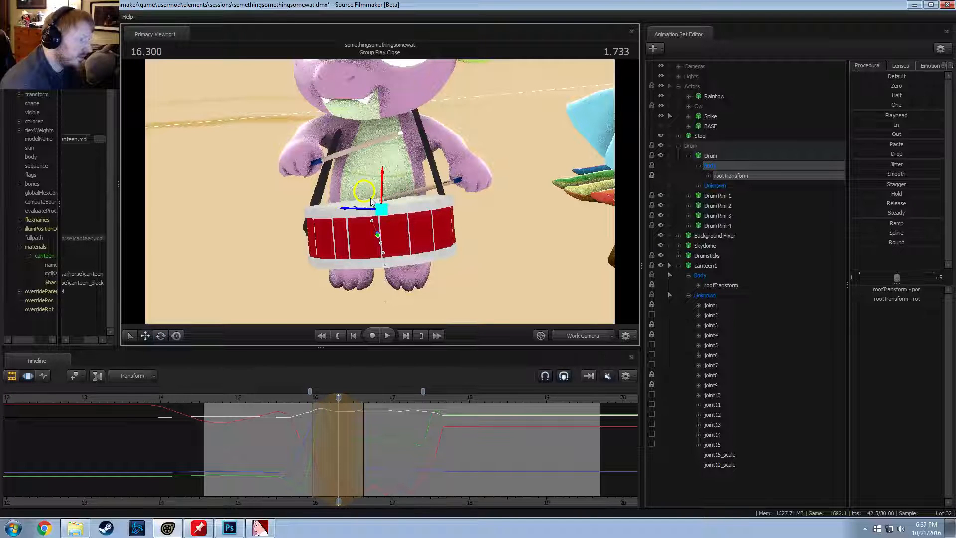
pyautogui.moveTo(393, 219); pyautogui.dragTo(397, 215)
pyautogui.press('shift')
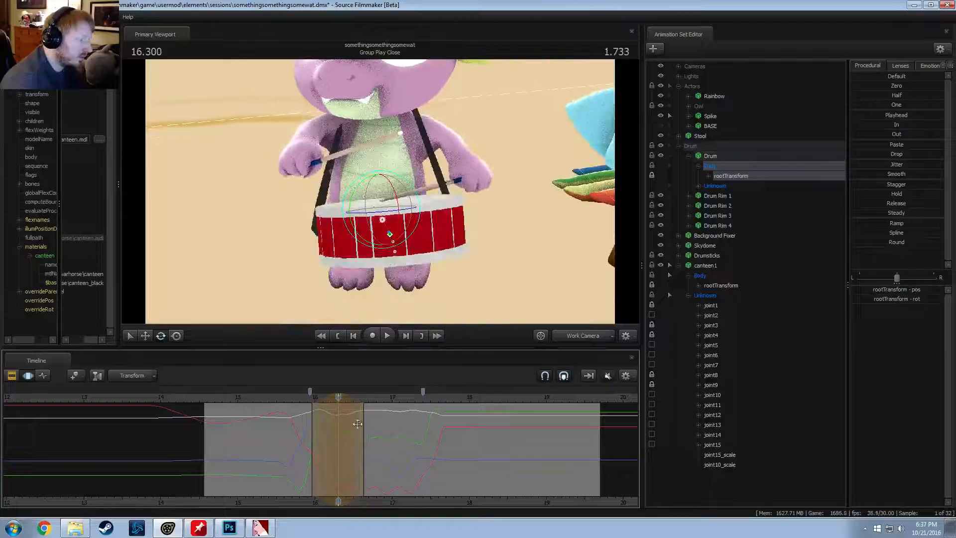
# Step: Play back the drum's motion repeatedly through camera1 from about 15.7 seconds to check both turns
pyautogui.press('shift')
pyautogui.click(364, 398)
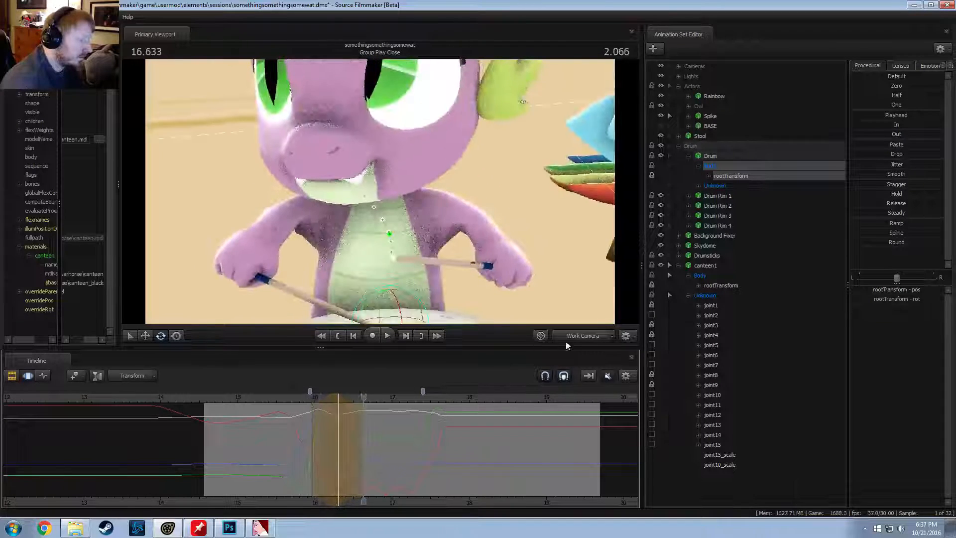
pyautogui.click(566, 340)
pyautogui.click(292, 397)
pyautogui.press('space')
pyautogui.press('space')
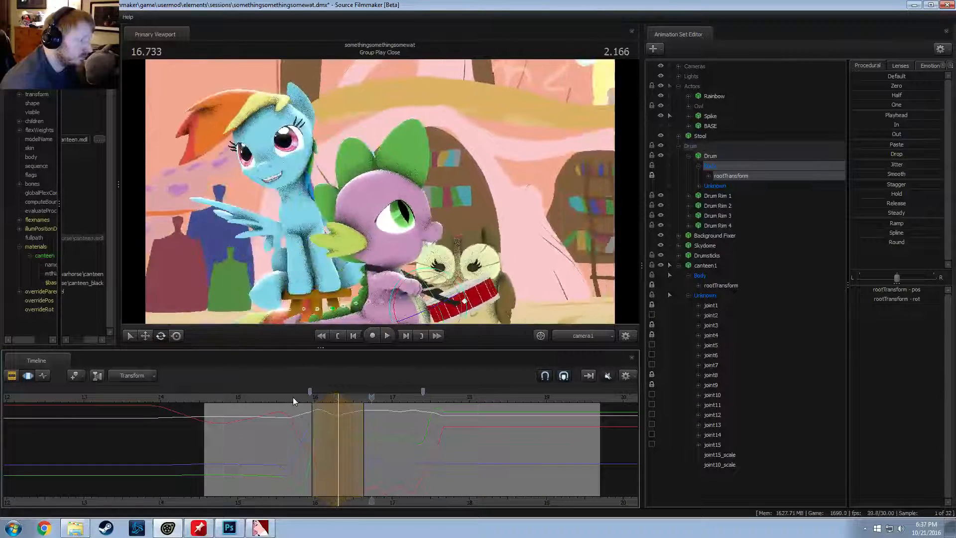
pyautogui.click(292, 396)
pyautogui.press('space')
pyautogui.press('space')
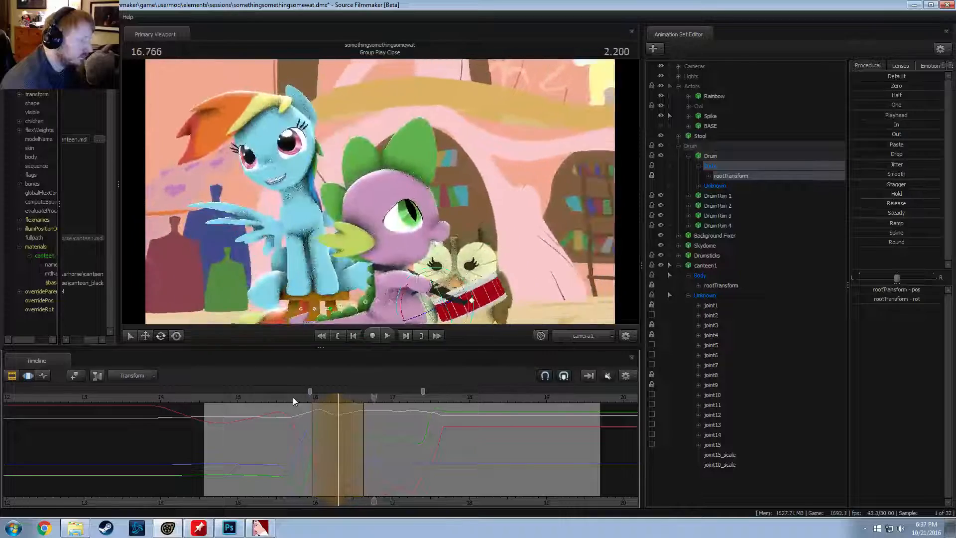
pyautogui.click(293, 398)
pyautogui.press('space')
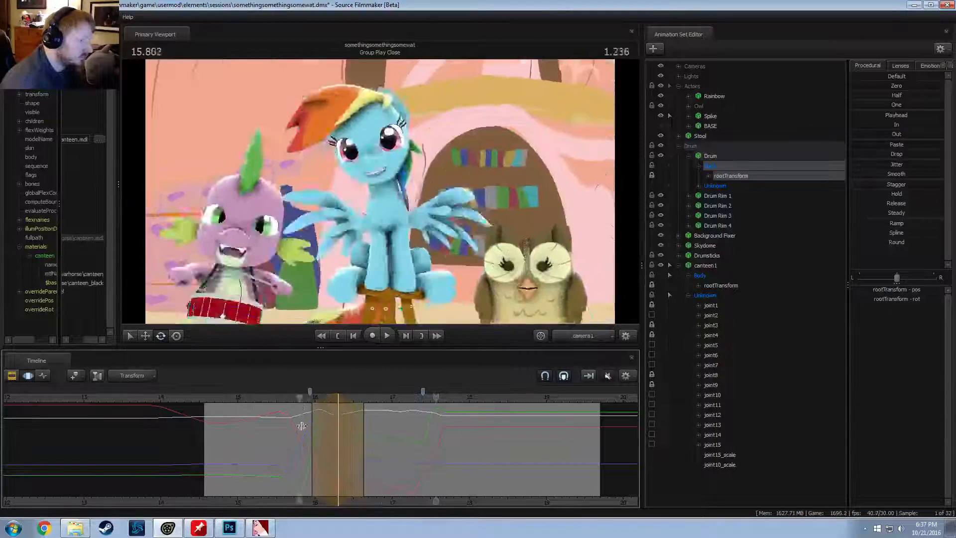
pyautogui.press('space')
pyautogui.press('space')
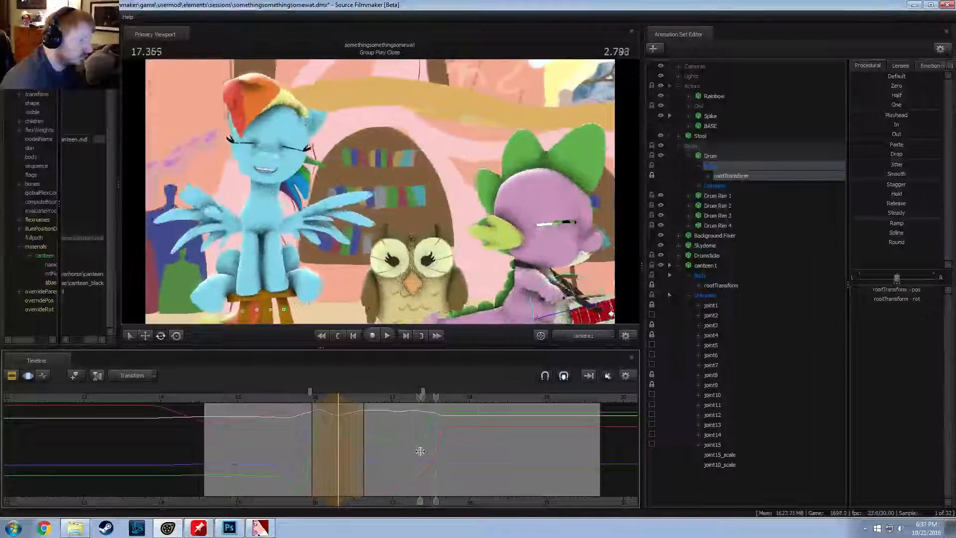
# Step: Set a falloff time selection around 17.533 seconds for the drum and play back its second turn in the Work Camera
pyautogui.press('space')
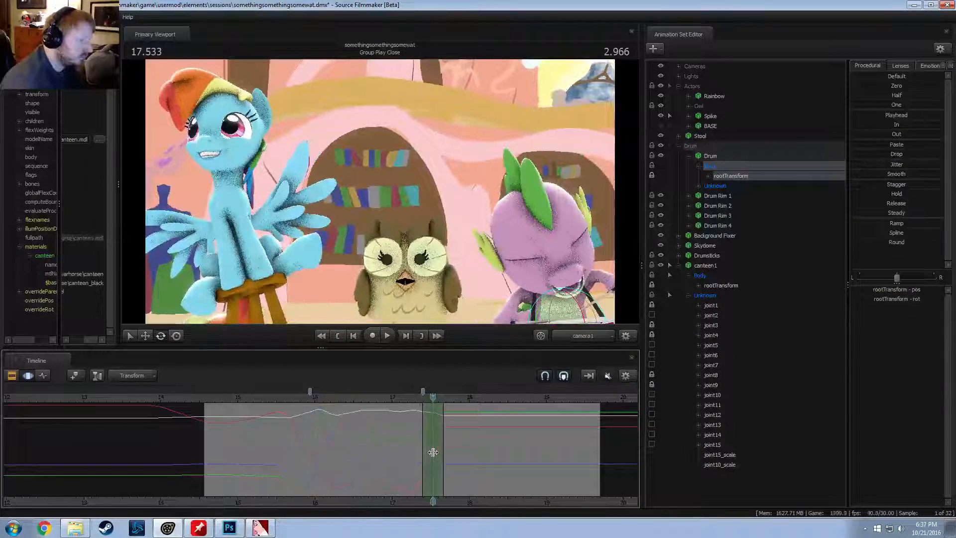
pyautogui.moveTo(448, 451); pyautogui.dragTo(453, 450)
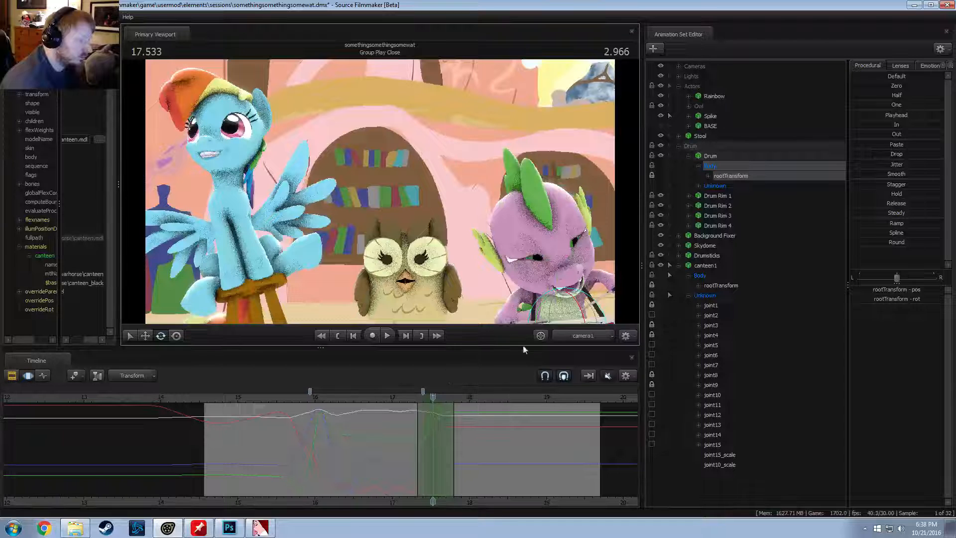
pyautogui.click(562, 334)
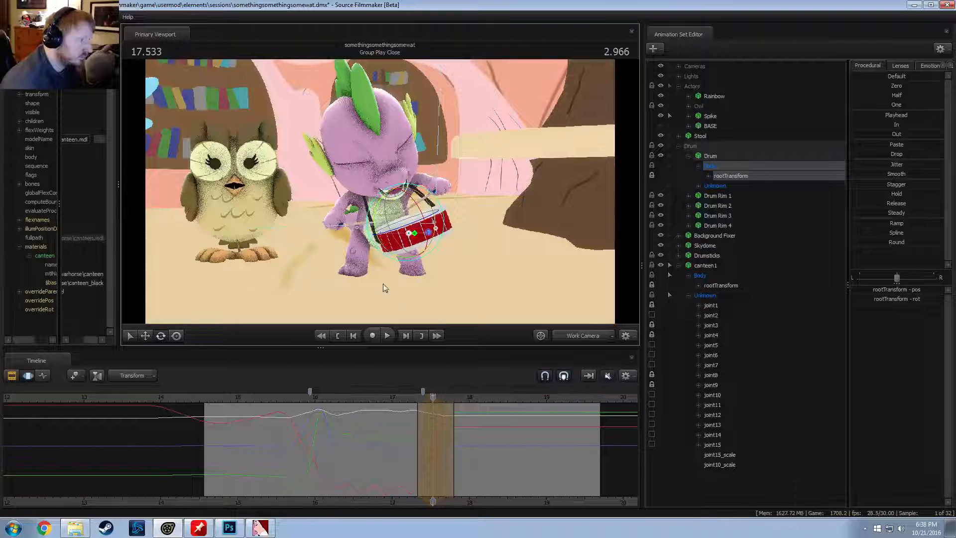
pyautogui.click(407, 398)
pyautogui.press('space')
pyautogui.press('space')
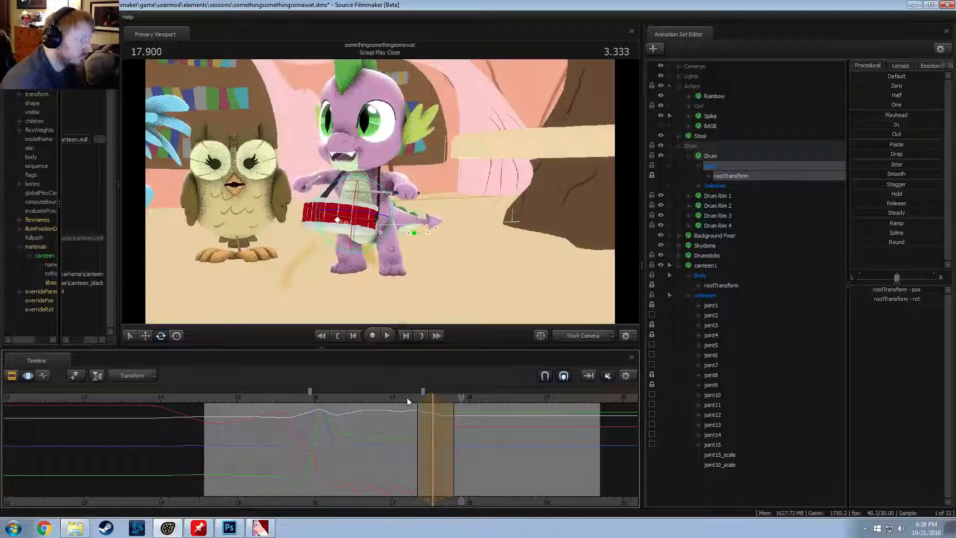
# Step: Center the falloff time selection on 17.600 seconds and move and rotate the drum's rootTransform to fit the straps
pyautogui.moveTo(407, 398); pyautogui.dragTo(438, 435)
pyautogui.press('Escape')
pyautogui.scroll(3, 438, 435)
pyautogui.press('w')
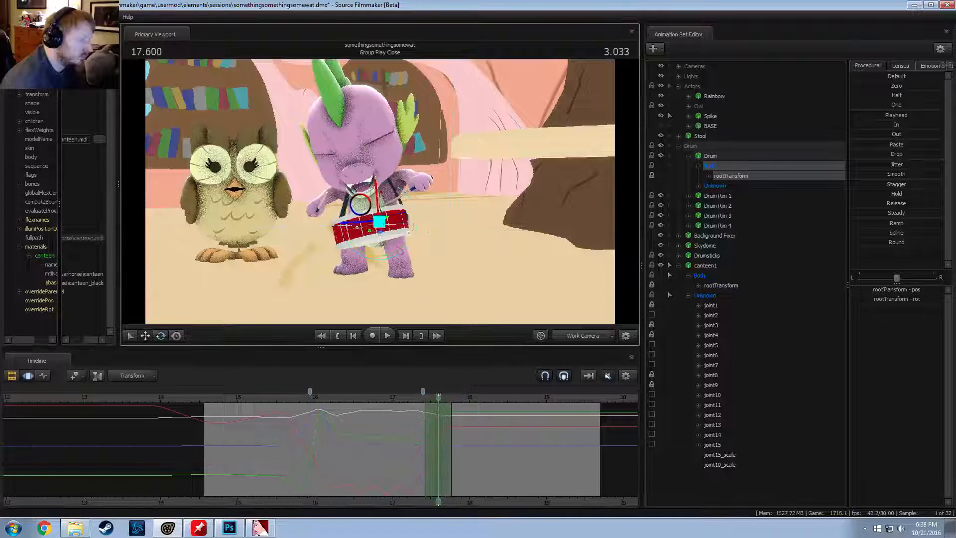
pyautogui.moveTo(344, 224); pyautogui.dragTo(395, 239)
pyautogui.press('e')
pyautogui.keyDown('alt'); pyautogui.moveTo(395, 239); pyautogui.dragTo(382, 195); pyautogui.keyUp('alt')
# Step: Play back the drum's second turn from about 17 seconds in the Work Camera and through camera1
pyautogui.click(395, 399)
pyautogui.press('space')
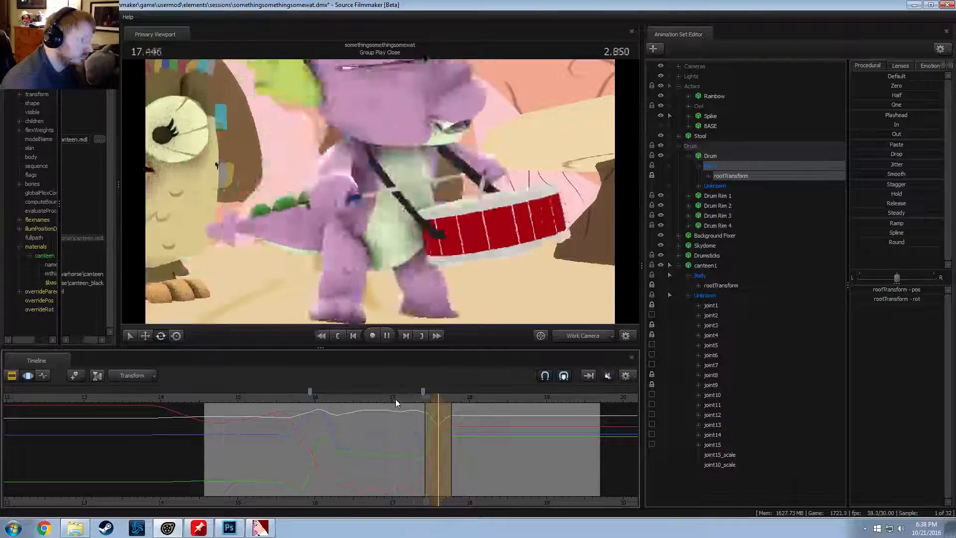
pyautogui.press('space')
pyautogui.click(570, 337)
pyautogui.click(387, 398)
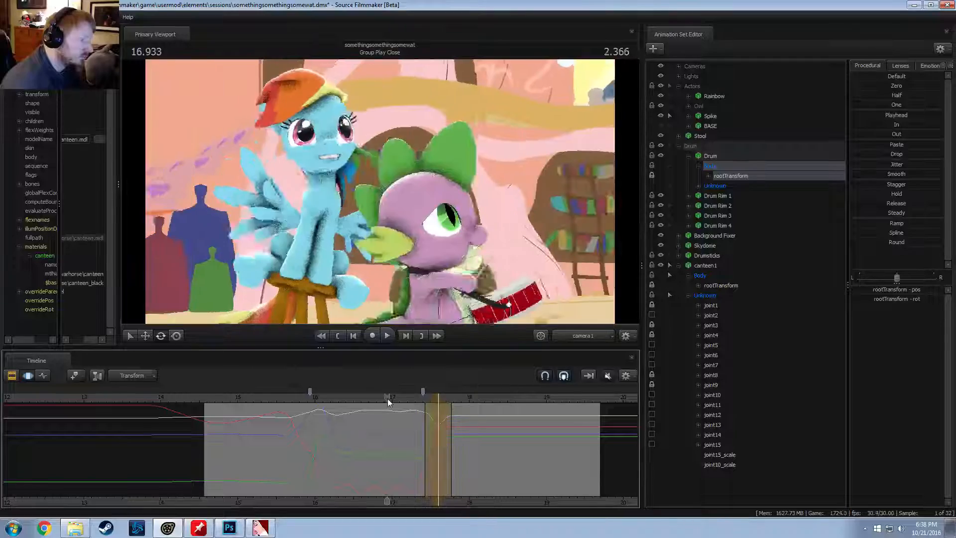
pyautogui.press('space')
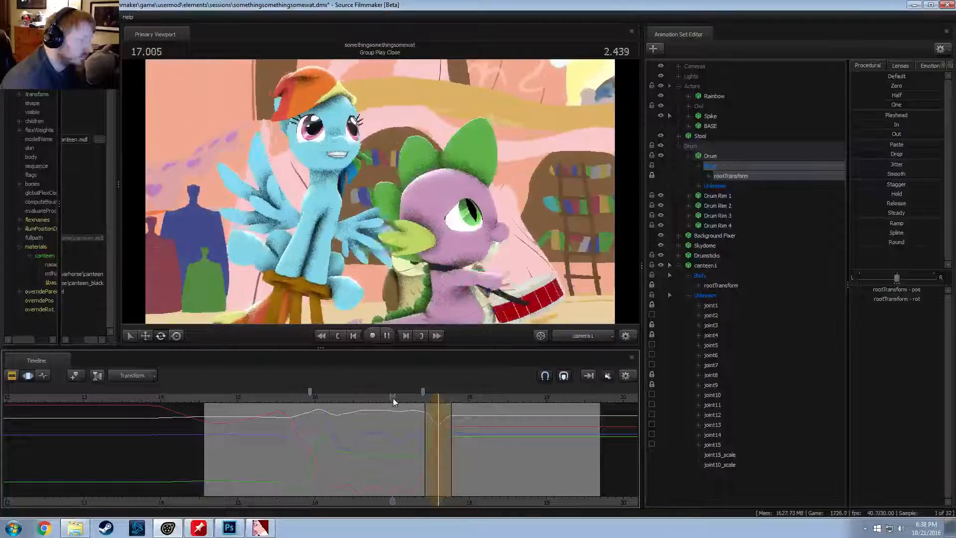
pyautogui.click(395, 399)
pyautogui.press('space')
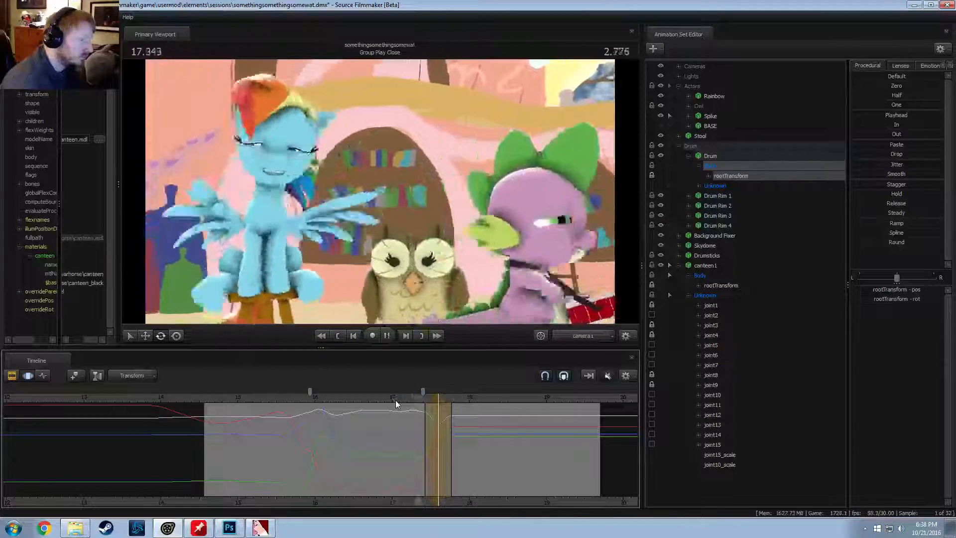
# Step: Tilt the drum at 17.833 seconds using a falloff time selection starting at 17.6 seconds, and play back the swing
pyautogui.moveTo(395, 399); pyautogui.dragTo(503, 454)
pyautogui.scroll(4, 452, 451)
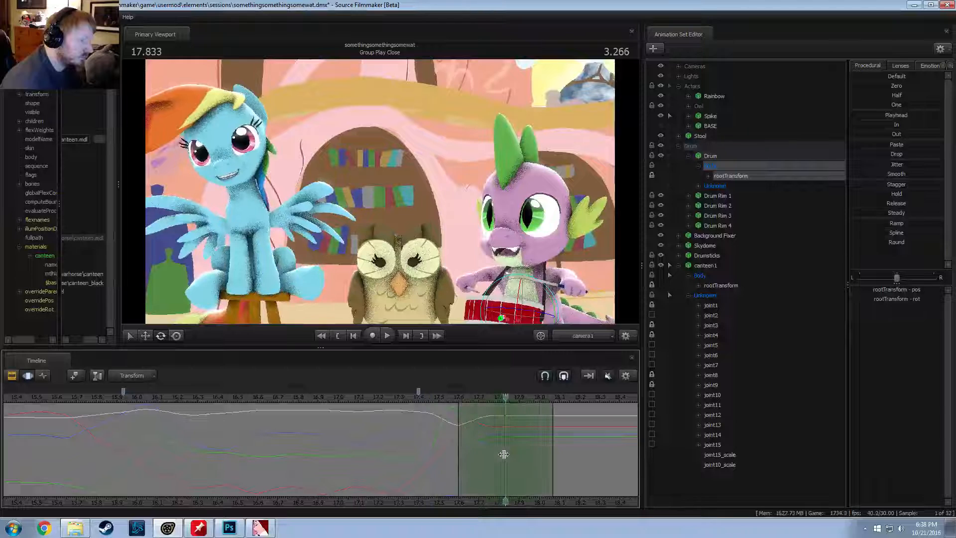
pyautogui.moveTo(492, 438); pyautogui.dragTo(311, 438, button='middle')
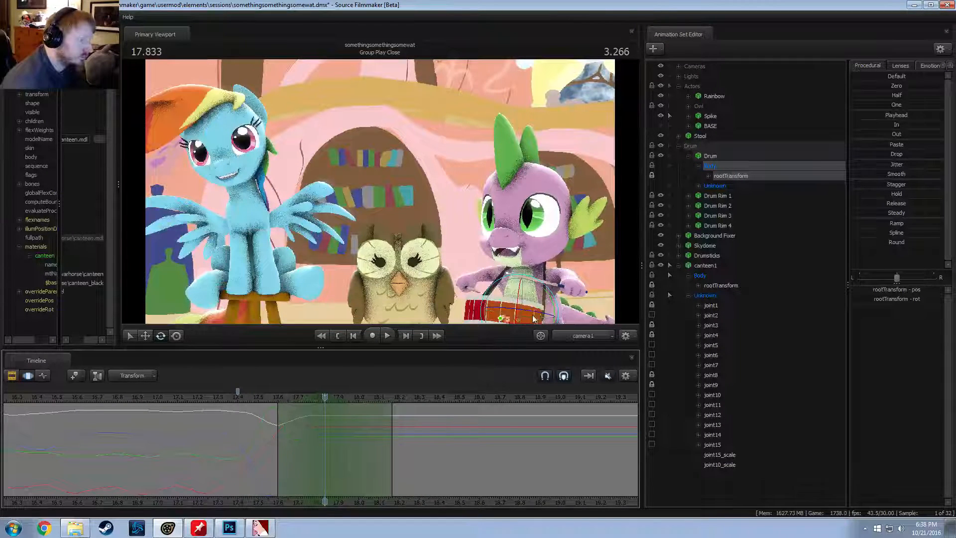
pyautogui.moveTo(535, 312); pyautogui.dragTo(536, 313)
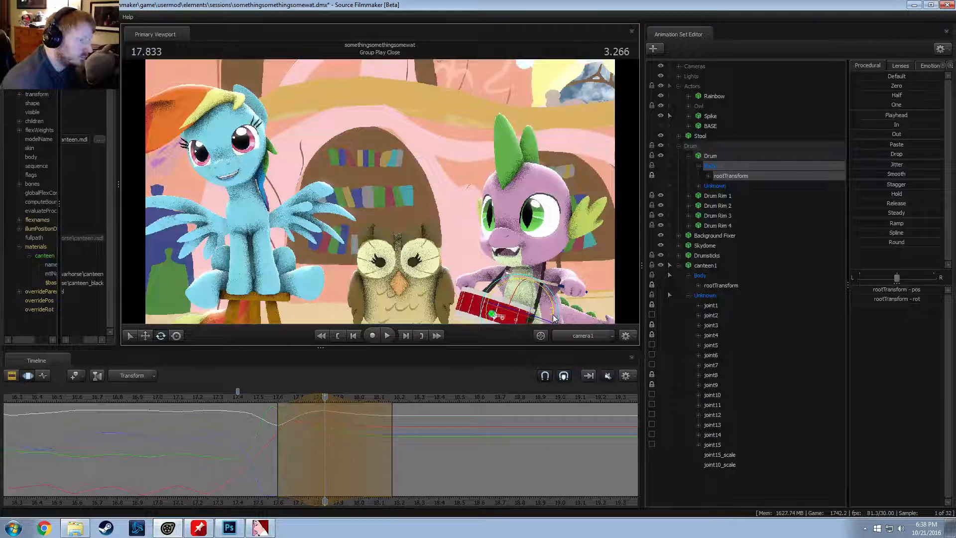
pyautogui.click(247, 398)
pyautogui.press('space')
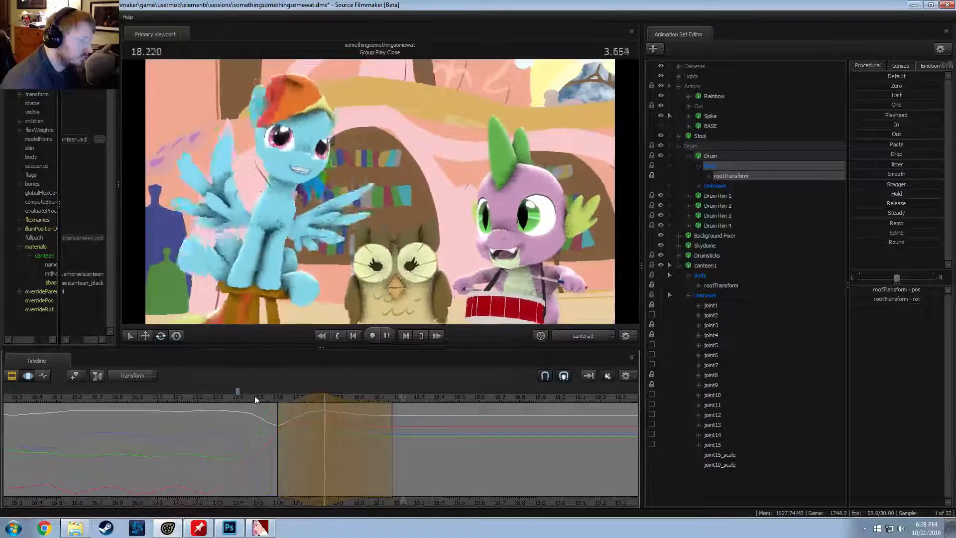
pyautogui.press('space')
# Step: Extend the end of the drum's falloff time selection to 18.400 seconds, shorten it to about 18.2 seconds, and play back each timing
pyautogui.press(']')
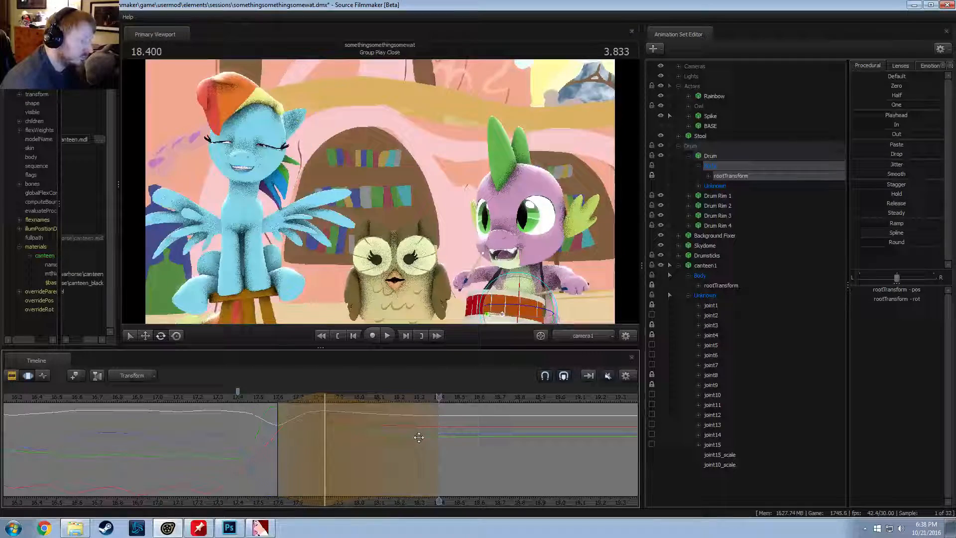
pyautogui.click(234, 399)
pyautogui.press('space')
pyautogui.press('space')
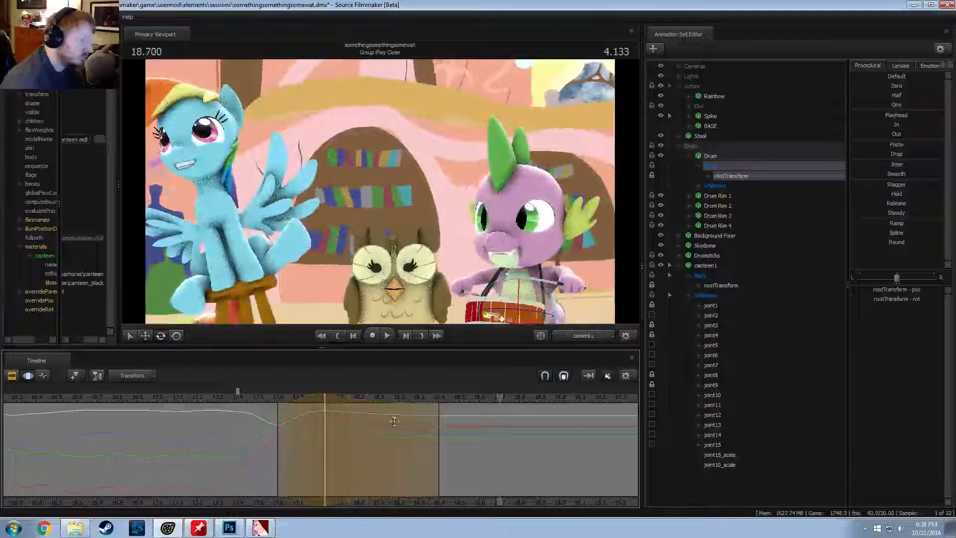
pyautogui.moveTo(438, 439); pyautogui.dragTo(406, 440)
pyautogui.click(234, 397)
pyautogui.press('space')
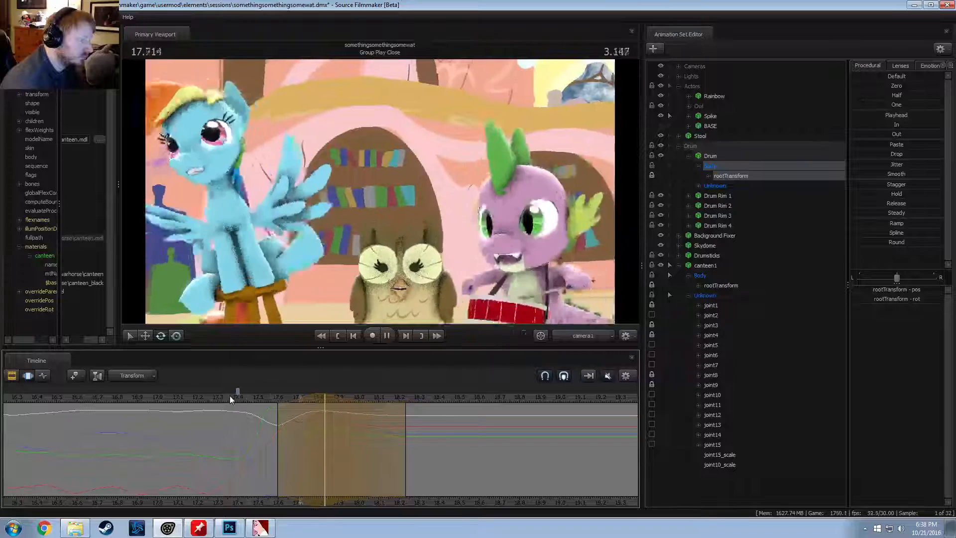
pyautogui.press('space')
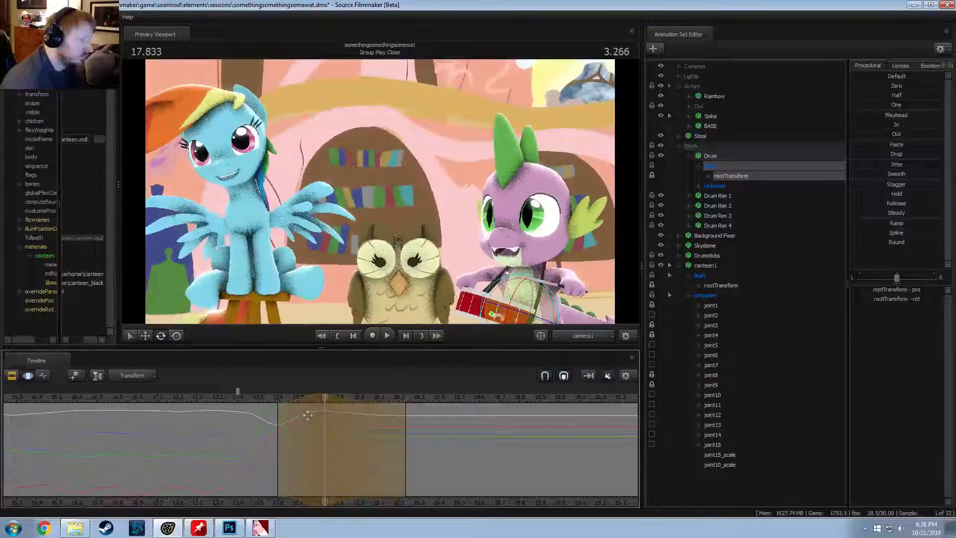
# Step: Center the falloff time selection on 18.233 seconds, rotate the drum slightly, and extend the falloff's end to about 19.1 seconds
pyautogui.keyDown('shift'); pyautogui.click(406, 439); pyautogui.keyUp('shift')
pyautogui.keyDown('shift'); pyautogui.scroll(8, 406, 439); pyautogui.keyUp('shift')
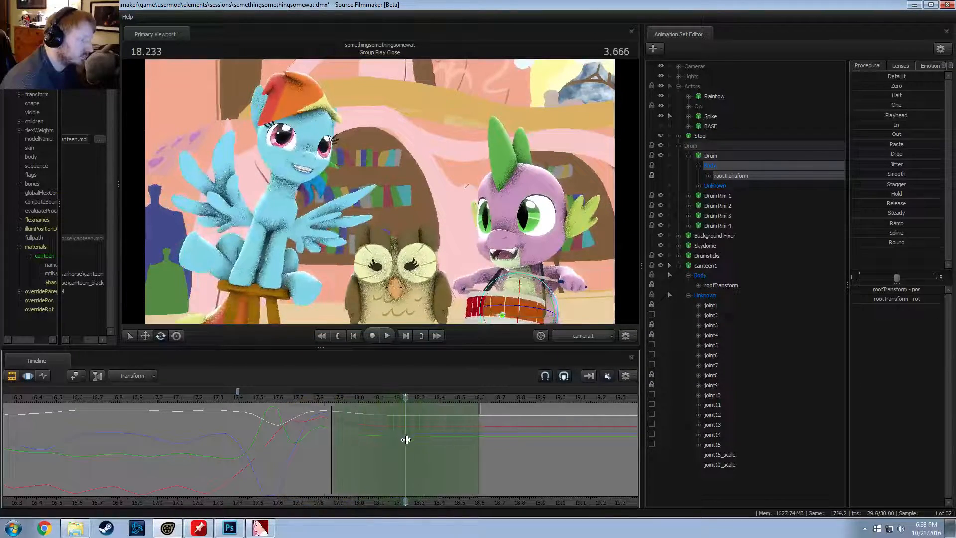
pyautogui.scroll(-3, 517, 501)
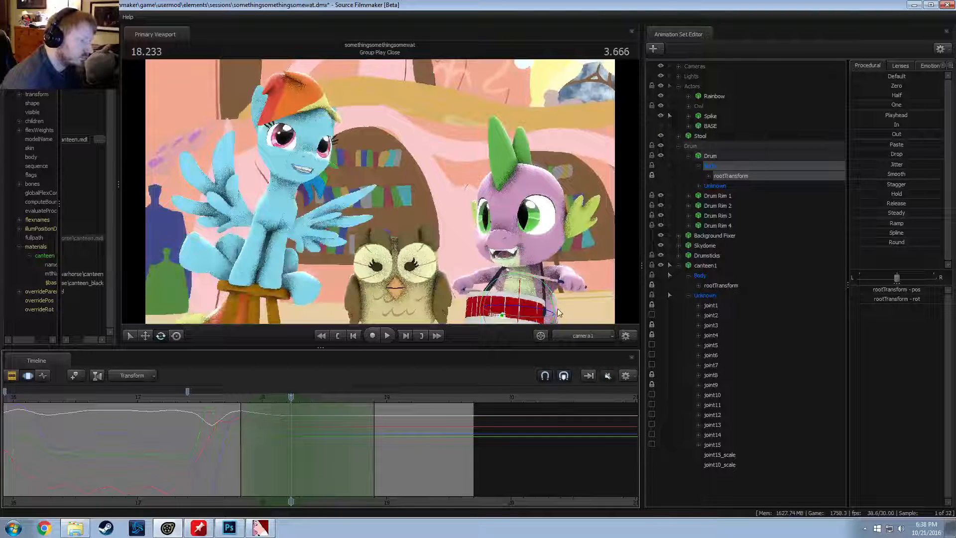
pyautogui.moveTo(557, 306); pyautogui.dragTo(546, 313)
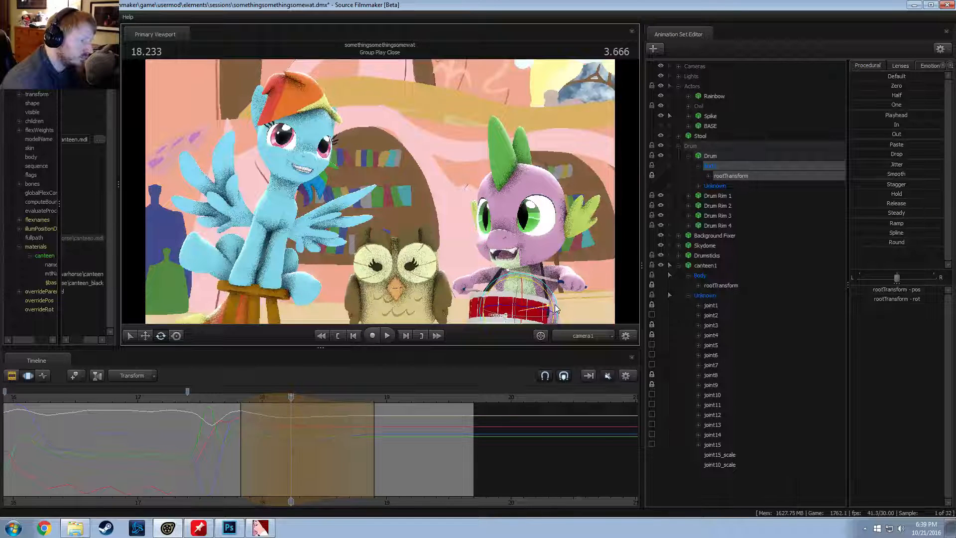
pyautogui.moveTo(373, 436); pyautogui.dragTo(395, 440)
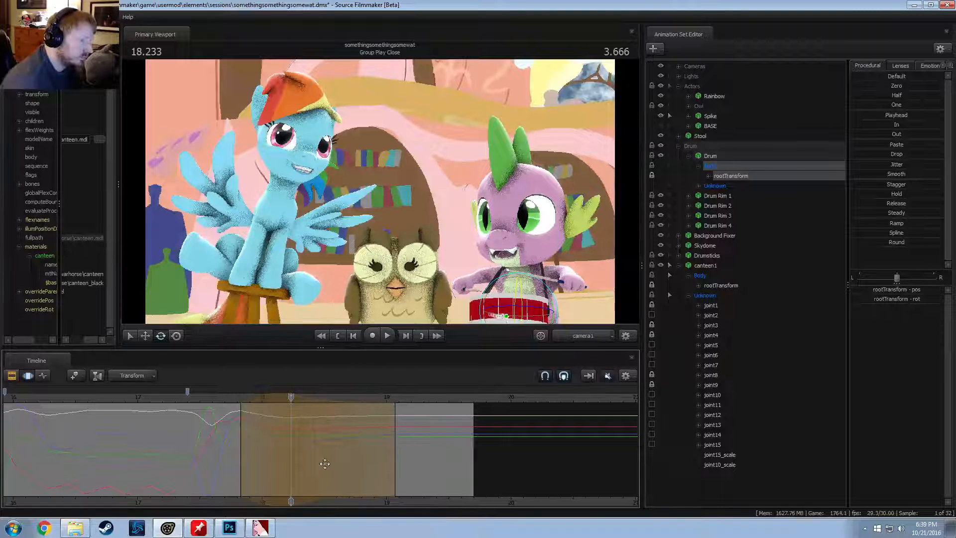
# Step: Play back the drum's swing after the second turn, from about 17.5 to 18.7 seconds
pyautogui.press('space')
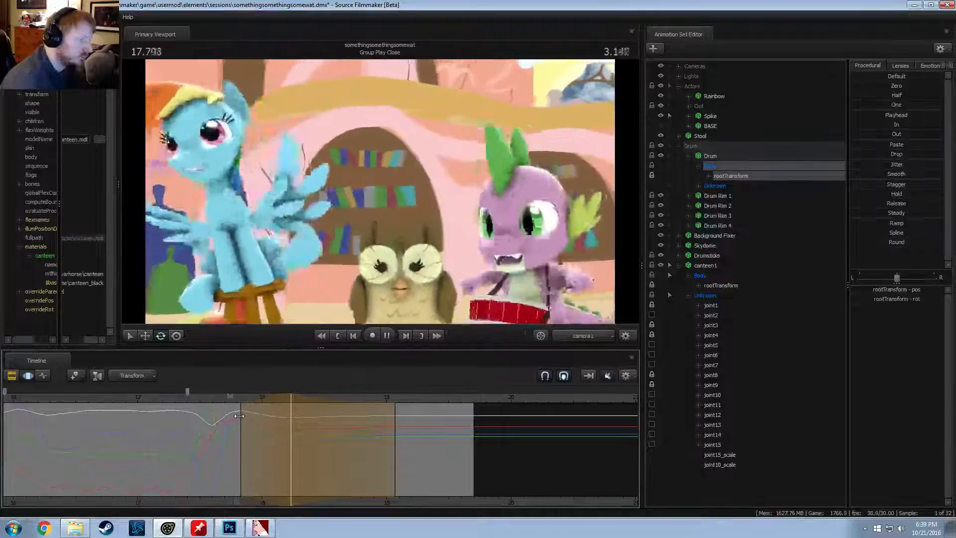
pyautogui.scroll(-2, 234, 416)
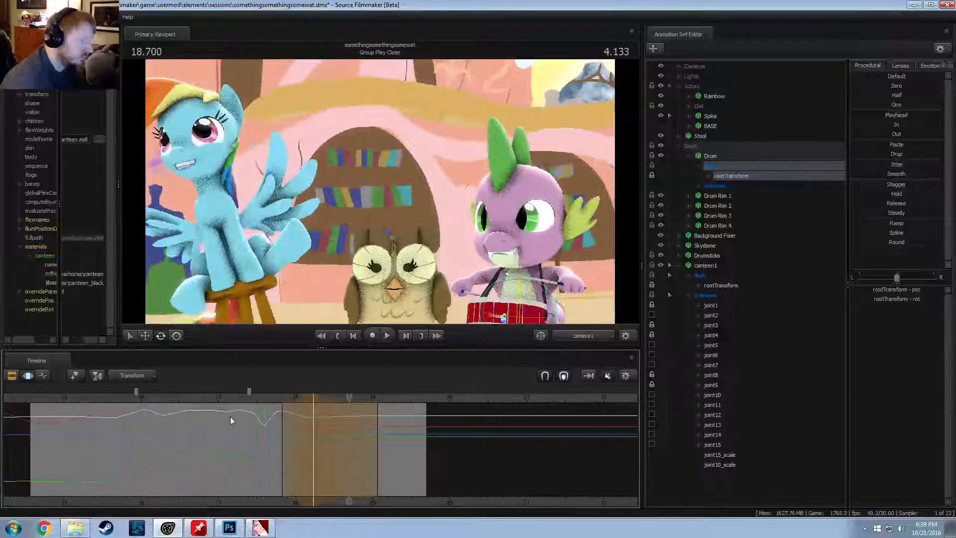
pyautogui.press('space')
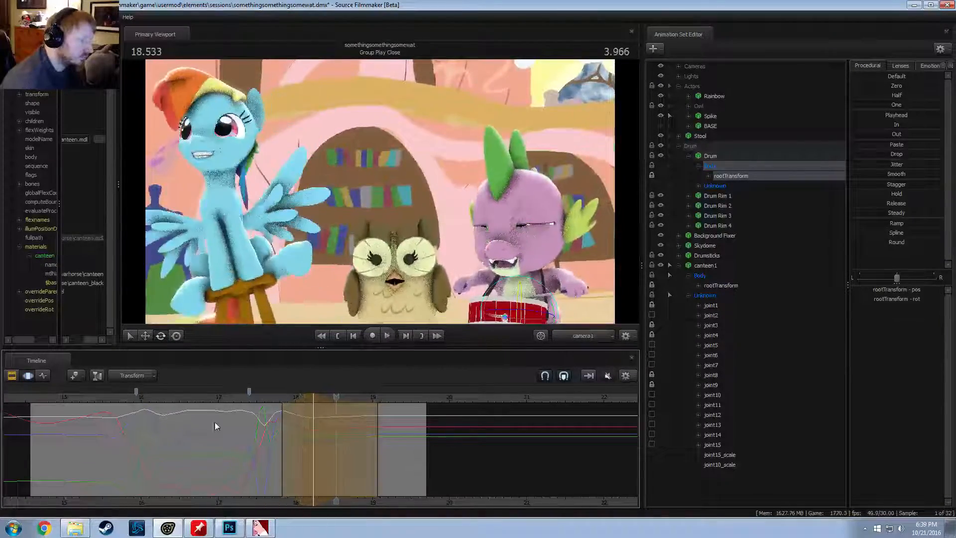
# Step: Rotate the drum slightly at 17.833 seconds with a falloff time selection, widen the falloff to about 17.55–18.1 seconds, and play back the change
pyautogui.moveTo(248, 434); pyautogui.dragTo(269, 447)
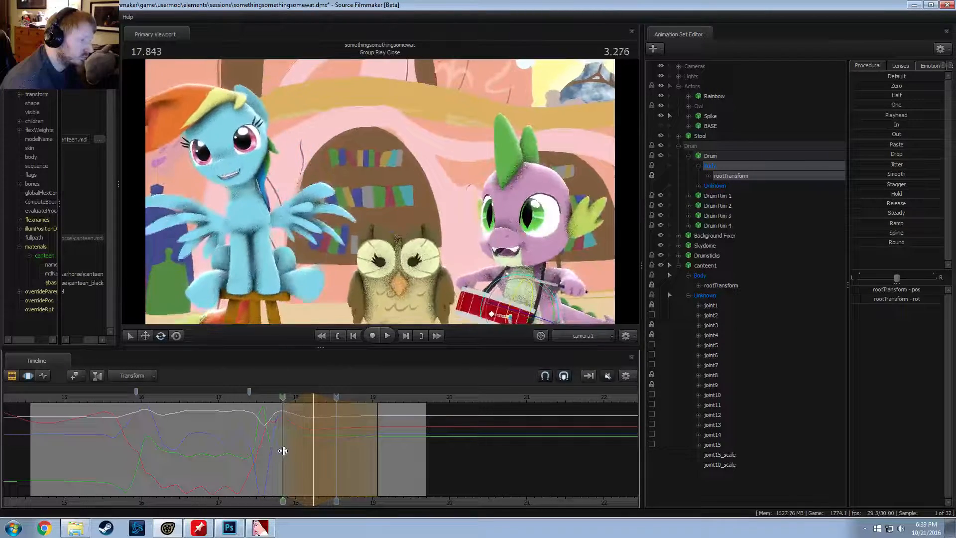
pyautogui.click(282, 451)
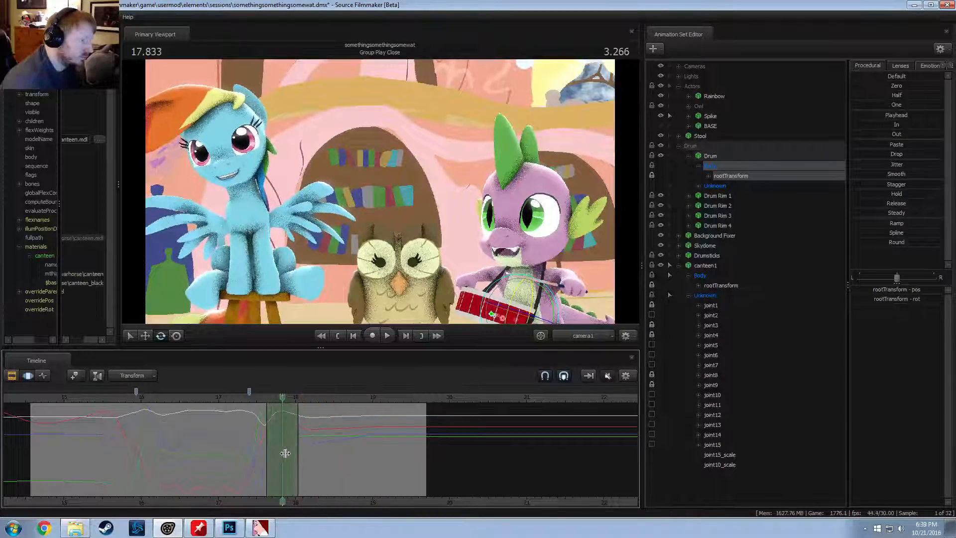
pyautogui.moveTo(515, 295); pyautogui.dragTo(513, 299)
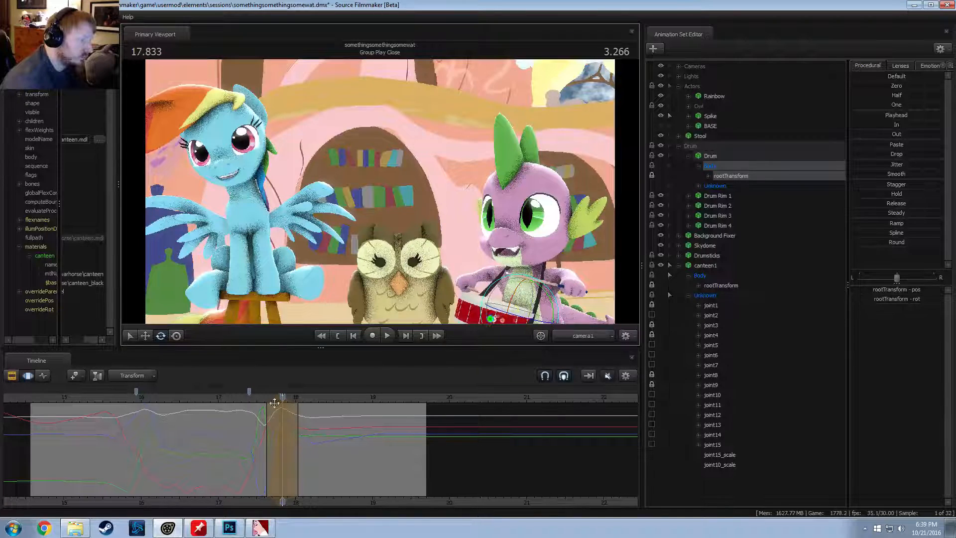
pyautogui.press('space')
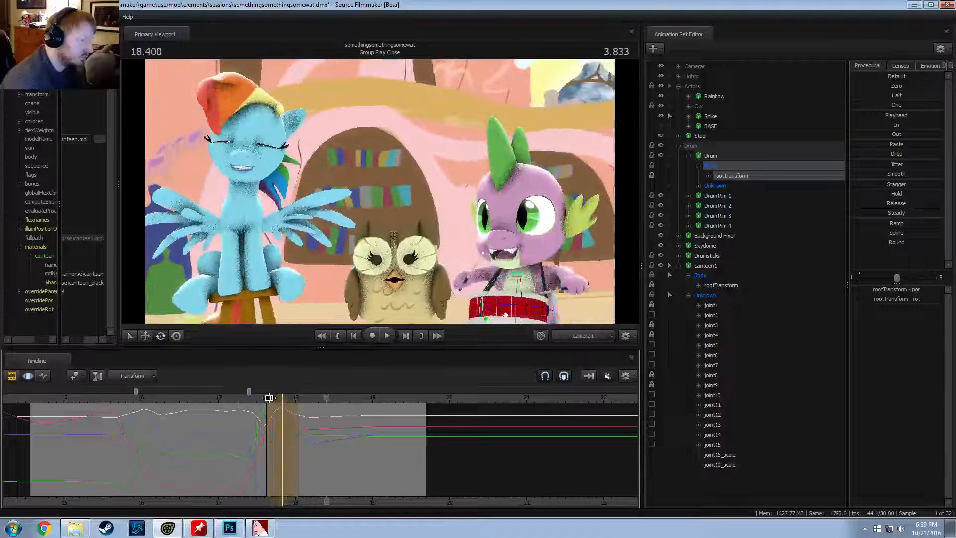
pyautogui.press('space')
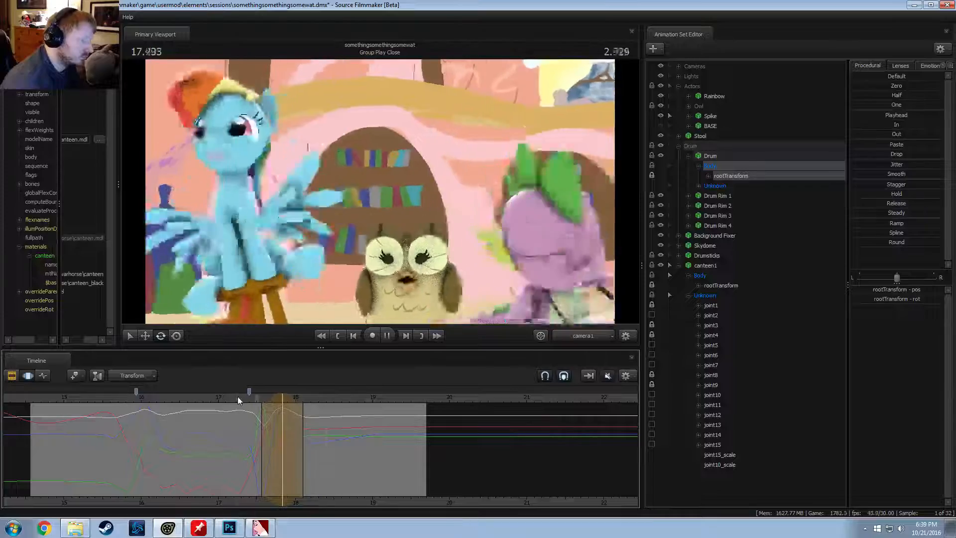
# Step: Play back both drum turns repeatedly from about 15 seconds to review the swing
pyautogui.click(150, 398)
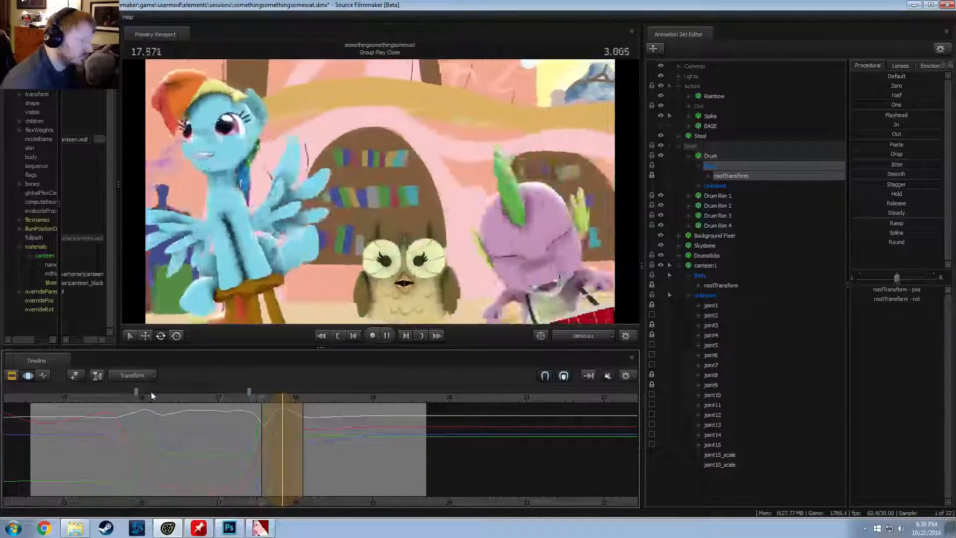
pyautogui.press('space')
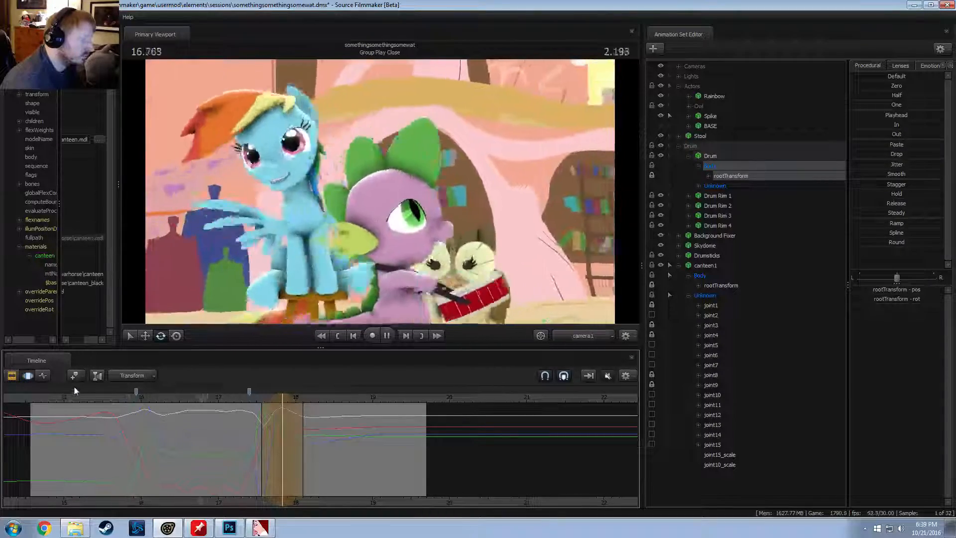
pyautogui.click(86, 391)
pyautogui.press('space')
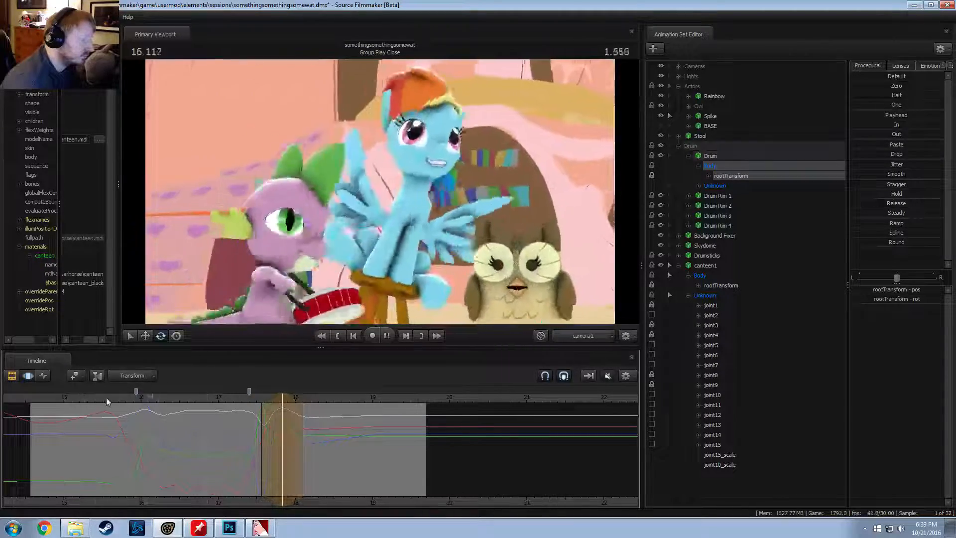
pyautogui.press('space')
pyautogui.click(140, 411)
pyautogui.press('space')
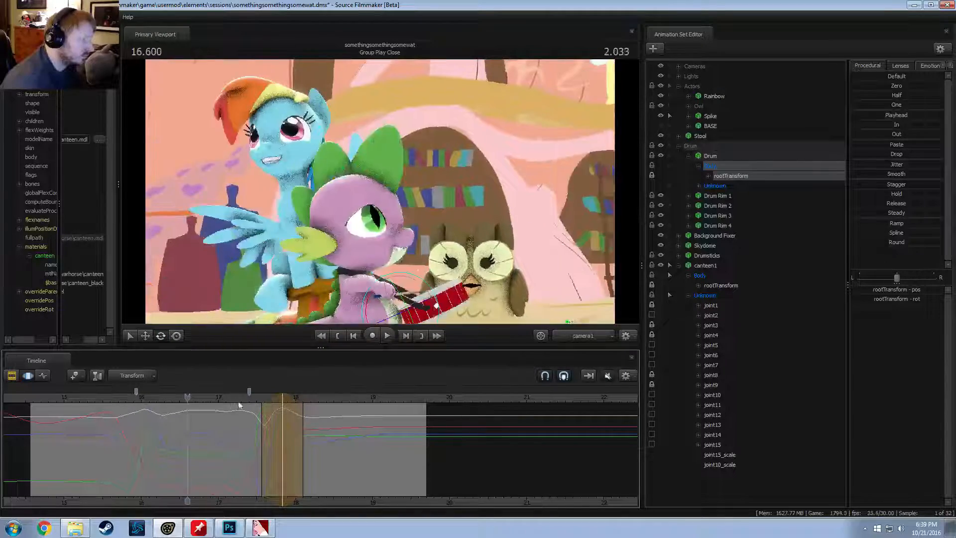
pyautogui.click(247, 396)
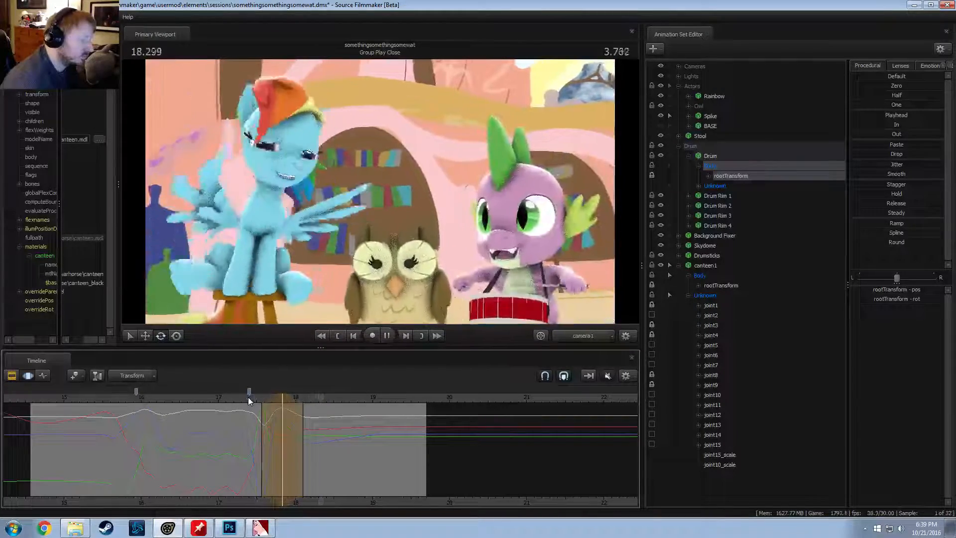
pyautogui.press('space')
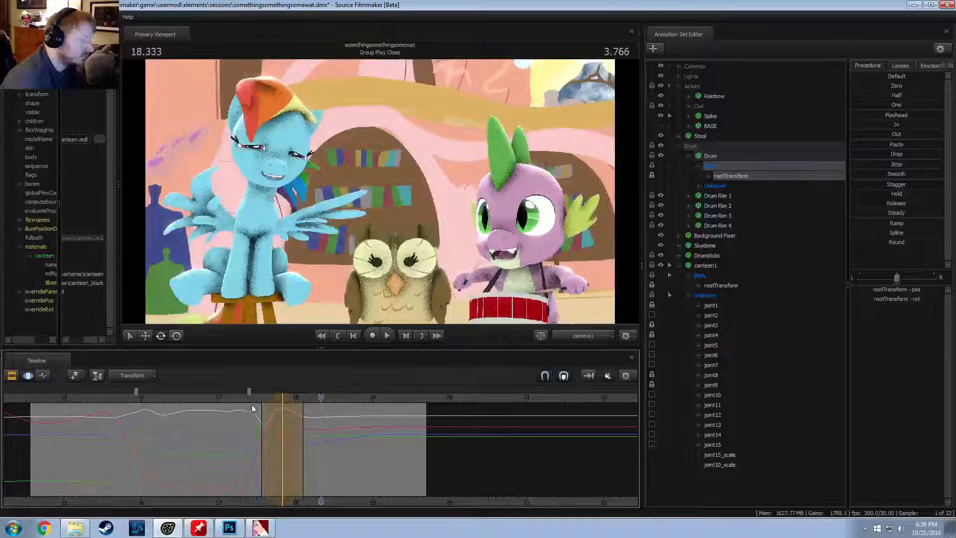
# Step: Try to rotate the drum at 18.200 seconds with a falloff time selection, play back the swing, and undo the rotation
pyautogui.moveTo(254, 407); pyautogui.dragTo(317, 432)
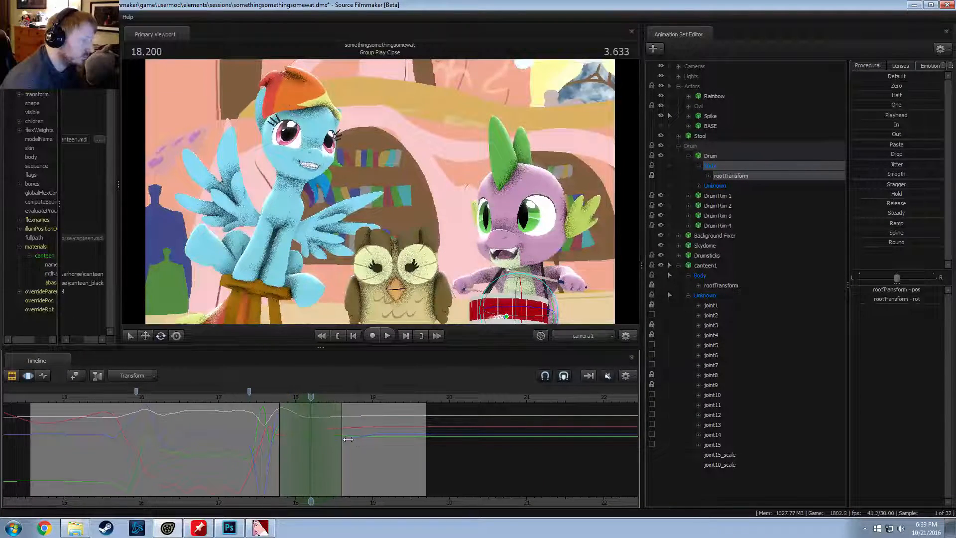
pyautogui.moveTo(552, 324); pyautogui.dragTo(526, 303)
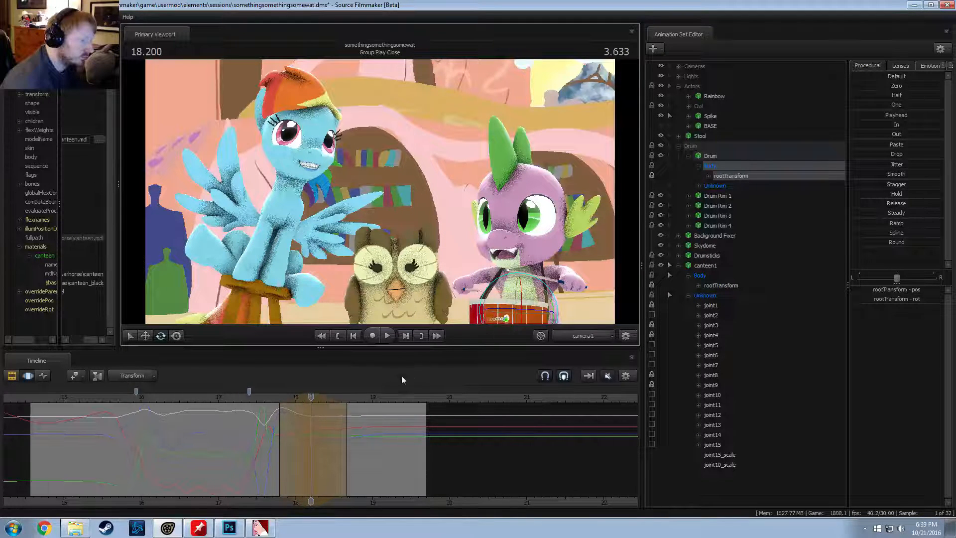
pyautogui.press('space')
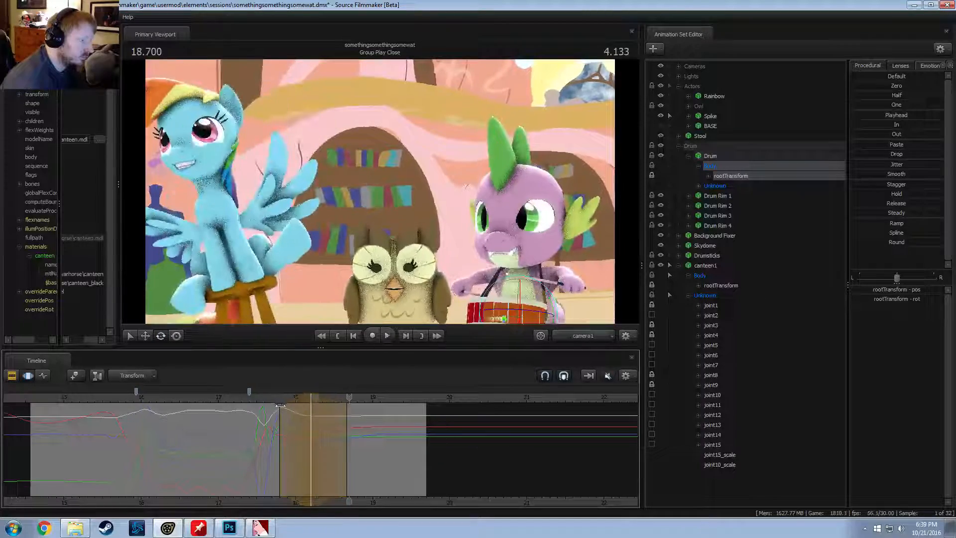
pyautogui.press('space')
pyautogui.press('space')
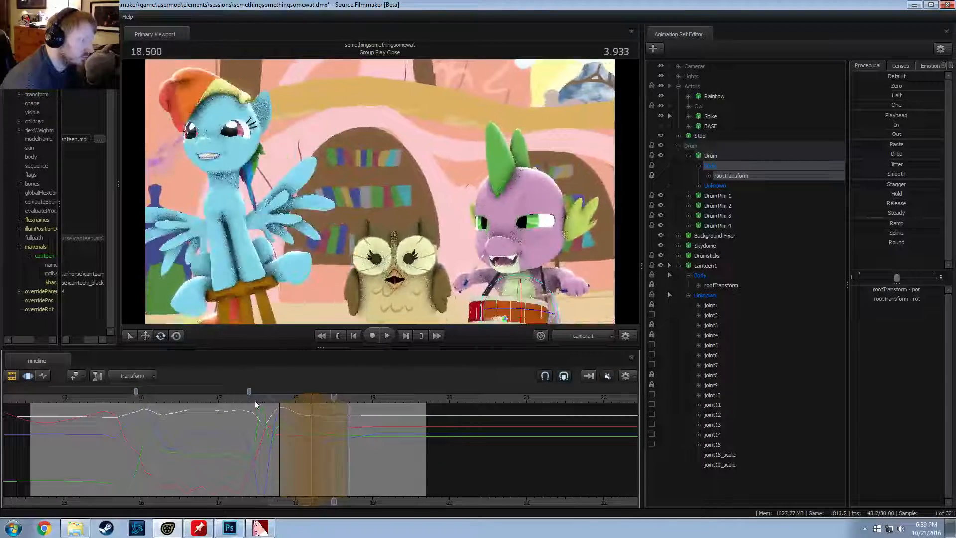
pyautogui.hotkey('ctrl', 'z')
# Step: Rotate the drum at 18.366 seconds with a falloff time selection, shift the selection back to about 18.1 seconds, and play back the swing
pyautogui.press('shift')
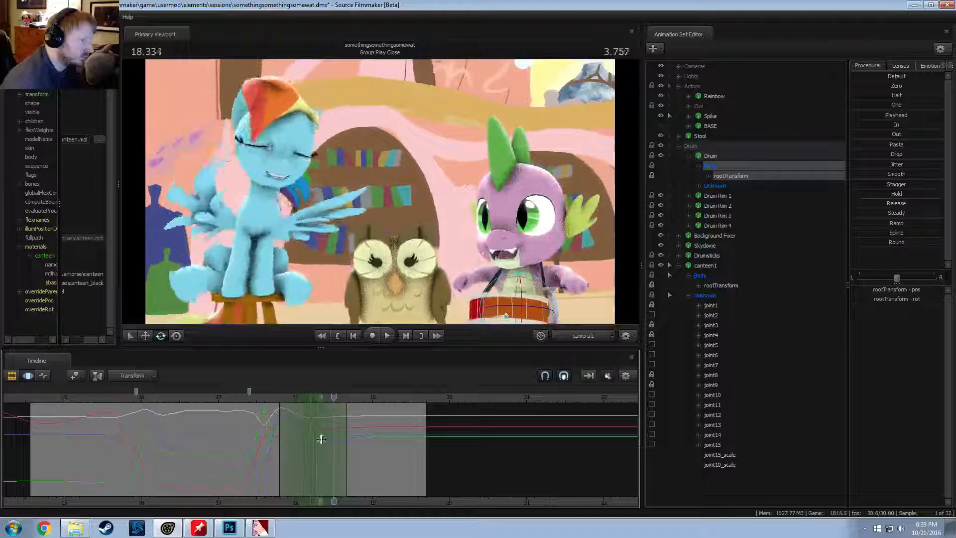
pyautogui.keyDown('shift'); pyautogui.moveTo(324, 440); pyautogui.dragTo(358, 421, button='right'); pyautogui.keyUp('shift')
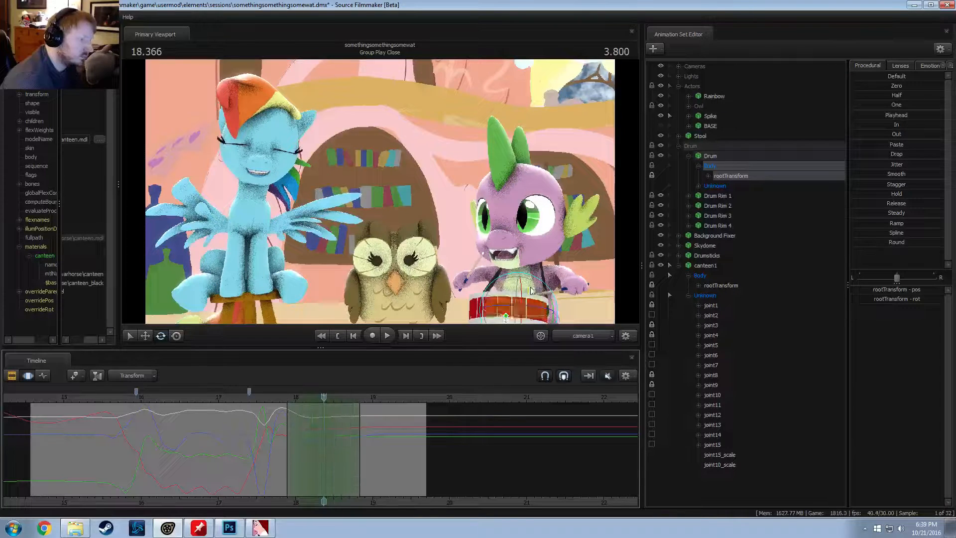
pyautogui.moveTo(552, 318); pyautogui.dragTo(431, 380)
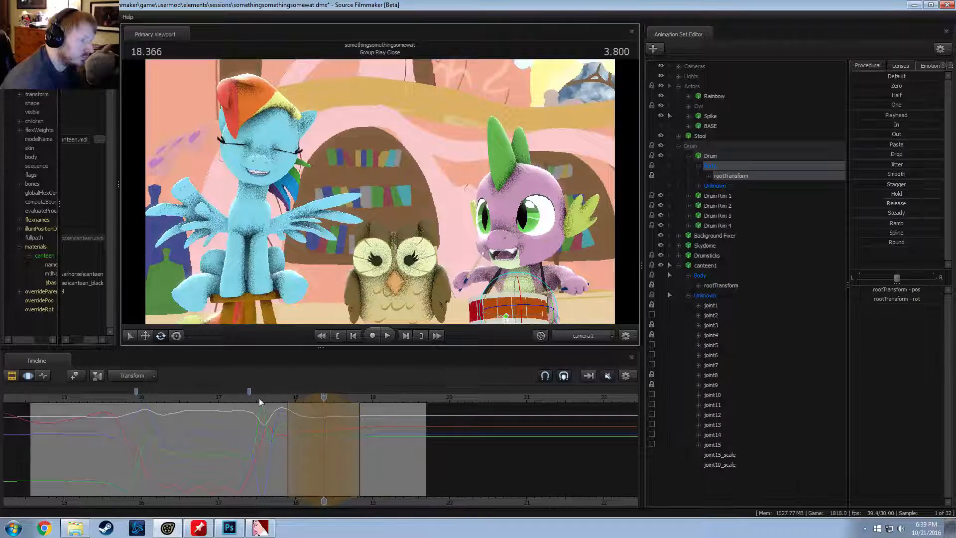
pyautogui.press('space')
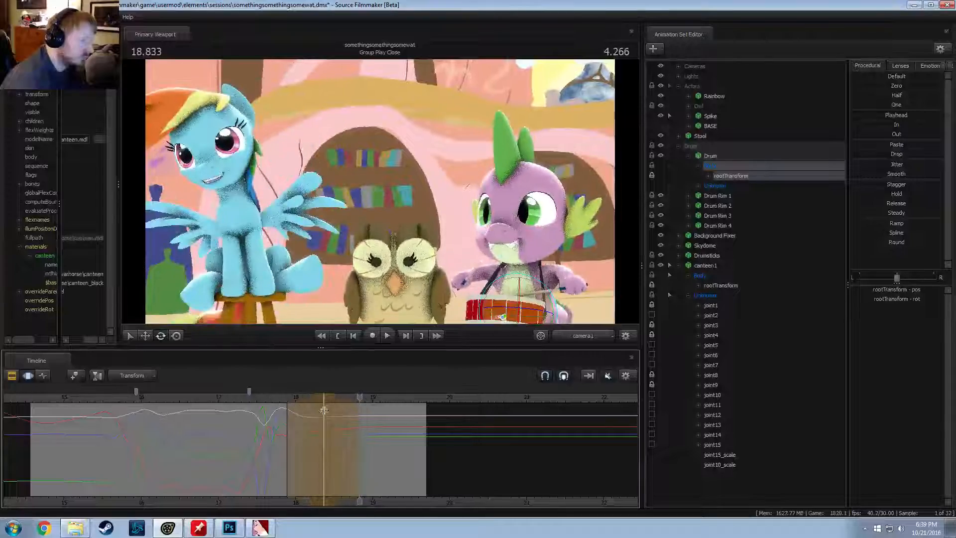
pyautogui.moveTo(323, 397); pyautogui.dragTo(305, 398)
pyautogui.click(264, 398)
pyautogui.press('space')
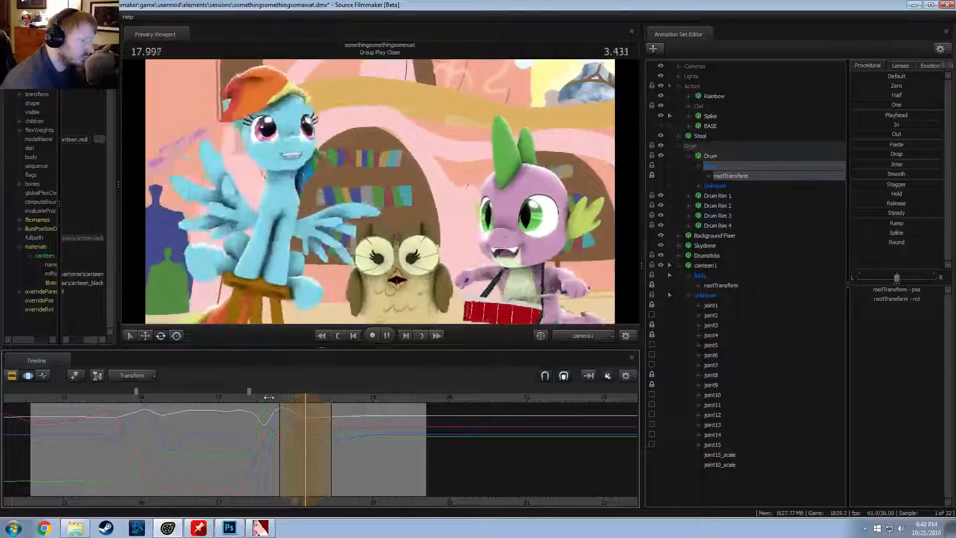
pyautogui.press('space')
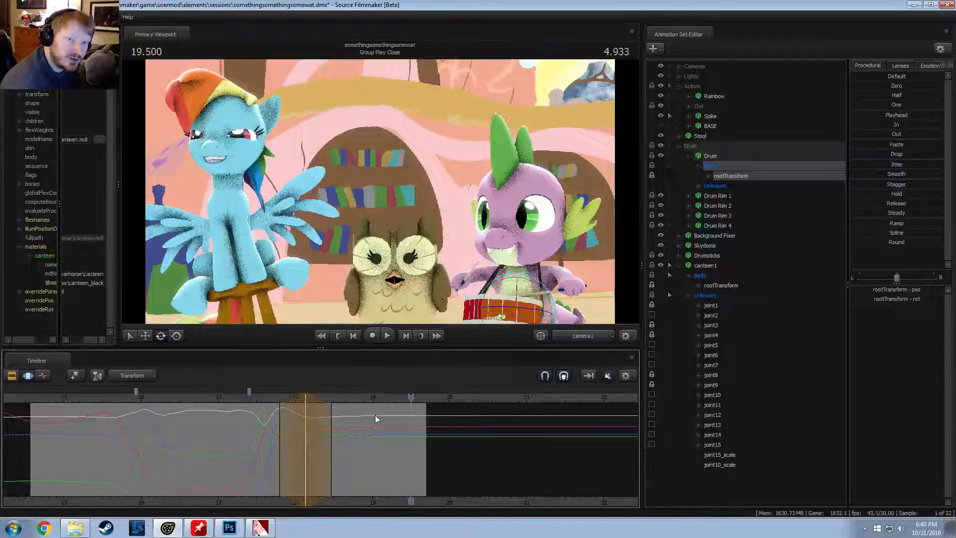
# Step: Play back the drum's full motion several times from about 15 seconds, focusing on the first turn
pyautogui.click(76, 398)
pyautogui.press('space')
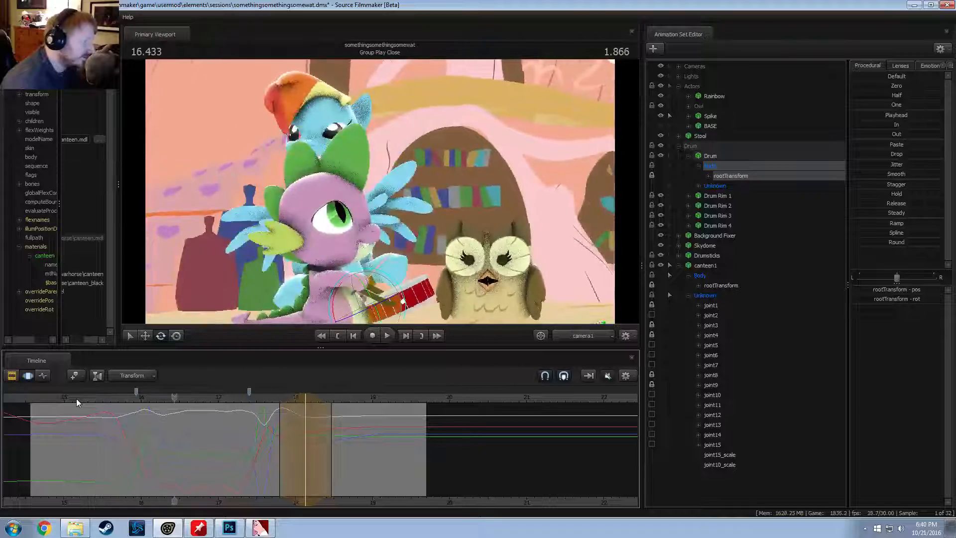
pyautogui.click(90, 398)
pyautogui.press('space')
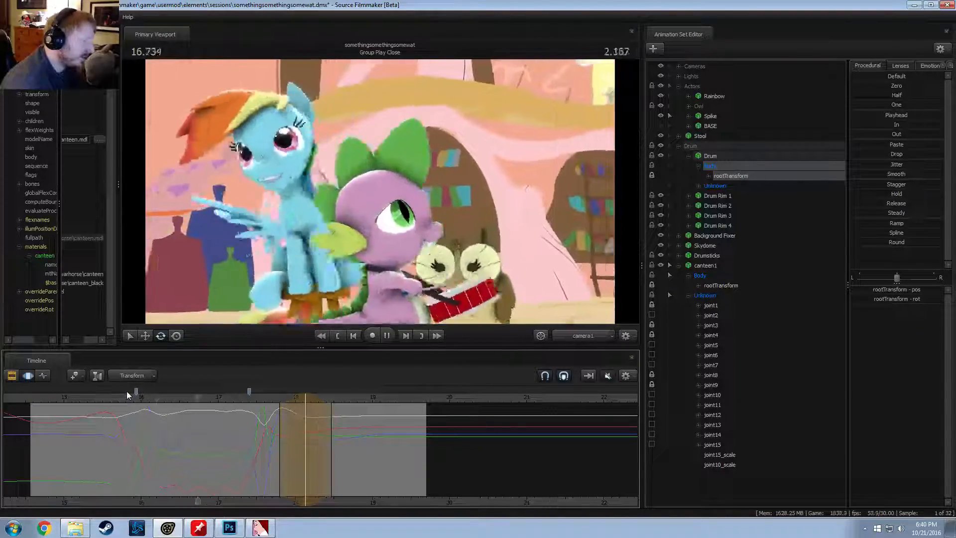
pyautogui.click(114, 396)
pyautogui.press('space')
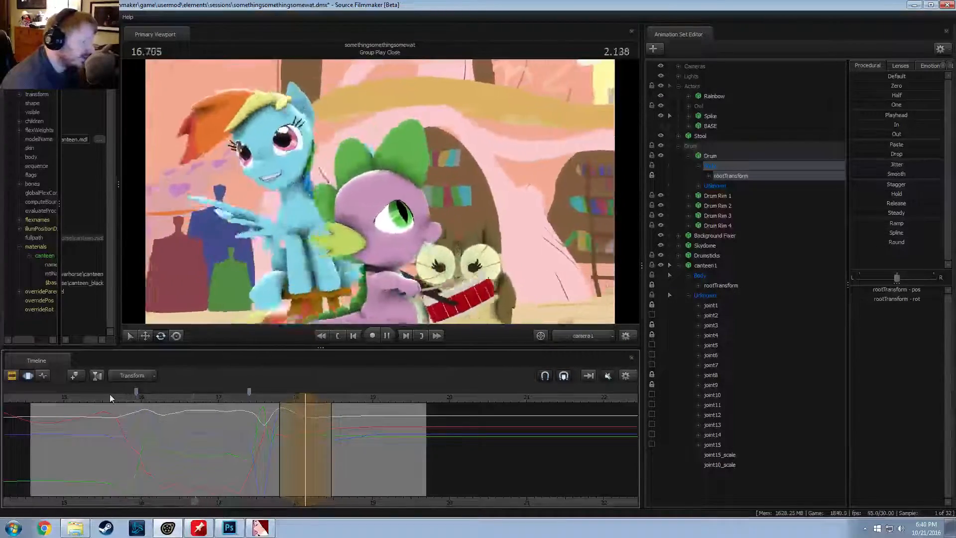
pyautogui.press('space')
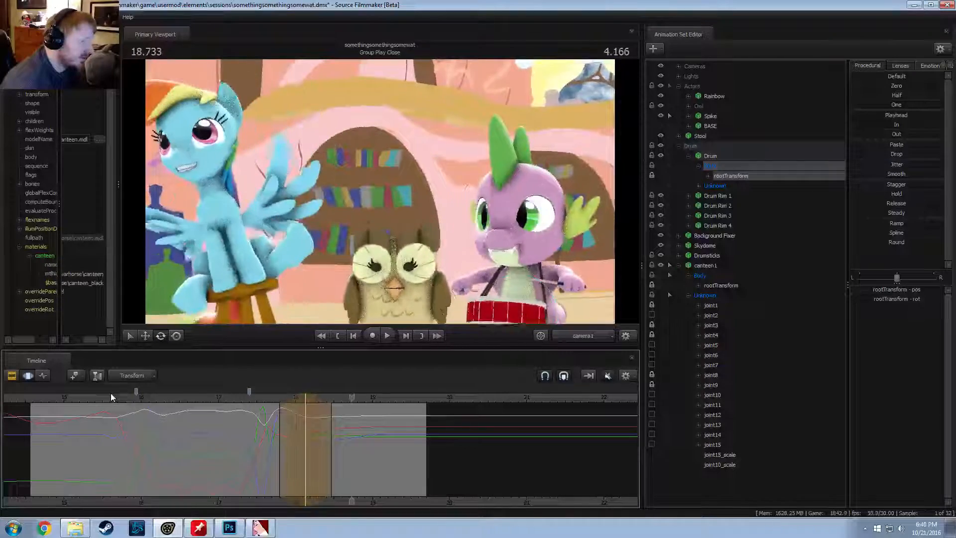
pyautogui.click(45, 397)
pyautogui.press('space')
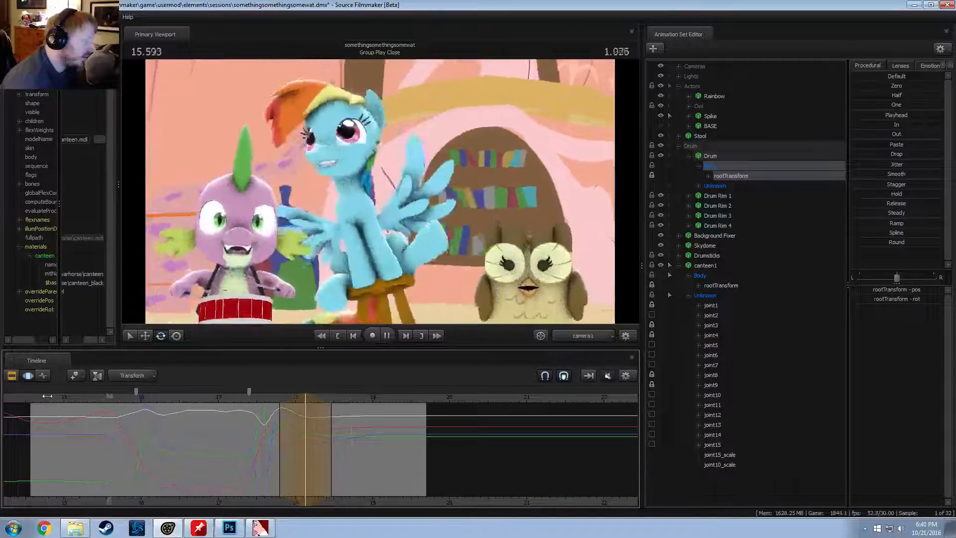
# Step: Rotate the drum at 15.966 seconds within a short falloff time selection, play back the first turn, and shift the selection to about 16.1 seconds
pyautogui.click(134, 438)
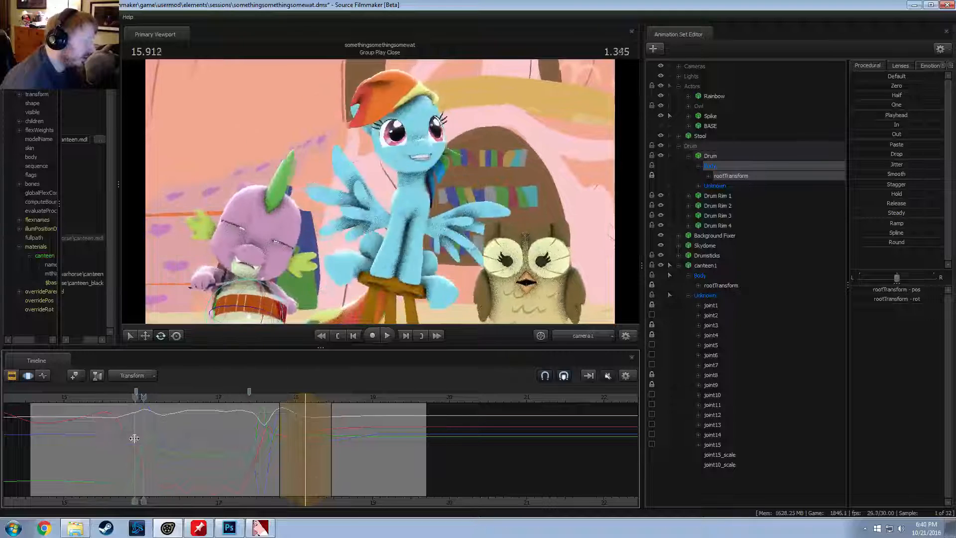
pyautogui.moveTo(135, 438)
pyautogui.mouseDown()
pyautogui.moveTo(122, 440)
pyautogui.moveTo(139, 443)
pyautogui.mouseUp()
pyautogui.keyDown('shift'); pyautogui.scroll(4, 139, 443); pyautogui.keyUp('shift')
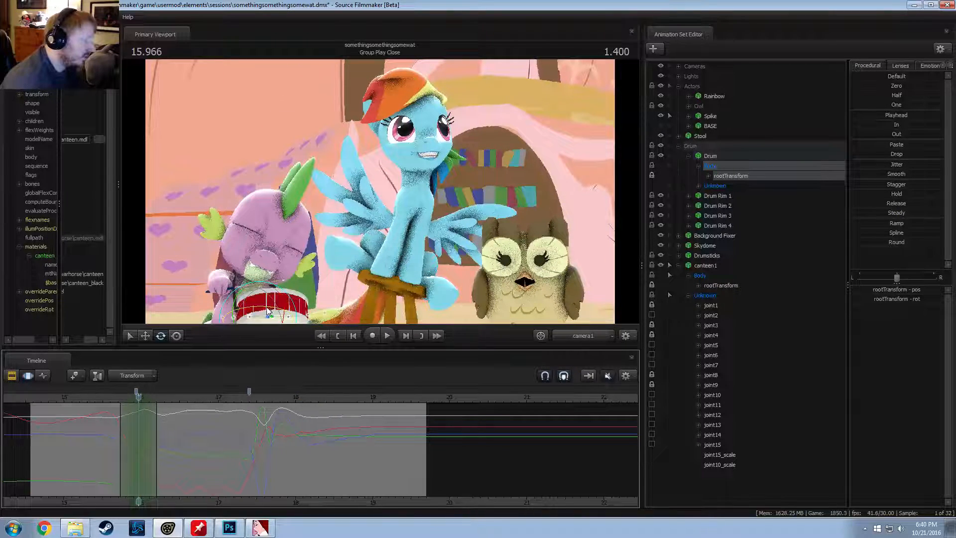
pyautogui.moveTo(267, 312); pyautogui.dragTo(293, 301)
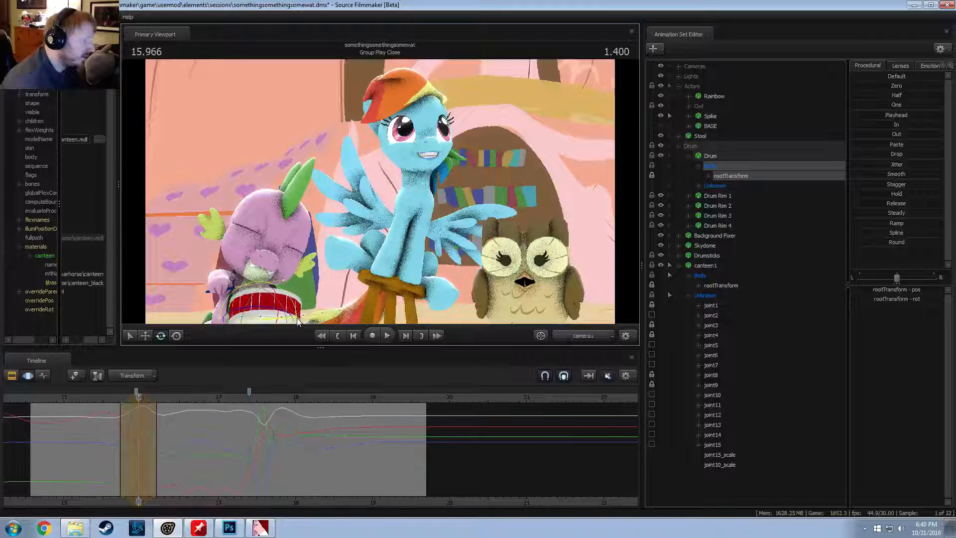
pyautogui.moveTo(264, 325); pyautogui.dragTo(266, 299)
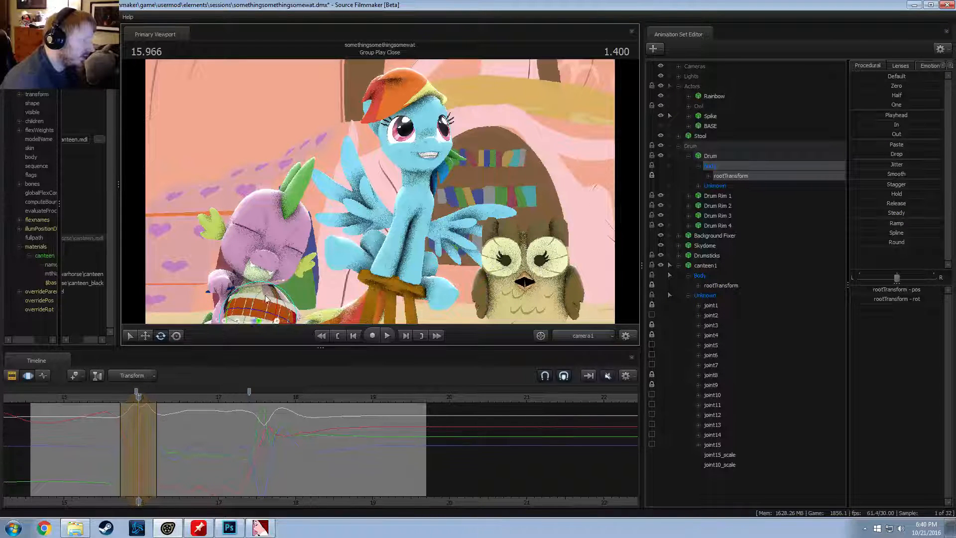
pyautogui.press('space')
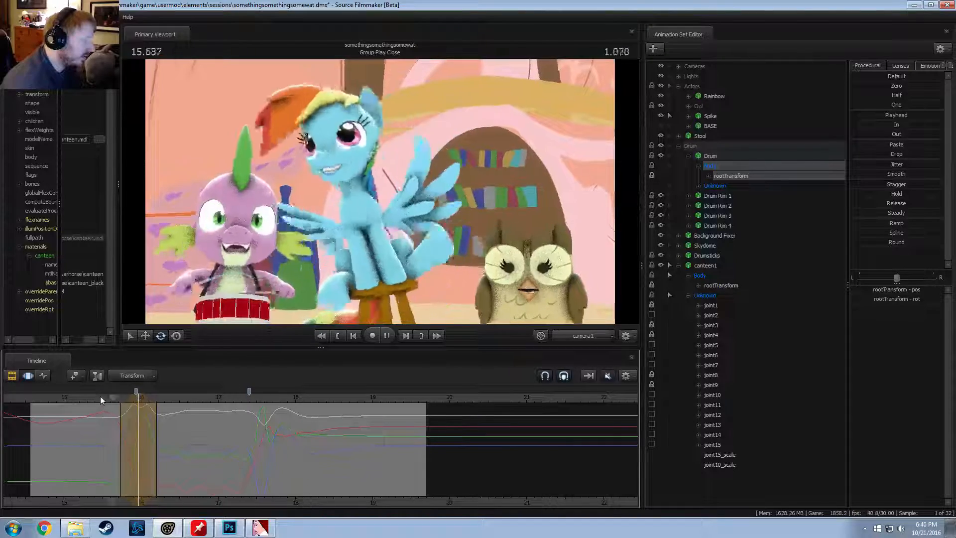
pyautogui.moveTo(125, 398); pyautogui.dragTo(133, 397)
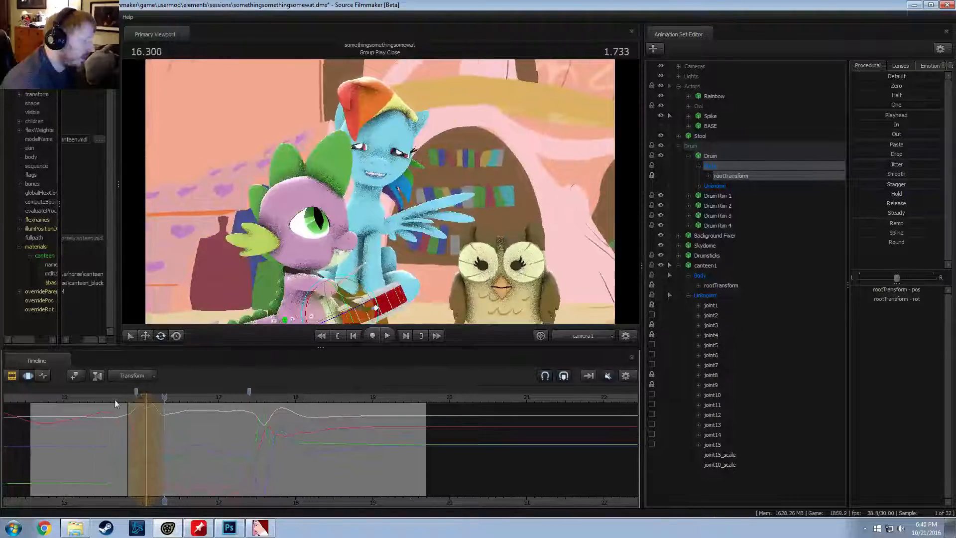
# Step: Play back the animation around the 16-second mark to review the drum's motion as Spike turns
pyautogui.click(116, 399)
pyautogui.press('space')
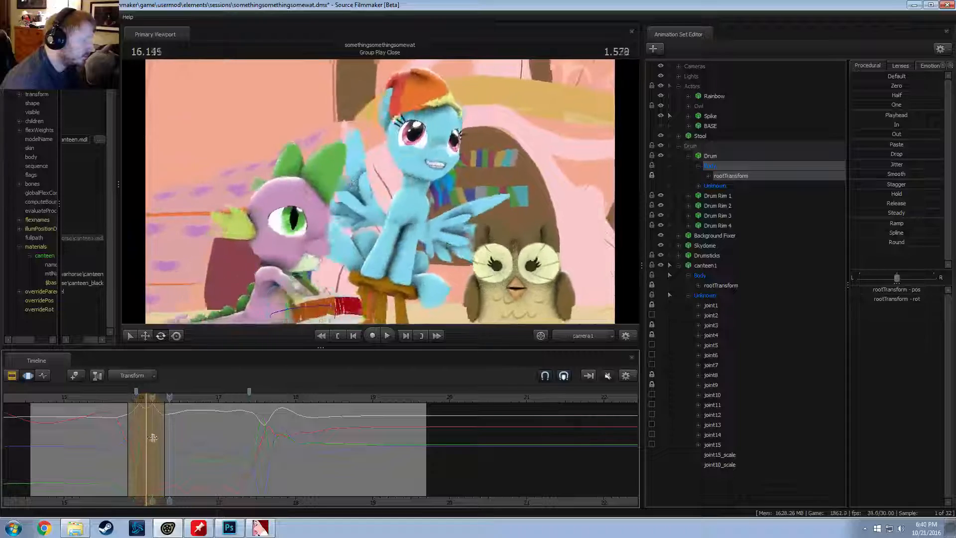
pyautogui.press('space')
pyautogui.press('space')
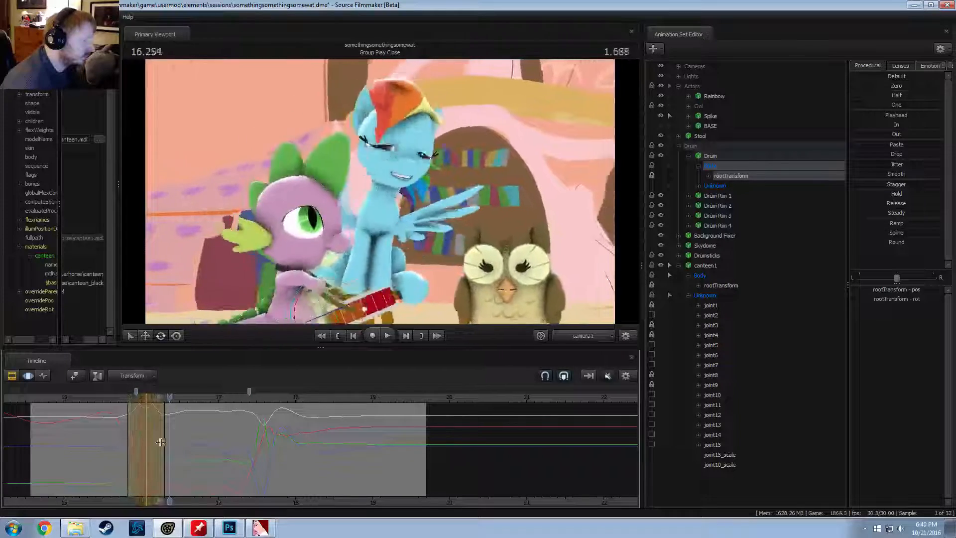
pyautogui.press('space')
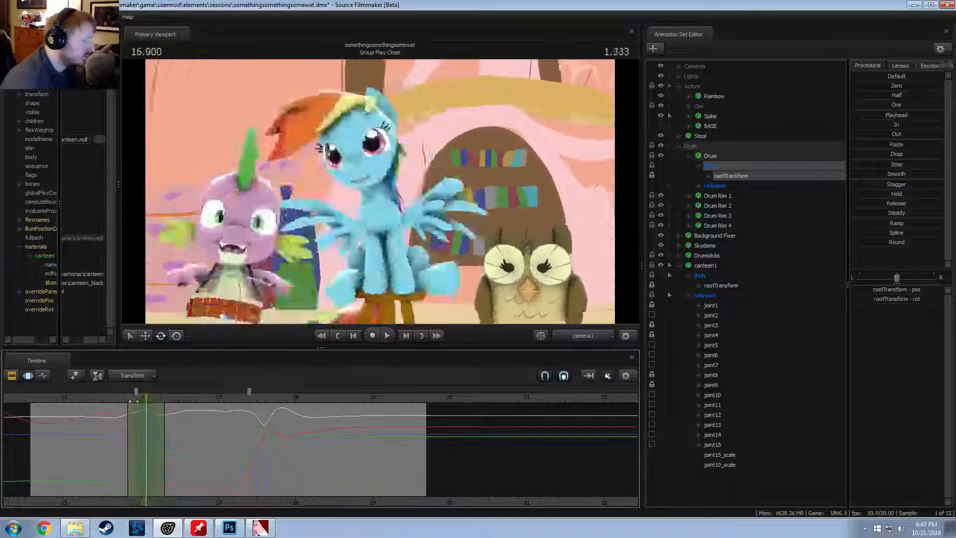
# Step: Rotate the drum slightly in a short time selection centred at 16.000, and play back the turn
pyautogui.moveTo(144, 409); pyautogui.dragTo(141, 401)
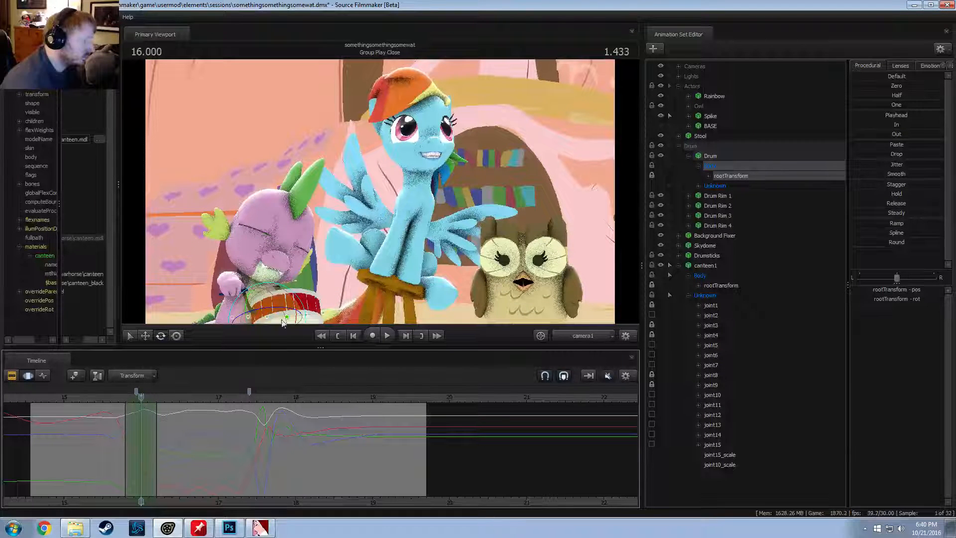
pyautogui.moveTo(272, 308); pyautogui.dragTo(268, 307)
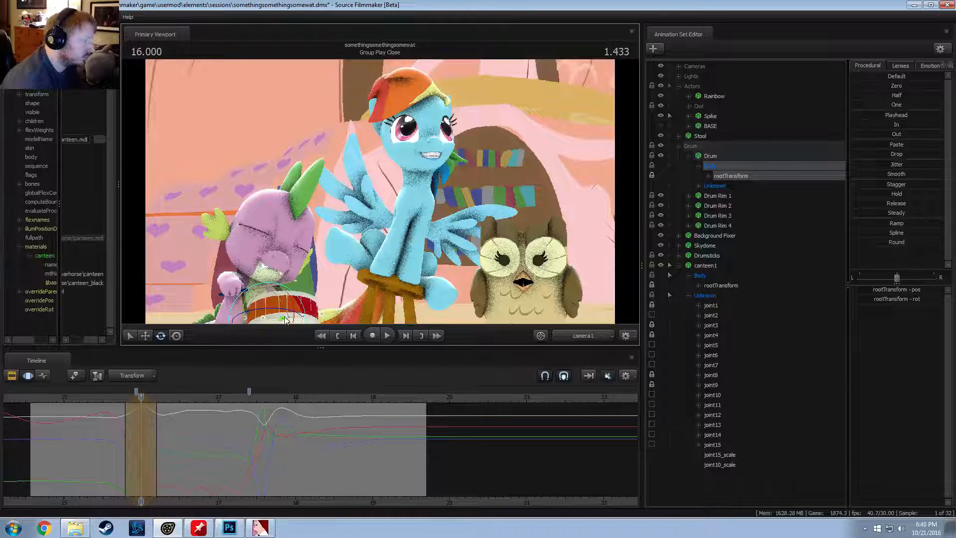
pyautogui.moveTo(142, 399)
pyautogui.mouseDown()
pyautogui.moveTo(109, 401)
pyautogui.moveTo(169, 416)
pyautogui.mouseUp()
pyautogui.press('space')
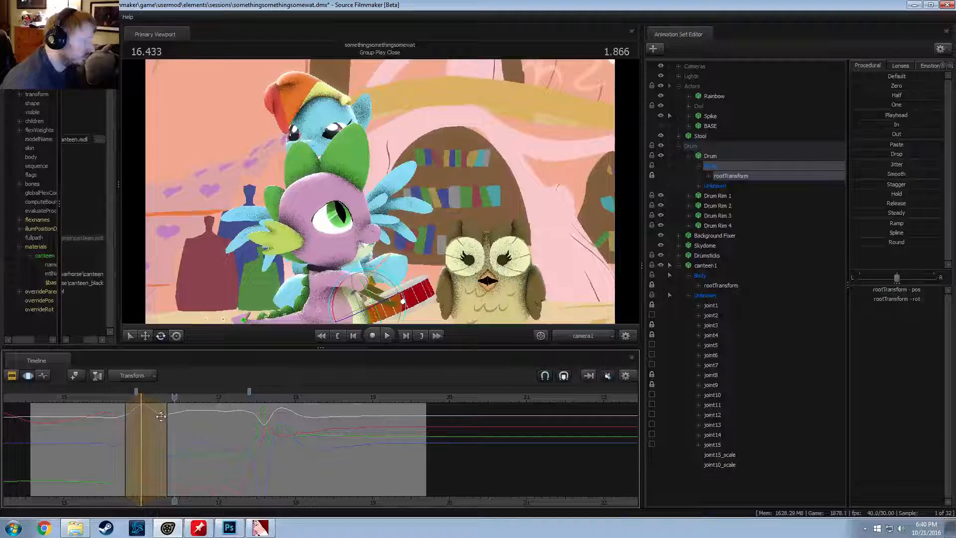
pyautogui.click(109, 399)
pyautogui.press('space')
pyautogui.press('space')
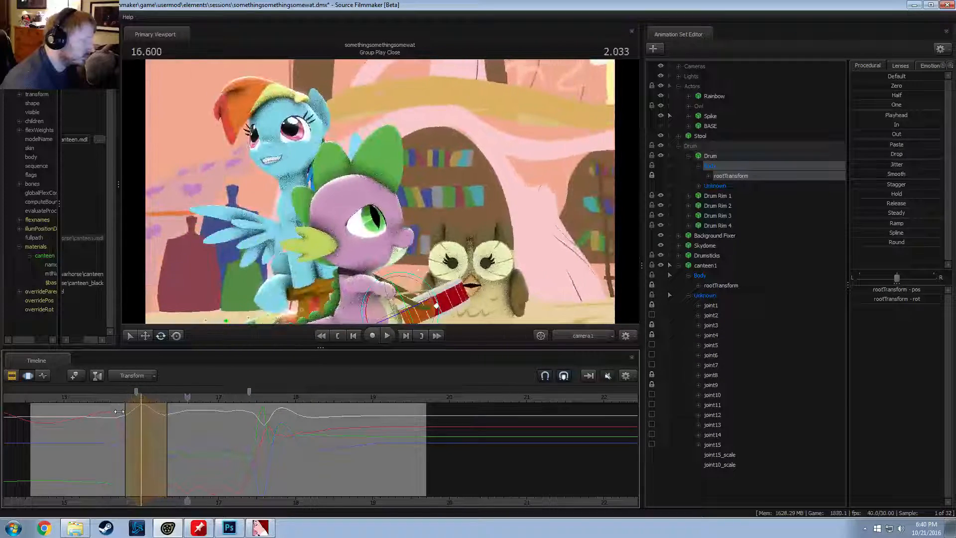
# Step: Centre the time selection on 16.333, rotate the drum slightly there, and replay the passage
pyautogui.click(111, 399)
pyautogui.moveTo(158, 426); pyautogui.dragTo(180, 437)
pyautogui.press('Escape')
pyautogui.keyDown('shift'); pyautogui.click(167, 432); pyautogui.keyUp('shift')
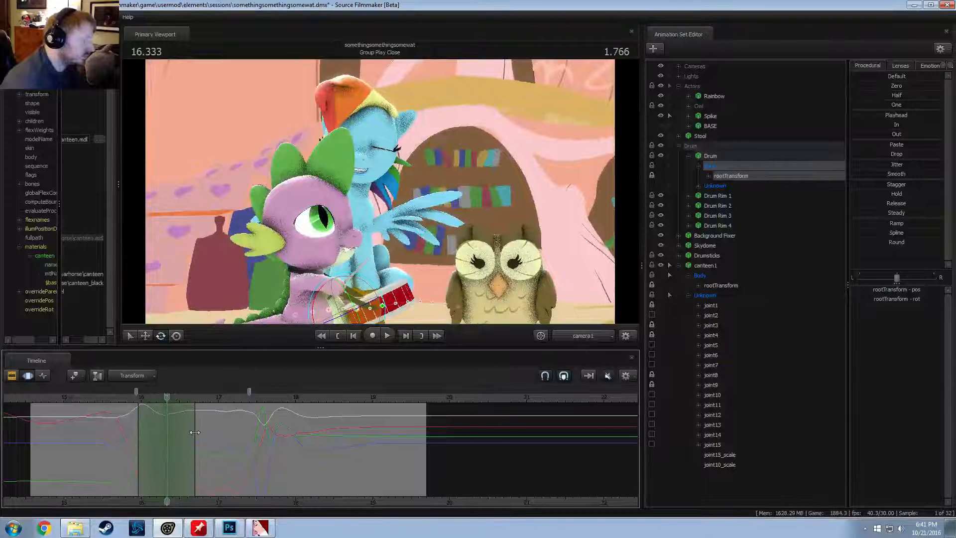
pyautogui.moveTo(348, 302); pyautogui.dragTo(348, 297)
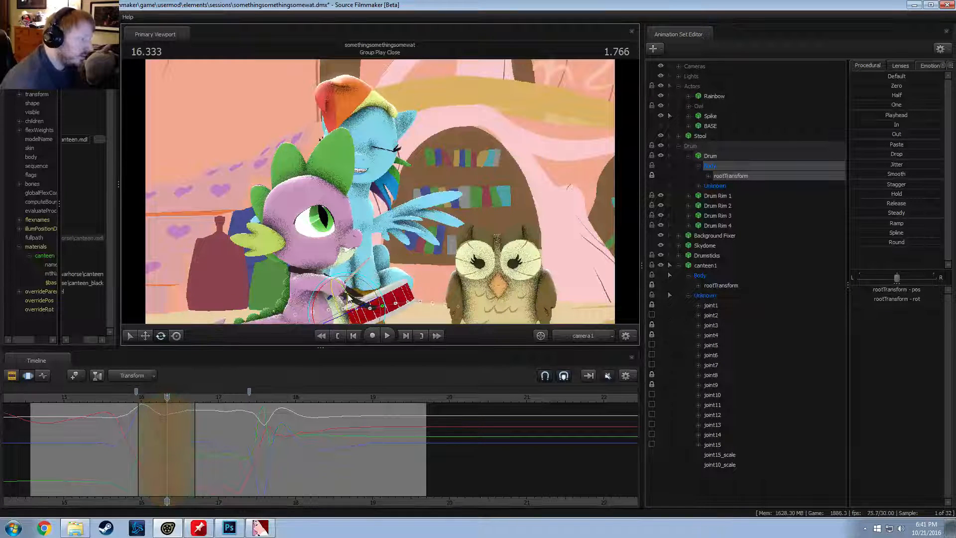
pyautogui.press('space')
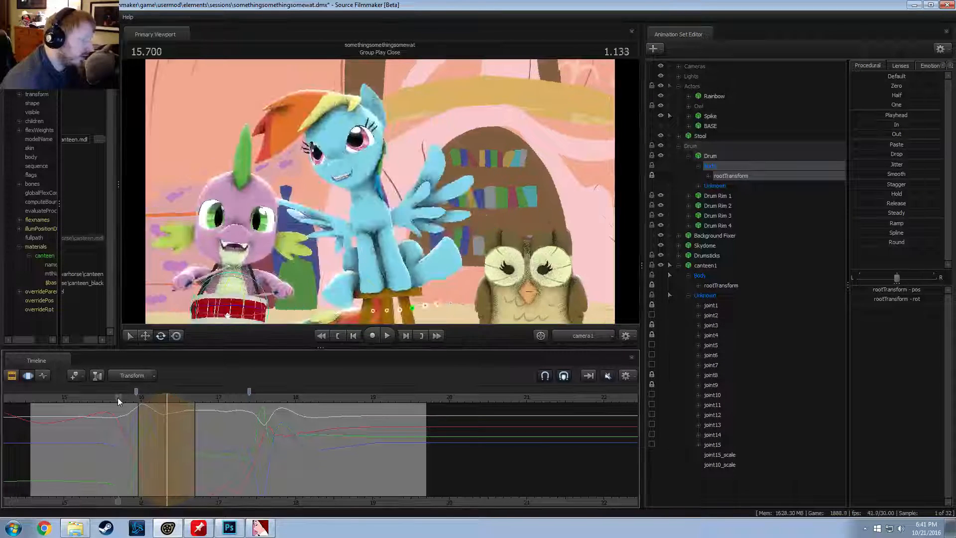
pyautogui.click(96, 394)
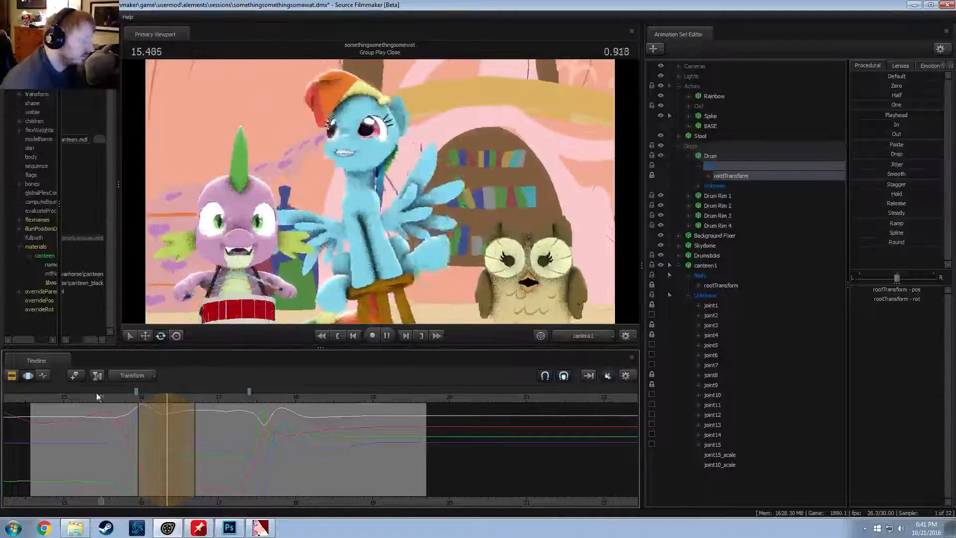
pyautogui.click(53, 401)
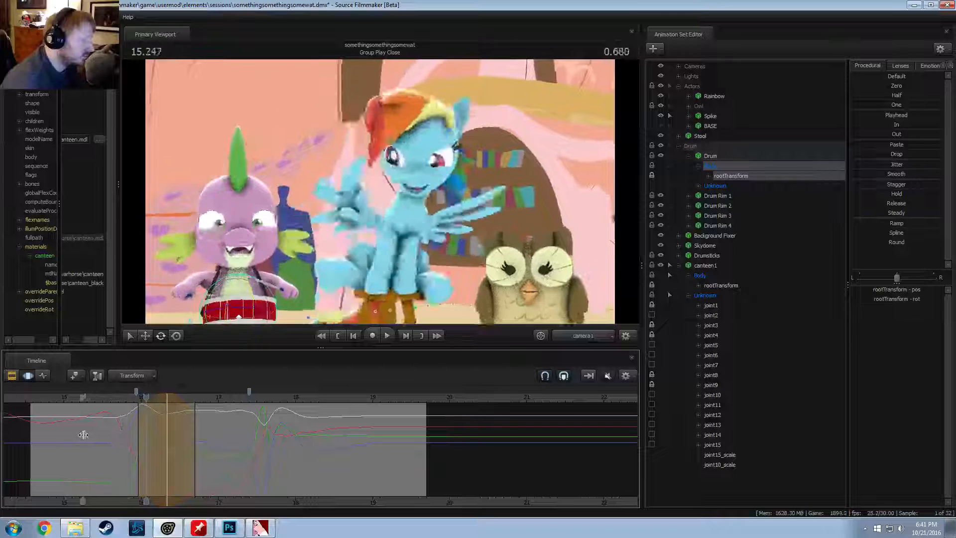
# Step: Try rotating the drum in a short time selection around 15.766, preview the motion, and undo the rotation
pyautogui.click(122, 440)
pyautogui.keyDown('shift'); pyautogui.scroll(4, 125, 443); pyautogui.keyUp('shift')
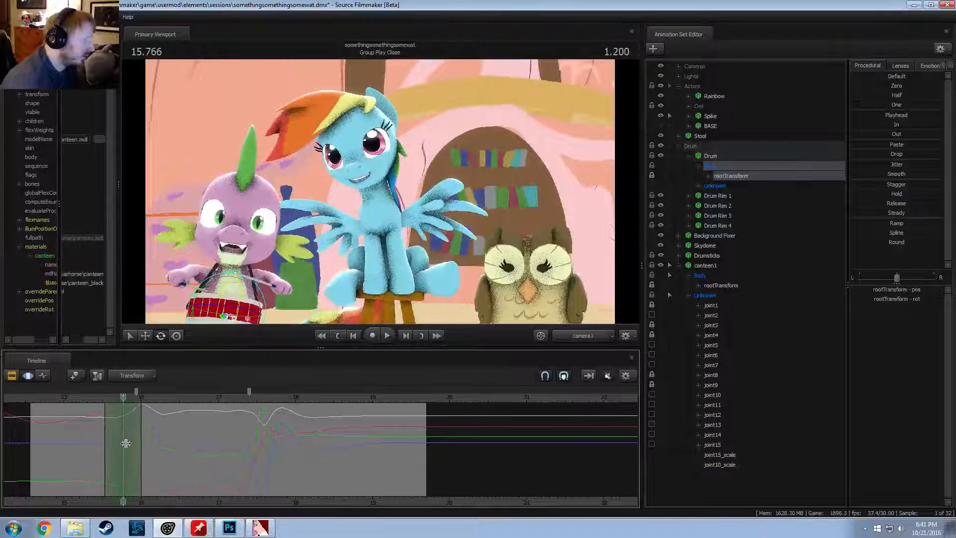
pyautogui.moveTo(194, 303); pyautogui.dragTo(233, 290)
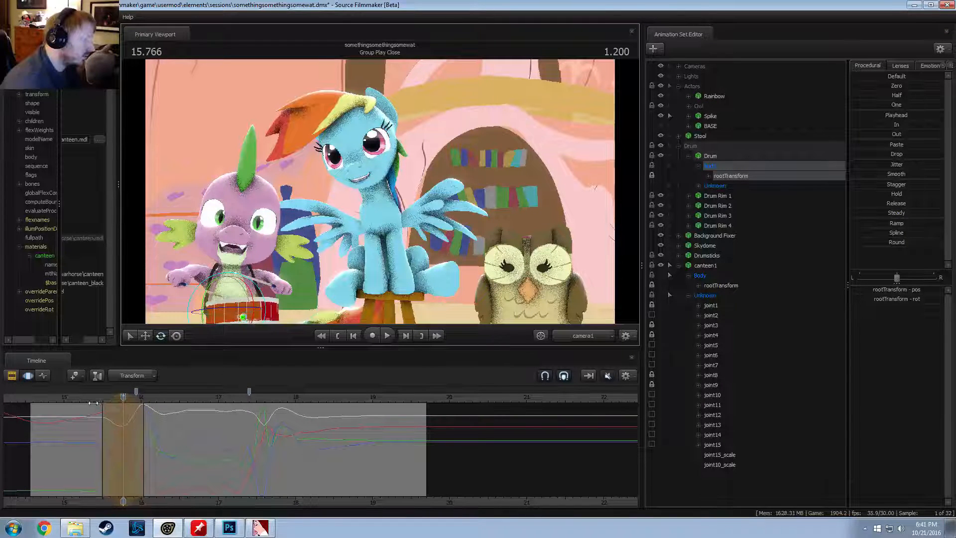
pyautogui.press('space')
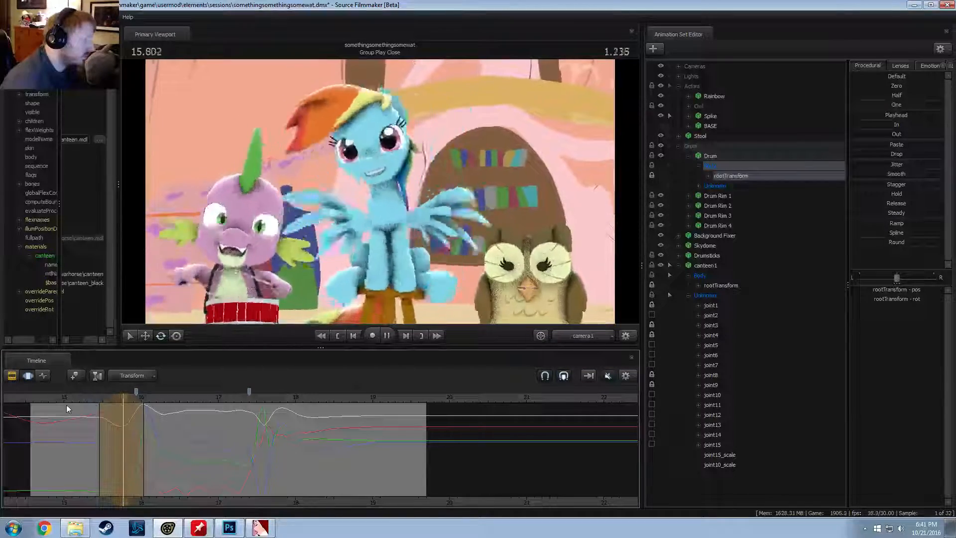
pyautogui.click(97, 401)
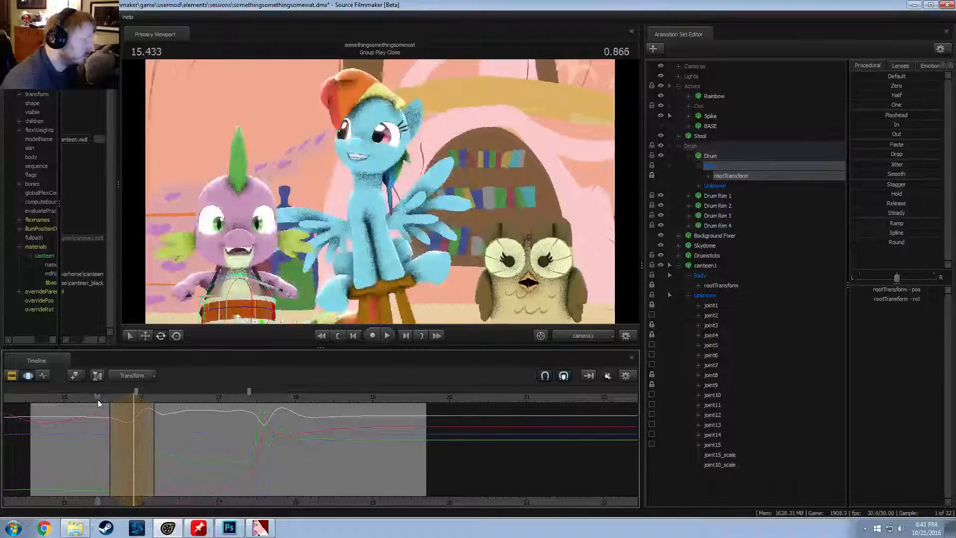
pyautogui.press('space')
pyautogui.press('space')
pyautogui.moveTo(99, 401); pyautogui.dragTo(141, 436)
pyautogui.hotkey('ctrl', 'z')
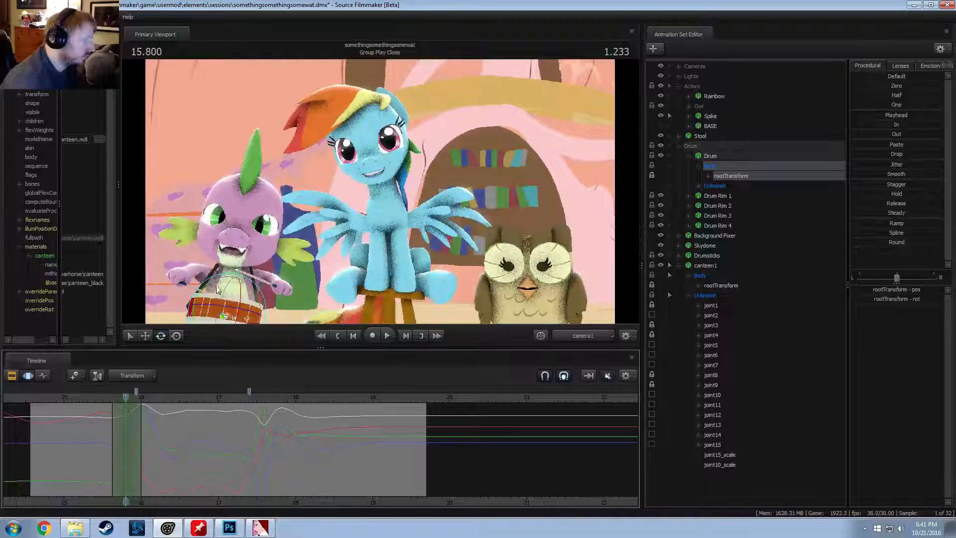
# Step: Try different drum rotations at 15.800, working close up through the Work Camera
pyautogui.click(217, 291)
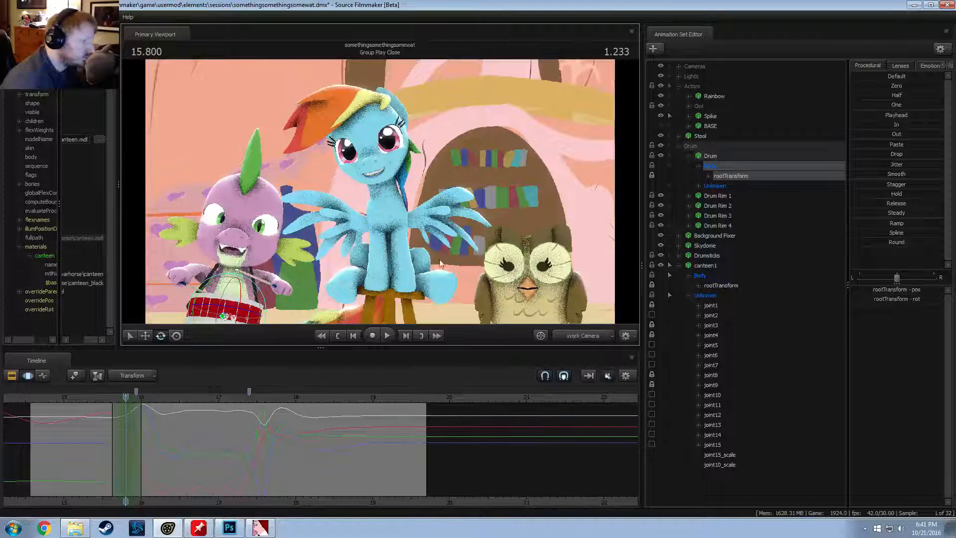
pyautogui.press('f')
pyautogui.moveTo(361, 229); pyautogui.dragTo(306, 217)
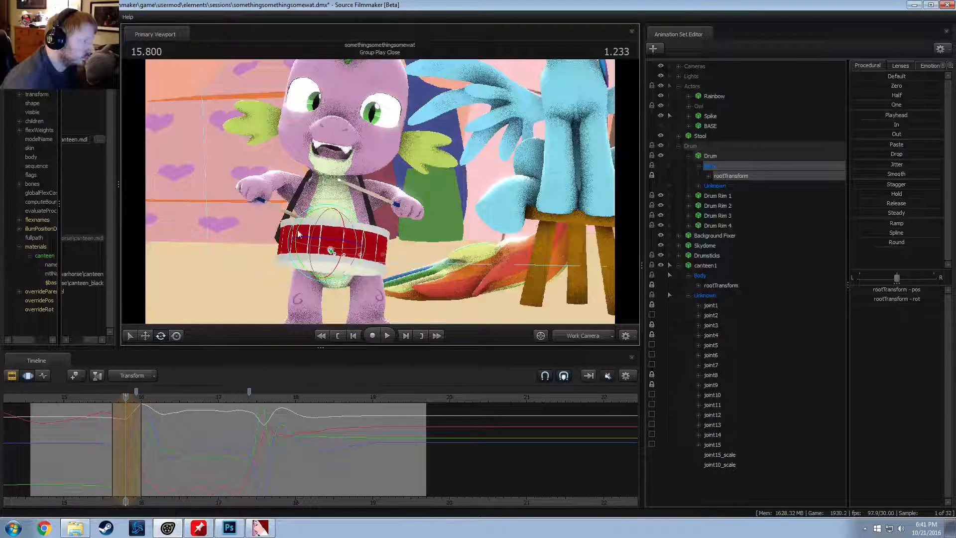
pyautogui.moveTo(98, 396); pyautogui.dragTo(127, 406)
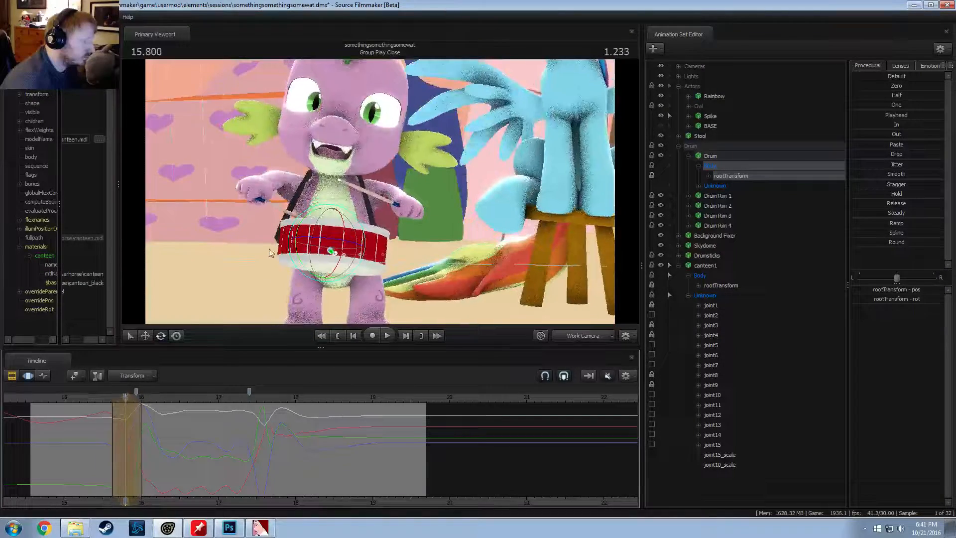
pyautogui.moveTo(287, 237); pyautogui.dragTo(325, 244)
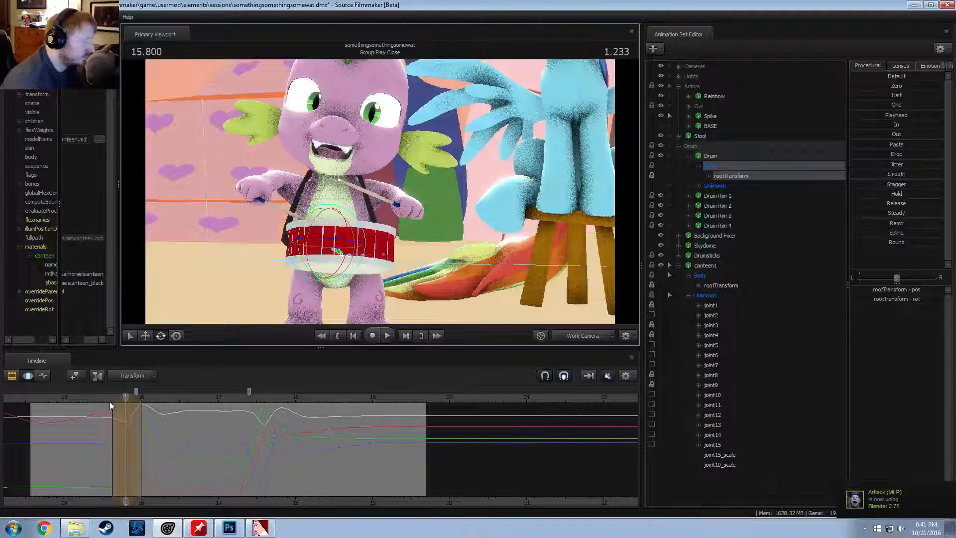
pyautogui.moveTo(109, 401); pyautogui.dragTo(126, 419)
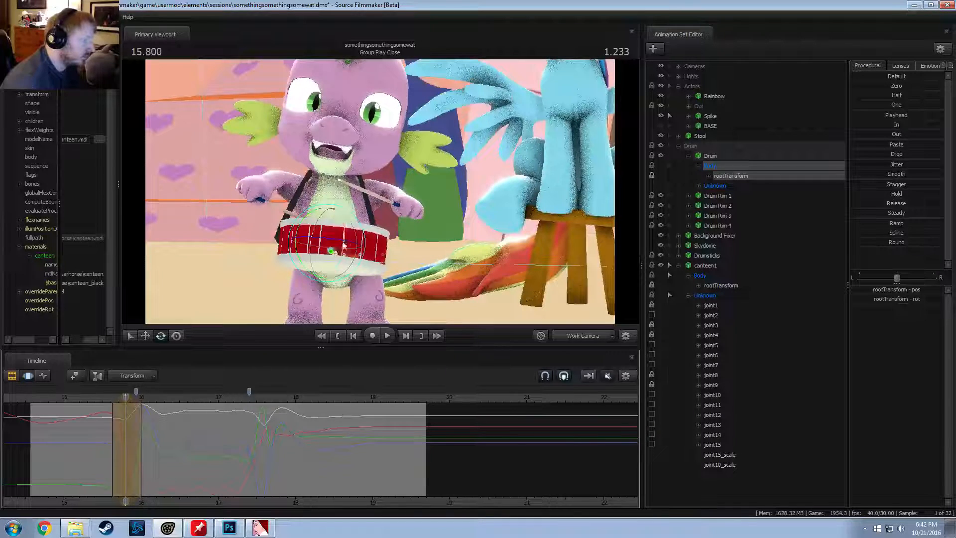
pyautogui.click(367, 237)
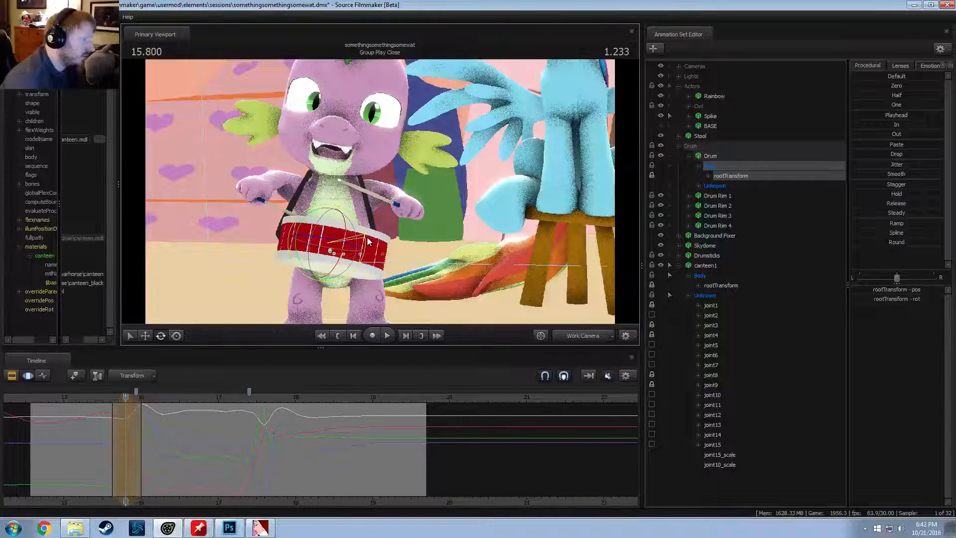
pyautogui.moveTo(126, 414)
pyautogui.mouseDown()
pyautogui.moveTo(114, 416)
pyautogui.moveTo(133, 424)
pyautogui.moveTo(125, 420)
pyautogui.mouseUp()
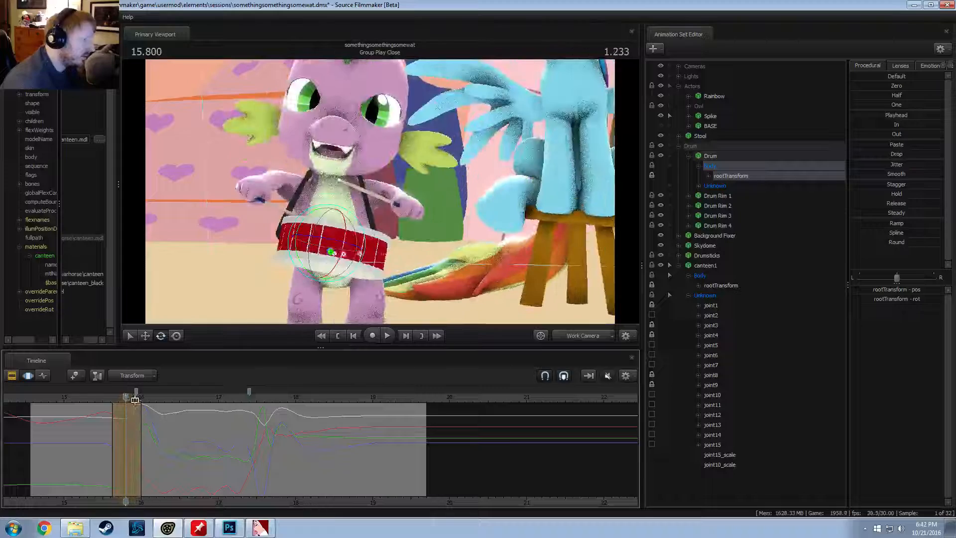
# Step: Preview the drum's motion through camera1 and undo its rotation at 15.800
pyautogui.click(90, 397)
pyautogui.press('space')
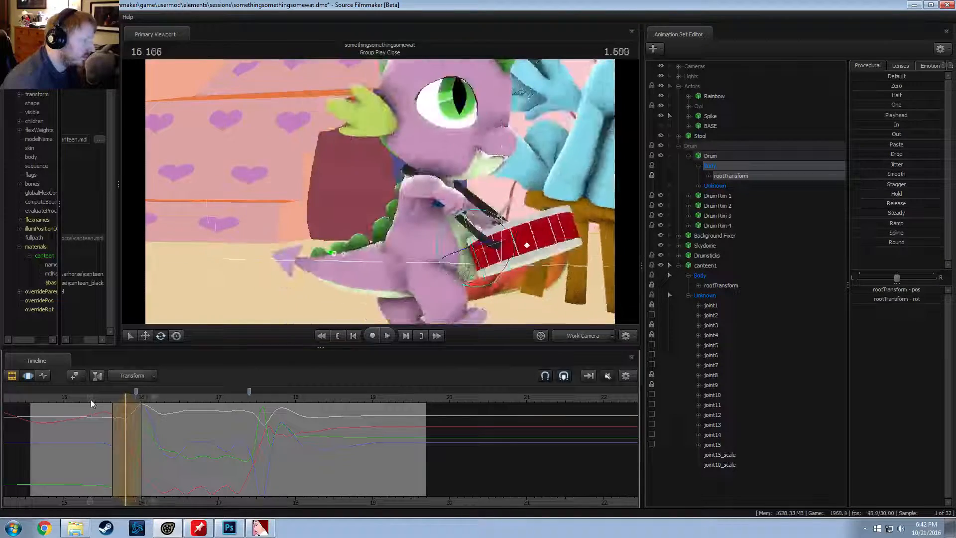
pyautogui.press('space')
pyautogui.click(573, 333)
pyautogui.press('space')
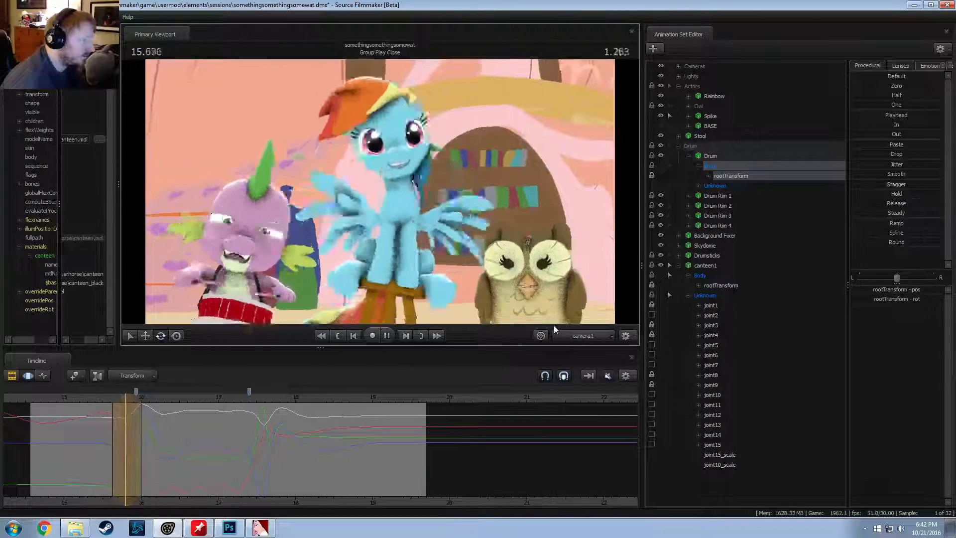
pyautogui.moveTo(103, 428); pyautogui.dragTo(123, 426)
pyautogui.press('space')
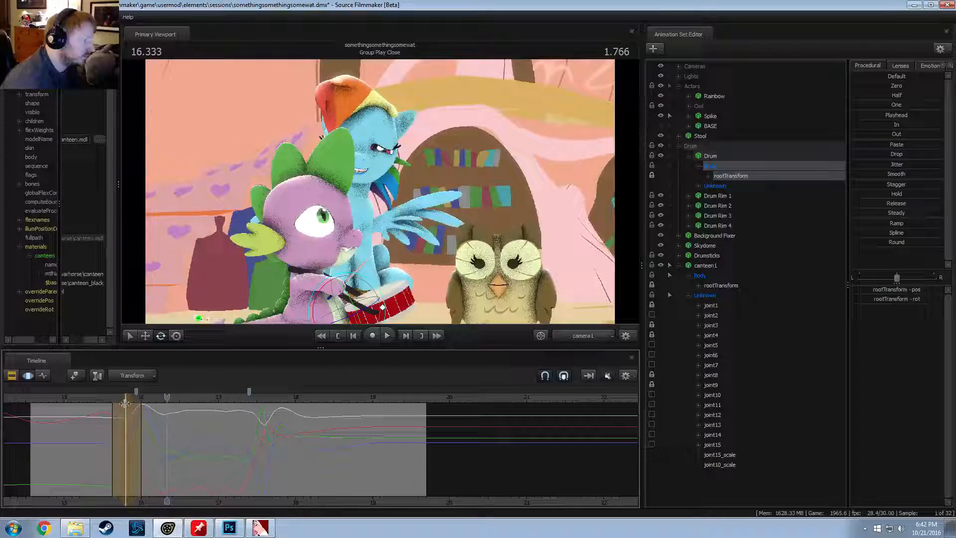
pyautogui.click(127, 408)
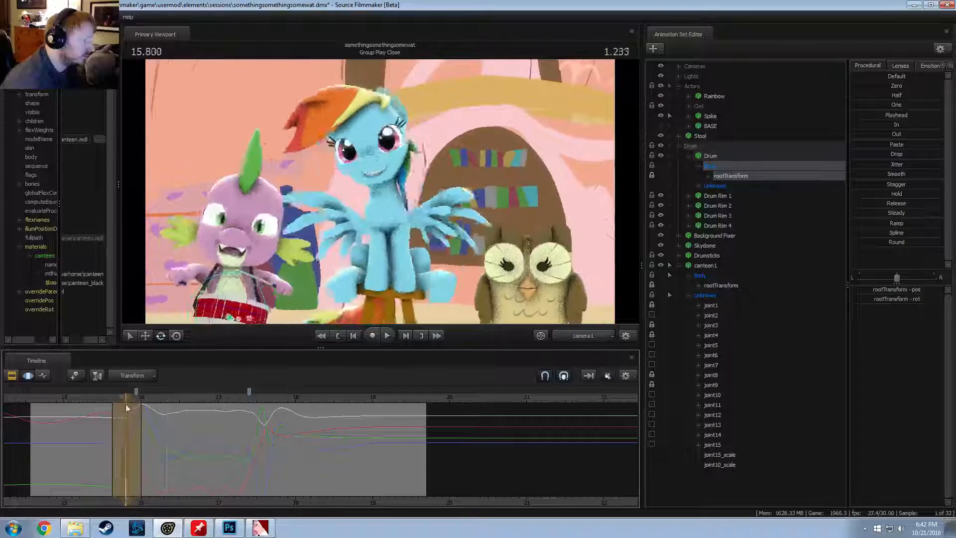
pyautogui.hotkey('ctrl', 'z')
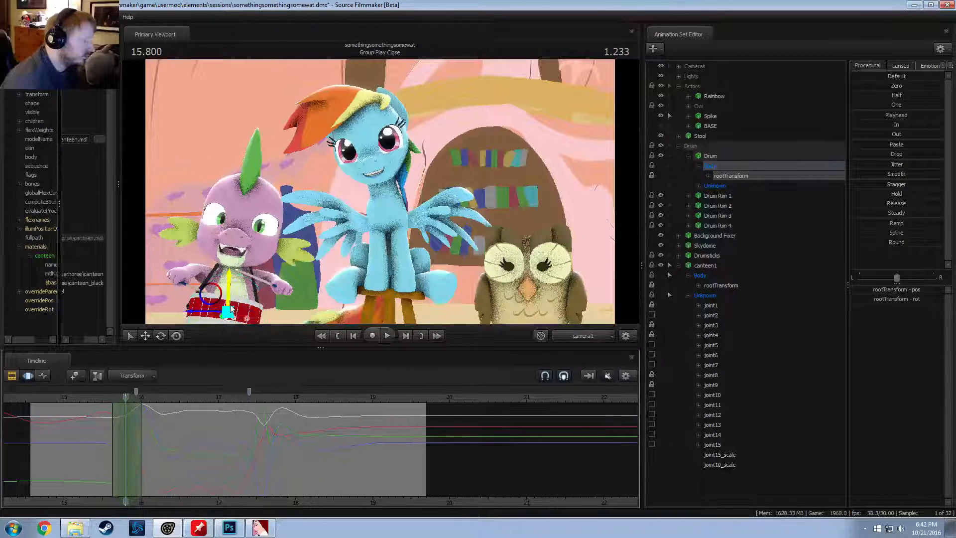
# Step: Move the drum slightly toward Spike's body at 15.800 and play back the turn
pyautogui.moveTo(210, 298); pyautogui.dragTo(214, 299)
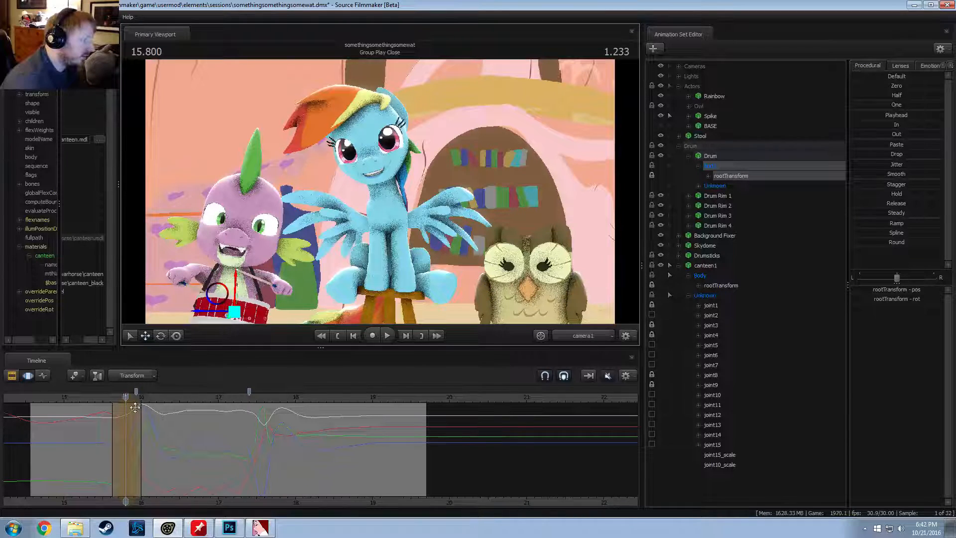
pyautogui.click(100, 398)
pyautogui.press('space')
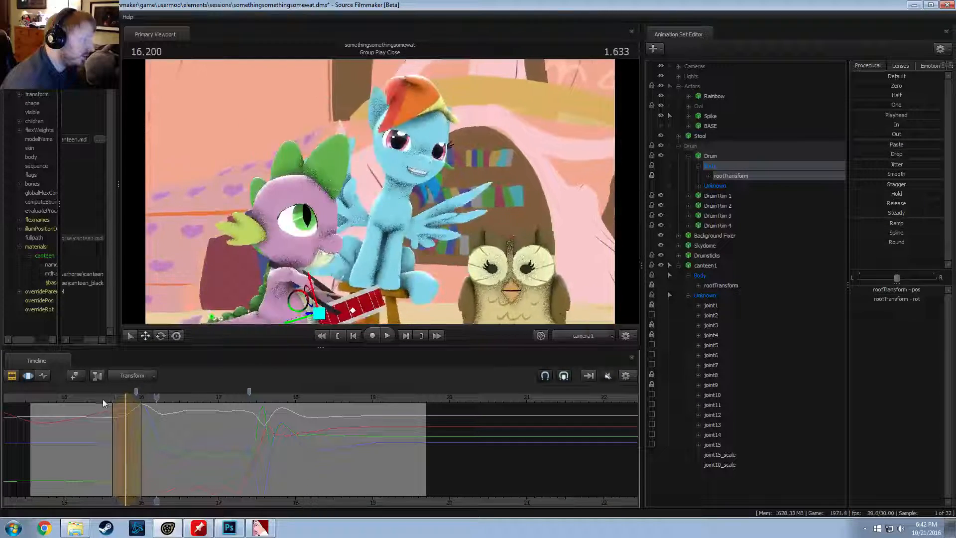
pyautogui.click(101, 397)
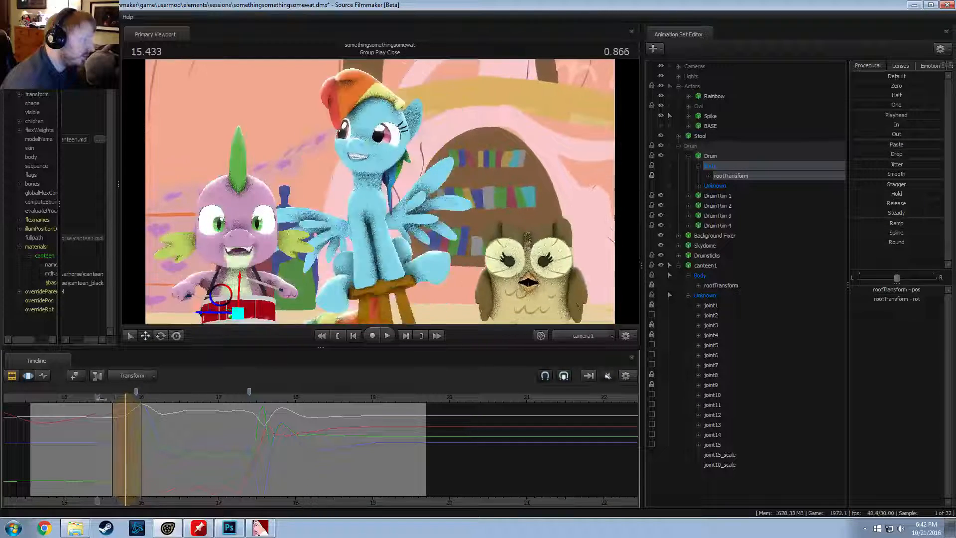
# Step: Shift the time selection holding the drum's move slightly toward the 16-second mark, scrubbing to check the timing
pyautogui.moveTo(101, 398); pyautogui.dragTo(124, 422)
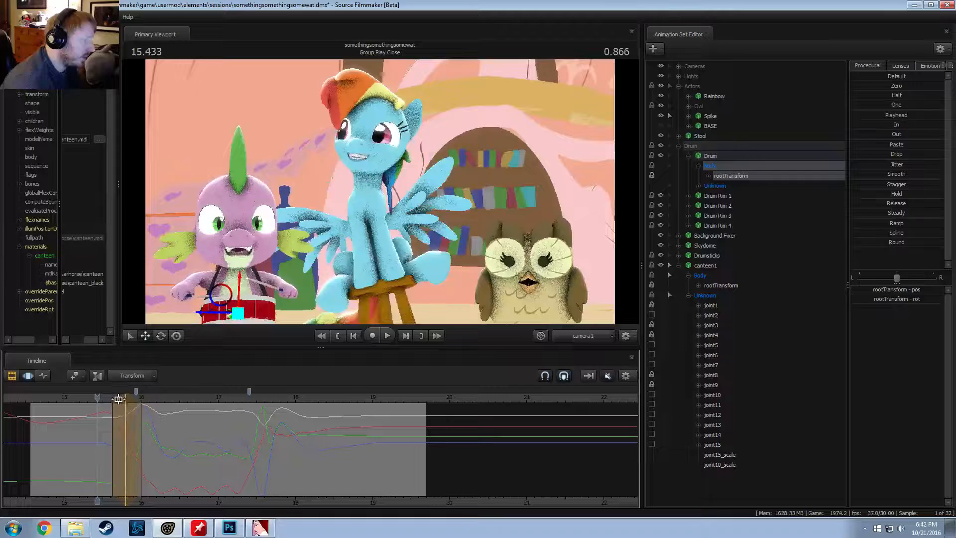
pyautogui.moveTo(118, 413)
pyautogui.mouseDown()
pyautogui.moveTo(138, 422)
pyautogui.moveTo(108, 418)
pyautogui.moveTo(125, 408)
pyautogui.mouseUp()
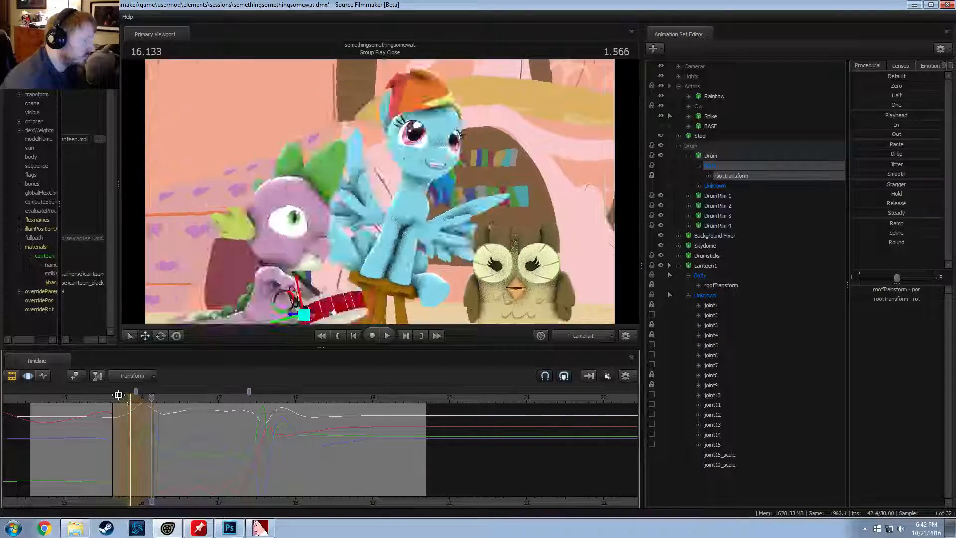
pyautogui.moveTo(118, 395); pyautogui.dragTo(122, 401)
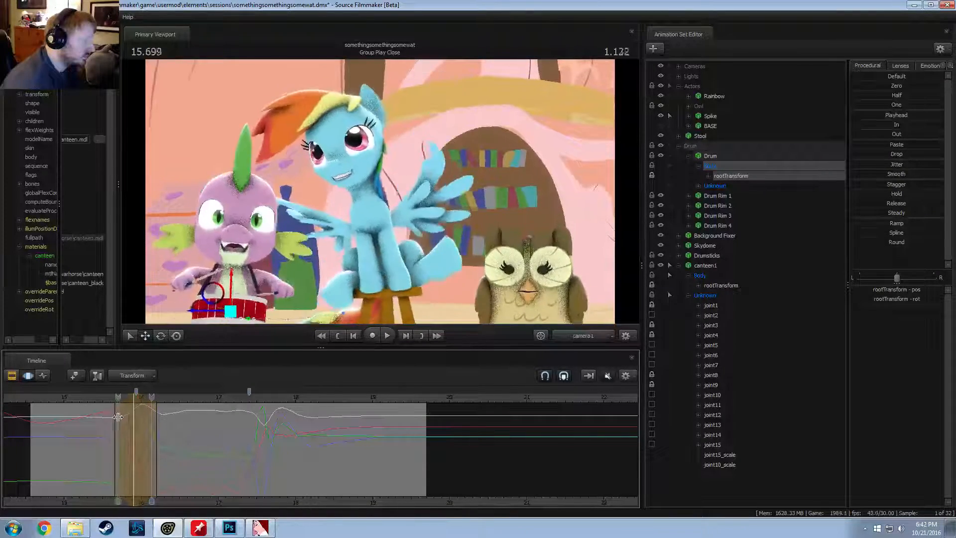
# Step: Scrub around 15.8 and play back the shot to check how the drum follows Spike's turn
pyautogui.moveTo(132, 421); pyautogui.dragTo(144, 423)
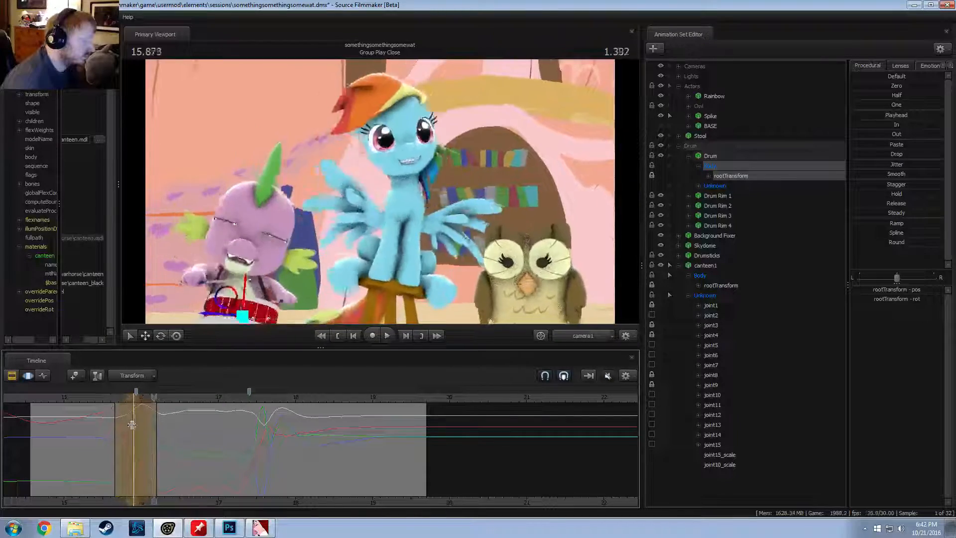
pyautogui.moveTo(120, 428); pyautogui.dragTo(288, 408)
pyautogui.press('space')
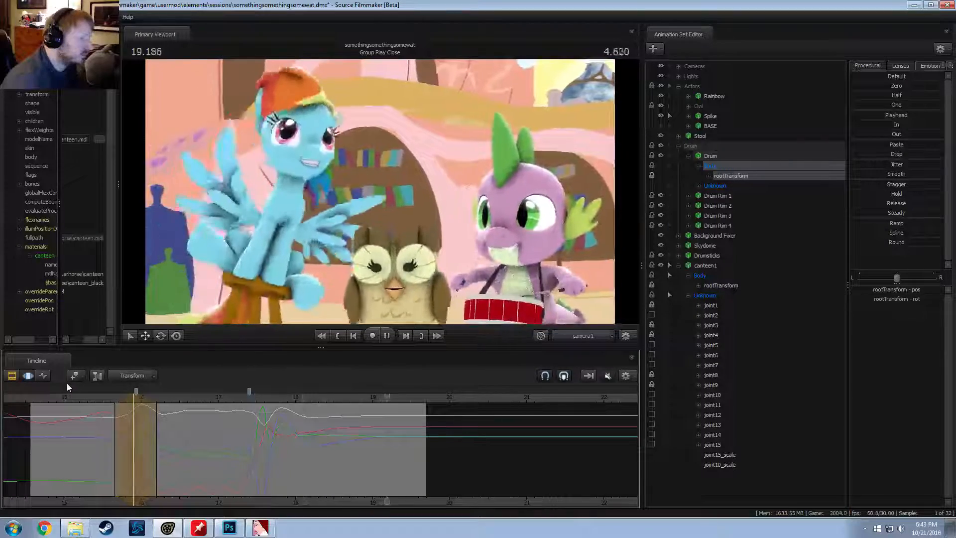
pyautogui.press('space')
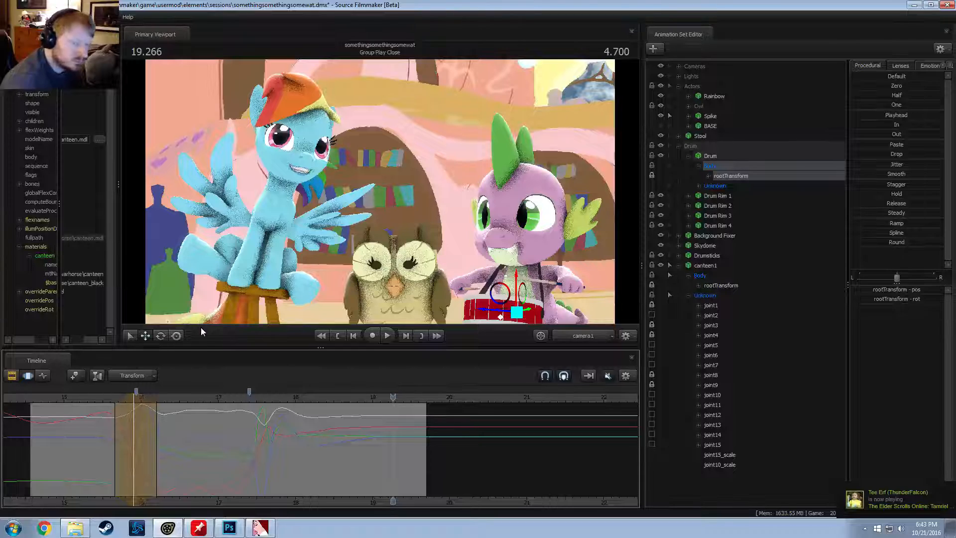
# Step: Reset the time selection around 15.000 and scrub through Spike's turn to review his arm and the drum
pyautogui.press('F4')
pyautogui.press('F3')
pyautogui.moveTo(51, 397); pyautogui.dragTo(98, 446)
pyautogui.scroll(-3, 118, 454)
pyautogui.scroll(2, 118, 450)
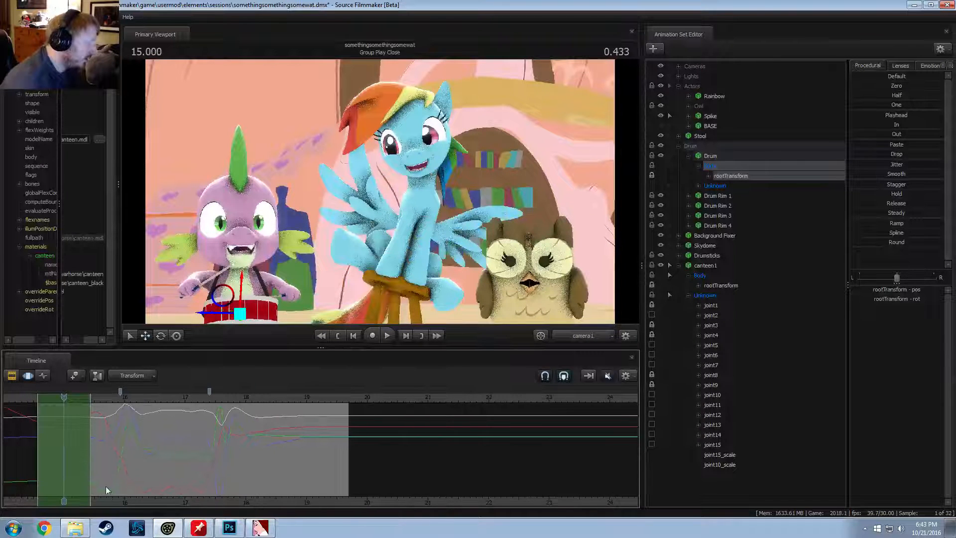
pyautogui.moveTo(105, 486); pyautogui.dragTo(184, 488, button='middle')
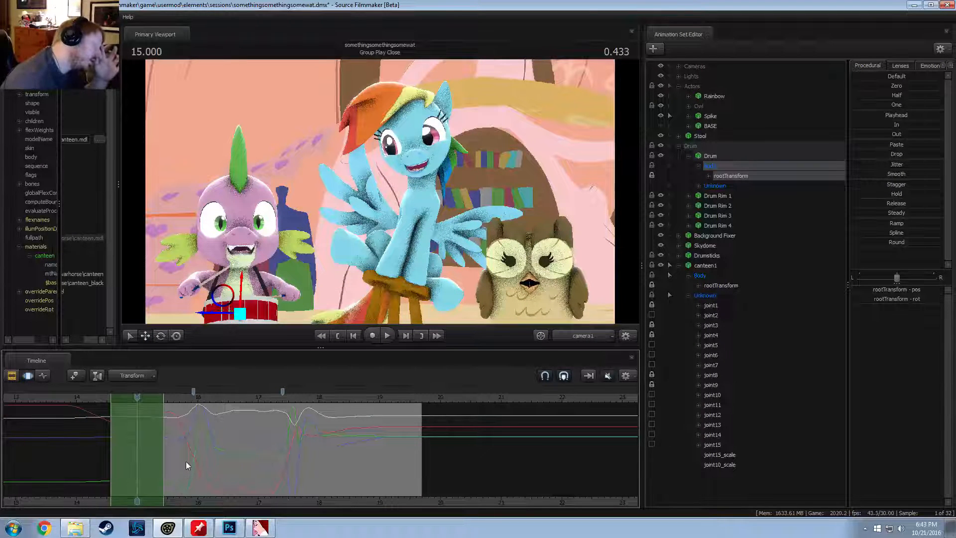
pyautogui.click(111, 438)
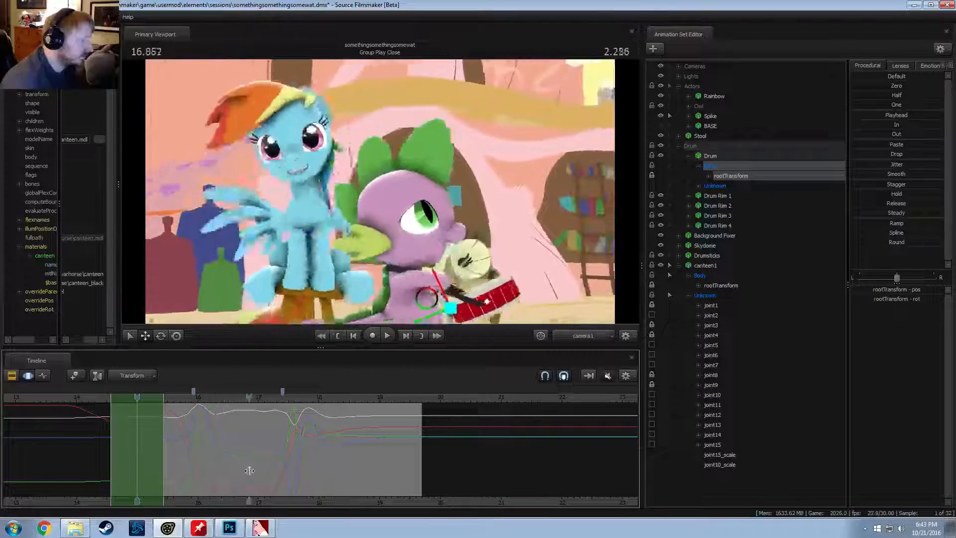
pyautogui.click(159, 463)
# Step: Select Spike's right clavicle, upper arm and forearm bones with the playhead at 15.366
pyautogui.click(220, 277)
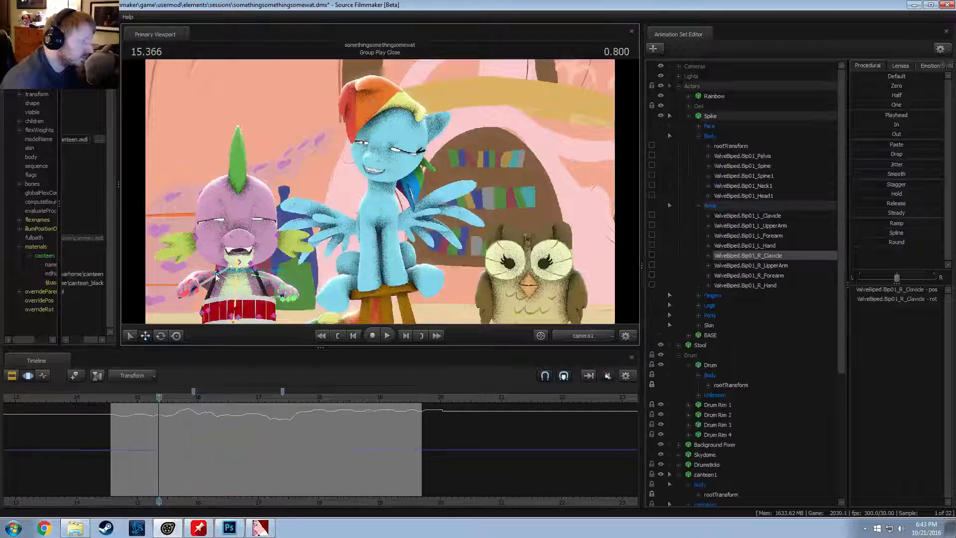
pyautogui.click(201, 277)
pyautogui.keyDown('ctrl'); pyautogui.click(196, 279); pyautogui.keyUp('ctrl')
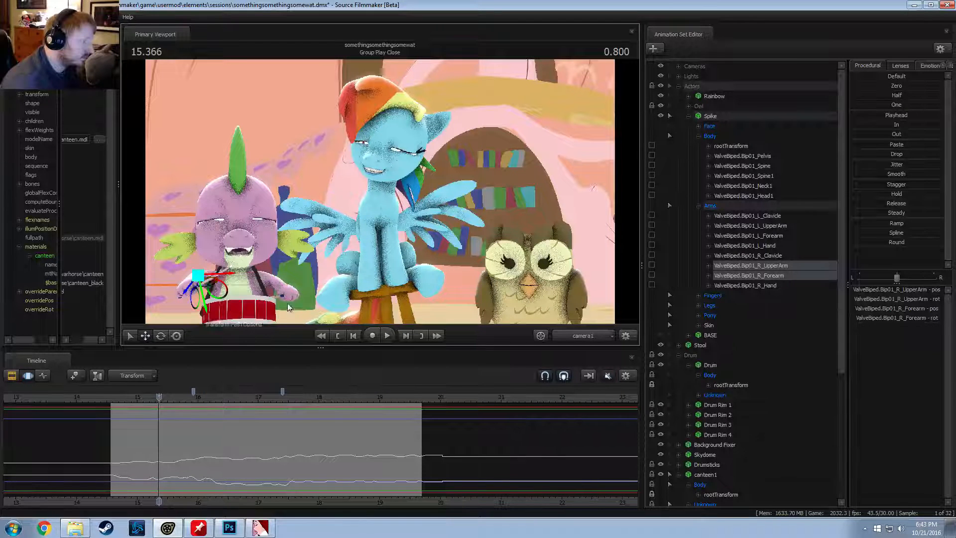
pyautogui.keyDown('ctrl'); pyautogui.click(219, 278); pyautogui.keyUp('ctrl')
pyautogui.scroll(3, 171, 435)
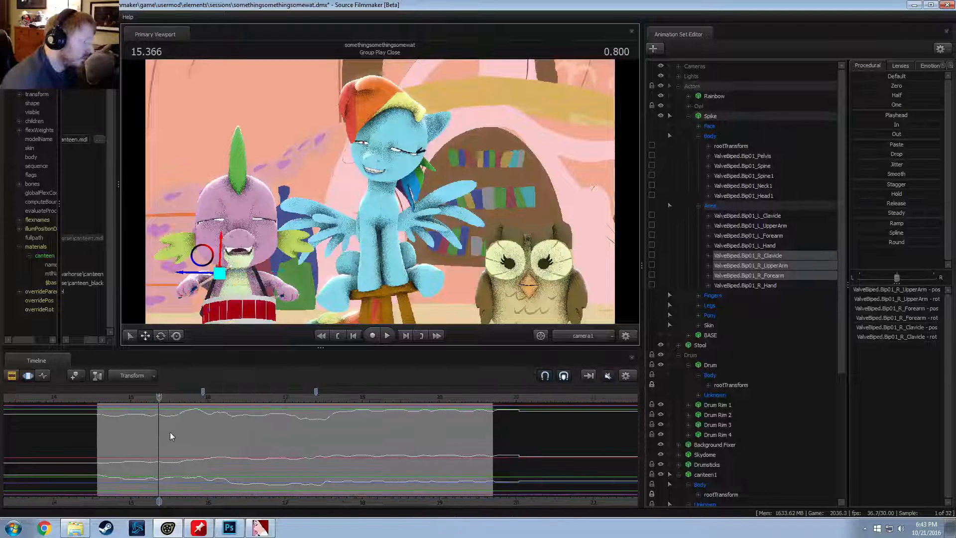
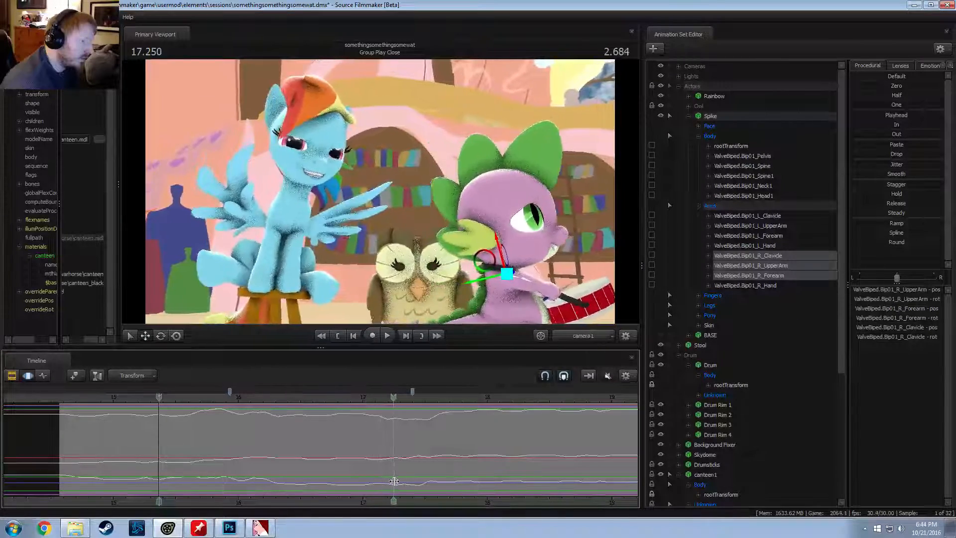
# Step: Set a short time selection around 17.133 and rotate Spike's right upper arm within it
pyautogui.click(379, 481)
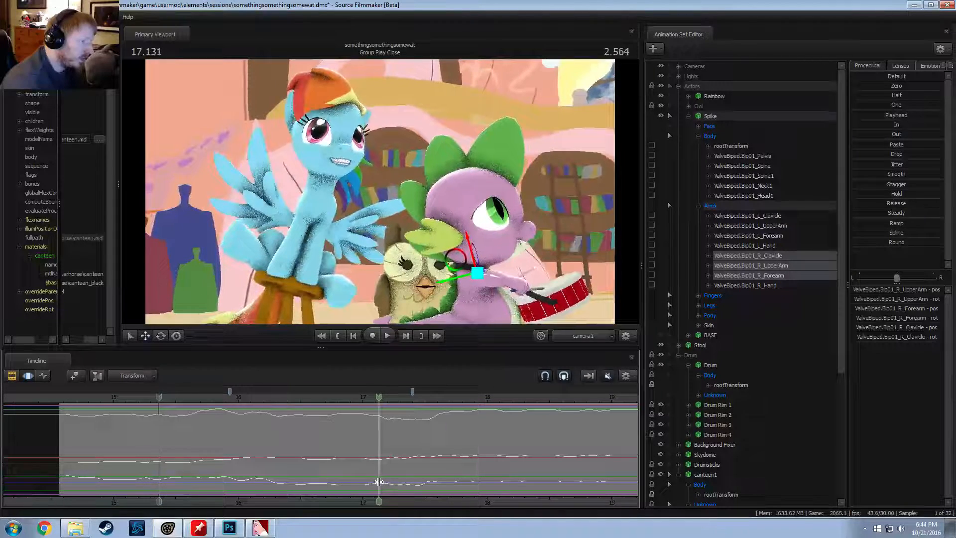
pyautogui.scroll(5, 380, 481)
pyautogui.moveTo(359, 476); pyautogui.dragTo(354, 475)
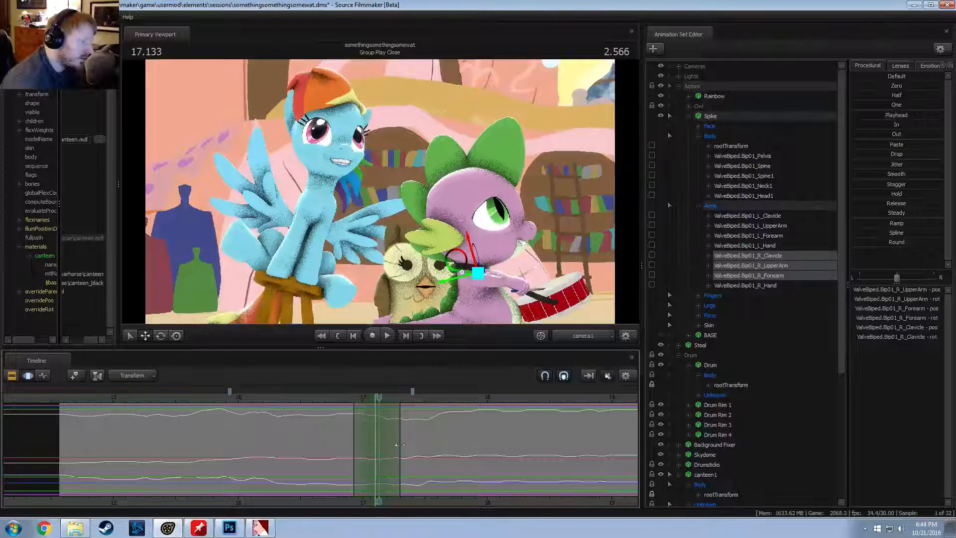
pyautogui.press('Left')
pyautogui.press('Right')
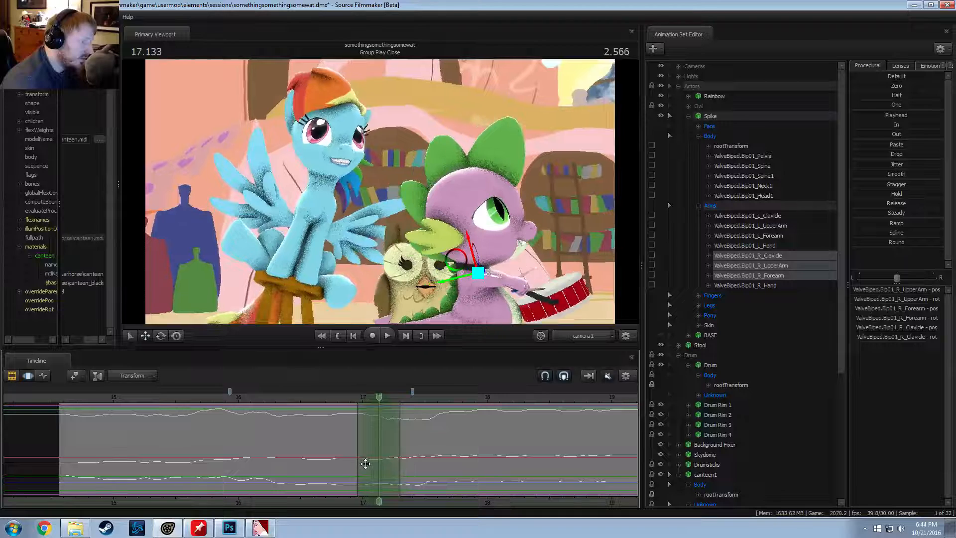
pyautogui.keyDown('shift'); pyautogui.moveTo(373, 467); pyautogui.dragTo(387, 471); pyautogui.keyUp('shift')
pyautogui.scroll(3, 387, 471)
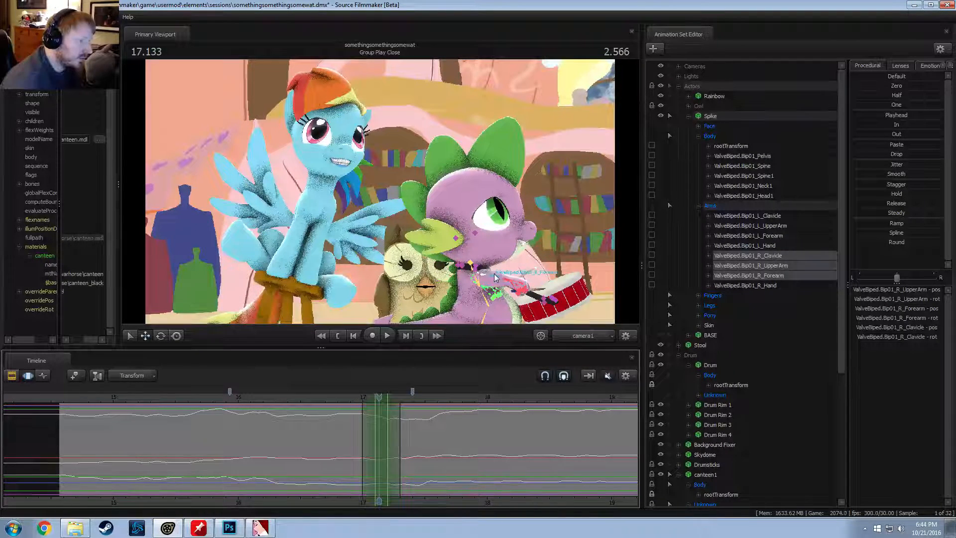
pyautogui.click(494, 274)
pyautogui.press('e')
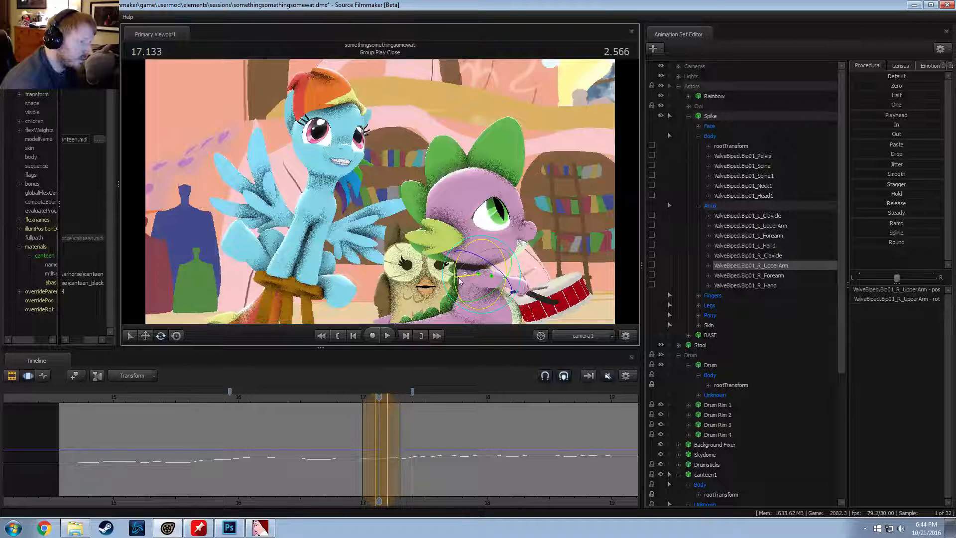
pyautogui.scroll(4, 367, 469)
# Step: Recentre the time selection on 17.200 and adjust the rotation of Spike's right upper arm and right hand
pyautogui.press('shift')
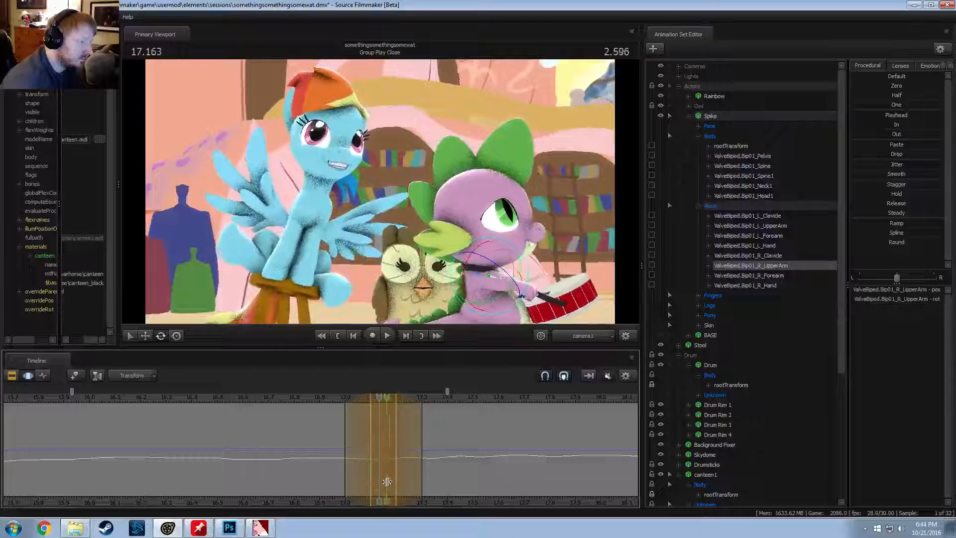
pyautogui.moveTo(376, 481)
pyautogui.keyDown('shift'); pyautogui.mouseDown()
pyautogui.moveTo(401, 486)
pyautogui.moveTo(393, 480)
pyautogui.mouseUp(); pyautogui.keyUp('shift')
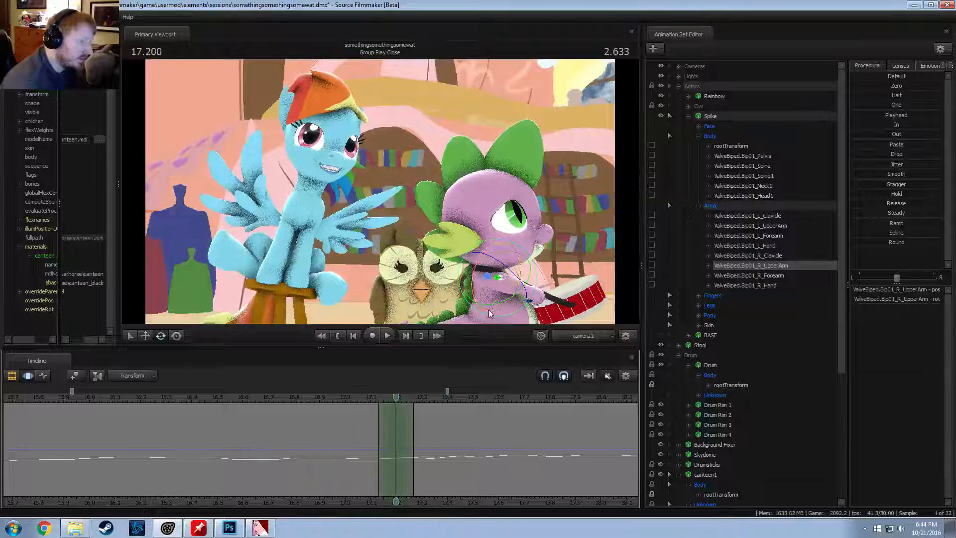
pyautogui.moveTo(488, 310); pyautogui.dragTo(494, 278)
pyautogui.click(494, 279)
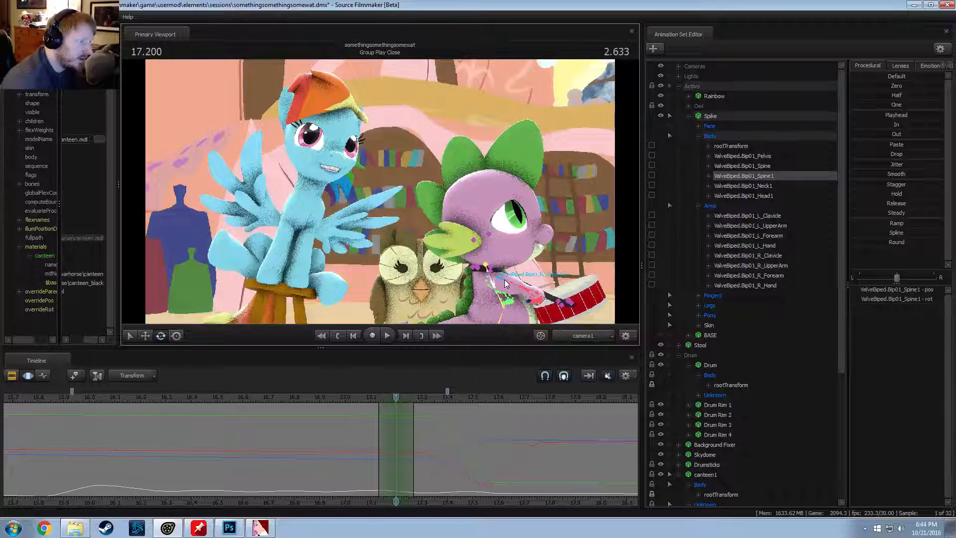
pyautogui.click(523, 288)
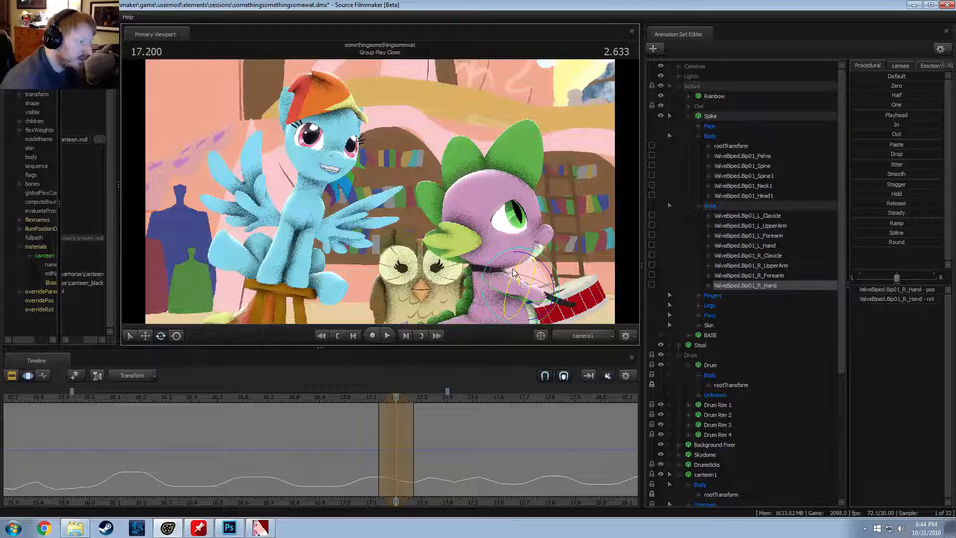
pyautogui.moveTo(515, 273); pyautogui.dragTo(509, 288)
pyautogui.click(500, 281)
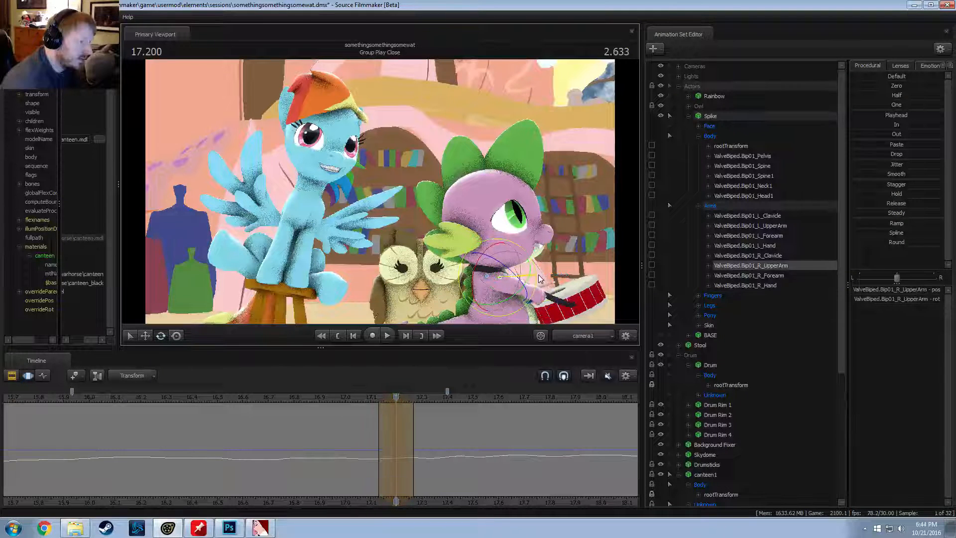
pyautogui.click(553, 278)
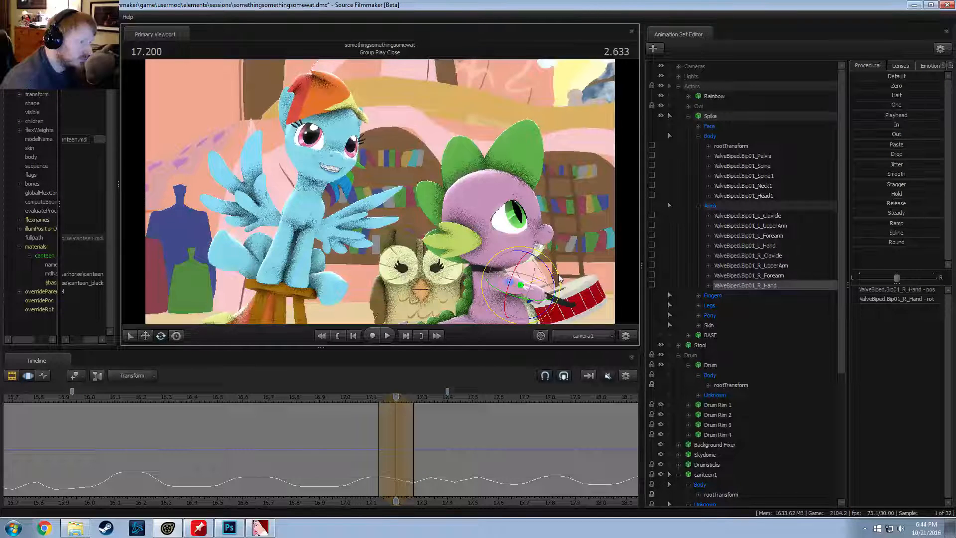
# Step: Scrub and play back the frames around 17.200 to check Spike's right arm movement
pyautogui.moveTo(381, 419)
pyautogui.mouseDown()
pyautogui.moveTo(372, 422)
pyautogui.moveTo(404, 428)
pyautogui.moveTo(336, 411)
pyautogui.moveTo(396, 426)
pyautogui.mouseUp()
pyautogui.click(319, 398)
pyautogui.press('space')
pyautogui.press('space')
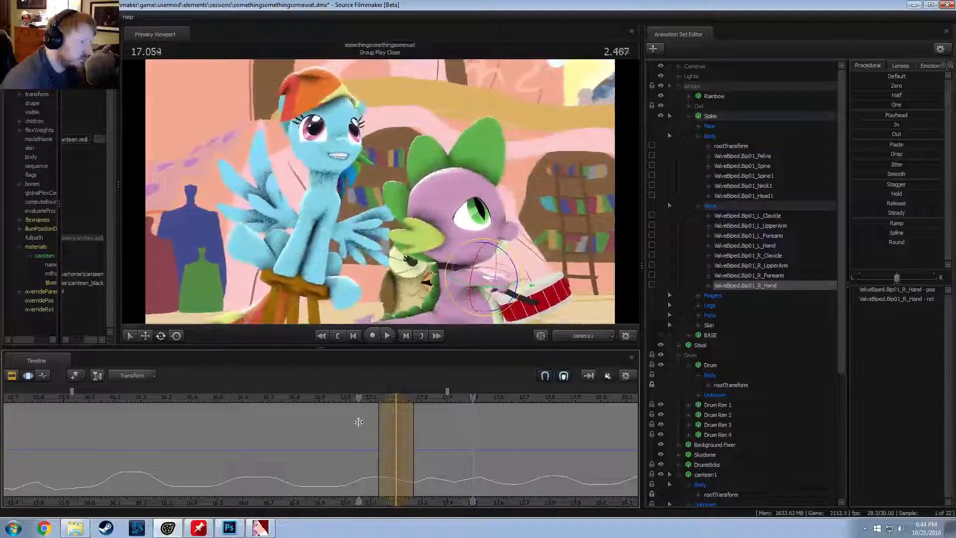
# Step: Rotate Spike's right hand in a time selection centred on 17.100, and tighten that selection toward the earlier frames
pyautogui.keyDown('shift'); pyautogui.click(372, 423); pyautogui.keyUp('shift')
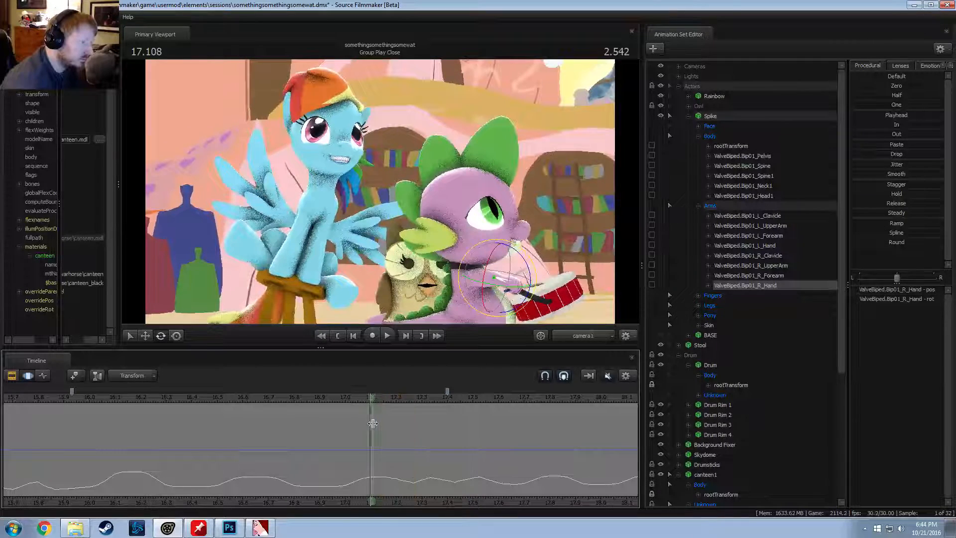
pyautogui.keyDown('shift'); pyautogui.scroll(3, 372, 423); pyautogui.keyUp('shift')
pyautogui.moveTo(533, 267); pyautogui.dragTo(535, 266)
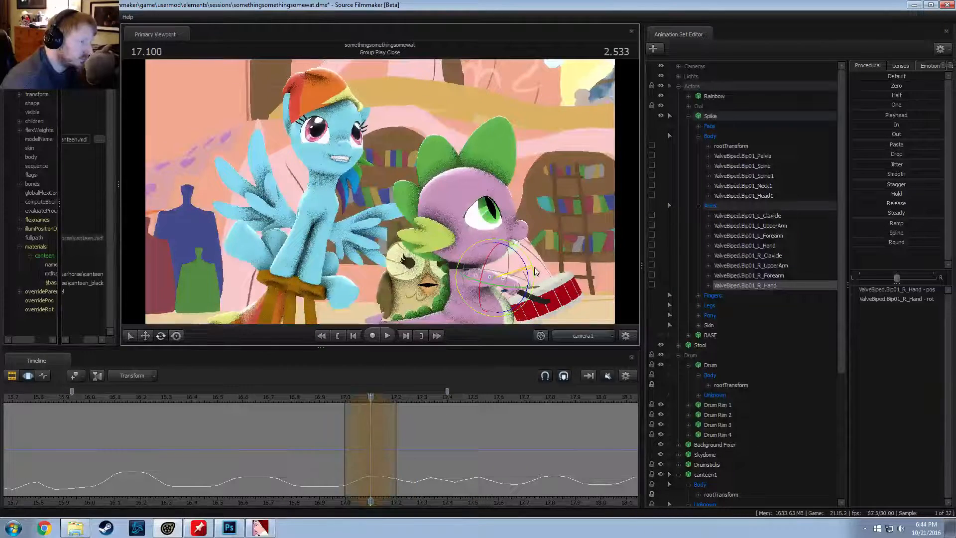
pyautogui.moveTo(370, 421); pyautogui.dragTo(450, 464)
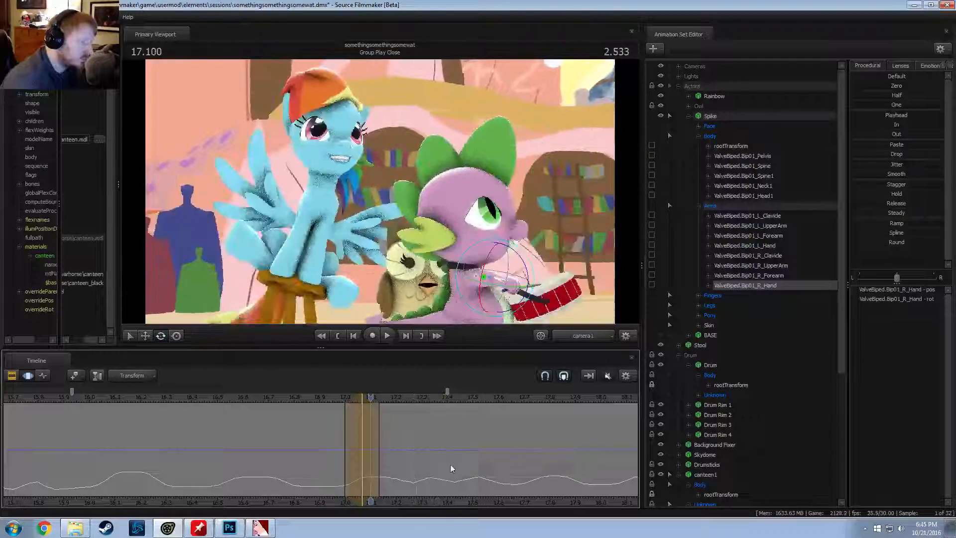
# Step: Set a time selection around 17.333 and rotate Spike's right forearm there, viewed close up through the Work Camera
pyautogui.moveTo(476, 491); pyautogui.dragTo(367, 497, button='middle')
pyautogui.moveTo(344, 474)
pyautogui.mouseDown()
pyautogui.moveTo(298, 465)
pyautogui.moveTo(342, 471)
pyautogui.mouseUp()
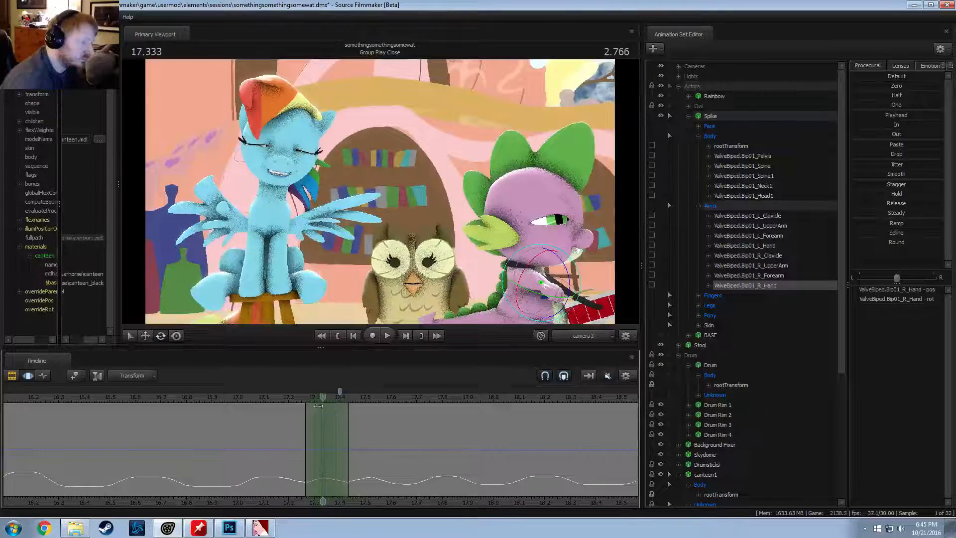
pyautogui.click(583, 334)
pyautogui.moveTo(543, 268); pyautogui.dragTo(600, 298)
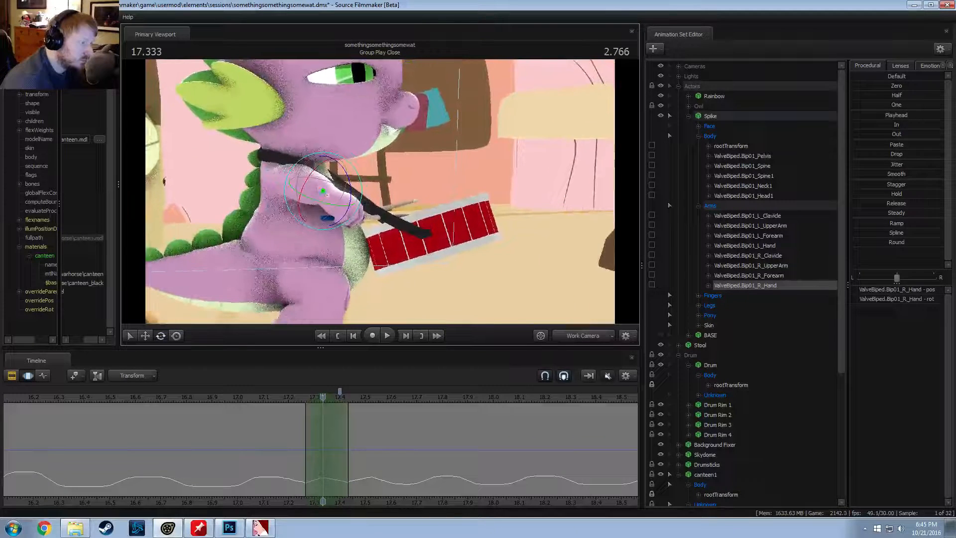
pyautogui.press('ctrl')
pyautogui.click(308, 186)
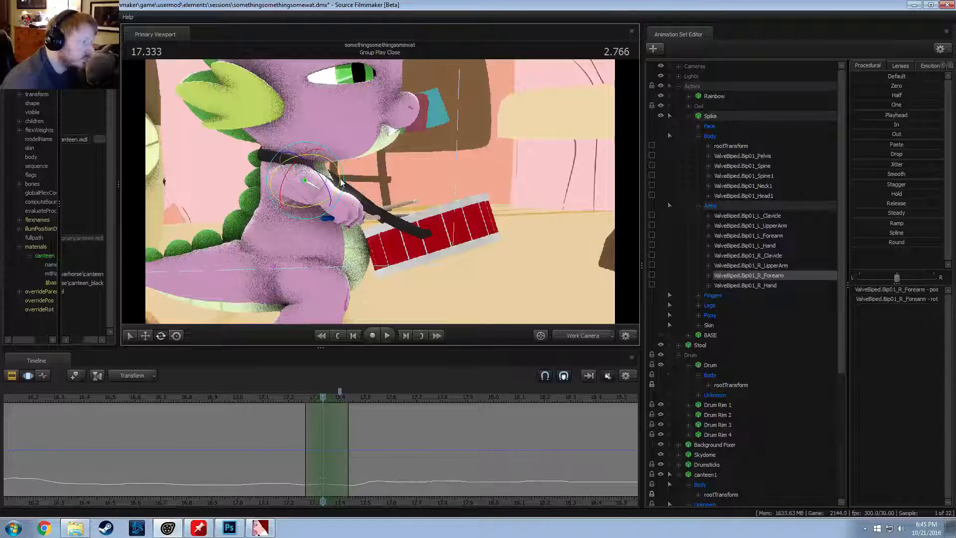
pyautogui.press('ctrl')
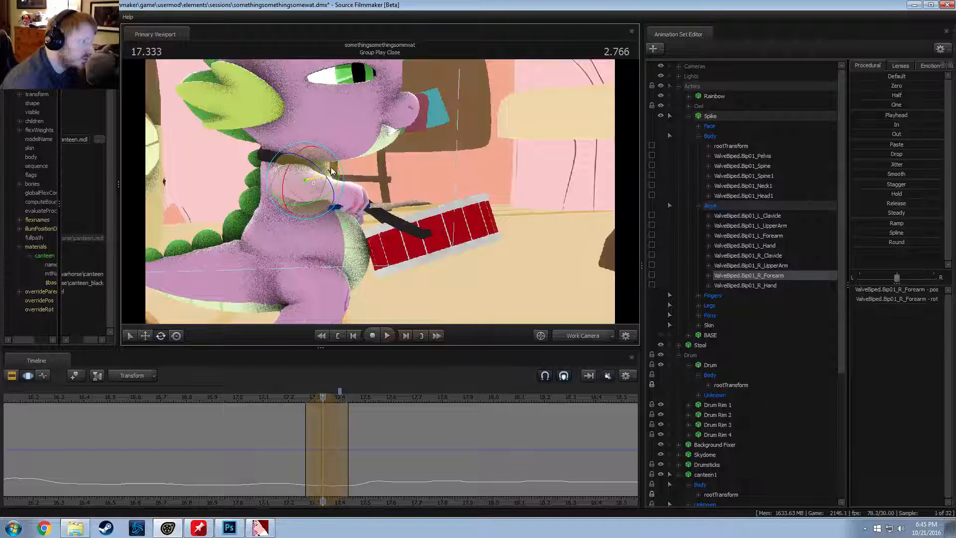
# Step: Rotate Spike's right clavicle and upper arm together at 17.333, and adjust his right hand to match
pyautogui.keyDown('ctrl'); pyautogui.click(293, 175); pyautogui.keyUp('ctrl')
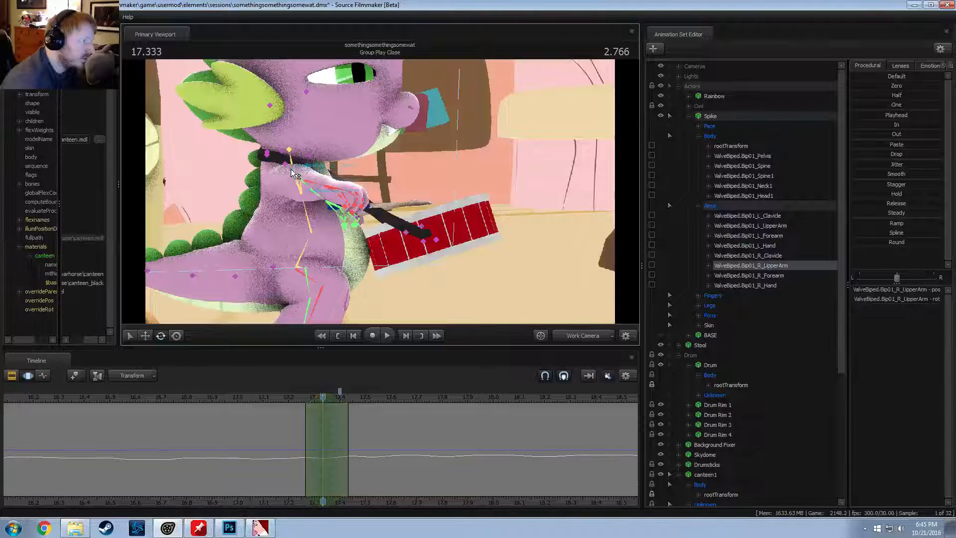
pyautogui.keyDown('ctrl'); pyautogui.keyDown('shift'); pyautogui.click(289, 163); pyautogui.keyUp('shift'); pyautogui.keyUp('ctrl')
pyautogui.moveTo(292, 165); pyautogui.dragTo(290, 154)
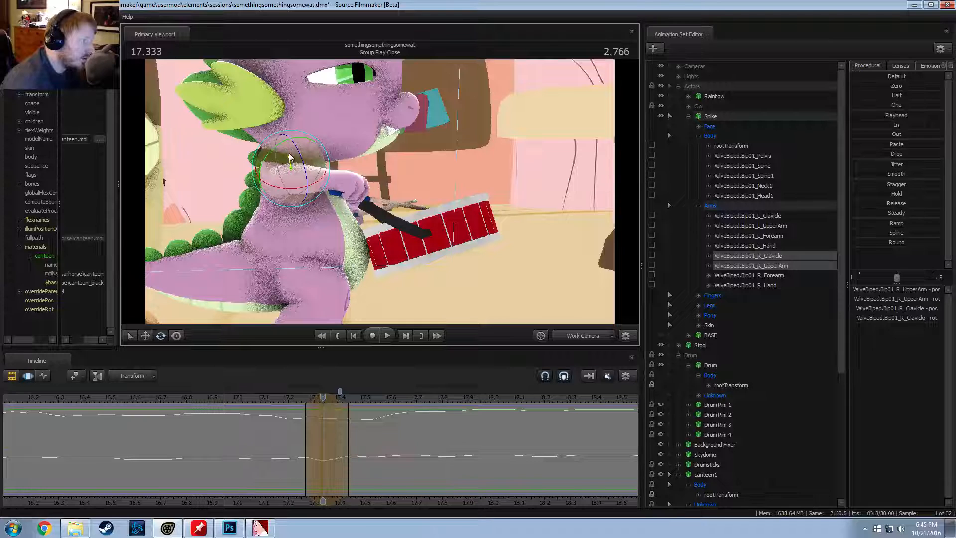
pyautogui.press('ctrl')
pyautogui.keyDown('ctrl'); pyautogui.click(349, 188); pyautogui.keyUp('ctrl')
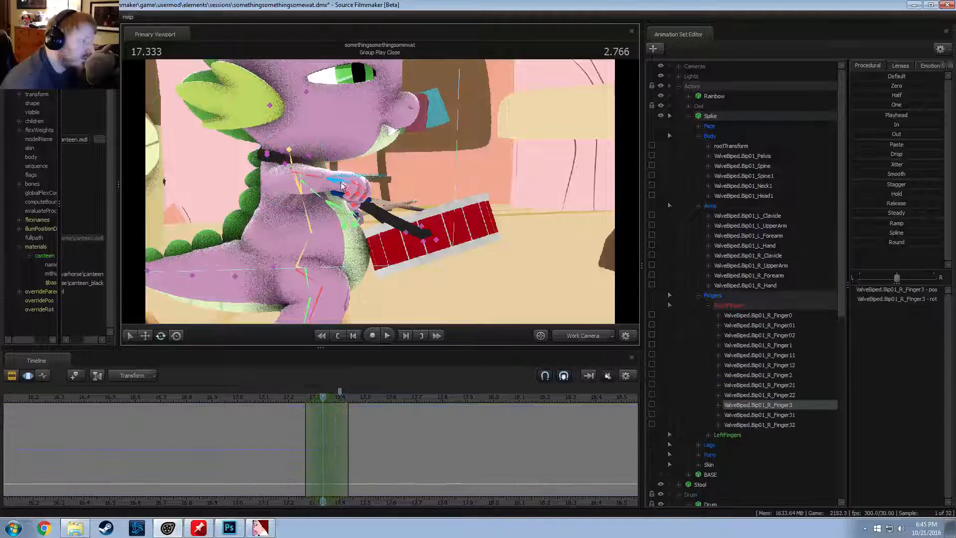
pyautogui.moveTo(367, 173); pyautogui.dragTo(328, 166)
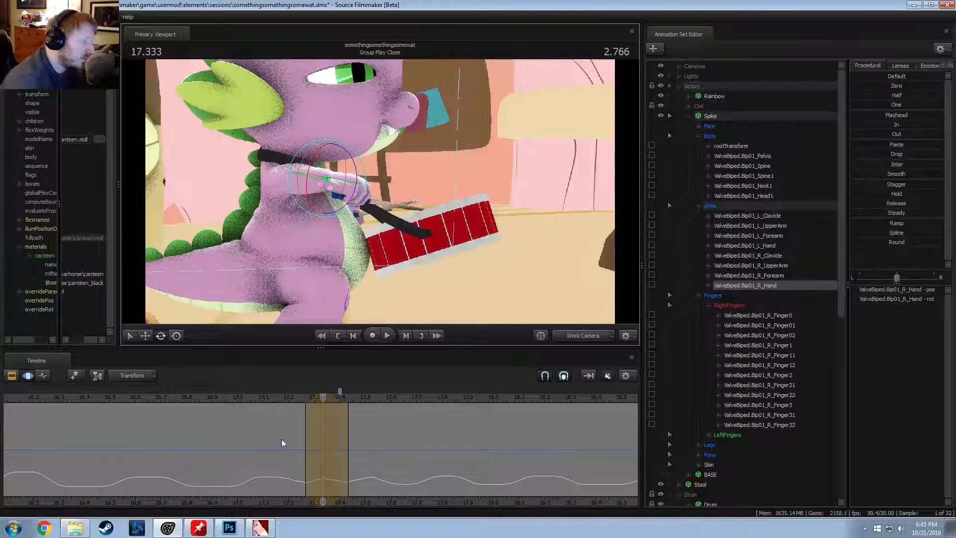
# Step: Set a time selection around 17.533 and rotate Spike's right upper arm and clavicle within it
pyautogui.moveTo(282, 440); pyautogui.dragTo(373, 438)
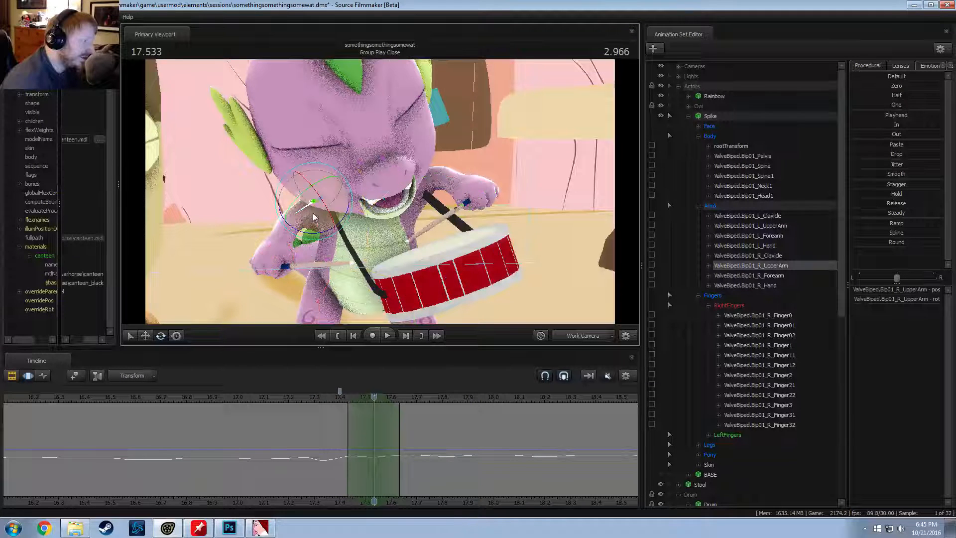
pyautogui.moveTo(312, 216)
pyautogui.mouseDown()
pyautogui.moveTo(324, 223)
pyautogui.moveTo(318, 202)
pyautogui.moveTo(318, 214)
pyautogui.moveTo(355, 201)
pyautogui.moveTo(326, 211)
pyautogui.mouseUp()
pyautogui.keyDown('ctrl'); pyautogui.click(317, 203); pyautogui.keyUp('ctrl')
# Step: Scrub and step frame by frame from about 17.4 to check the right arm's motion over the drum
pyautogui.moveTo(330, 435); pyautogui.dragTo(366, 448)
pyautogui.click(339, 400)
pyautogui.press('Right')
pyautogui.press('Right')
pyautogui.press('Right')
pyautogui.press('Right')
pyautogui.press('Right')
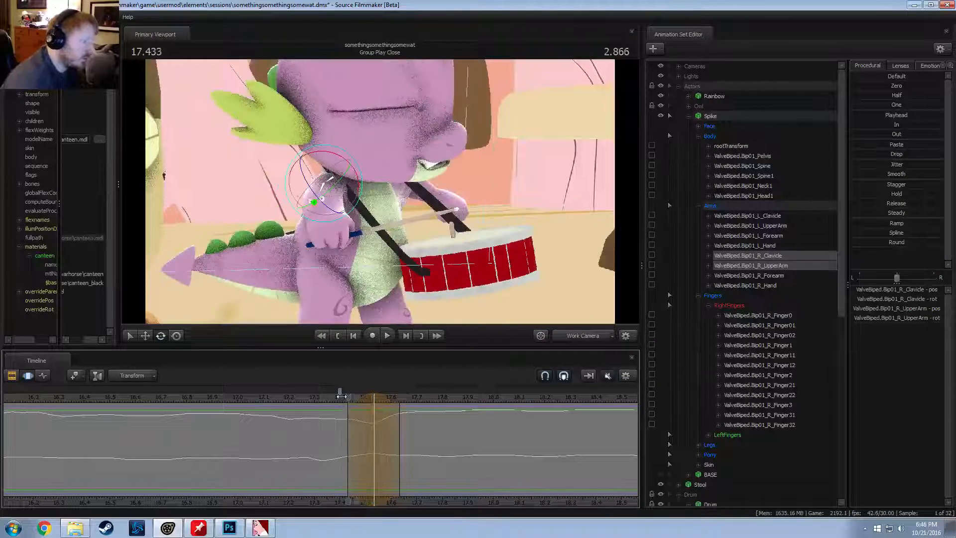
# Step: Check the right arm's motion frame by frame up to 17.633 and confirm the clavicle and upper arm rotation
pyautogui.press('Right')
pyautogui.press('Right')
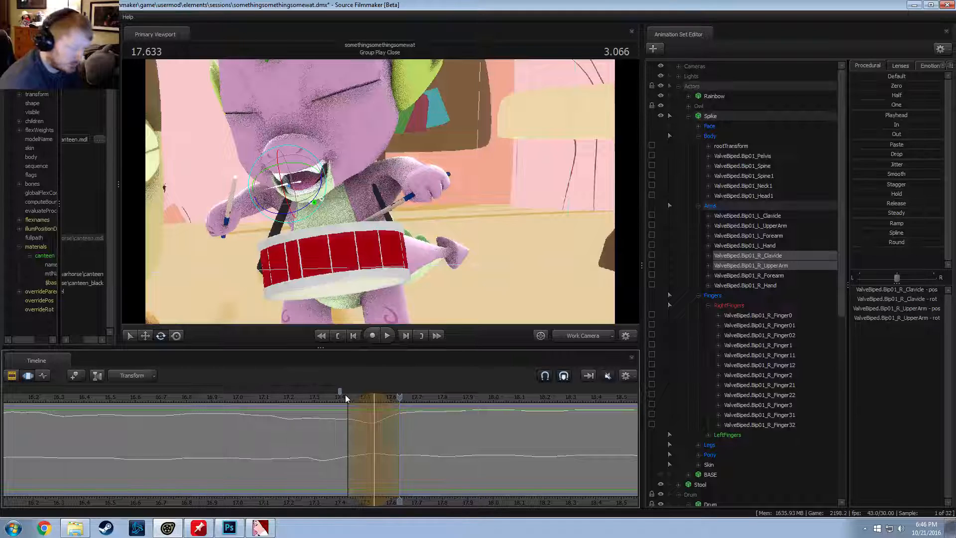
pyautogui.press('Return')
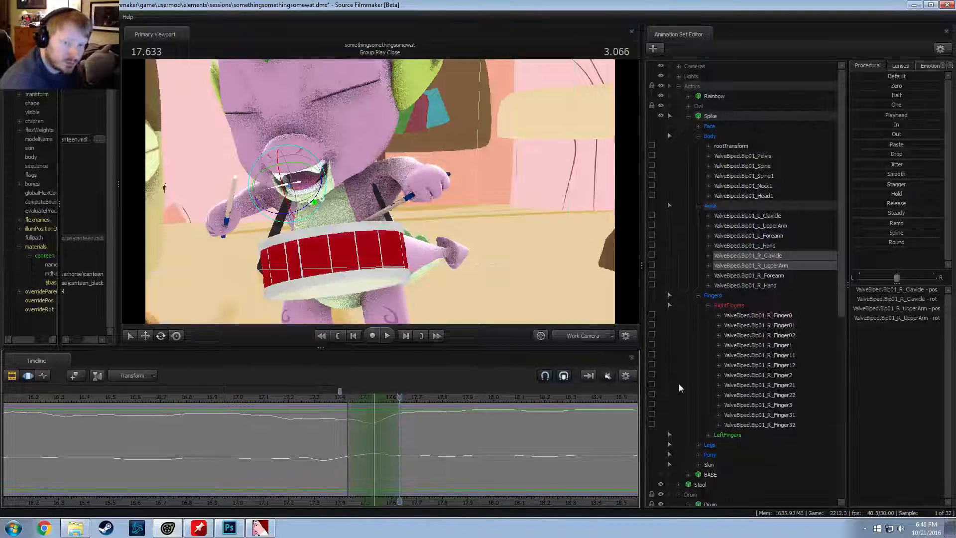
# Step: Set a time selection around 17.8 and adjust the rotation of Spike's right forearm and hand over the drum
pyautogui.moveTo(469, 496); pyautogui.dragTo(318, 448, button='middle')
pyautogui.scroll(-5, 321, 446)
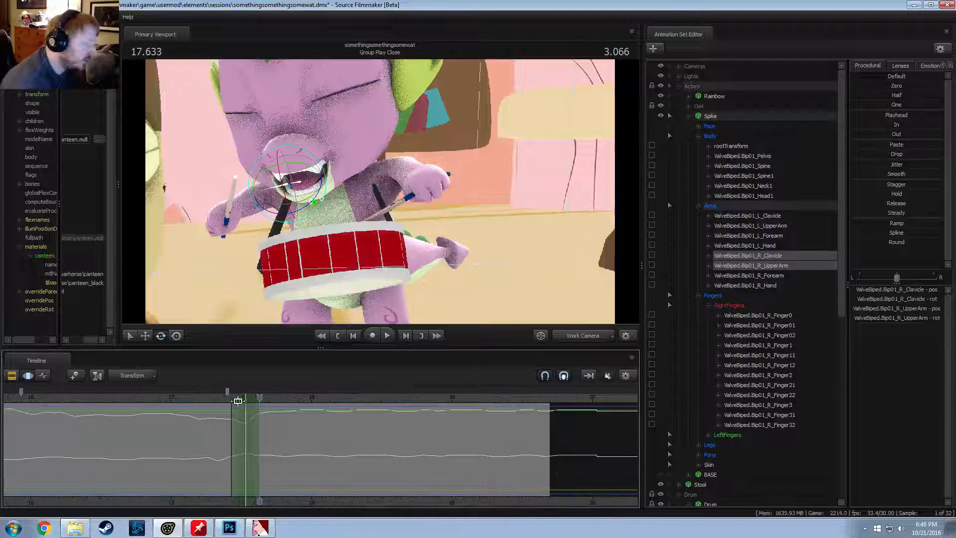
pyautogui.moveTo(225, 403); pyautogui.dragTo(292, 455)
pyautogui.scroll(2, 283, 438)
pyautogui.keyDown('shift'); pyautogui.scroll(2, 293, 456); pyautogui.keyUp('shift')
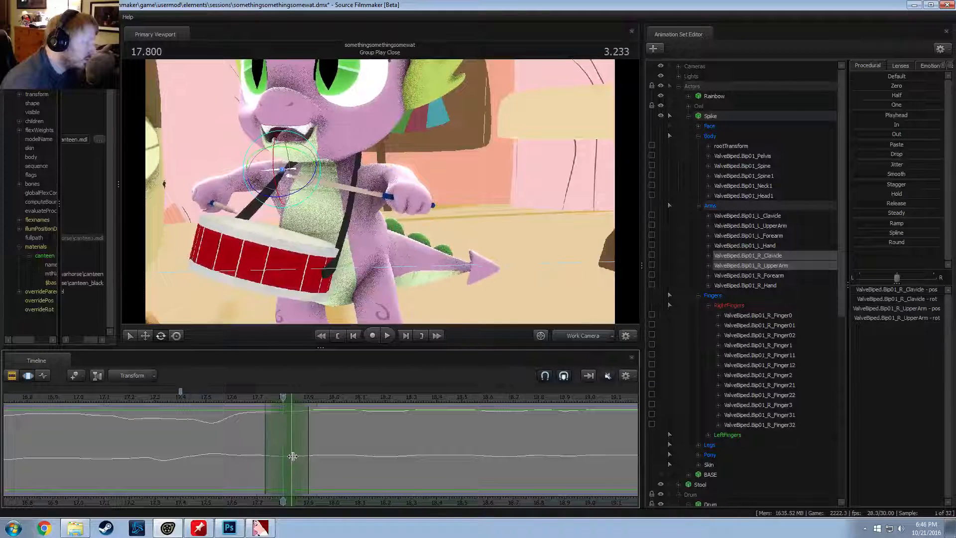
pyautogui.keyDown('shift'); pyautogui.scroll(2, 293, 456); pyautogui.keyUp('shift')
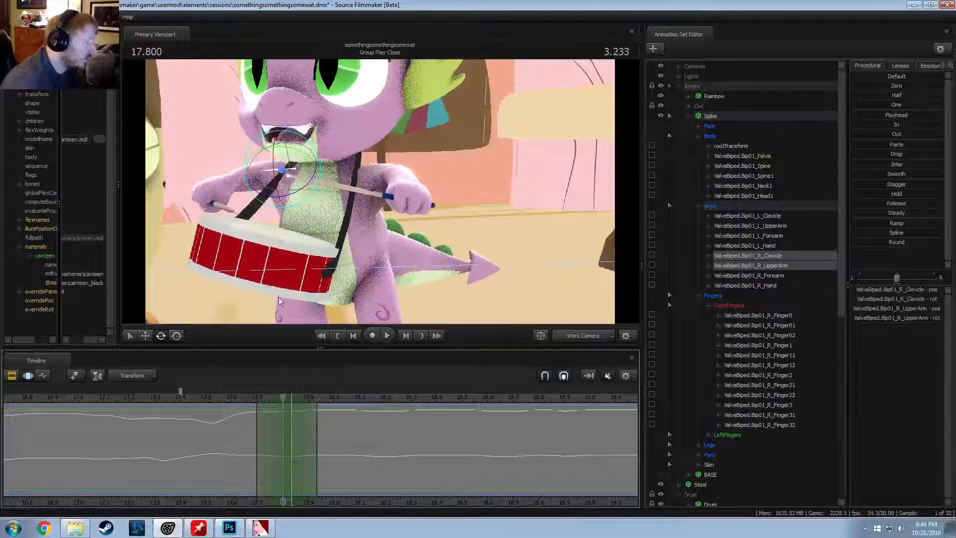
pyautogui.click(232, 181)
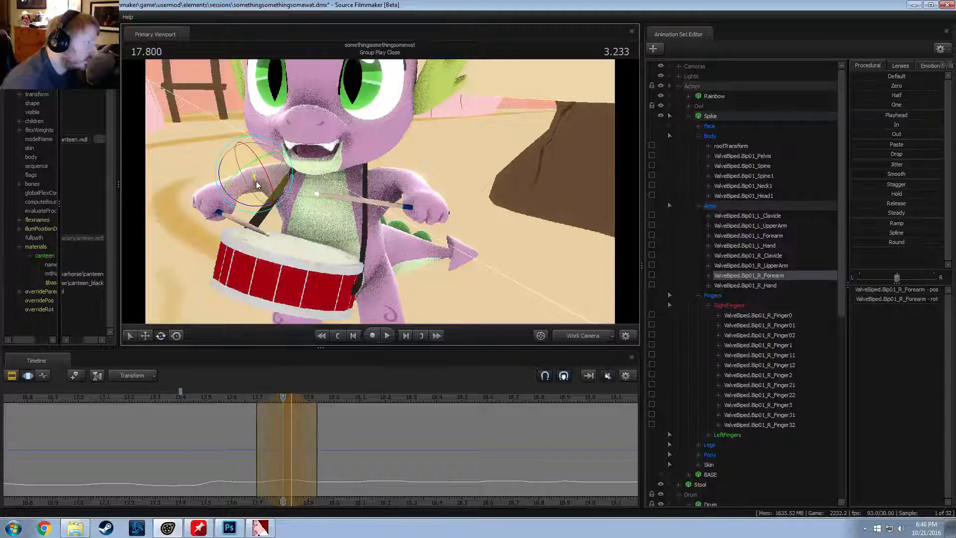
pyautogui.click(254, 186)
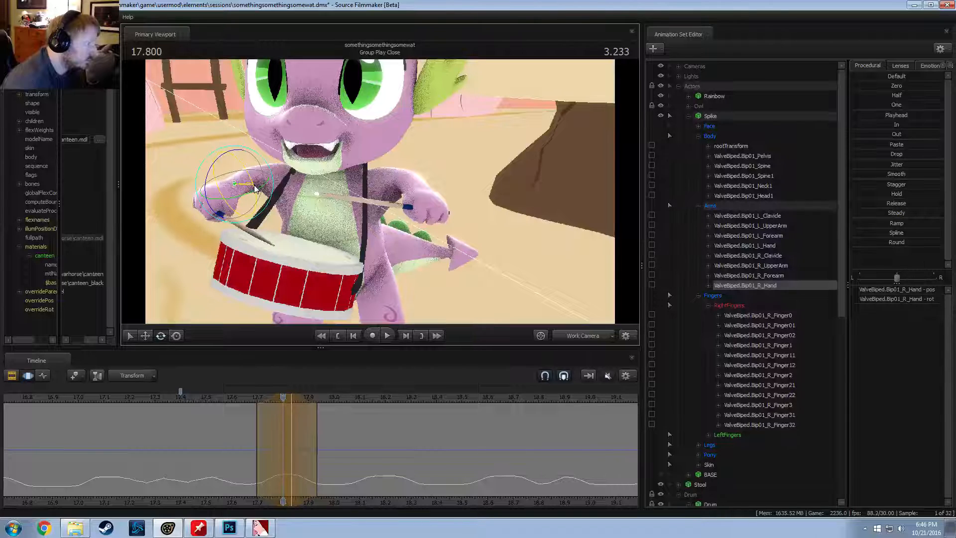
# Step: Set a time selection around 18.2 and rotate Spike's right upper arm and clavicle together to lower the stick towards the drum
pyautogui.moveTo(241, 424); pyautogui.dragTo(393, 461)
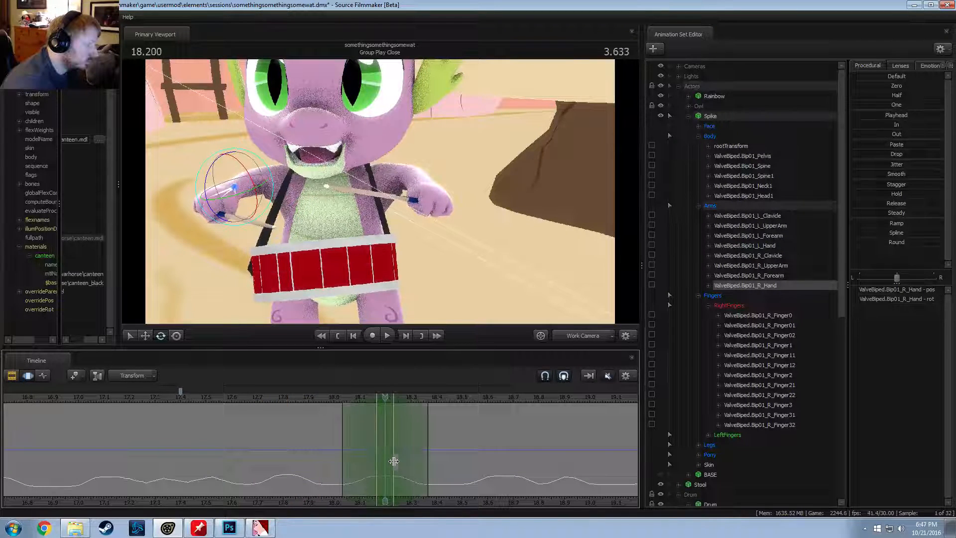
pyautogui.keyDown('ctrl'); pyautogui.click(262, 174); pyautogui.keyUp('ctrl')
pyautogui.keyDown('ctrl'); pyautogui.keyDown('shift'); pyautogui.click(288, 175); pyautogui.keyUp('shift'); pyautogui.keyUp('ctrl')
pyautogui.moveTo(266, 152); pyautogui.dragTo(284, 165)
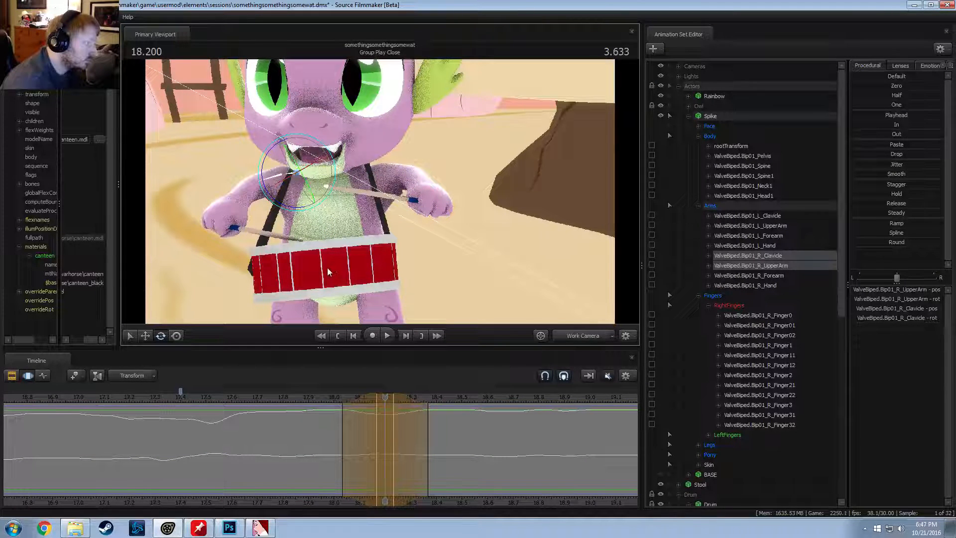
# Step: Set a time selection around 18.666 and rotate Spike's right clavicle and upper arm together to bring the stick down
pyautogui.keyDown('alt'); pyautogui.moveTo(327, 267); pyautogui.dragTo(306, 268); pyautogui.keyUp('alt')
pyautogui.click(345, 428)
pyautogui.moveTo(345, 428); pyautogui.dragTo(514, 456)
pyautogui.keyDown('shift'); pyautogui.scroll(3, 513, 457); pyautogui.keyUp('shift')
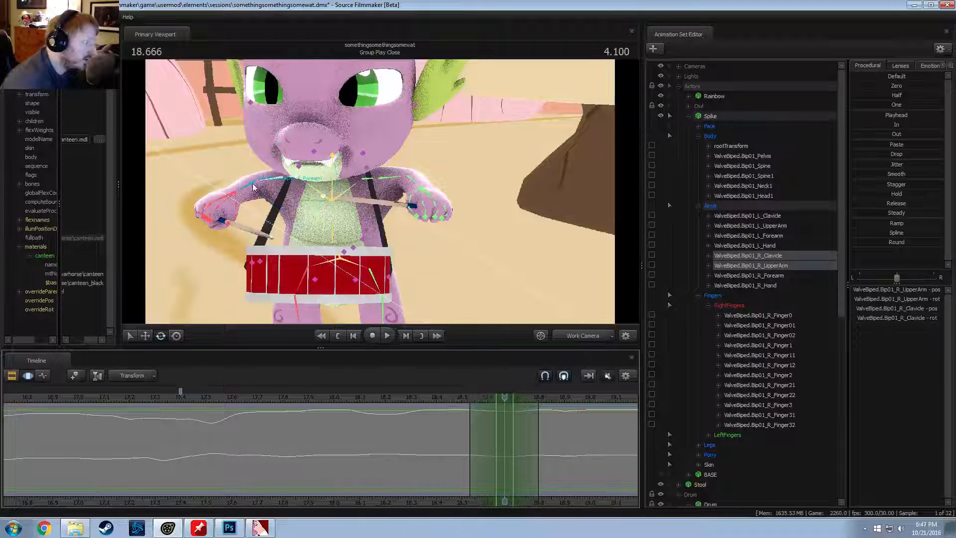
pyautogui.moveTo(264, 152); pyautogui.dragTo(294, 171)
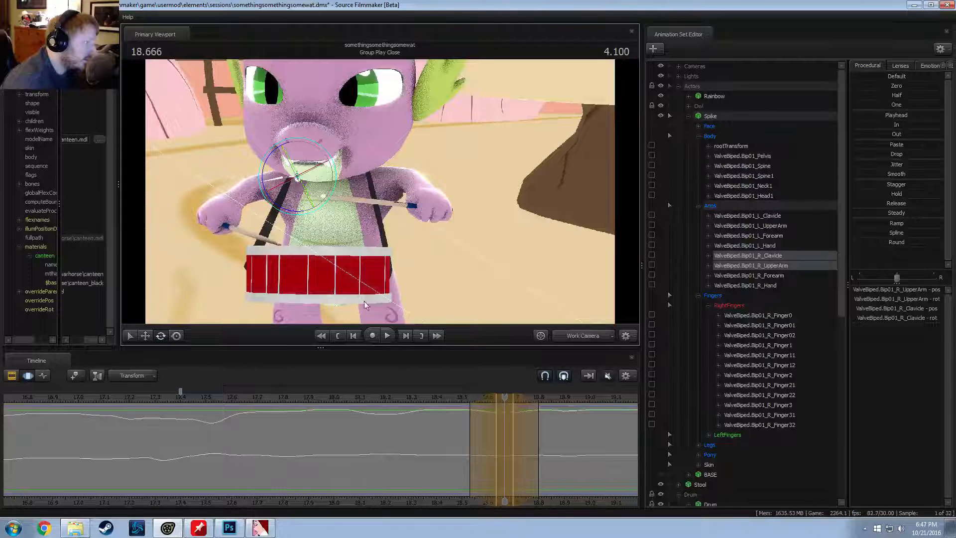
# Step: Set a time selection around 18.9, rotate Spike's right clavicle and upper arm within it, and check the pose through camera1
pyautogui.moveTo(446, 427); pyautogui.dragTo(541, 453, button='middle')
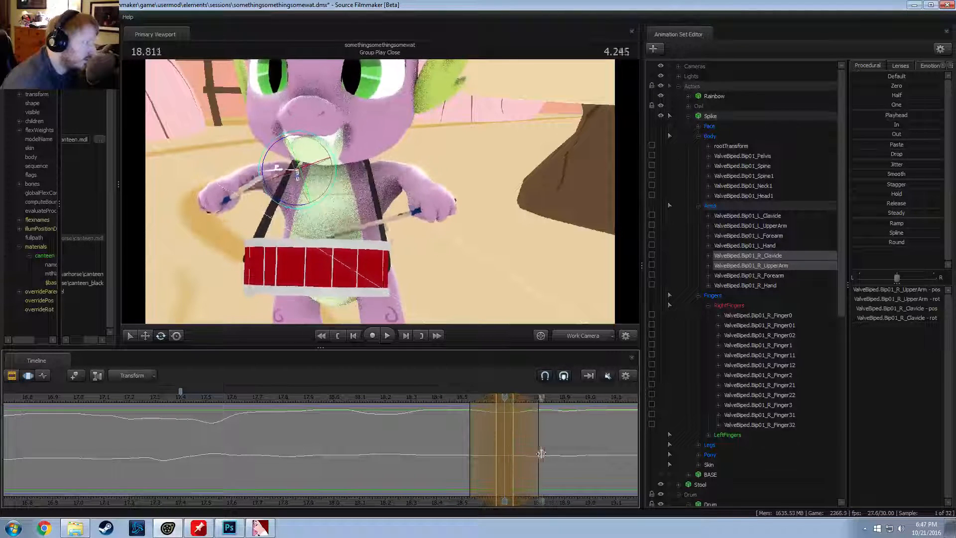
pyautogui.moveTo(541, 454); pyautogui.dragTo(577, 468)
pyautogui.moveTo(573, 499); pyautogui.dragTo(363, 444, button='middle')
pyautogui.moveTo(362, 444)
pyautogui.mouseDown()
pyautogui.moveTo(332, 439)
pyautogui.moveTo(361, 451)
pyautogui.mouseUp()
pyautogui.click(354, 449)
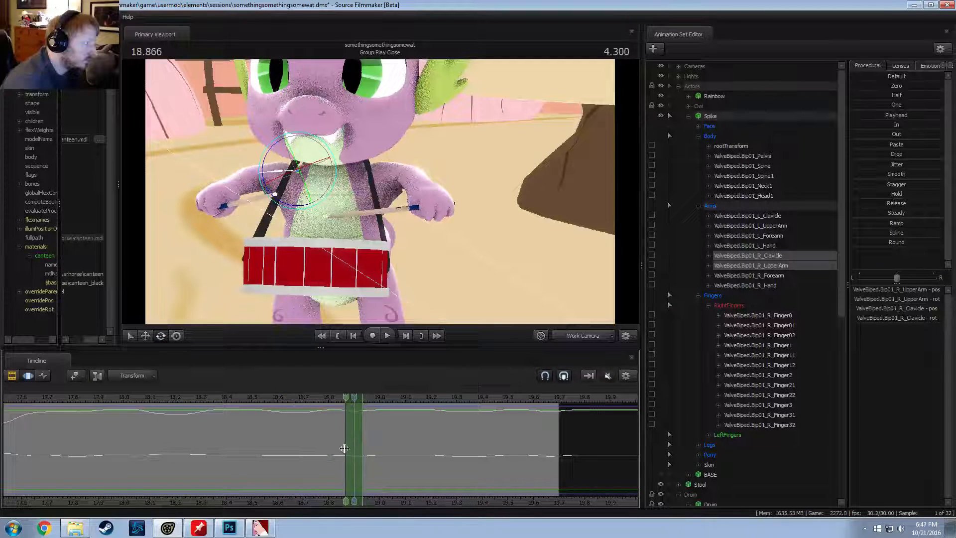
pyautogui.moveTo(364, 450); pyautogui.dragTo(340, 453)
pyautogui.keyDown('shift'); pyautogui.scroll(3, 365, 454); pyautogui.keyUp('shift')
pyautogui.keyDown('shift'); pyautogui.scroll(-1, 366, 456); pyautogui.keyUp('shift')
pyautogui.keyDown('shift'); pyautogui.scroll(1, 366, 455); pyautogui.keyUp('shift')
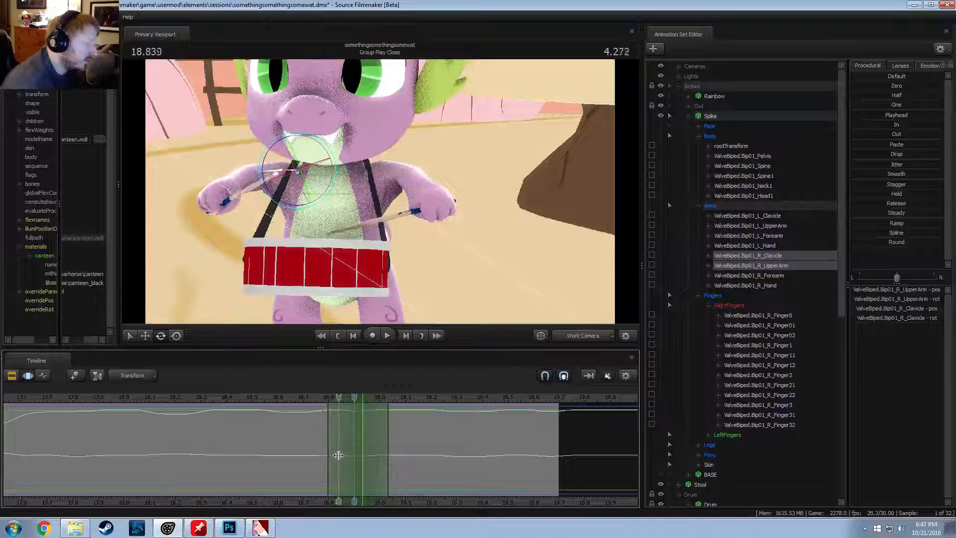
pyautogui.keyDown('shift'); pyautogui.scroll(-1, 339, 453); pyautogui.keyUp('shift')
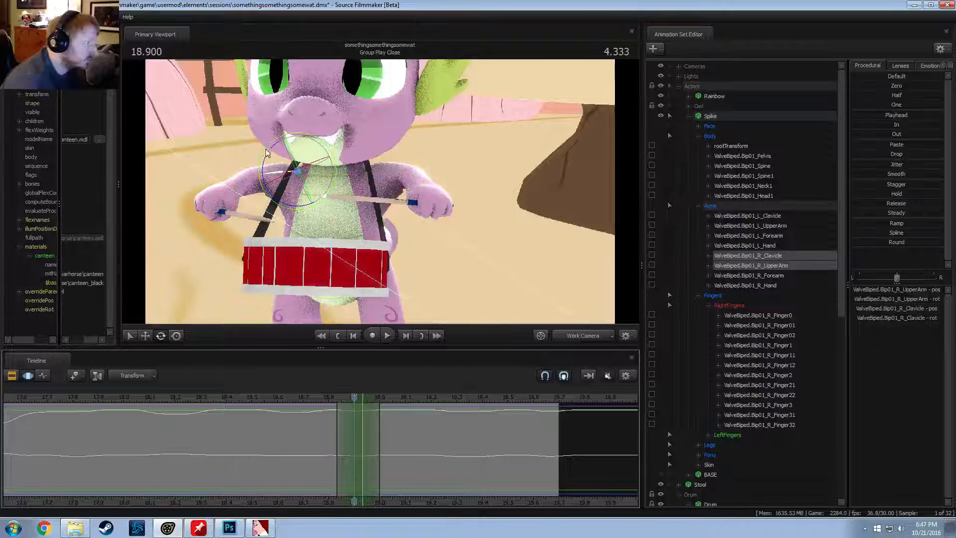
pyautogui.moveTo(266, 152); pyautogui.dragTo(297, 168)
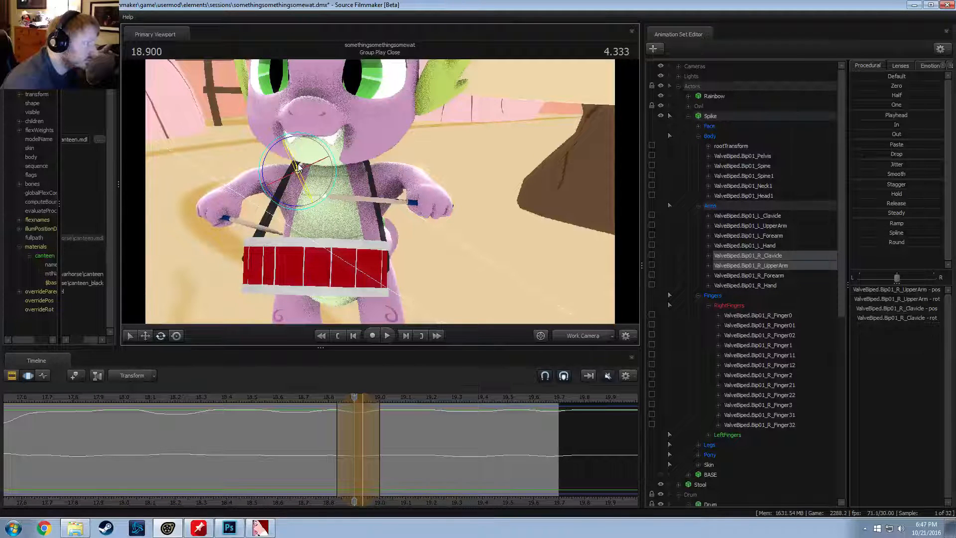
pyautogui.press('shift')
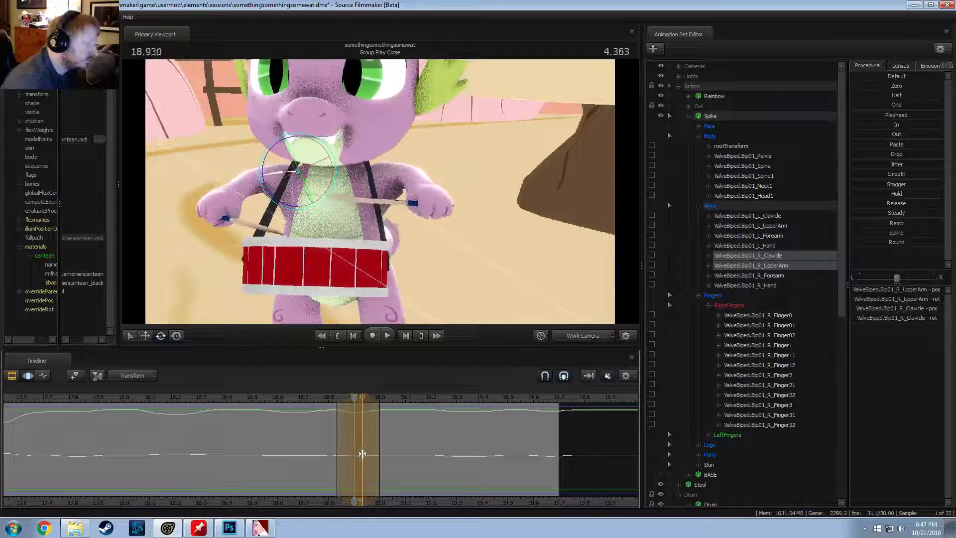
pyautogui.click(566, 341)
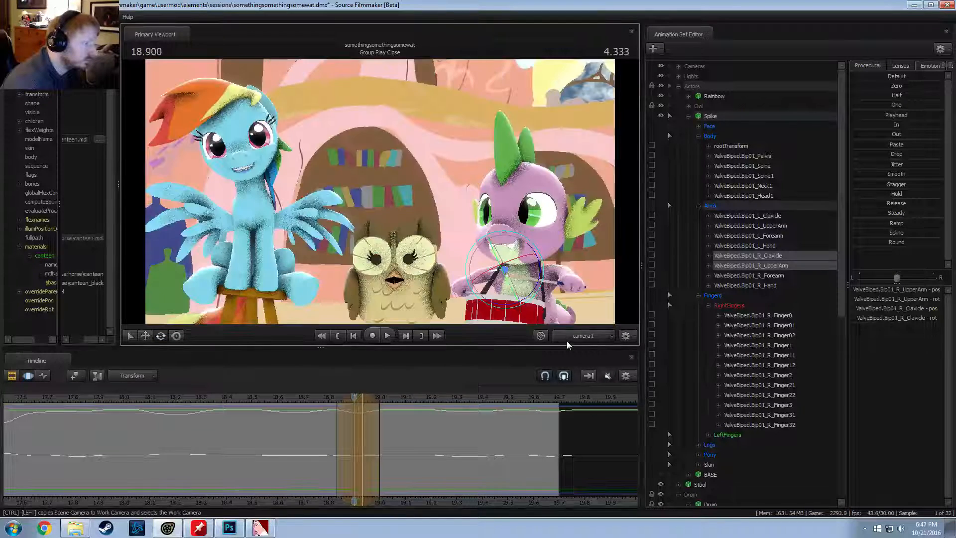
pyautogui.click(566, 341)
# Step: Rotate Spike's right clavicle and upper arm within time selections around 19.333 and 19.666
pyautogui.press('shift')
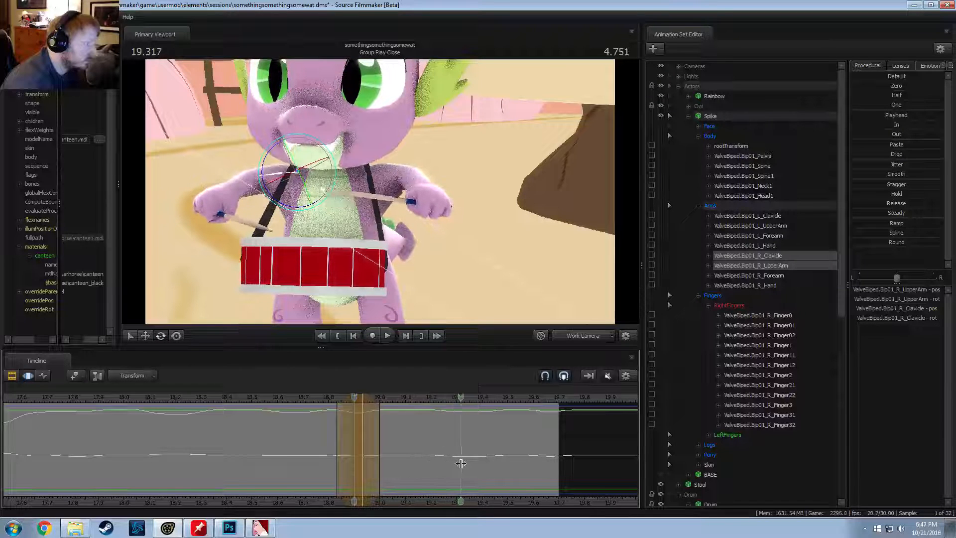
pyautogui.click(463, 466)
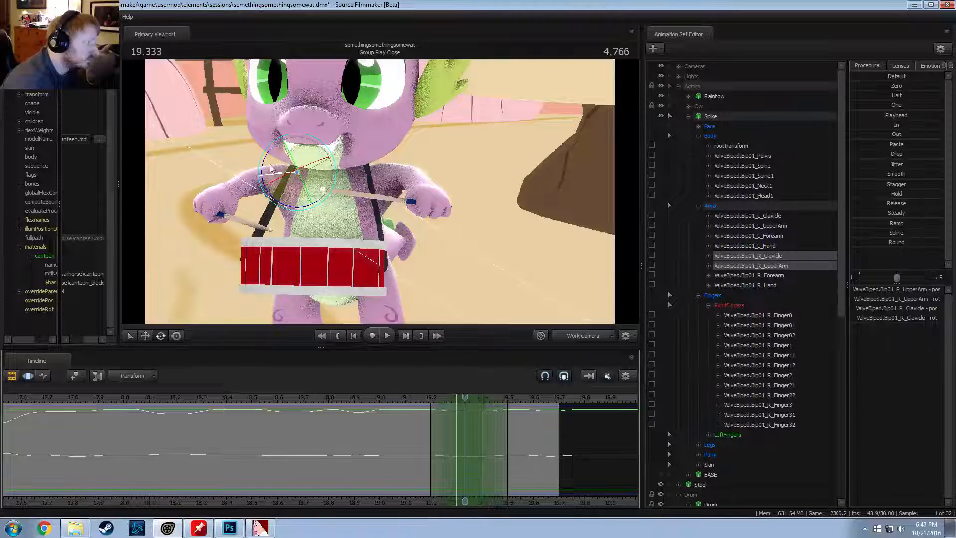
pyautogui.moveTo(267, 155); pyautogui.dragTo(267, 159)
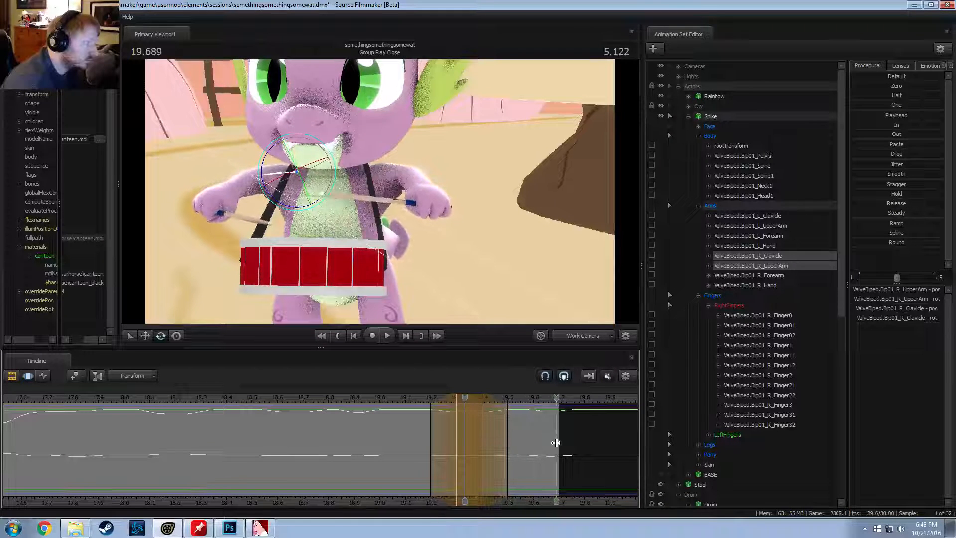
pyautogui.click(550, 438)
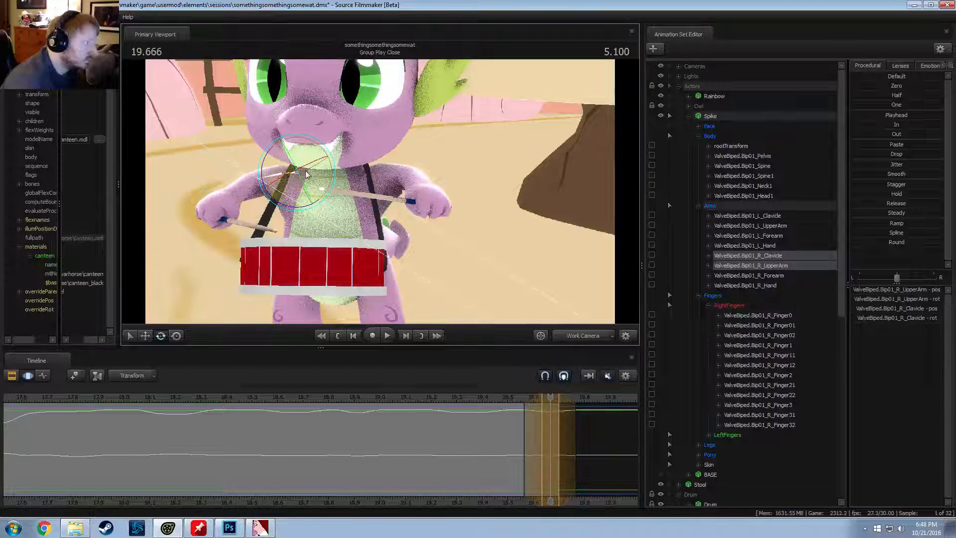
# Step: Play back the last second of the shot repeatedly through camera1 to examine Spike's drum hits
pyautogui.click(438, 399)
pyautogui.press('space')
pyautogui.press('space')
pyautogui.moveTo(375, 396); pyautogui.dragTo(366, 396)
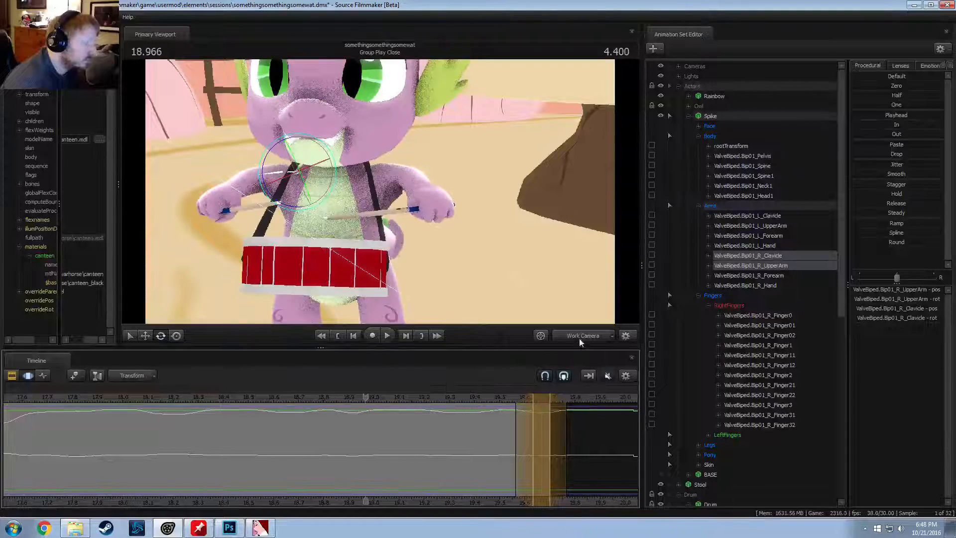
pyautogui.click(579, 338)
pyautogui.press('space')
pyautogui.press('space')
pyautogui.click(321, 396)
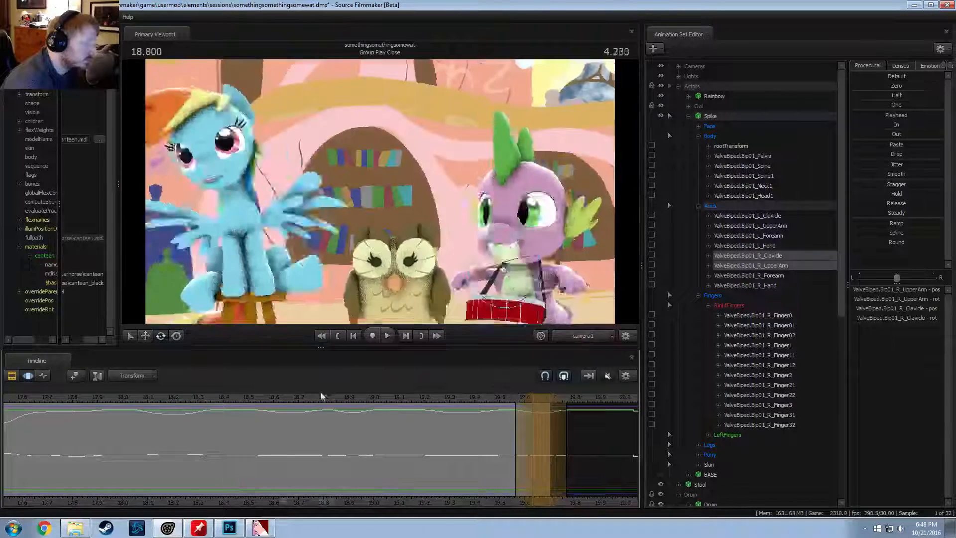
pyautogui.press('space')
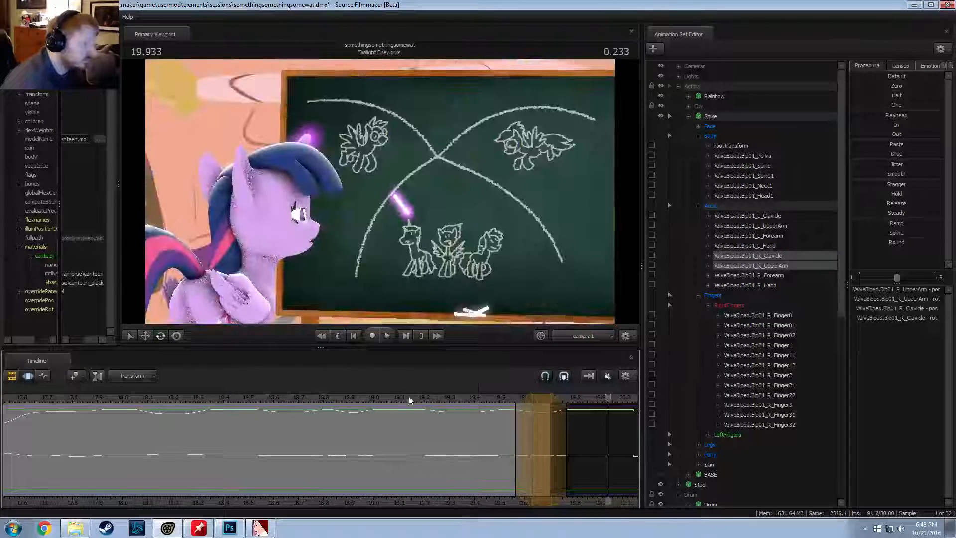
pyautogui.click(402, 394)
pyautogui.press('space')
pyautogui.press('space')
pyautogui.click(307, 391)
pyautogui.press('space')
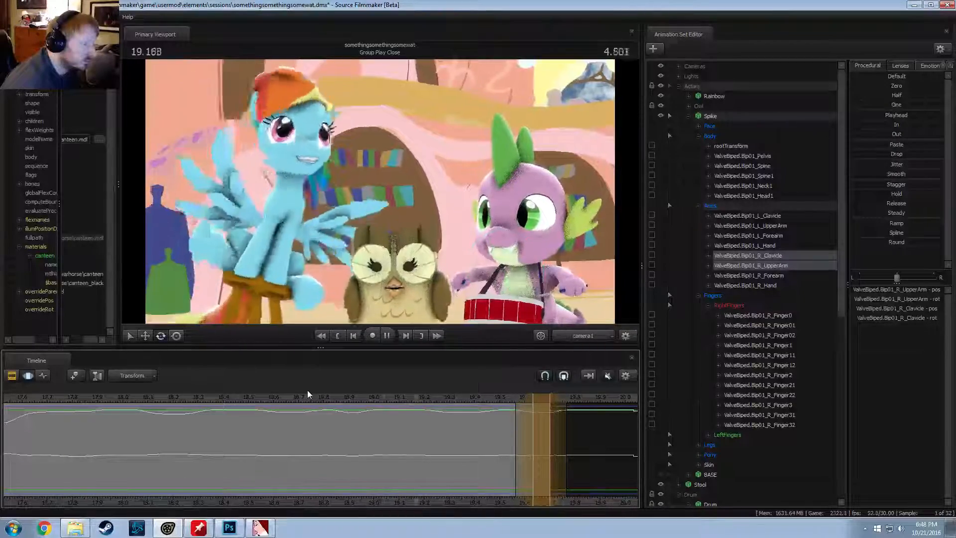
pyautogui.press('space')
# Step: Play the whole shot from 14.7 through camera1 to review Spike's drumming
pyautogui.scroll(-7, 299, 392)
pyautogui.click(225, 399)
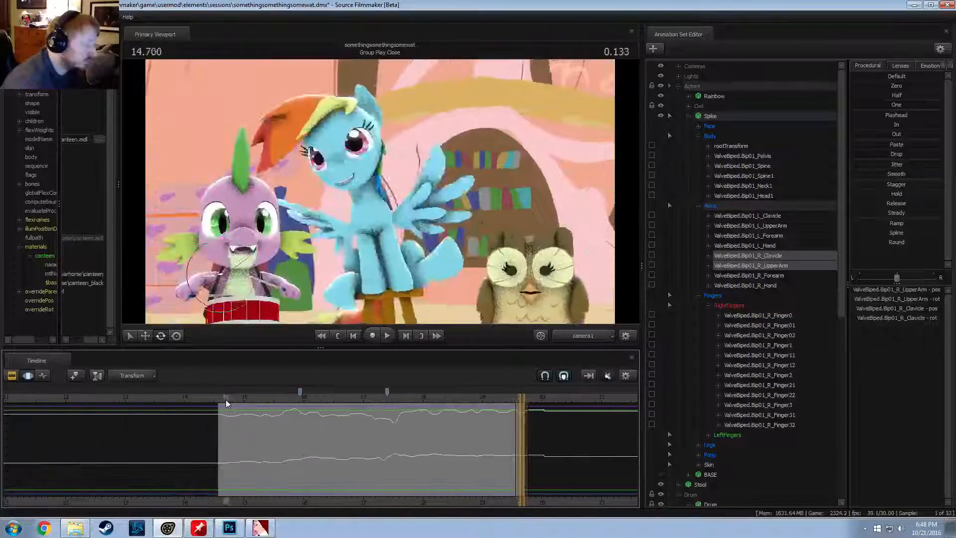
pyautogui.press('space')
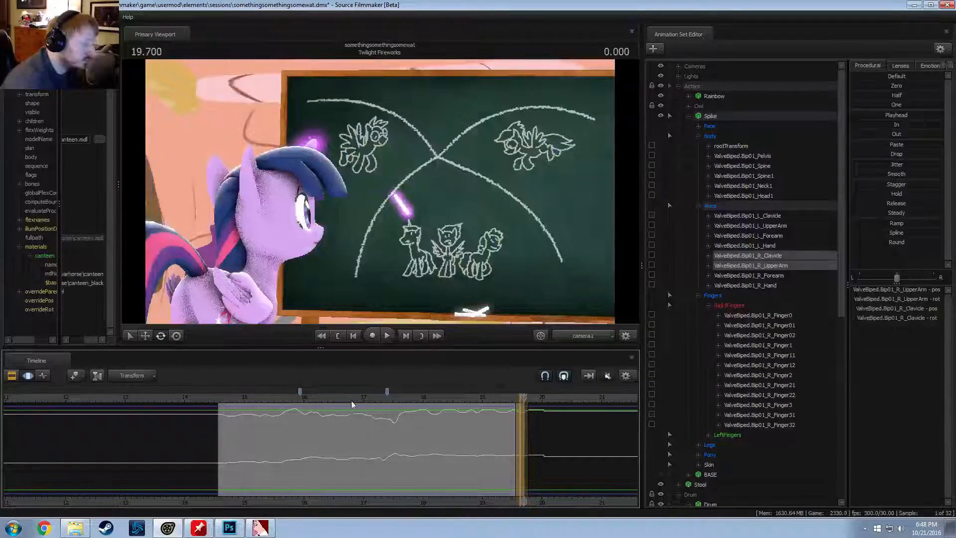
pyautogui.press('space')
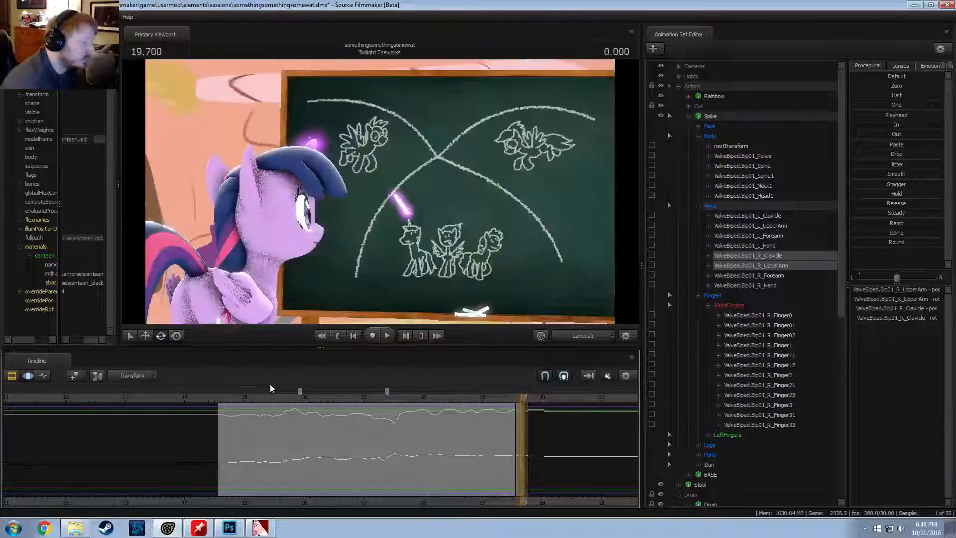
pyautogui.press('space')
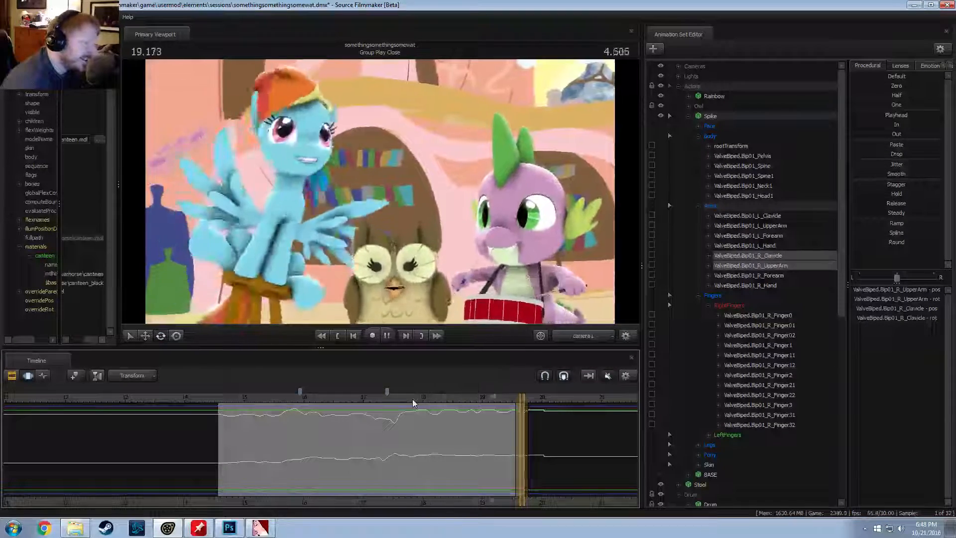
pyautogui.press('space')
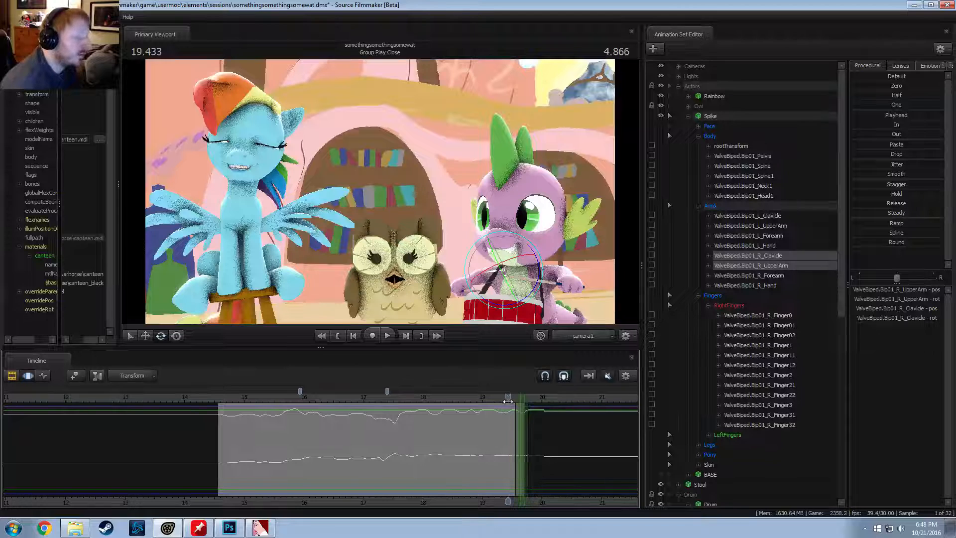
# Step: Set a time selection from about 15.8 to 17.6 with a soft falloff on both sides
pyautogui.moveTo(507, 401); pyautogui.dragTo(505, 403)
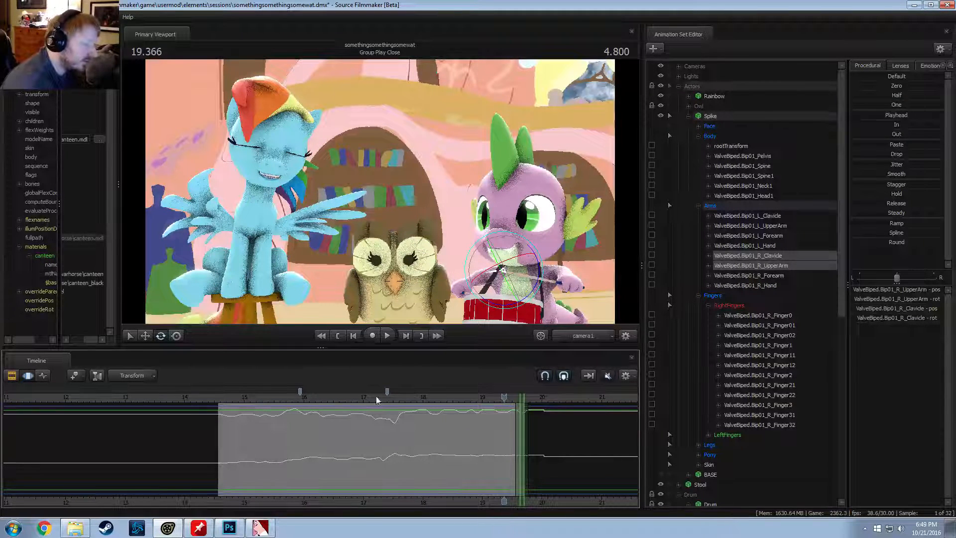
pyautogui.click(273, 398)
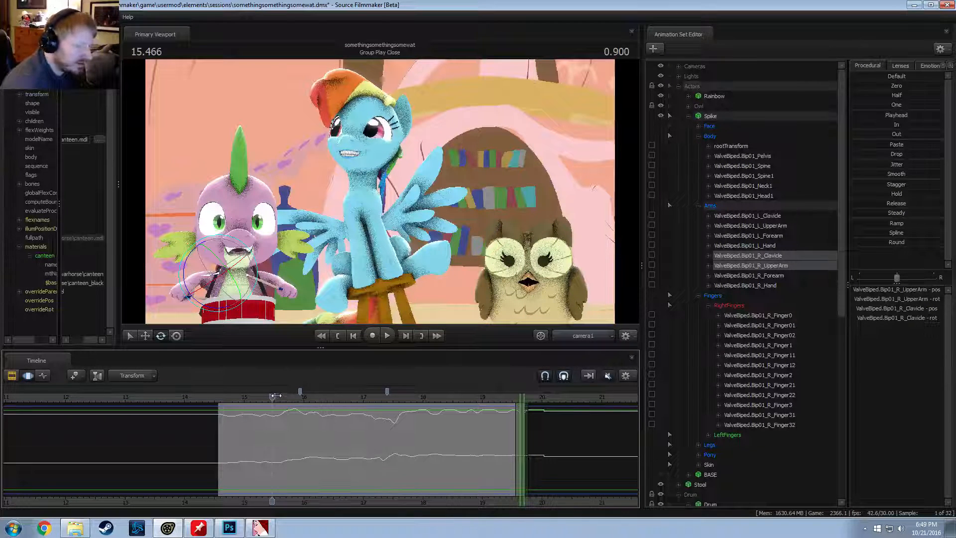
pyautogui.moveTo(282, 398); pyautogui.dragTo(225, 400)
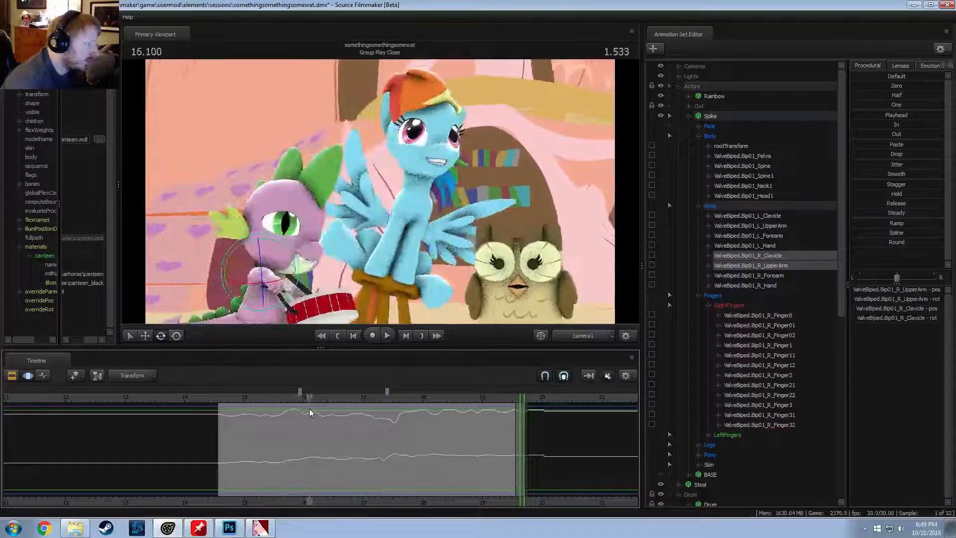
pyautogui.moveTo(309, 409); pyautogui.dragTo(288, 407)
pyautogui.scroll(3, 287, 420)
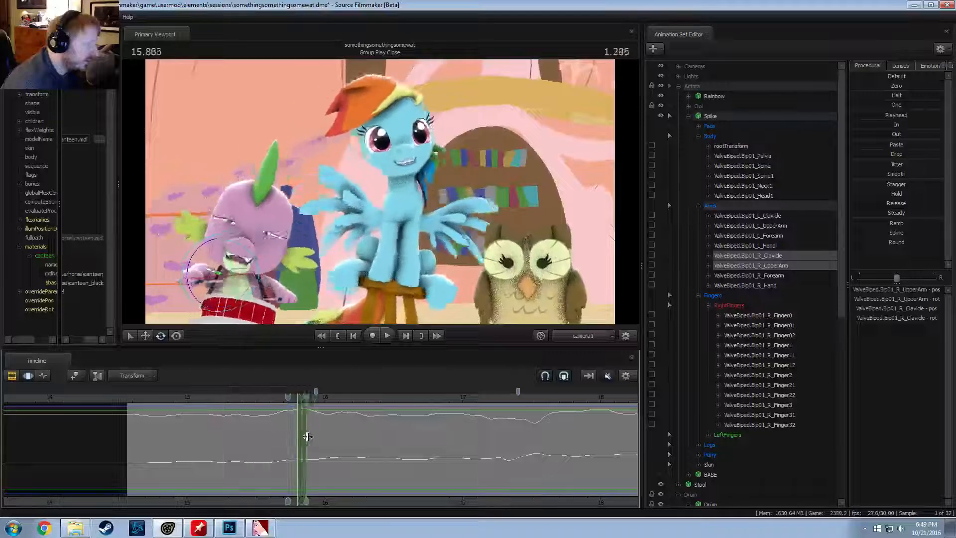
pyautogui.moveTo(308, 437); pyautogui.dragTo(540, 478)
pyautogui.keyDown('shift'); pyautogui.scroll(3, 541, 478); pyautogui.keyUp('shift')
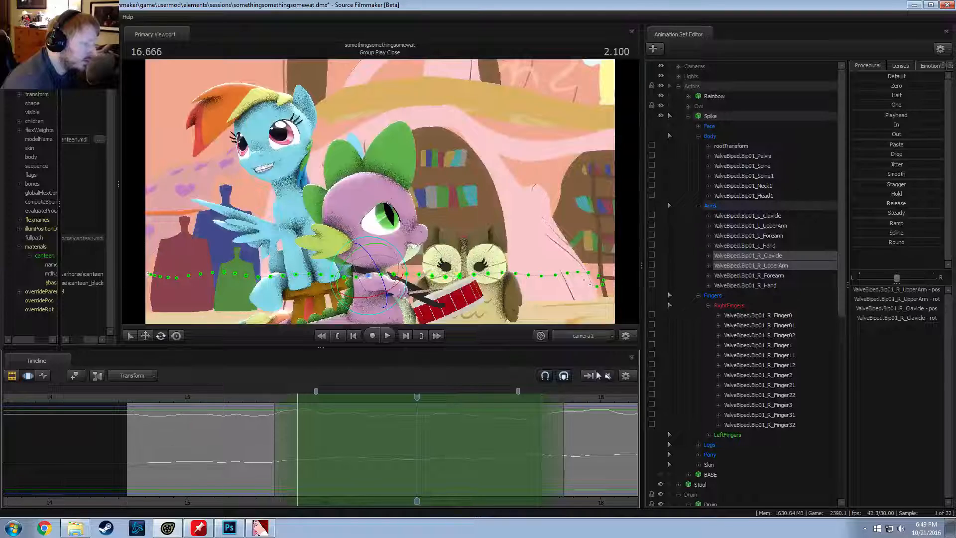
# Step: Rotate Spike's left clavicle and upper arm within the time selection through the Work Camera, and check the motion up to 16.466
pyautogui.click(582, 336)
pyautogui.moveTo(448, 209); pyautogui.dragTo(351, 216)
pyautogui.keyDown('ctrl'); pyautogui.click(350, 204); pyautogui.keyUp('ctrl')
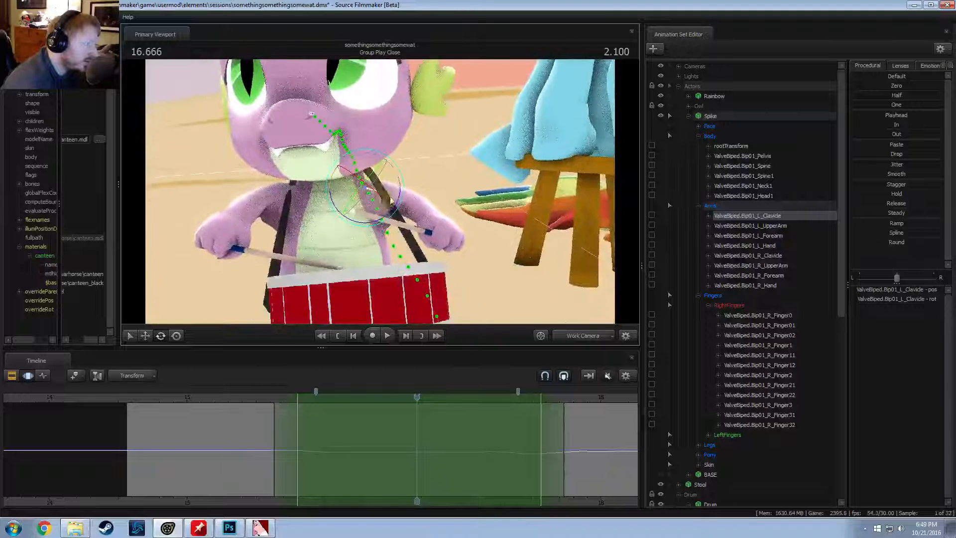
pyautogui.keyDown('ctrl'); pyautogui.click(397, 195); pyautogui.keyUp('ctrl')
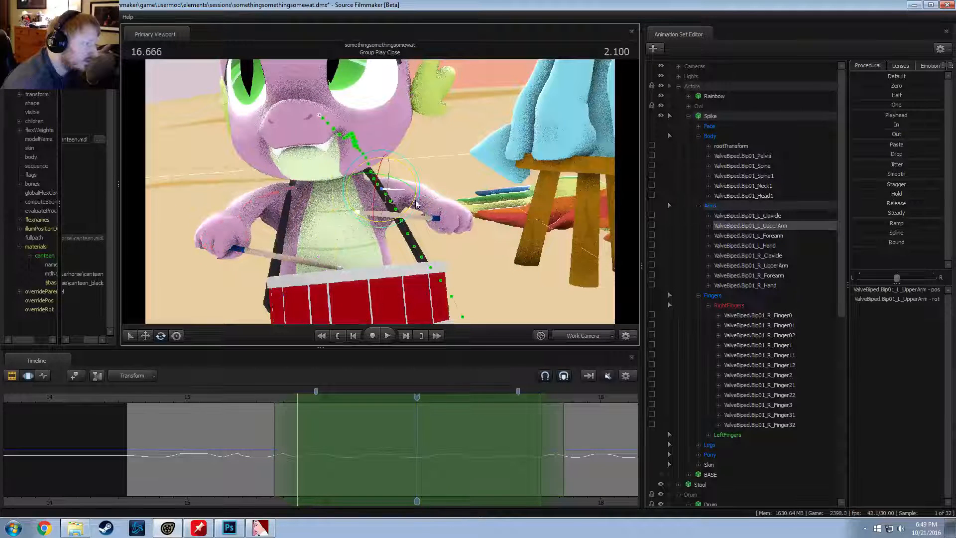
pyautogui.moveTo(417, 204); pyautogui.dragTo(404, 202)
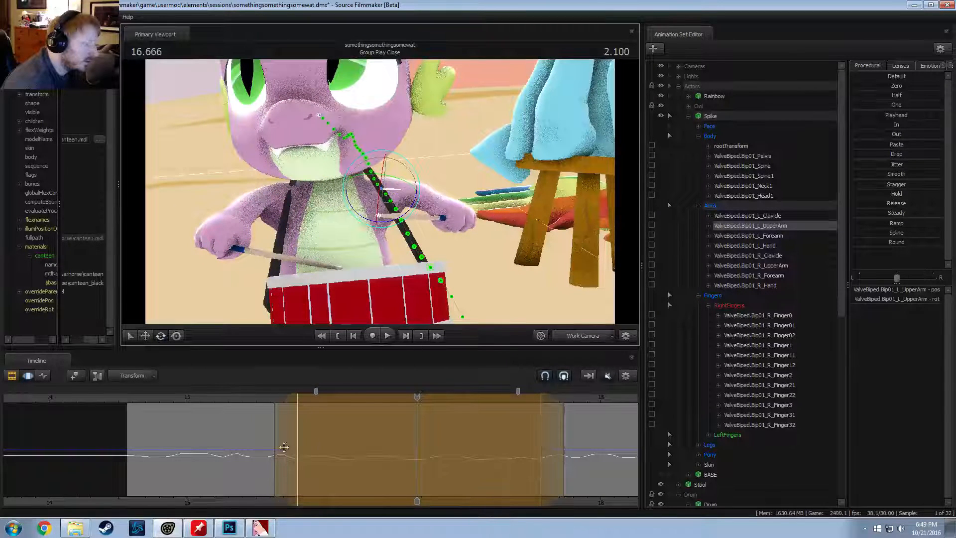
pyautogui.moveTo(283, 446); pyautogui.dragTo(438, 476)
pyautogui.moveTo(253, 399); pyautogui.dragTo(418, 431)
pyautogui.moveTo(380, 192); pyautogui.dragTo(380, 196)
pyautogui.moveTo(426, 403); pyautogui.dragTo(390, 400)
# Step: Rotate Spike's left forearm at 16.466 to lower the left drumstick onto the drum head
pyautogui.keyDown('alt'); pyautogui.moveTo(389, 193); pyautogui.dragTo(368, 212); pyautogui.keyUp('alt')
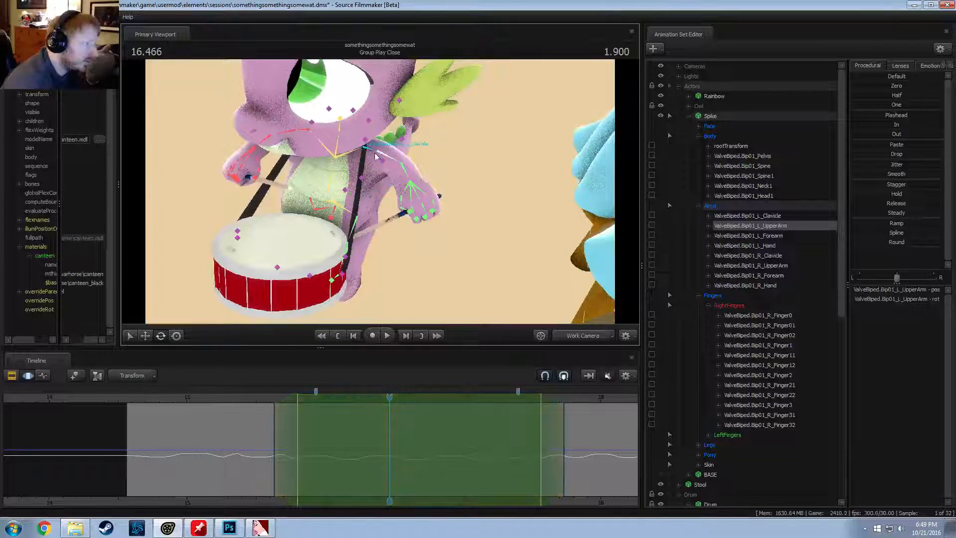
pyautogui.click(384, 163)
pyautogui.moveTo(390, 173); pyautogui.dragTo(368, 181)
pyautogui.click(389, 184)
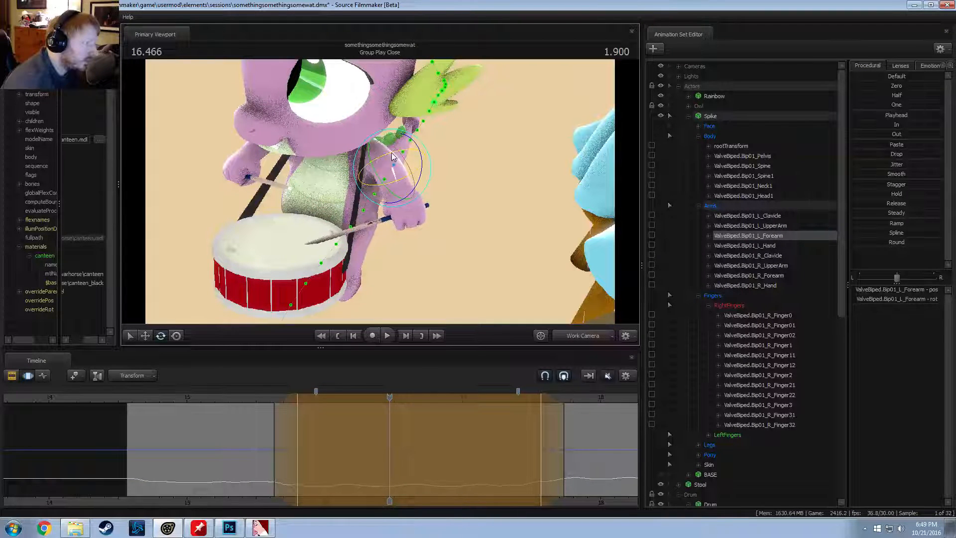
pyautogui.keyDown('alt'); pyautogui.moveTo(393, 158); pyautogui.dragTo(414, 147); pyautogui.keyUp('alt')
# Step: Set a short time selection with falloff around 16.0 and rotate Spike's left clavicle and upper arm within it
pyautogui.press('shift')
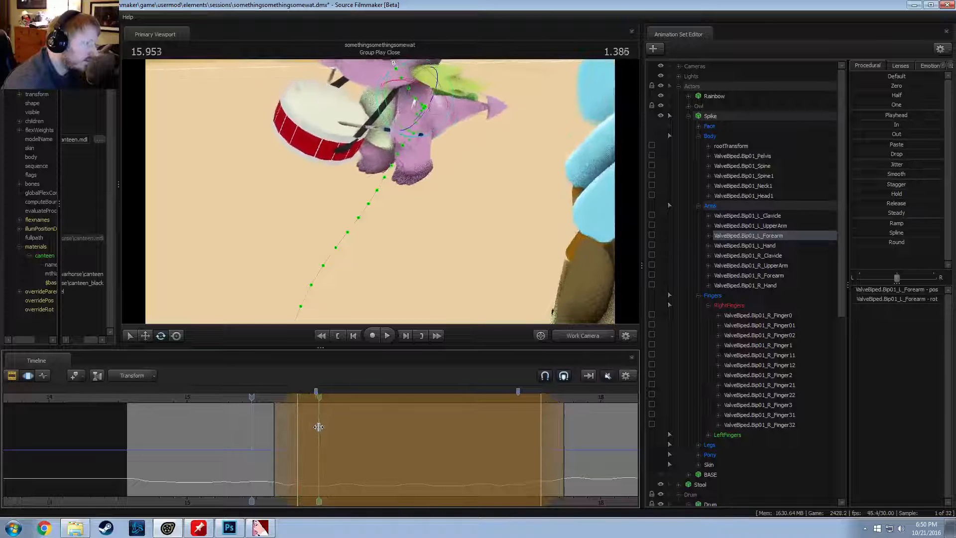
pyautogui.moveTo(312, 427); pyautogui.dragTo(337, 429)
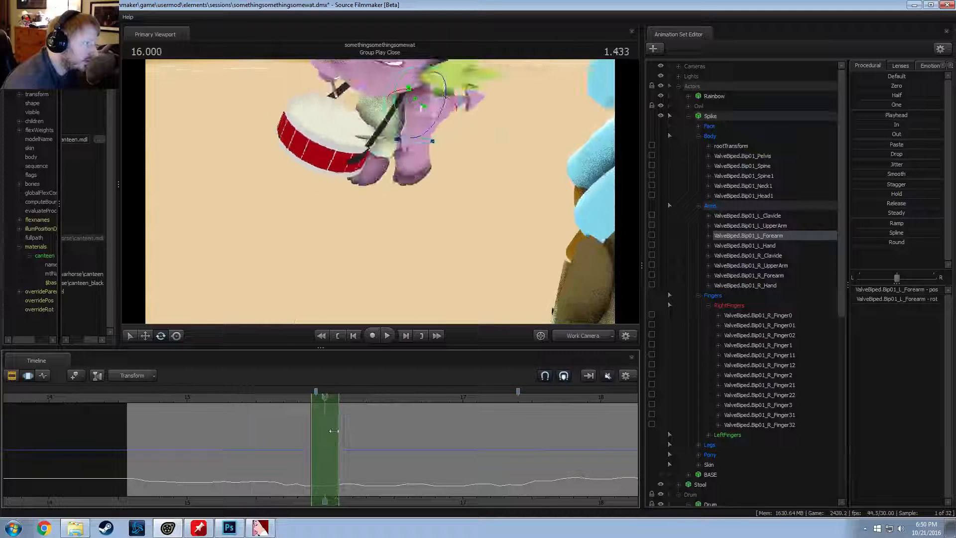
pyautogui.click(325, 425)
pyautogui.scroll(3, 324, 424)
pyautogui.keyDown('alt'); pyautogui.moveTo(359, 205); pyautogui.dragTo(402, 157); pyautogui.keyUp('alt')
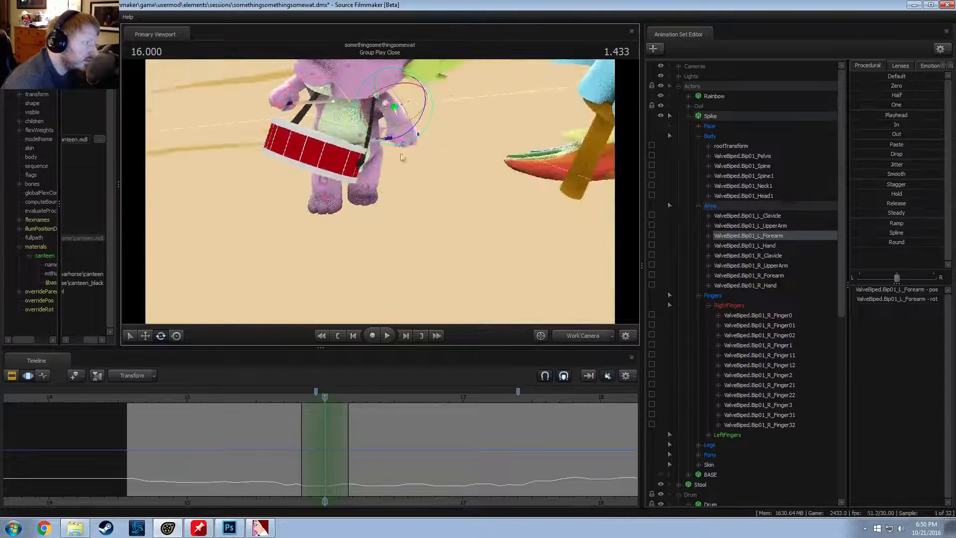
pyautogui.click(377, 100)
pyautogui.keyDown('ctrl'); pyautogui.click(390, 102); pyautogui.keyUp('ctrl')
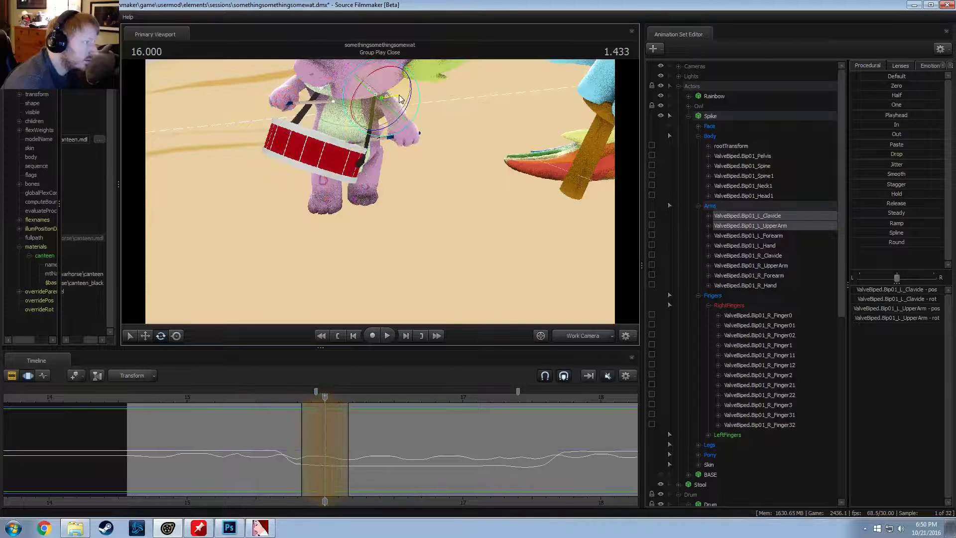
pyautogui.keyDown('alt'); pyautogui.moveTo(383, 178); pyautogui.dragTo(380, 191); pyautogui.keyUp('alt')
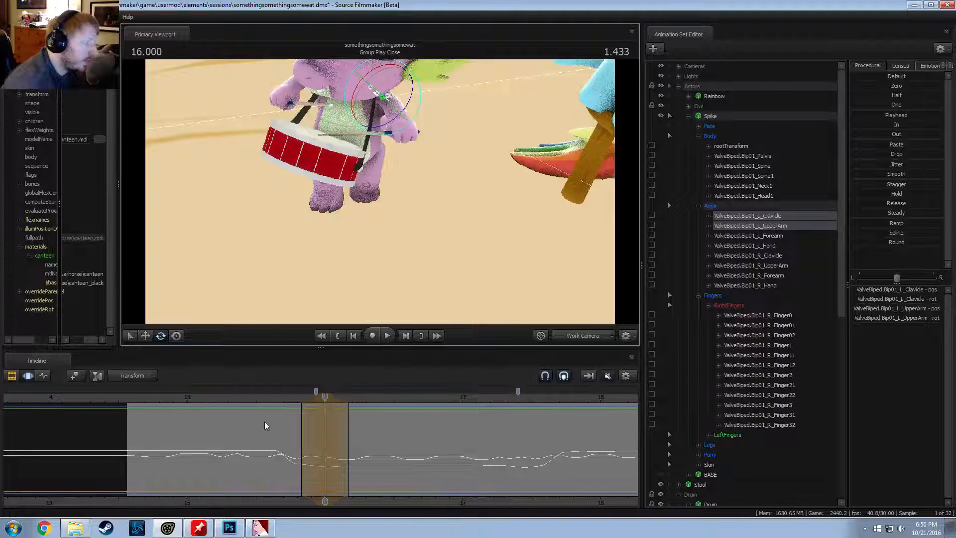
# Step: Set a short time selection around 16.466 and rotate Spike's left hand within it to adjust the drumstick
pyautogui.press('shift')
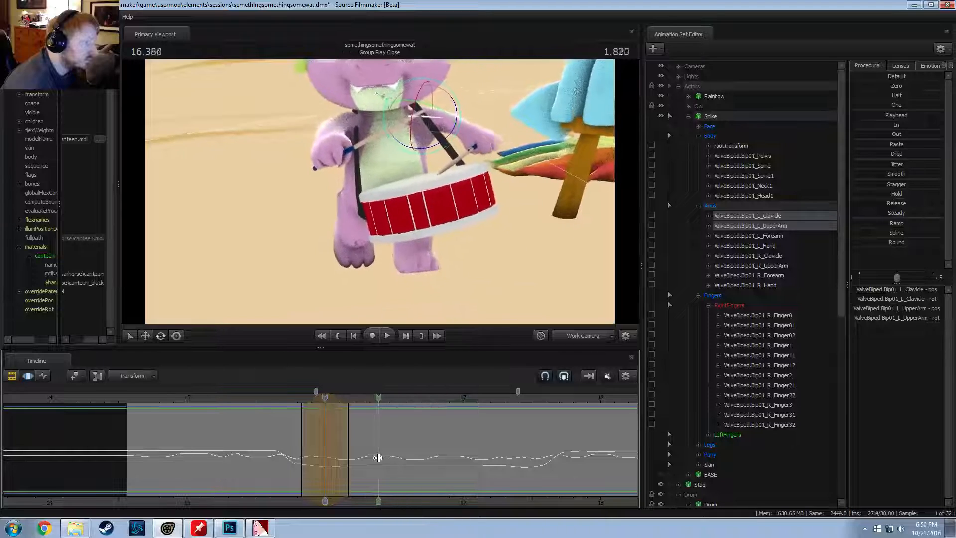
pyautogui.click(372, 461)
pyautogui.scroll(3, 372, 461)
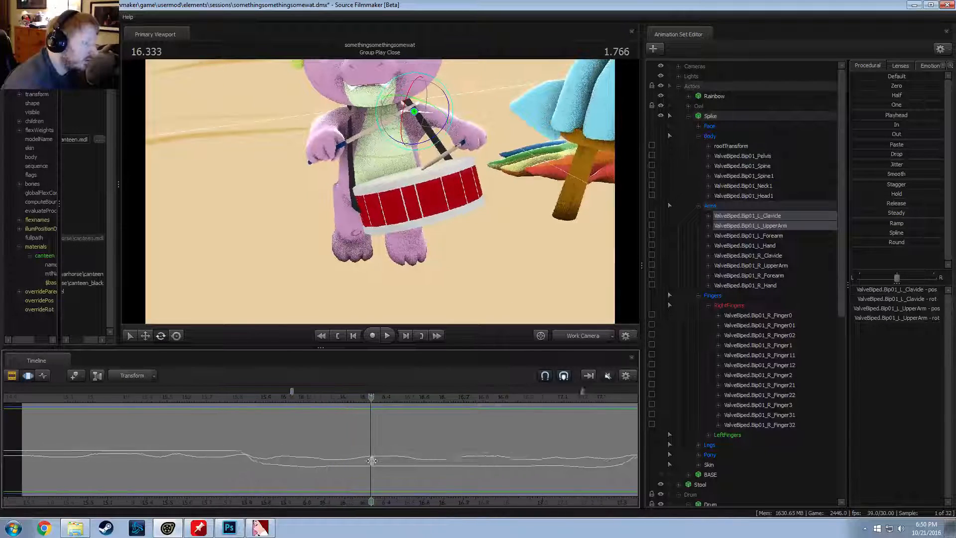
pyautogui.click(404, 467)
pyautogui.keyDown('alt'); pyautogui.moveTo(429, 283); pyautogui.dragTo(448, 297); pyautogui.keyUp('alt')
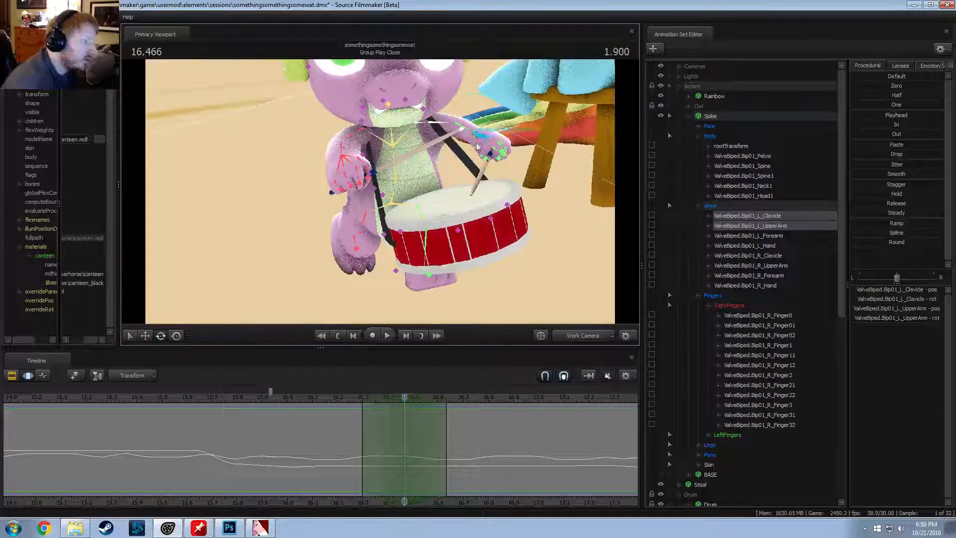
pyautogui.click(491, 153)
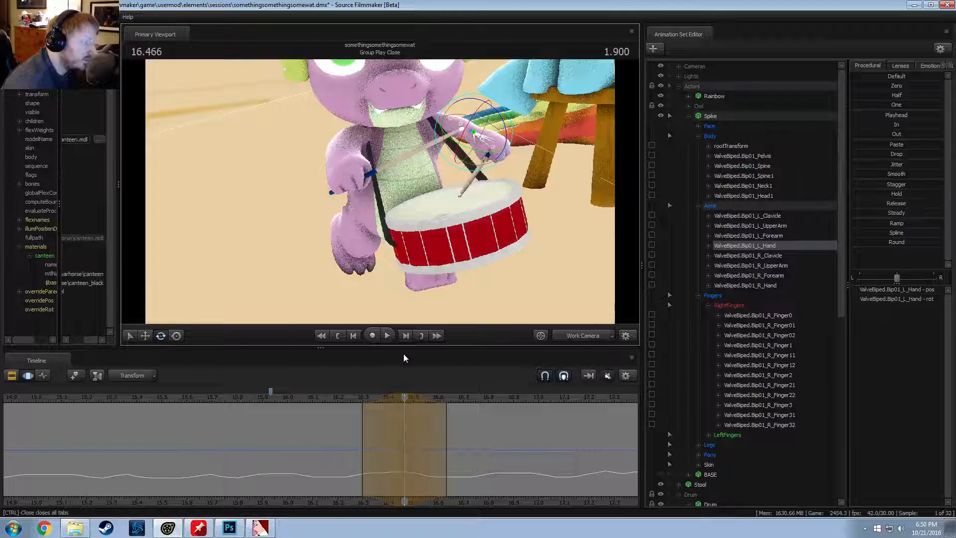
# Step: Play the shot from about 16.166 through camera1 to review Spike's left-hand drum hits
pyautogui.click(366, 417)
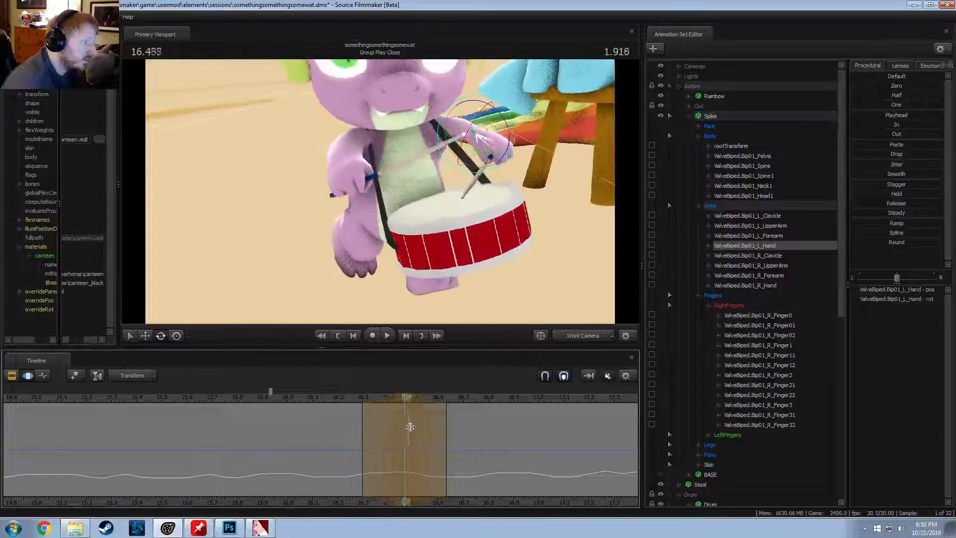
pyautogui.click(574, 339)
pyautogui.scroll(-2, 350, 422)
pyautogui.press('shift')
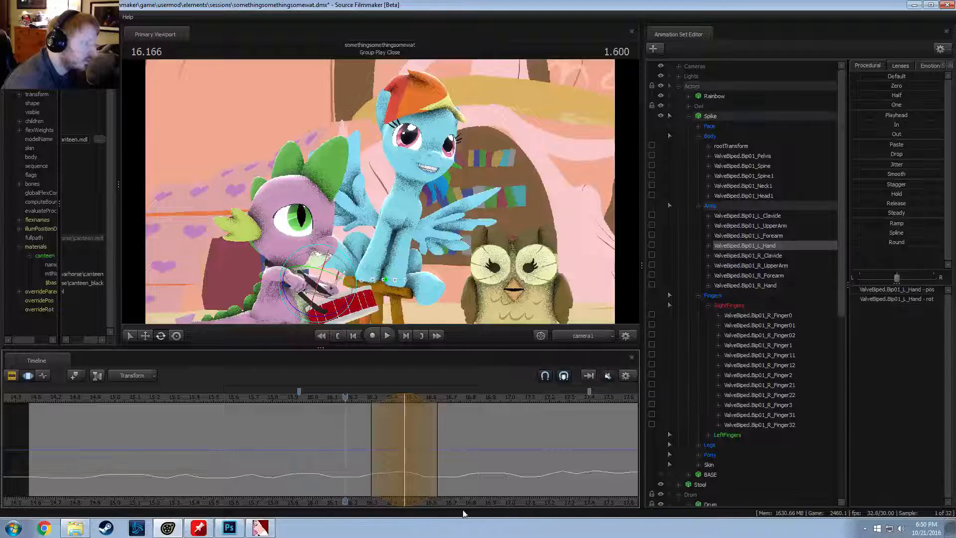
pyautogui.press('space')
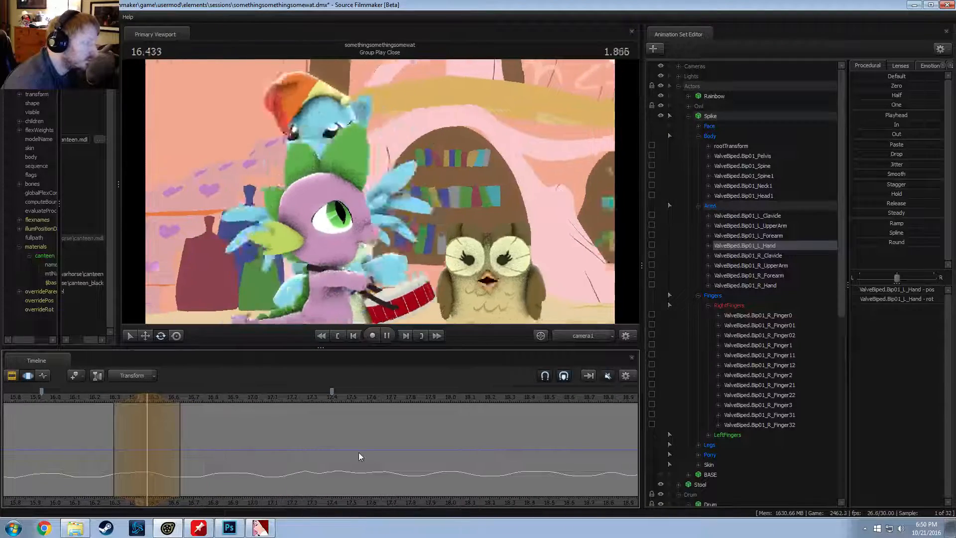
pyautogui.press('space')
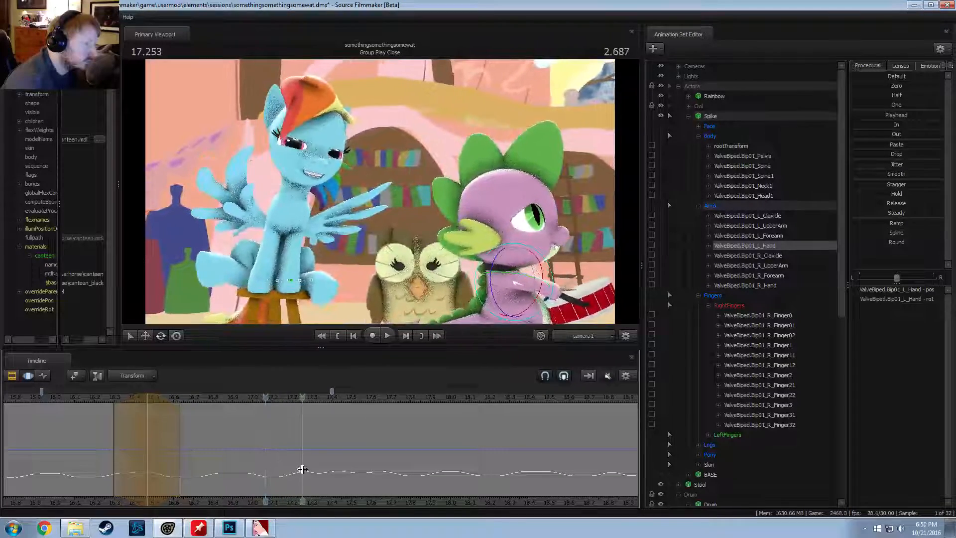
# Step: Set a short time selection around 17.266, rotate Spike's left forearm within it, and check the pose through camera1
pyautogui.click(301, 469)
pyautogui.click(565, 336)
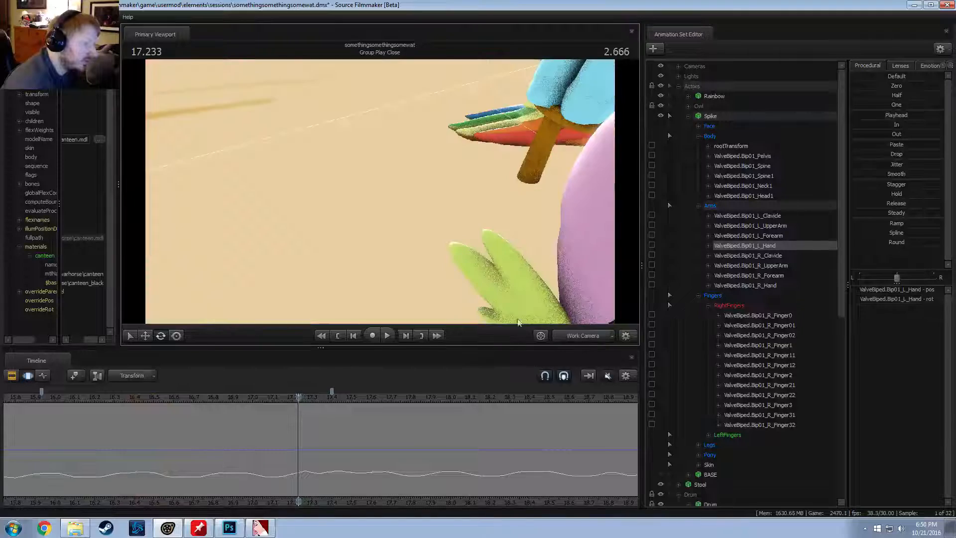
pyautogui.moveTo(508, 298); pyautogui.dragTo(573, 289)
pyautogui.press('s')
pyautogui.moveTo(380, 192); pyautogui.dragTo(398, 178)
pyautogui.press('w')
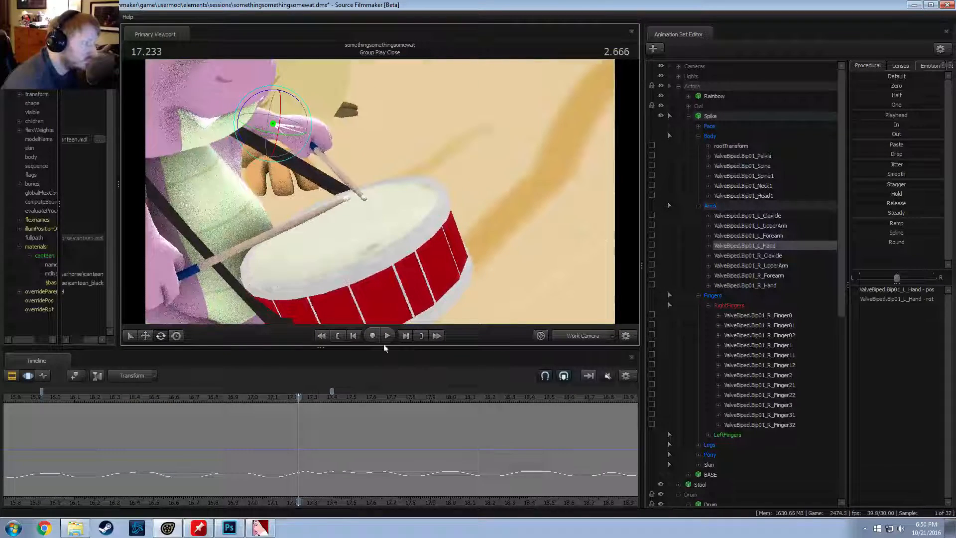
pyautogui.moveTo(298, 449)
pyautogui.mouseDown()
pyautogui.moveTo(320, 452)
pyautogui.moveTo(306, 454)
pyautogui.mouseUp()
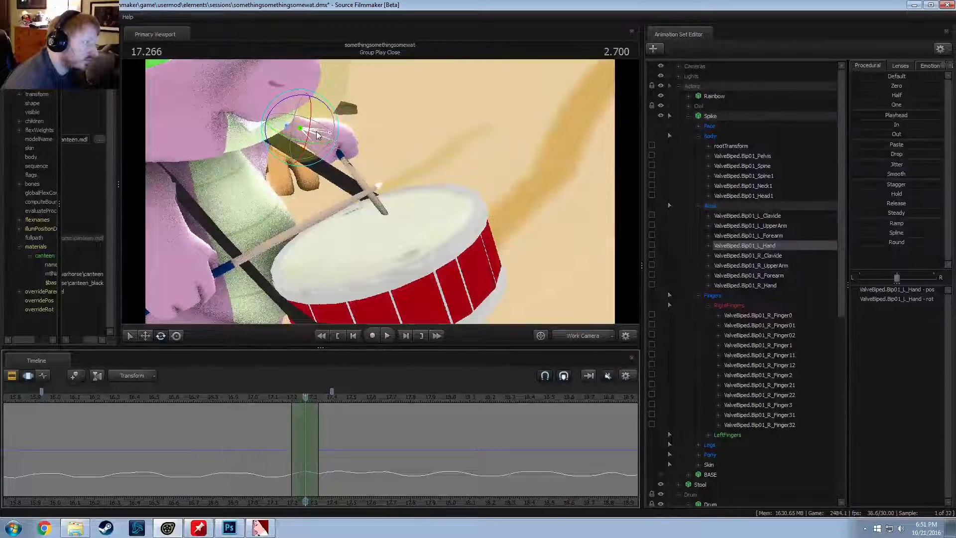
pyautogui.keyDown('alt'); pyautogui.moveTo(381, 161); pyautogui.dragTo(375, 185); pyautogui.keyUp('alt')
pyautogui.click(288, 126)
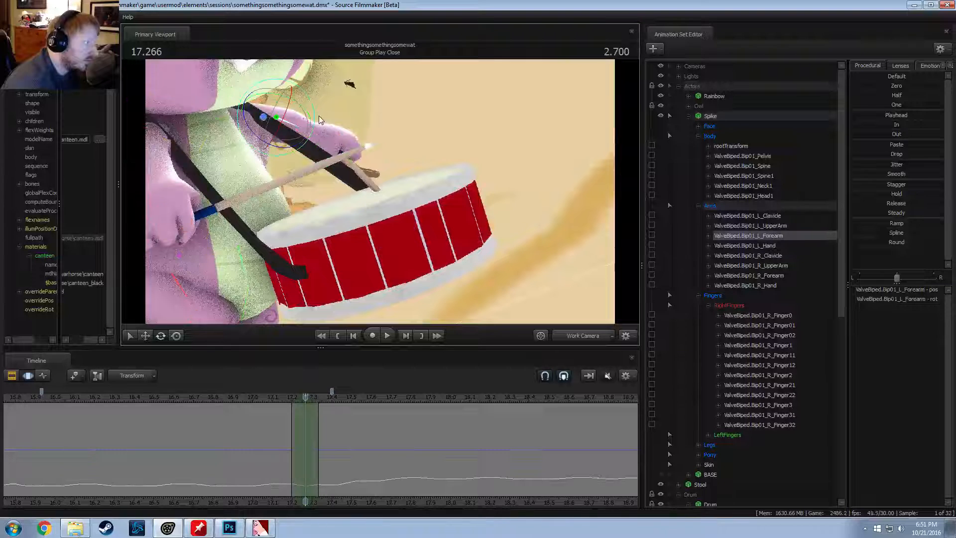
pyautogui.moveTo(317, 115); pyautogui.dragTo(306, 121)
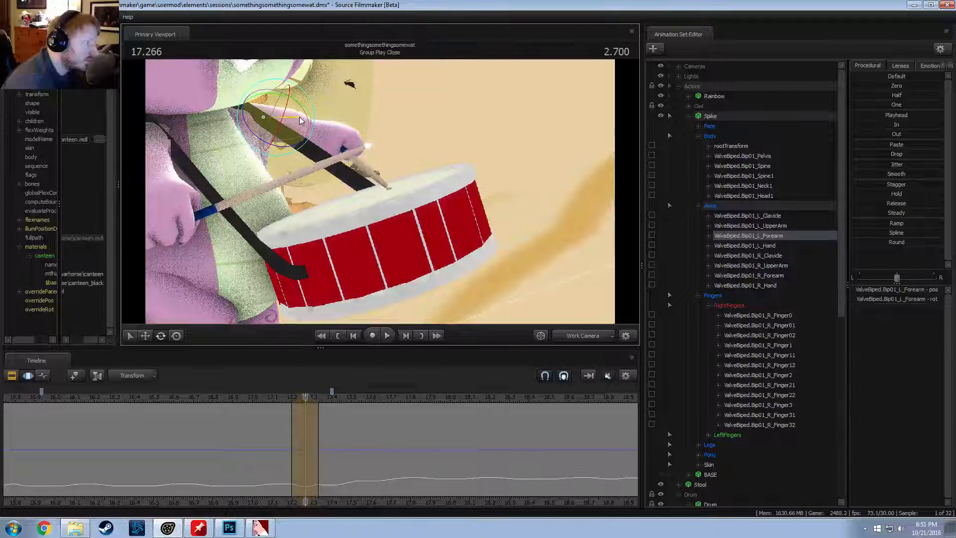
pyautogui.moveTo(305, 428); pyautogui.dragTo(352, 459)
pyautogui.click(592, 338)
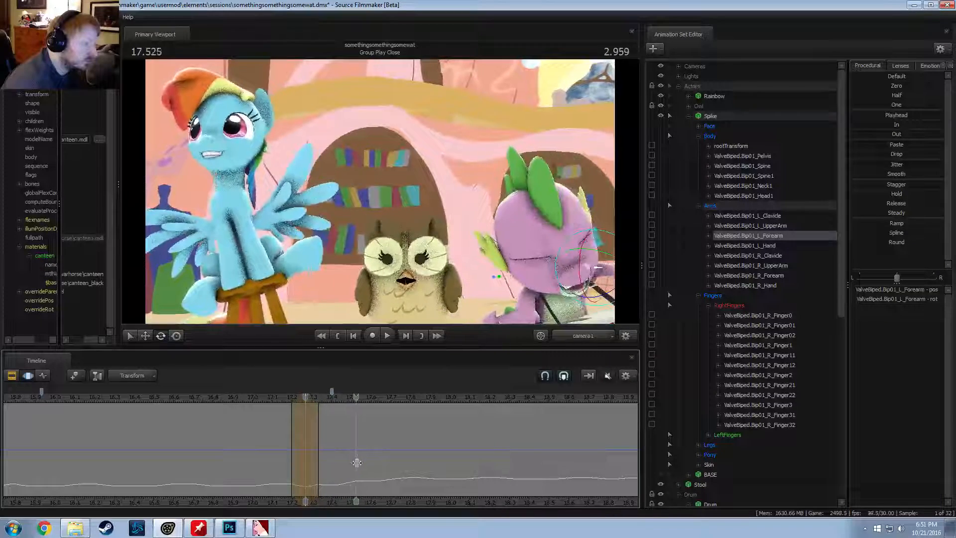
# Step: Set a short time selection around 17.433, rotate Spike's left forearm within it, and review the motion through camera1
pyautogui.keyDown('shift'); pyautogui.click(344, 456); pyautogui.keyUp('shift')
pyautogui.press('f')
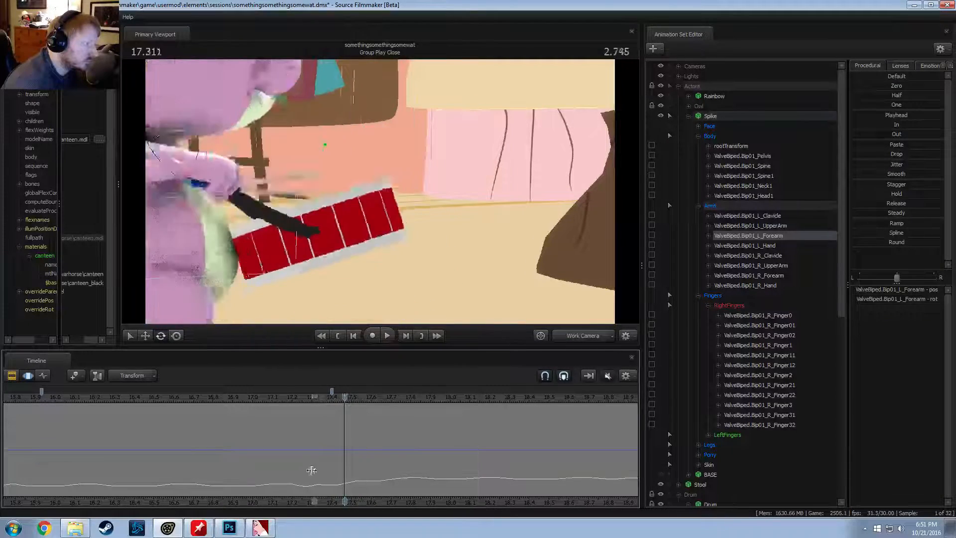
pyautogui.click(341, 478)
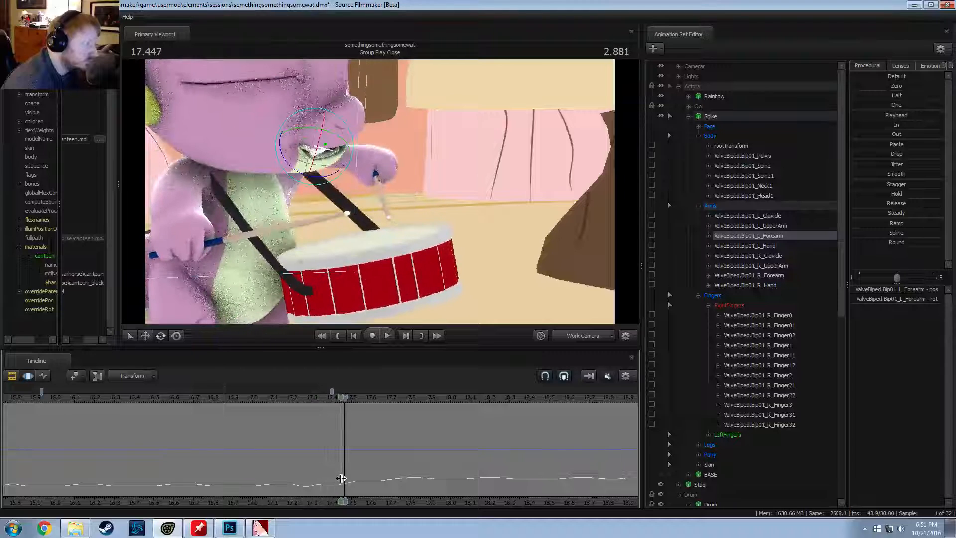
pyautogui.click(339, 478)
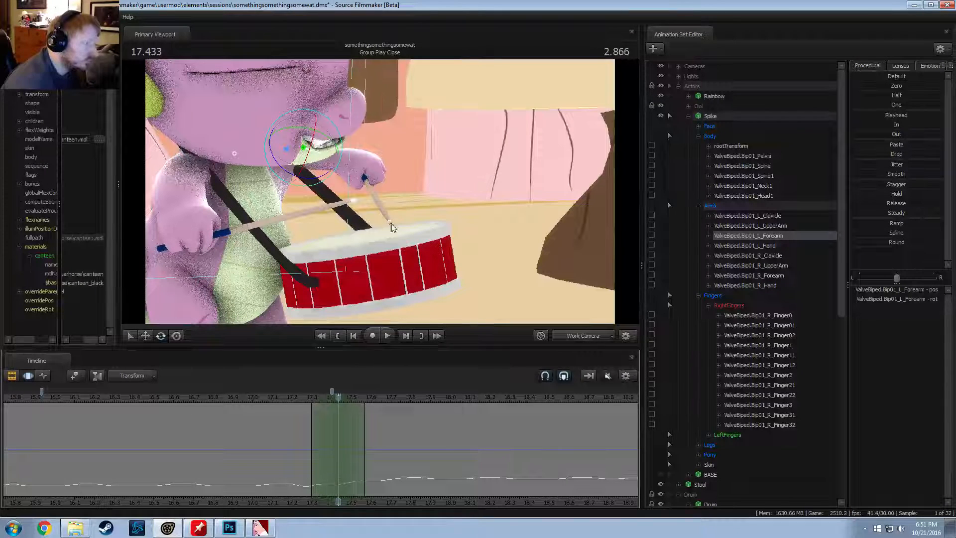
pyautogui.moveTo(333, 152); pyautogui.dragTo(340, 138)
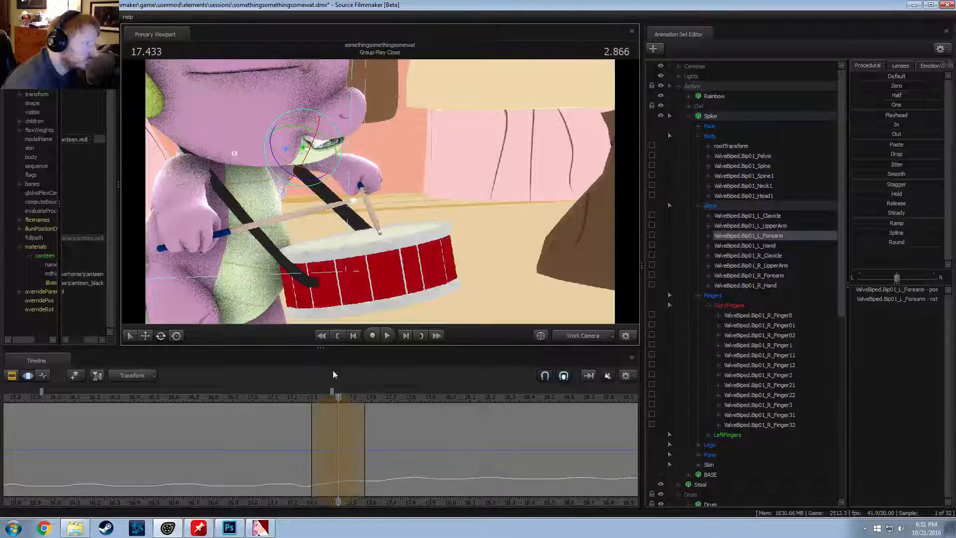
pyautogui.click(296, 429)
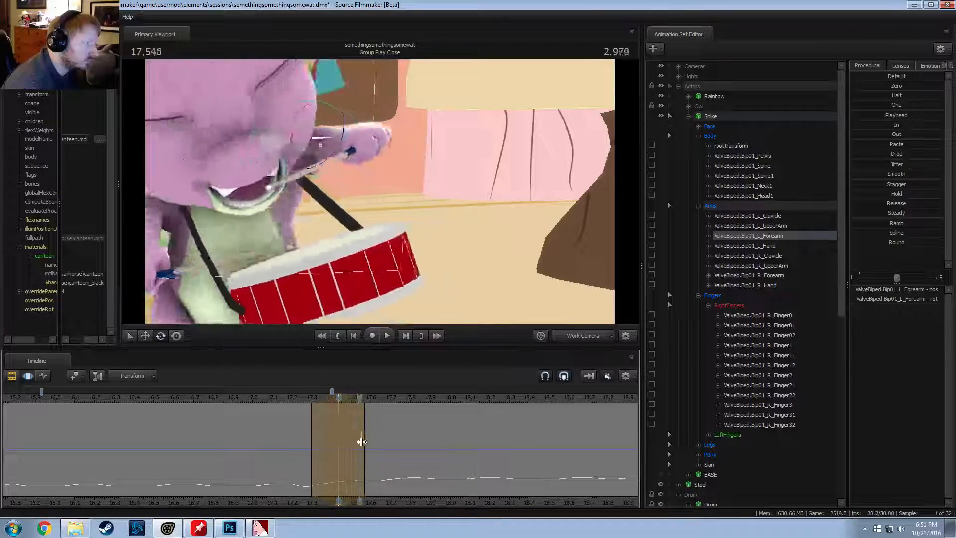
pyautogui.click(585, 337)
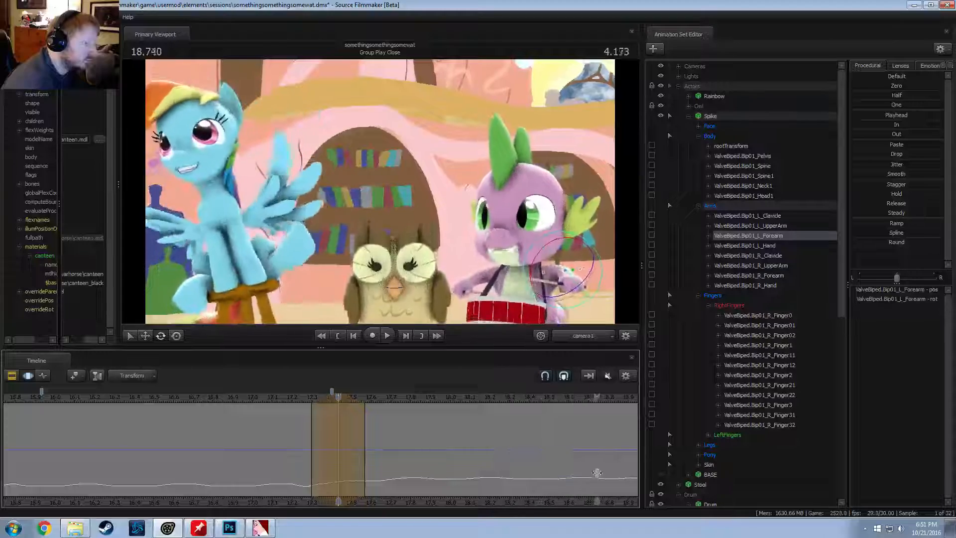
# Step: Play the shot from about 14.7 through camera1 to review Spike's drumming
pyautogui.scroll(-2, 626, 470)
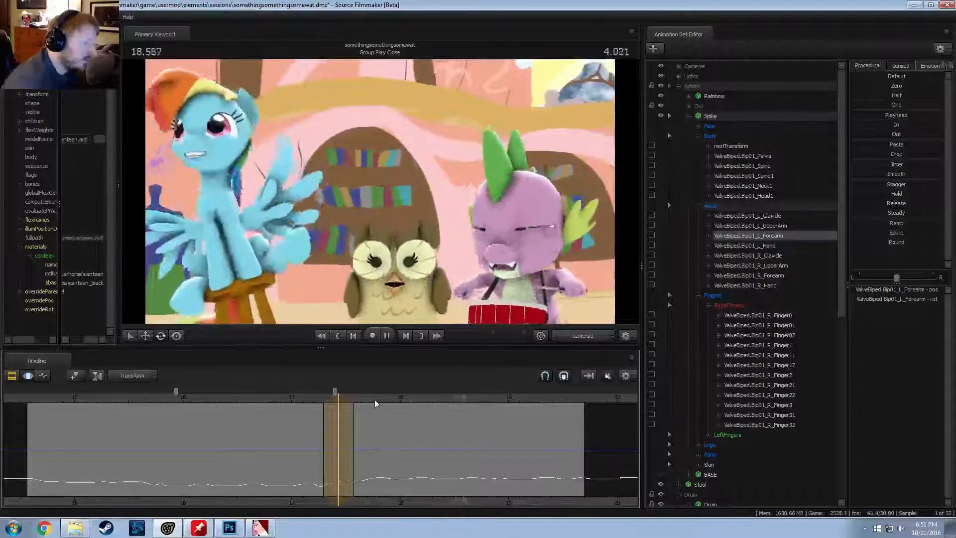
pyautogui.press('space')
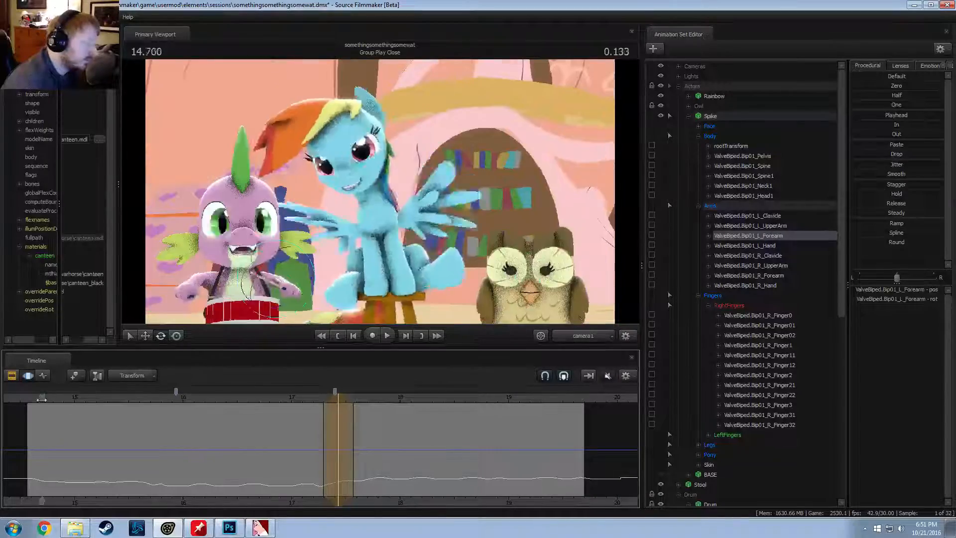
pyautogui.press('F2')
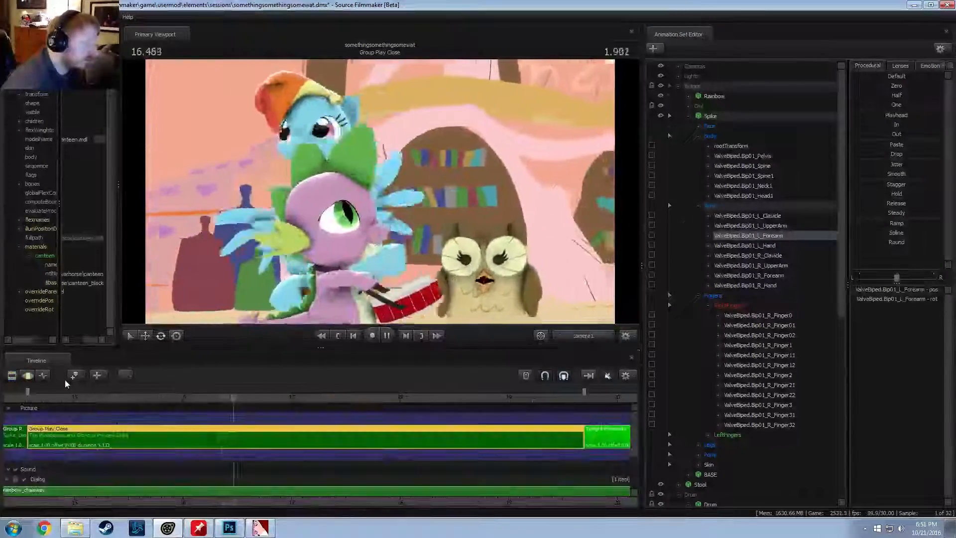
pyautogui.press('space')
pyautogui.press('space')
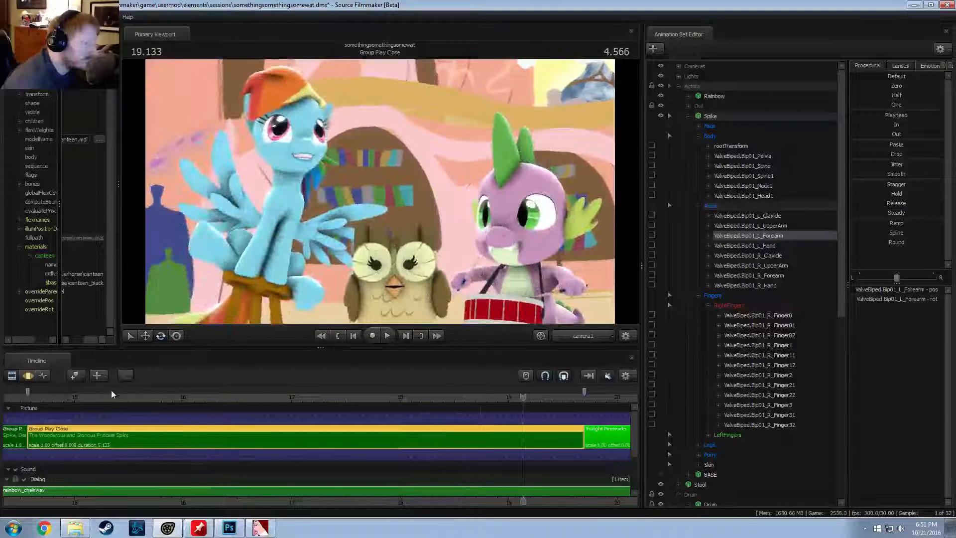
# Step: Play the end of the shot from about 18.2 through camera1 to examine how the drumsticks meet the drum
pyautogui.press('F3')
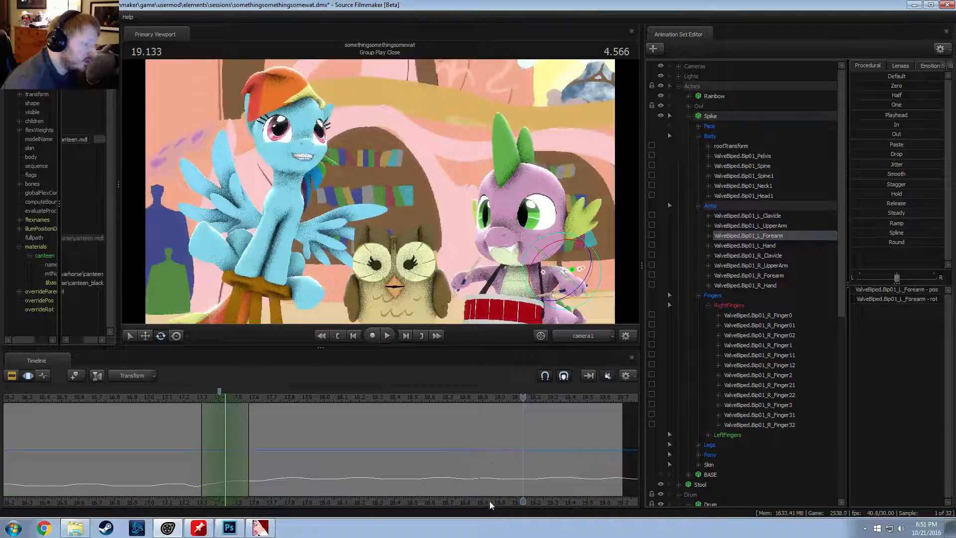
pyautogui.moveTo(460, 498); pyautogui.dragTo(291, 480, button='middle')
pyautogui.scroll(1, 279, 473)
pyautogui.press('shift')
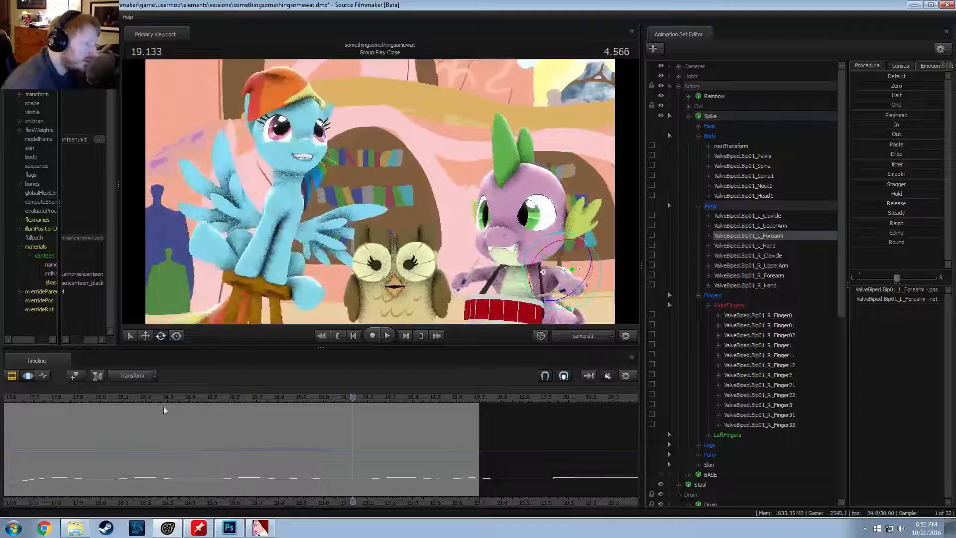
pyautogui.click(145, 395)
pyautogui.press('space')
pyautogui.press('space')
pyautogui.scroll(1, 175, 413)
pyautogui.press('shift')
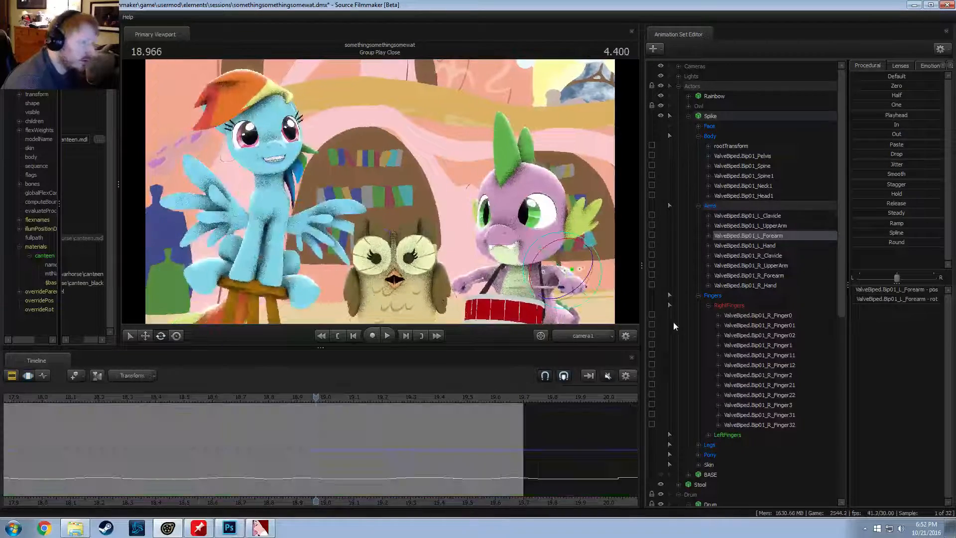
# Step: Select the Drum's Body controls, set a short time selection around 18.633, and frame the drum up close in Work Camera
pyautogui.click(698, 135)
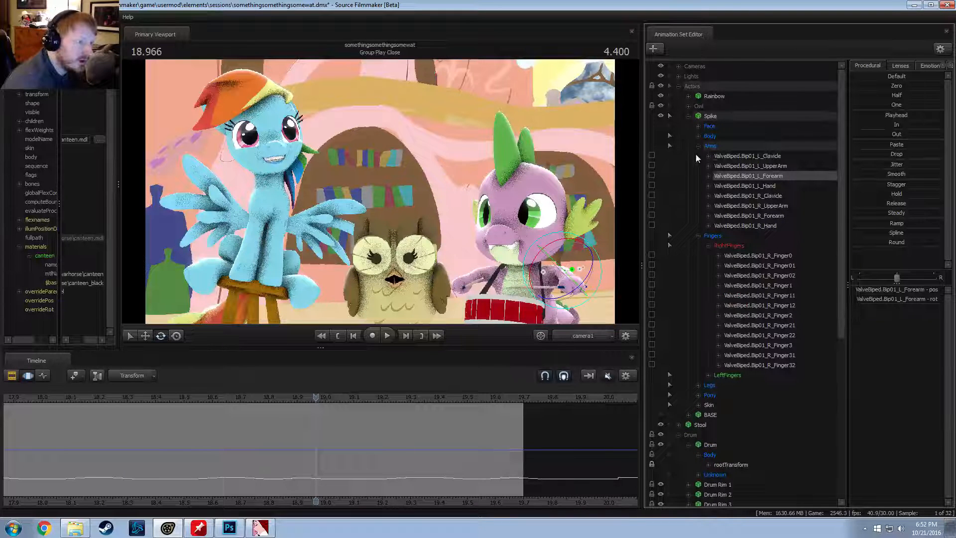
pyautogui.click(688, 115)
pyautogui.click(705, 156)
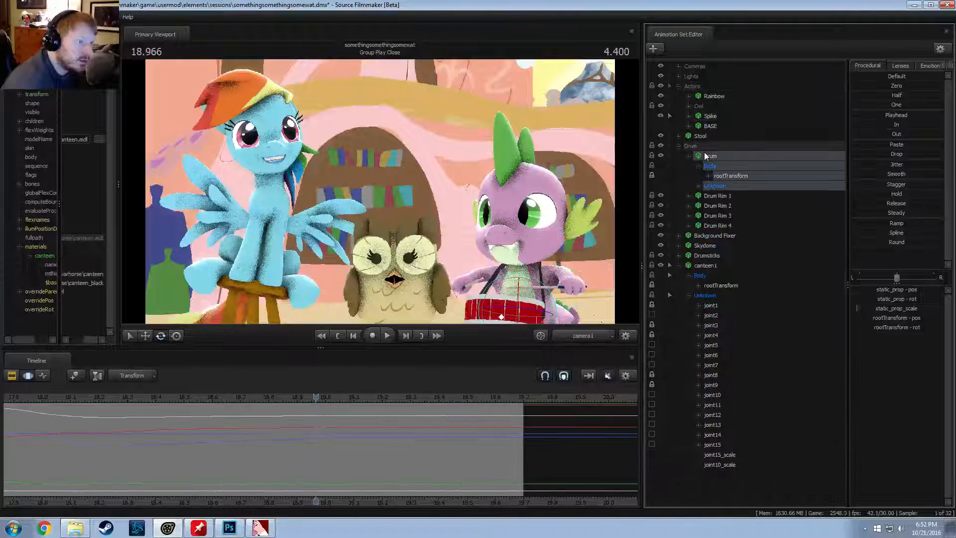
pyautogui.keyDown('ctrl'); pyautogui.click(720, 186); pyautogui.keyUp('ctrl')
pyautogui.scroll(-2, 308, 446)
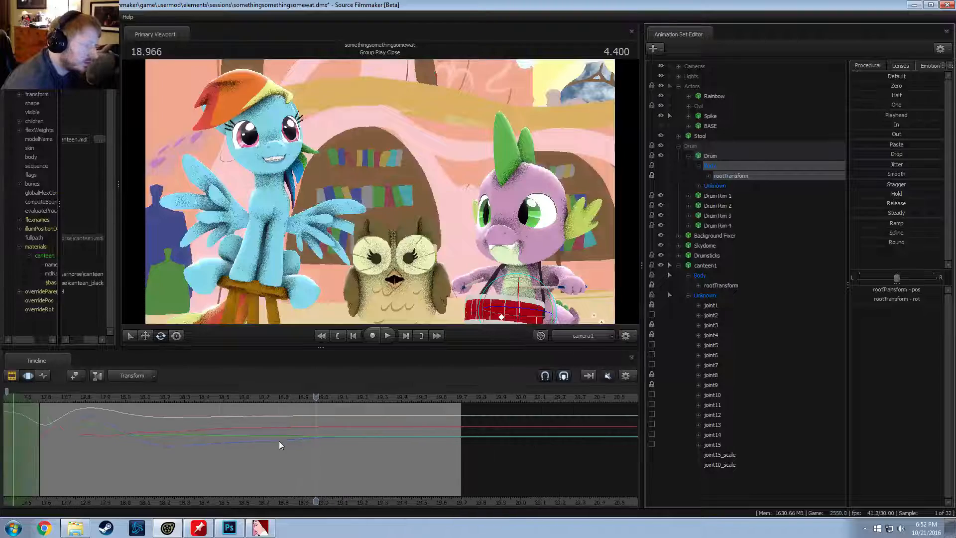
pyautogui.moveTo(250, 447)
pyautogui.mouseDown()
pyautogui.moveTo(190, 446)
pyautogui.moveTo(253, 453)
pyautogui.mouseUp()
pyautogui.keyDown('shift'); pyautogui.click(252, 453); pyautogui.keyUp('shift')
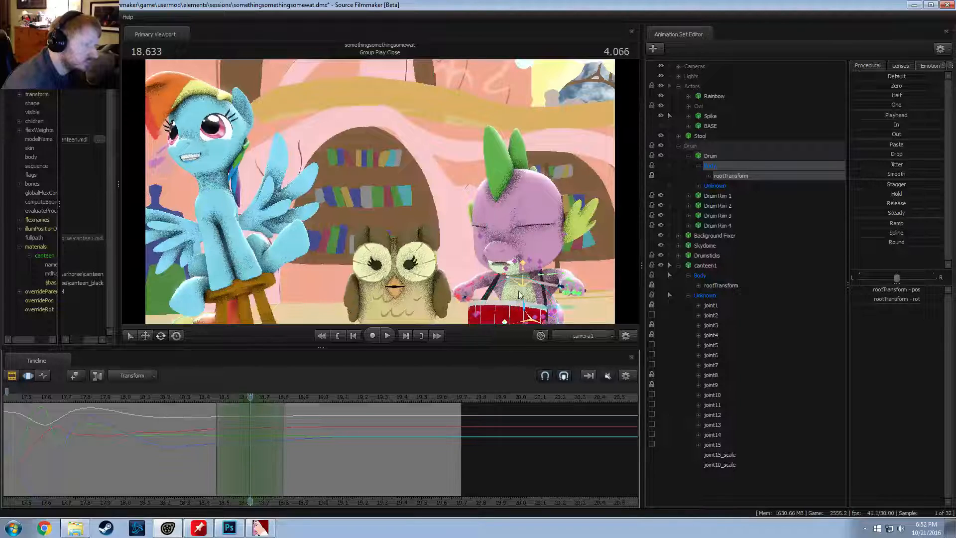
pyautogui.click(589, 334)
pyautogui.moveTo(408, 264); pyautogui.dragTo(473, 298)
pyautogui.press('w')
# Step: Try a slight rotation of the drum within the time selection around 18.633, and undo it
pyautogui.moveTo(354, 241); pyautogui.dragTo(353, 239)
pyautogui.press('s')
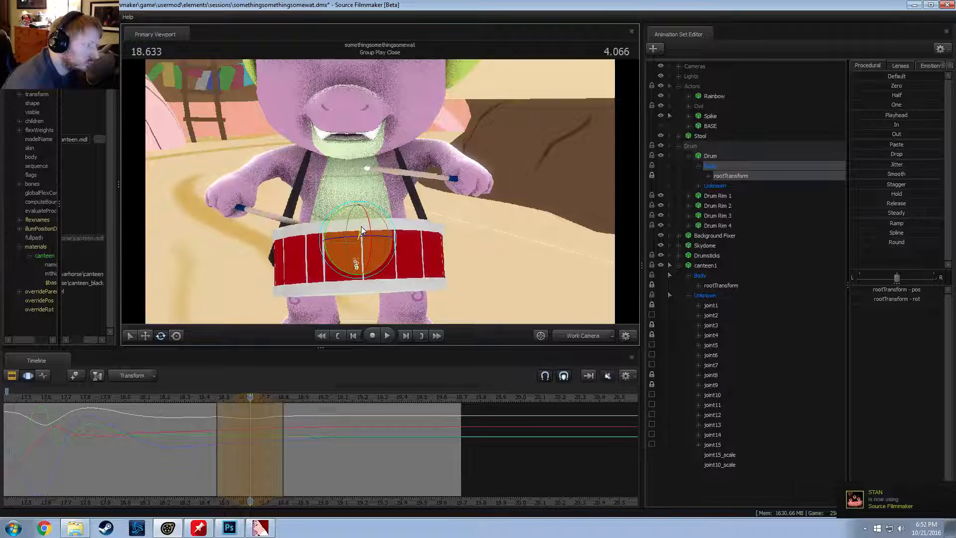
pyautogui.press('space')
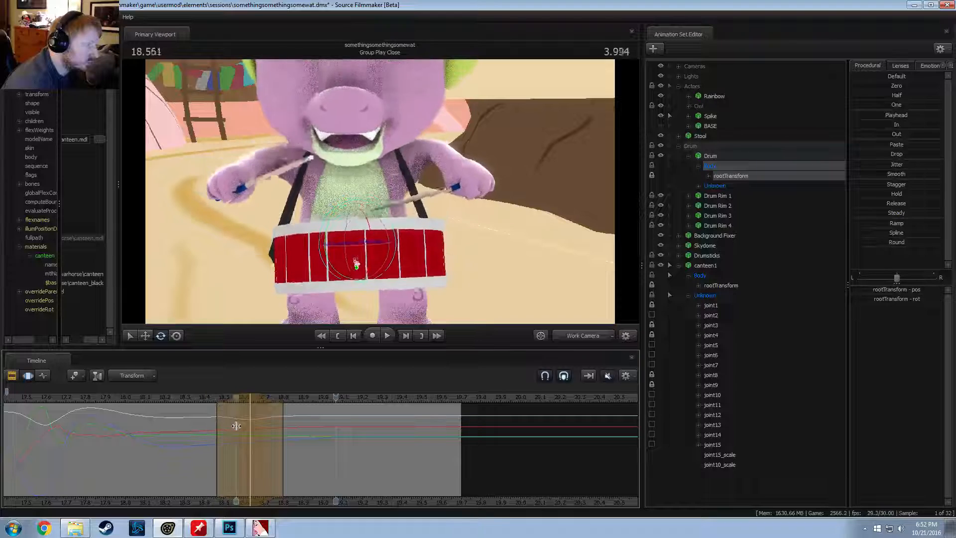
pyautogui.moveTo(235, 398); pyautogui.dragTo(242, 398)
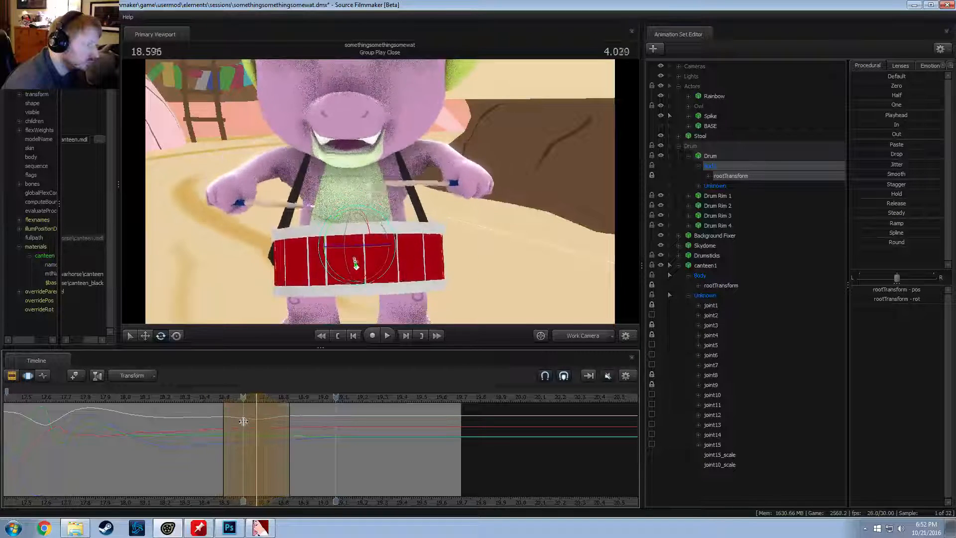
pyautogui.hotkey('ctrl', 'z')
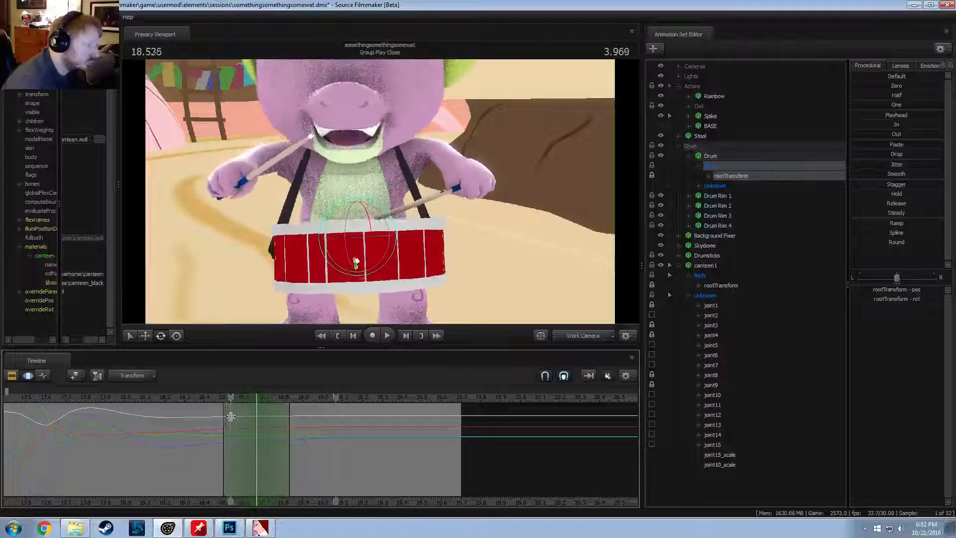
# Step: Narrow the time selection around 18.633, rotate the drum within it, and play the motion from a side view
pyautogui.press('Right')
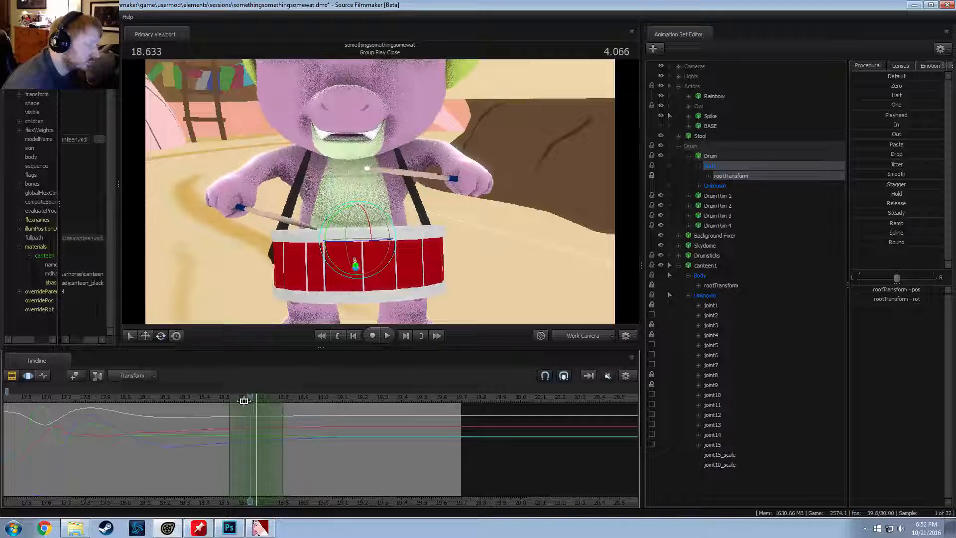
pyautogui.press('Right')
pyautogui.press('Left')
pyautogui.press('Left')
pyautogui.press('Right')
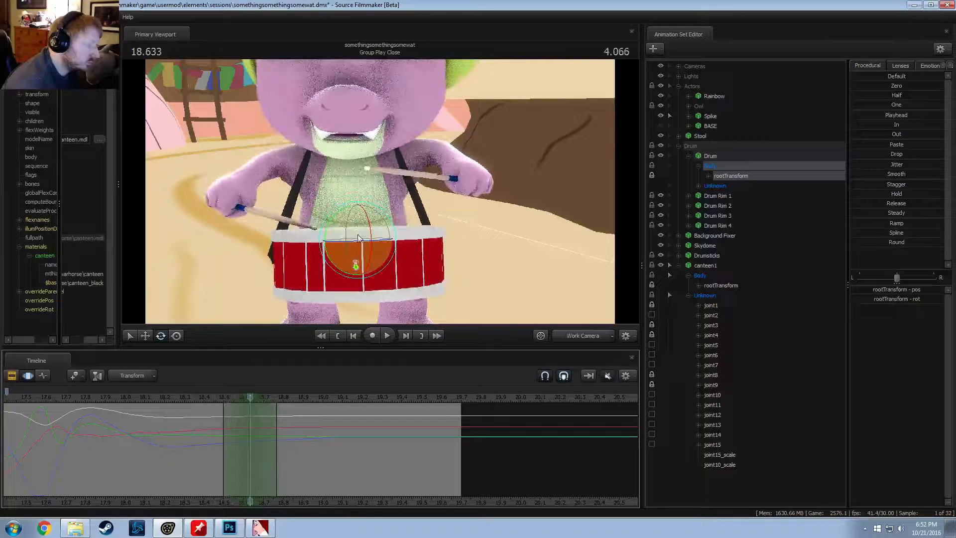
pyautogui.click(359, 237)
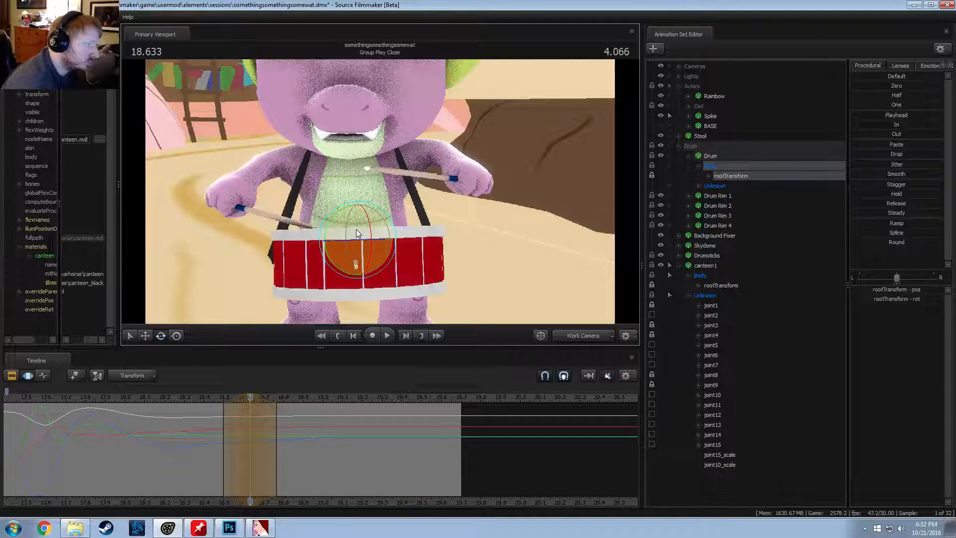
pyautogui.moveTo(356, 229); pyautogui.dragTo(346, 194)
pyautogui.moveTo(313, 236); pyautogui.dragTo(439, 244)
pyautogui.moveTo(251, 423)
pyautogui.mouseDown()
pyautogui.moveTo(214, 428)
pyautogui.moveTo(256, 437)
pyautogui.moveTo(188, 418)
pyautogui.moveTo(271, 435)
pyautogui.moveTo(257, 434)
pyautogui.mouseUp()
pyautogui.click(187, 398)
pyautogui.press('space')
pyautogui.press('space')
# Step: Set a short time selection around 18.733, lower the drum within it, and play the motion in Work Camera
pyautogui.scroll(-1, 252, 424)
pyautogui.moveTo(249, 399); pyautogui.dragTo(272, 440)
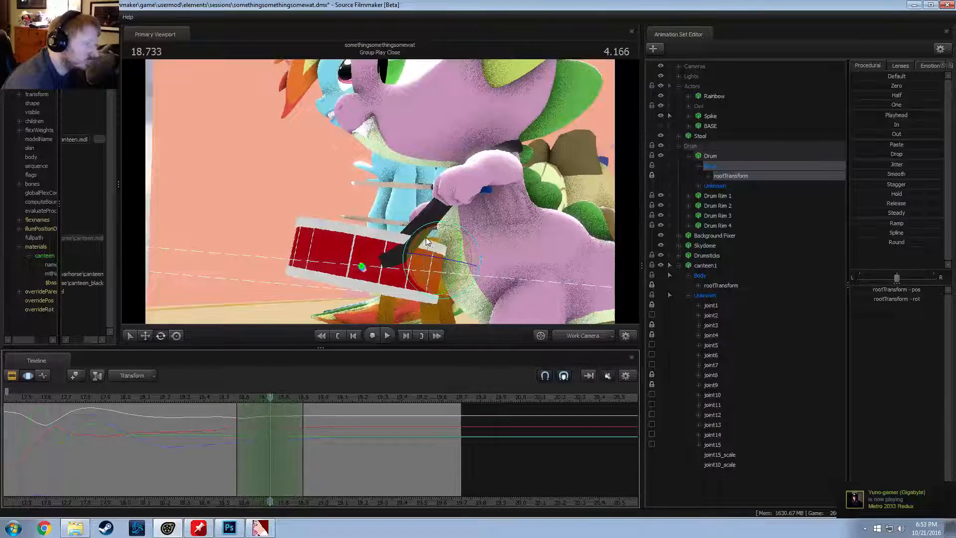
pyautogui.moveTo(415, 233); pyautogui.dragTo(443, 243)
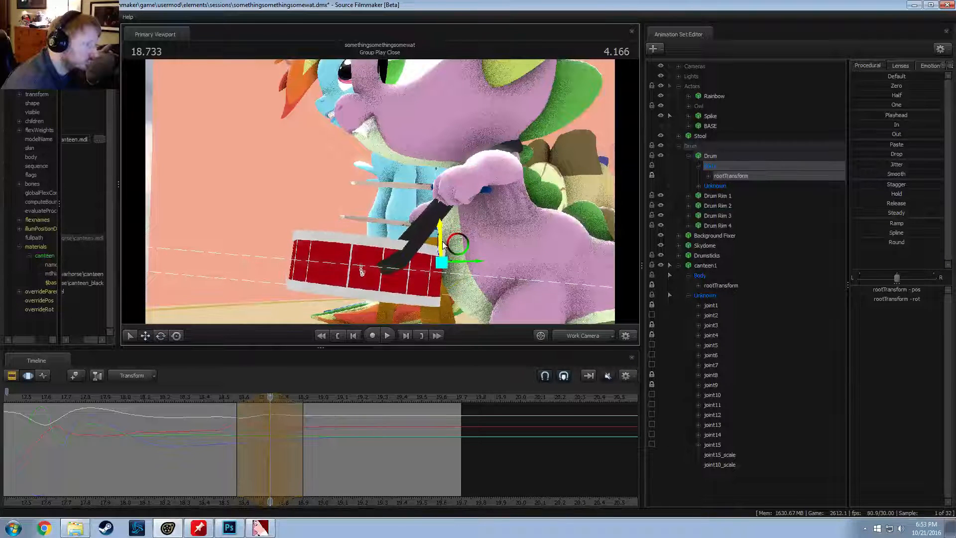
pyautogui.click(209, 400)
pyautogui.press('space')
pyautogui.press('space')
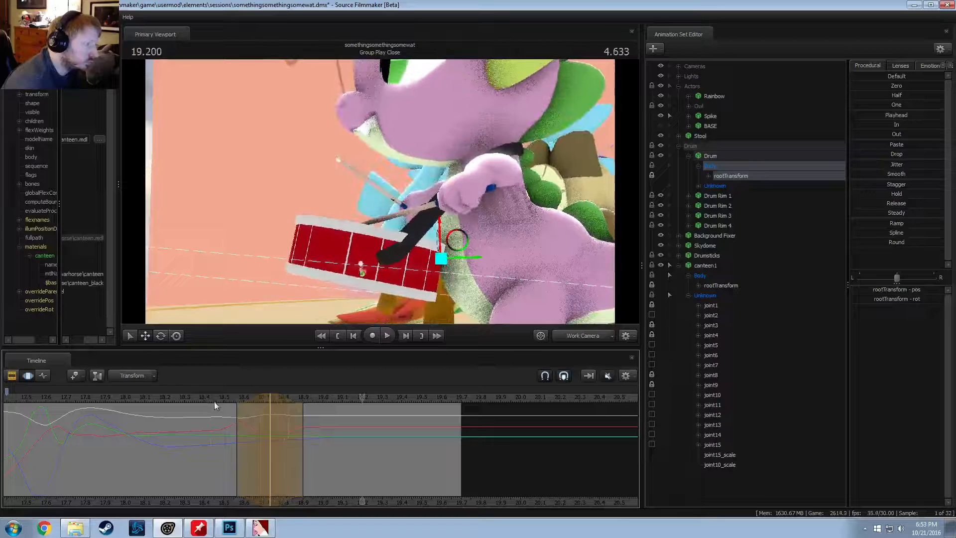
# Step: Review the drum's motion through camera1 and widen the time selection around 18.733 to smooth its adjustment
pyautogui.click(170, 397)
pyautogui.press('space')
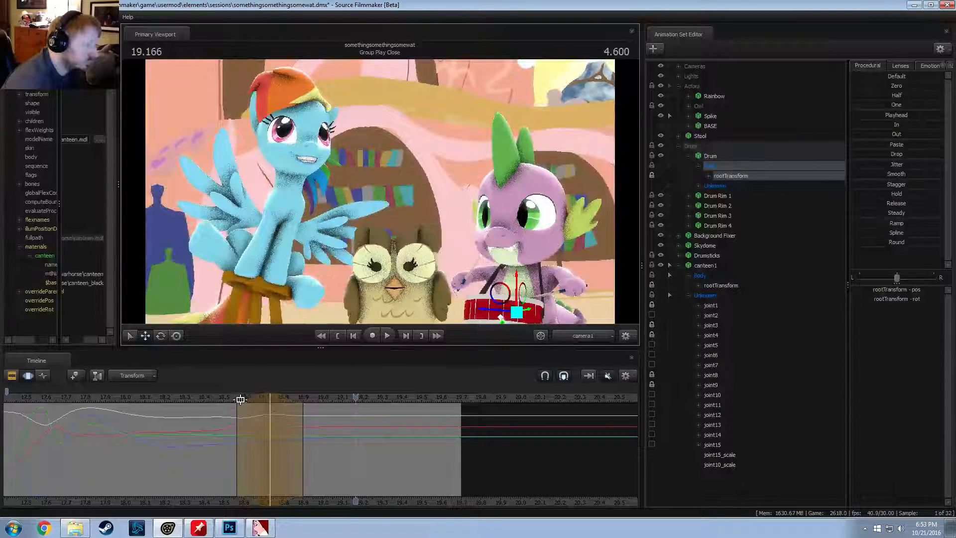
pyautogui.click(199, 399)
pyautogui.press('space')
pyautogui.press('space')
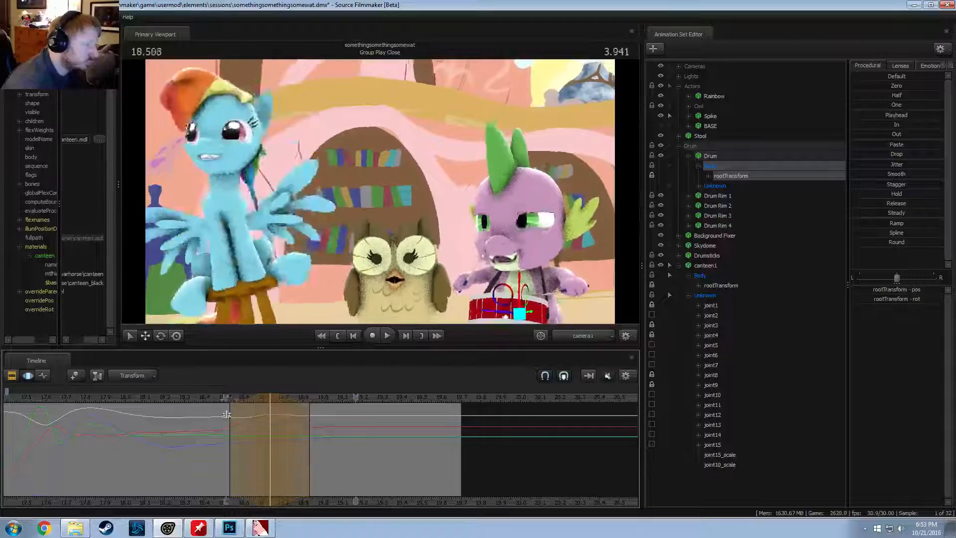
pyautogui.moveTo(309, 420)
pyautogui.mouseDown()
pyautogui.moveTo(324, 421)
pyautogui.moveTo(306, 423)
pyautogui.mouseUp()
pyautogui.click(203, 396)
pyautogui.press('space')
pyautogui.click(200, 398)
pyautogui.press('space')
# Step: Set a time selection around 18.9, rotate the drum within it, extend its falloff toward 19.4, and review the motion
pyautogui.click(572, 340)
pyautogui.keyDown('shift'); pyautogui.scroll(7, 305, 423); pyautogui.keyUp('shift')
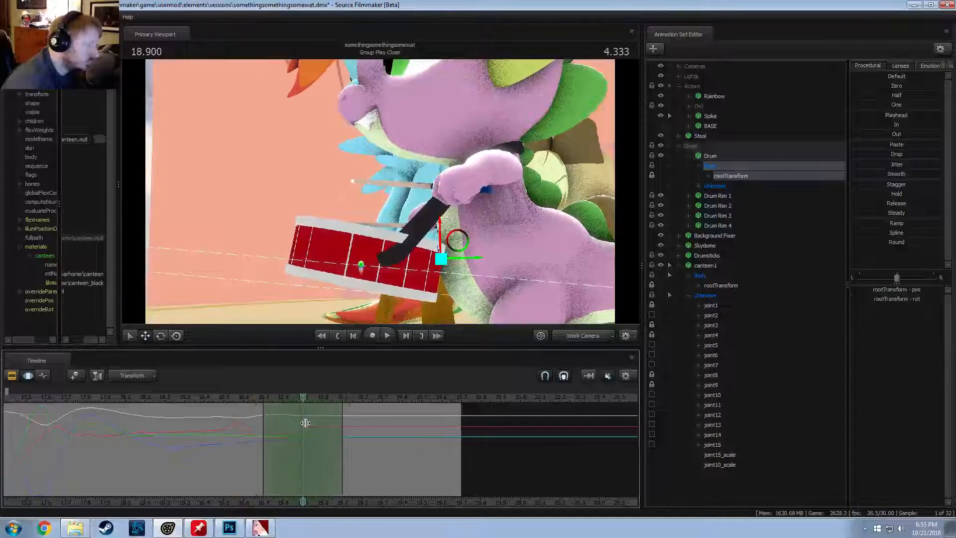
pyautogui.moveTo(421, 227); pyautogui.dragTo(423, 227)
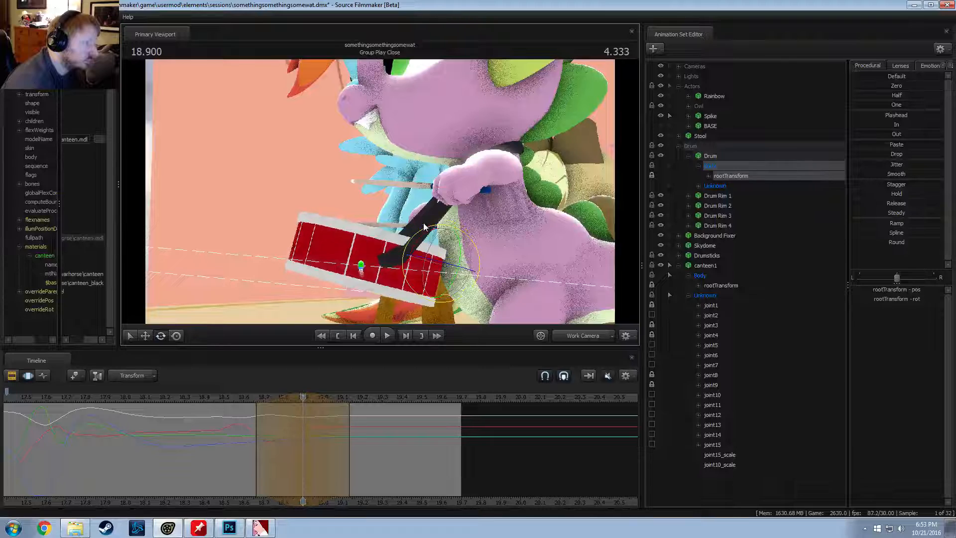
pyautogui.press('space')
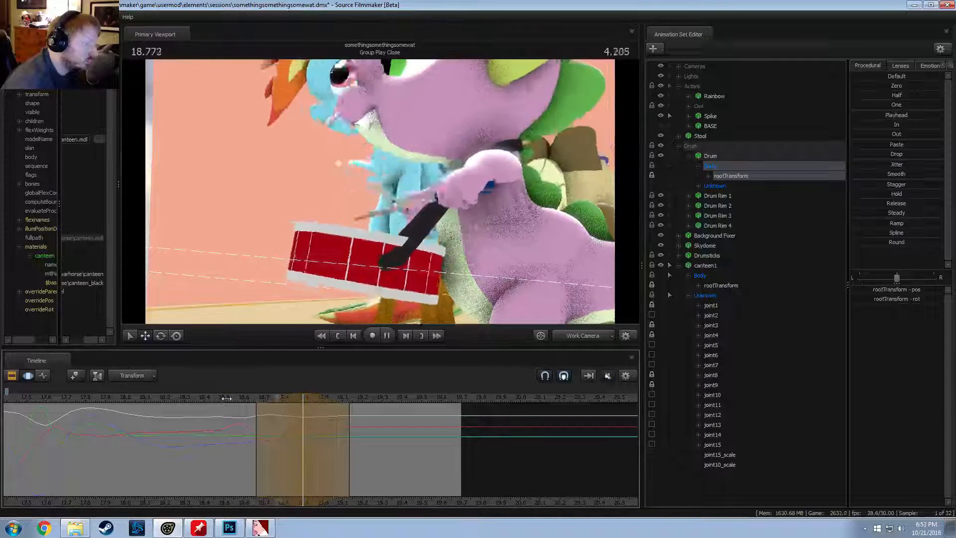
pyautogui.moveTo(335, 432)
pyautogui.mouseDown()
pyautogui.moveTo(381, 432)
pyautogui.moveTo(326, 433)
pyautogui.mouseUp()
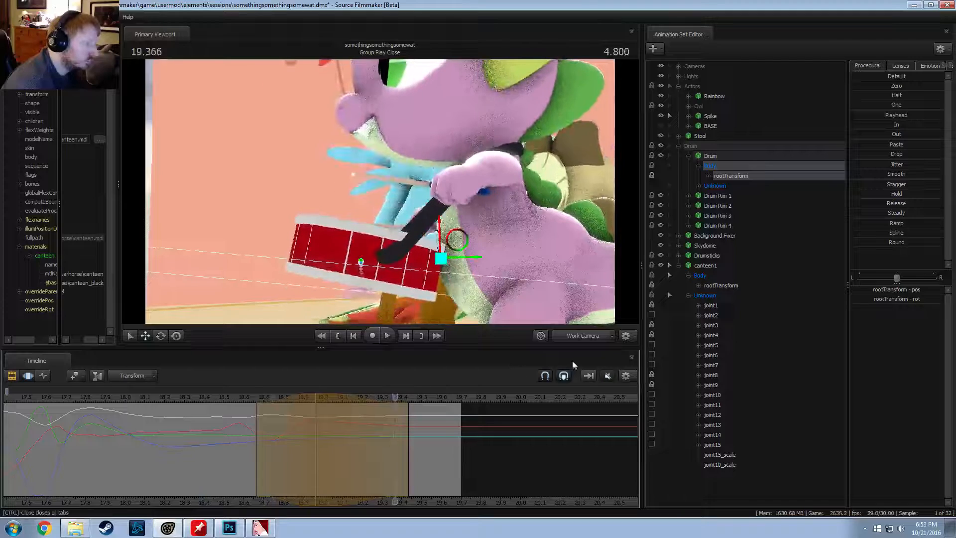
pyautogui.press('space')
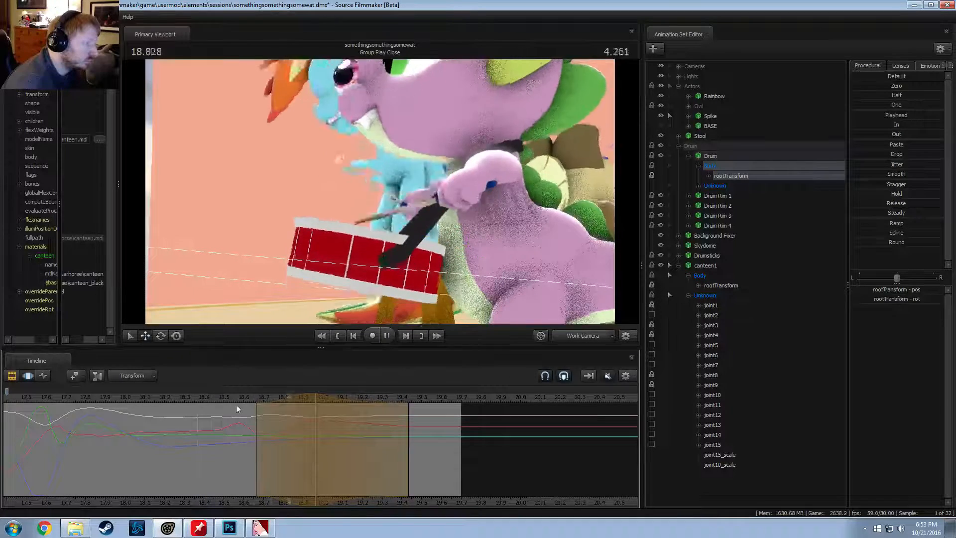
pyautogui.press('space')
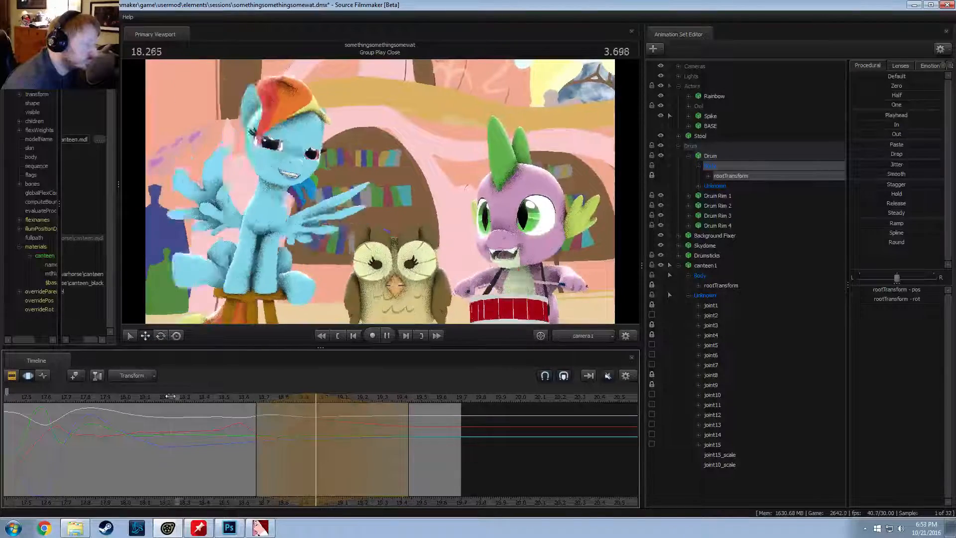
pyautogui.press('space')
# Step: Set a time selection around 18.833, lower the drum slightly within it, and review the motion through camera1
pyautogui.moveTo(210, 436); pyautogui.dragTo(291, 462)
pyautogui.keyDown('shift'); pyautogui.scroll(8, 289, 463); pyautogui.keyUp('shift')
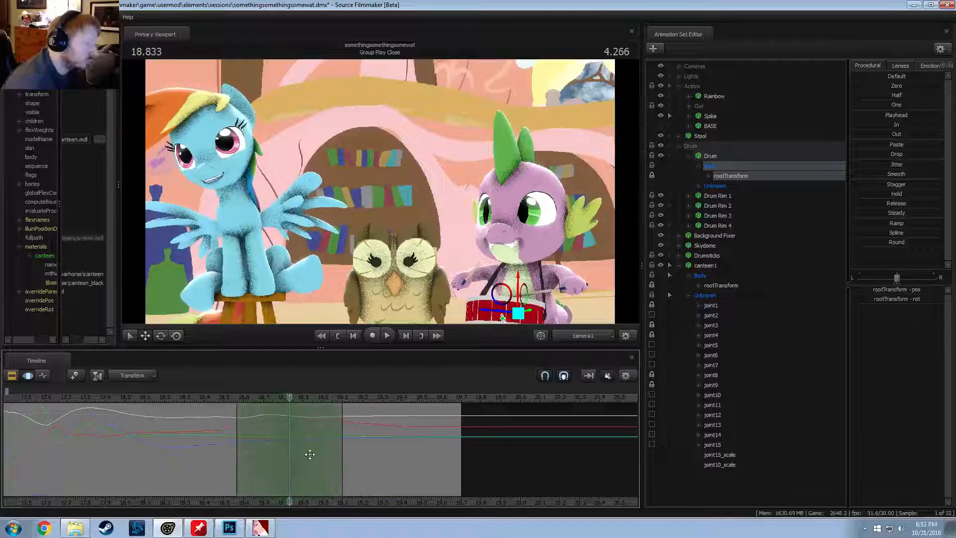
pyautogui.moveTo(519, 283); pyautogui.dragTo(518, 284)
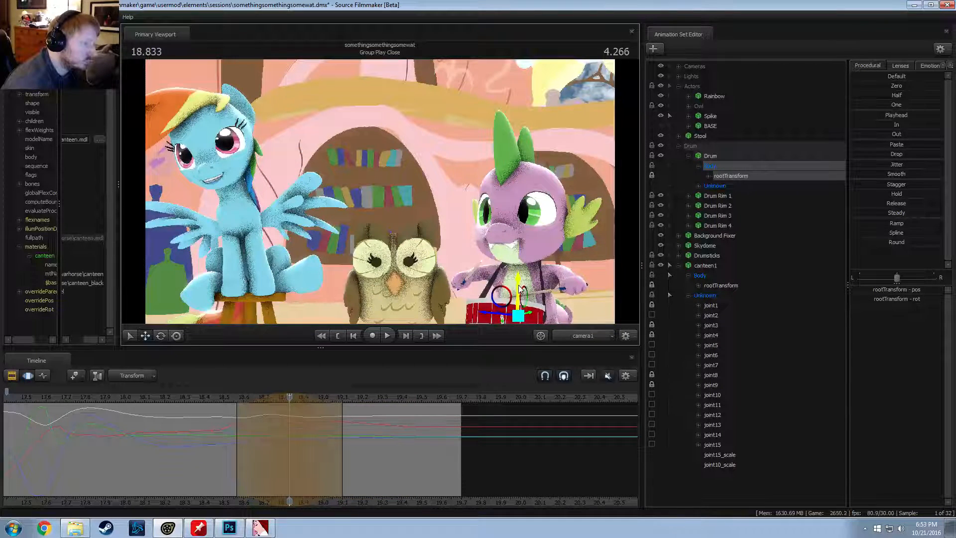
pyautogui.press('space')
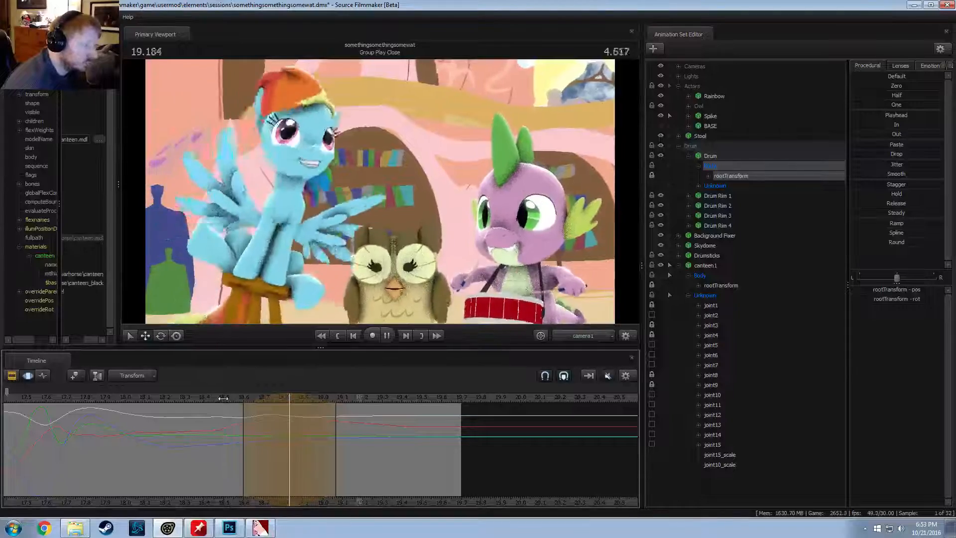
pyautogui.press('space')
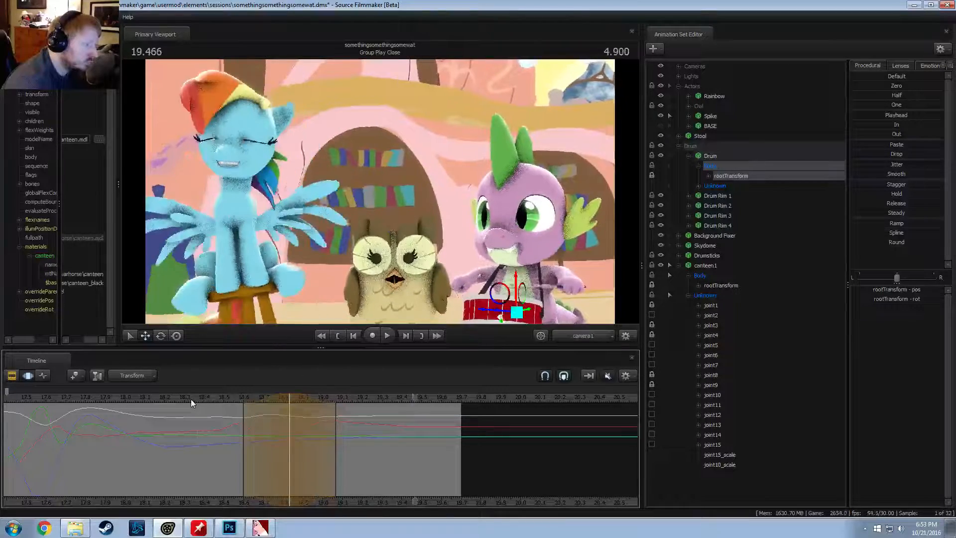
pyautogui.moveTo(190, 399); pyautogui.dragTo(212, 398)
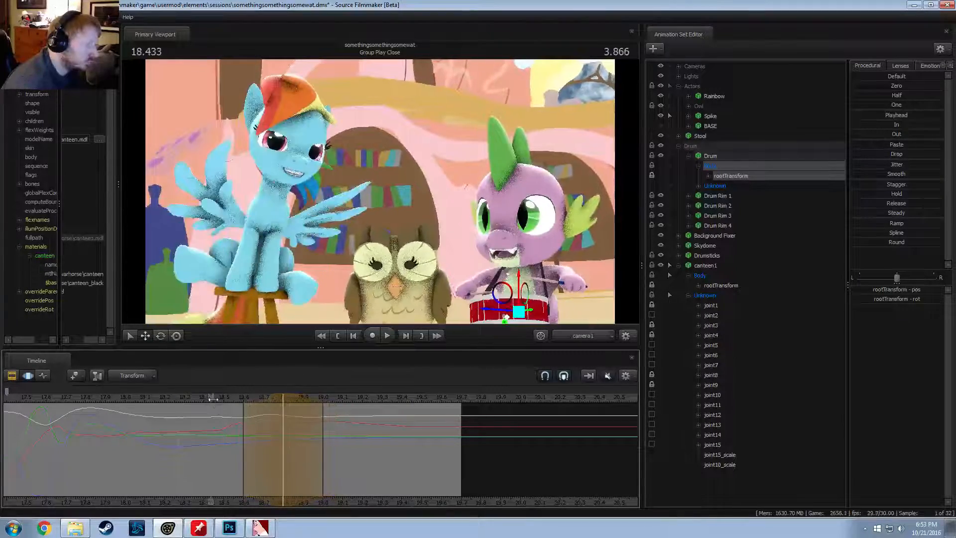
pyautogui.press('space')
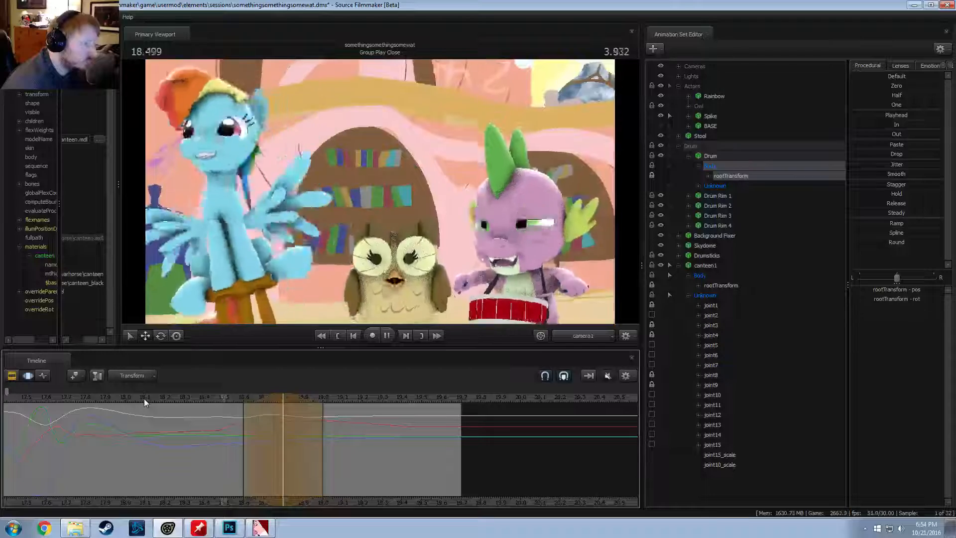
# Step: Review the drum's motion through camera1 and Work Camera, and extend the adjustment's falloff to about 19.1
pyautogui.click(178, 396)
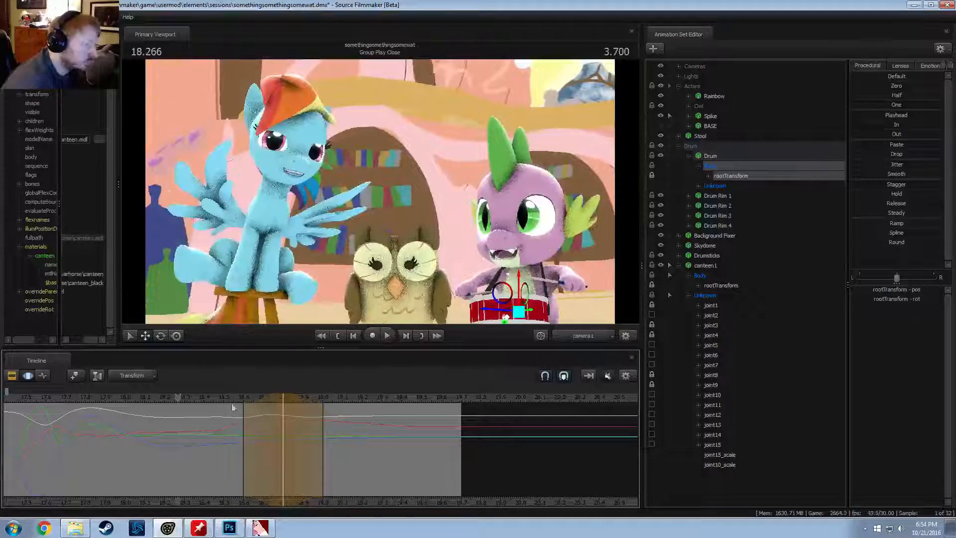
pyautogui.press('space')
pyautogui.press('space')
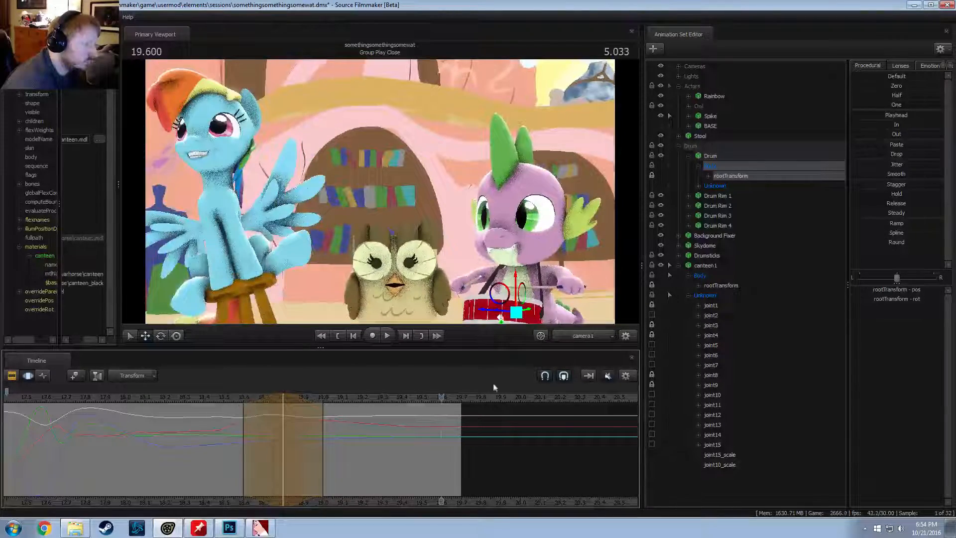
pyautogui.click(577, 336)
pyautogui.click(562, 348)
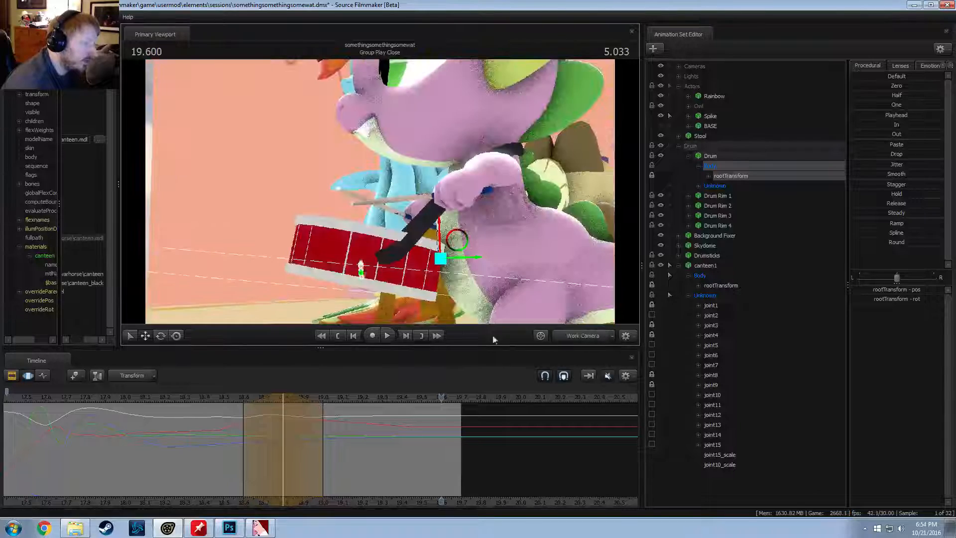
pyautogui.click(152, 396)
pyautogui.moveTo(190, 395); pyautogui.dragTo(208, 399)
pyautogui.click(207, 399)
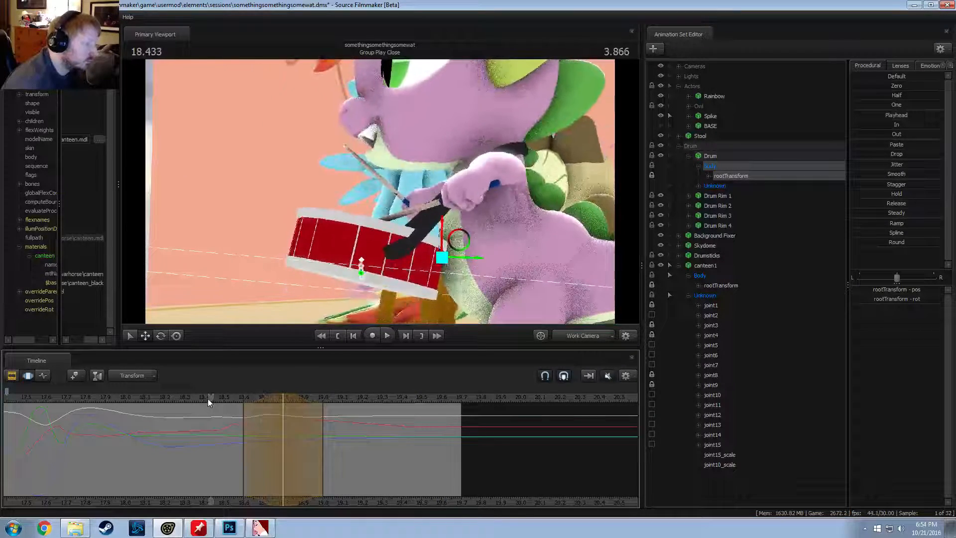
pyautogui.press('space')
pyautogui.press('space')
pyautogui.moveTo(328, 434); pyautogui.dragTo(340, 439)
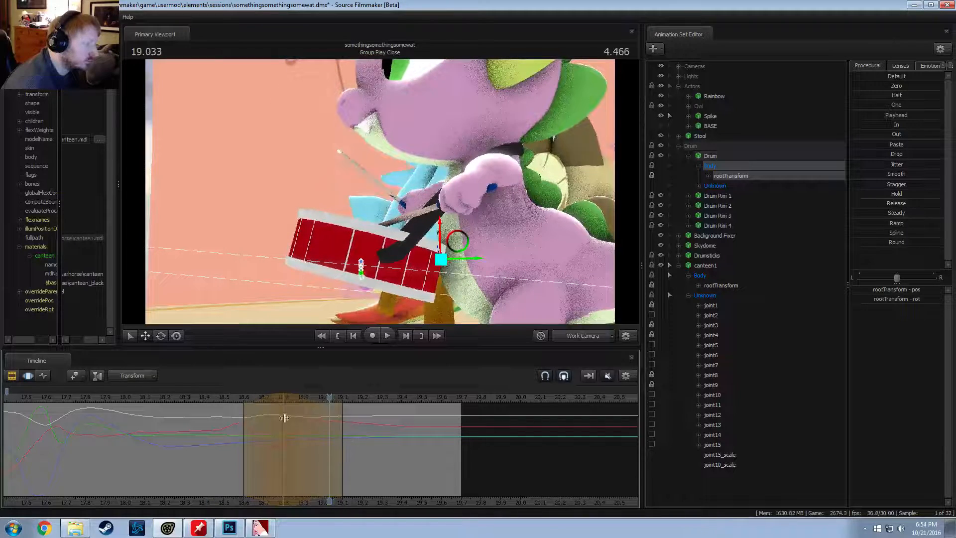
# Step: Replay the drumming from about 18.4 to the shot's end in Work Camera and through camera1
pyautogui.click(214, 396)
pyautogui.press('space')
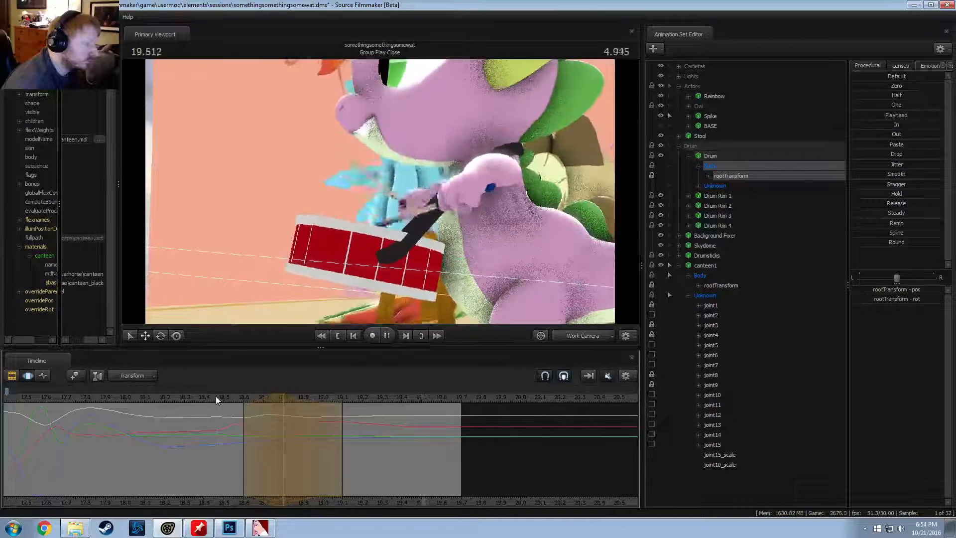
pyautogui.click(215, 397)
pyautogui.press('space')
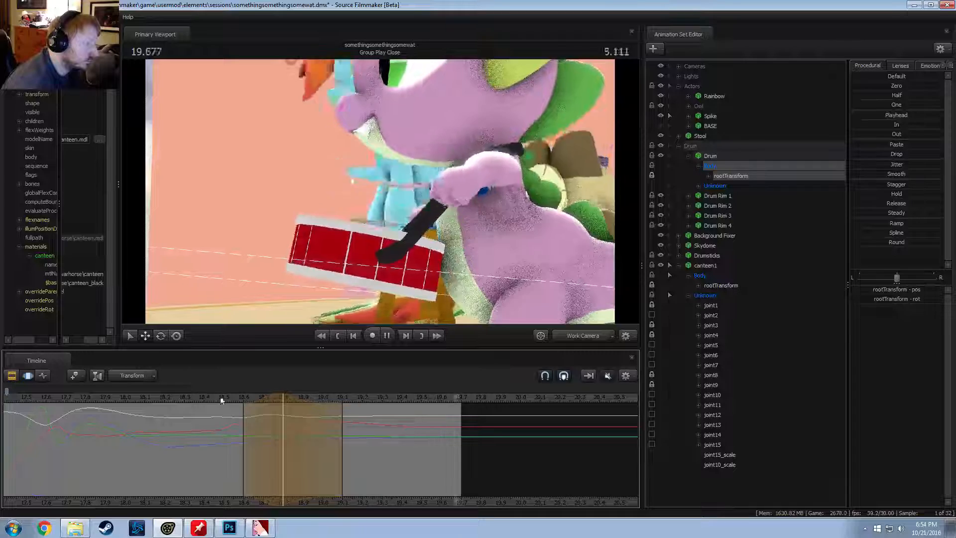
pyautogui.press('space')
pyautogui.click(189, 396)
pyautogui.press('space')
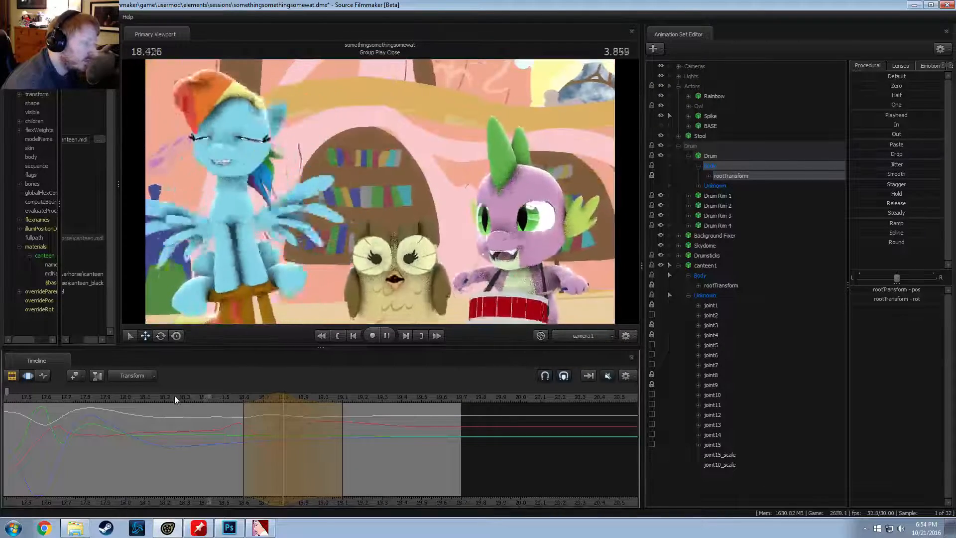
pyautogui.press('space')
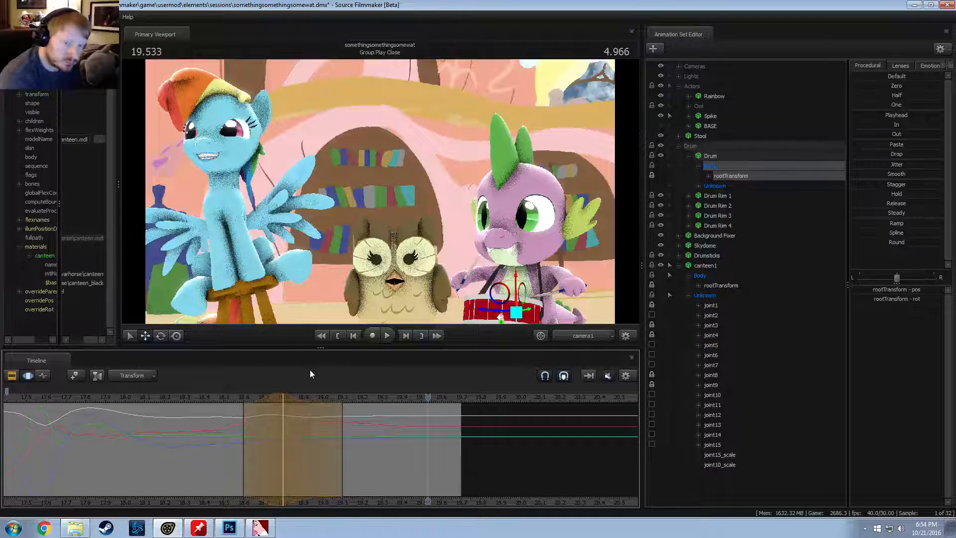
# Step: Play the latter half of the Group Play Close shot in the Clip Editor up to the Twilight Fireworks cut
pyautogui.press('F2')
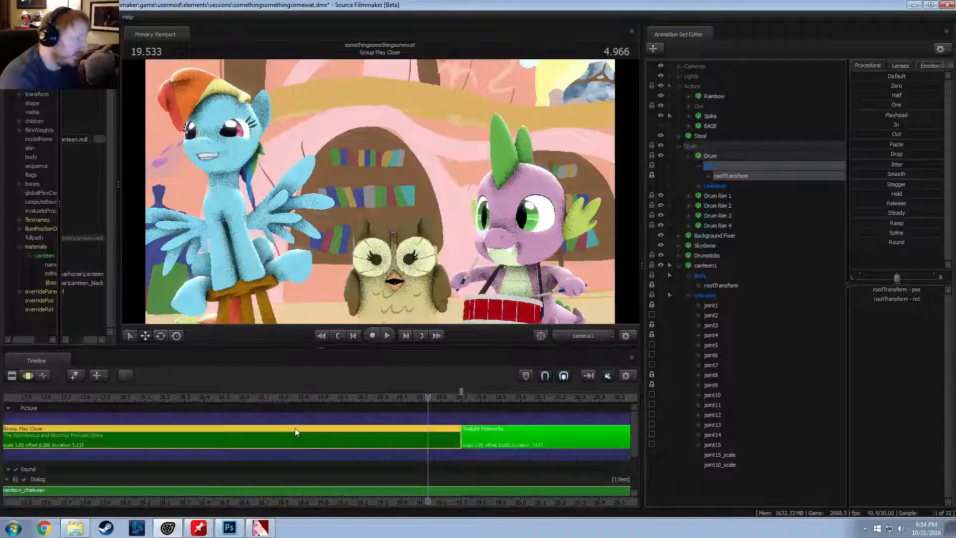
pyautogui.press('F3')
pyautogui.scroll(-3, 267, 437)
pyautogui.press('F2')
pyautogui.moveTo(314, 396); pyautogui.dragTo(284, 399)
pyautogui.press('space')
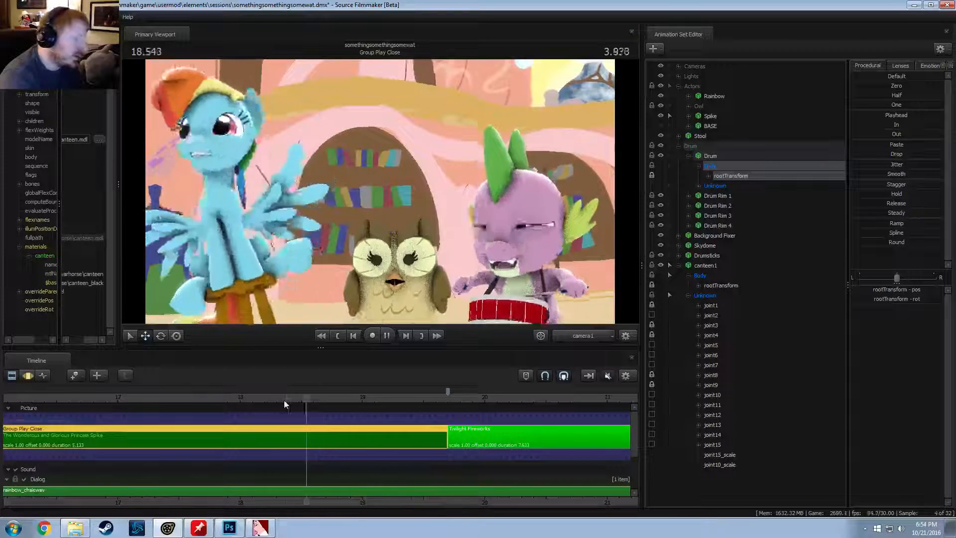
pyautogui.press('space')
pyautogui.scroll(-2, 354, 402)
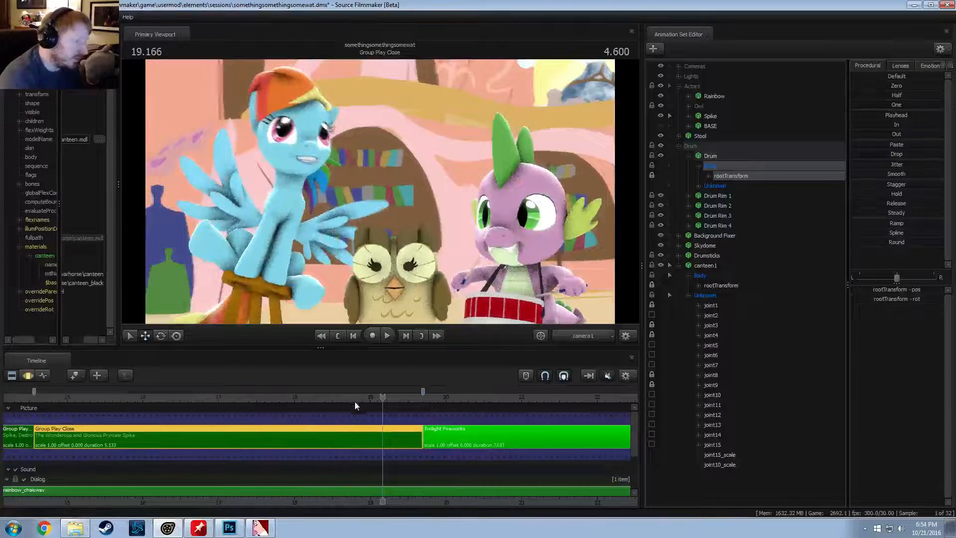
pyautogui.scroll(-1, 282, 396)
pyautogui.click(282, 396)
pyautogui.press('space')
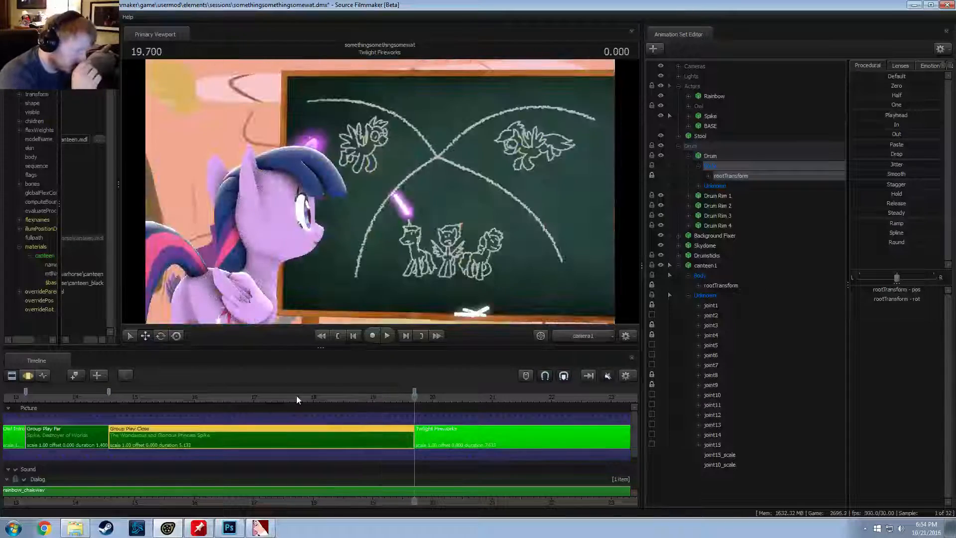
# Step: Review the Group Play Close shot from about 14.8 in the Motion Editor, and scrub to 18.7 to inspect Spike
pyautogui.press('F3')
pyautogui.scroll(-1, 236, 414)
pyautogui.moveTo(163, 399); pyautogui.dragTo(152, 400)
pyautogui.press('space')
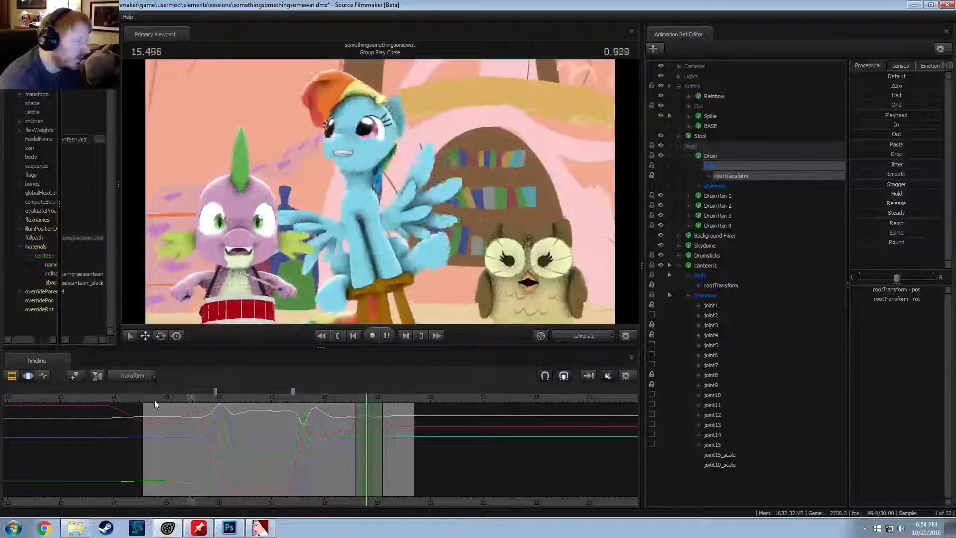
pyautogui.press('space')
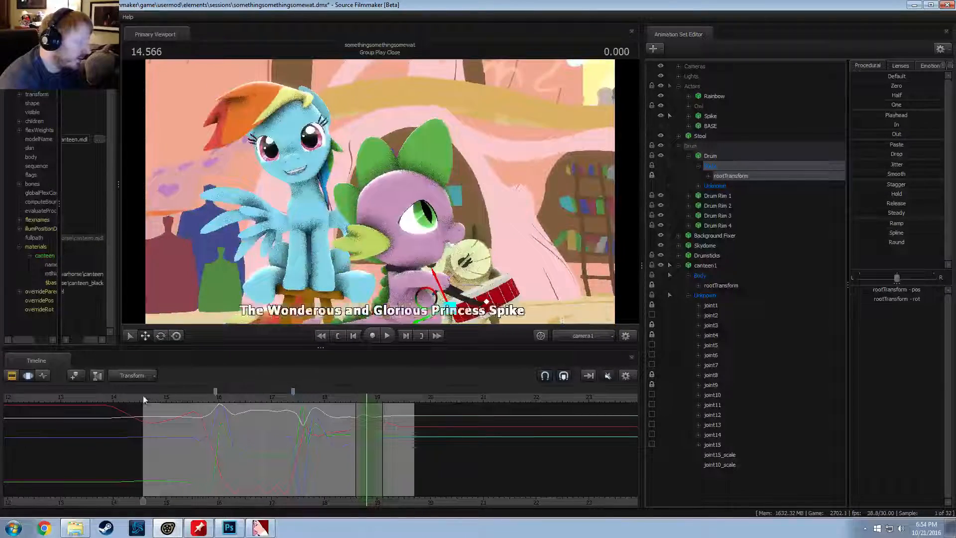
pyautogui.press('space')
pyautogui.click(155, 399)
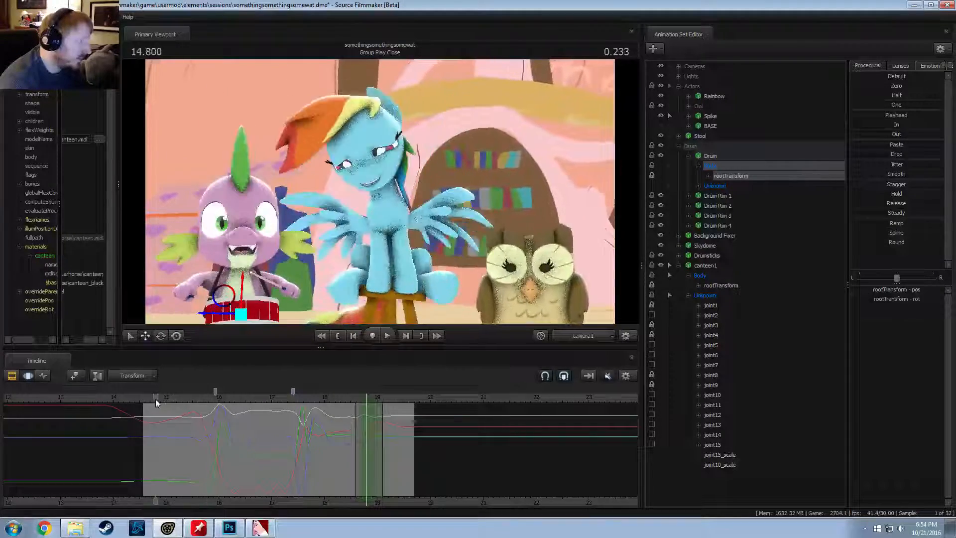
pyautogui.press('space')
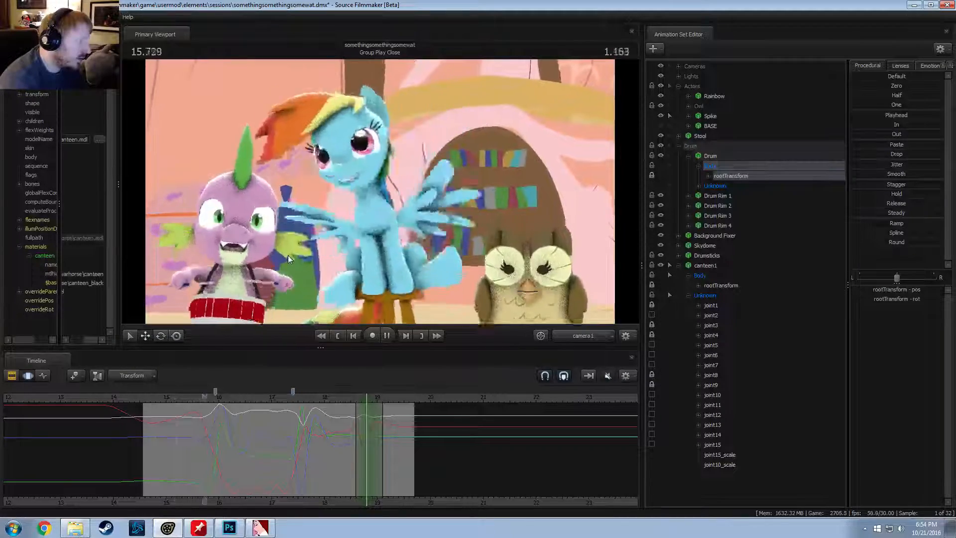
pyautogui.press('space')
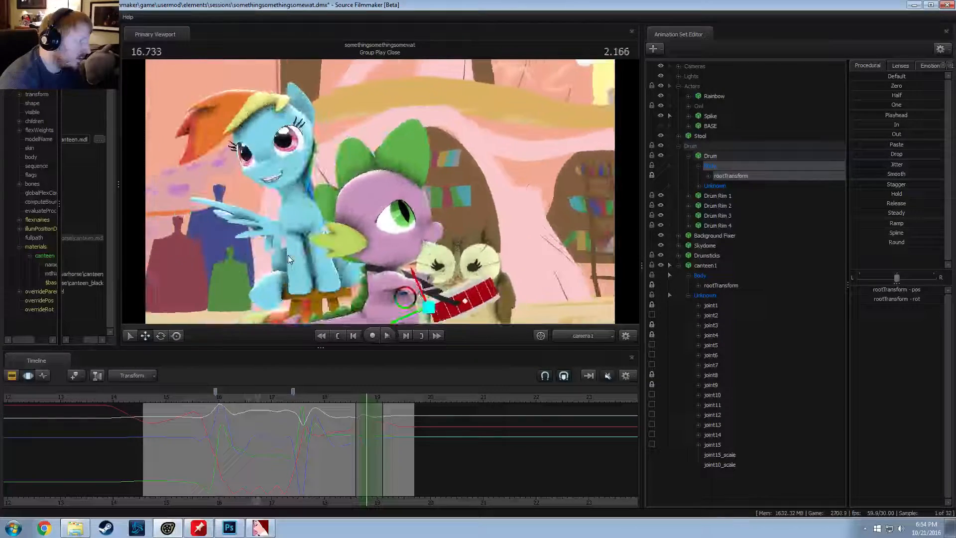
pyautogui.click(159, 395)
pyautogui.press('space')
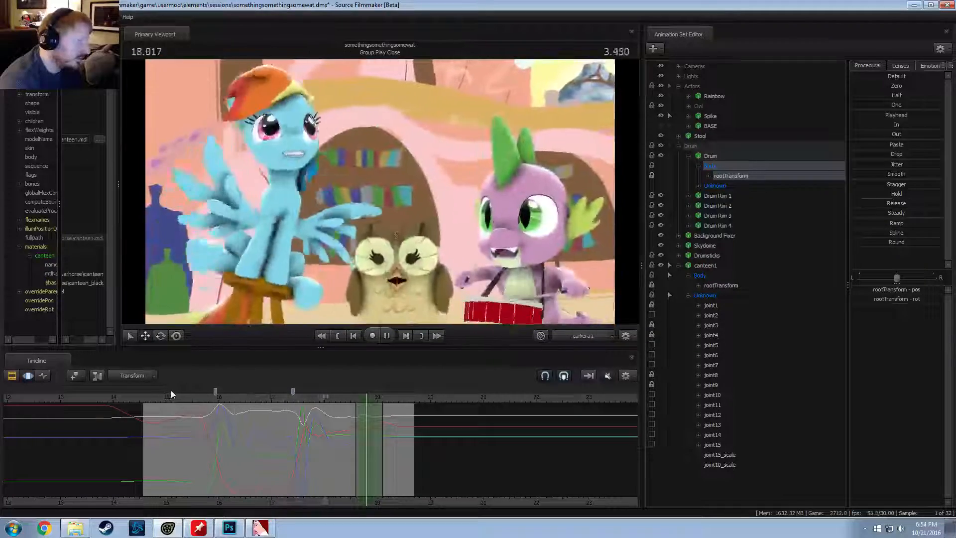
pyautogui.press('space')
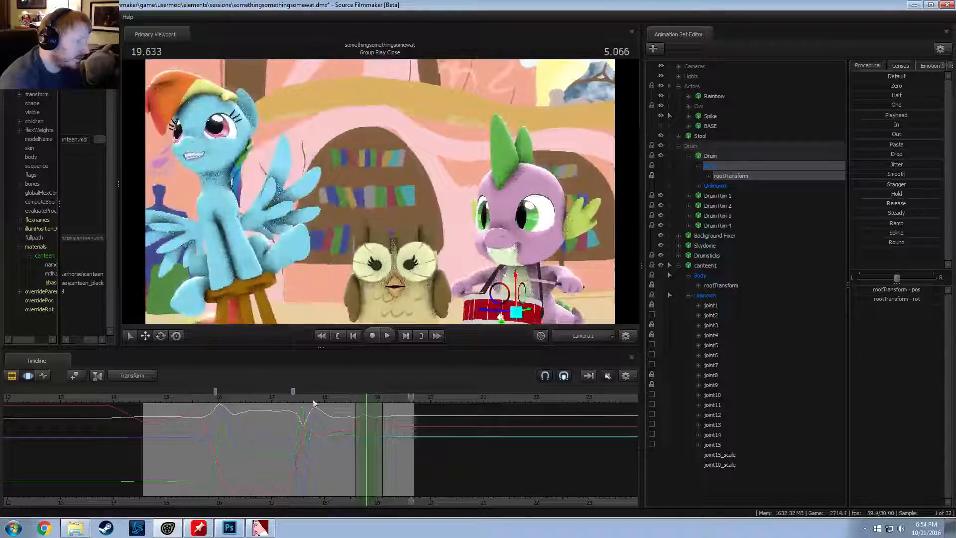
pyautogui.moveTo(356, 397); pyautogui.dragTo(362, 396)
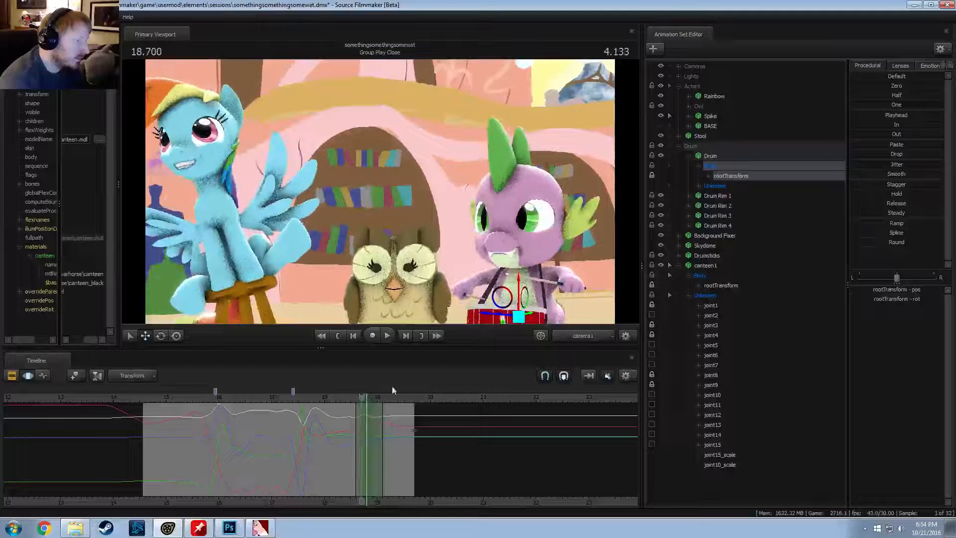
# Step: Expand Spike's control groups and collapse the Drum and canteen1 entries in the animation set list
pyautogui.click(688, 106)
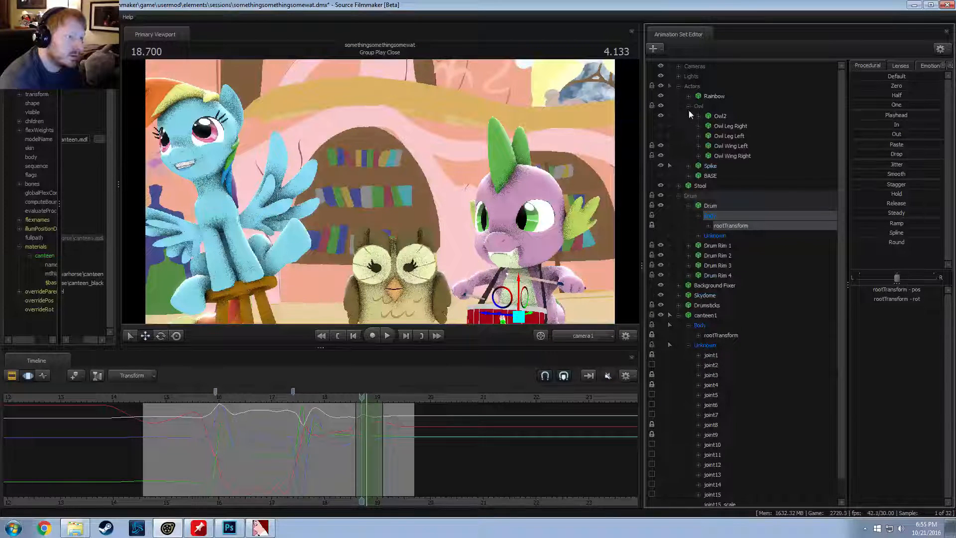
pyautogui.click(688, 107)
pyautogui.click(689, 116)
pyautogui.click(678, 217)
pyautogui.click(678, 255)
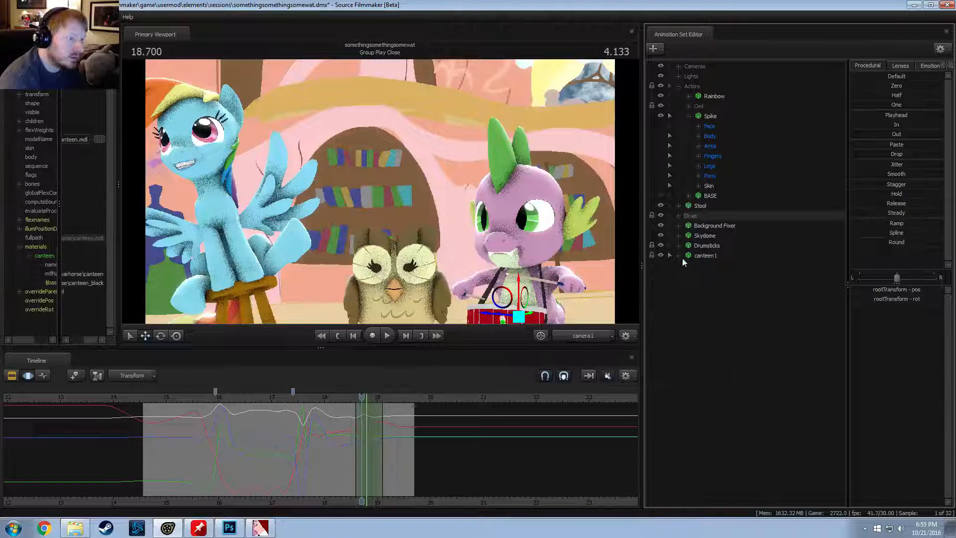
# Step: Rename the canteen1 animation set to Drum Strap and move it into the Drum group
pyautogui.rightClick(683, 255)
pyautogui.click(722, 258)
pyautogui.write('DruM S')
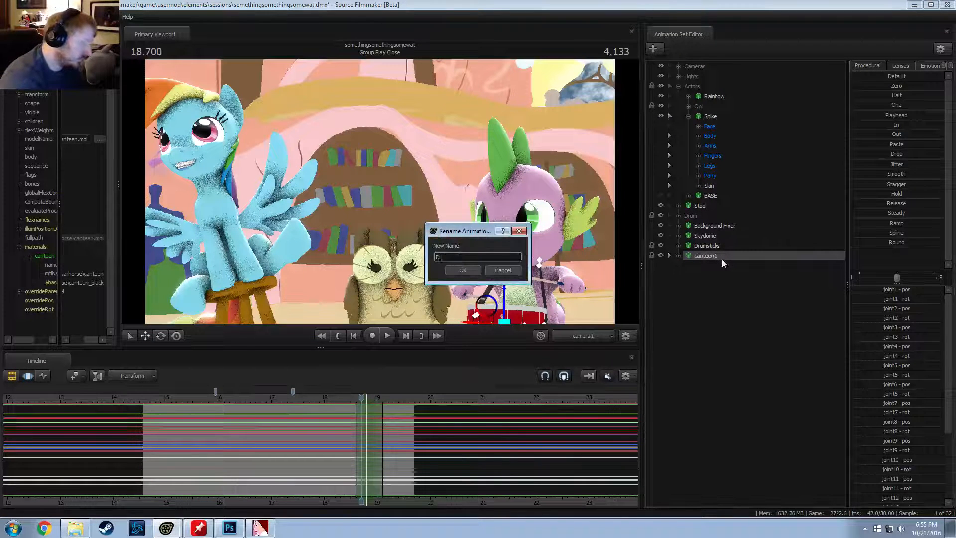
pyautogui.press('BackSpace')
pyautogui.write('m S')
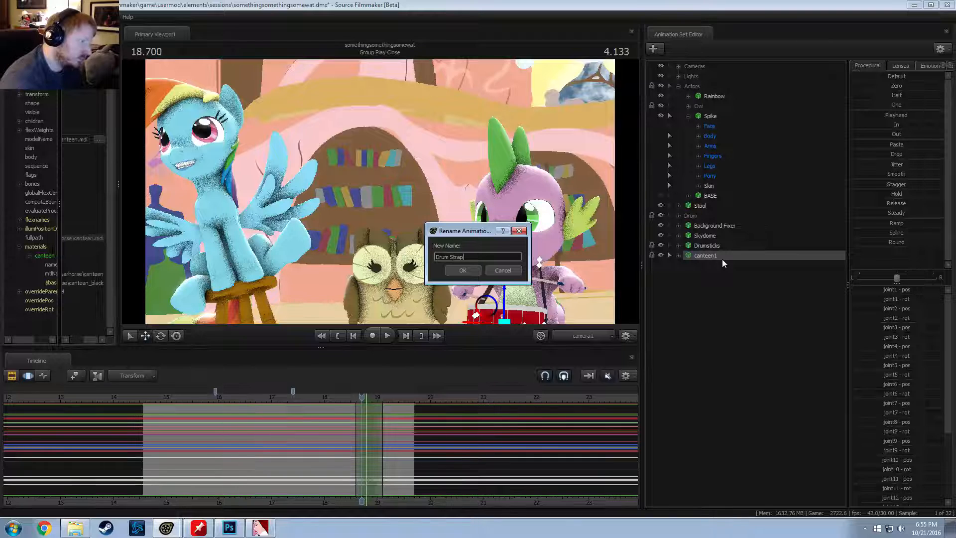
pyautogui.write('trap')
pyautogui.press('Return')
pyautogui.moveTo(716, 256); pyautogui.dragTo(705, 217)
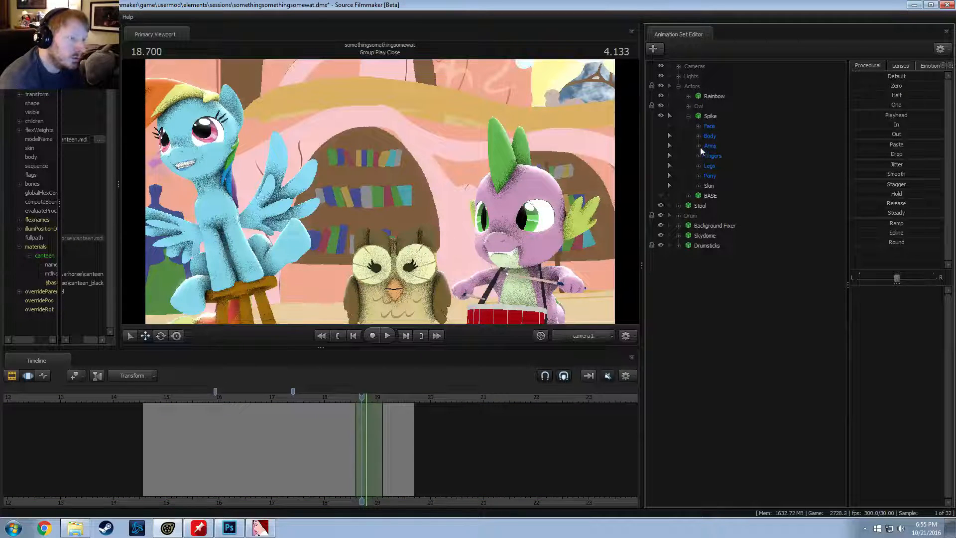
# Step: Select Spike's Upper Face controls and set a time selection around his blink, held from about 18.53 to 18.63
pyautogui.click(698, 126)
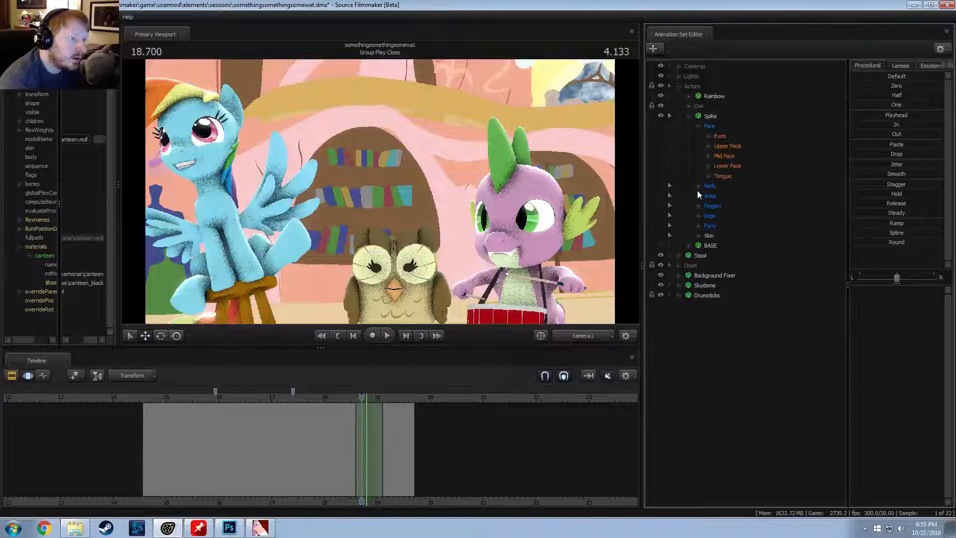
pyautogui.click(728, 146)
pyautogui.scroll(3, 311, 427)
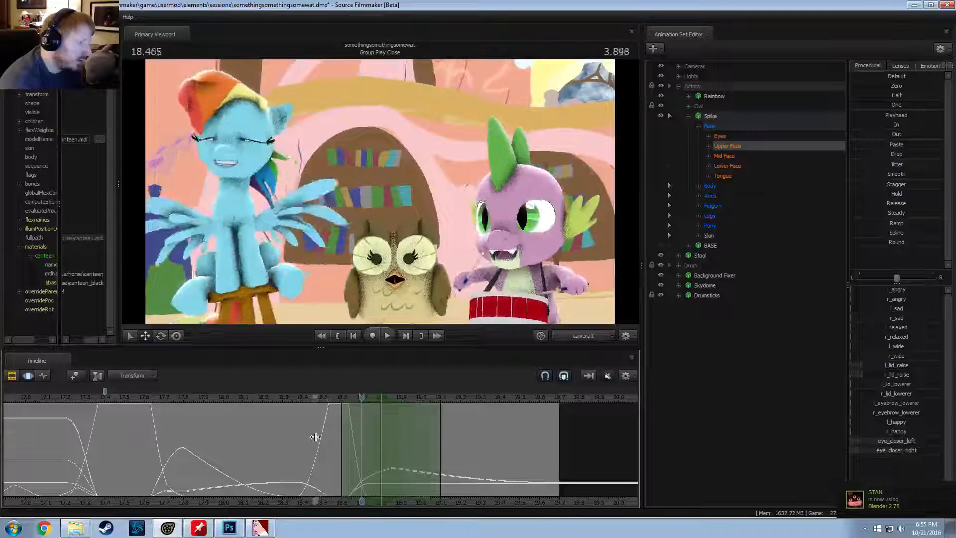
pyautogui.keyDown('shift'); pyautogui.moveTo(329, 440); pyautogui.dragTo(348, 442); pyautogui.keyUp('shift')
pyautogui.scroll(3, 348, 441)
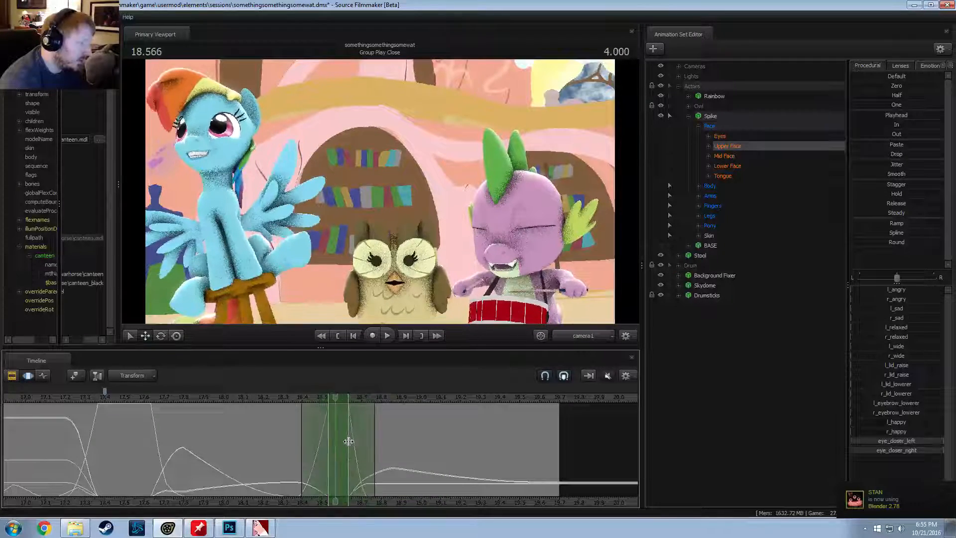
# Step: Adjust Spike's eyes_updown control within the blink's time selection and play the result
pyautogui.click(721, 136)
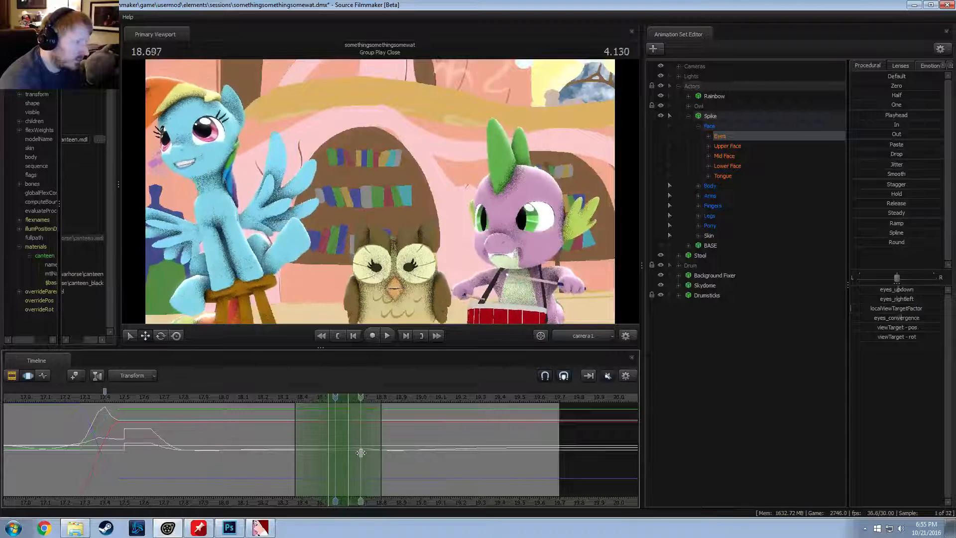
pyautogui.moveTo(891, 294); pyautogui.dragTo(876, 294)
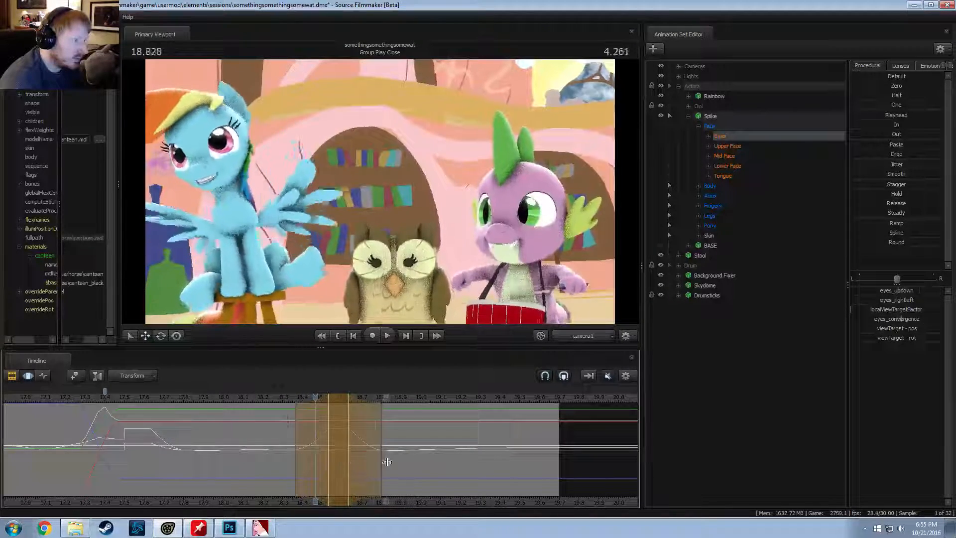
pyautogui.click(264, 397)
pyautogui.press('space')
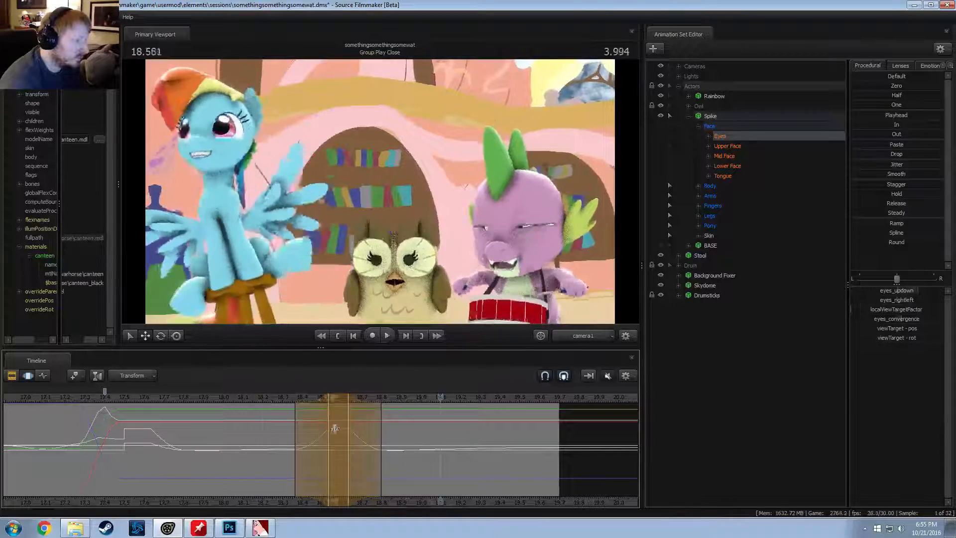
# Step: Set a time selection around 18.833 reaching to about 19.17, and slightly adjust Spike's eyes_updown within it
pyautogui.click(386, 437)
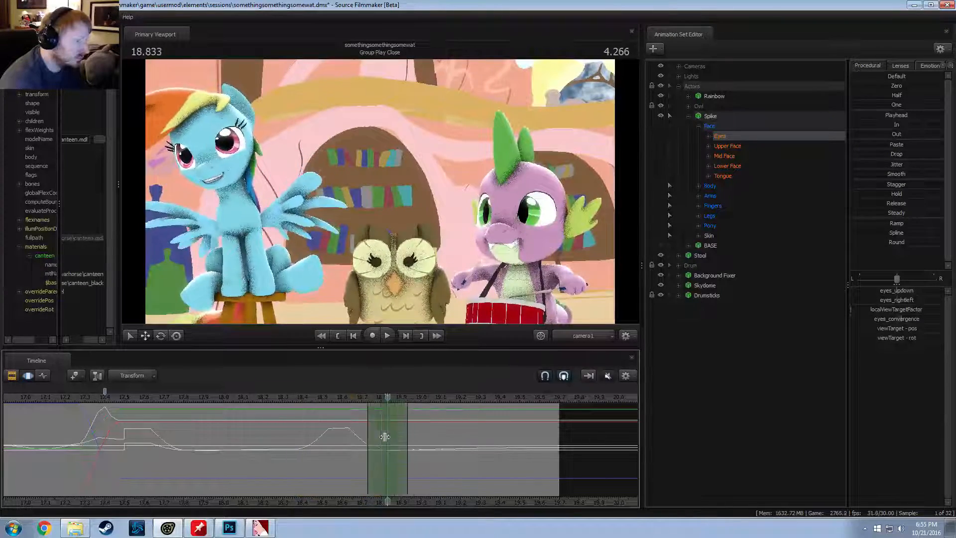
pyautogui.moveTo(422, 437); pyautogui.dragTo(447, 436)
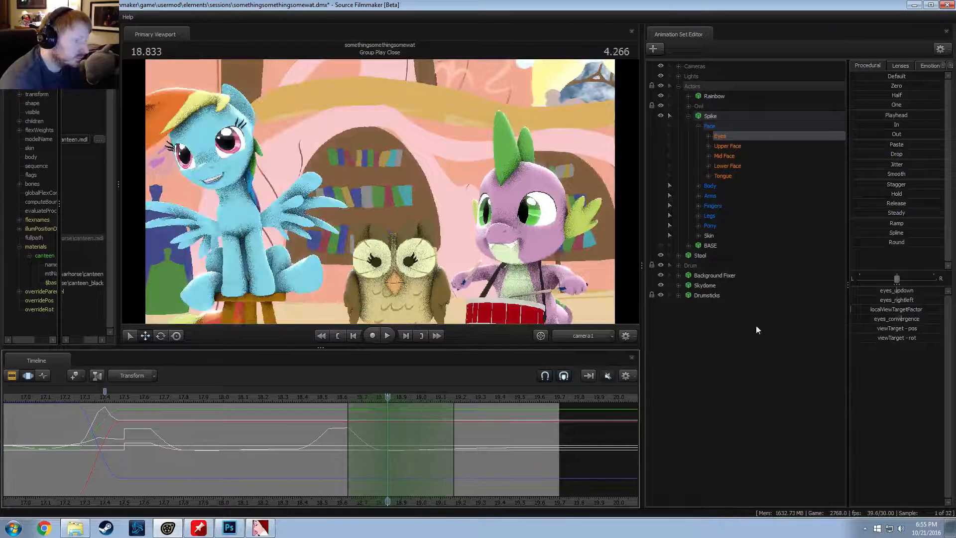
pyautogui.moveTo(873, 291); pyautogui.dragTo(876, 290)
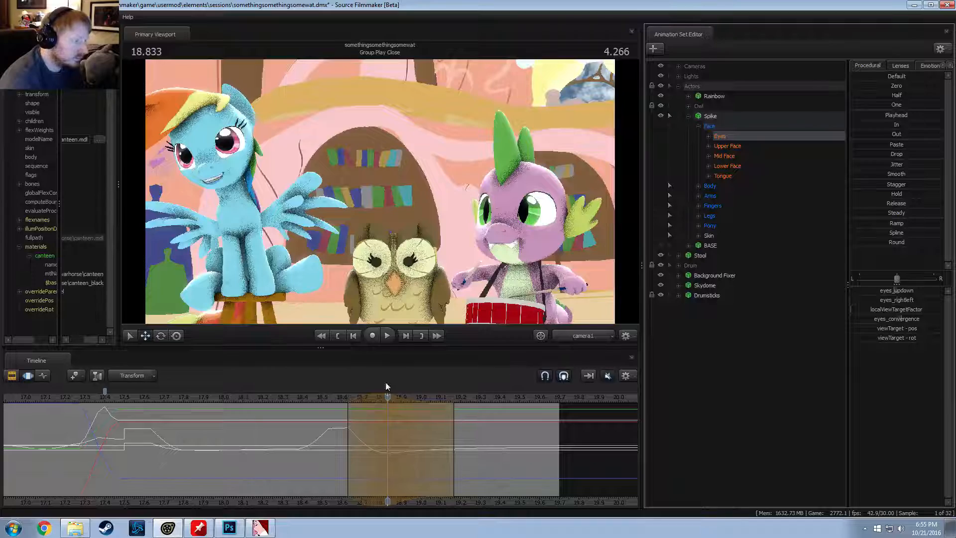
# Step: Play back Spike's adjusted eye movement and select his Upper Face controls with the playhead at 18.833
pyautogui.press('space')
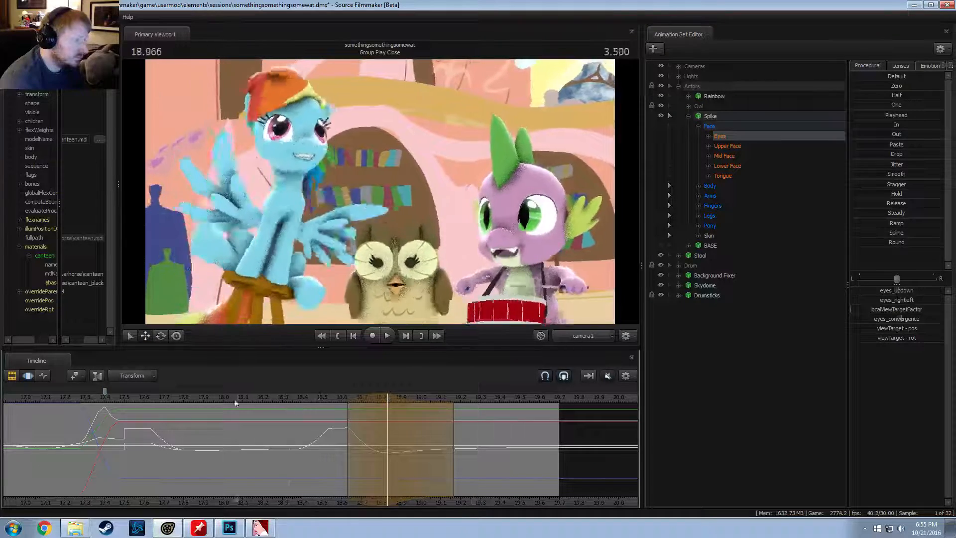
pyautogui.press('space')
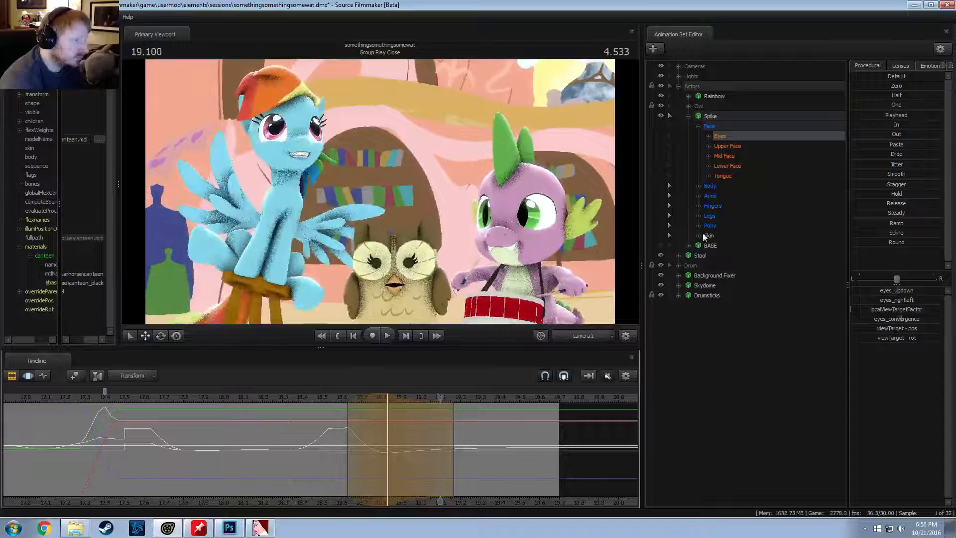
pyautogui.press('space')
pyautogui.click(728, 146)
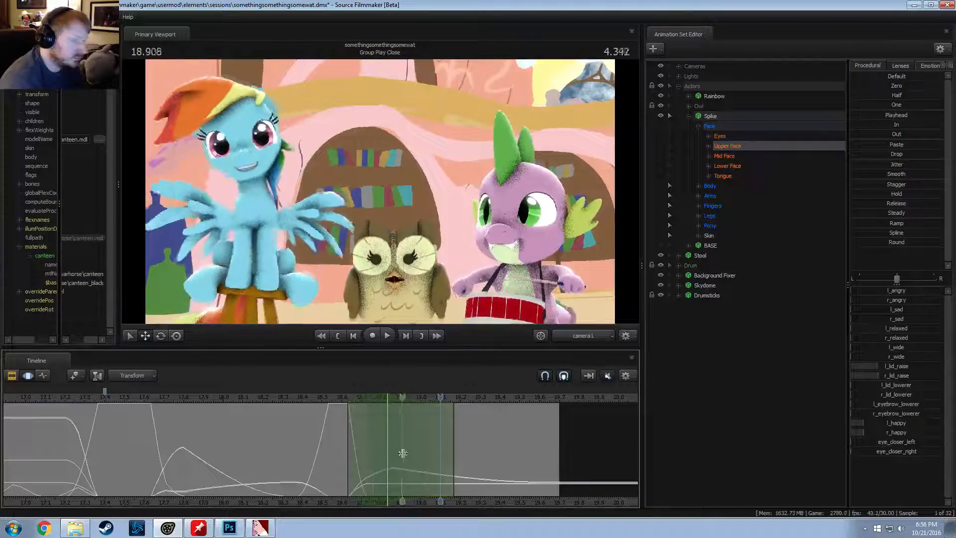
pyautogui.moveTo(323, 399); pyautogui.dragTo(386, 405)
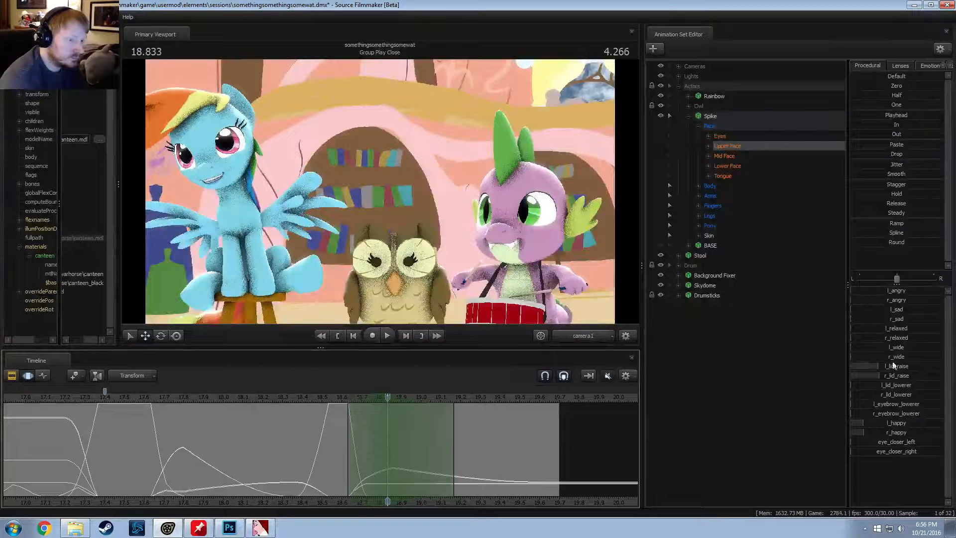
# Step: Try raising Spike's l_wide and r_wide controls around 18.833, play the result, and try a lower l_lid_raise
pyautogui.moveTo(893, 347); pyautogui.dragTo(899, 347)
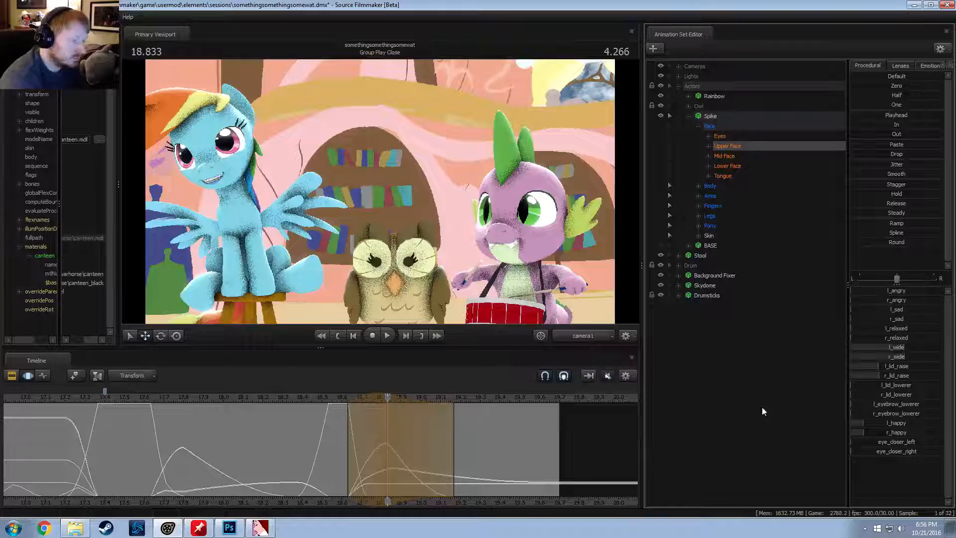
pyautogui.click(309, 398)
pyautogui.press('space')
pyautogui.press('space')
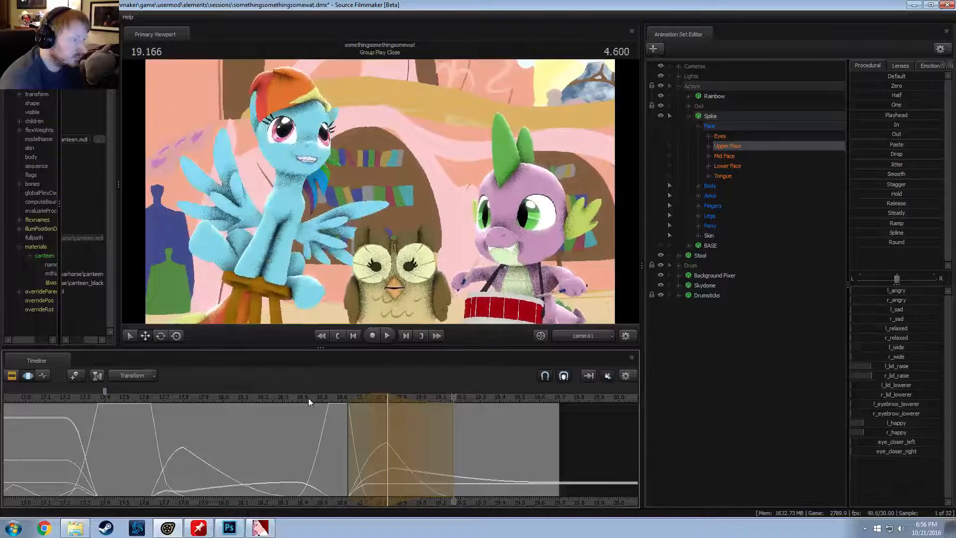
pyautogui.moveTo(308, 399); pyautogui.dragTo(446, 449)
pyautogui.moveTo(391, 405); pyautogui.dragTo(390, 410)
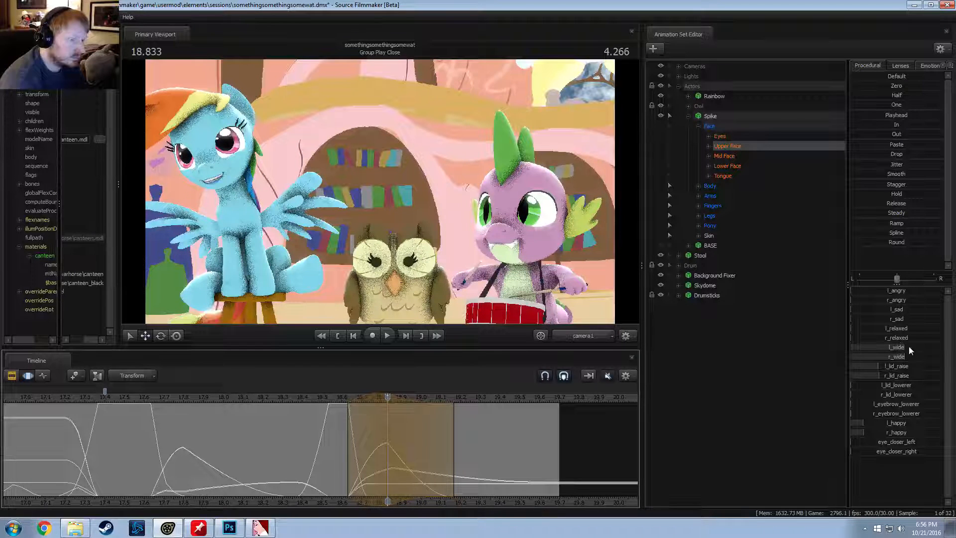
pyautogui.moveTo(899, 367); pyautogui.dragTo(886, 367)
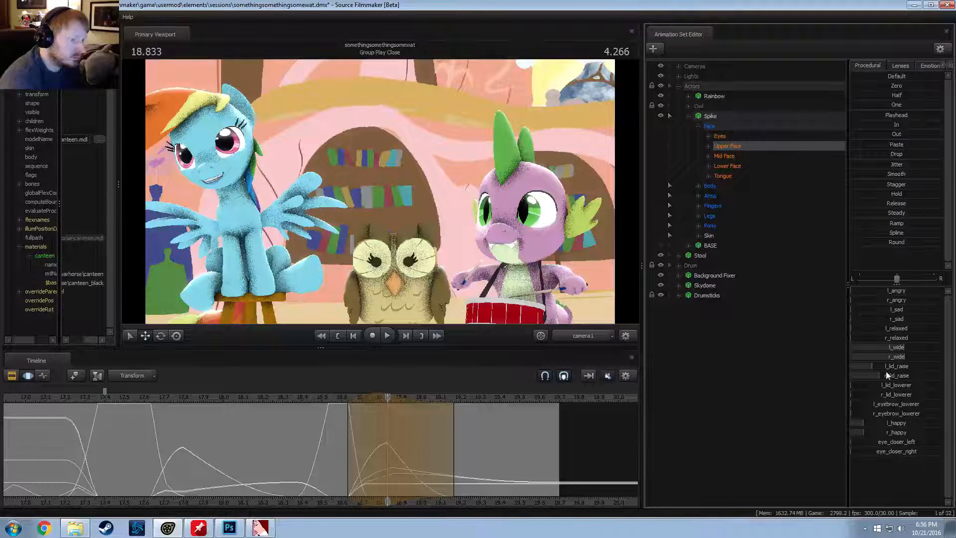
pyautogui.press('Escape')
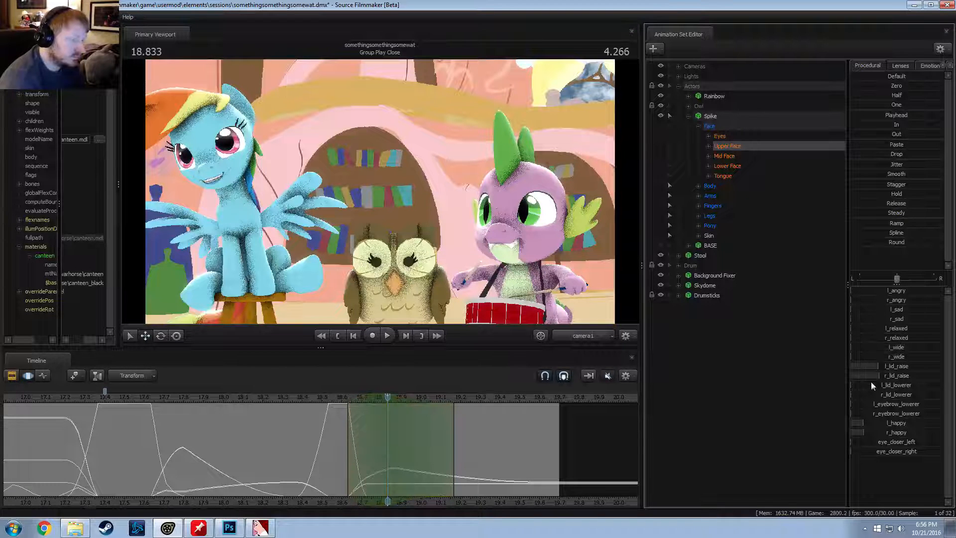
# Step: Raise Spike's l_wide and r_wide to about halfway around 18.833, lower l_lid_raise and r_lid_raise, and play the result
pyautogui.moveTo(909, 347); pyautogui.dragTo(912, 348)
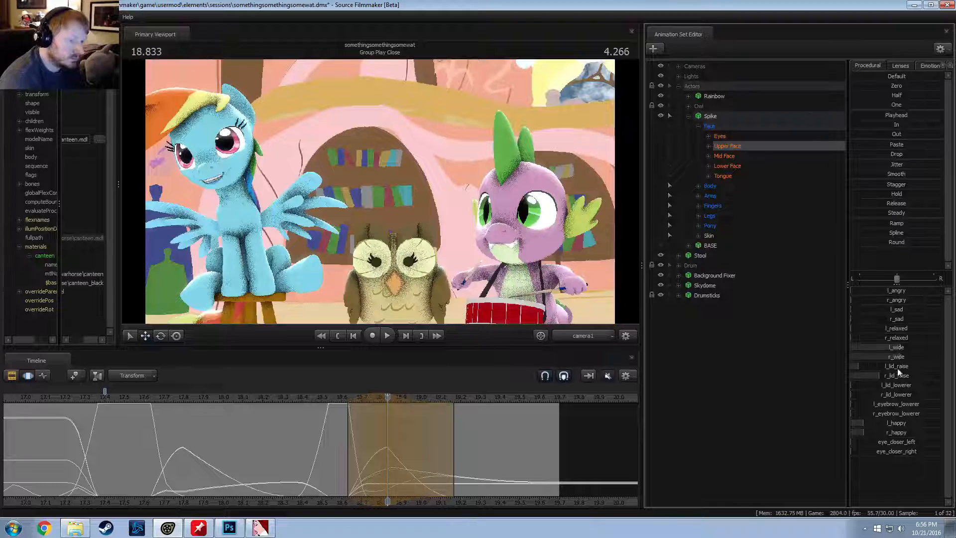
pyautogui.moveTo(887, 377); pyautogui.dragTo(875, 377)
pyautogui.moveTo(357, 398); pyautogui.dragTo(282, 399)
pyautogui.press('space')
pyautogui.press('space')
pyautogui.press('space')
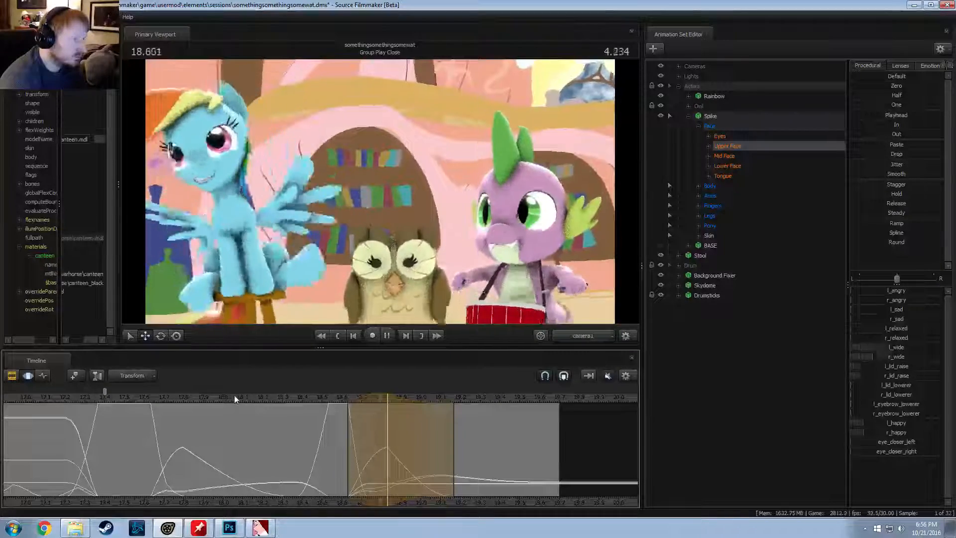
pyautogui.press('space')
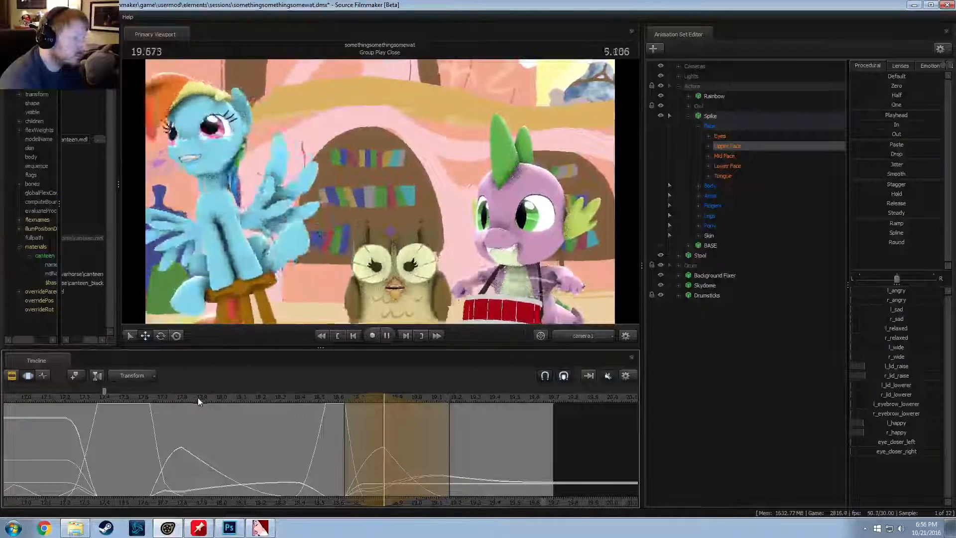
pyautogui.press('space')
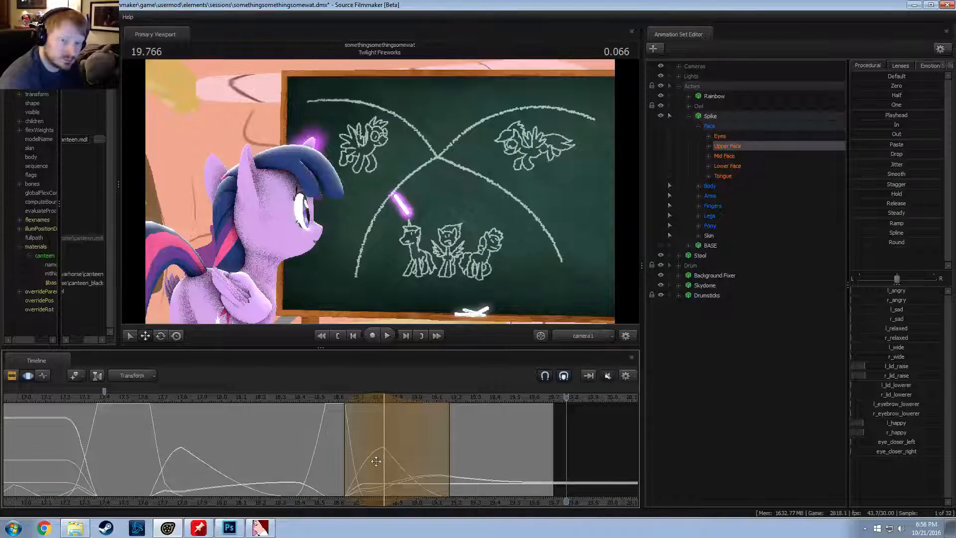
# Step: Show the shots in the Clip Editor and play the last part of the Group Play Close shot
pyautogui.scroll(-3, 416, 472)
pyautogui.press('F2')
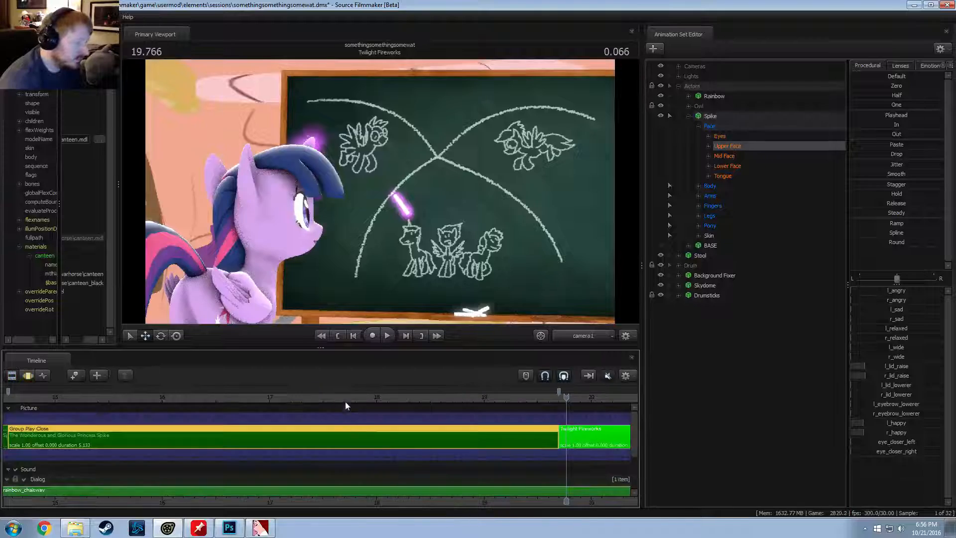
pyautogui.click(345, 398)
pyautogui.press('space')
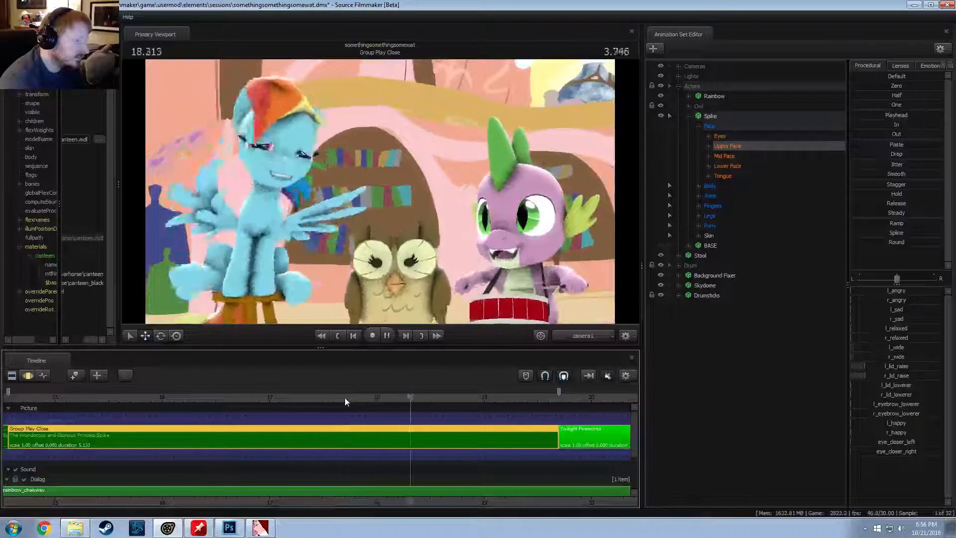
pyautogui.press('space')
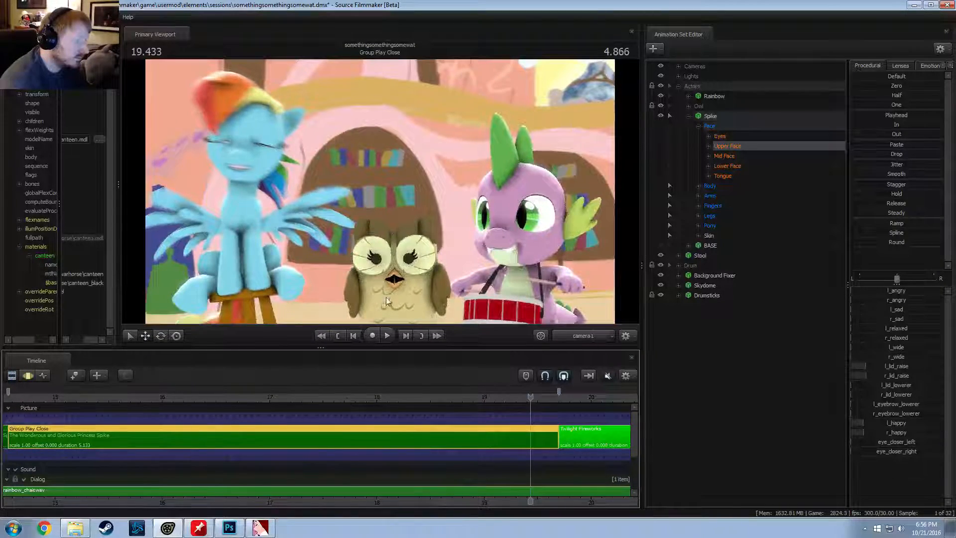
pyautogui.press('F3')
pyautogui.press('F2')
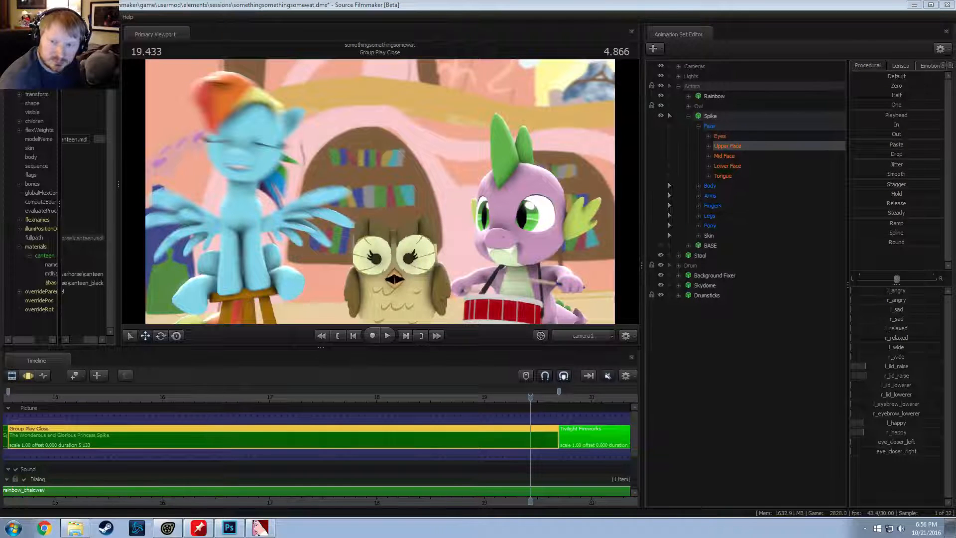
# Step: Replay the Group Play Close shot several times from about 15.5 to 16 to check Spike's animation
pyautogui.click(144, 397)
pyautogui.press('space')
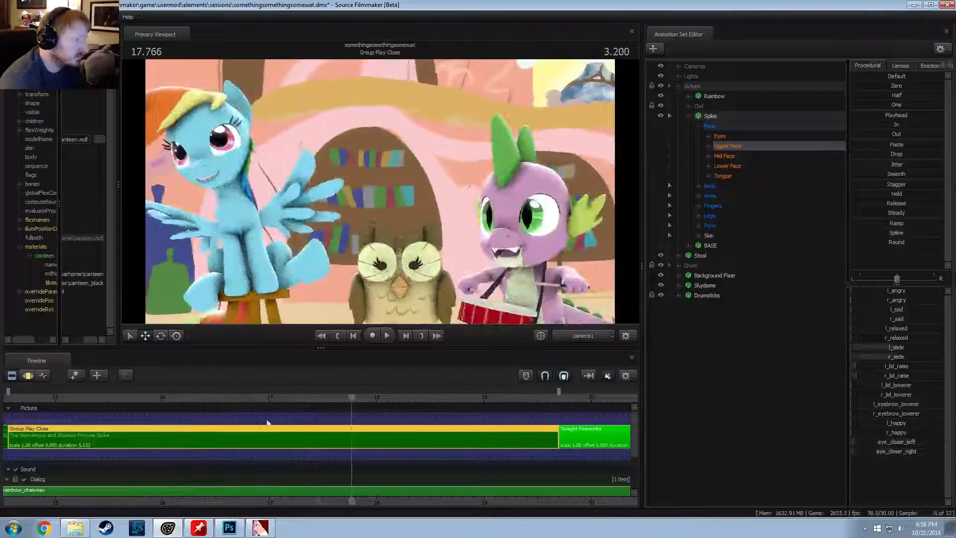
pyautogui.click(113, 397)
pyautogui.press('space')
pyautogui.press('space')
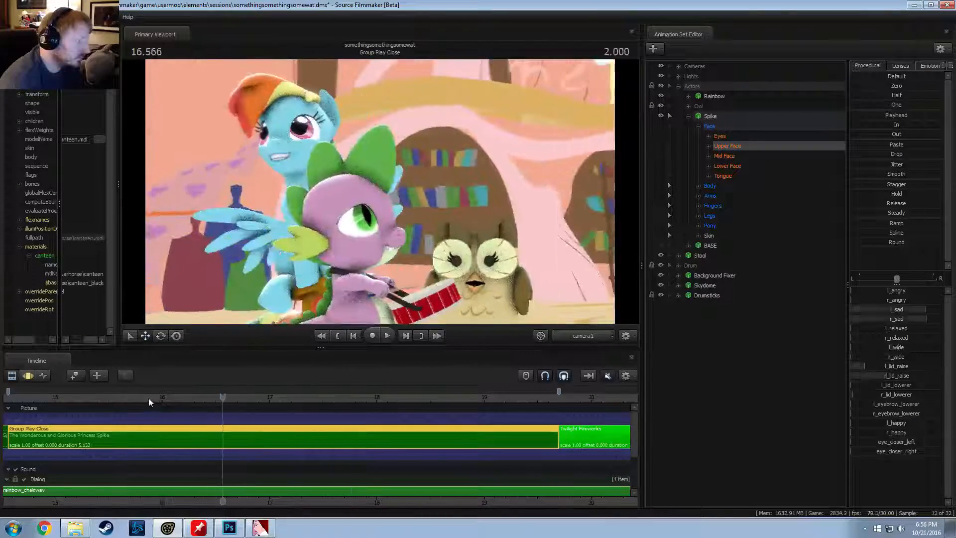
pyautogui.press('space')
pyautogui.press('space')
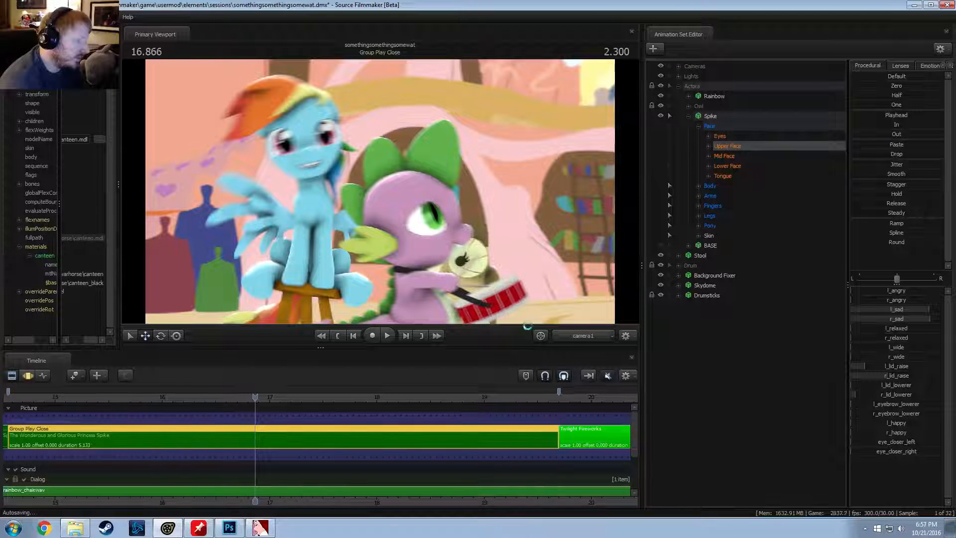
pyautogui.click(165, 395)
pyautogui.press('space')
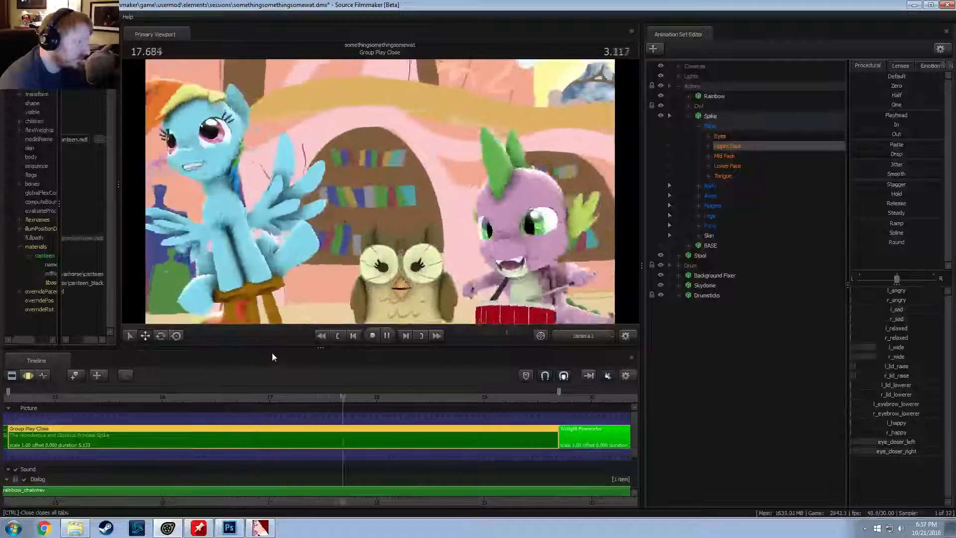
pyautogui.press('space')
# Step: Play Group Play Close from near its start into Twilight Fireworks, and recheck the second half of the shot
pyautogui.scroll(-3, 183, 402)
pyautogui.moveTo(183, 402); pyautogui.dragTo(219, 409)
pyautogui.press('space')
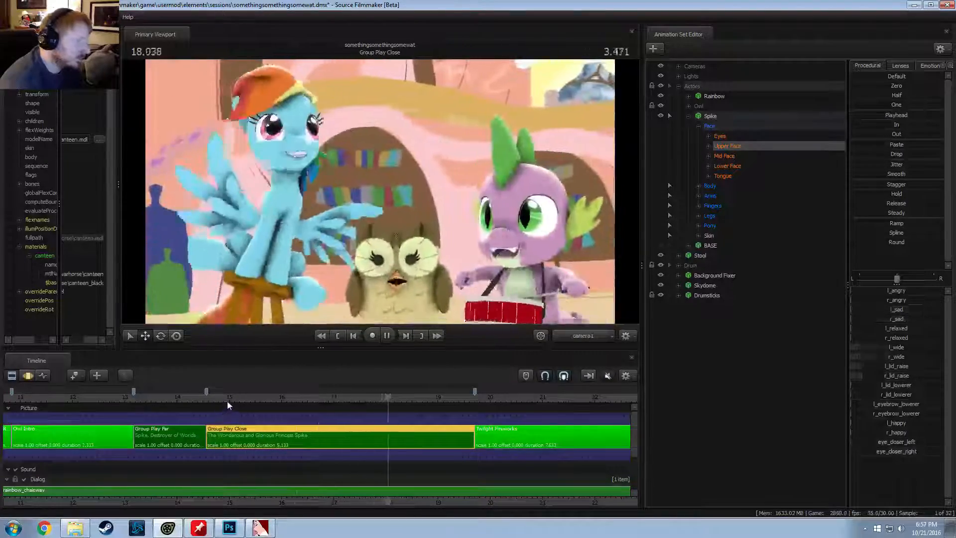
pyautogui.press('space')
pyautogui.moveTo(229, 399)
pyautogui.mouseDown()
pyautogui.moveTo(283, 396)
pyautogui.moveTo(217, 397)
pyautogui.mouseUp()
pyautogui.press('space')
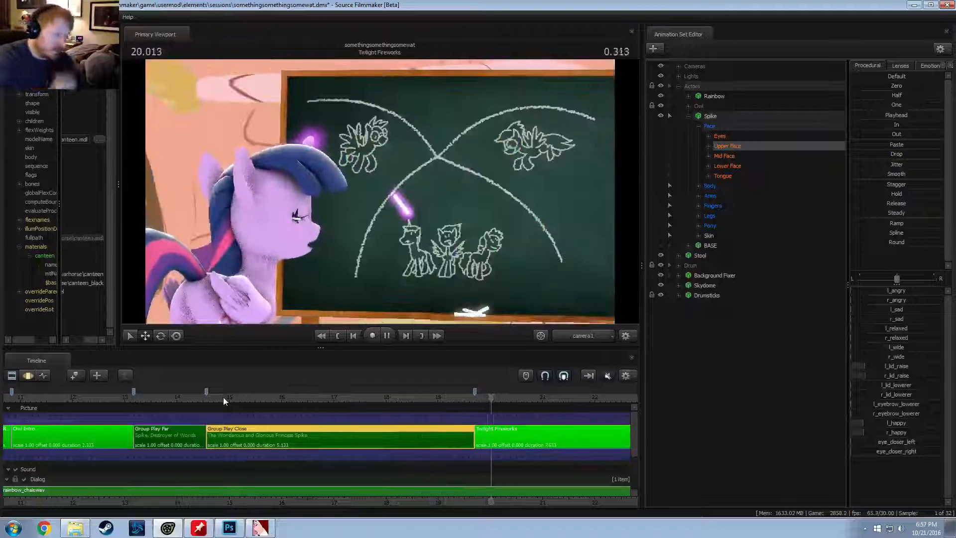
pyautogui.press('space')
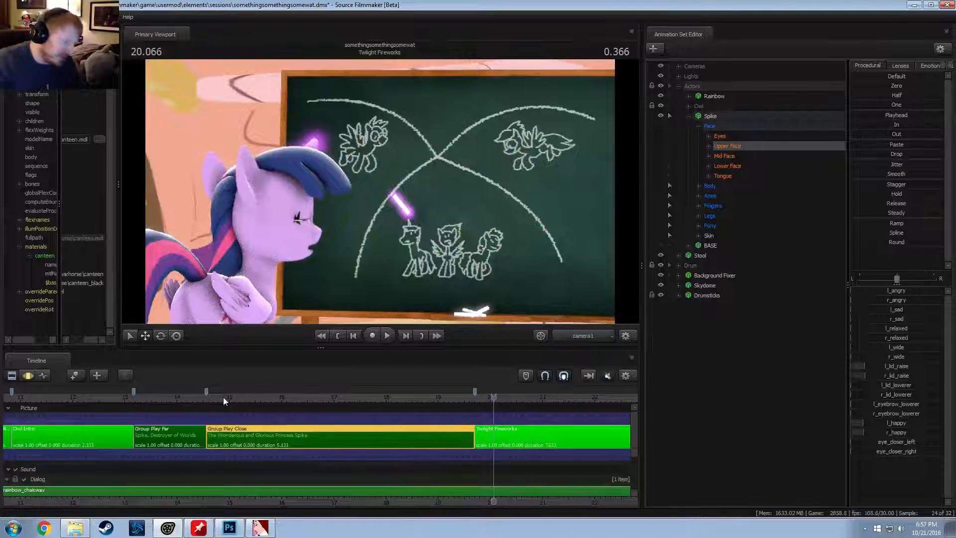
pyautogui.click(388, 399)
pyautogui.press('space')
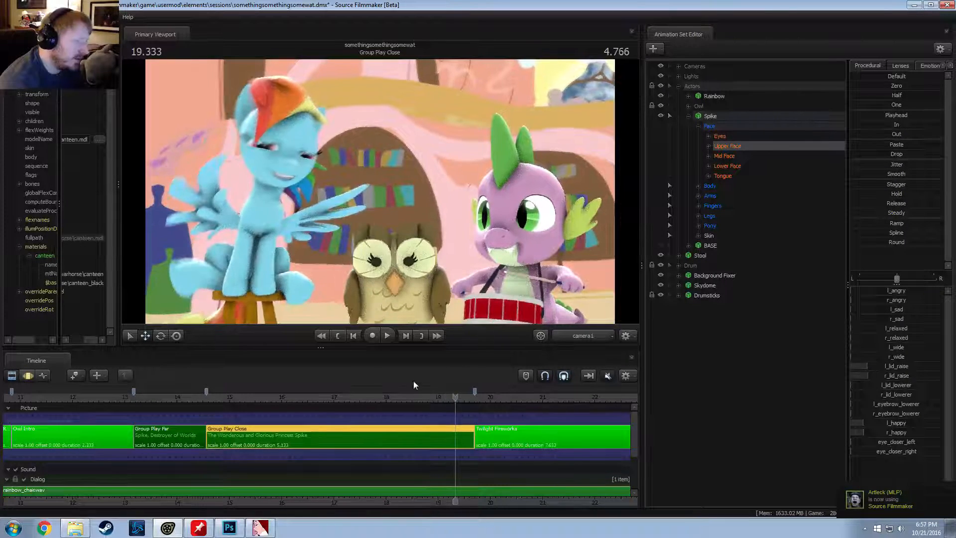
pyautogui.click(303, 398)
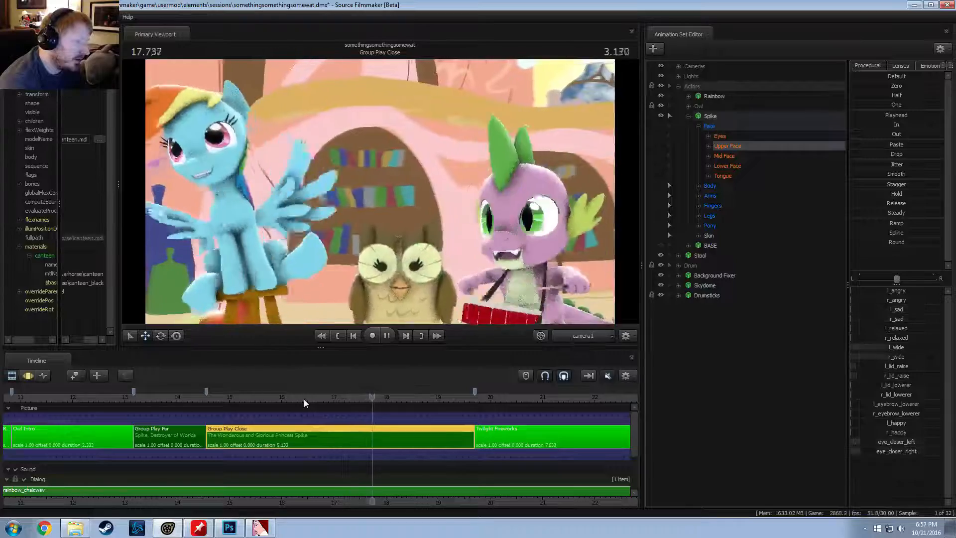
pyautogui.click(277, 399)
pyautogui.press('space')
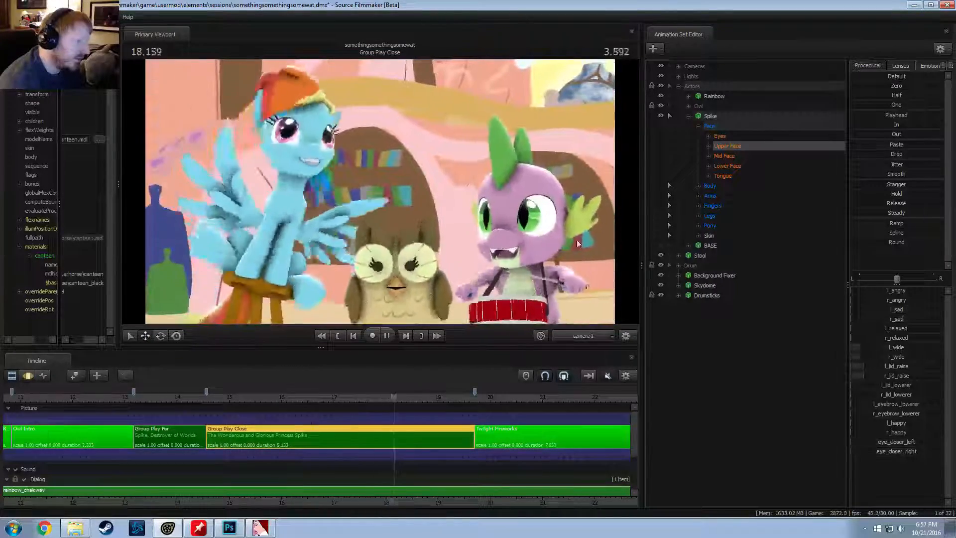
pyautogui.press('space')
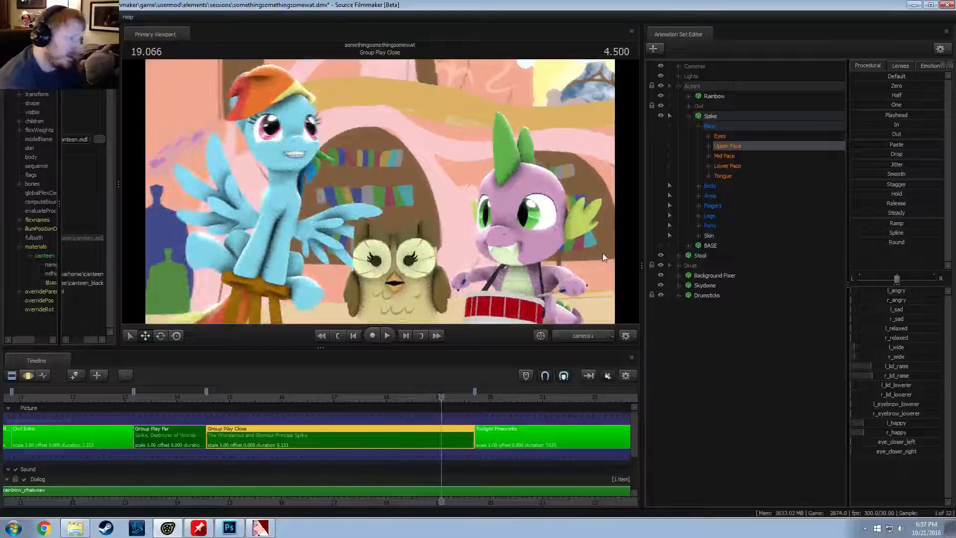
# Step: Turn on lighting in the primary viewport for the Group Play Close shot
pyautogui.scroll(-3, 398, 403)
pyautogui.press('F4')
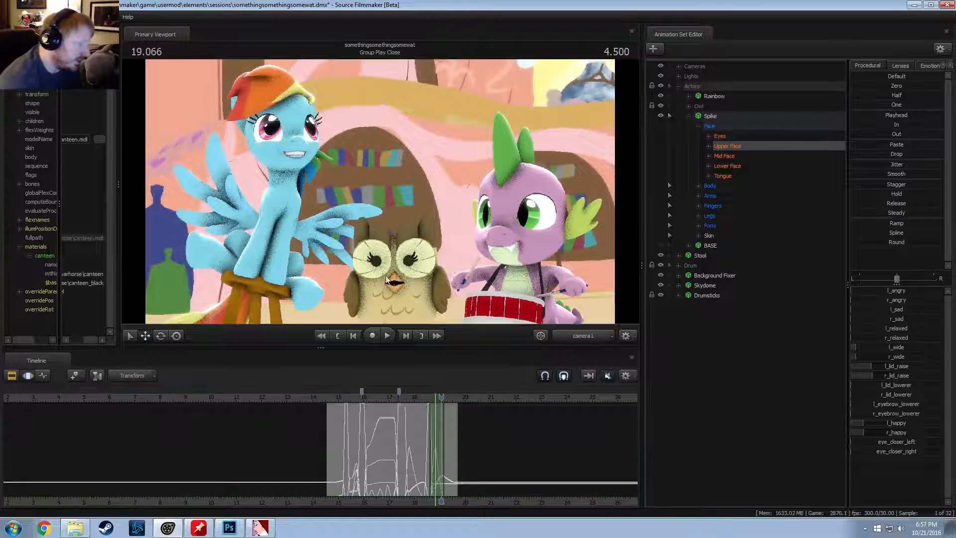
pyautogui.press('F2')
pyautogui.rightClick(366, 207)
pyautogui.click(385, 238)
# Step: Show the whole shot sequence in the Clip Editor and play the Rainbow Bounce shot from about 27.7
pyautogui.scroll(-5, 374, 445)
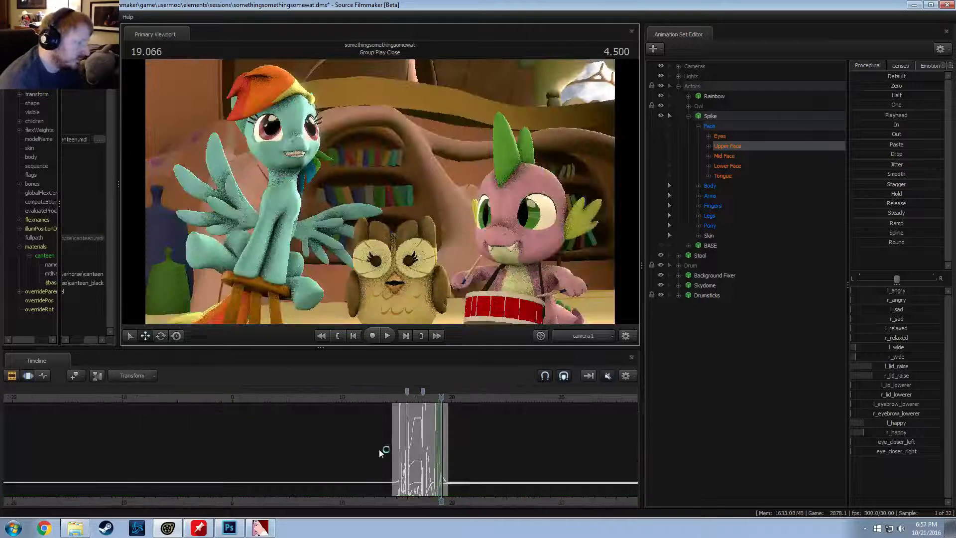
pyautogui.scroll(2, 418, 453)
pyautogui.scroll(-1, 448, 463)
pyautogui.scroll(5, 471, 470)
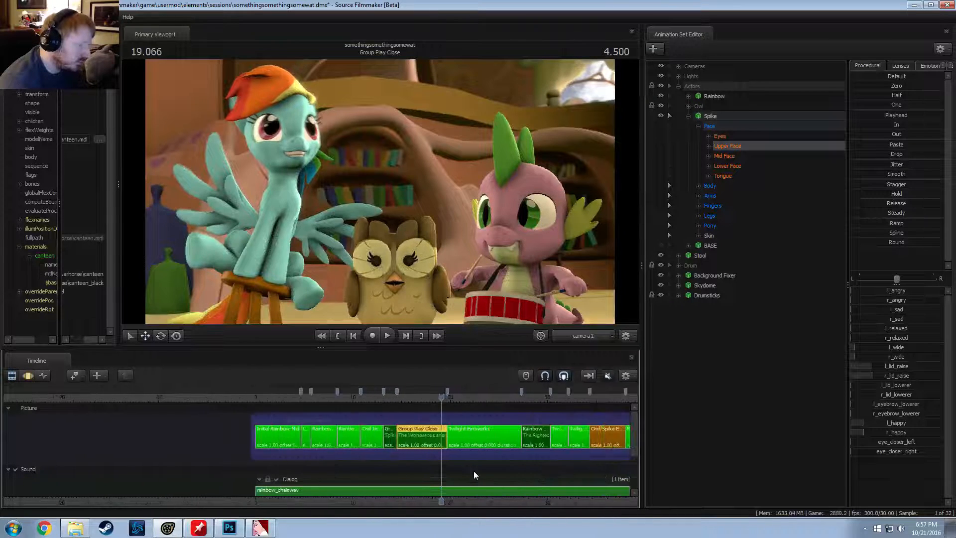
pyautogui.moveTo(481, 504); pyautogui.dragTo(299, 488, button='middle')
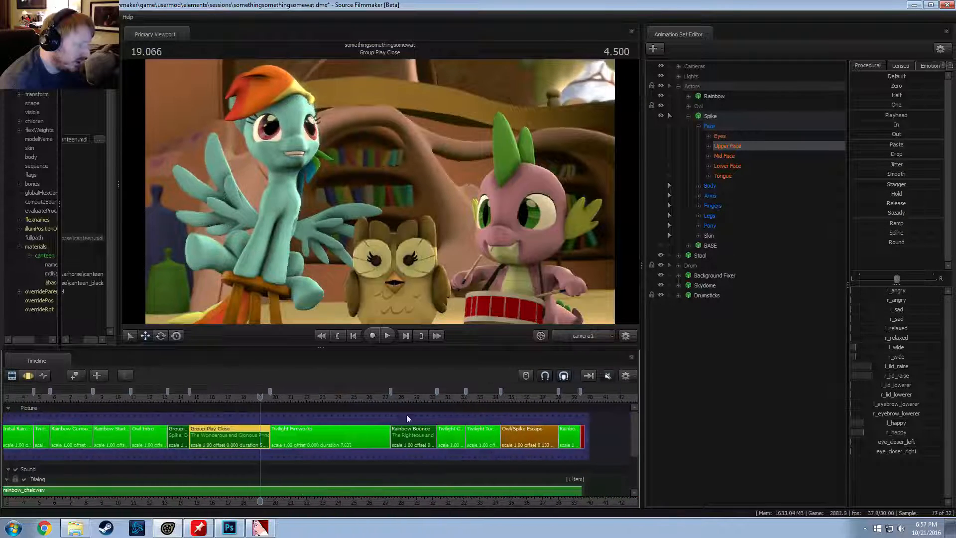
pyautogui.moveTo(396, 397); pyautogui.dragTo(397, 400)
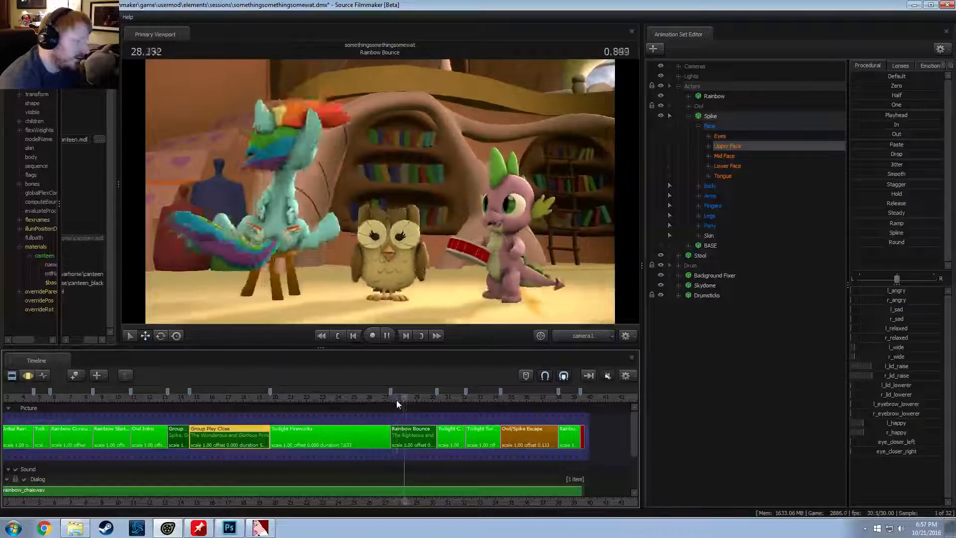
pyautogui.press('space')
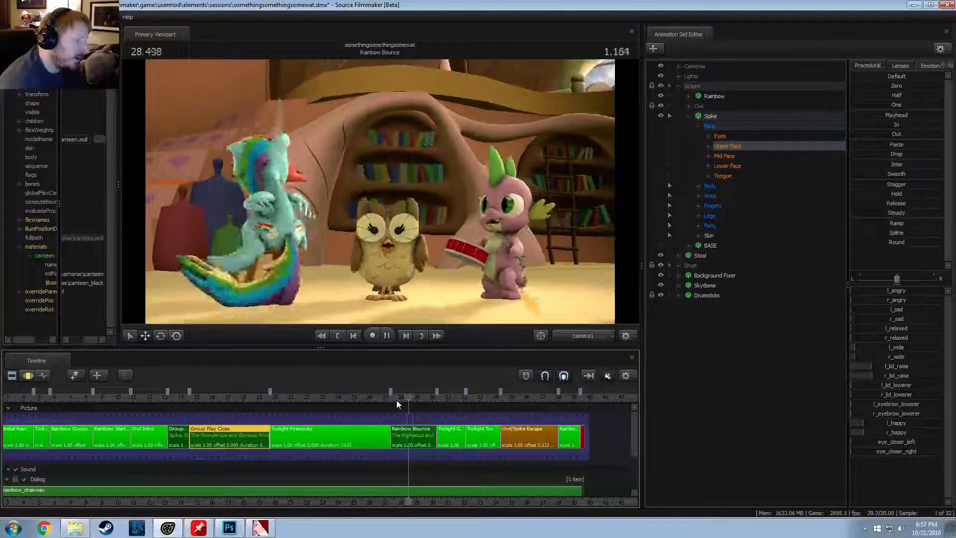
pyautogui.press('space')
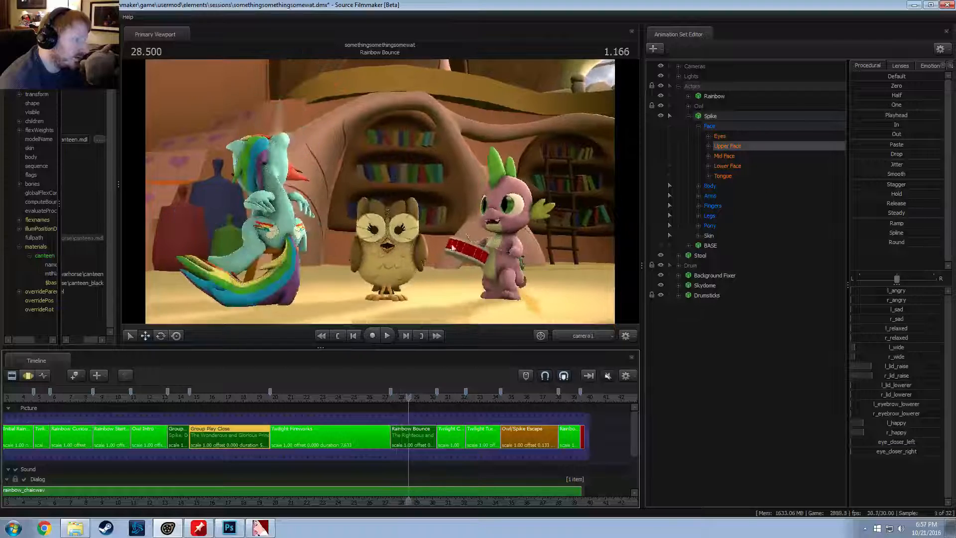
# Step: Play Rainbow Bounce from its start, and play Group Play Far from its start at 13.166
pyautogui.click(394, 396)
pyautogui.press('space')
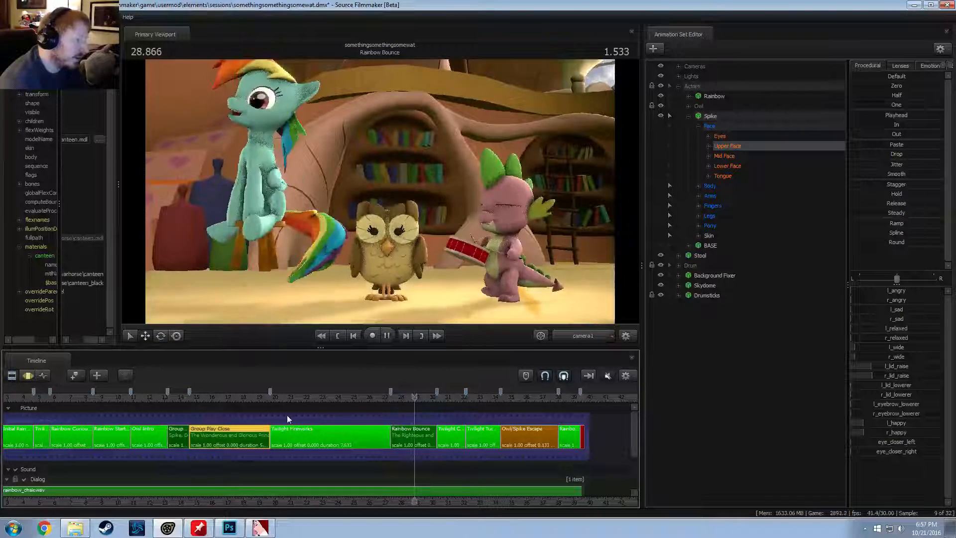
pyautogui.press('space')
pyautogui.click(168, 397)
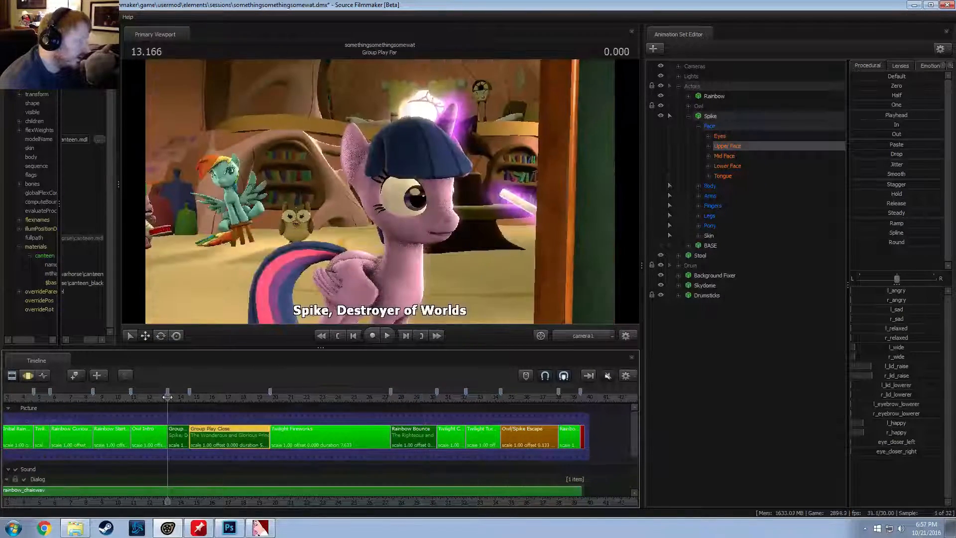
pyautogui.press('space')
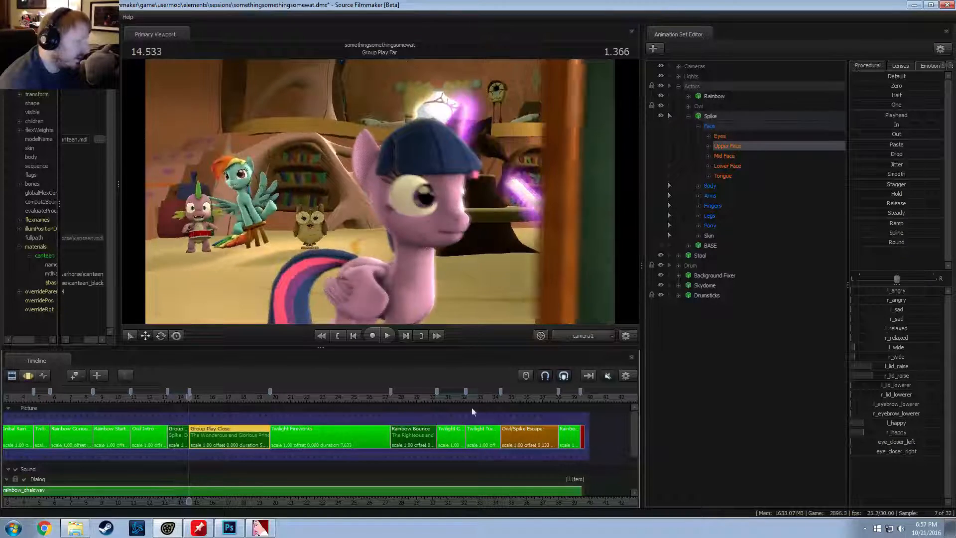
# Step: Replay the Owl/Spike Escape shot several times from near its start to check the characters' motion
pyautogui.click(506, 401)
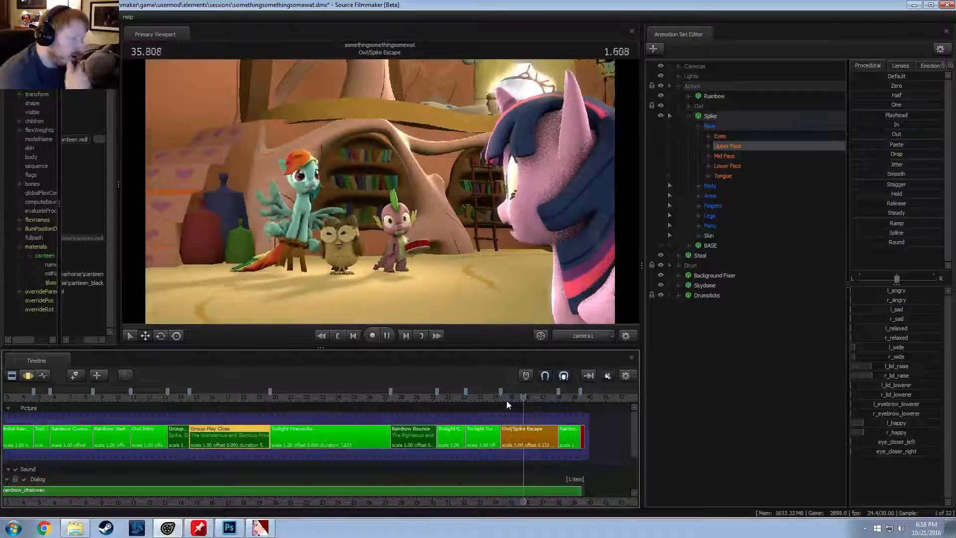
pyautogui.press('space')
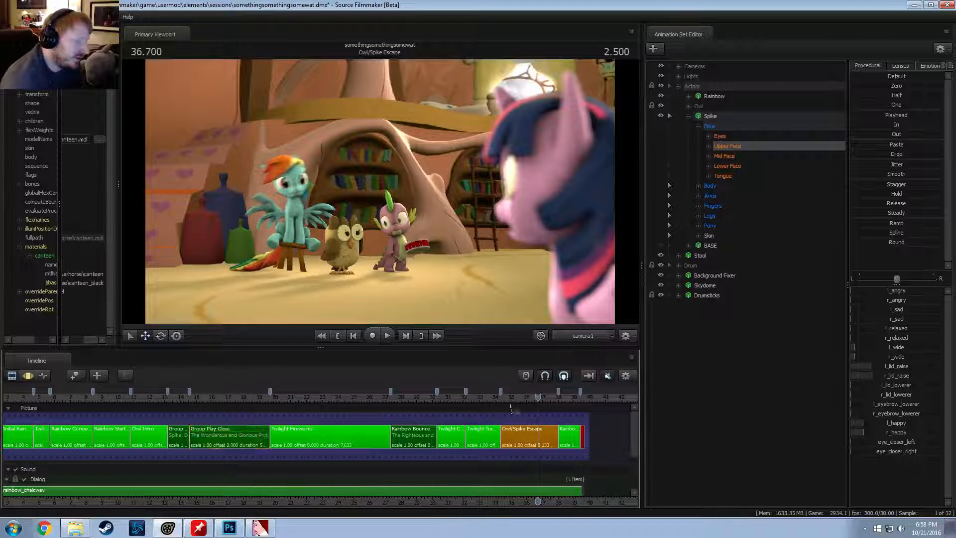
pyautogui.moveTo(495, 399); pyautogui.dragTo(510, 398)
pyautogui.press('space')
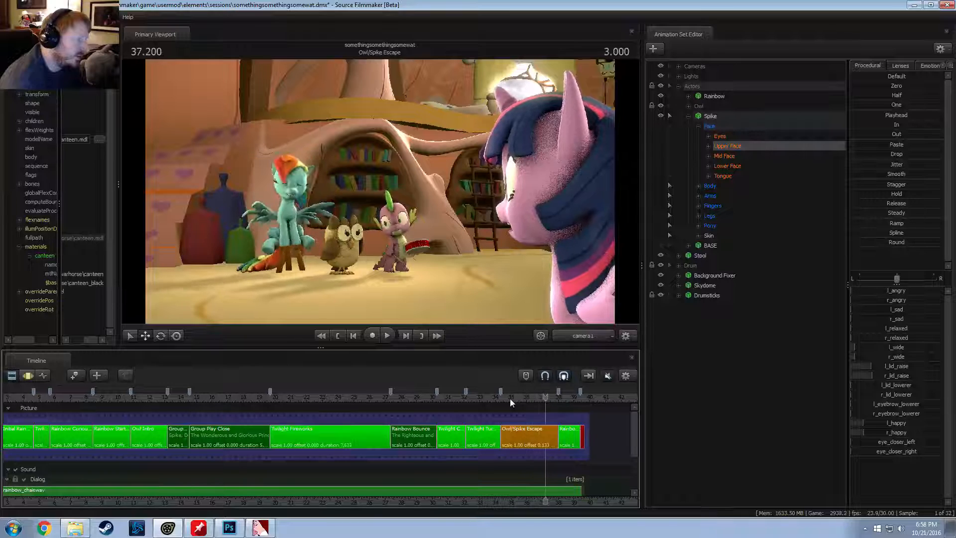
pyautogui.click(498, 396)
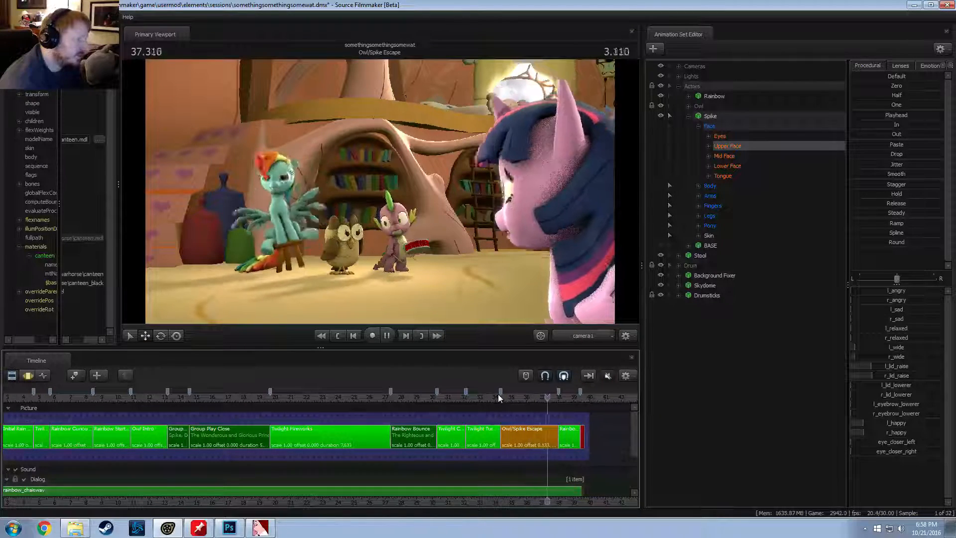
pyautogui.click(506, 397)
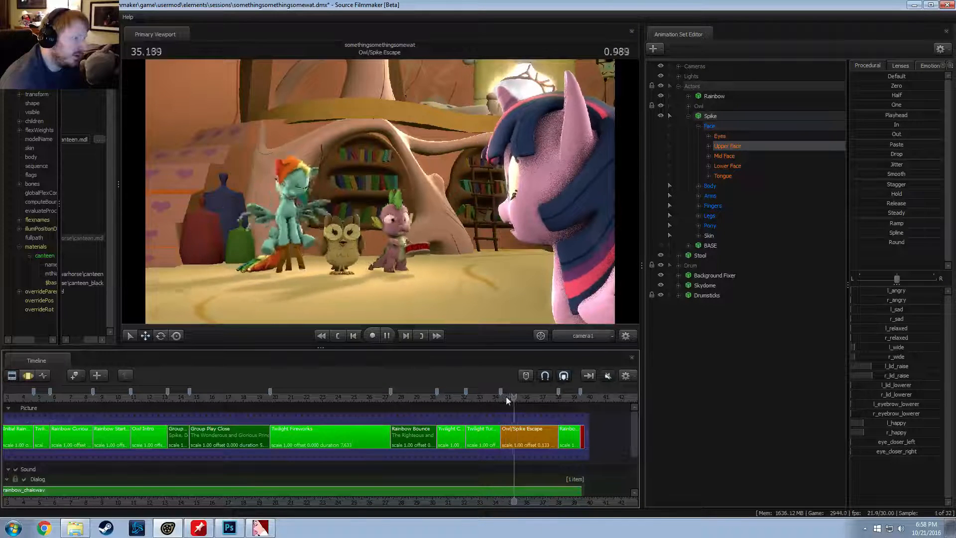
pyautogui.press('space')
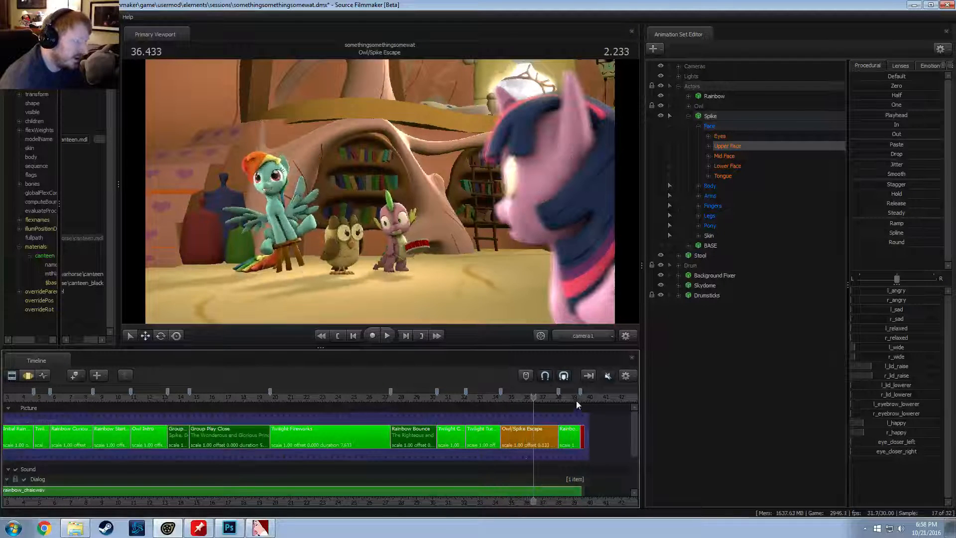
# Step: Fit the whole sequence in the timeline and play the Owl Intro shot from near its start
pyautogui.scroll(-2, 543, 413)
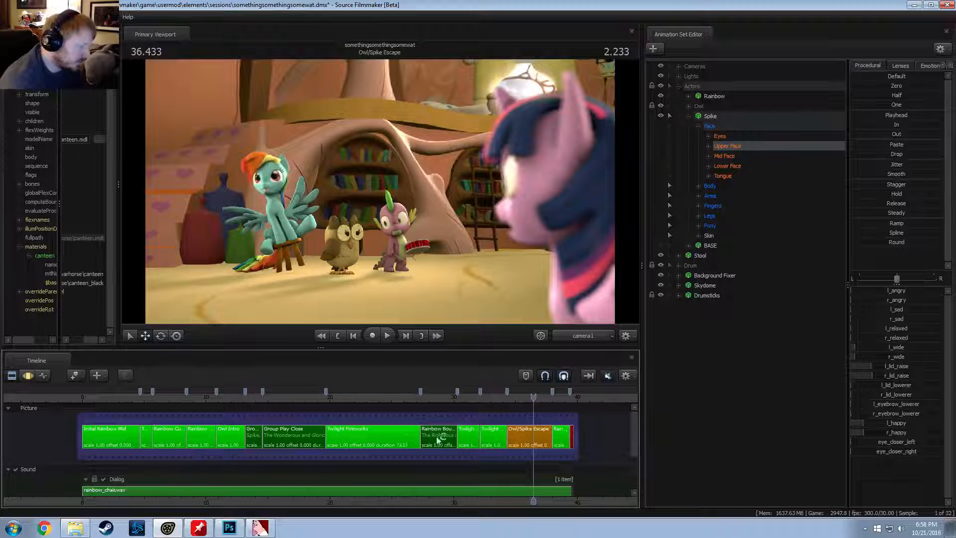
pyautogui.click(249, 397)
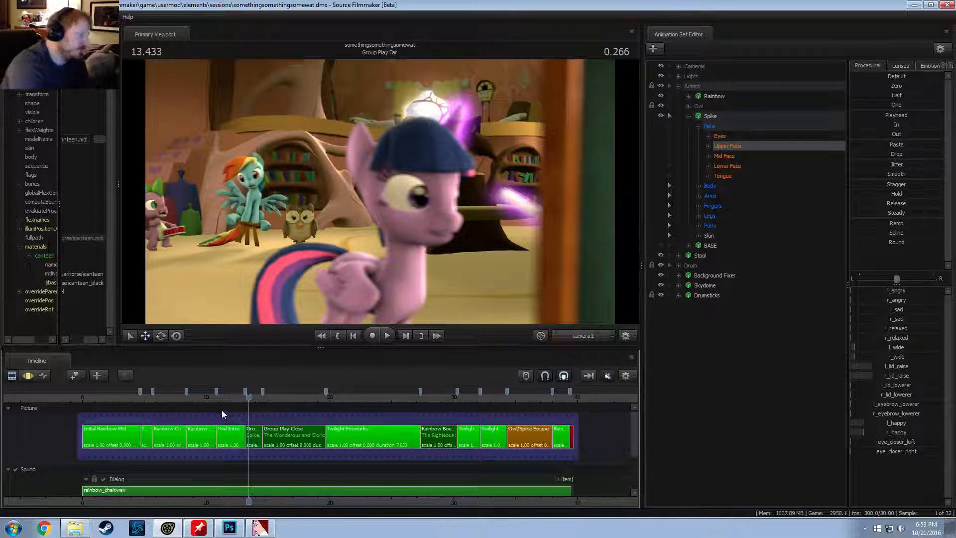
pyautogui.click(226, 397)
pyautogui.moveTo(226, 397)
pyautogui.mouseDown()
pyautogui.moveTo(215, 399)
pyautogui.moveTo(232, 404)
pyautogui.moveTo(220, 408)
pyautogui.mouseUp()
pyautogui.press('space')
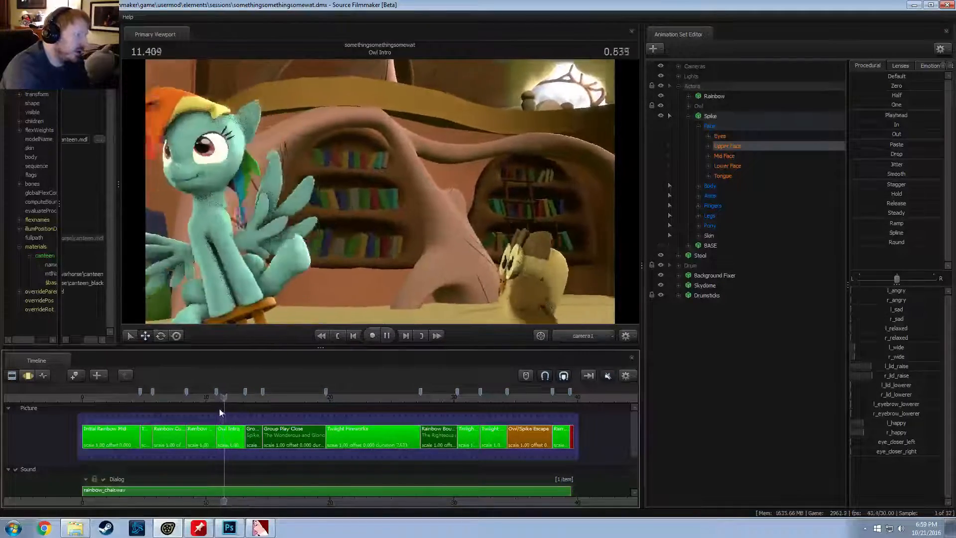
pyautogui.press('space')
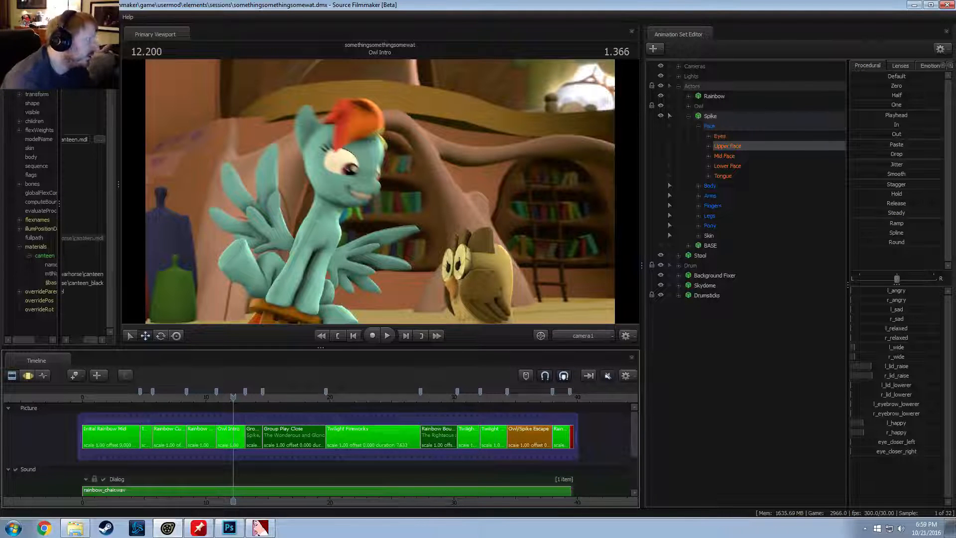
# Step: Show the session's renderSettings in the Element Viewer, with its columns widened enough to read the names and values
pyautogui.click(12, 48)
pyautogui.click(18, 130)
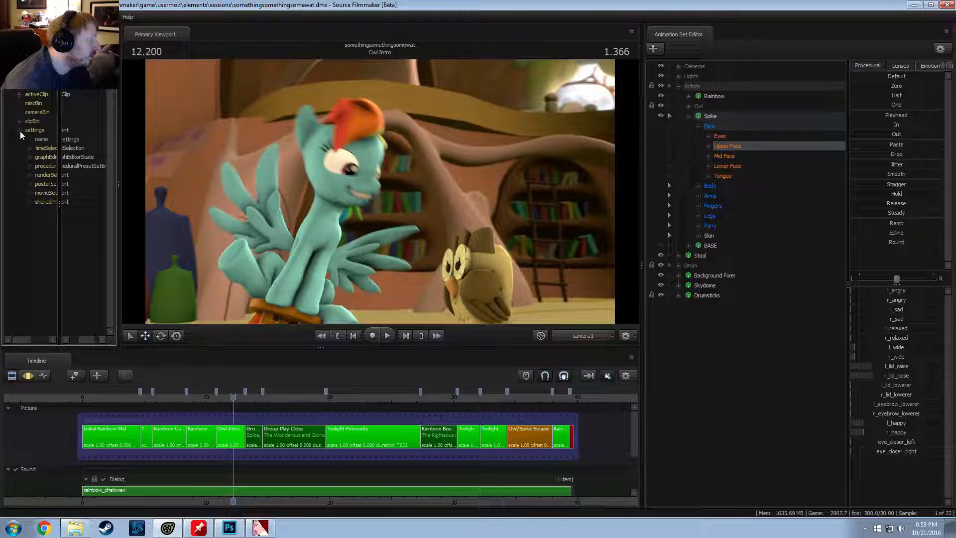
pyautogui.click(30, 175)
pyautogui.moveTo(60, 201); pyautogui.dragTo(175, 222)
pyautogui.moveTo(123, 229); pyautogui.dragTo(78, 233)
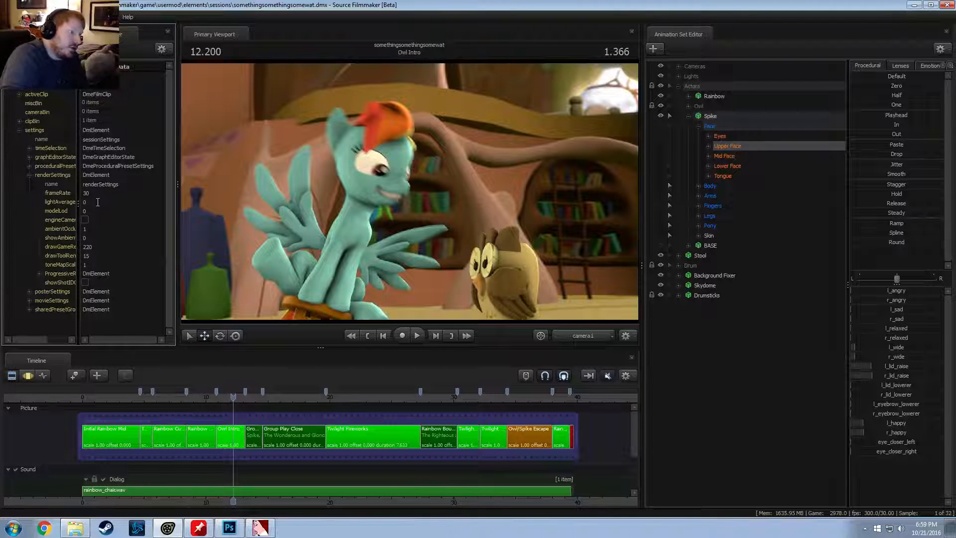
# Step: Continue Owl Intro briefly, and replay the last seconds of the Initial Rainbow Mid shot twice
pyautogui.press('space')
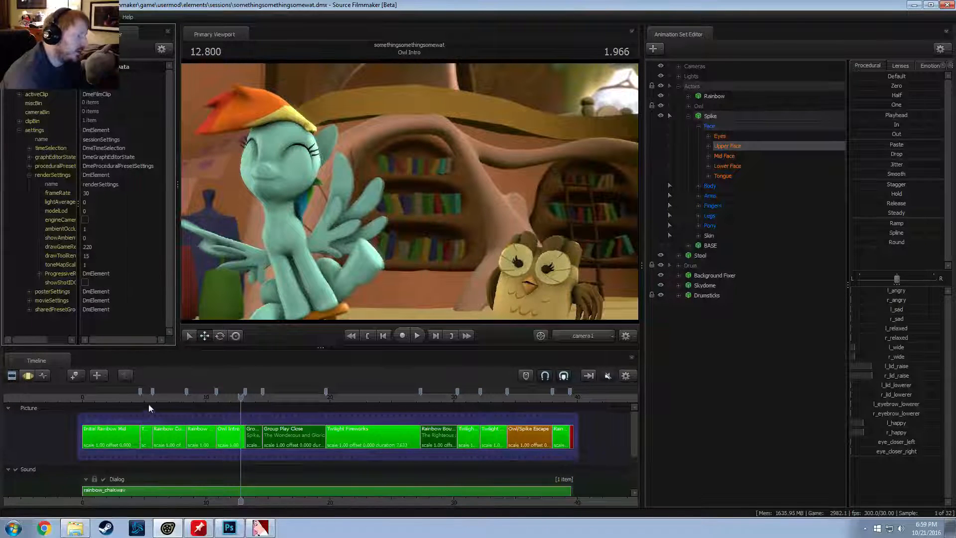
pyautogui.click(130, 396)
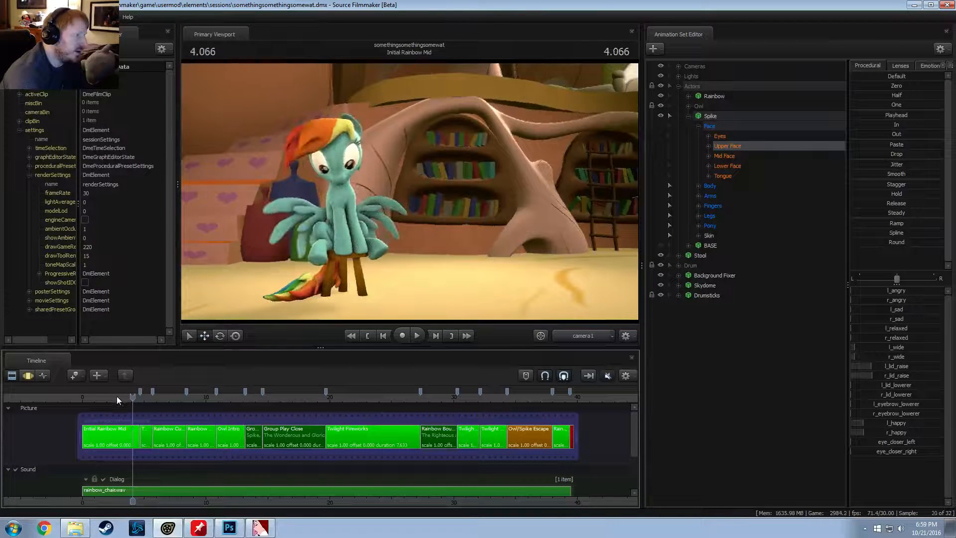
pyautogui.press('space')
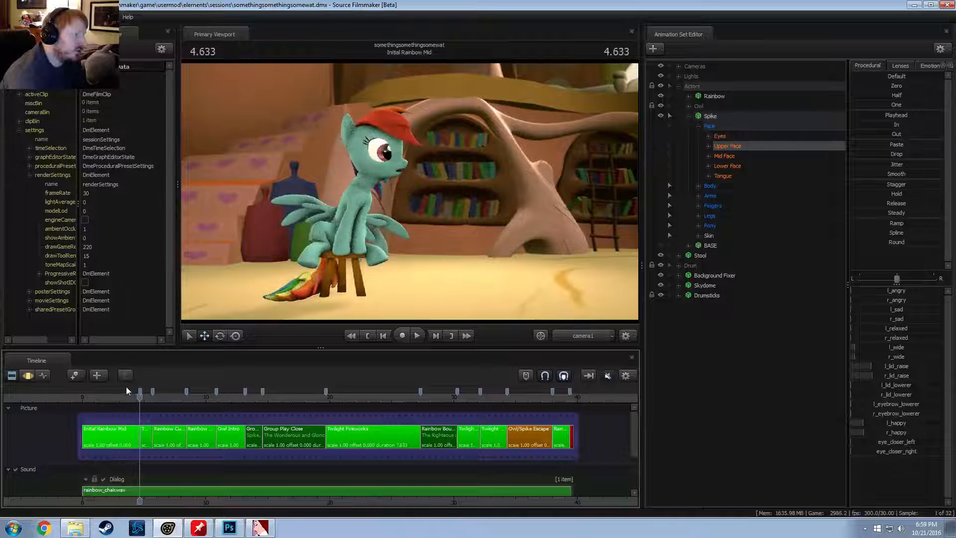
pyautogui.click(118, 397)
pyautogui.press('space')
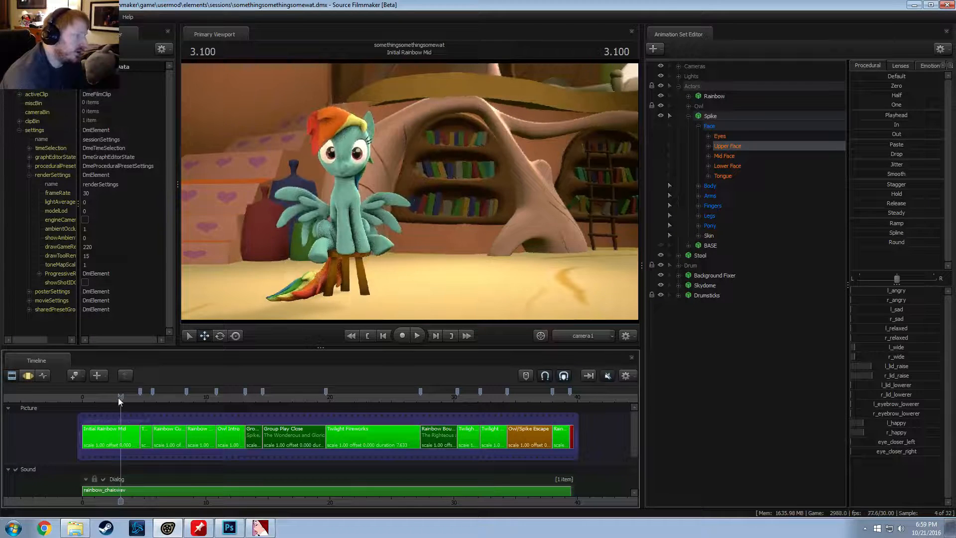
pyautogui.press('space')
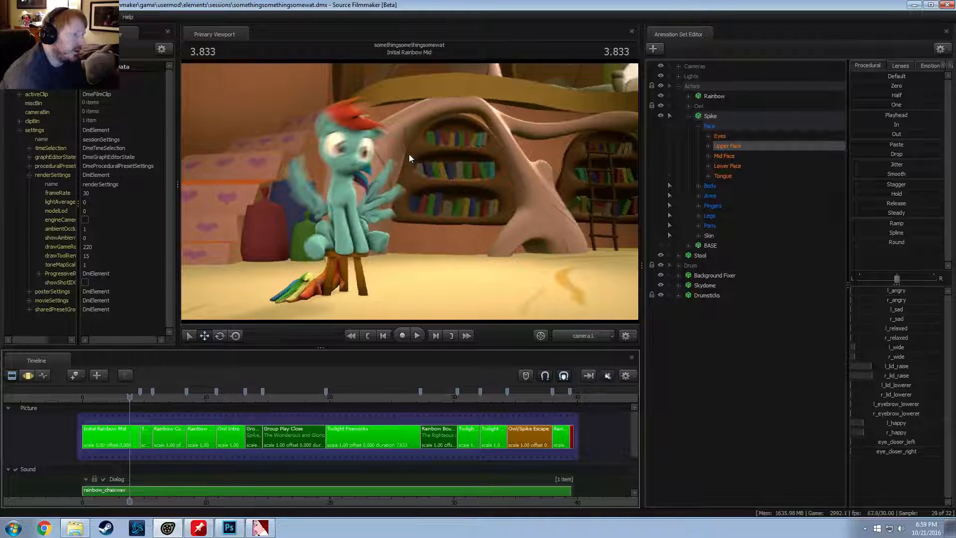
# Step: Step frame by frame from 3.833 in Initial Rainbow Mid into the Twilight Chalkboard shot to examine the motion
pyautogui.press('Right')
pyautogui.press('Right')
pyautogui.press('Right')
pyautogui.press('Right')
pyautogui.press('Right')
pyautogui.press('Right')
pyautogui.press('Right')
pyautogui.press('Right')
pyautogui.press('Right')
pyautogui.press('Right')
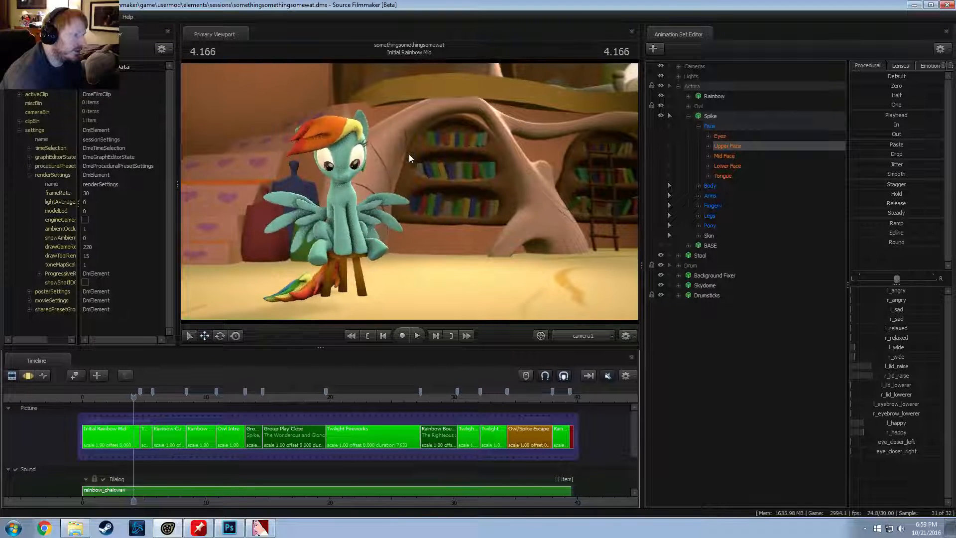
pyautogui.press('Right')
pyautogui.press('Right')
pyautogui.press('Right')
pyautogui.press('Right')
pyautogui.press('Right')
pyautogui.press('Right')
pyautogui.press('Right')
pyautogui.press('Right')
pyautogui.press('Right')
pyautogui.press('Right')
pyautogui.press('Right')
pyautogui.press('Right')
pyautogui.press('Right')
pyautogui.press('Right')
pyautogui.press('Right')
pyautogui.press('Right')
pyautogui.press('Right')
pyautogui.press('Right')
pyautogui.press('Right')
pyautogui.press('Right')
pyautogui.press('Right')
pyautogui.press('Right')
pyautogui.press('Right')
pyautogui.press('Right')
pyautogui.press('Right')
pyautogui.press('Right')
pyautogui.press('Right')
pyautogui.press('Right')
pyautogui.press('Right')
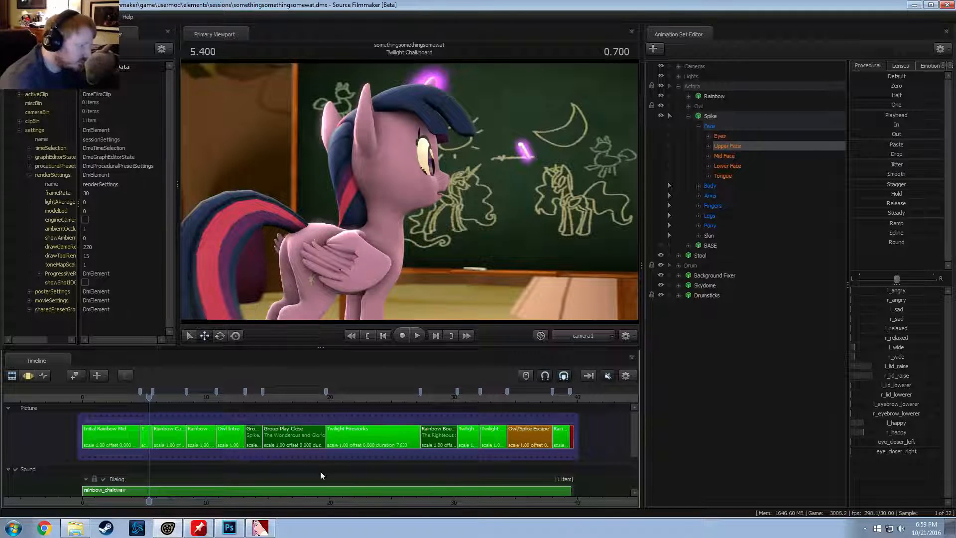
# Step: Play Group Play Close from near its start, and return to the frame at 16.233
pyautogui.moveTo(286, 398); pyautogui.dragTo(264, 397)
pyautogui.press('space')
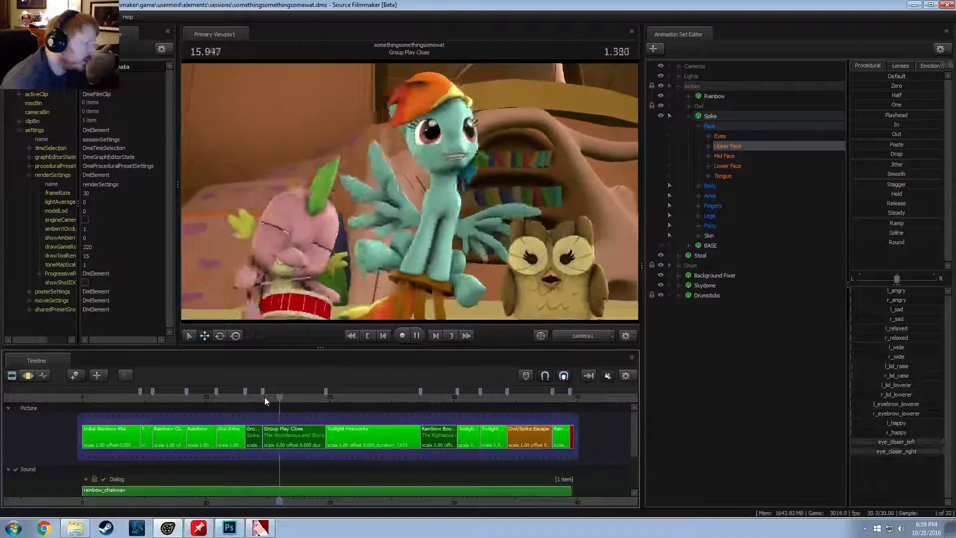
pyautogui.press('space')
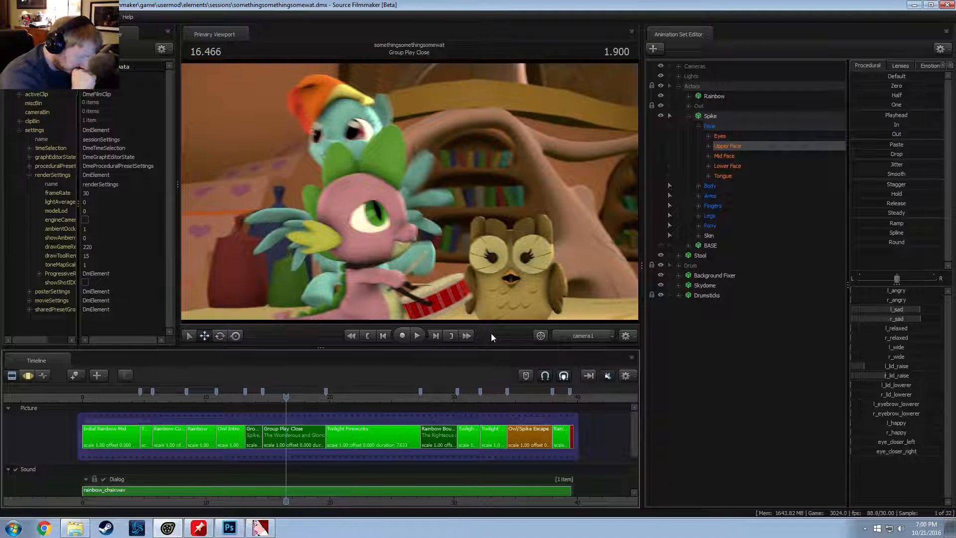
pyautogui.moveTo(286, 396); pyautogui.dragTo(283, 395)
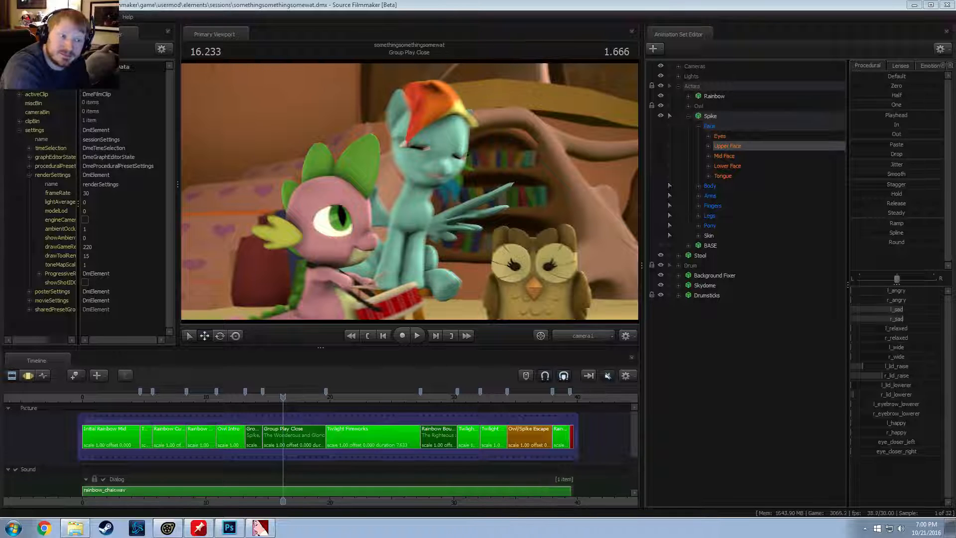
# Step: Close Source Filmmaker, the texture viewer, Photoshop, the reference video and the forwarhorse folder window
pyautogui.click(552, 5)
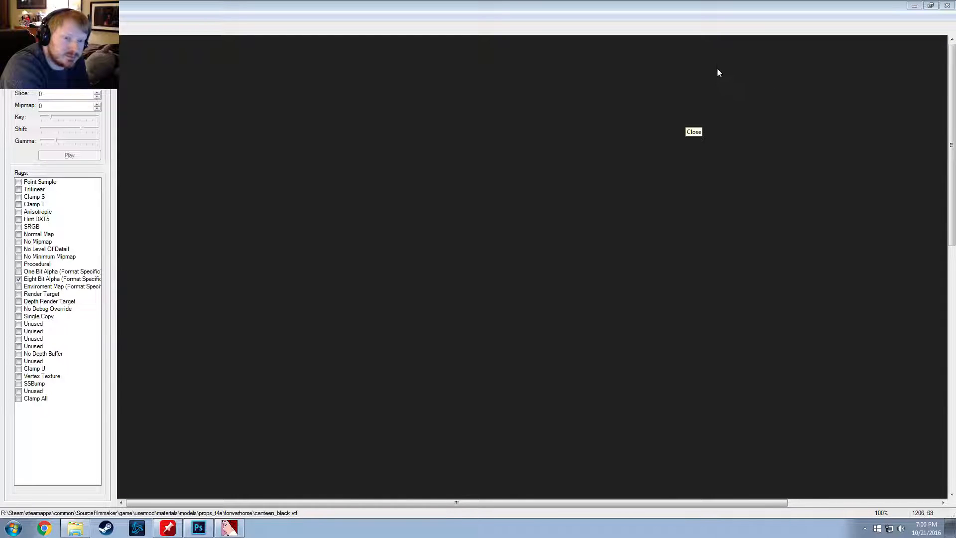
pyautogui.click(946, 6)
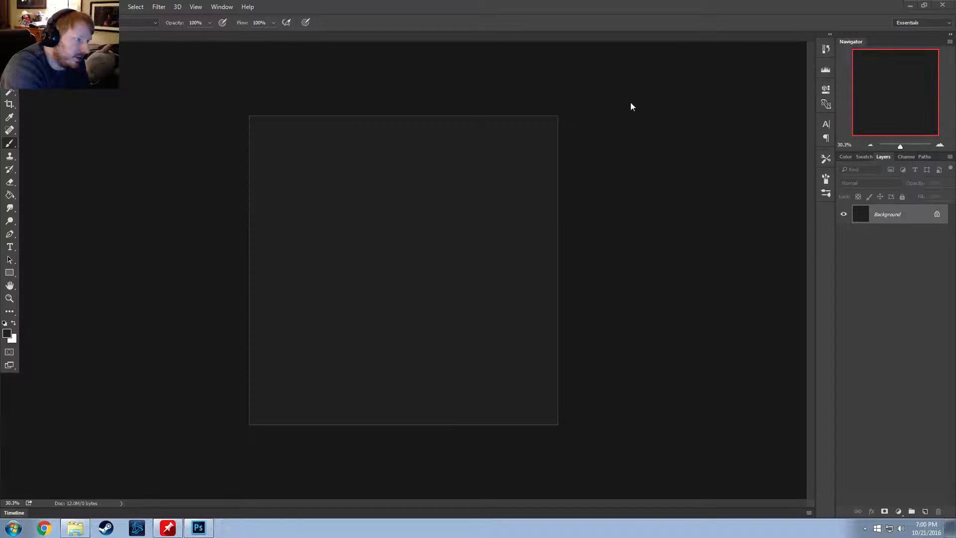
pyautogui.click(942, 4)
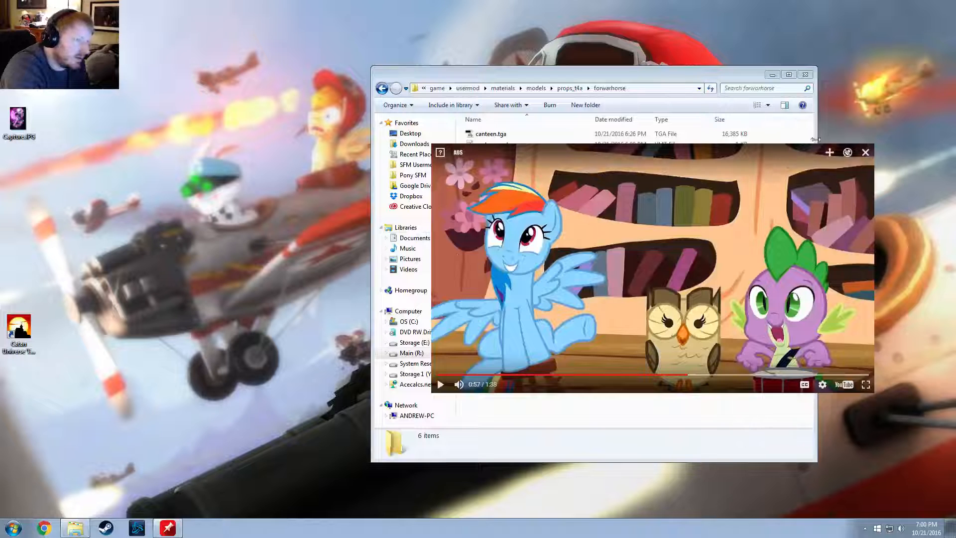
pyautogui.click(866, 153)
pyautogui.click(803, 75)
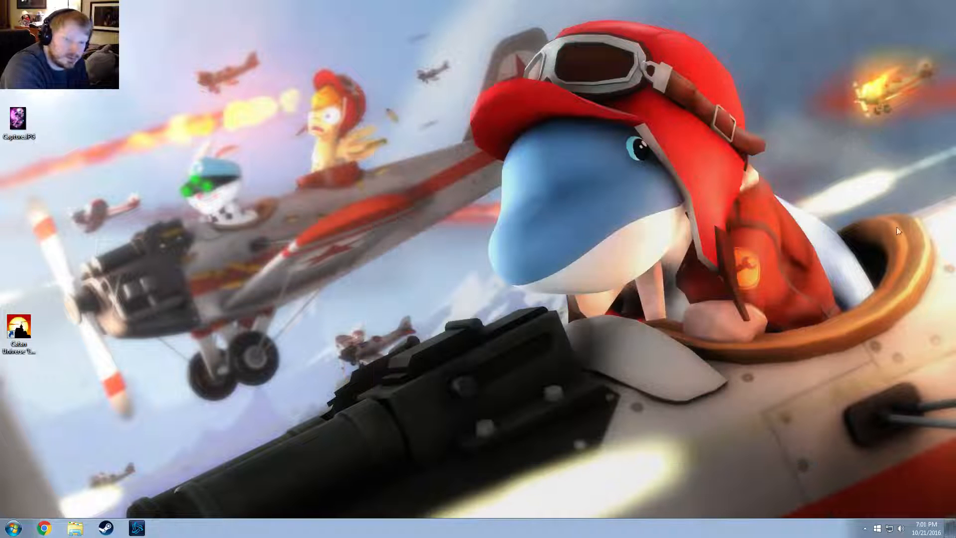